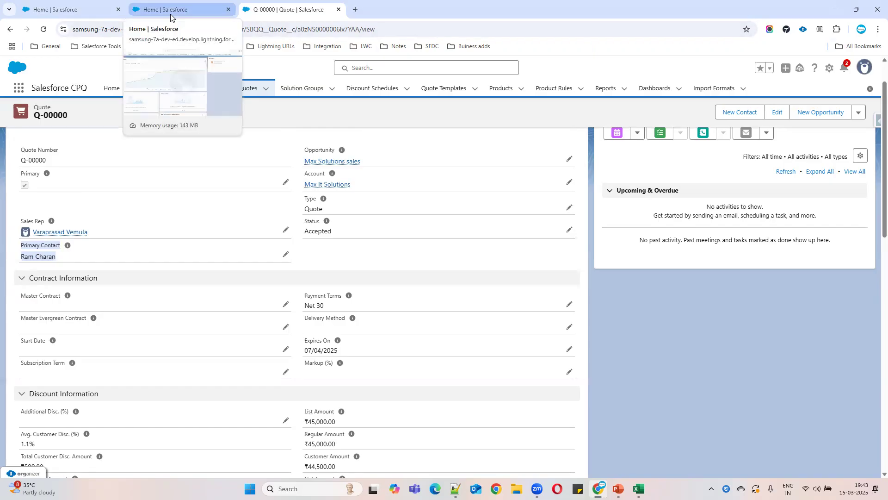
Step: Examine the existing quote's bill-to and ship-to address information and its linked account
triple_click(371, 163)
scroll(274, 245, down, 9)
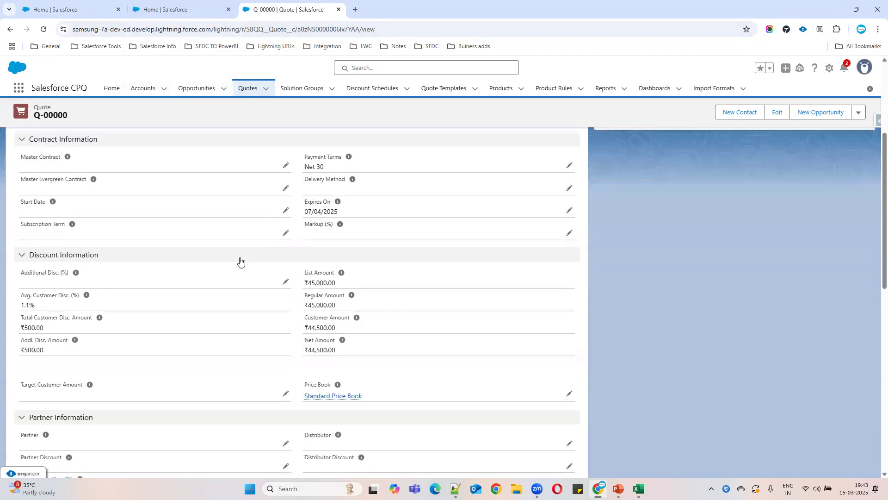
scroll(59, 361, down, 2)
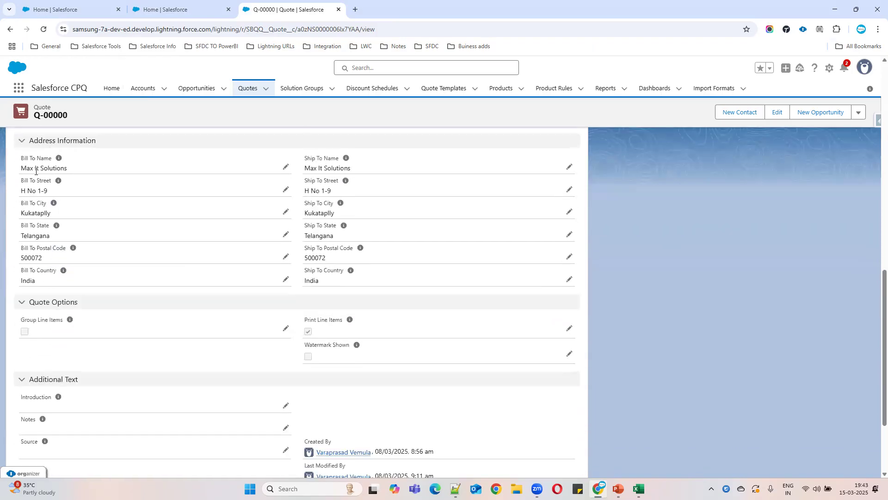
drag(22, 159, 420, 280)
scroll(422, 280, up, 1)
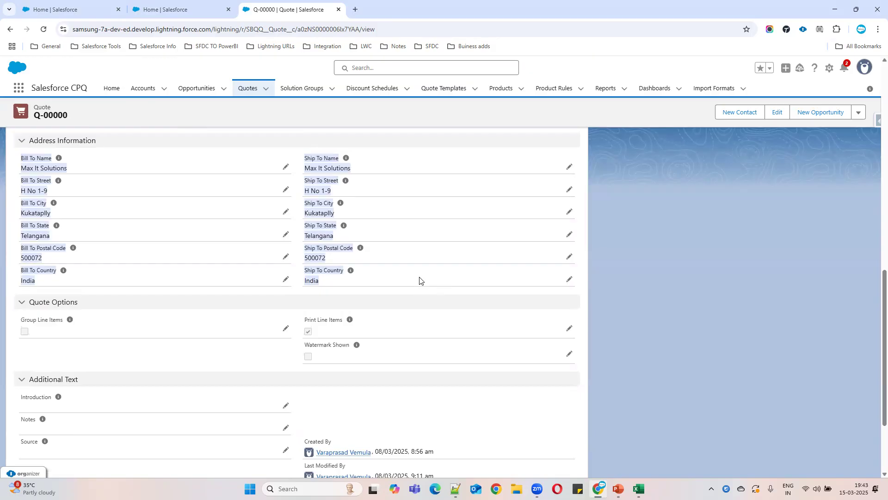
scroll(420, 280, up, 8)
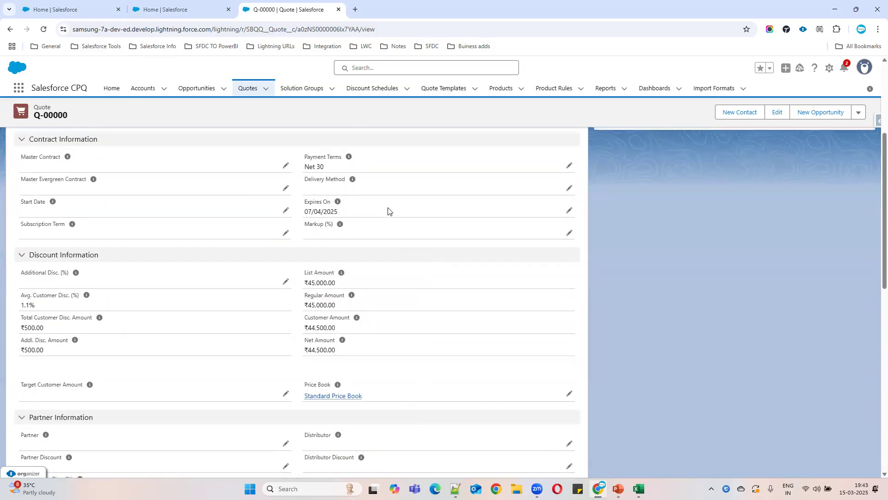
scroll(387, 211, up, 3)
drag(375, 185, 284, 185)
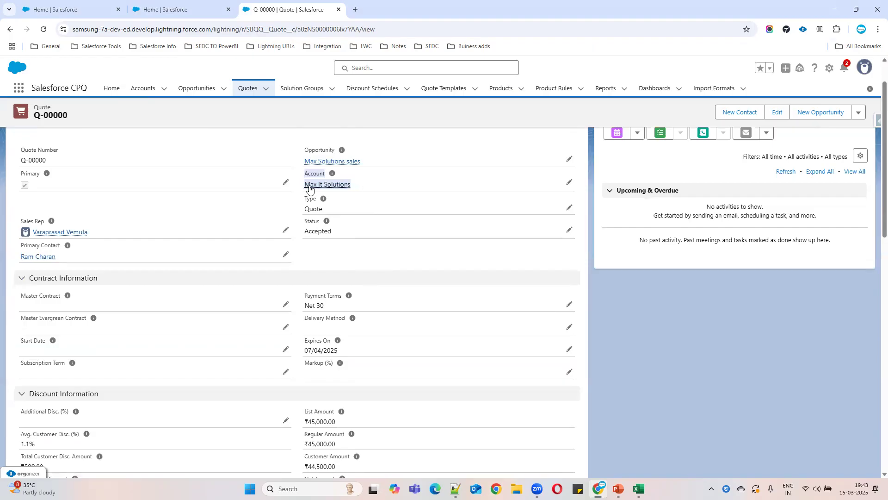
mouse_move(322, 186)
scroll(393, 158, up, 2)
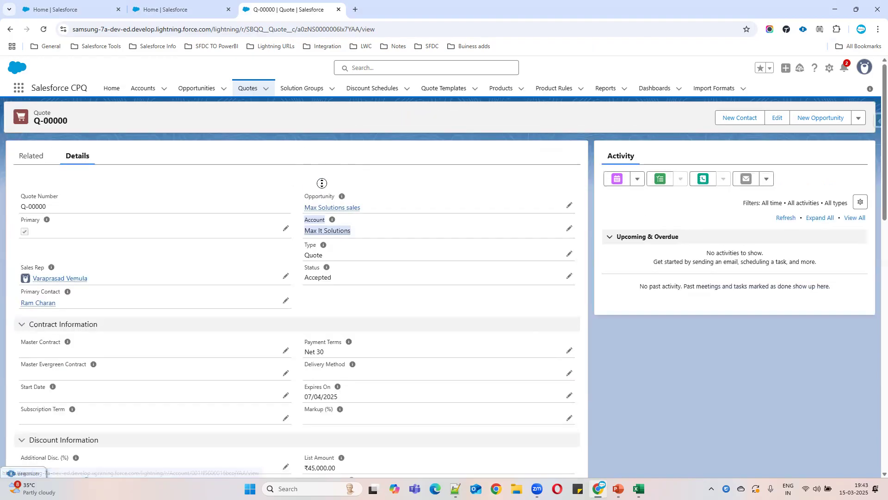
Step: Open the Max It Solutions account separately and compare its billing and shipping addresses with the quote's address information
ctrl+click(337, 231)
click(377, 8)
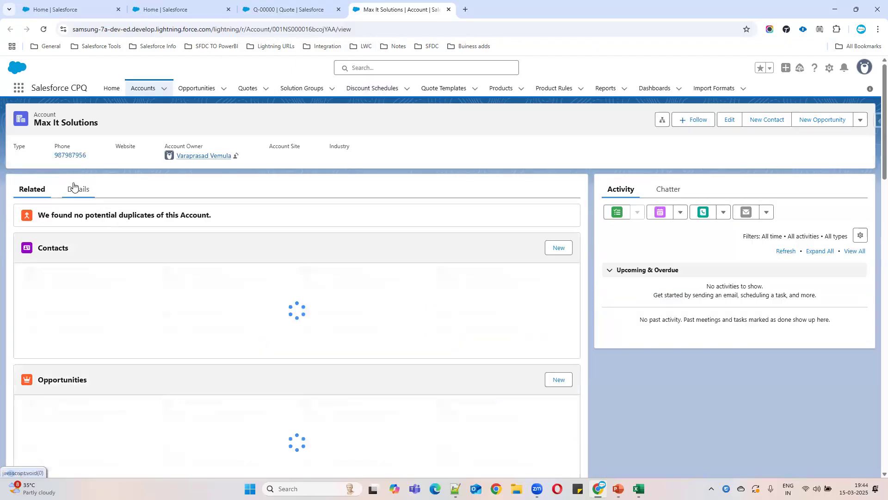
click(76, 189)
scroll(95, 268, down, 3)
drag(20, 304, 324, 348)
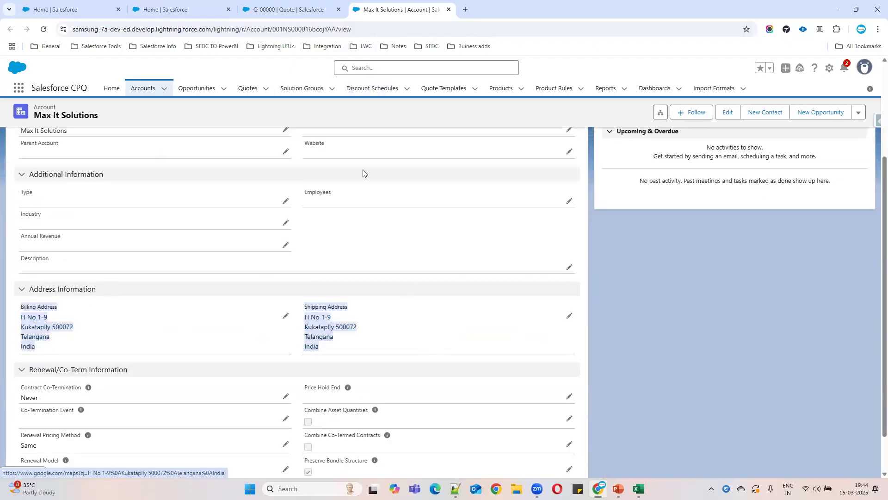
click(299, 11)
scroll(104, 346, down, 5)
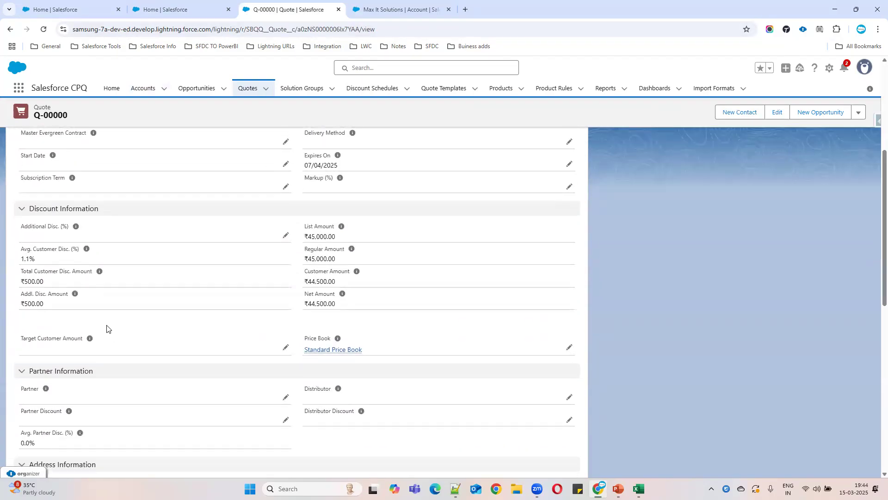
scroll(107, 329, down, 1)
scroll(107, 317, down, 6)
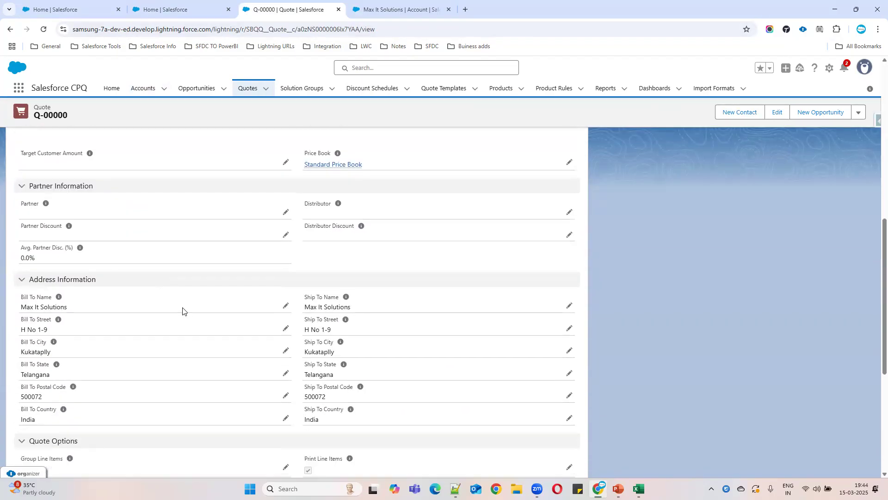
Step: Open Salesforce Setup from the Salesforce CPQ home page
click(165, 2)
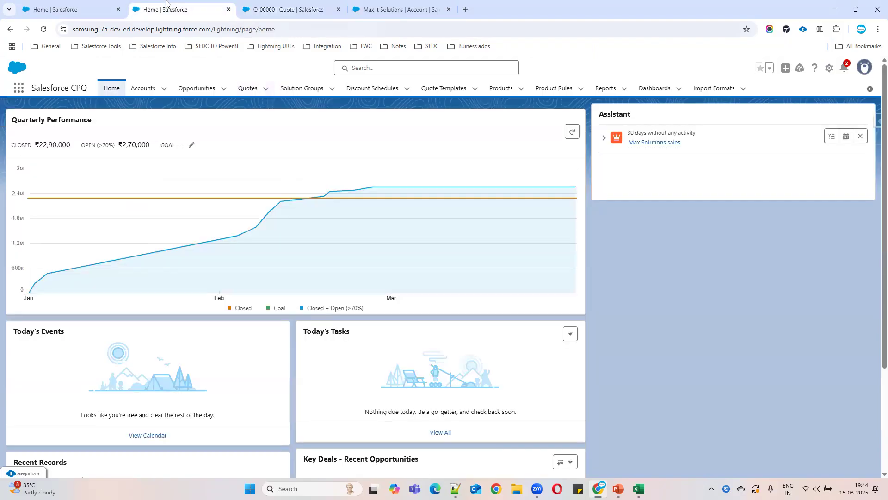
click(826, 69)
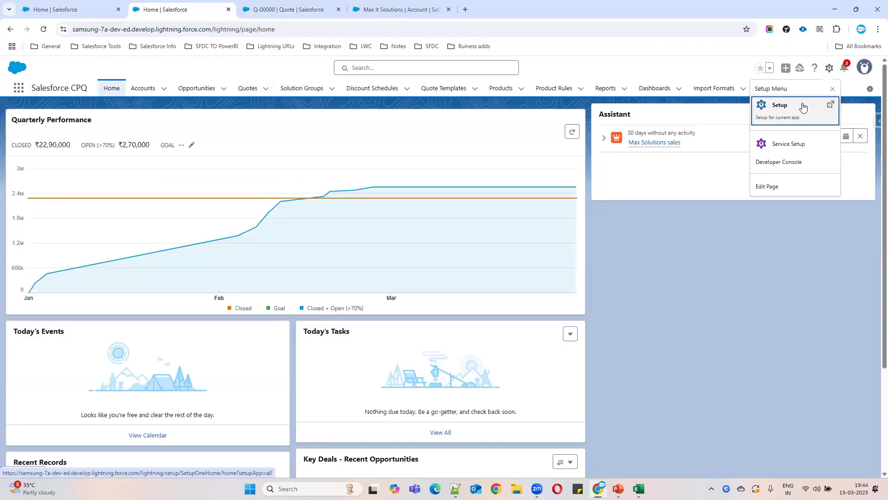
click(789, 107)
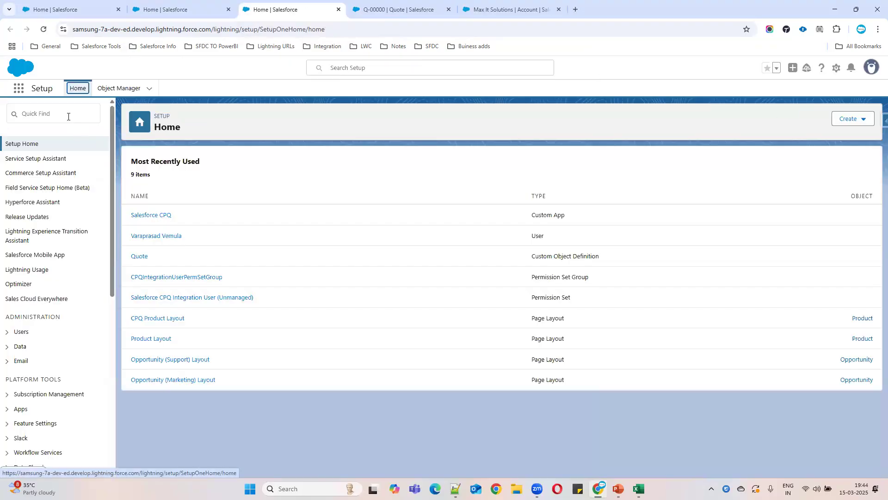
Step: Find Installed Packages in Setup and open the configuration of the Salesforce CPQ package
click(69, 116)
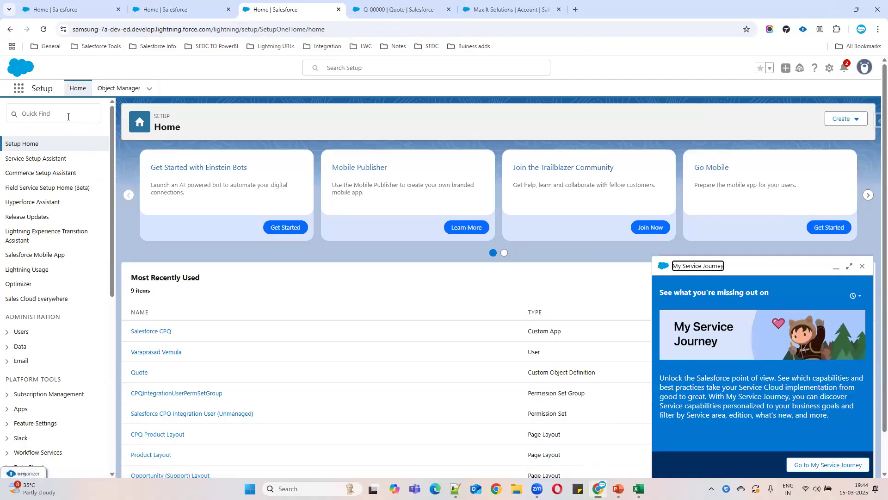
click(68, 116)
text(insta)
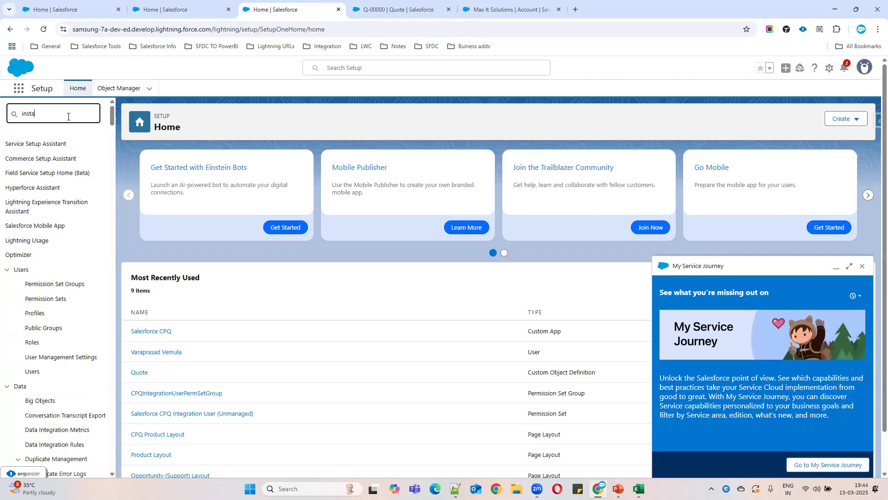
click(54, 178)
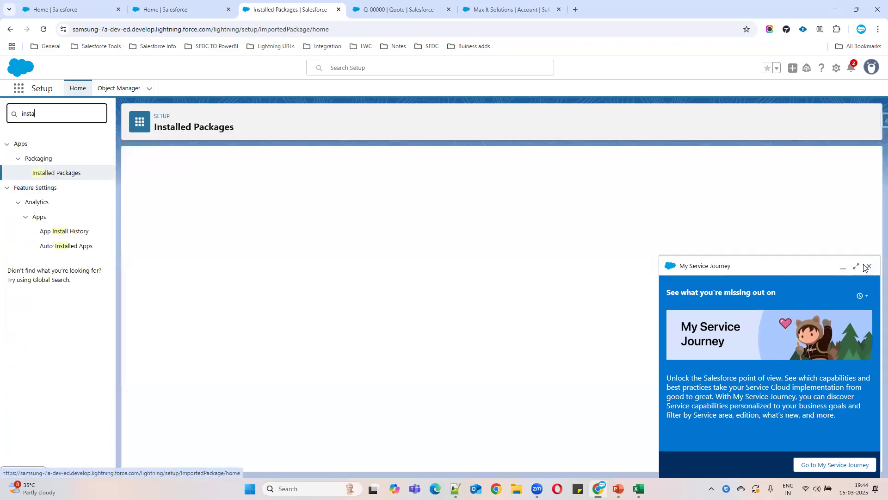
click(862, 266)
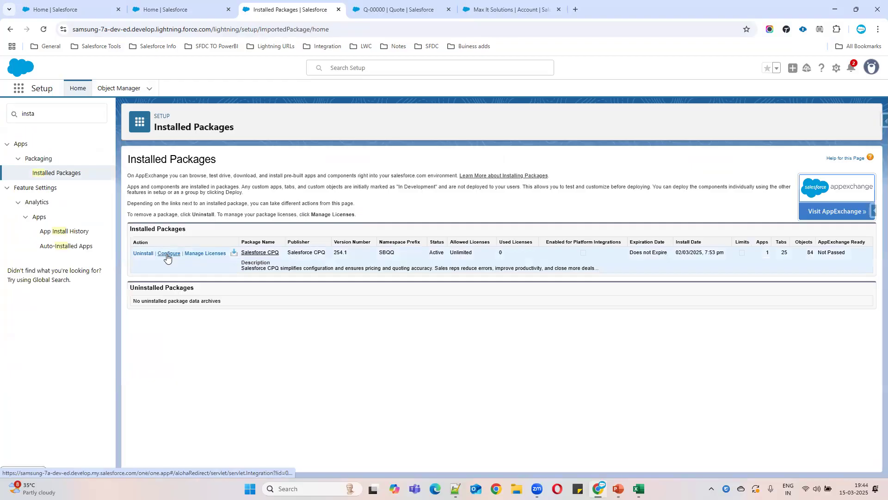
click(168, 254)
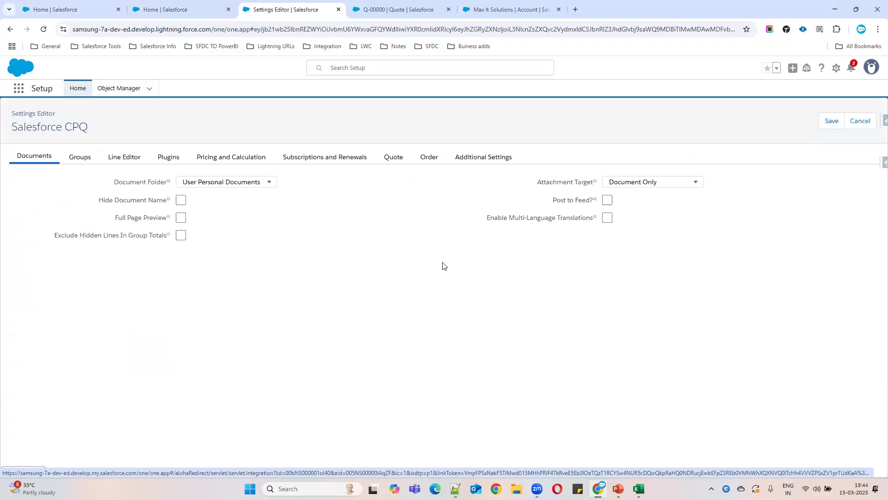
Step: Enable Disable Quote Address Defaulting and Disable Quote Contact Defaulting in the package's quote settings, and save them
click(468, 159)
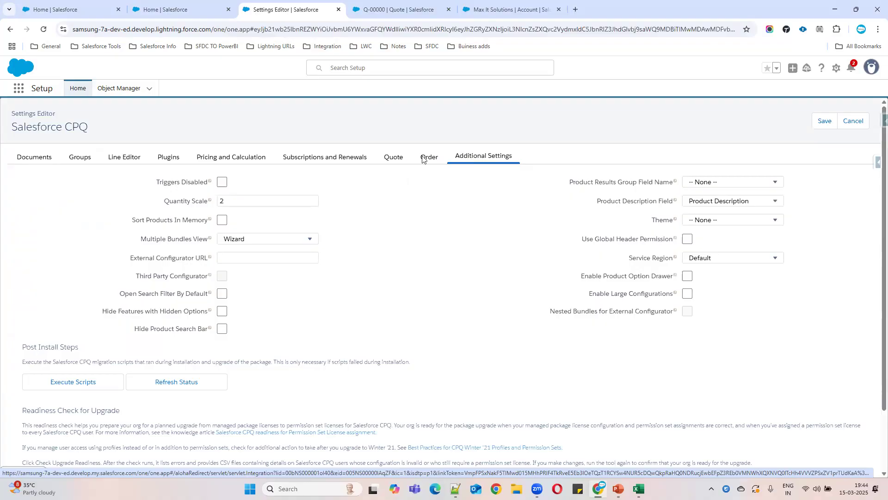
click(400, 160)
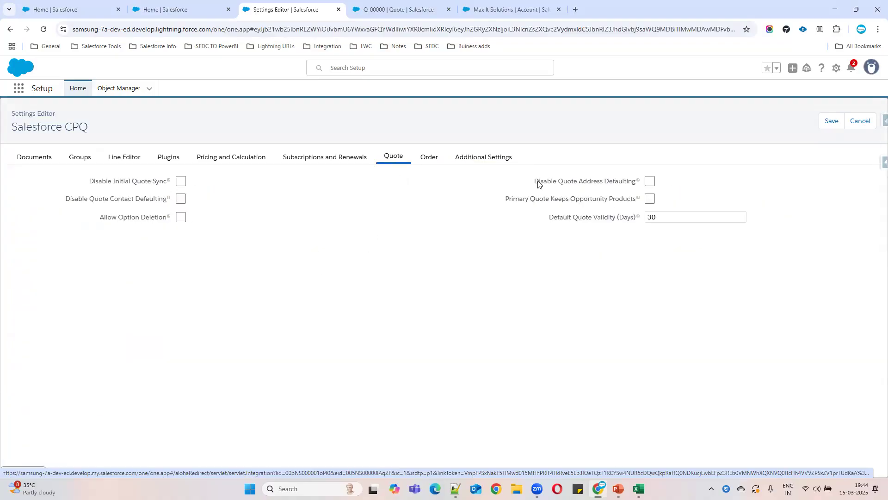
drag(532, 182, 639, 185)
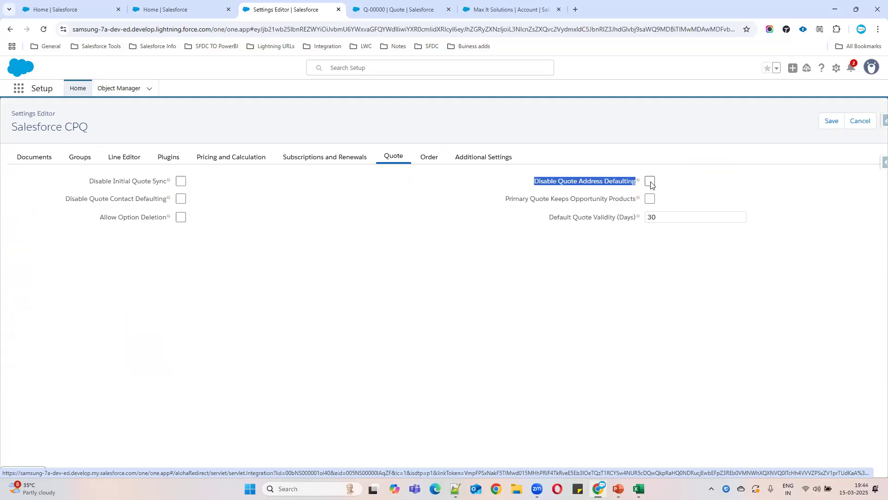
click(650, 185)
click(180, 200)
drag(60, 198, 185, 199)
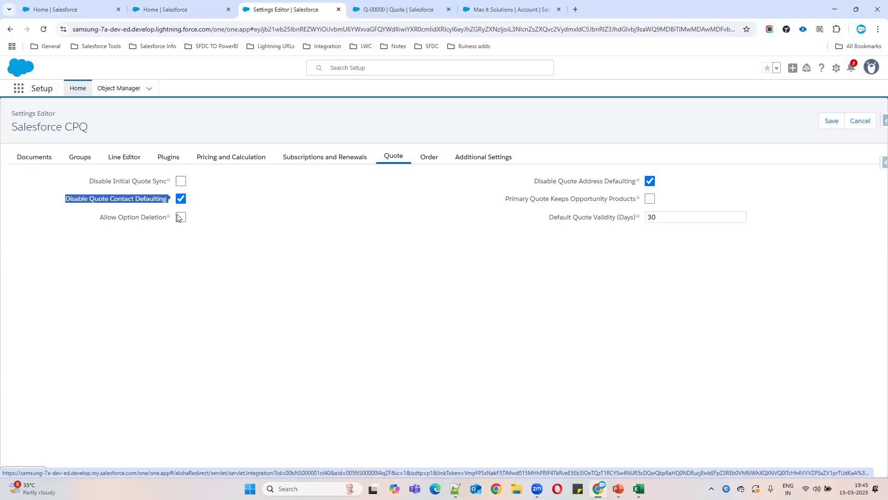
click(832, 121)
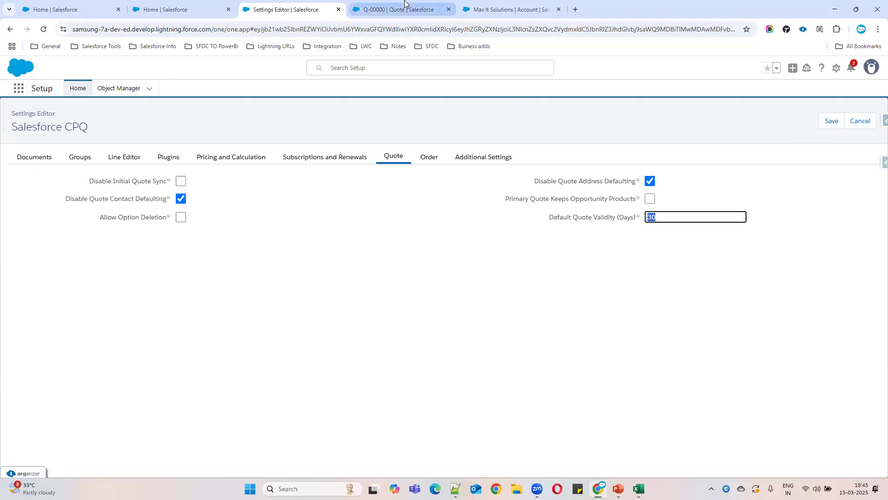
Step: Go from the existing quote to its Max Solutions sales opportunity and start a new related quote
click(406, 7)
scroll(78, 192, up, 10)
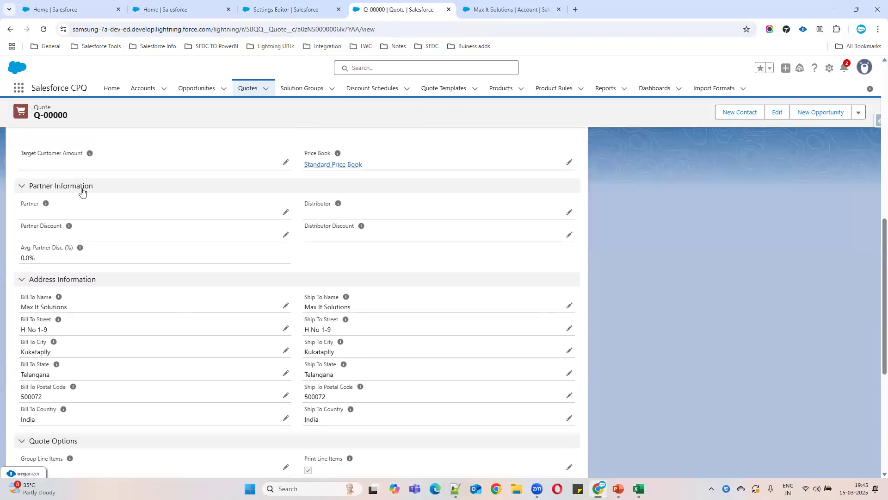
scroll(72, 191, up, 2)
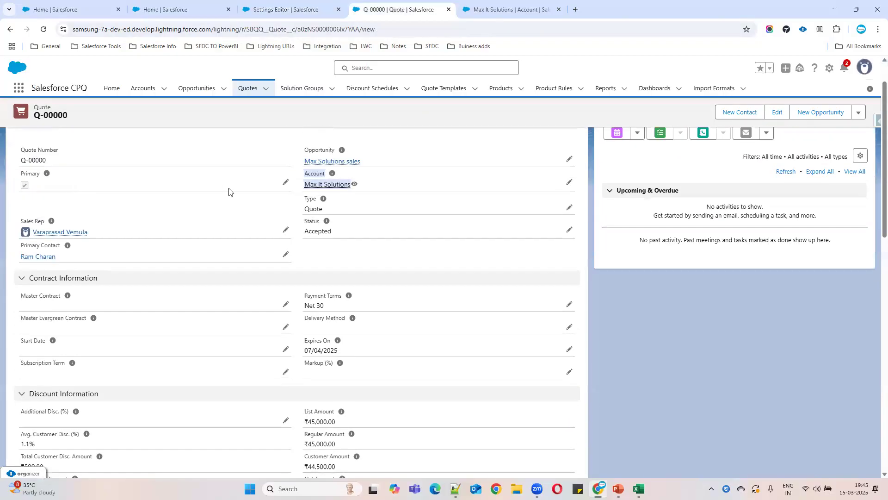
click(327, 162)
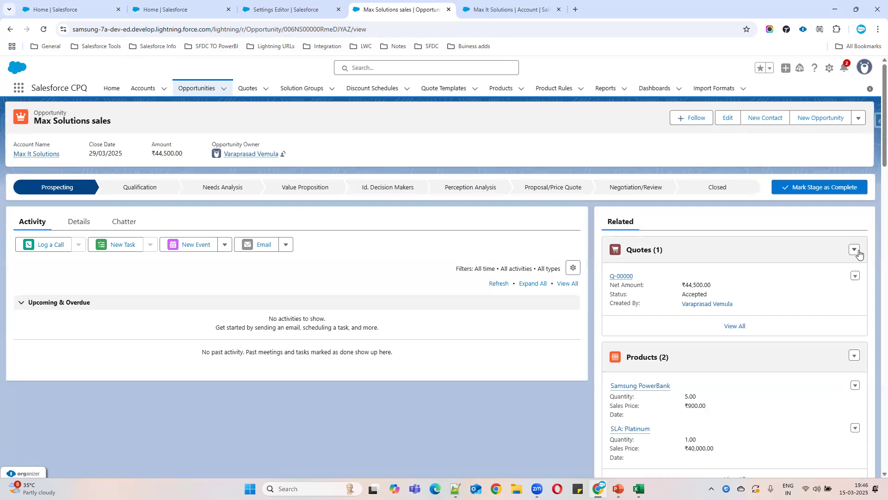
click(854, 250)
click(834, 265)
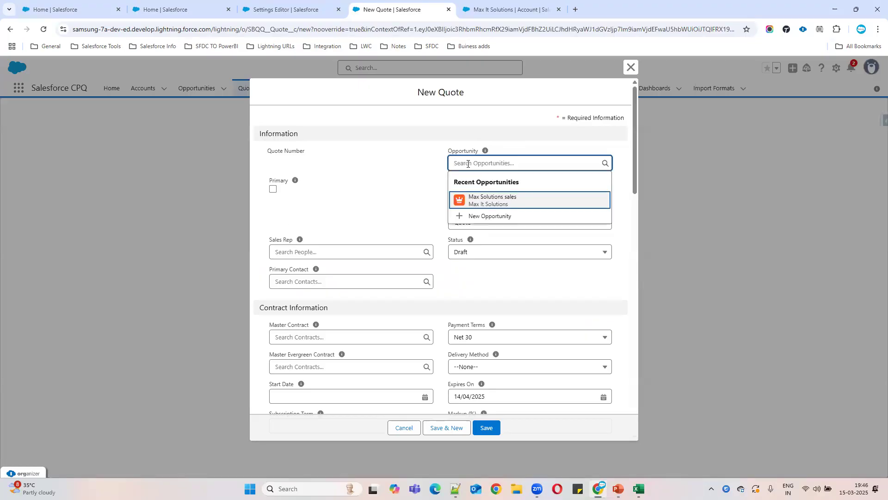
Step: Set the new quote's opportunity to Max Solutions sales and its account to Max It Solutions
click(493, 200)
click(486, 190)
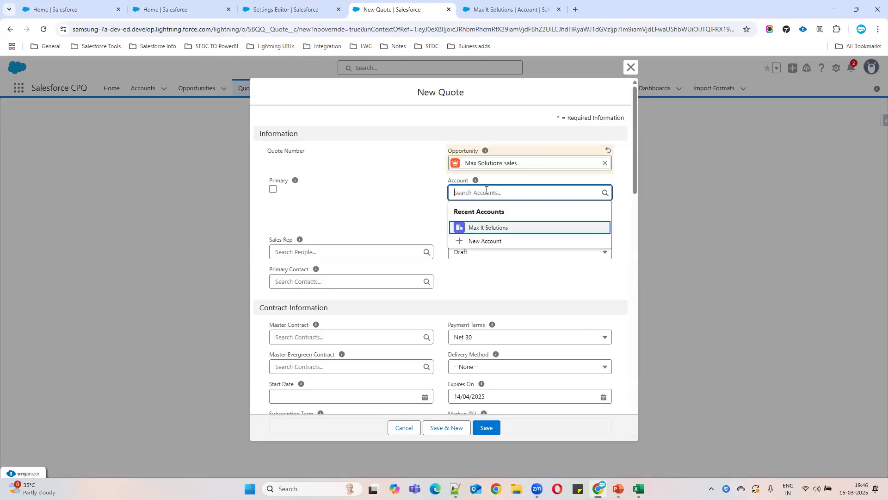
click(505, 229)
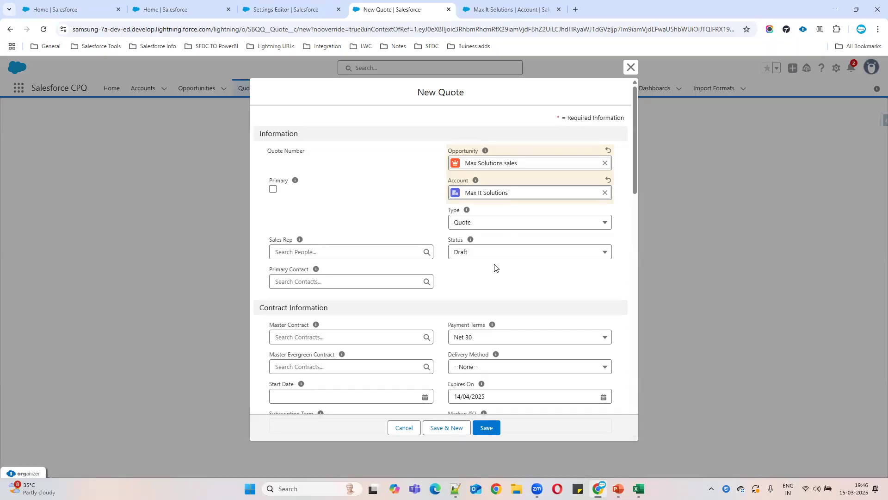
Step: Check the new quote's primary contact and address fields against the package's defaulting settings, and save the quote
drag(261, 277, 408, 295)
scroll(411, 296, down, 1)
scroll(411, 296, down, 8)
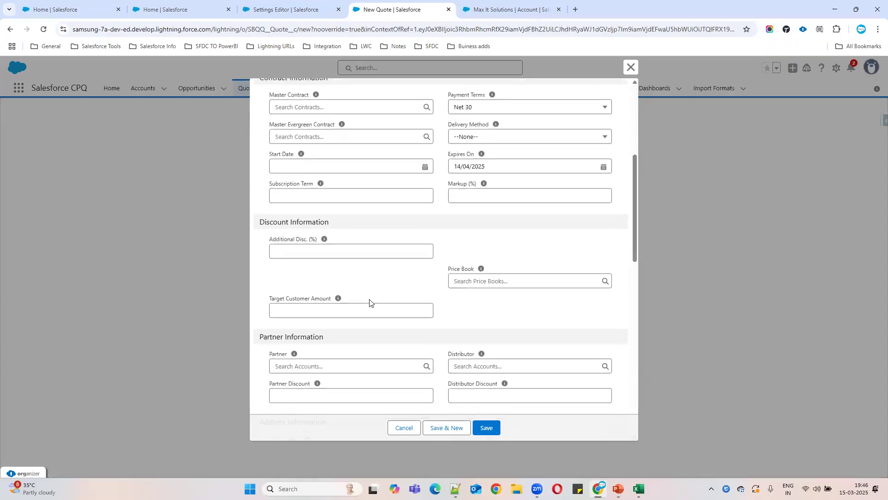
drag(259, 252, 601, 337)
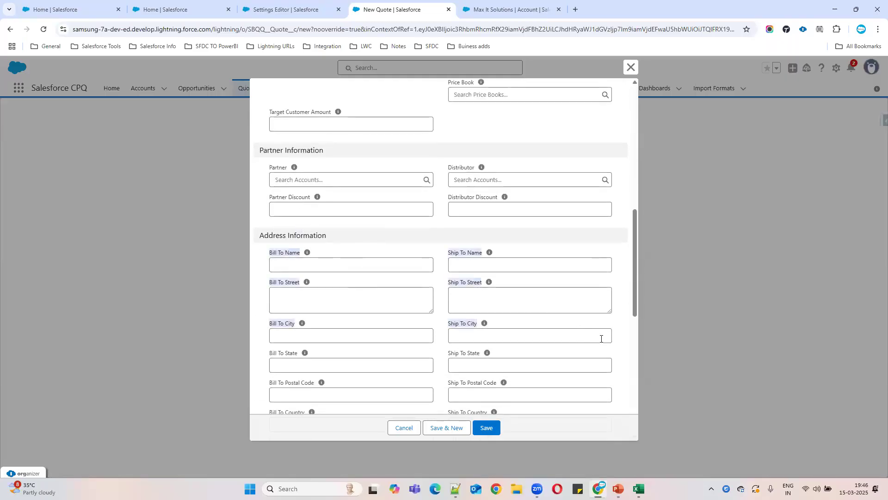
scroll(499, 402, down, 2)
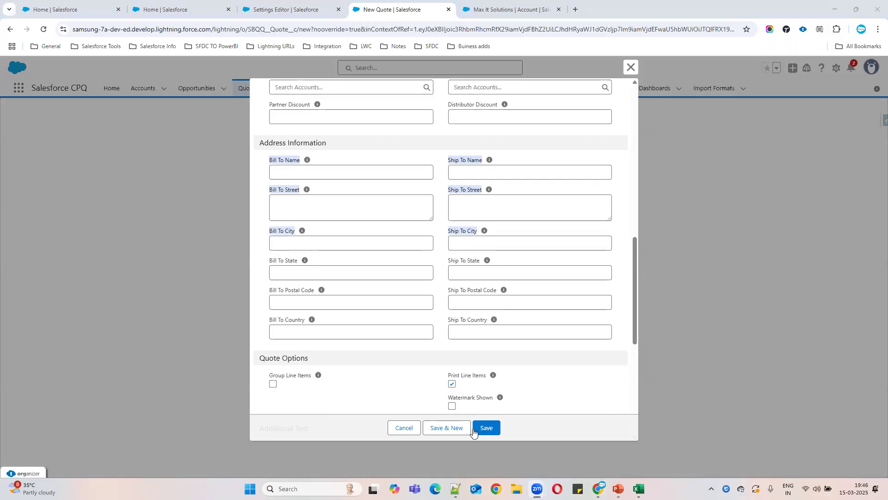
click(262, 11)
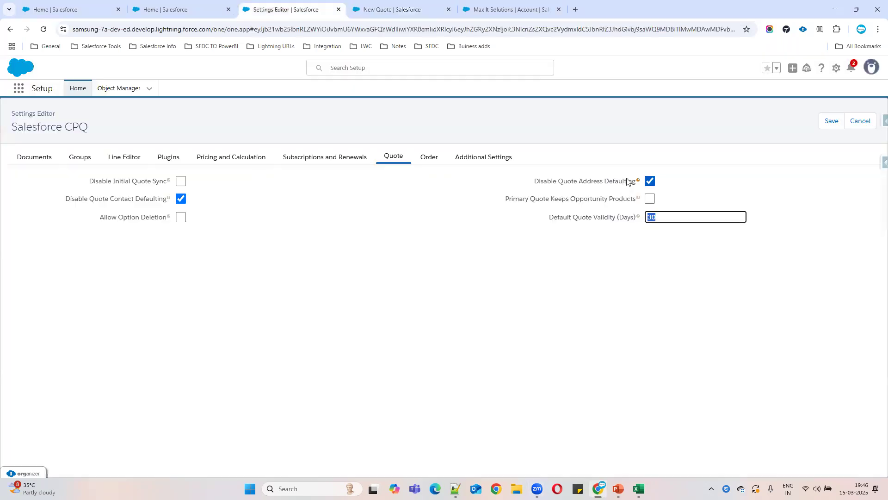
click(394, 11)
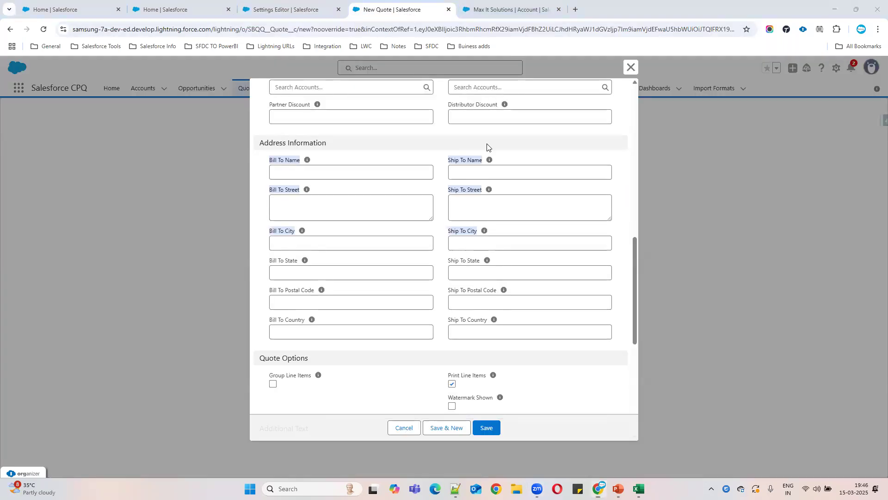
click(496, 429)
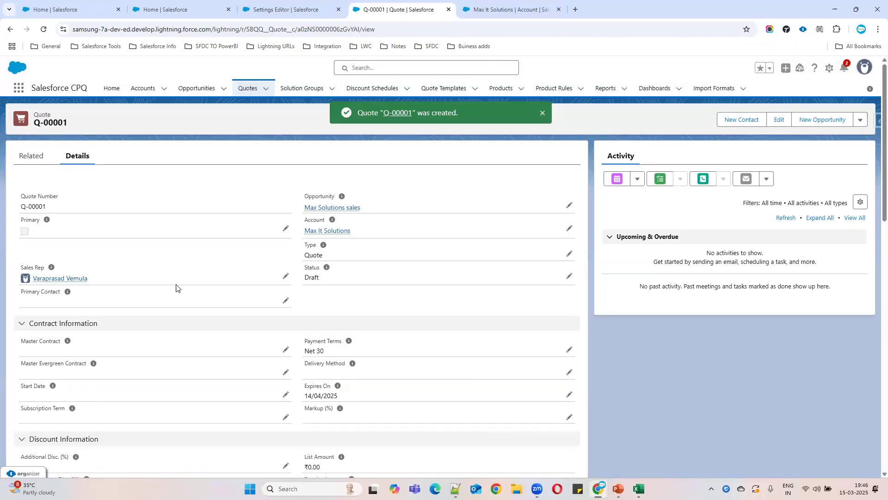
Step: Review the saved quote's address fields and the Default Quote Validity (Days) setting in the package's quote settings
scroll(165, 311, down, 5)
scroll(169, 313, down, 4)
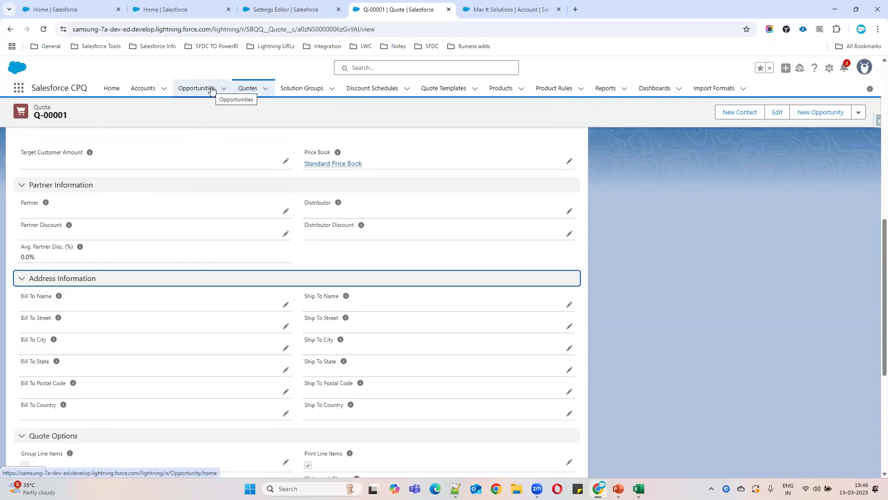
click(287, 9)
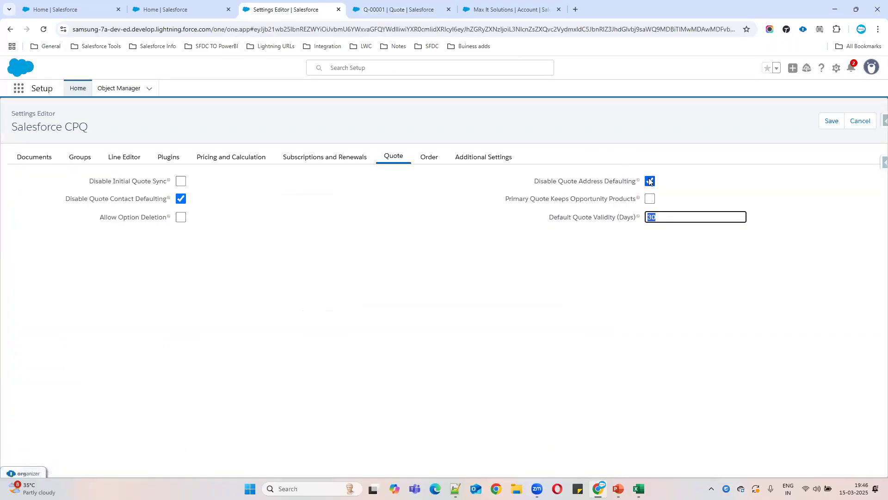
drag(535, 218, 647, 220)
click(658, 216)
drag(548, 215, 648, 220)
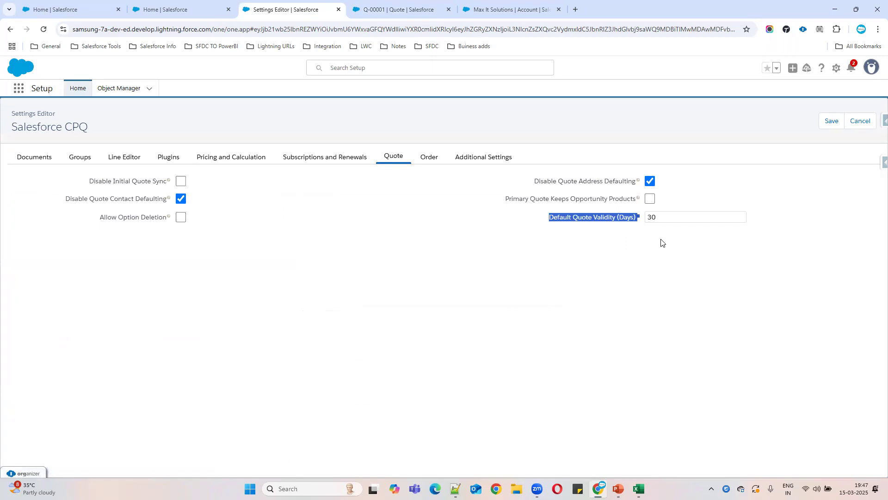
Step: Compare the new quote's Expires On date with the package's Default Quote Validity (Days) setting
click(418, 9)
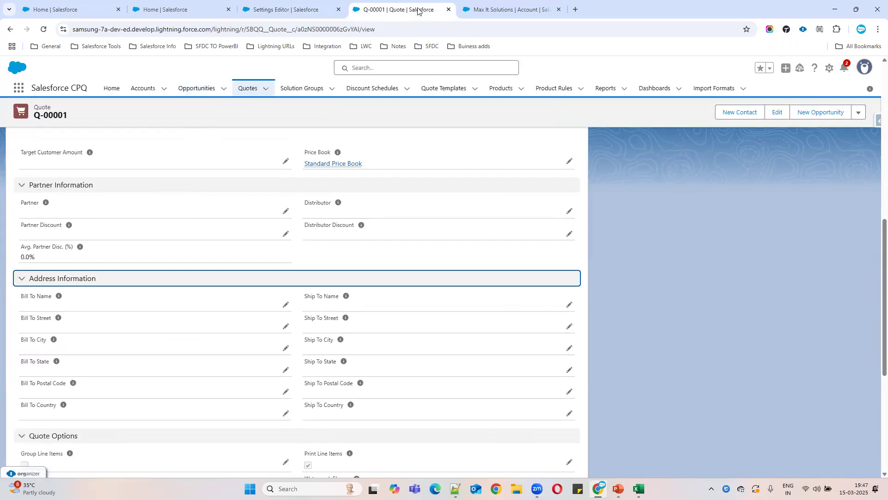
click(299, 10)
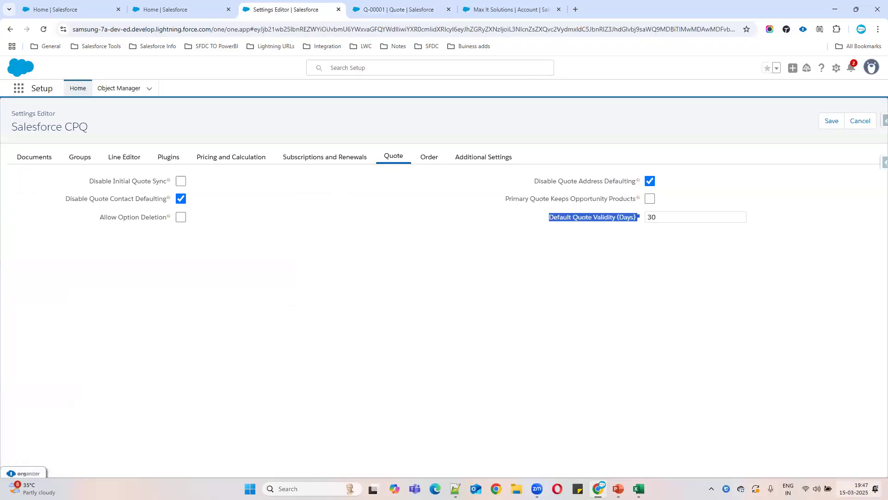
click(855, 489)
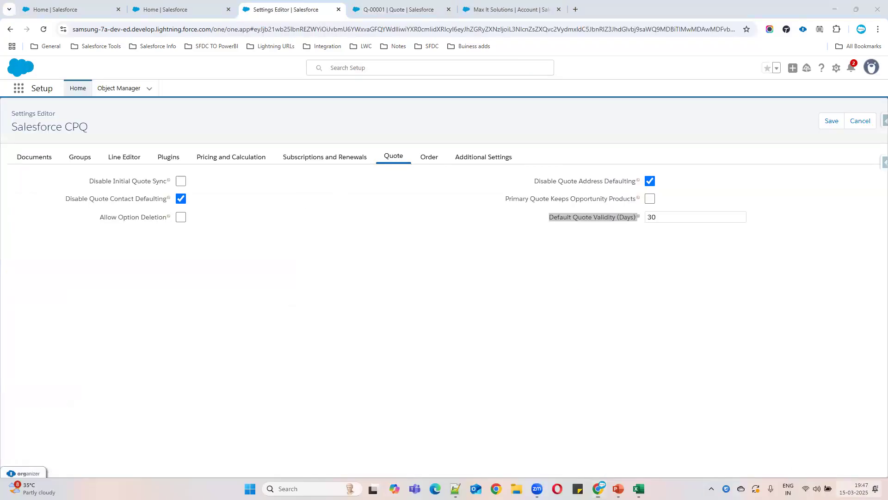
click(387, 3)
scroll(431, 272, up, 3)
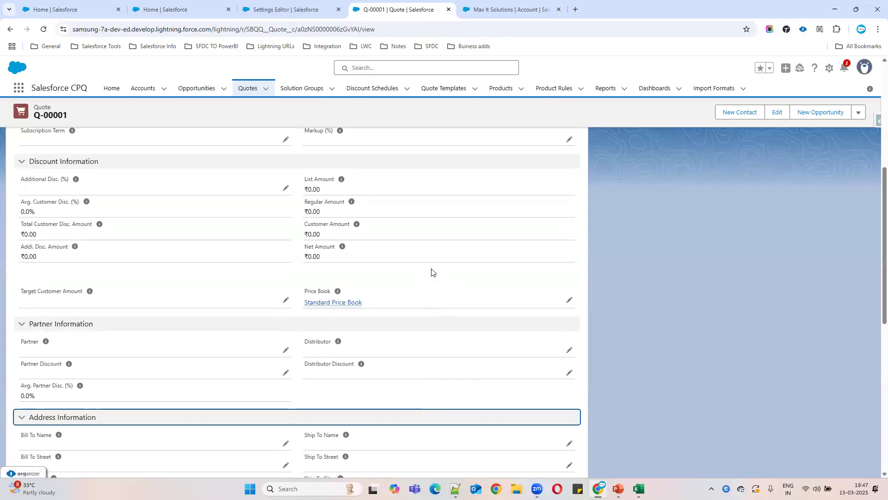
scroll(430, 272, up, 4)
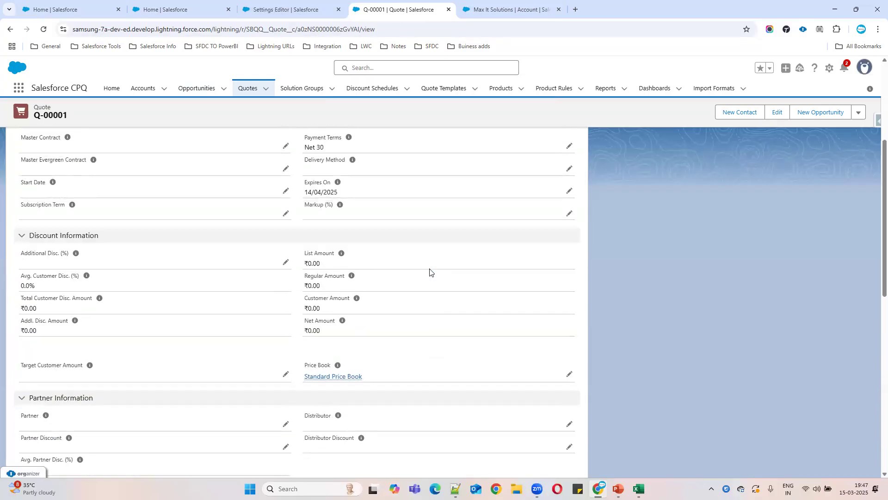
drag(301, 303, 380, 305)
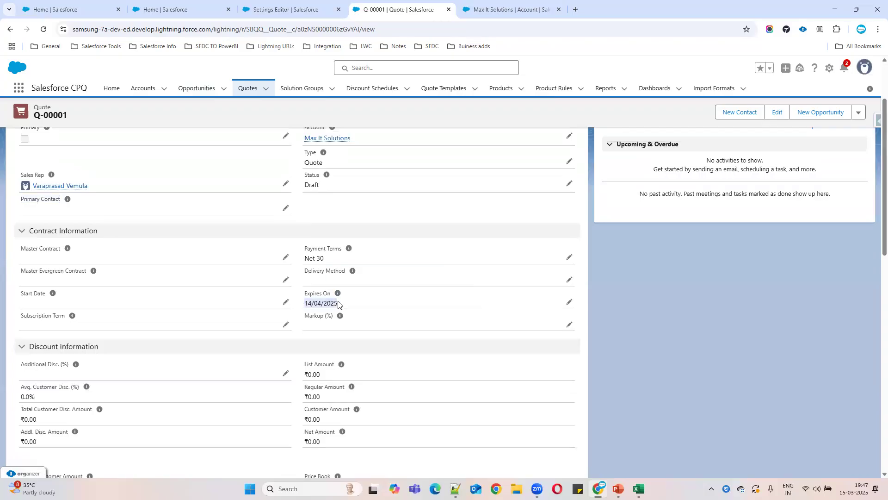
click(283, 8)
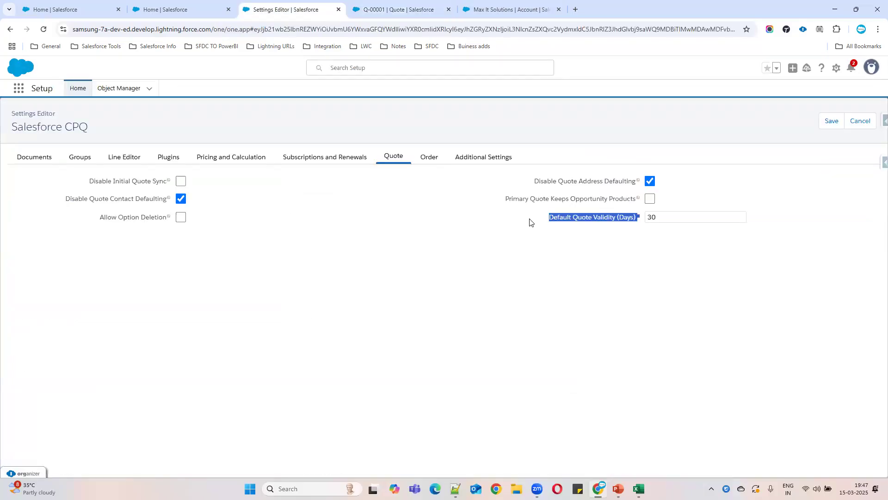
click(662, 216)
drag(662, 216, 522, 229)
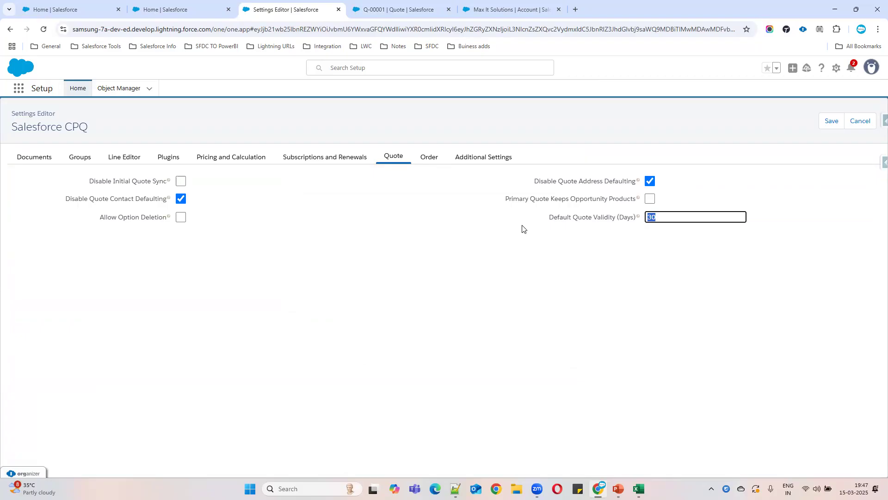
click(401, 10)
click(283, 10)
Step: Turn off Disable Quote Address Defaulting and Disable Quote Contact Defaulting in the package's quote settings, and save them
click(650, 181)
click(180, 199)
double_click(663, 216)
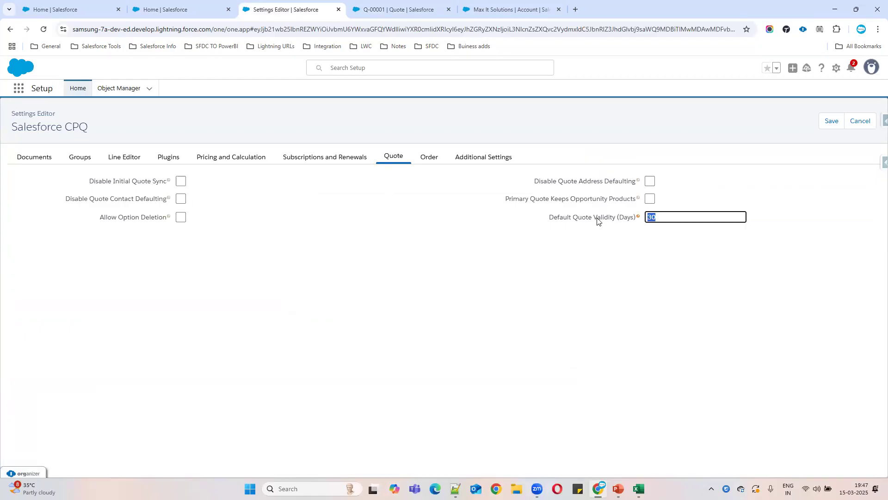
click(664, 218)
click(829, 126)
drag(666, 219, 311, 225)
Step: Switch to the Class3 presentation in PowerPoint and show the Types of Products slide
click(400, 3)
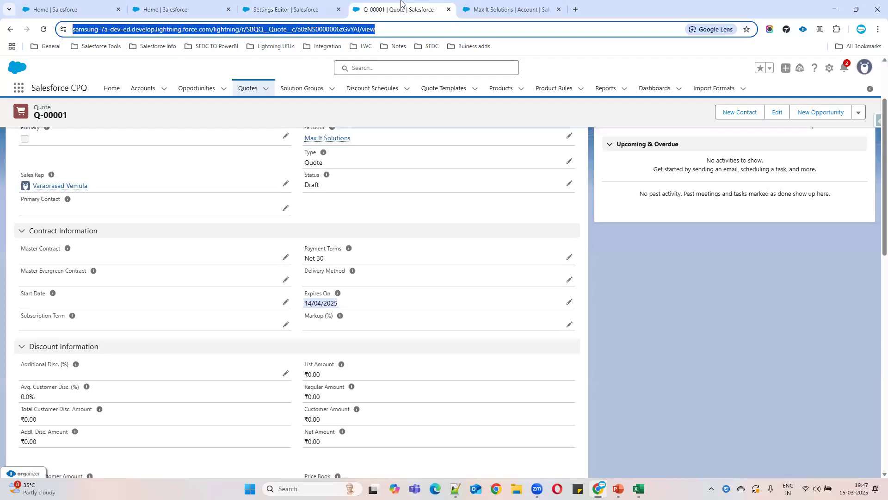
click(639, 489)
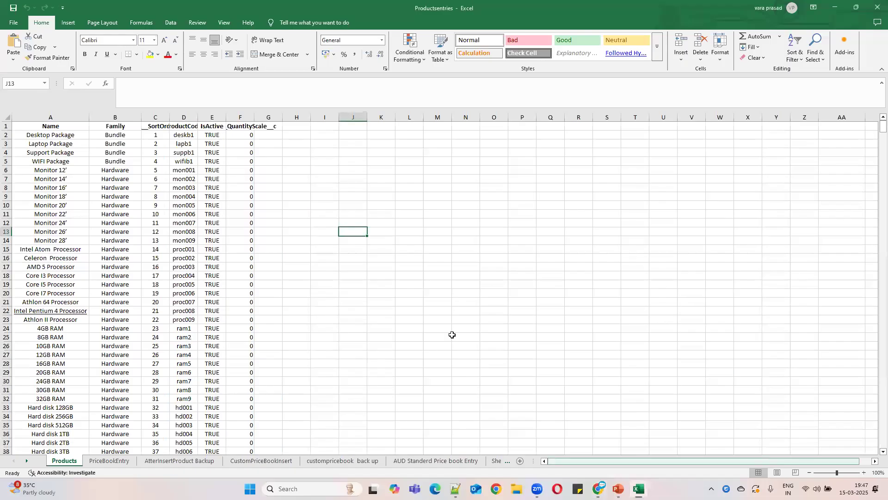
click(618, 488)
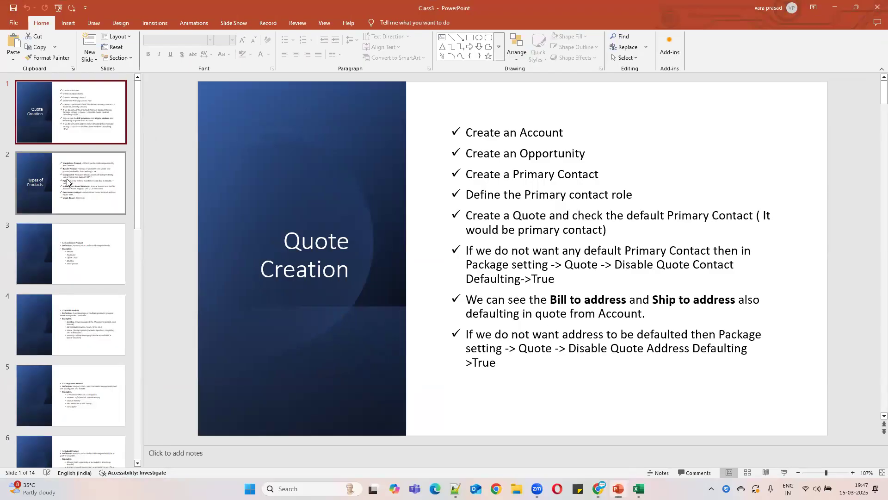
click(86, 169)
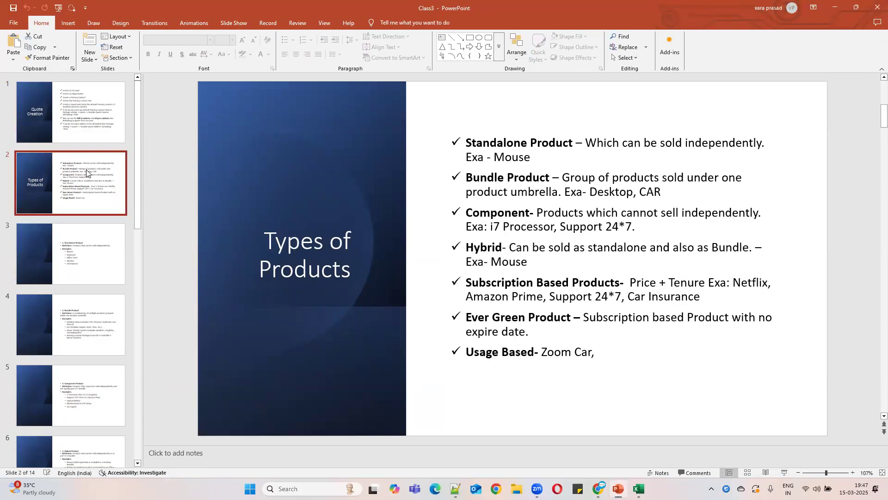
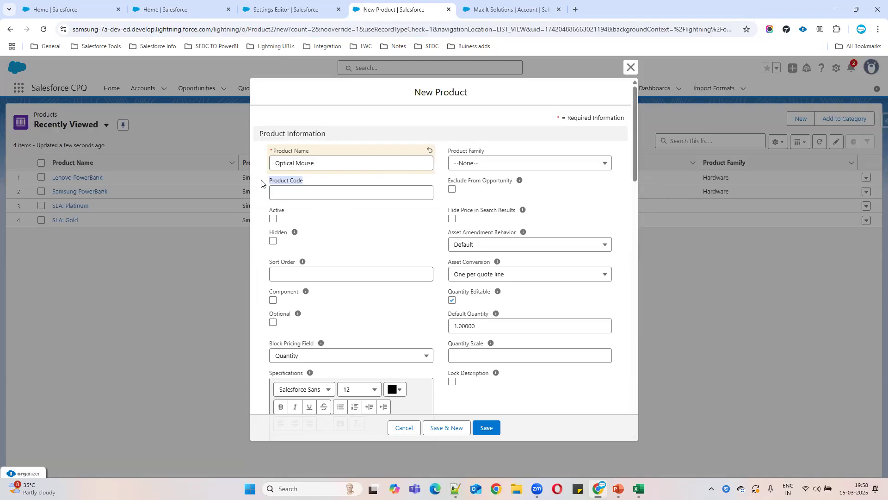
Step: Enter opticalmouse as the product code of the new Optical Mouse product
click(289, 191)
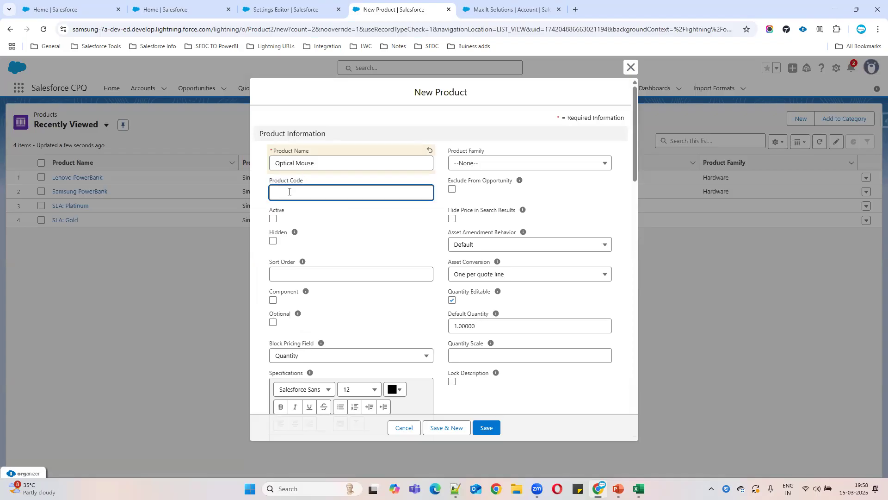
text(pt)
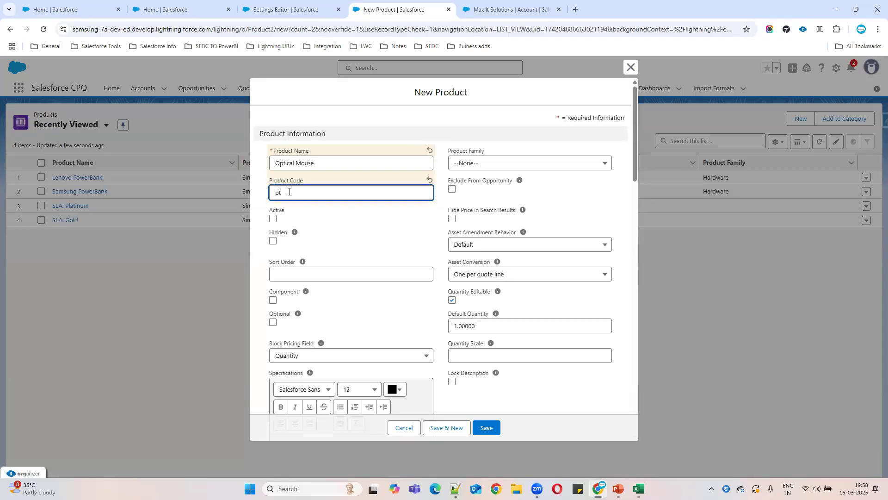
key(BackSpace)
key(BackSpace)
text(opticalmouse)
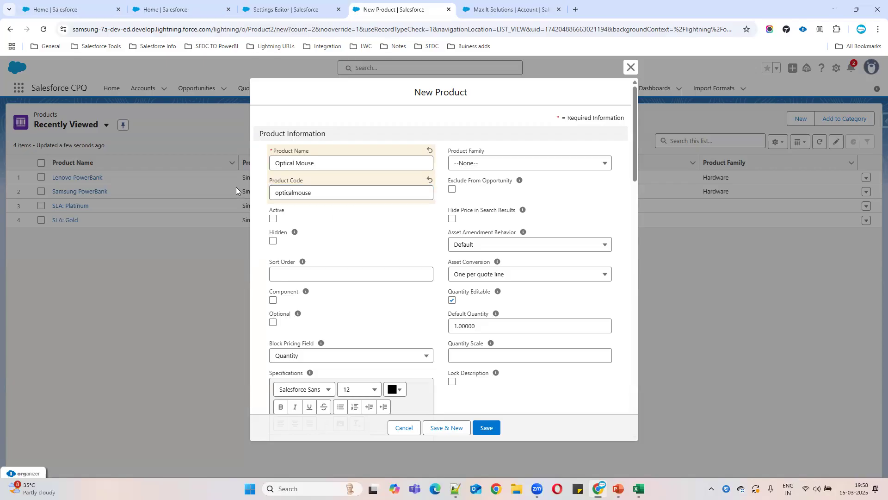
key(ctrl+a)
Step: Make the Optical Mouse product active and assign it to the Hardware product family
click(273, 219)
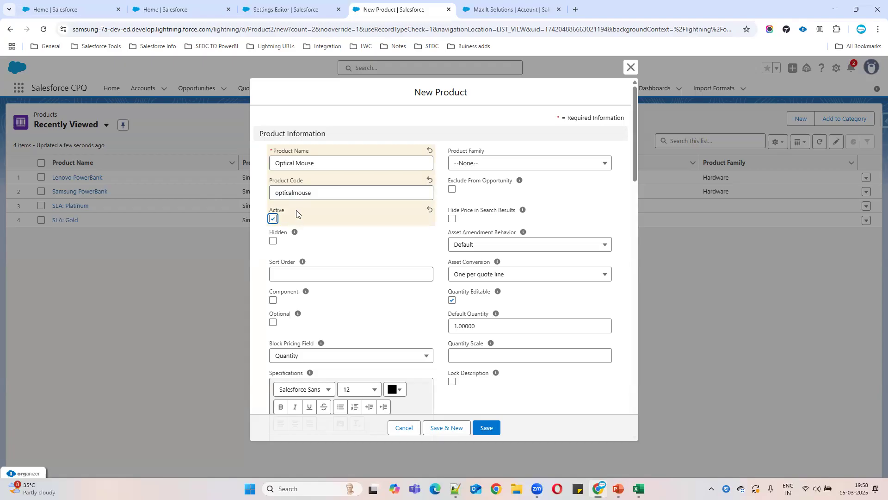
click(503, 165)
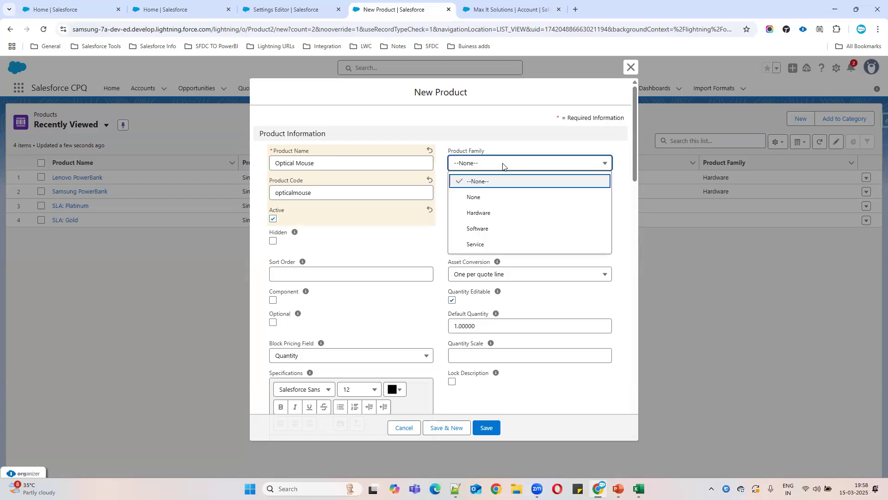
click(512, 215)
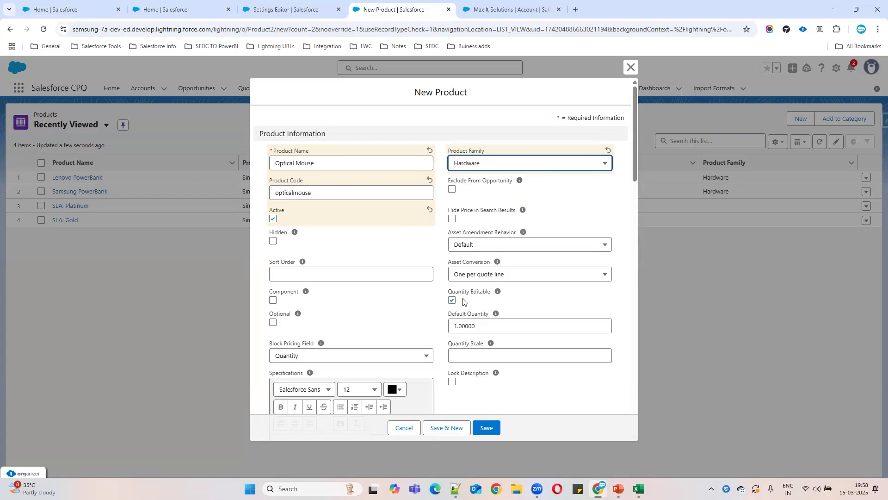
Step: Set the Optical Mouse product's default quantity to 2
drag(448, 315, 504, 316)
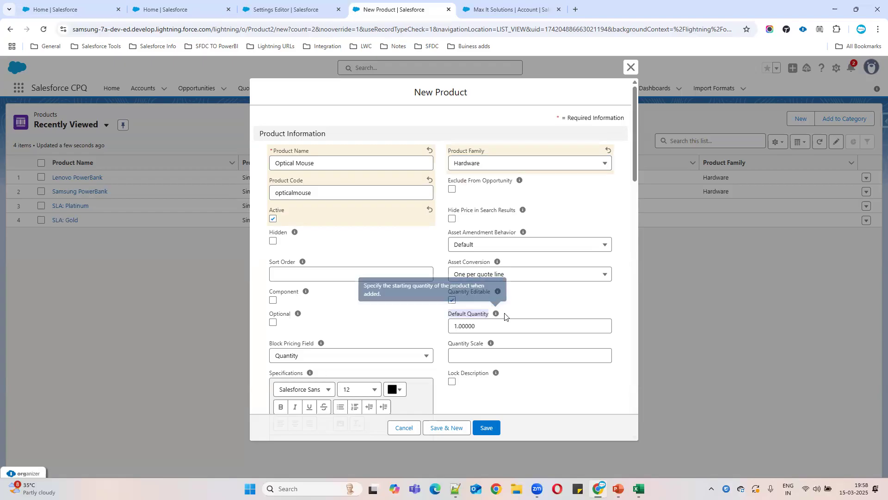
triple_click(458, 326)
text(1)
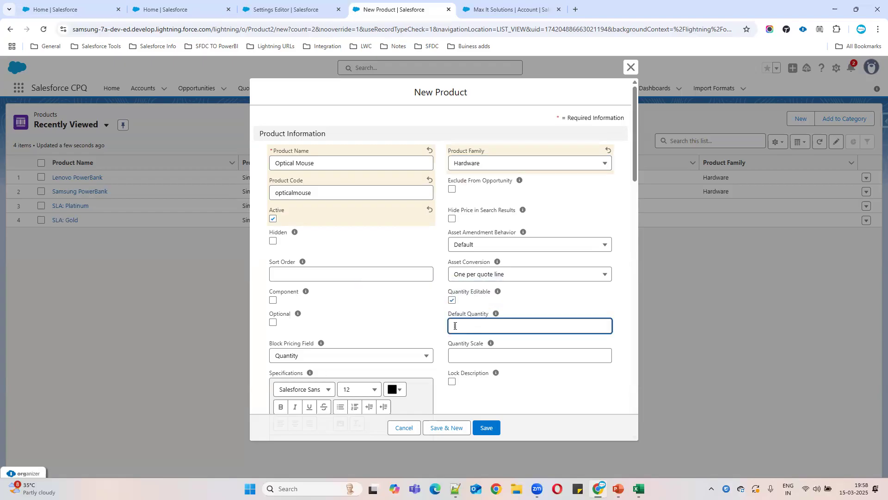
text(2)
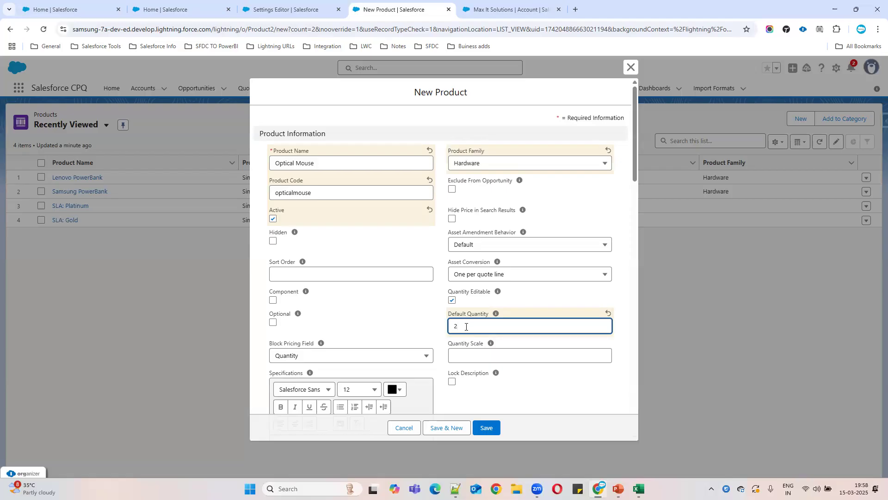
click(409, 327)
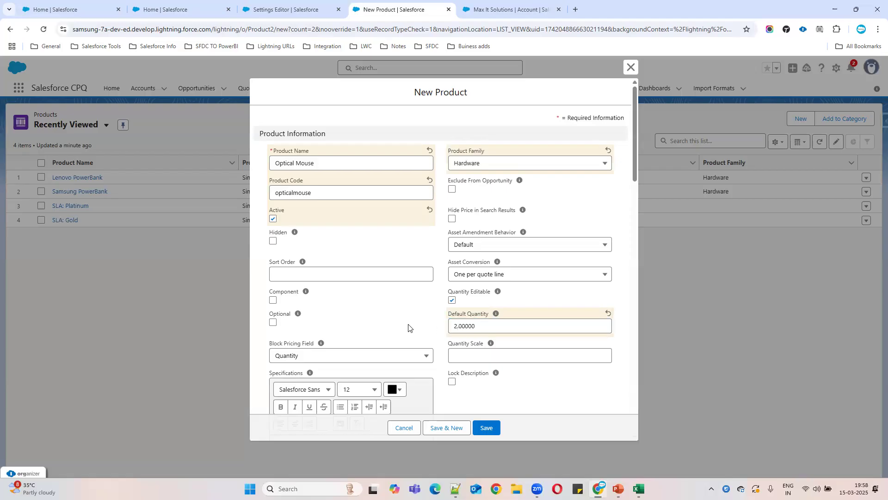
Step: Enter 1.00 as the Optical Mouse product's quantity scale
click(460, 357)
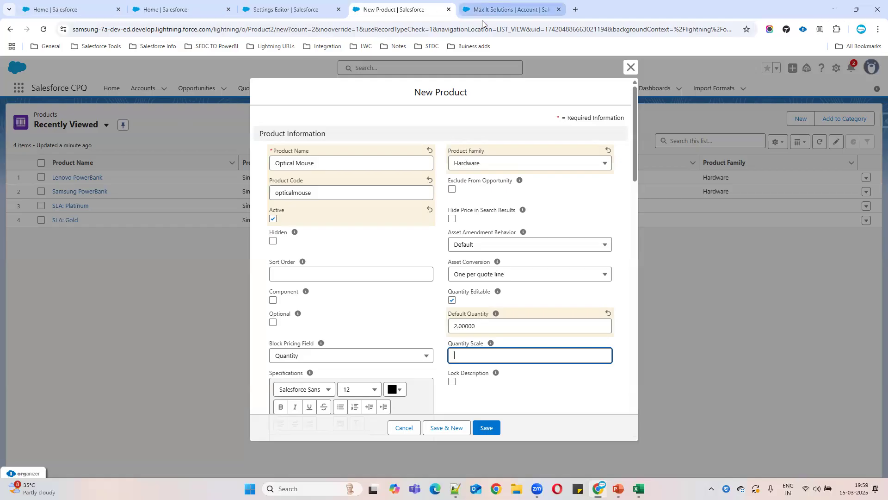
text(.00)
key(BackSpace)
key(BackSpace)
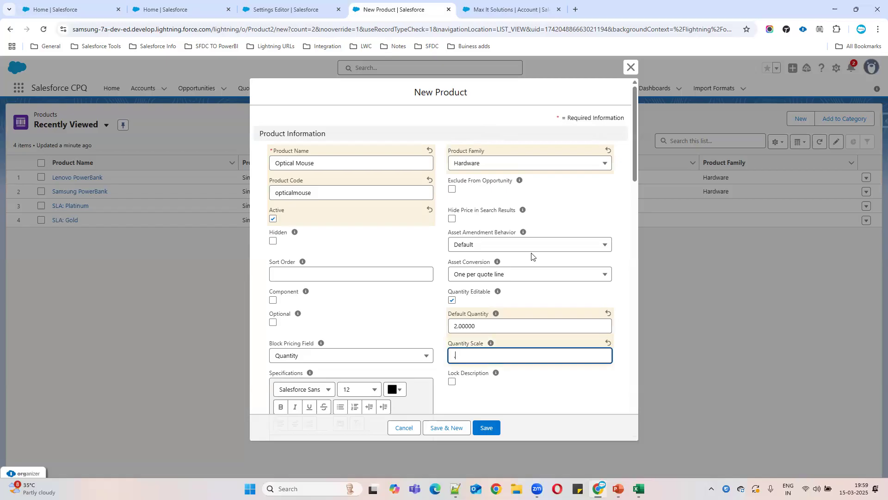
text(1.00)
Step: Open the draft quote of the Max Solutions sales opportunity in the quote line editor, keeping the unfinished product form open
click(285, 9)
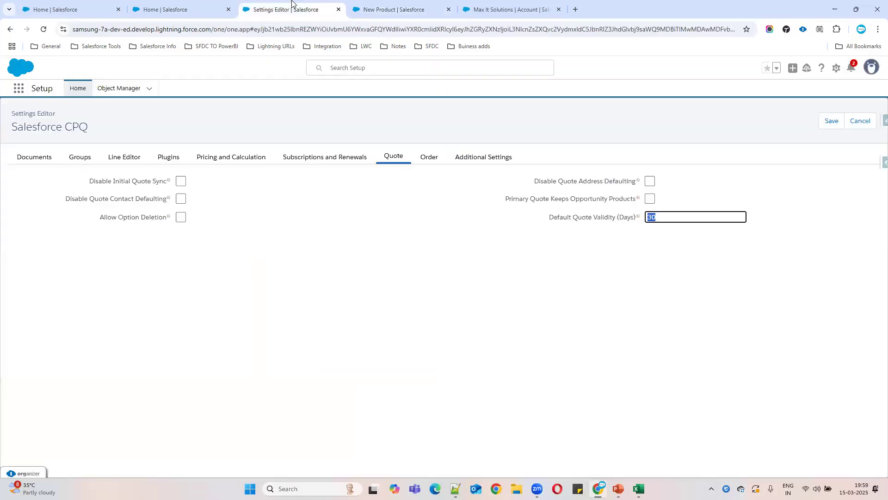
click(178, 9)
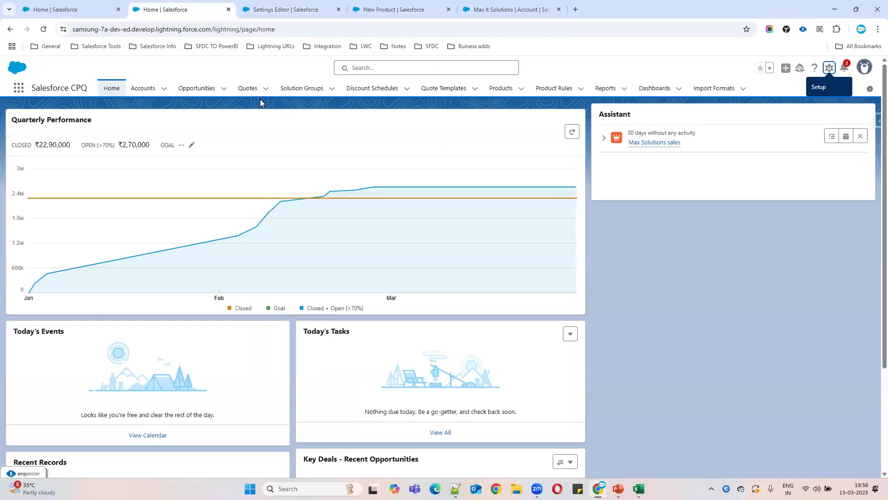
click(248, 91)
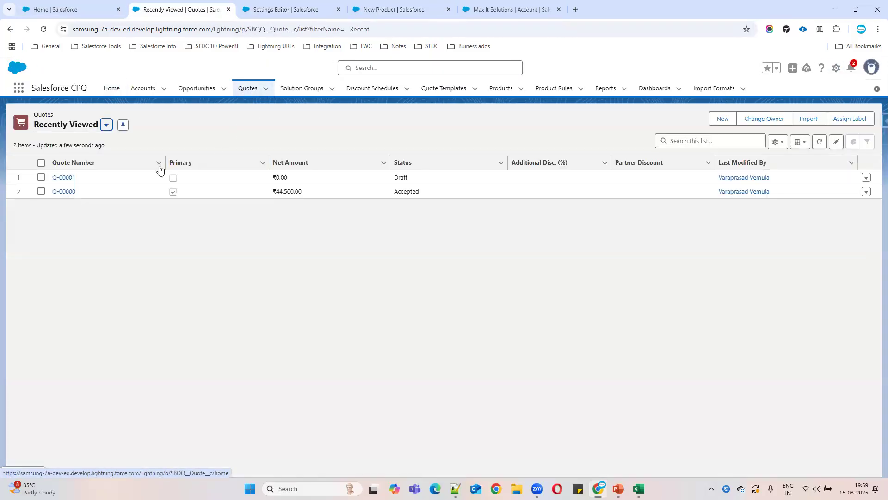
click(67, 180)
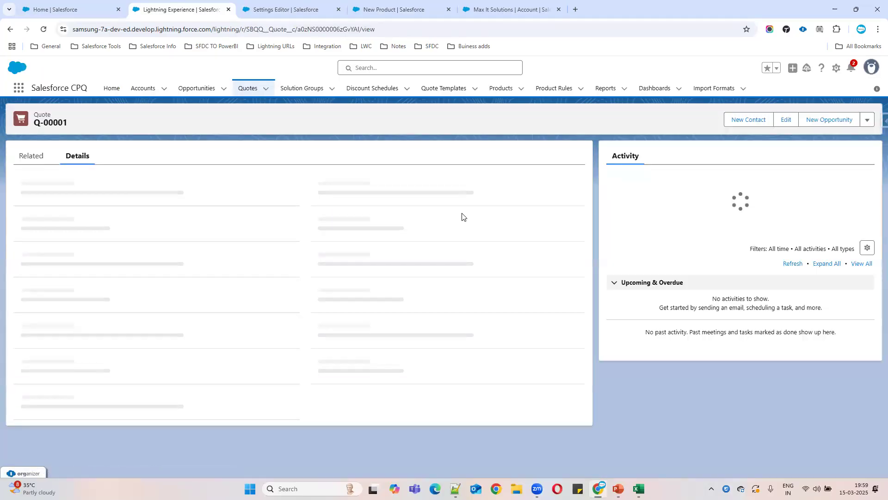
click(858, 118)
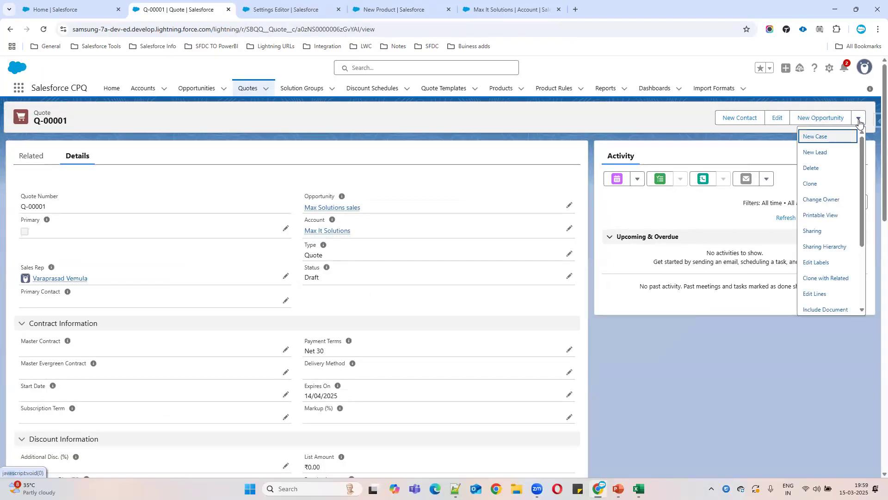
click(826, 294)
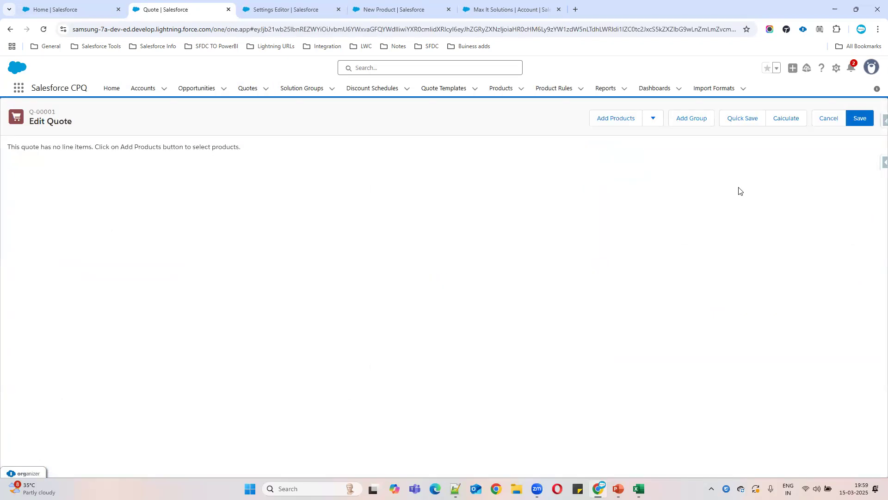
Step: Add the GenWatt Diesel 10kW and GenWatt Diesel 200kW products to the quote
click(620, 122)
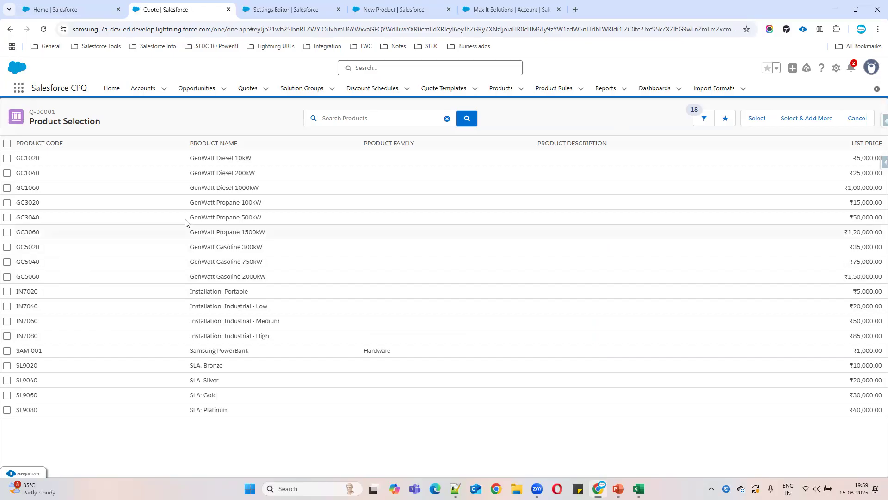
click(7, 159)
click(7, 173)
click(758, 119)
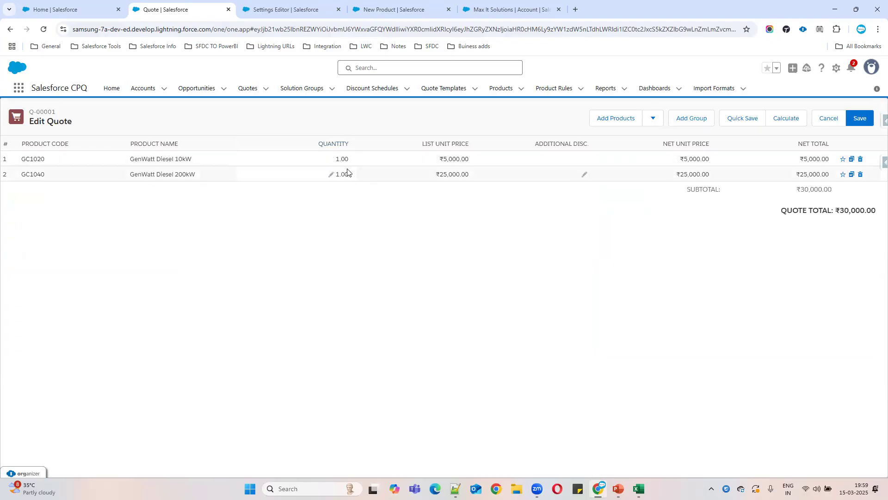
Step: Return to the unfinished Optical Mouse product form and clear its quantity scale
click(287, 9)
click(393, 9)
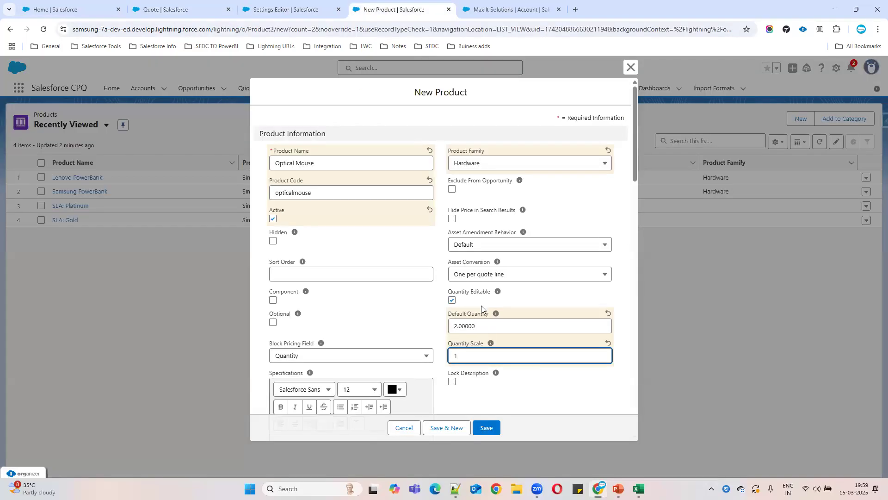
key(ctrl+a)
key(BackSpace)
text(0)
Step: Set the Optical Mouse product's default quantity to 1
click(477, 330)
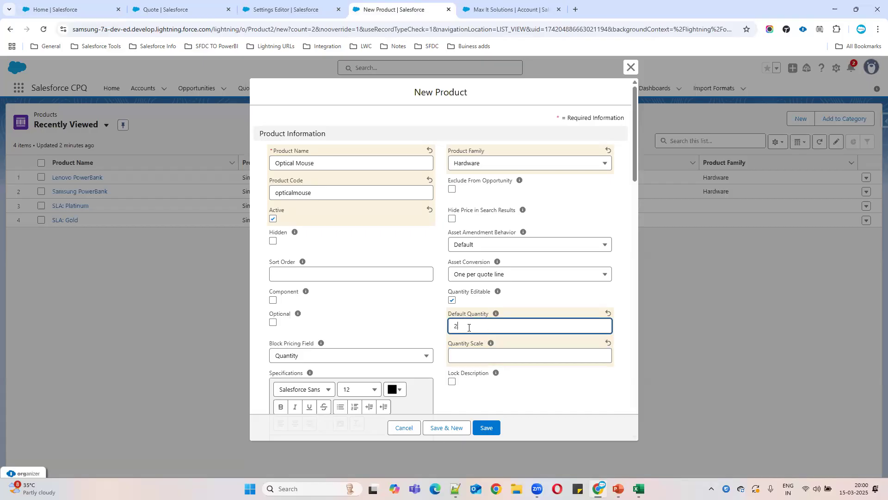
click(427, 326)
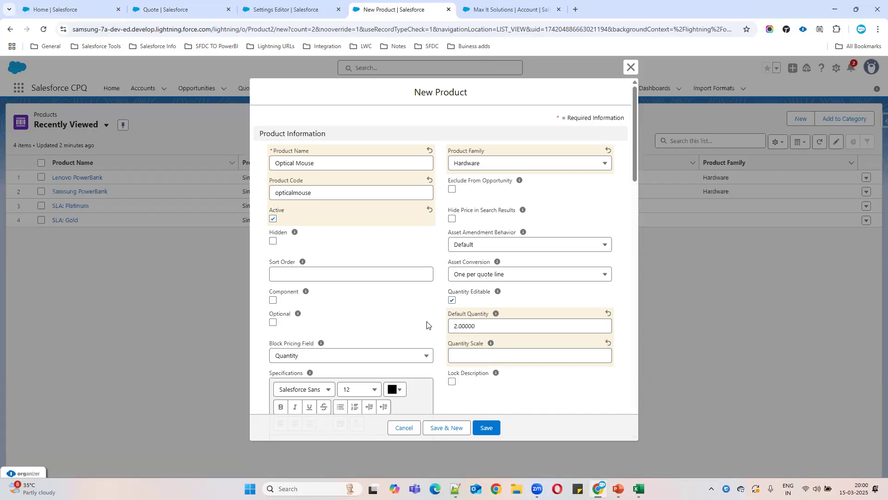
click(489, 329)
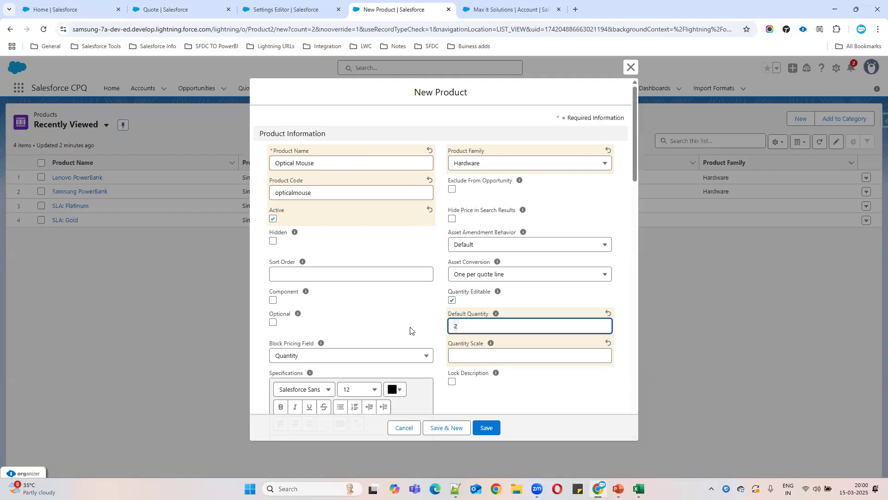
click(489, 357)
click(497, 324)
click(428, 323)
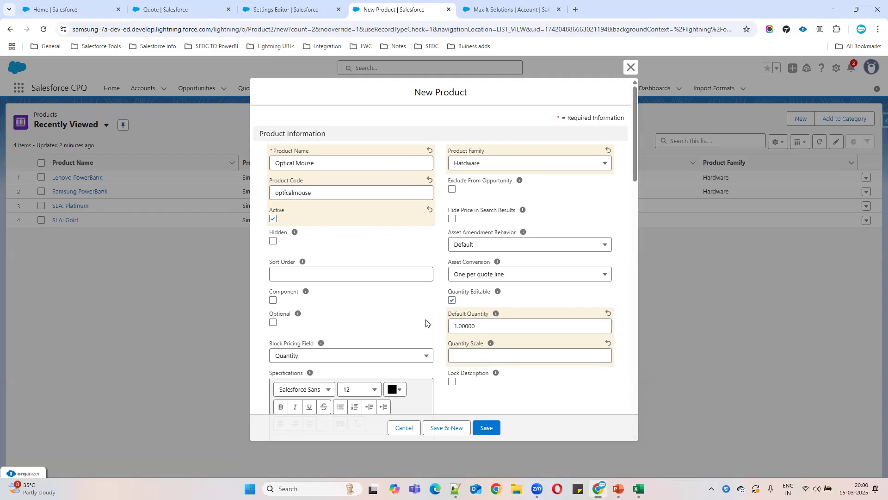
Step: Enter 0 as the Optical Mouse product's quantity scale
click(483, 356)
text(0)
click(549, 383)
click(280, 273)
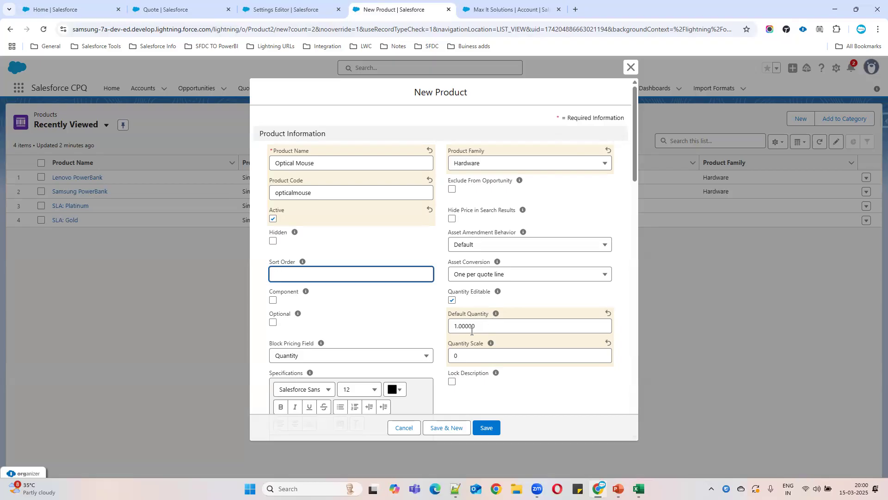
Step: Open Salesforce Setup in a separate browser tab and find the Product object in Object Manager
drag(448, 319, 496, 319)
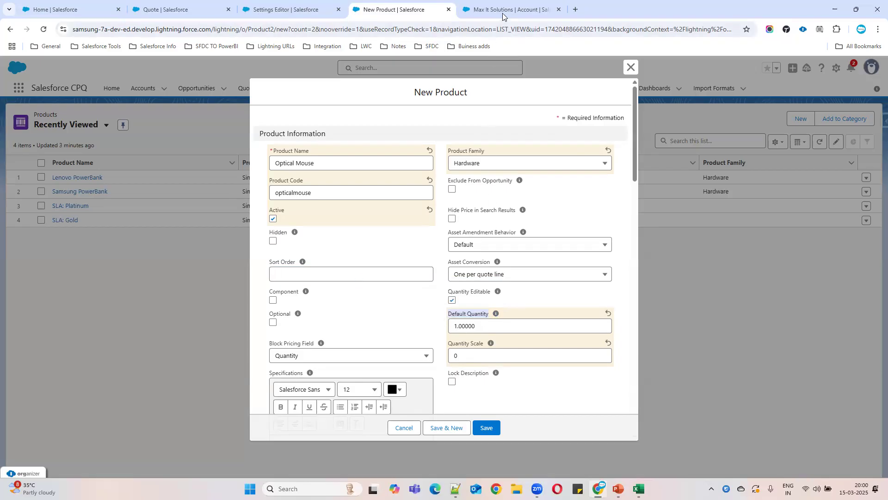
click(175, 3)
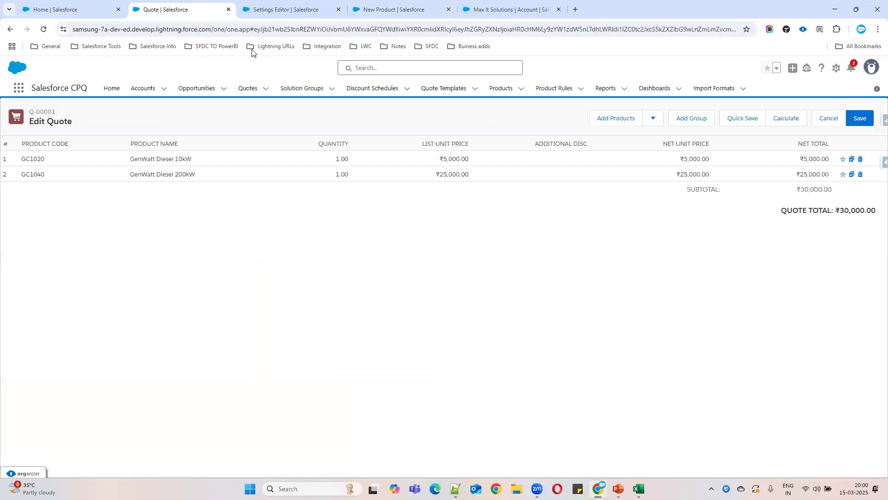
click(837, 70)
click(786, 116)
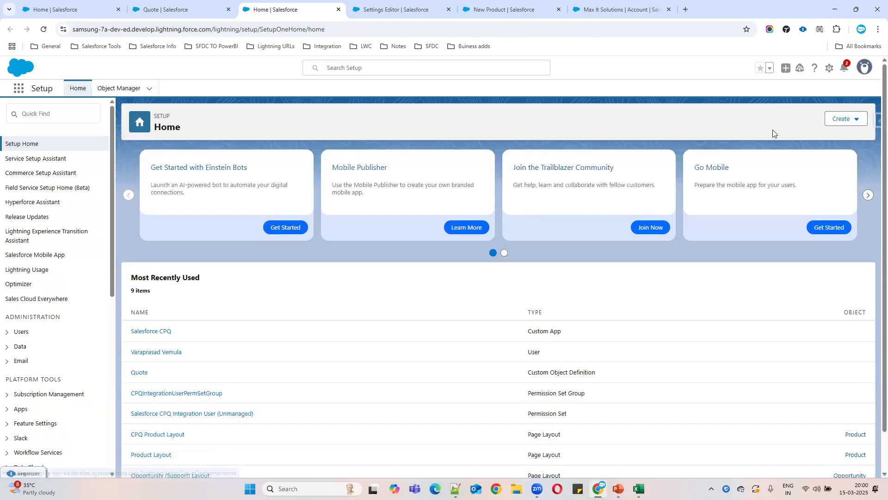
click(123, 90)
click(701, 120)
text(produ)
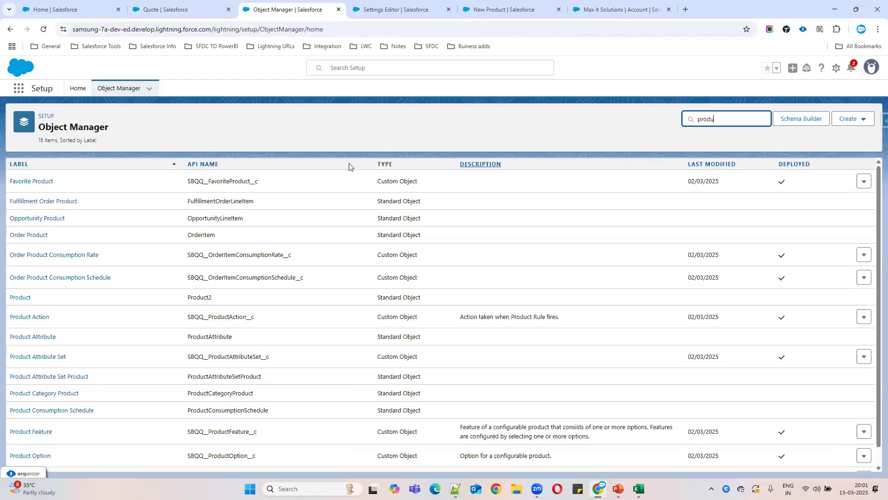
click(22, 297)
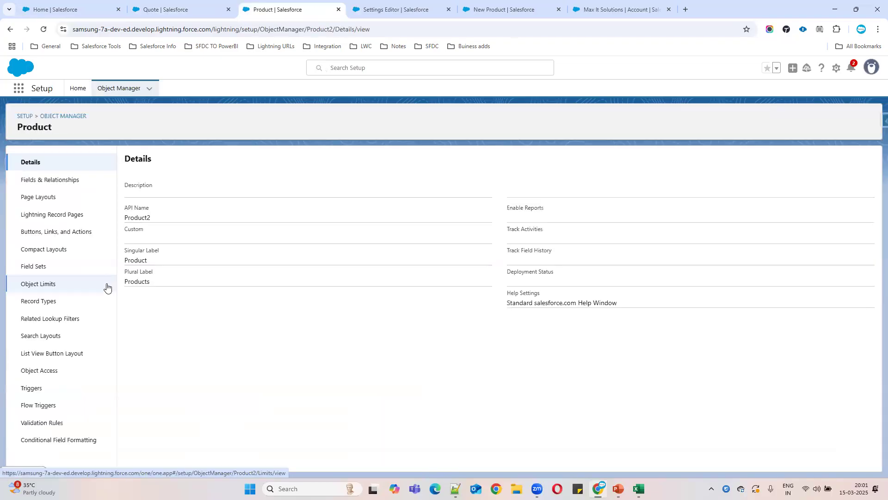
Step: Search the Product object's fields and relationships for "qu" to find the quantity fields
click(56, 183)
click(604, 157)
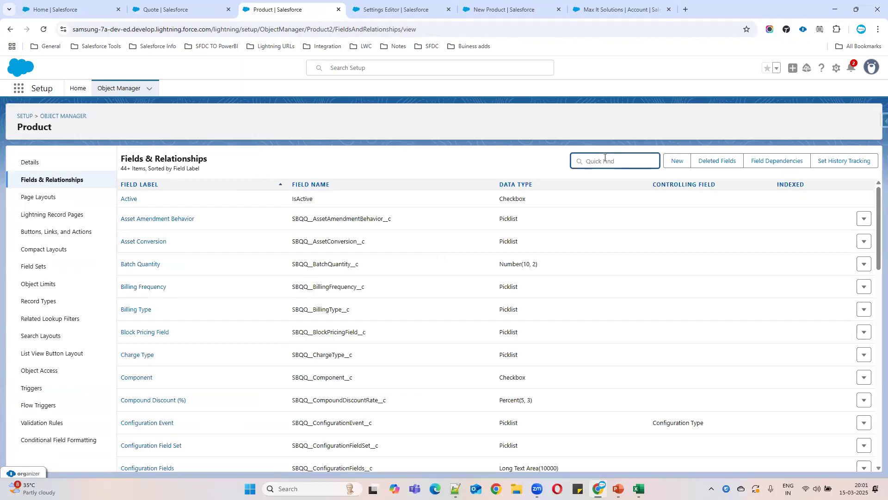
click(418, 6)
click(509, 9)
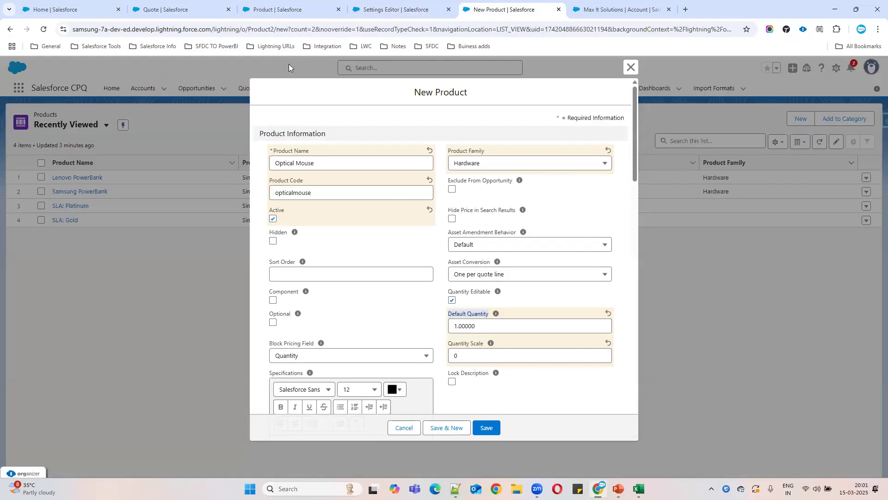
click(170, 7)
click(305, 11)
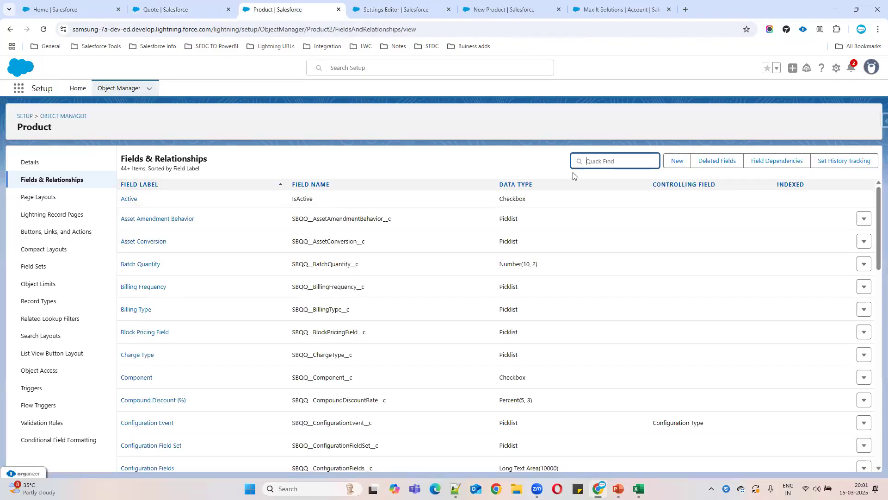
text(deaf)
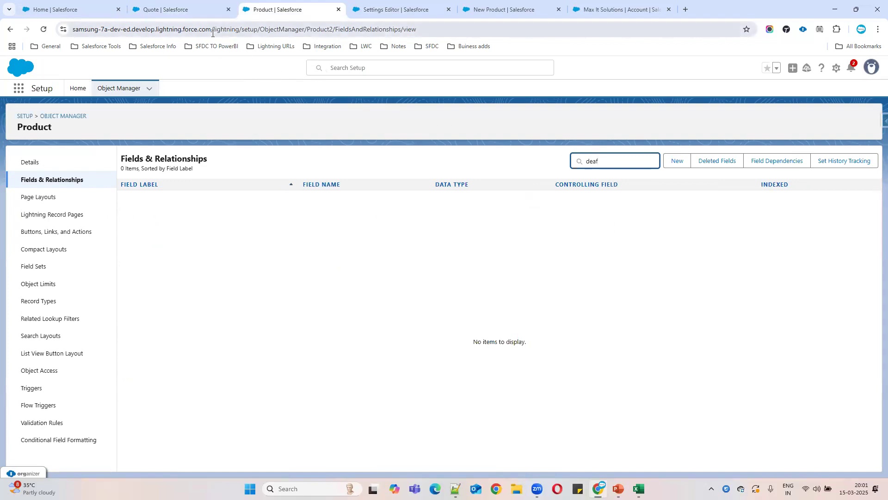
drag(623, 161, 561, 165)
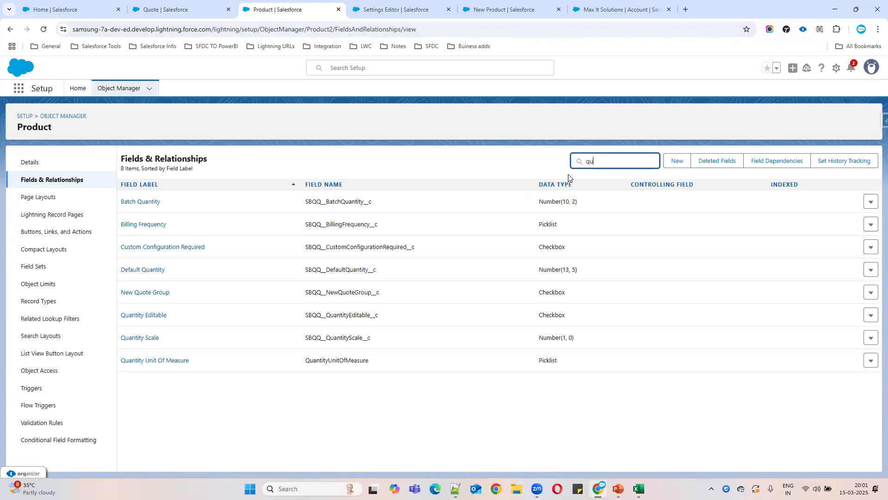
Step: Examine the Default Quantity field's API name, data type, default value, length and decimal places, leaving its definition unedited
drag(389, 273, 304, 269)
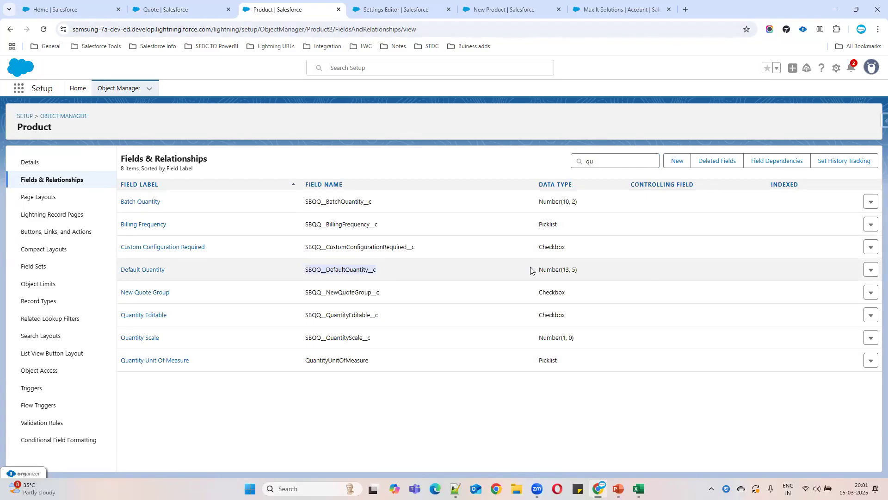
click(565, 269)
drag(564, 269, 622, 270)
click(871, 271)
click(852, 290)
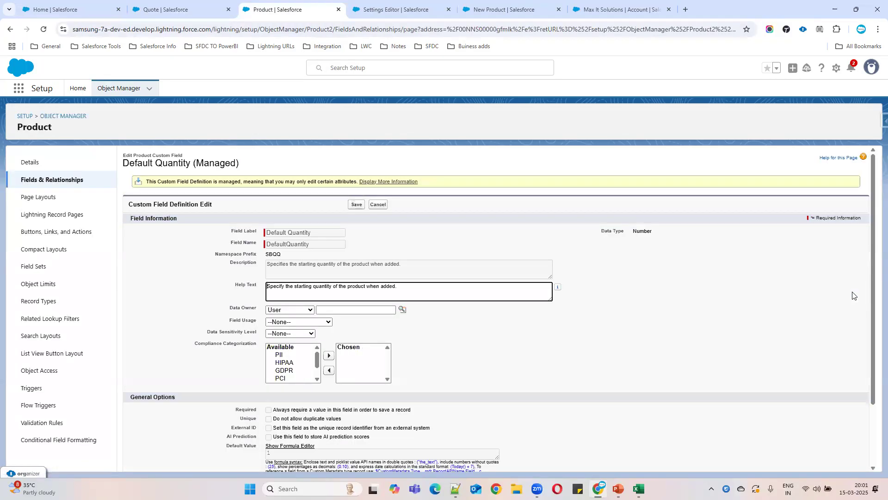
scroll(528, 303, down, 4)
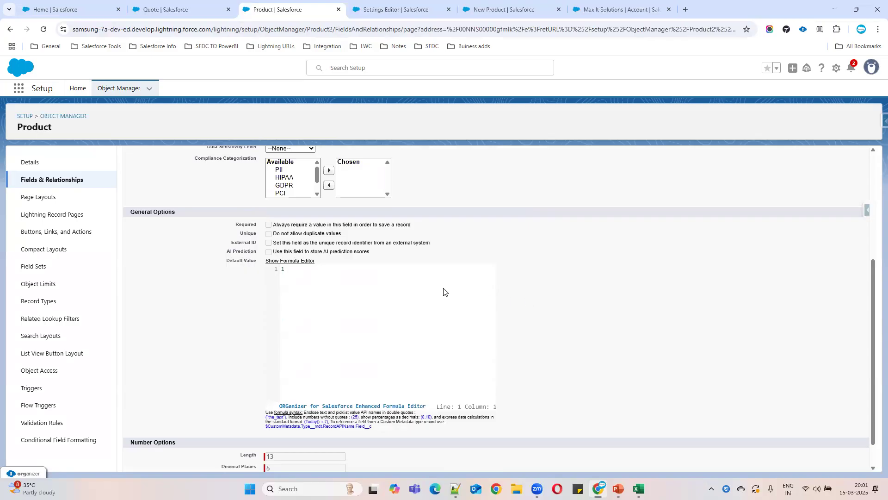
scroll(463, 333, down, 1)
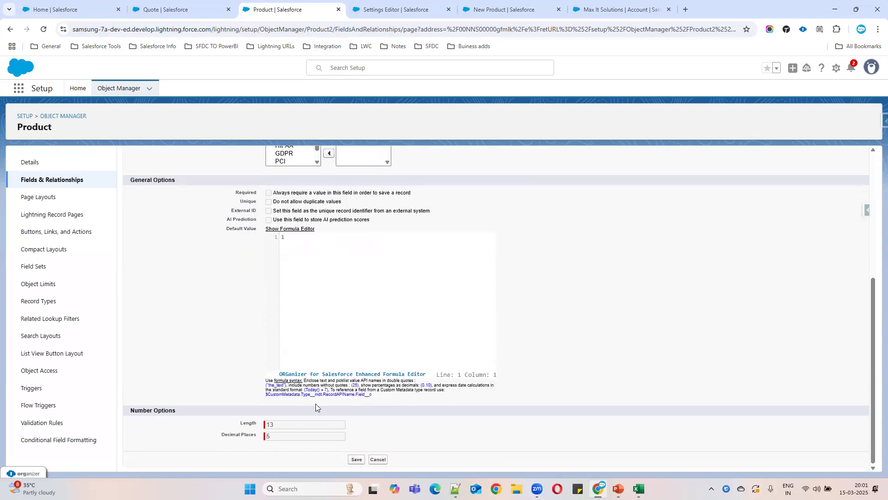
double_click(283, 422)
click(376, 459)
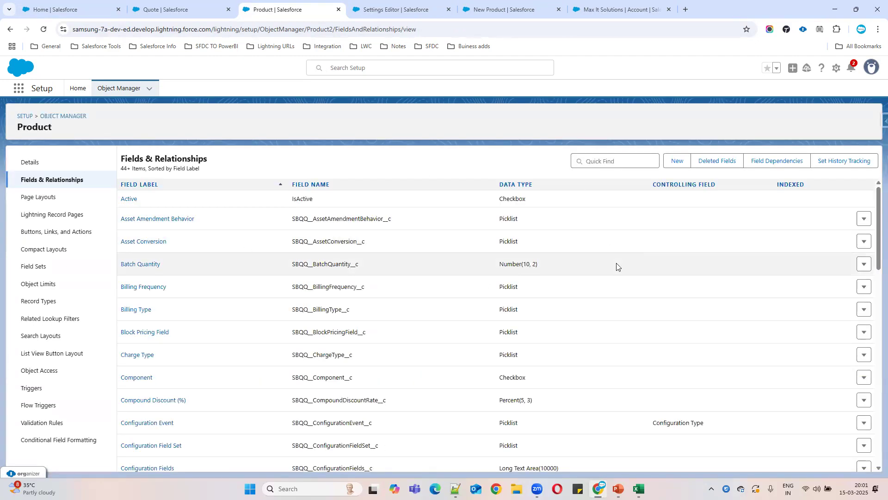
Step: Clear the Quantity Scale in the additional settings of the Salesforce CPQ package and save the settings
click(515, 10)
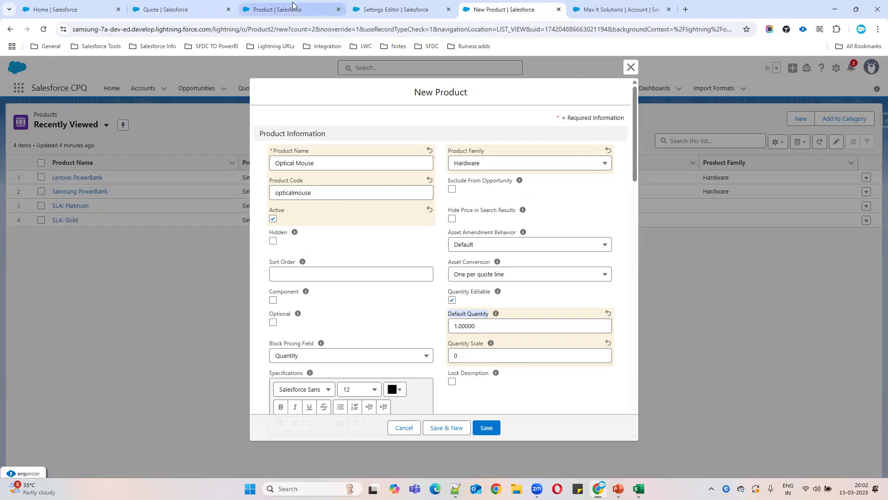
click(370, 9)
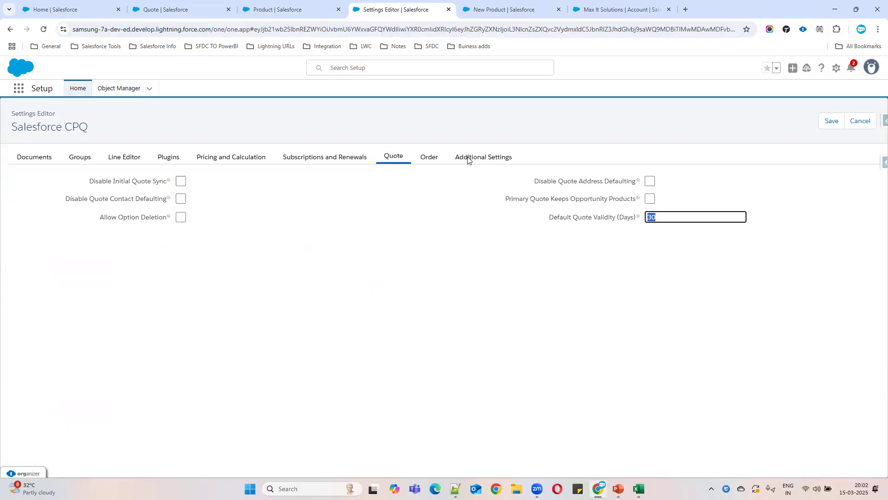
click(481, 159)
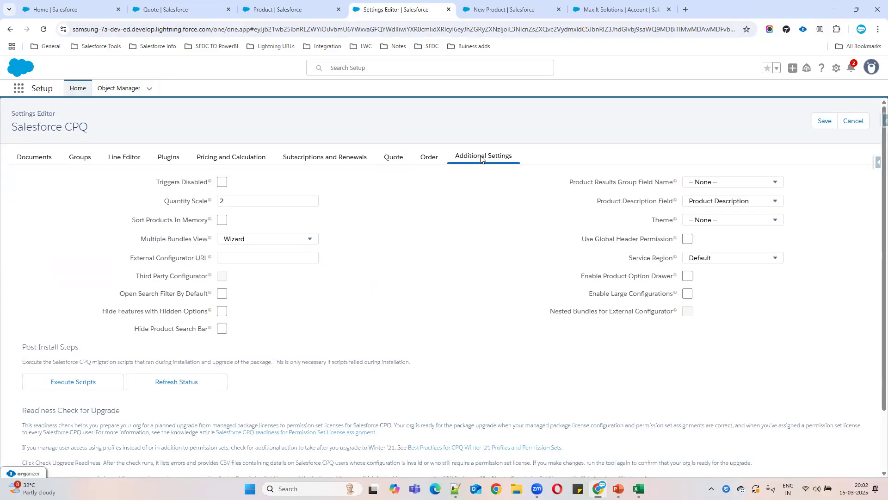
mouse_move(163, 202)
mouse_down()
mouse_move(233, 200)
mouse_move(169, 204)
mouse_up()
click(234, 199)
key(BackSpace)
click(821, 123)
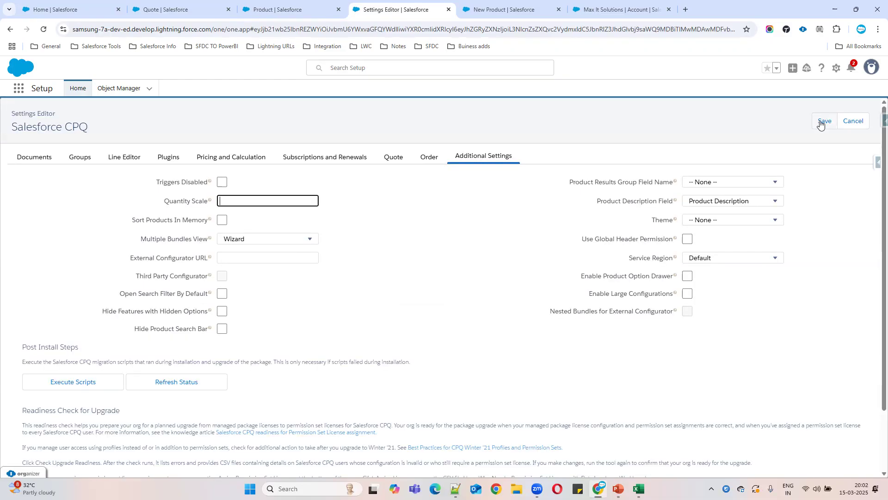
Step: Remove the quantity scale value from the Optical Mouse product form
click(462, 14)
drag(460, 355, 426, 358)
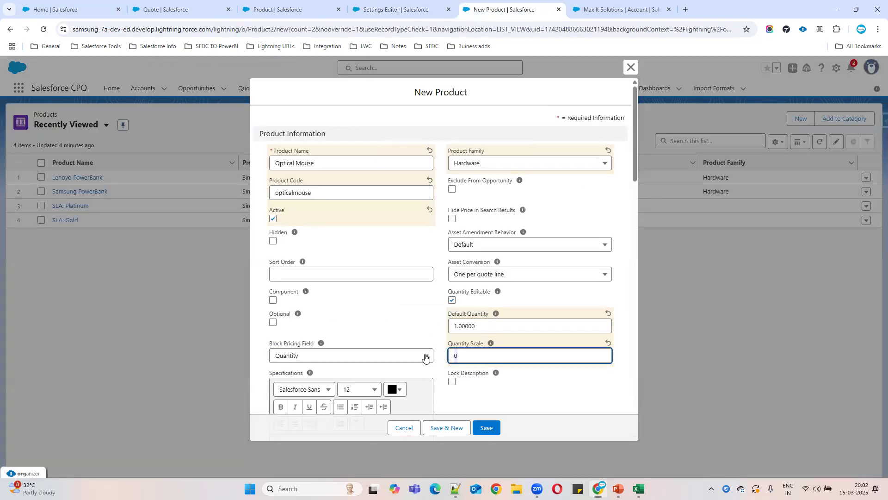
key(BackSpace)
Step: Check the Optical Mouse's sort order on the PowerPoint slide and enter 72 in the product form
click(293, 272)
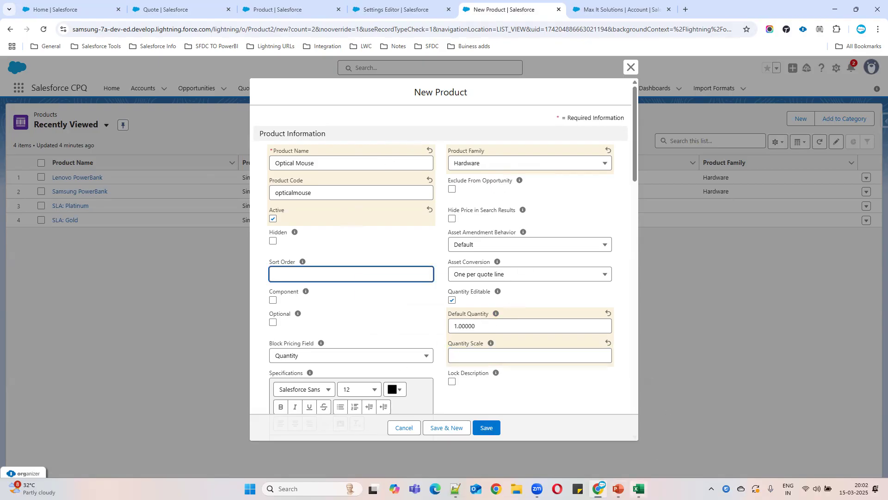
click(619, 489)
click(831, 11)
text(72)
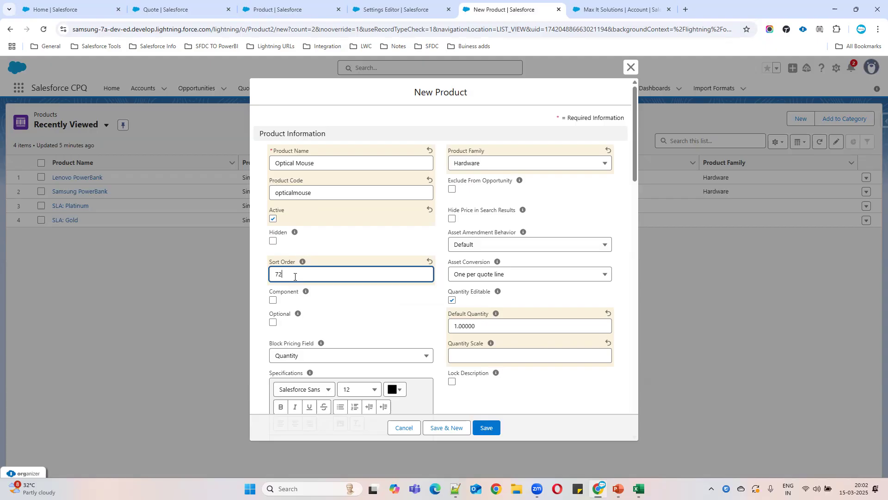
Step: Try sort orders of 1 and 5 for the Optical Mouse product
drag(293, 272, 266, 279)
drag(298, 276, 256, 283)
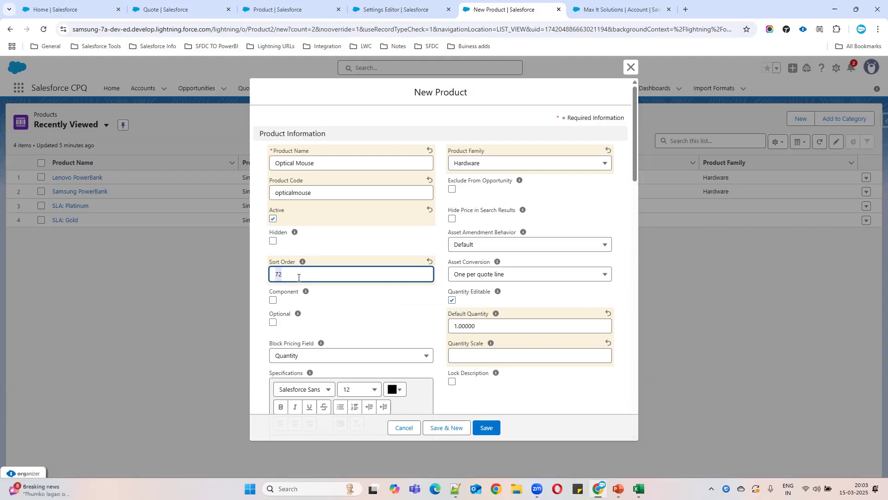
text(1)
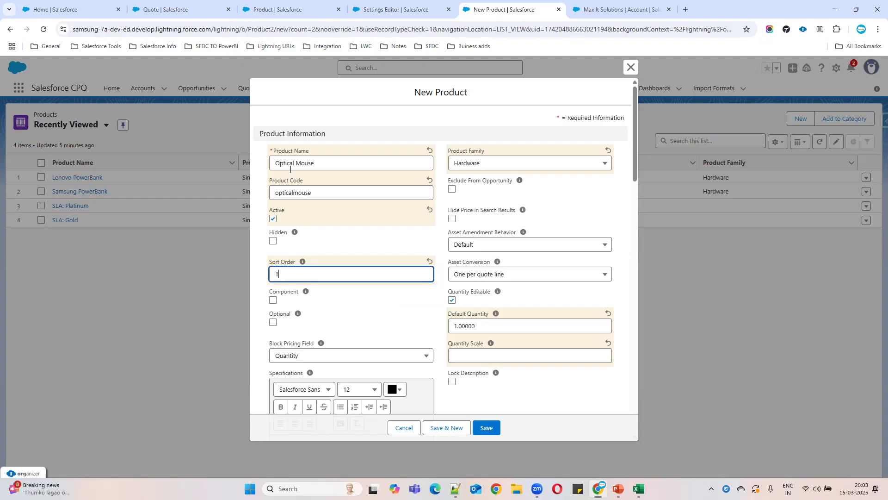
drag(285, 274, 251, 281)
text(5)
drag(280, 273, 265, 278)
drag(316, 272, 215, 280)
Step: Switch to the Productsentries workbook in Excel and examine the sort order column on the Products sheet
key(alt+Tab)
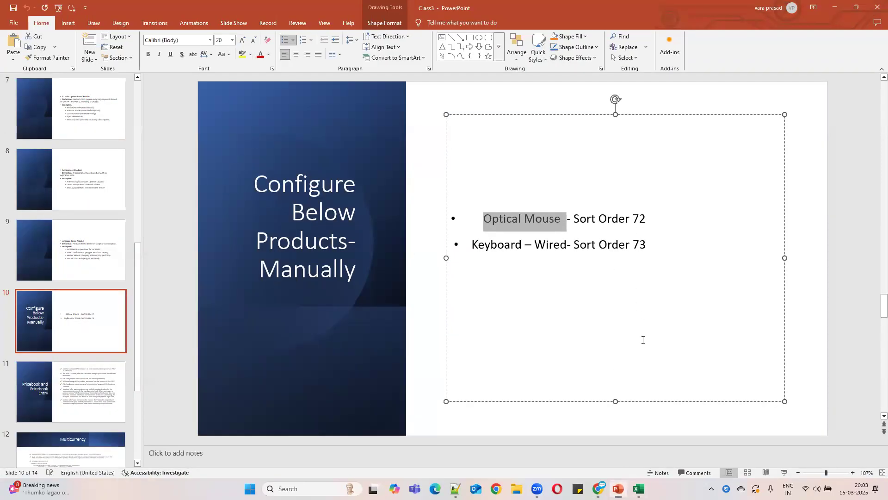
click(638, 489)
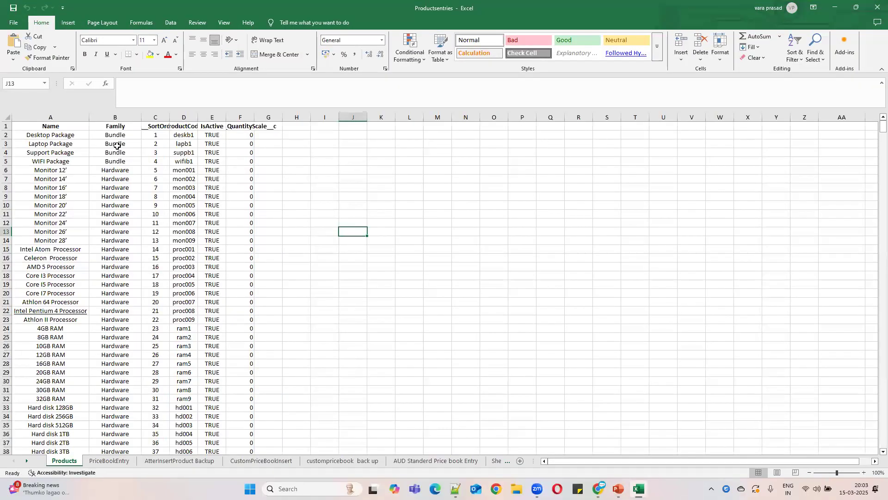
drag(150, 135, 155, 450)
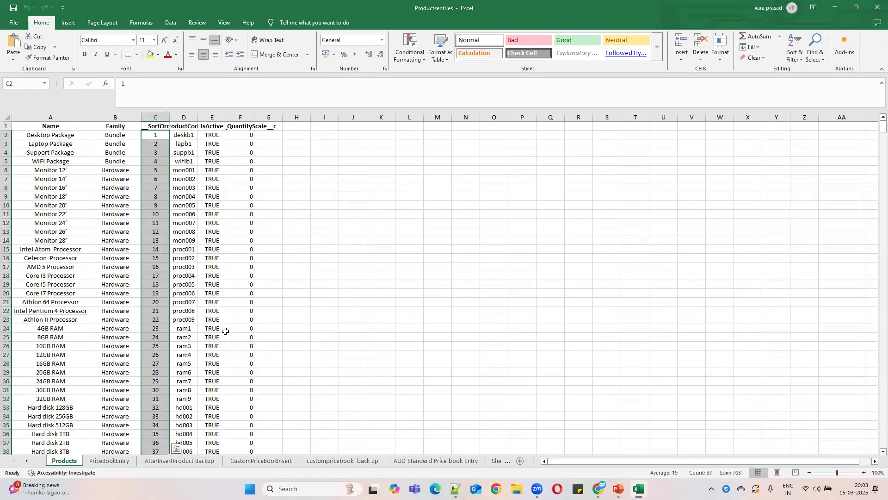
Step: Check the sort order numbers further down the Products sheet, through the operating system, software and accessories rows
scroll(193, 358, down, 6)
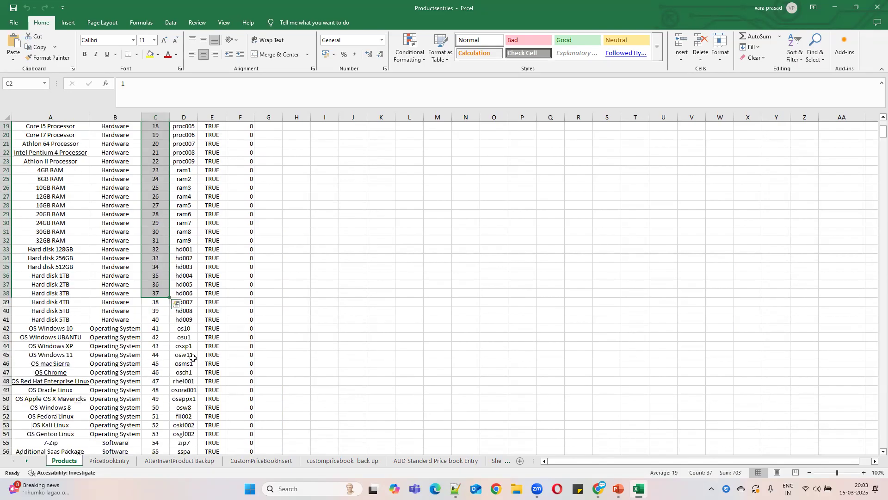
scroll(193, 358, down, 3)
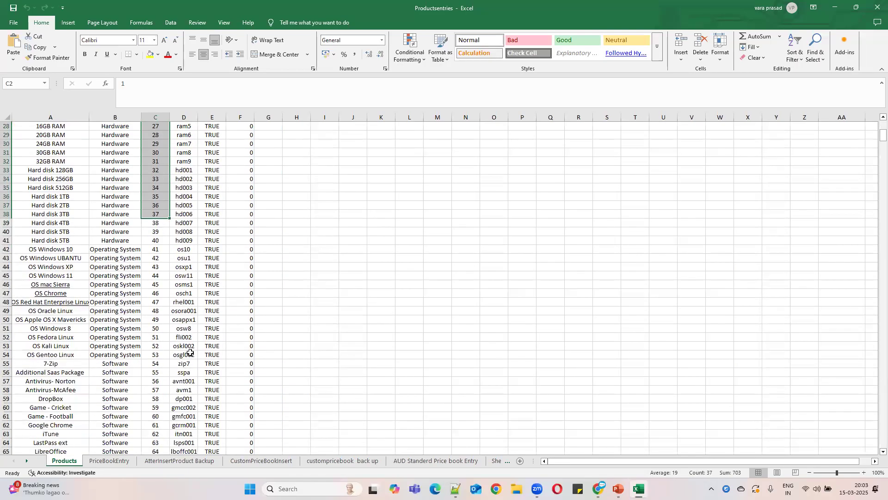
scroll(157, 394, down, 6)
scroll(161, 402, down, 1)
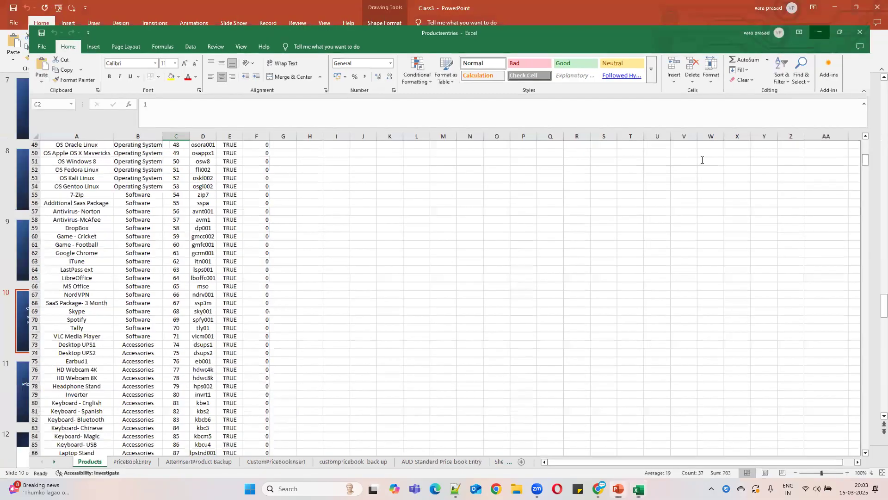
Step: Return to the new product form in Salesforce, set the Optical Mouse's sort order to 72 and save the product
click(835, 7)
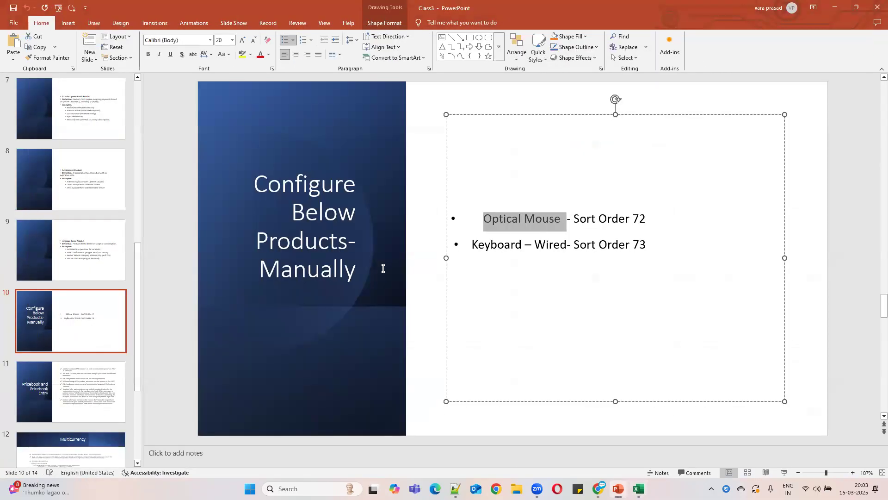
click(834, 7)
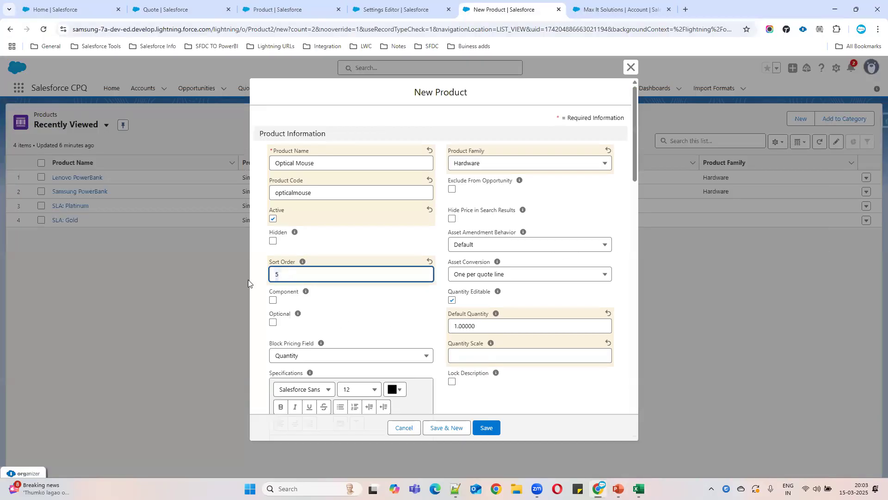
text(72)
click(485, 428)
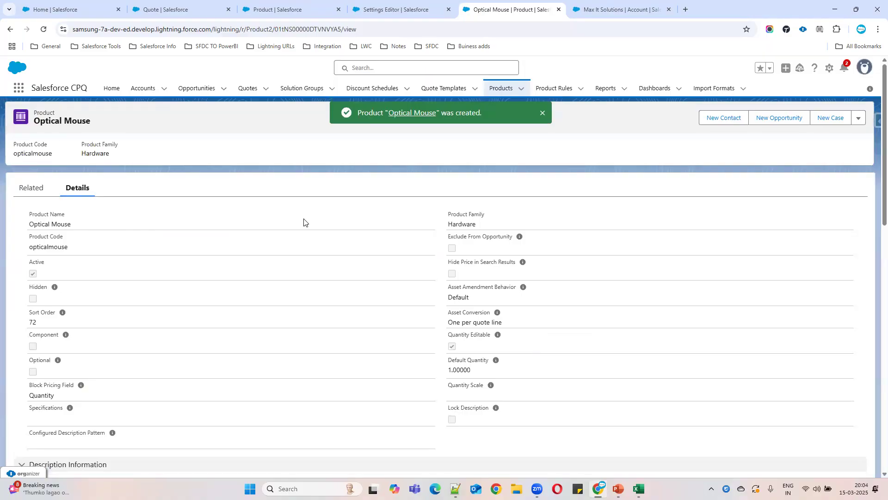
Step: Start a Standard Price Book entry from the Optical Mouse's related lists and enter a list price of 500
click(30, 190)
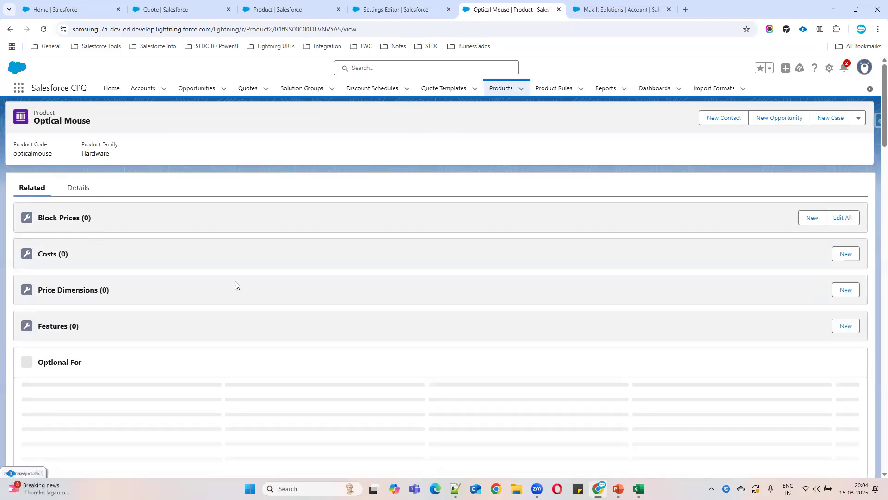
scroll(245, 301, down, 3)
scroll(277, 311, down, 15)
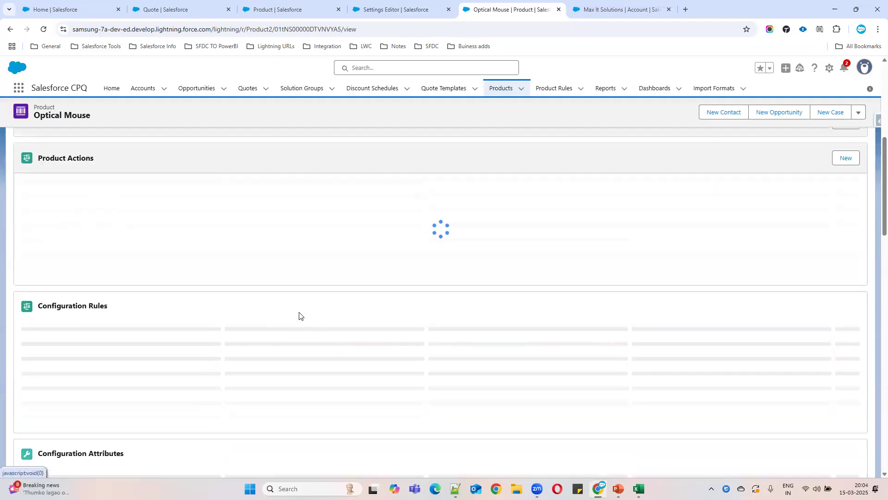
scroll(314, 337, down, 5)
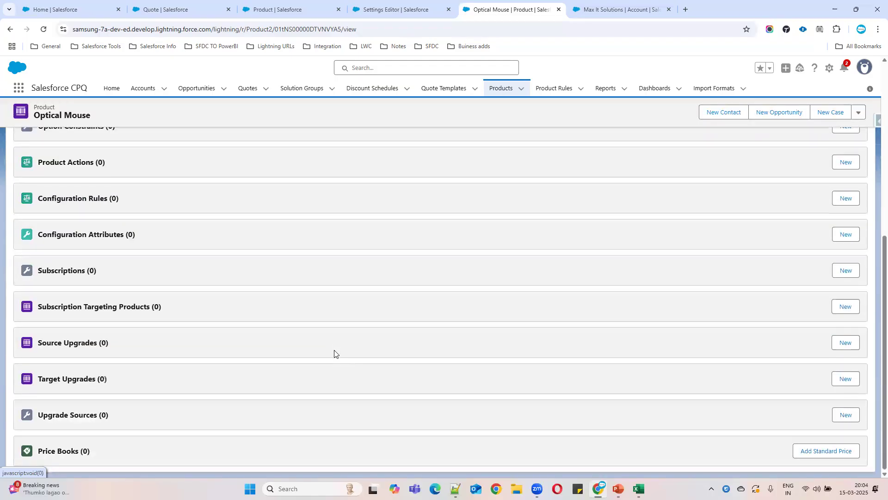
click(825, 450)
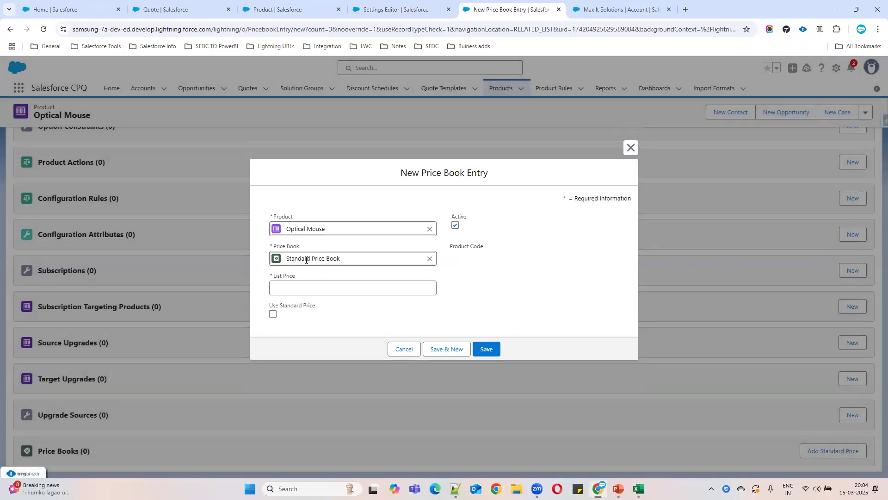
click(317, 288)
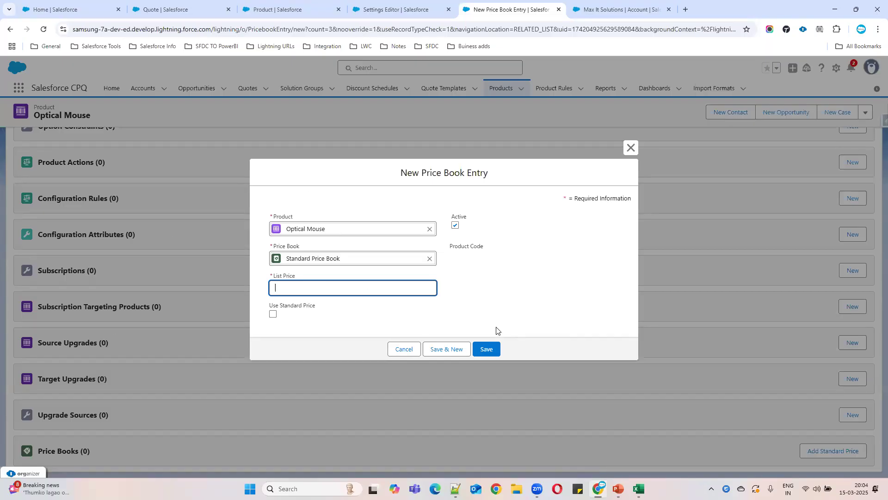
text(500)
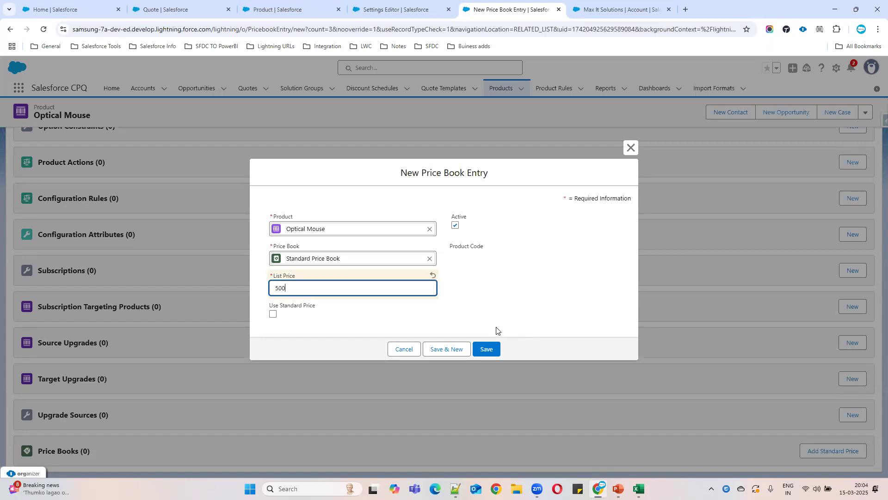
click(506, 309)
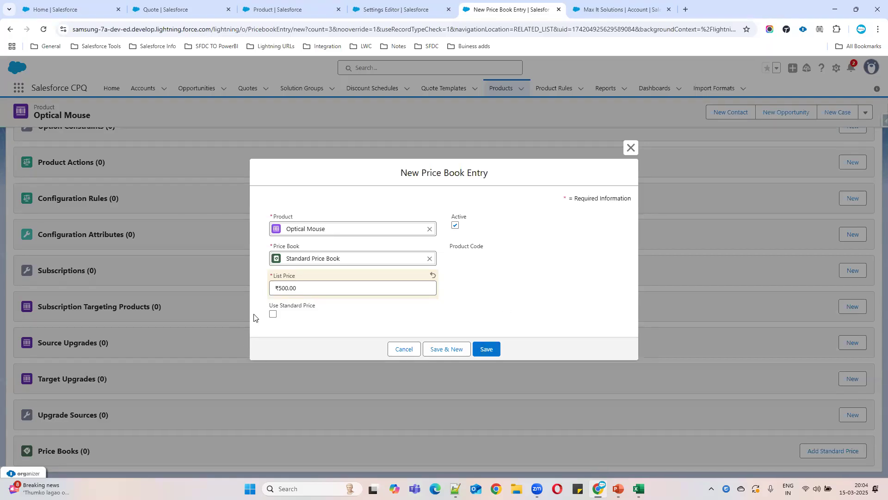
Step: Try to save the price book entry with Use Standard Price enabled, and clear that option
click(273, 314)
click(482, 351)
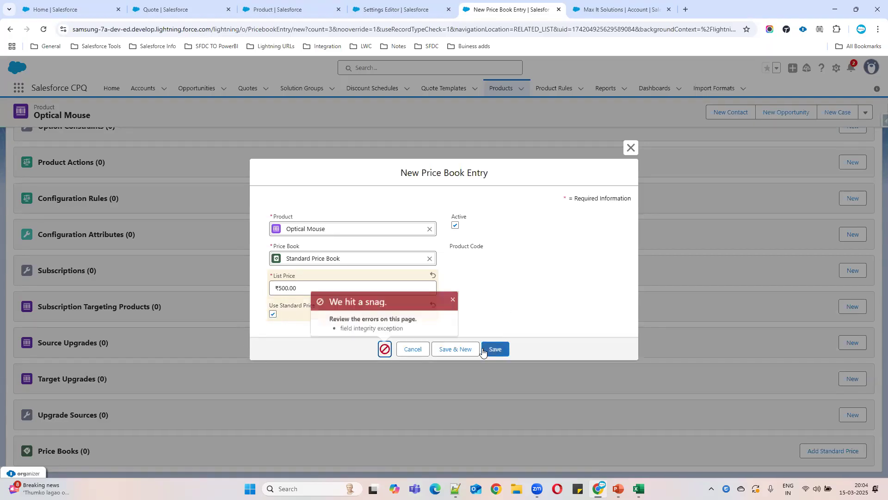
click(273, 314)
Step: Save the Optical Mouse's Standard Price Book entry with Use Standard Price disabled
drag(298, 291, 262, 270)
click(544, 309)
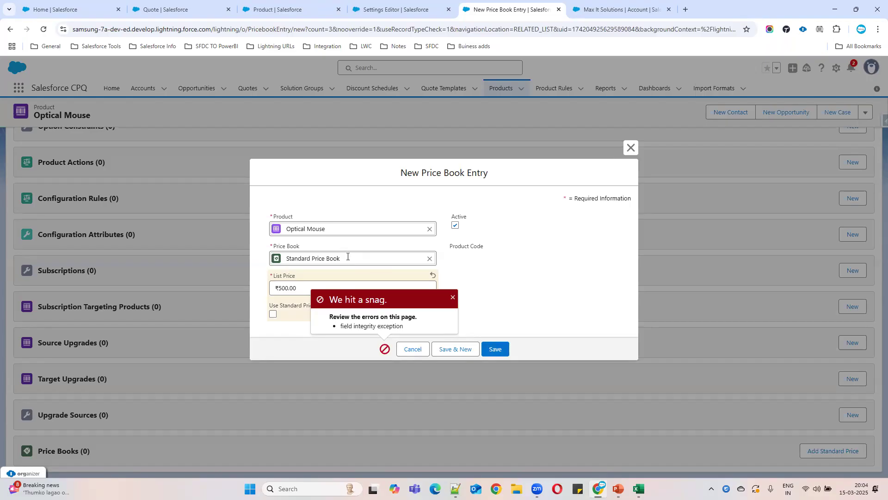
drag(348, 257, 234, 255)
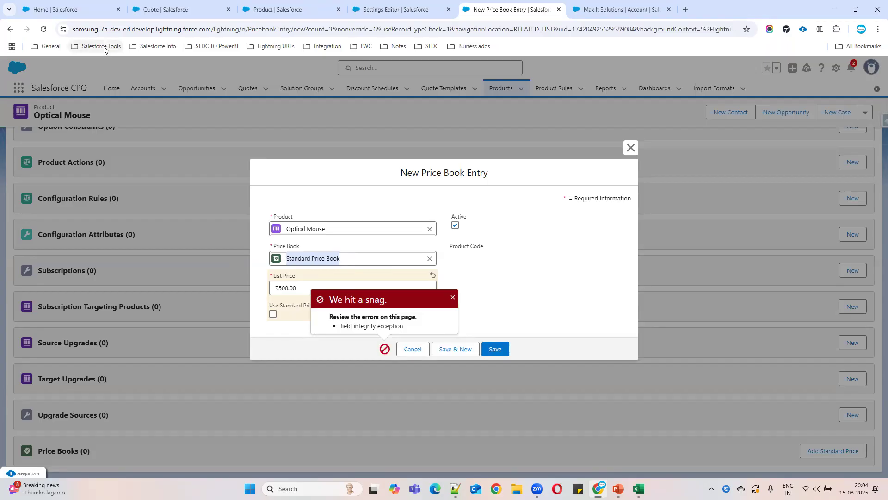
click(304, 290)
click(507, 290)
click(498, 353)
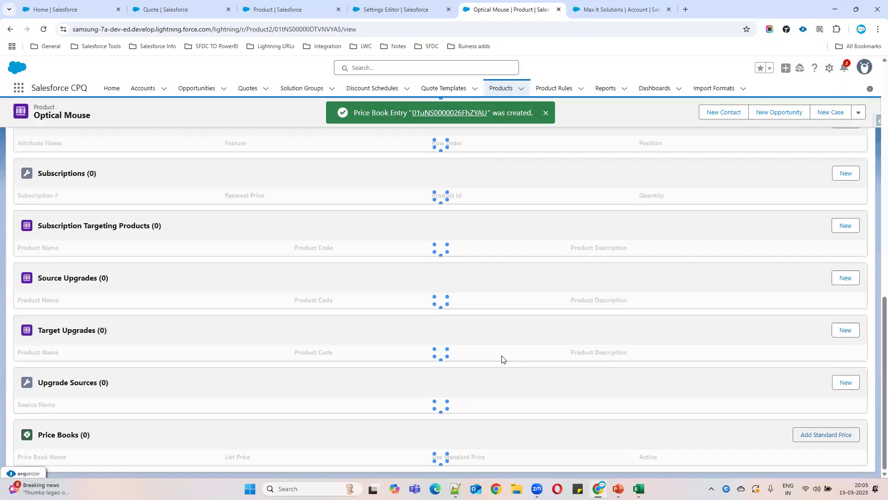
scroll(557, 388, down, 1)
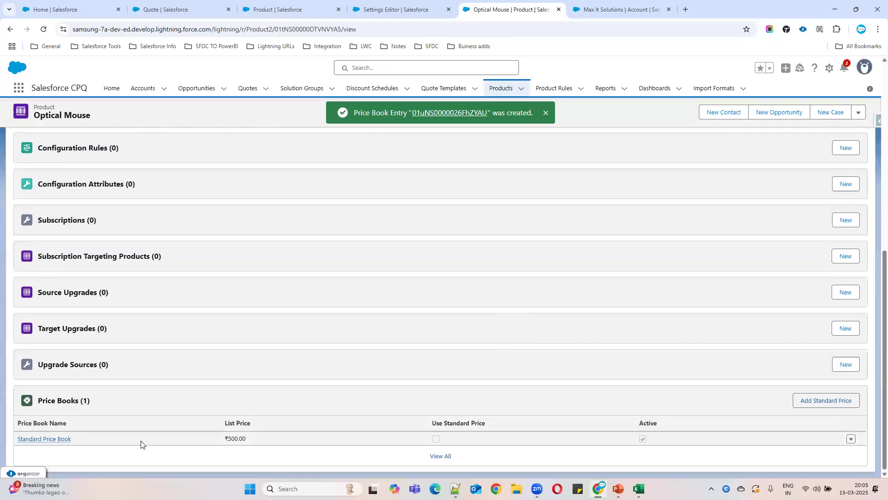
Step: Dismiss a second standard price entry, reload the Optical Mouse page and return to its Price Books related list
drag(75, 439, 809, 403)
click(809, 402)
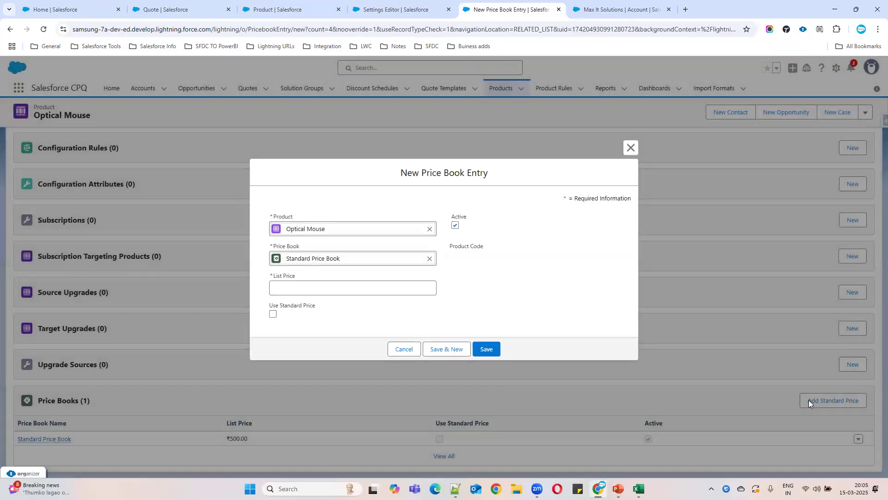
click(632, 146)
click(44, 30)
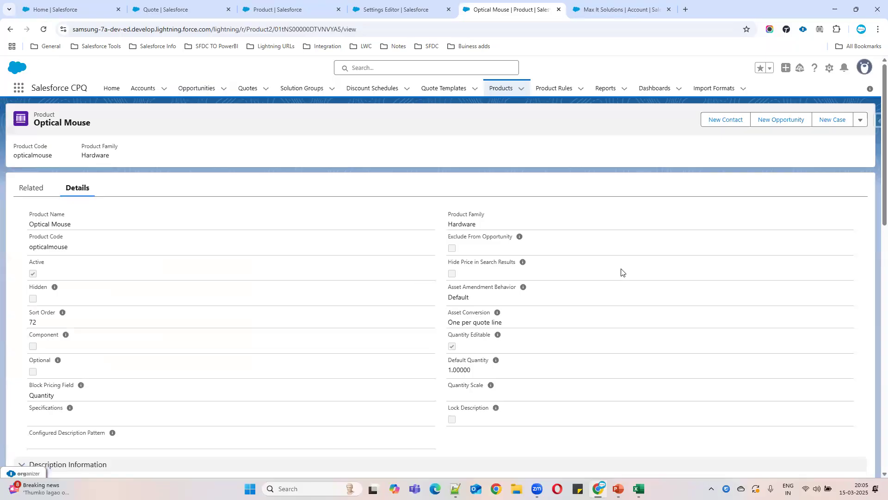
click(30, 190)
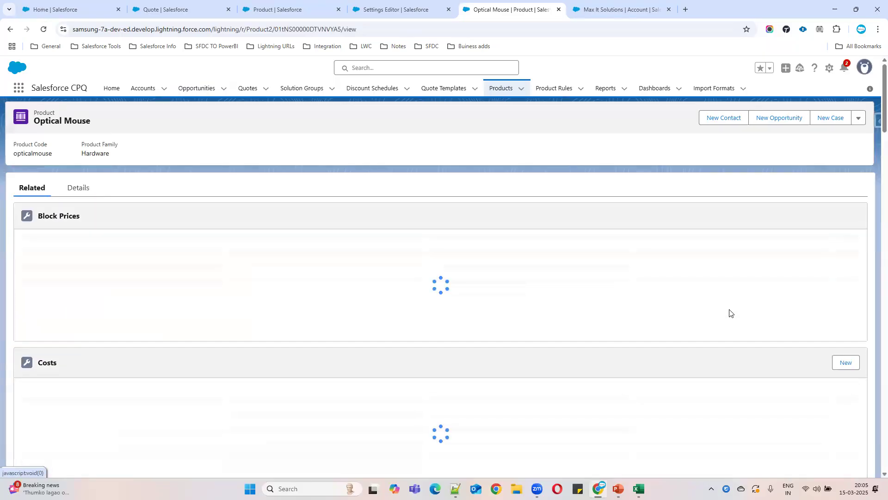
scroll(740, 324, down, 5)
scroll(763, 332, down, 20)
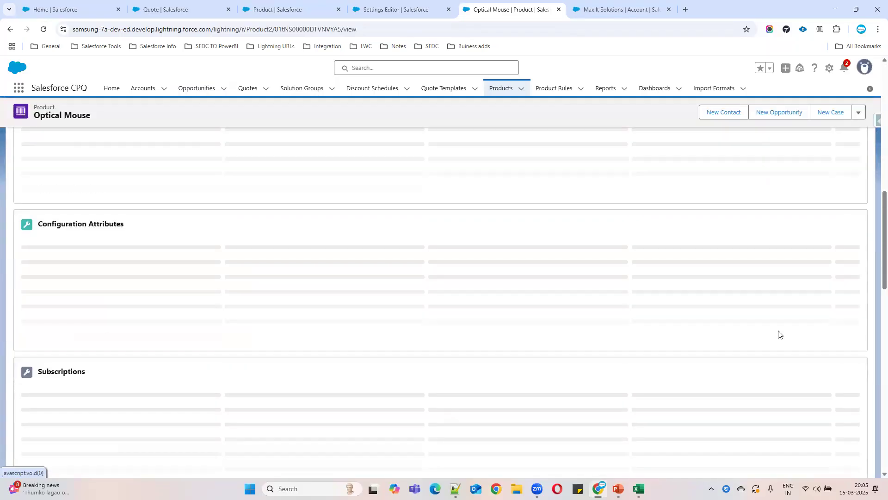
scroll(778, 334, down, 5)
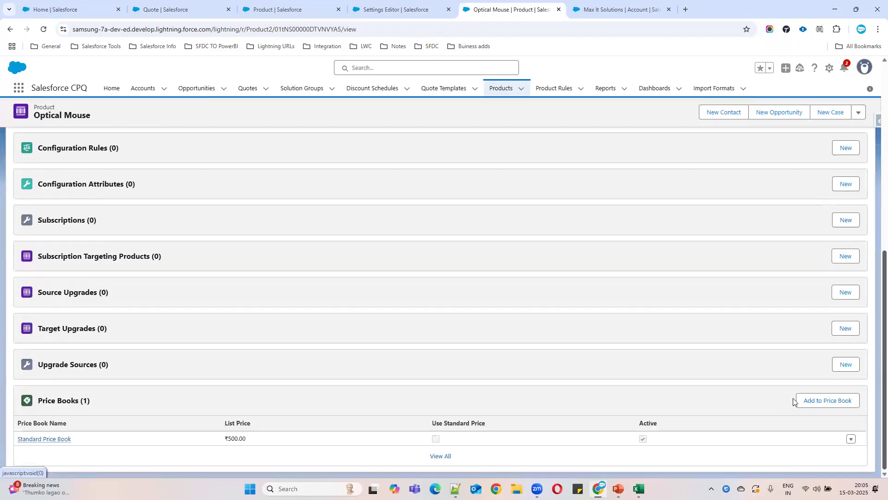
Step: Examine the price book and currency choices for adding the Optical Mouse to another price book, and cancel
click(802, 400)
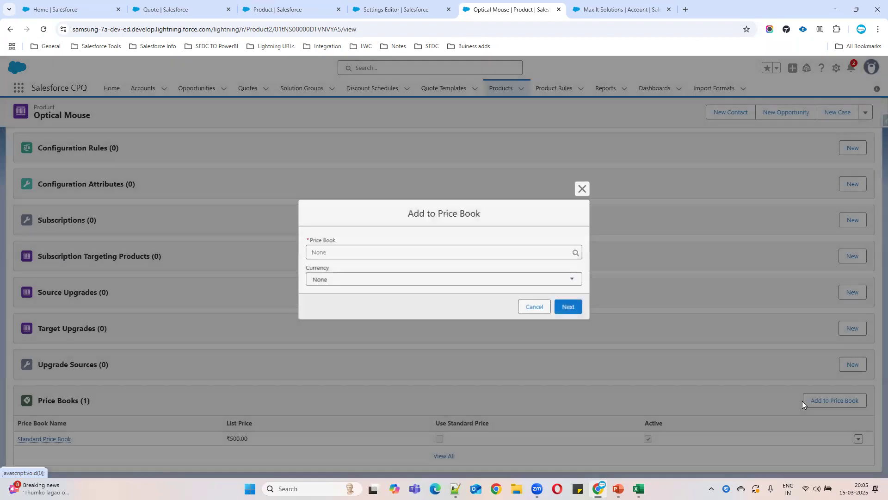
click(378, 252)
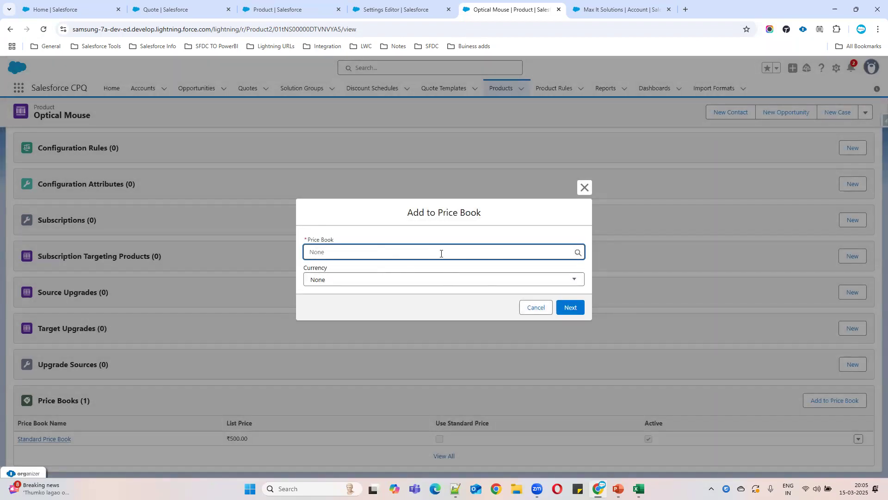
click(367, 280)
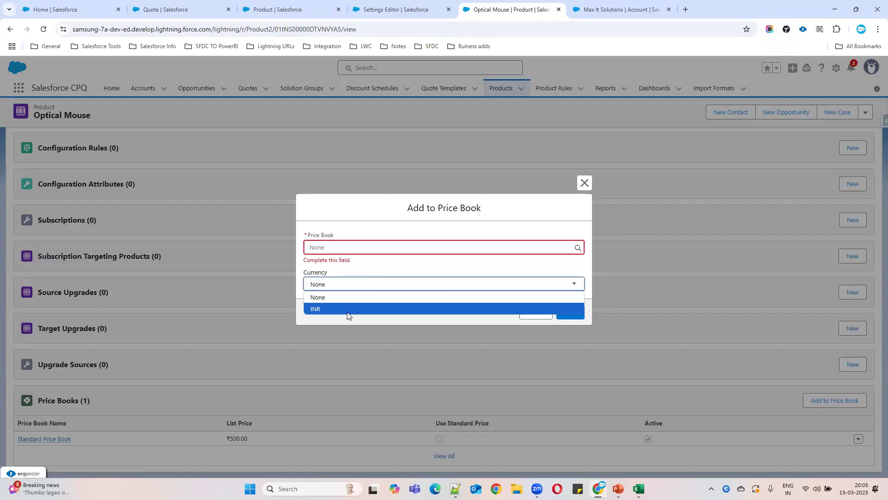
click(311, 253)
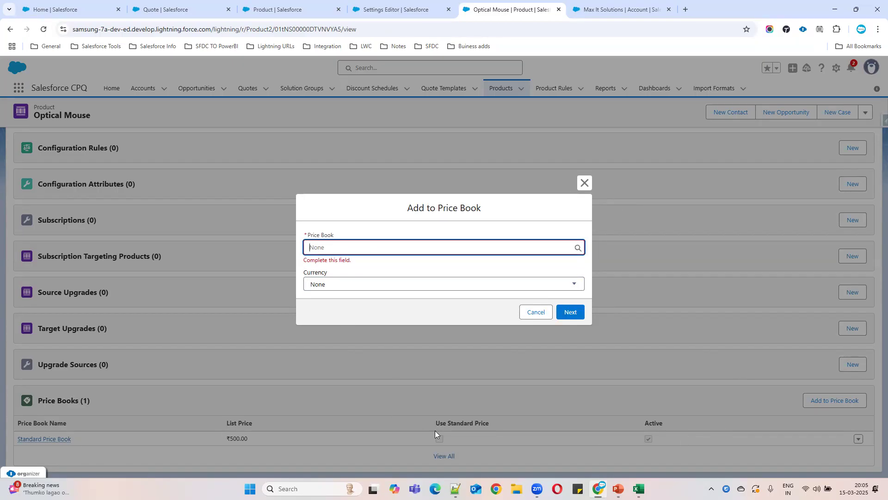
click(536, 312)
drag(91, 440, 8, 438)
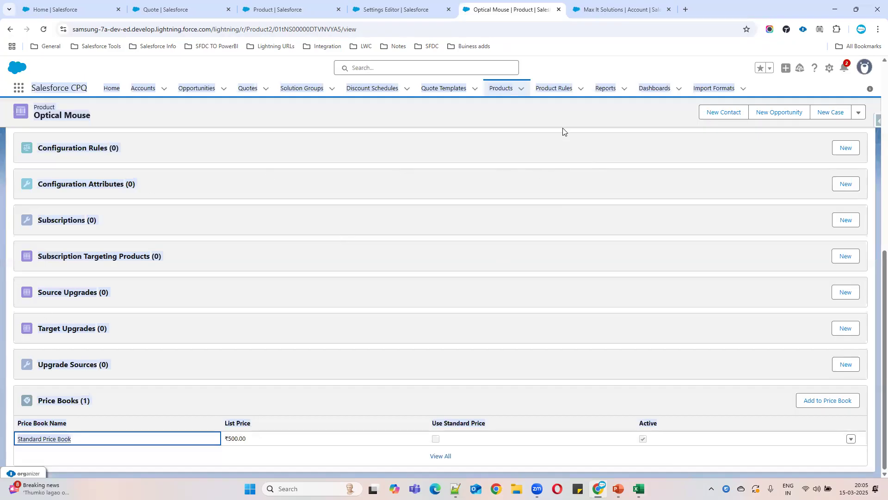
Step: Start another new product and name it "Keyboard – Wired", copying the name from the PowerPoint slide
scroll(351, 277, up, 8)
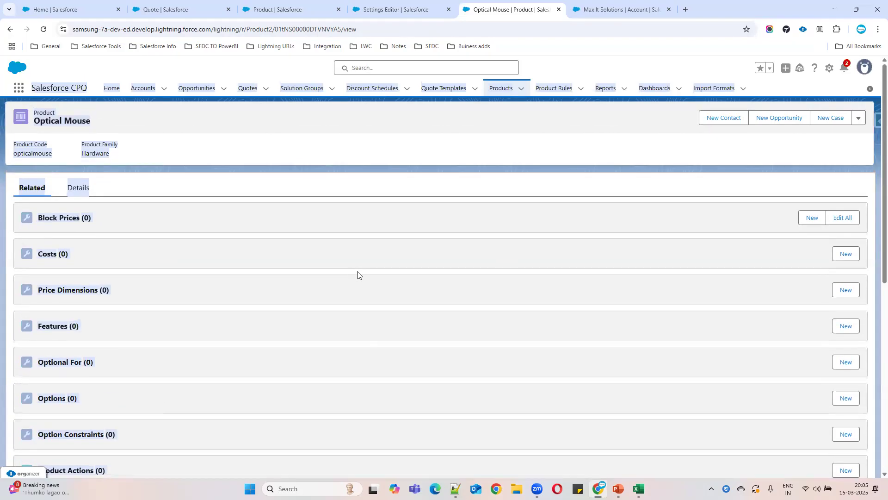
click(510, 94)
click(801, 121)
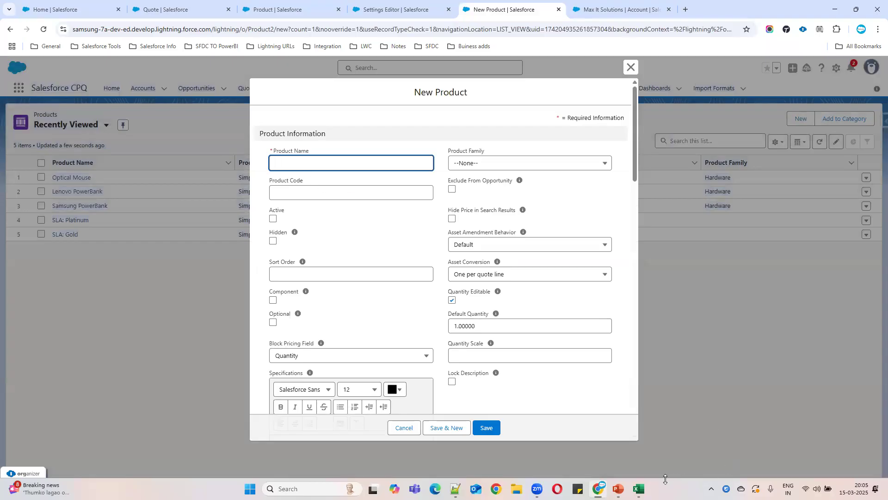
click(619, 488)
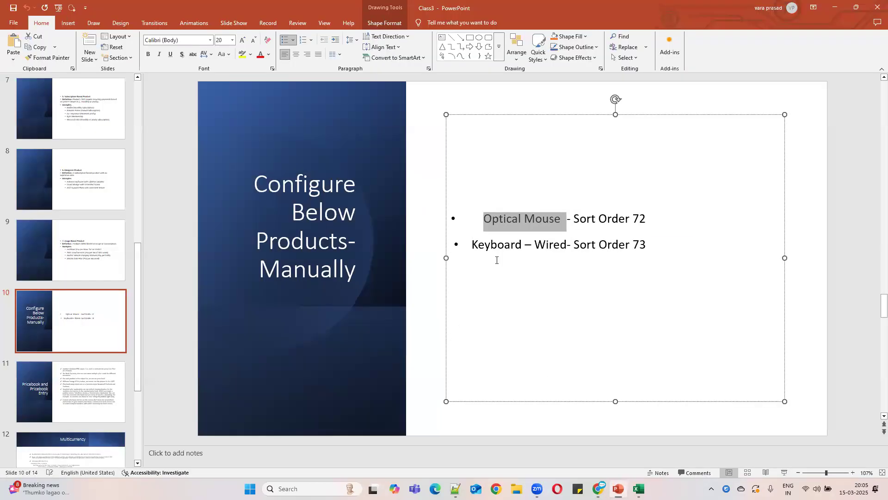
drag(471, 244, 566, 244)
key(ctrl+c)
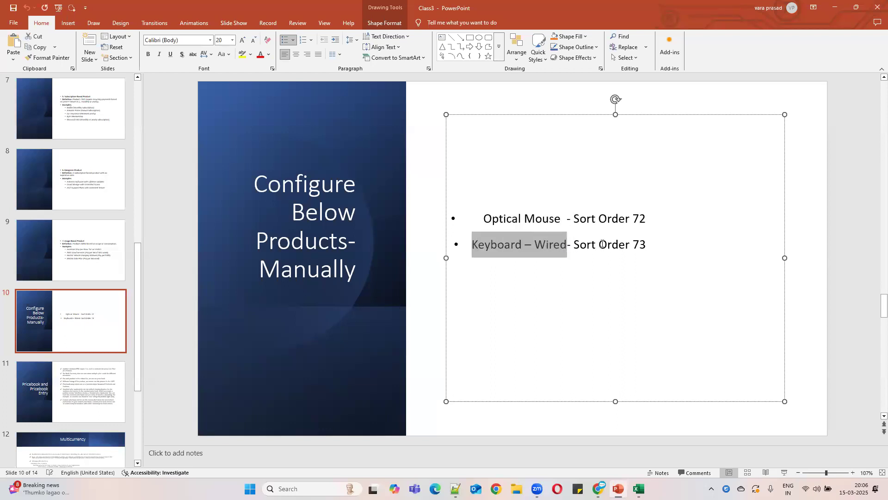
key(alt+Tab)
key(ctrl+v)
Step: Give the wired keyboard the product code keyboardwired and the Hardware family, and mark it active
click(364, 201)
text(key)
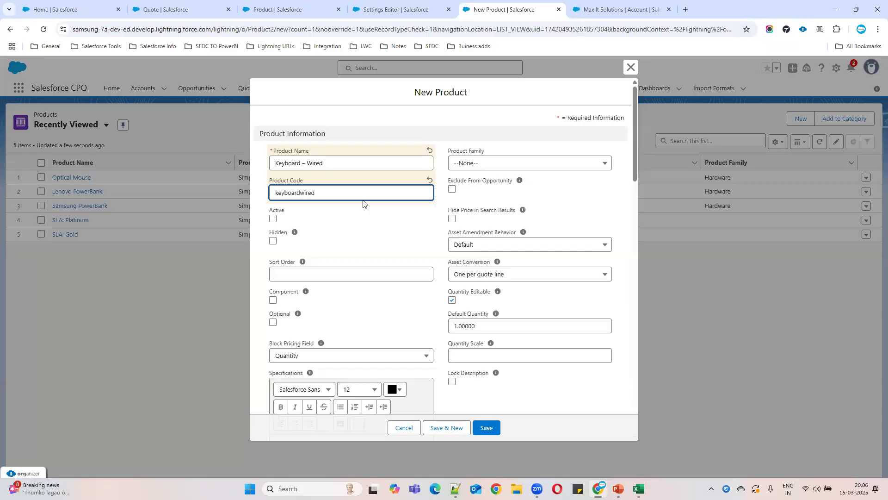
click(462, 165)
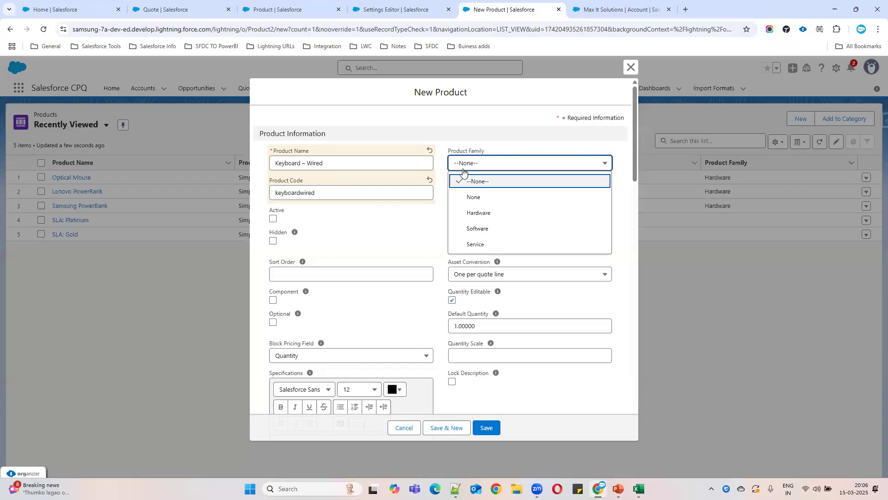
click(481, 213)
click(273, 219)
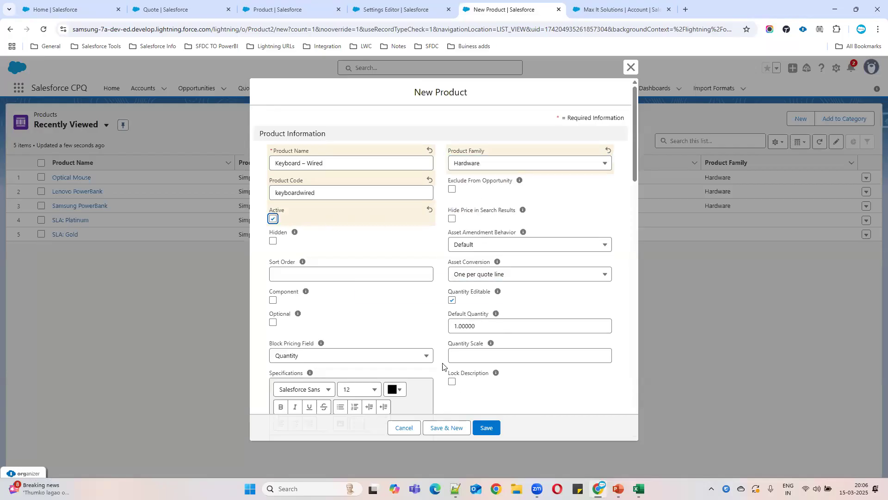
Step: Set the wired keyboard's sort order to 73, checking the PowerPoint slide for the value, and save the product
click(289, 273)
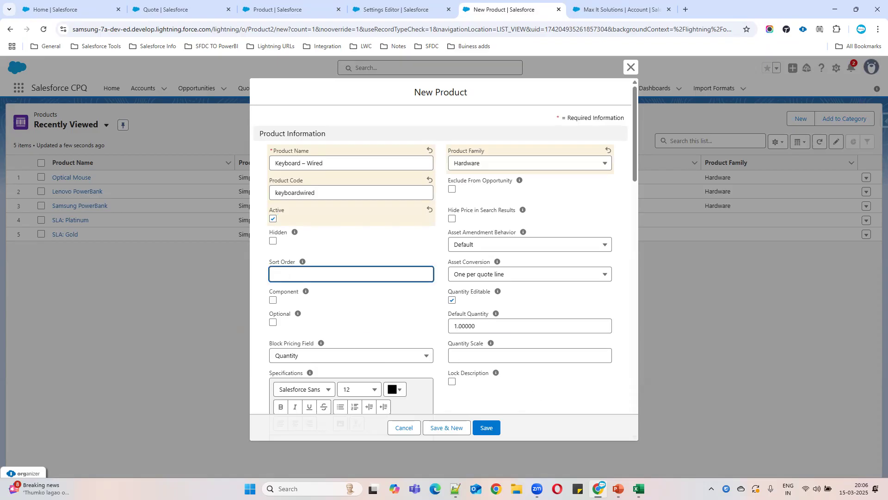
click(618, 489)
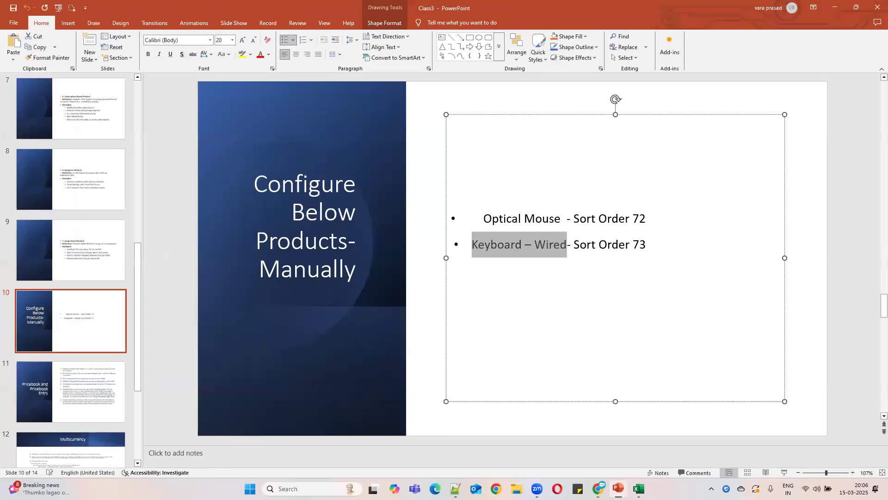
click(619, 489)
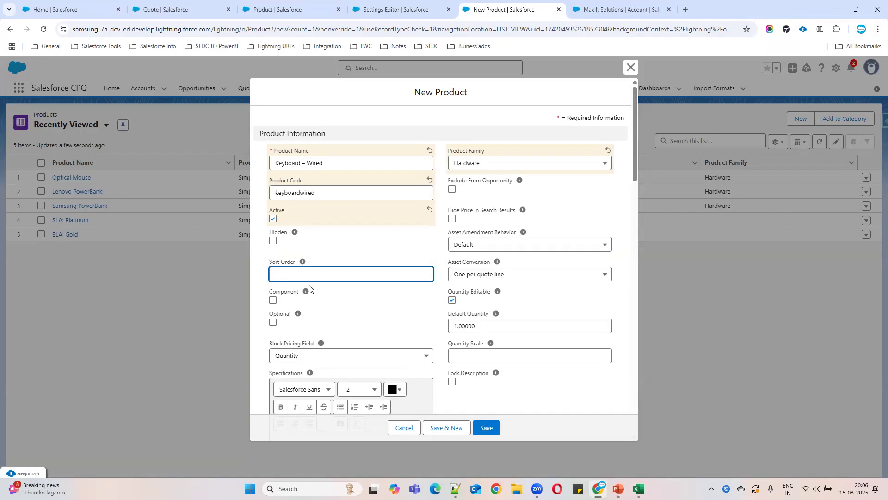
text(3)
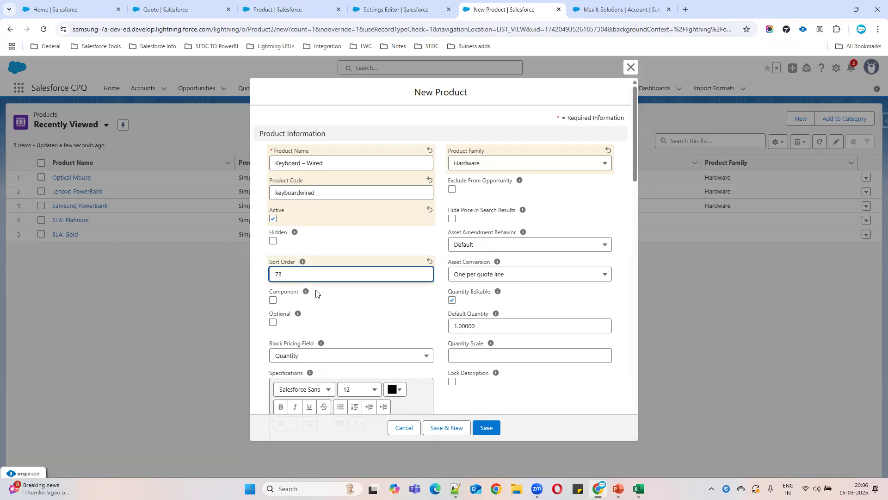
scroll(430, 354, down, 2)
scroll(518, 315, down, 8)
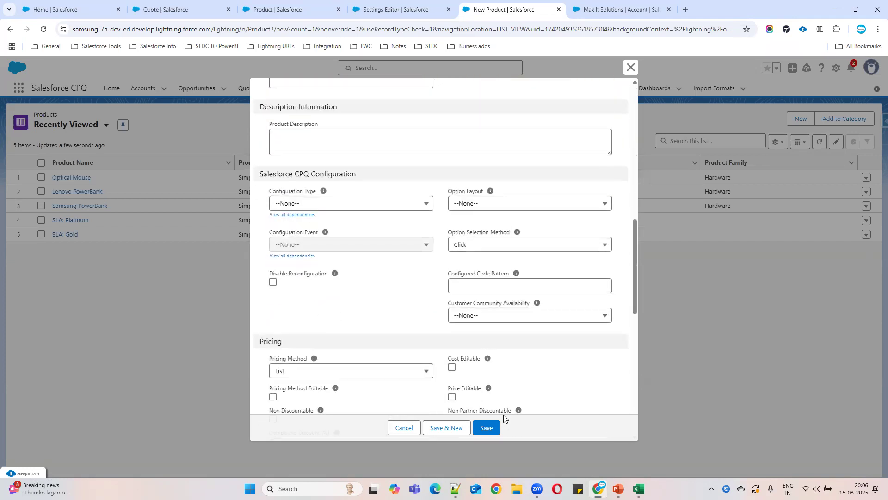
click(486, 428)
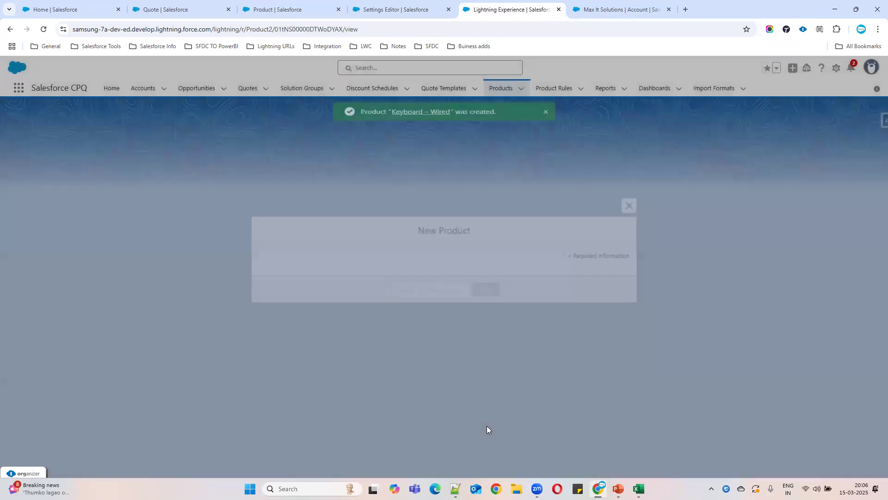
Step: Add a standard price of 2000 to the Keyboard – Wired product in its Price Books related list
click(29, 187)
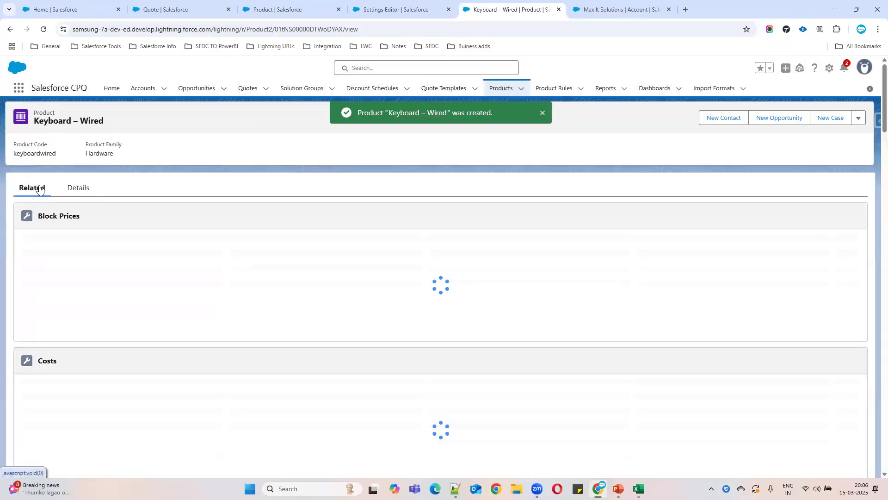
scroll(472, 317, down, 10)
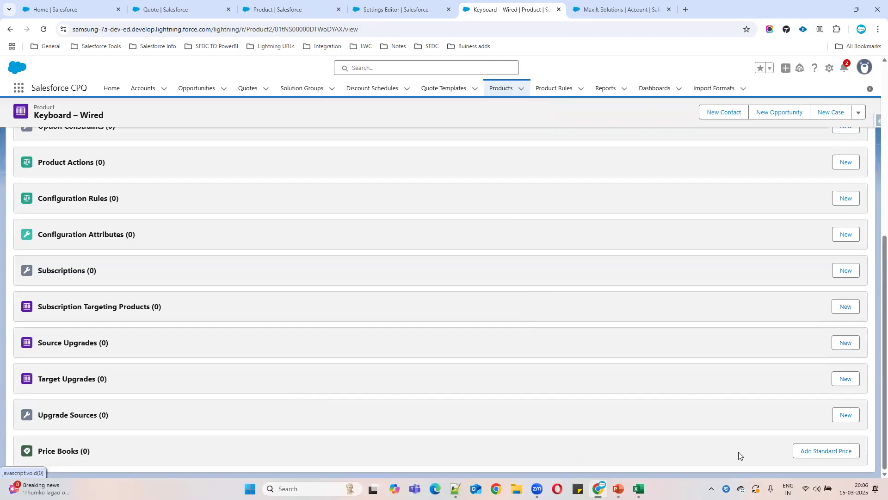
click(808, 452)
click(301, 287)
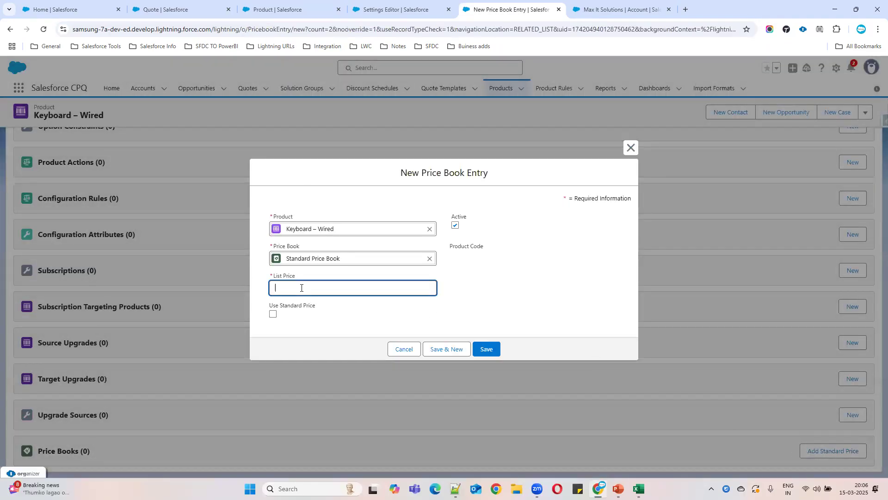
text(200)
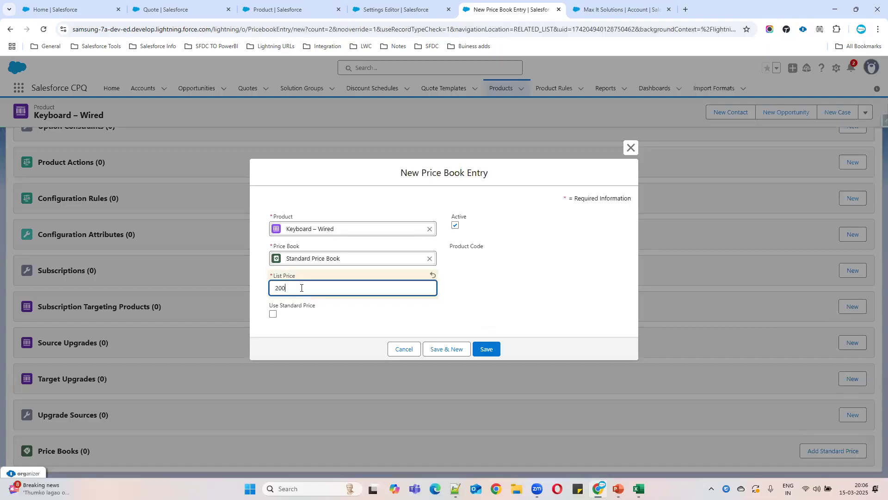
click(488, 353)
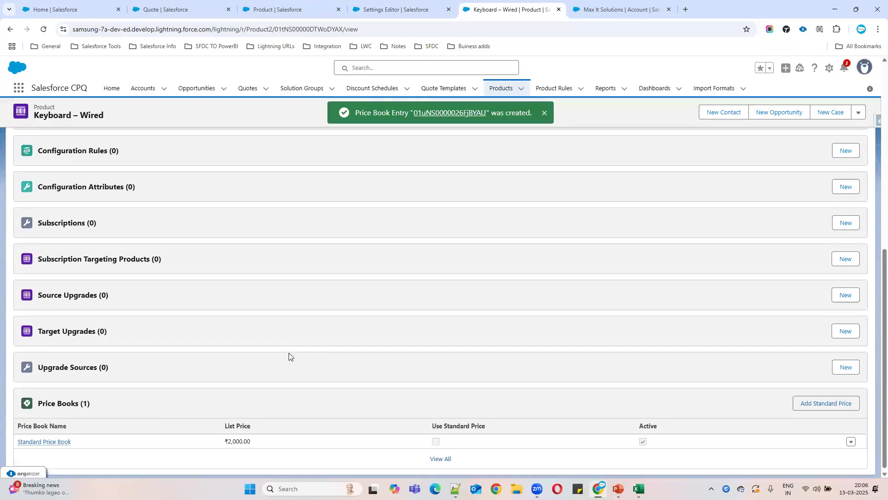
scroll(358, 225, up, 5)
scroll(360, 233, down, 5)
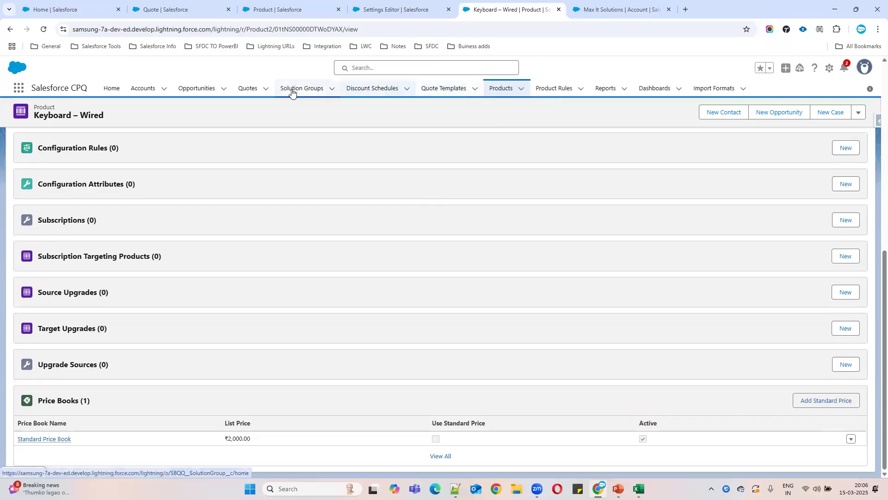
Step: Open the draft quote's line editor and bring up the product selection list for adding products
click(245, 90)
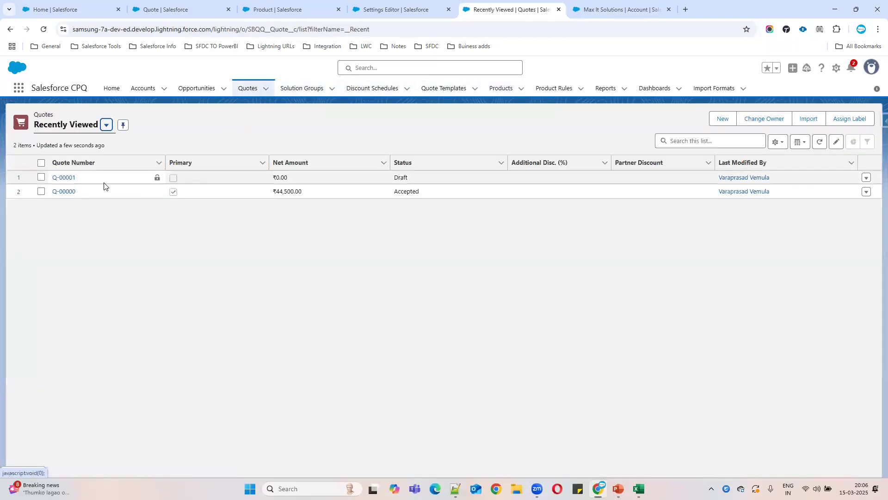
click(58, 176)
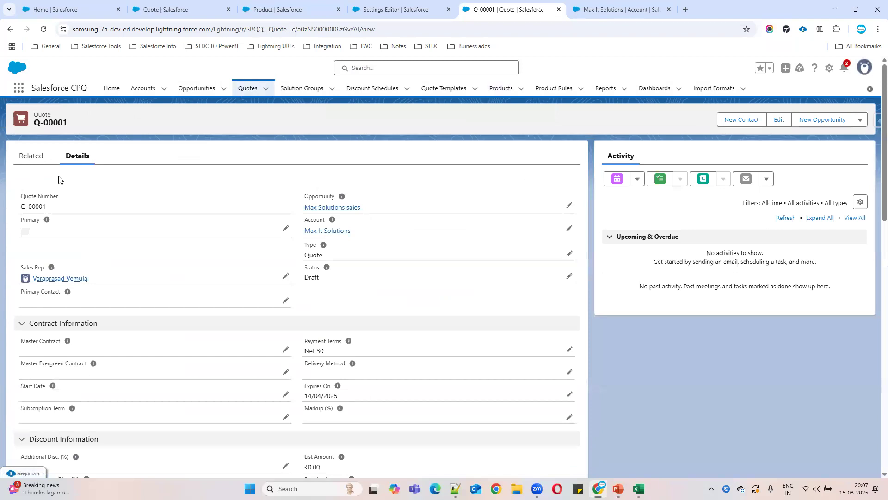
click(860, 118)
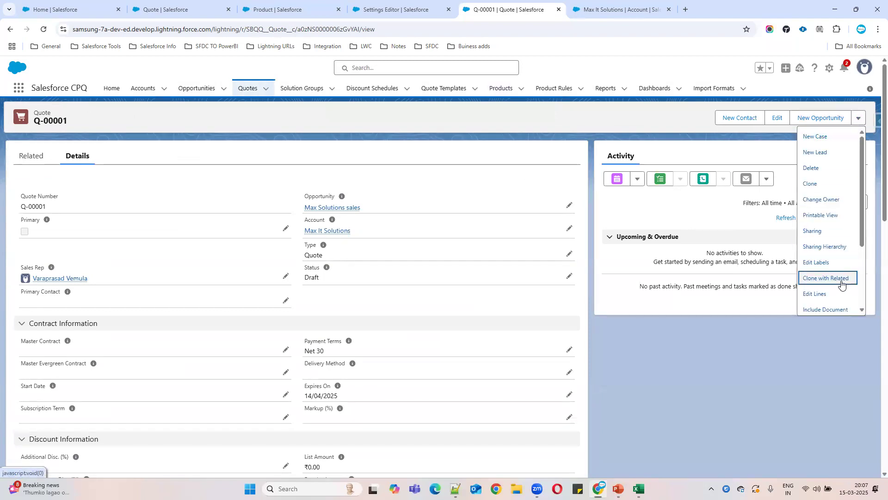
click(819, 300)
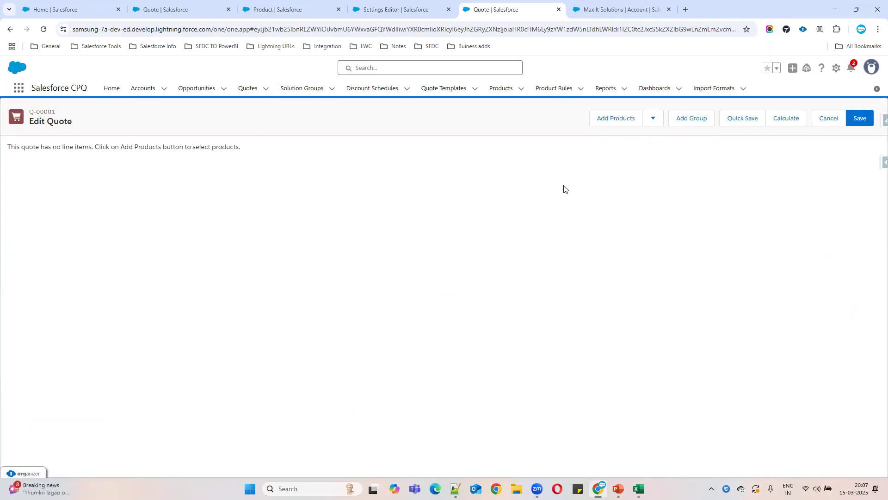
click(620, 121)
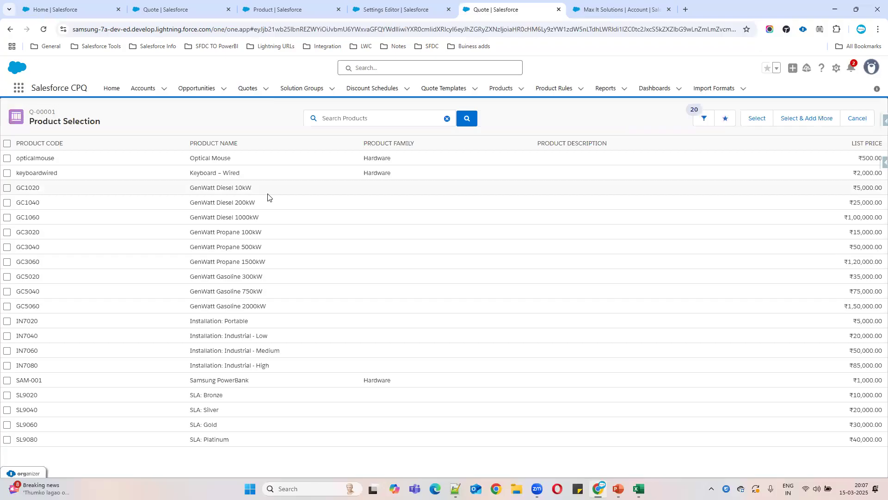
Step: Compare the positions of Optical Mouse and Keyboard – Wired in the product selection list with the sort orders on the PowerPoint slide
drag(190, 157, 302, 160)
drag(186, 174, 267, 175)
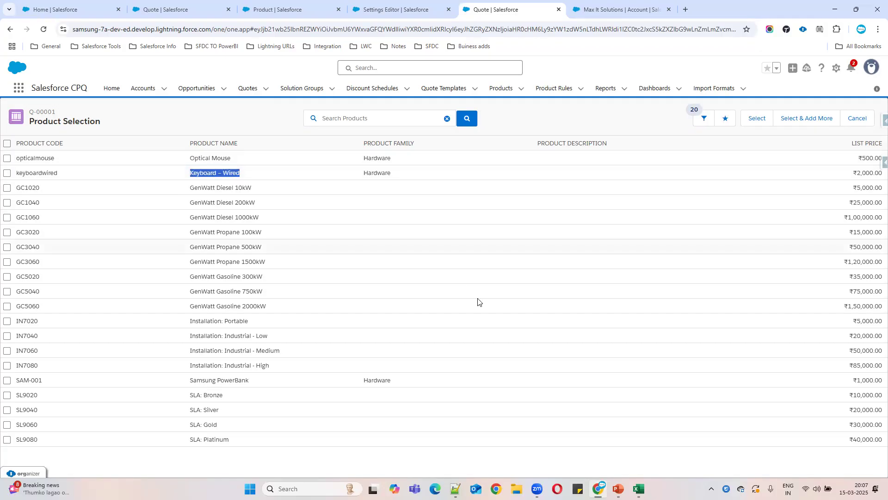
click(619, 489)
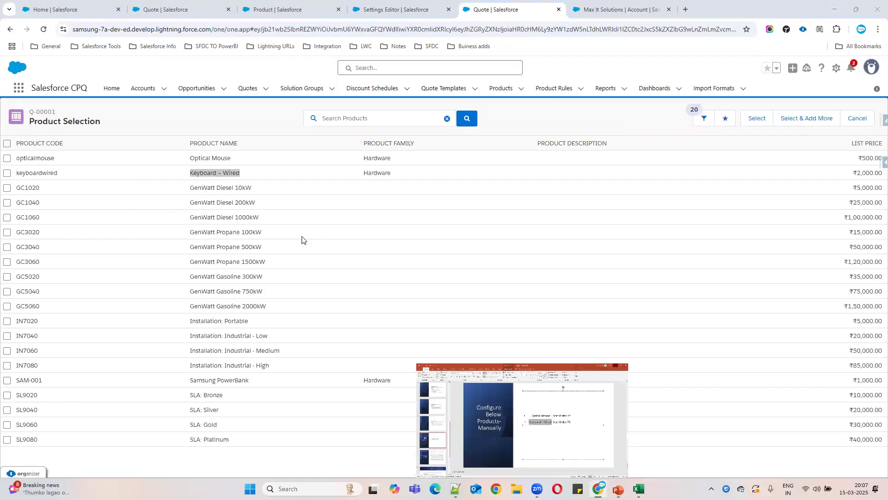
click(834, 7)
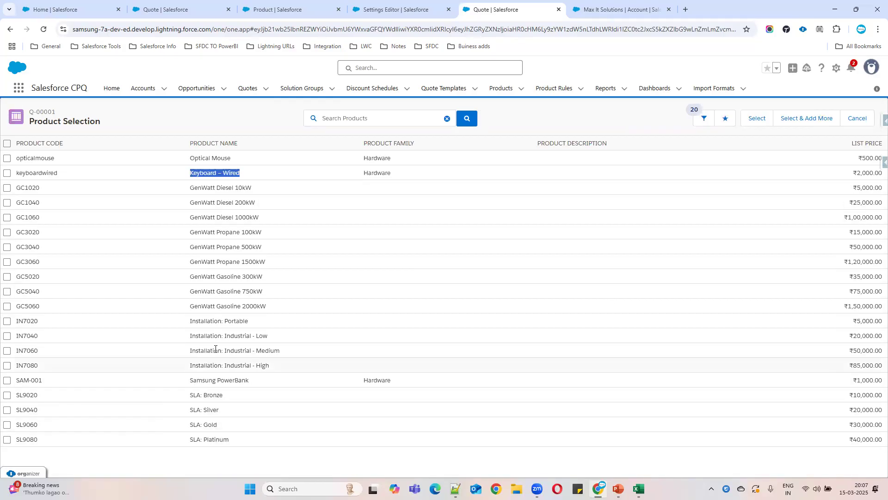
drag(123, 190, 874, 448)
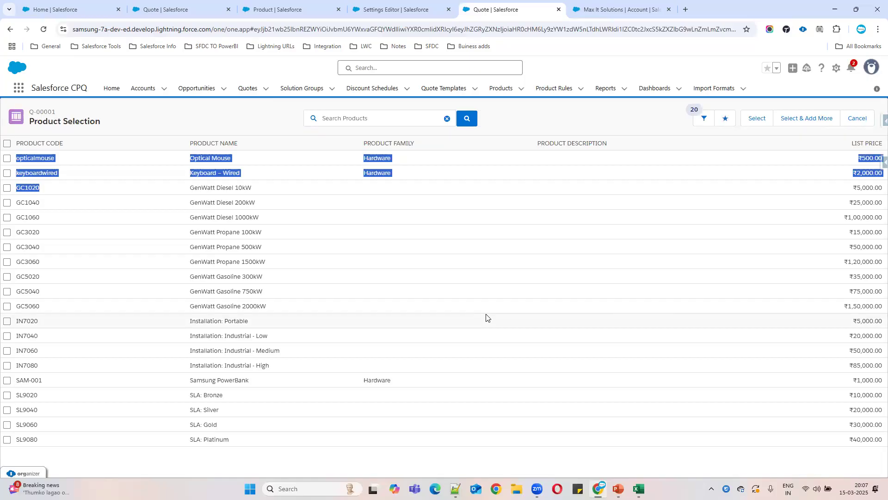
drag(252, 162, 168, 163)
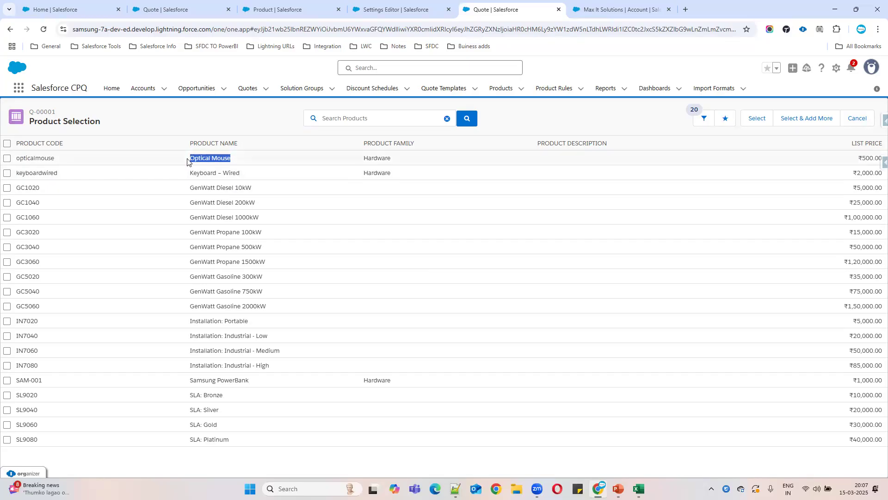
mouse_move(618, 489)
click(597, 452)
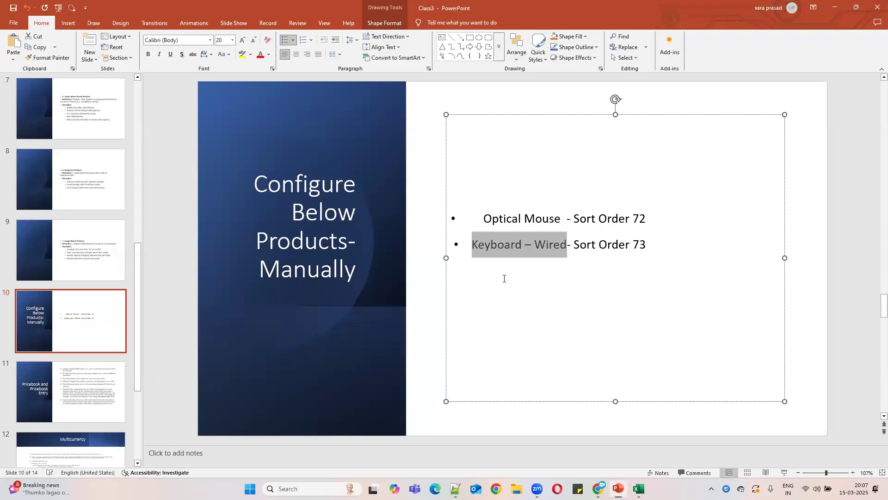
double_click(640, 219)
double_click(639, 244)
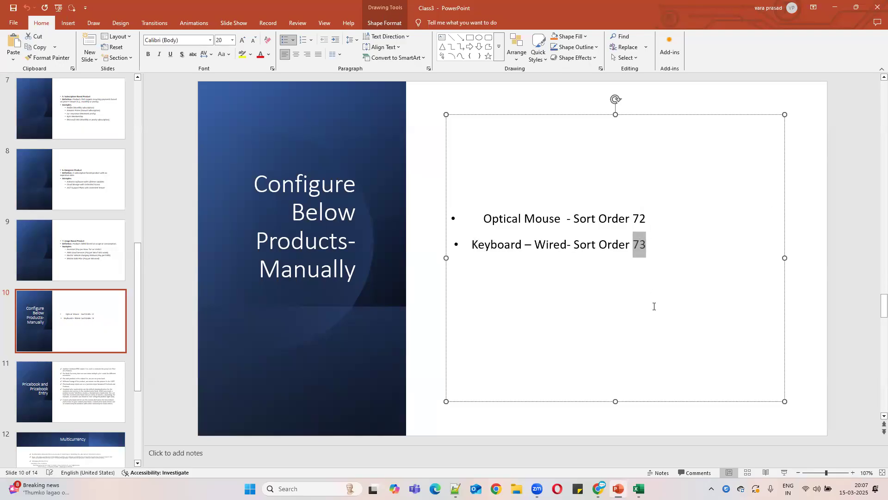
click(834, 7)
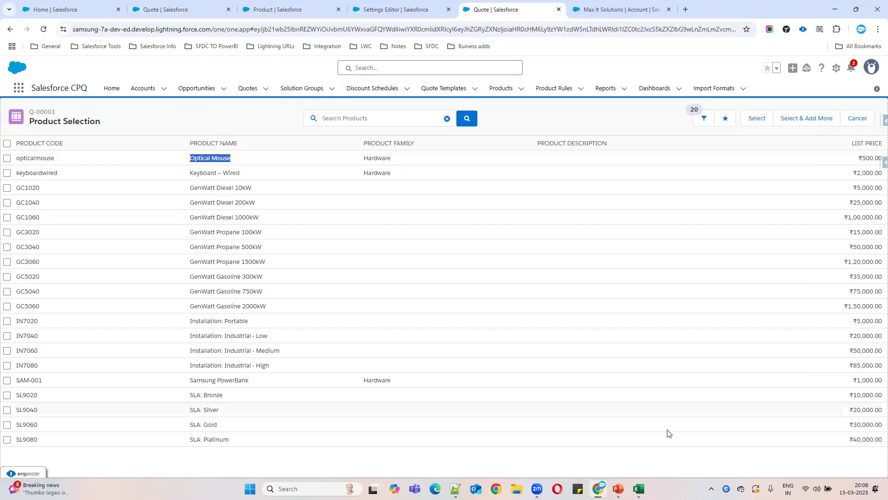
Step: Switch to the Productsentries workbook in Excel, examine the product names, families and sort orders on the Products sheet, and return to the quote's product selection
click(637, 481)
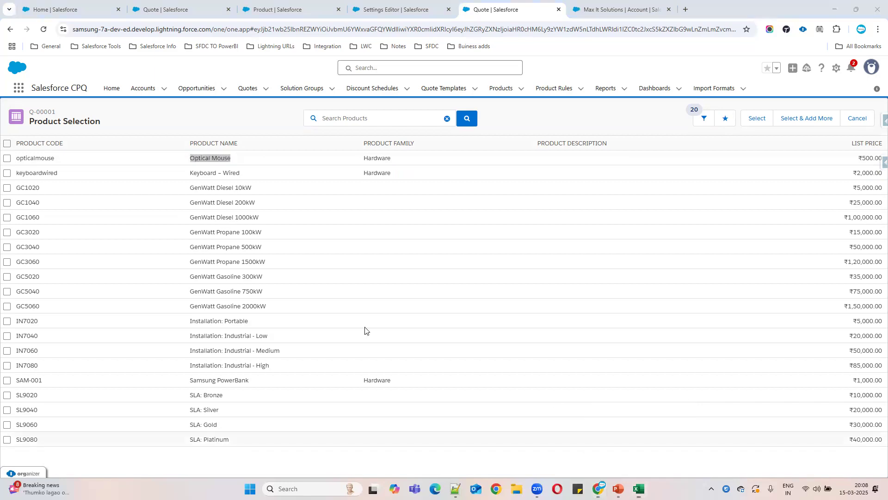
scroll(161, 269, up, 5)
scroll(161, 268, up, 9)
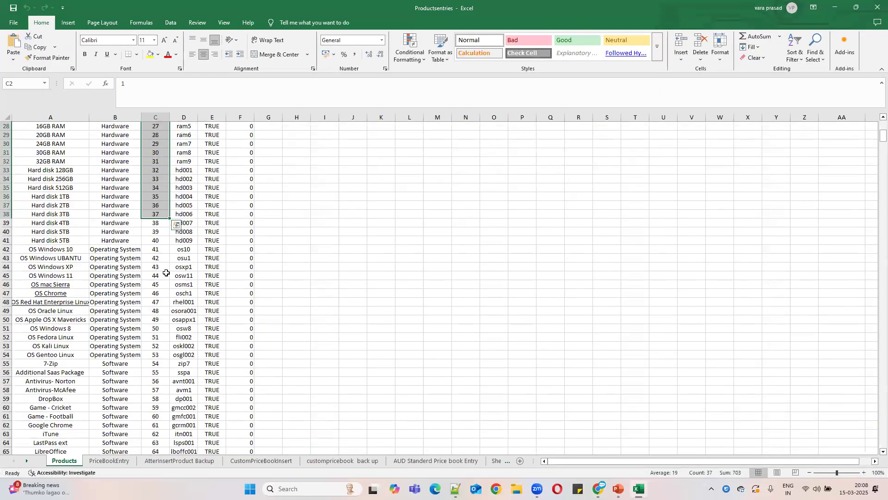
scroll(166, 234, up, 3)
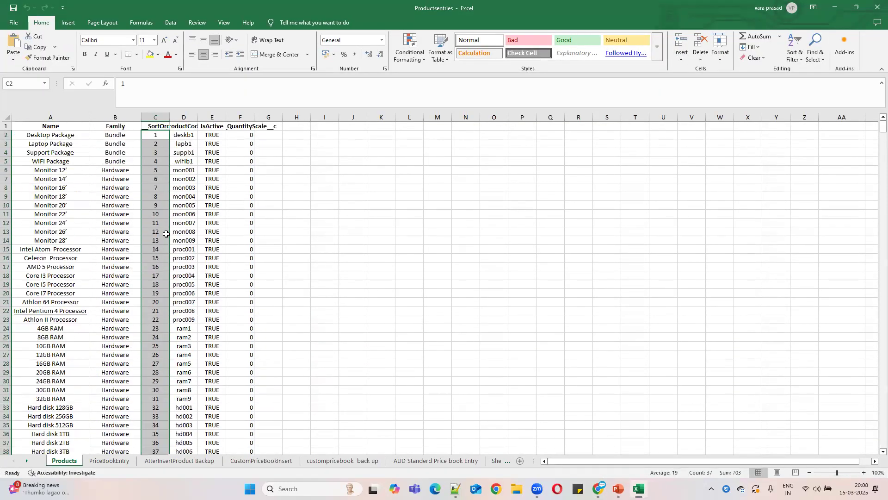
click(119, 143)
drag(50, 134, 266, 434)
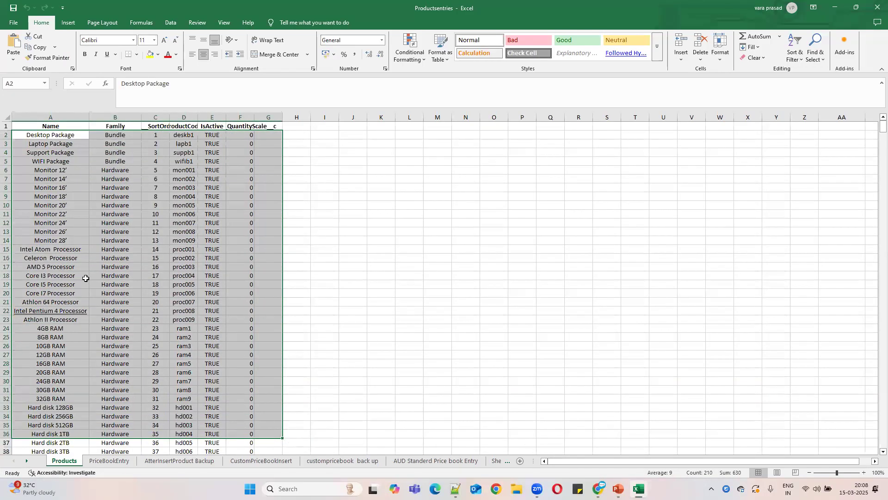
scroll(100, 352, down, 12)
scroll(100, 352, down, 12)
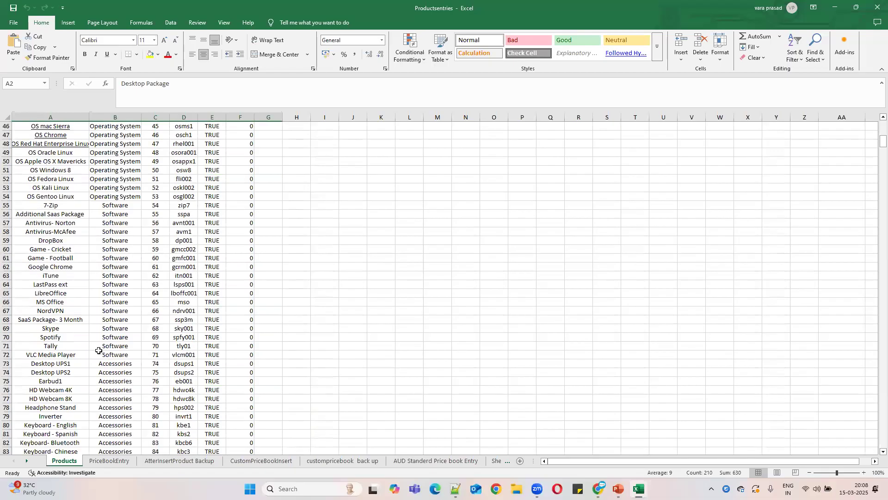
scroll(147, 360, down, 4)
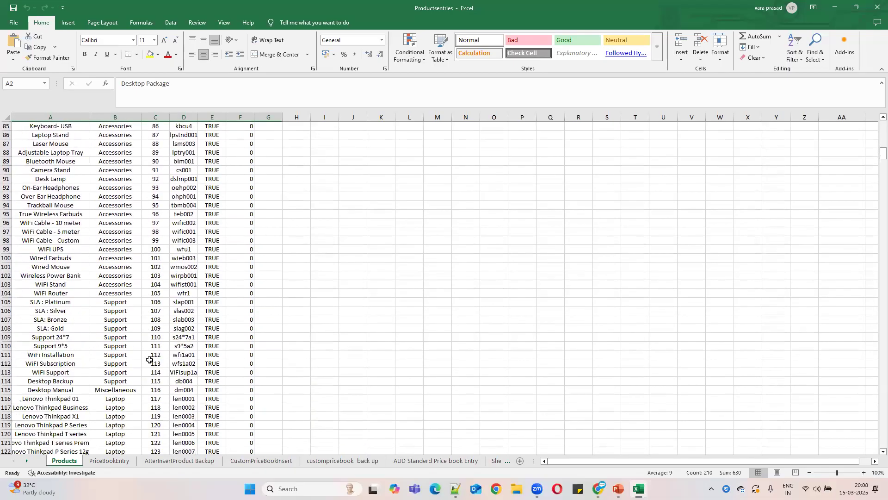
scroll(150, 362, down, 8)
scroll(153, 363, down, 3)
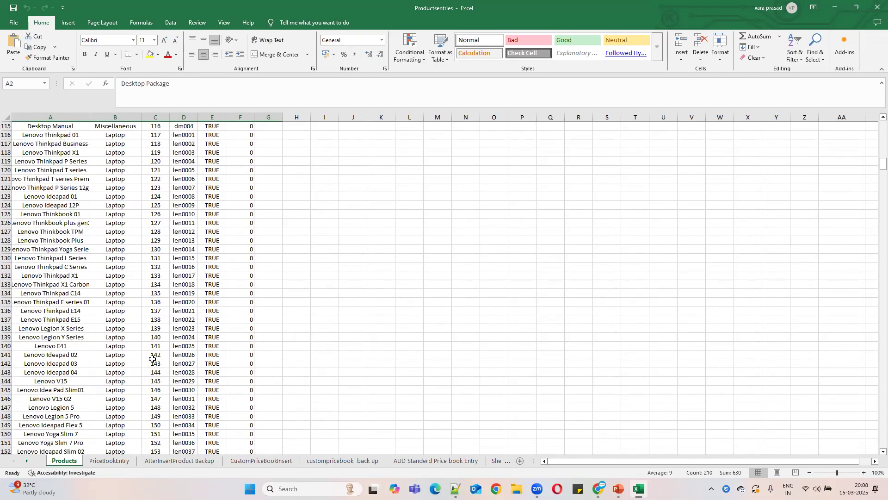
click(326, 259)
scroll(355, 266, up, 10)
scroll(355, 267, up, 20)
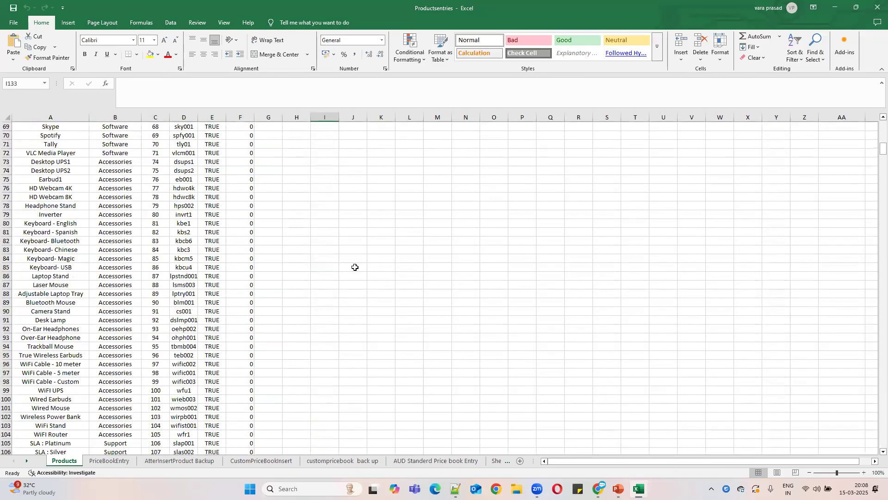
scroll(355, 266, up, 7)
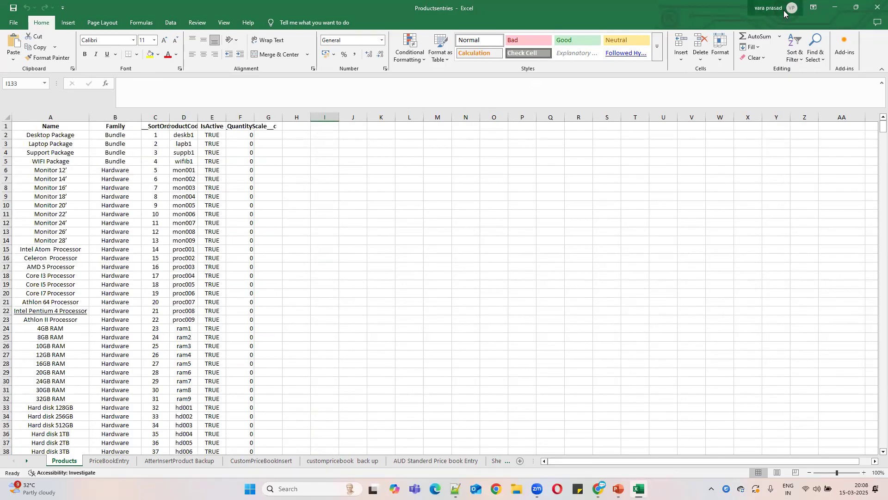
click(836, 8)
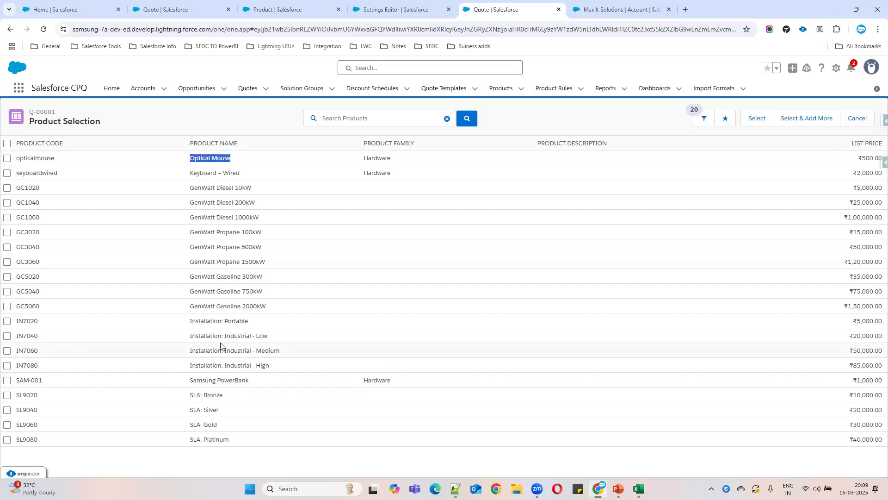
Step: Go to the Salesforce home page and open the Salesforce Inspector Reloaded panel
click(342, 2)
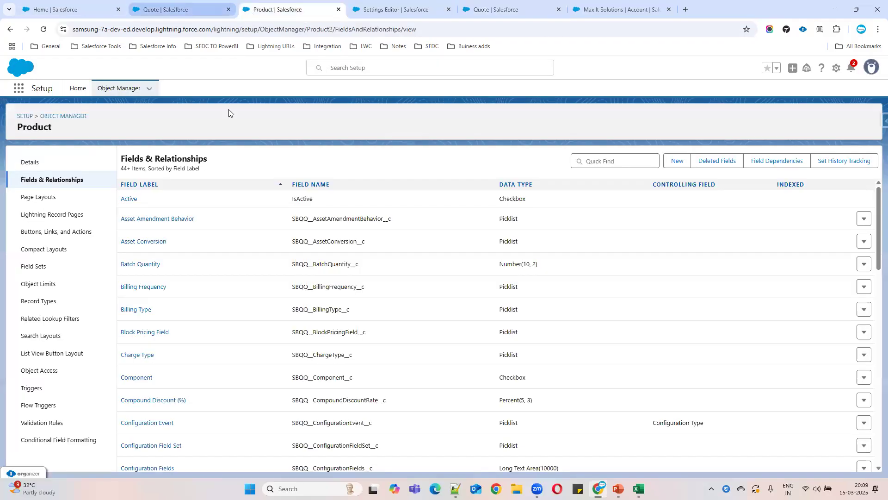
click(185, 9)
click(64, 9)
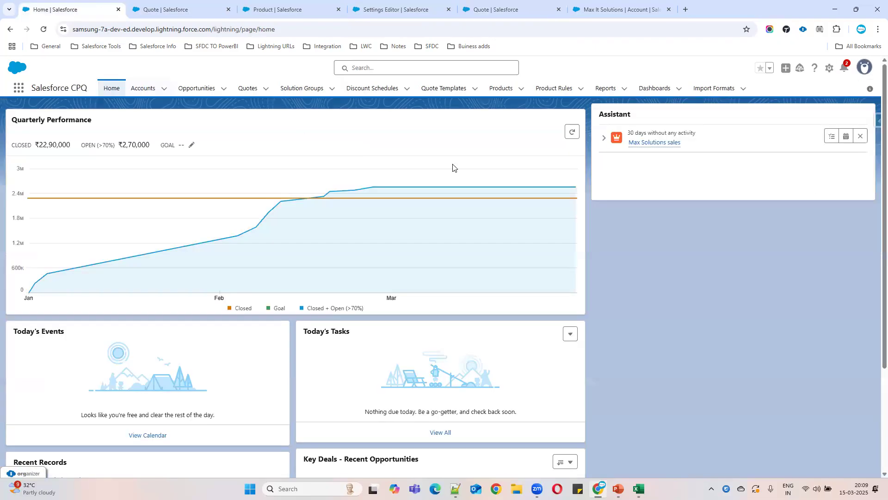
click(874, 123)
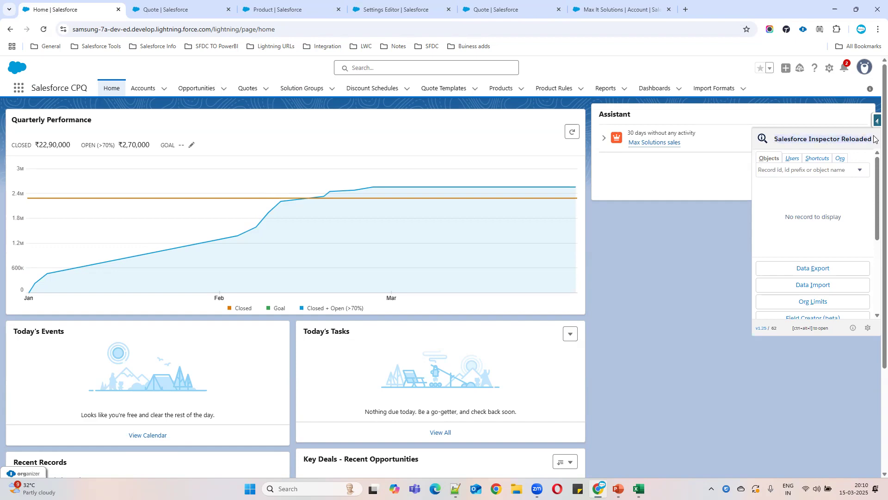
Step: Search Google for "salesforce inspector reloaded chrome extension" in a new browser tab and open the extension's Chrome Web Store page
key(ctrl+t)
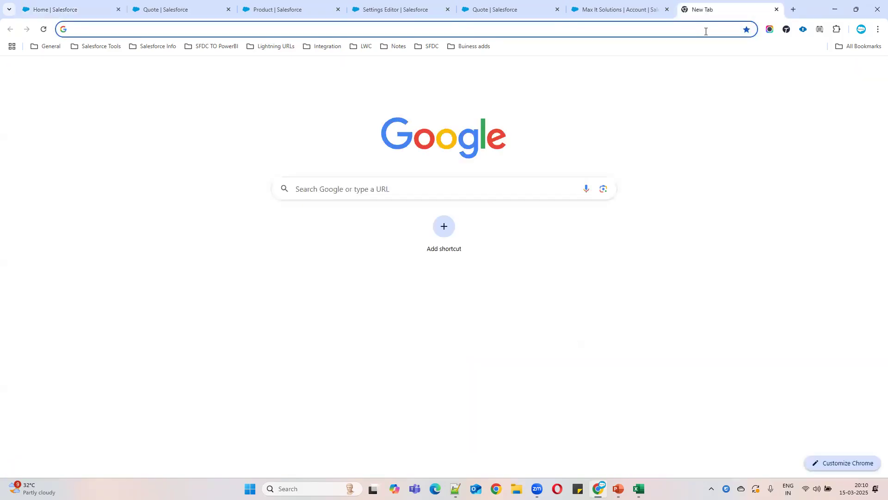
text(Salesforce Inspector Reloaded)
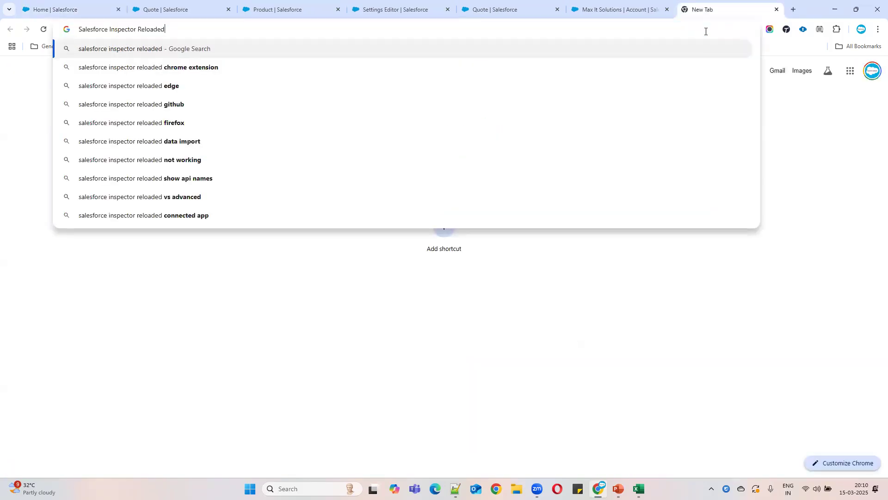
click(250, 69)
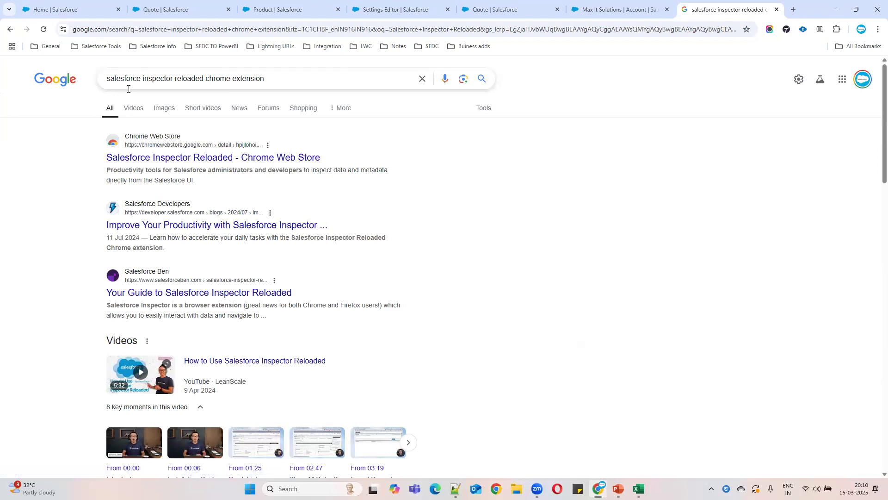
drag(280, 78, 99, 85)
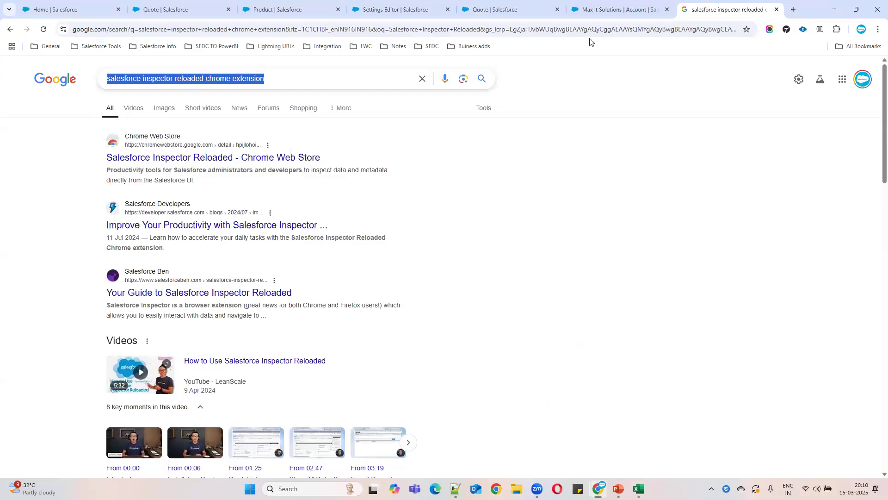
click(442, 448)
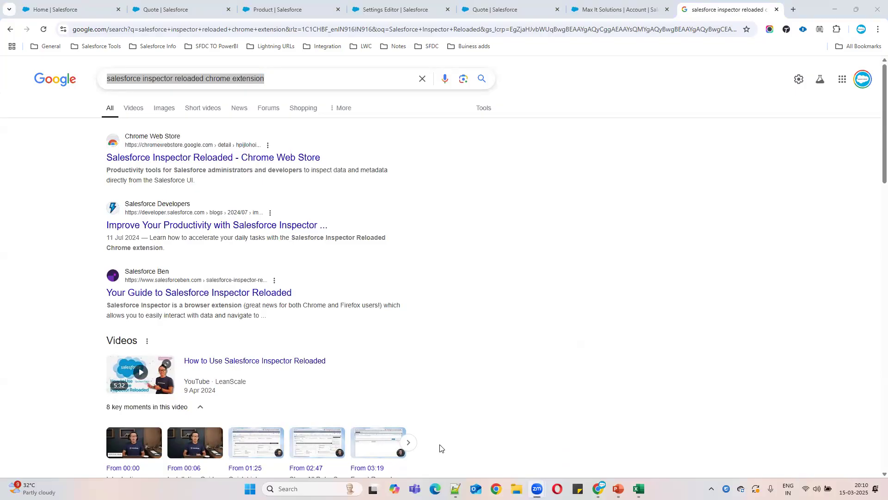
click(179, 156)
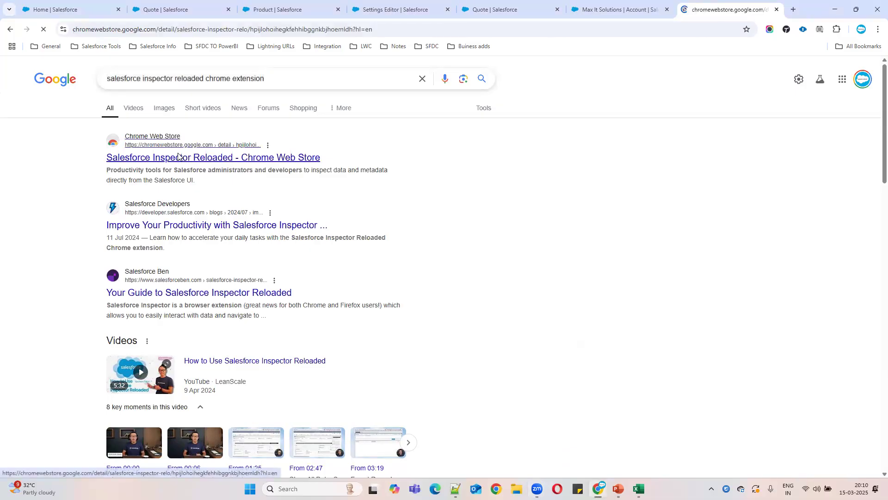
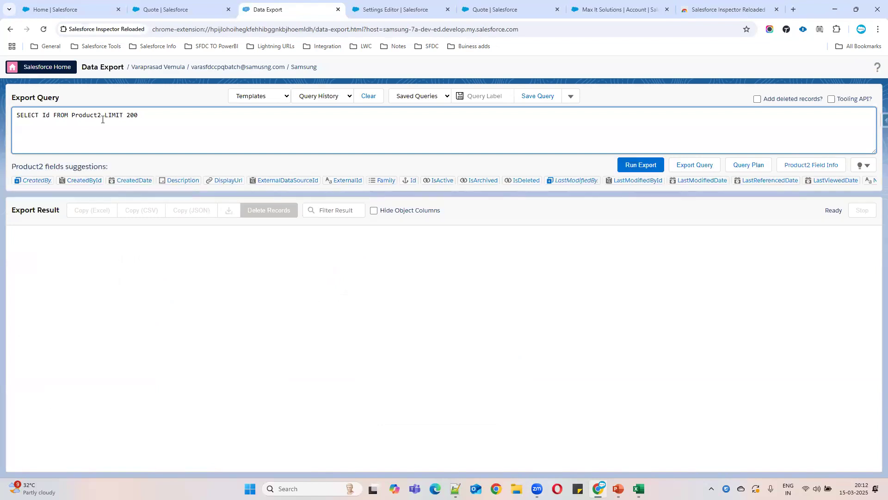
Step: Remove the LIMIT 200 clause from the Product2 export query
drag(106, 113, 220, 113)
key(BackSpace)
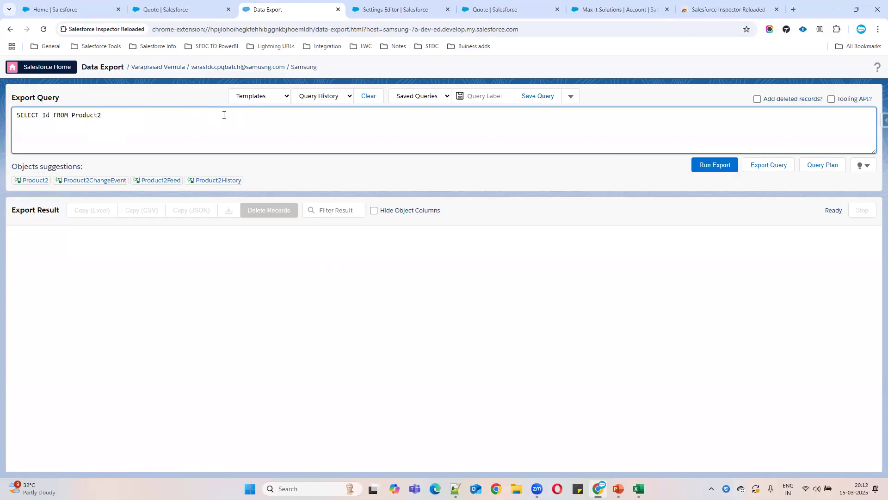
double_click(80, 115)
drag(106, 114, 73, 117)
text(Price)
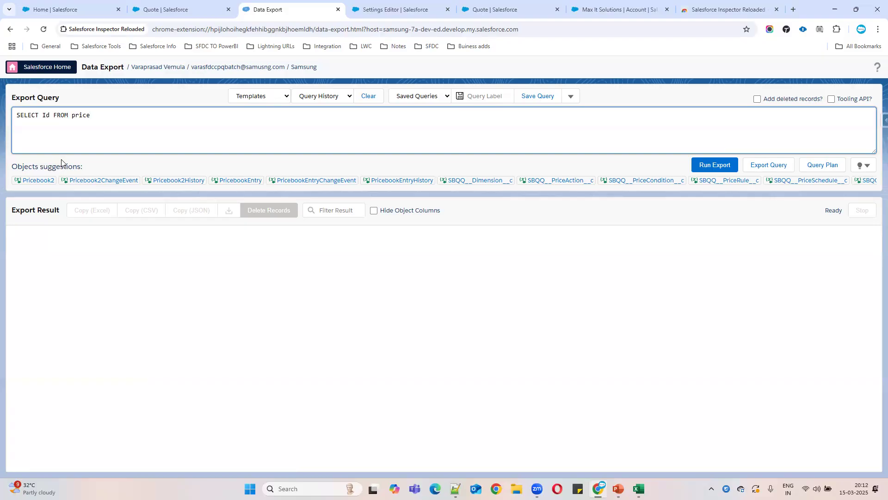
key(BackSpace)
key(BackSpace)
key(BackSpace)
key(BackSpace)
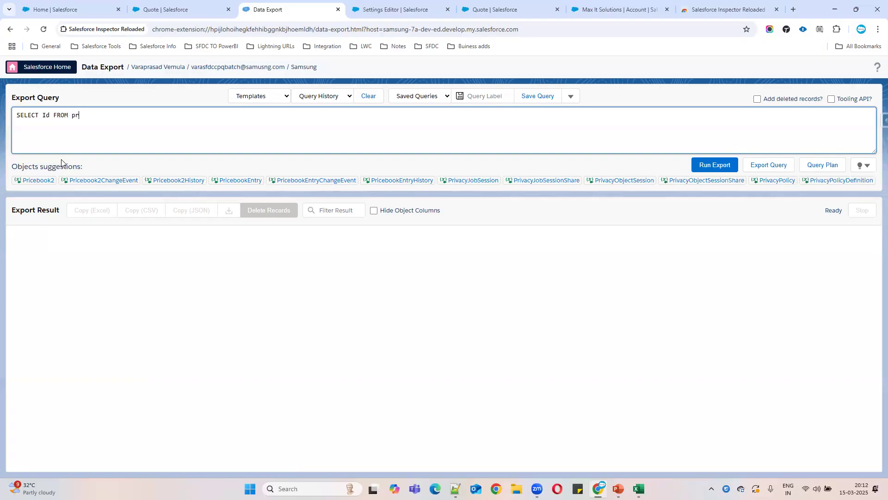
key(BackSpace)
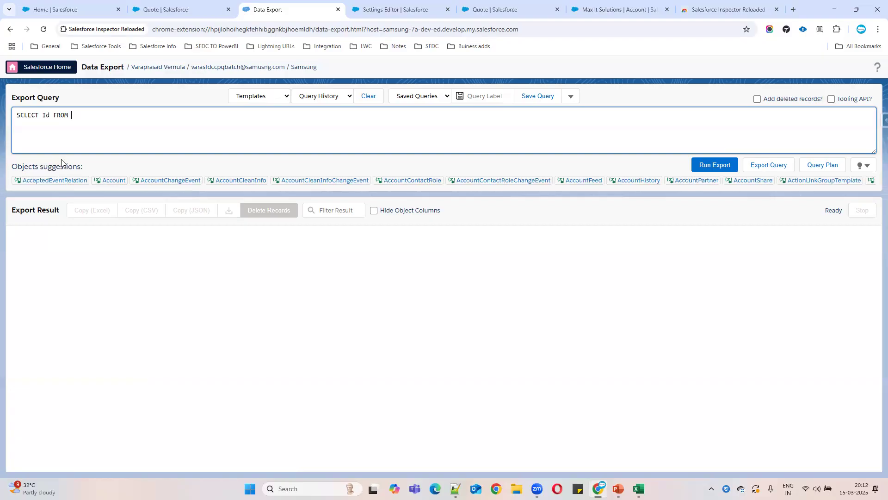
text(product)
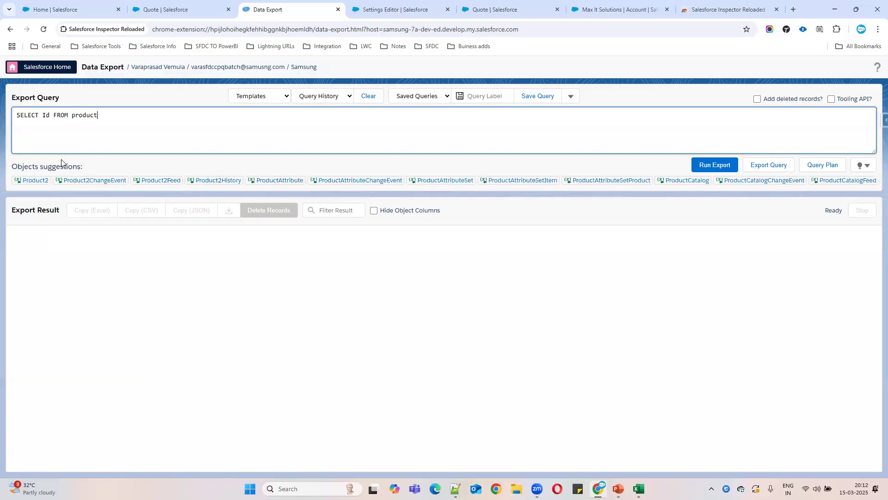
text(2)
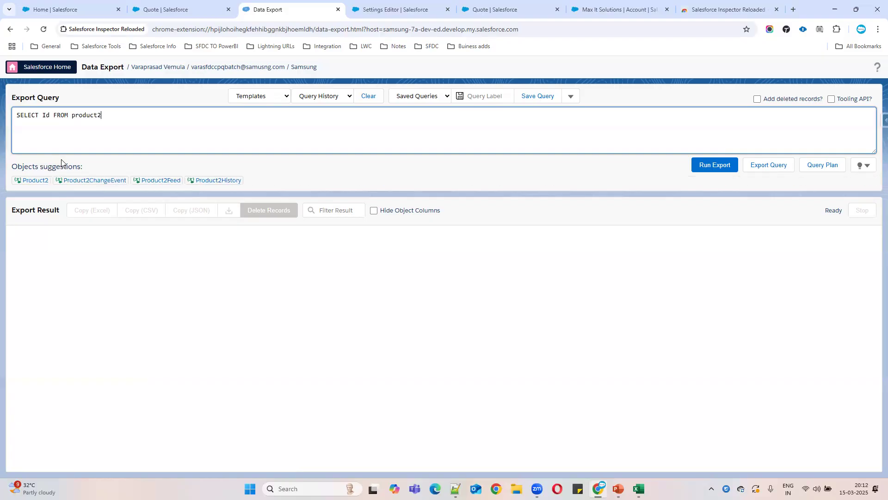
Step: Run the product2 export, add the name field after Id in the query, and run it again
click(717, 165)
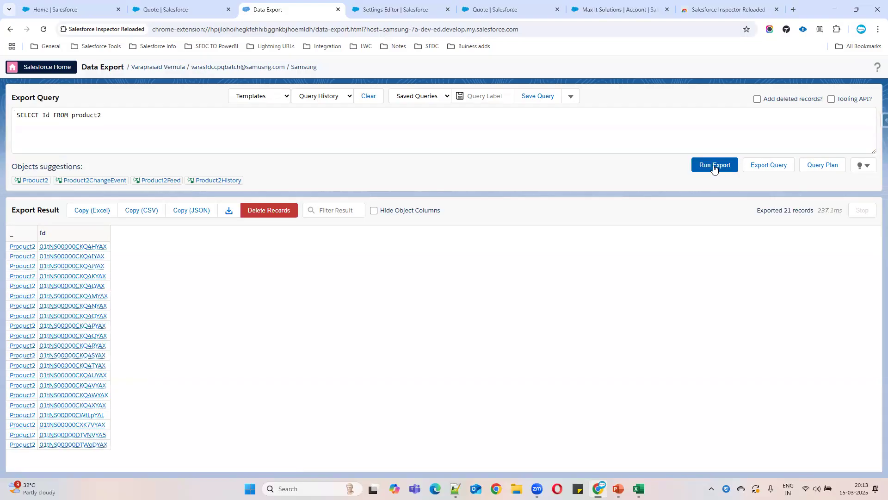
double_click(89, 115)
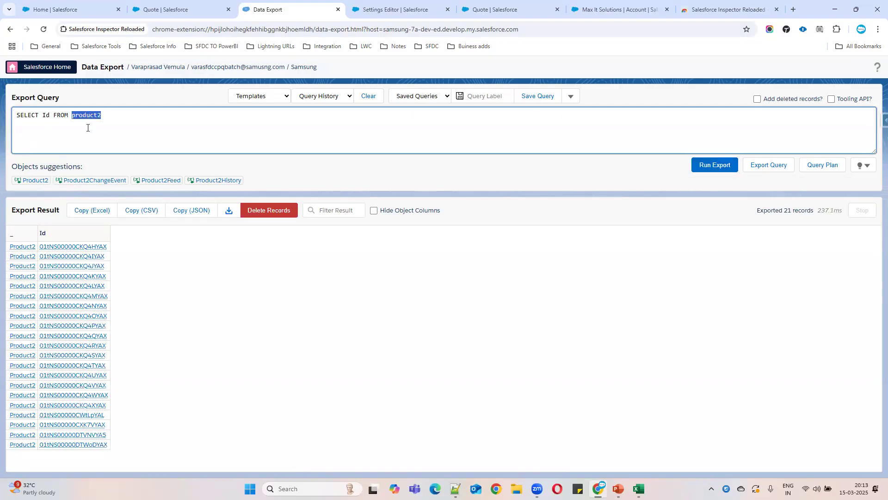
click(50, 116)
text(,name)
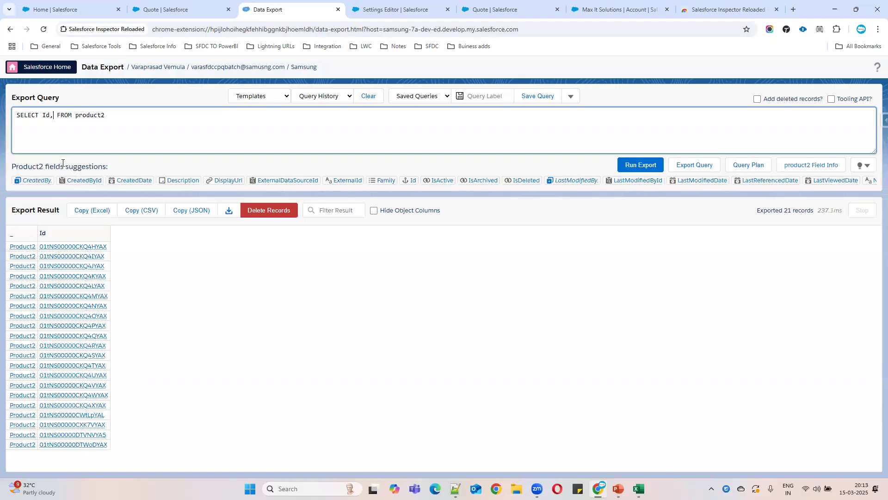
click(630, 170)
click(157, 149)
key(ctrl+a)
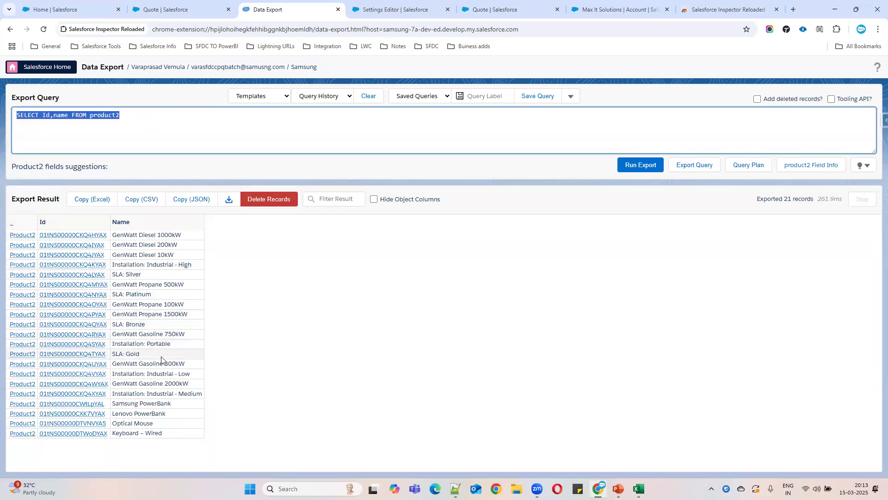
Step: Copy the exported product records in Excel format and paste them into a new blank Excel workbook
click(84, 203)
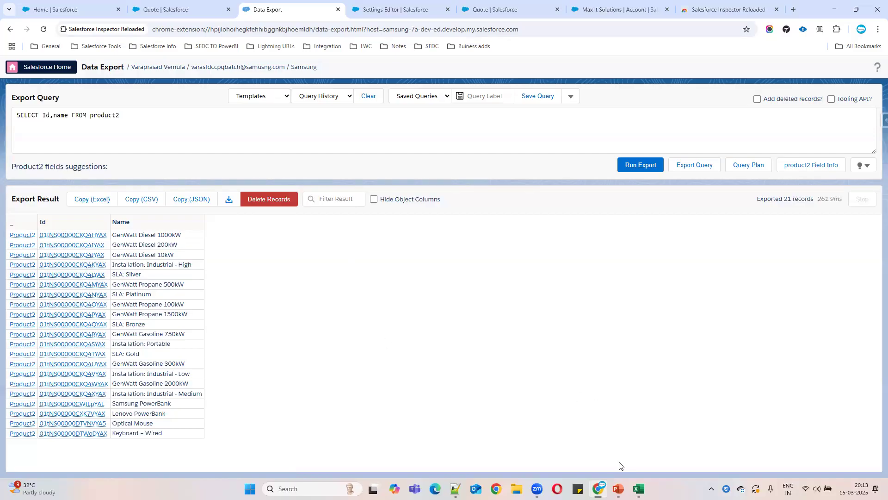
click(638, 488)
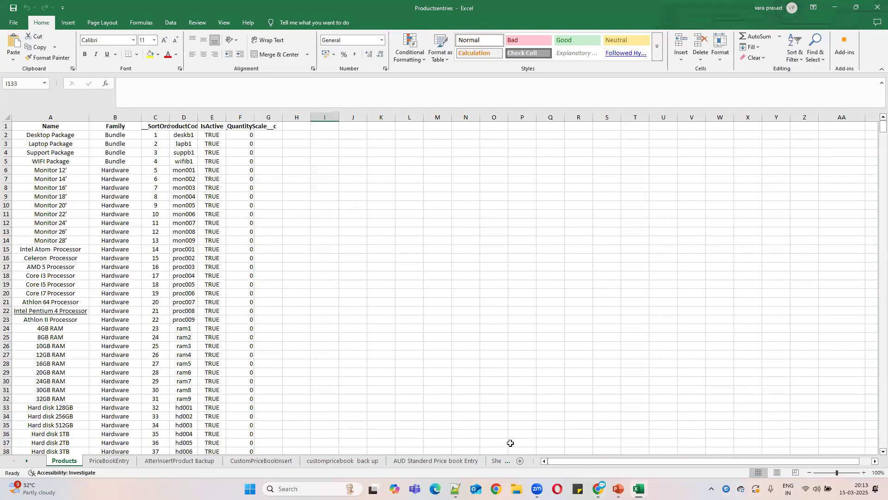
right_click(639, 489)
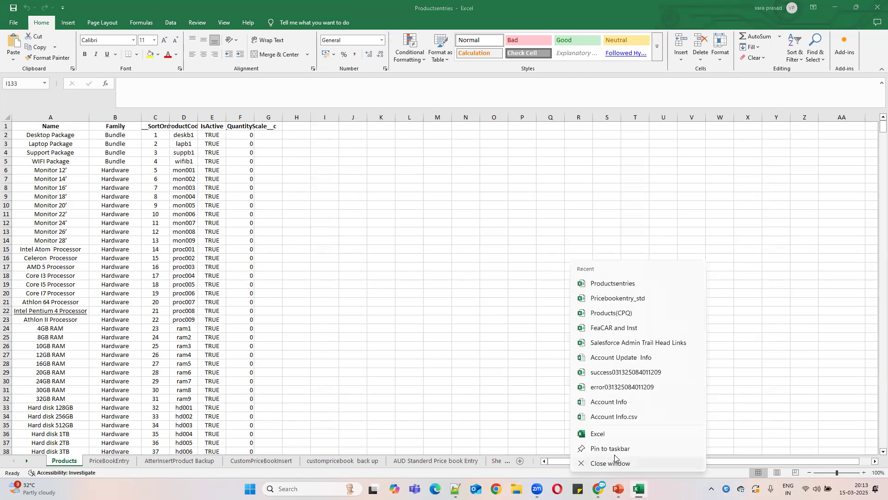
click(597, 437)
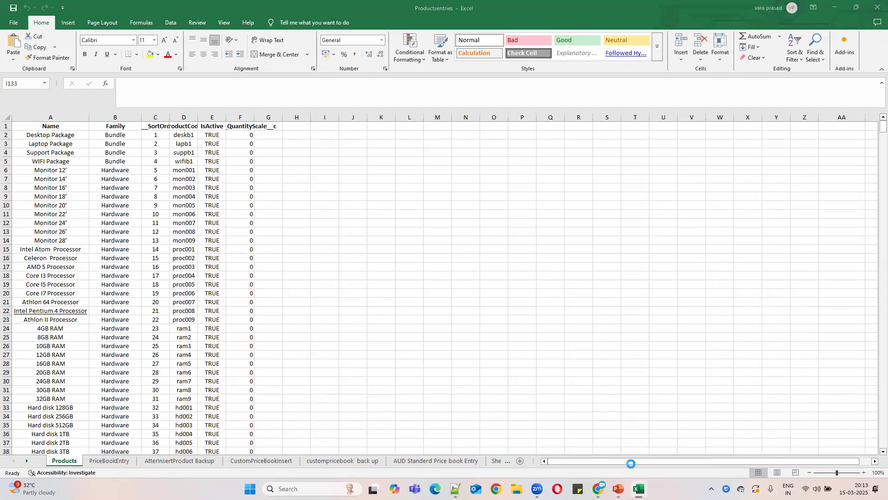
key(ctrl+v)
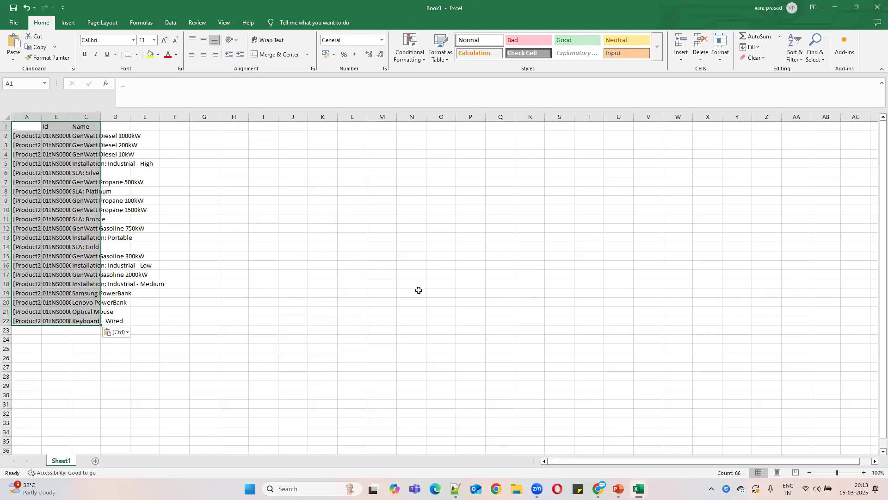
Step: Autofit columns A, B and C to the pasted product data
double_click(41, 113)
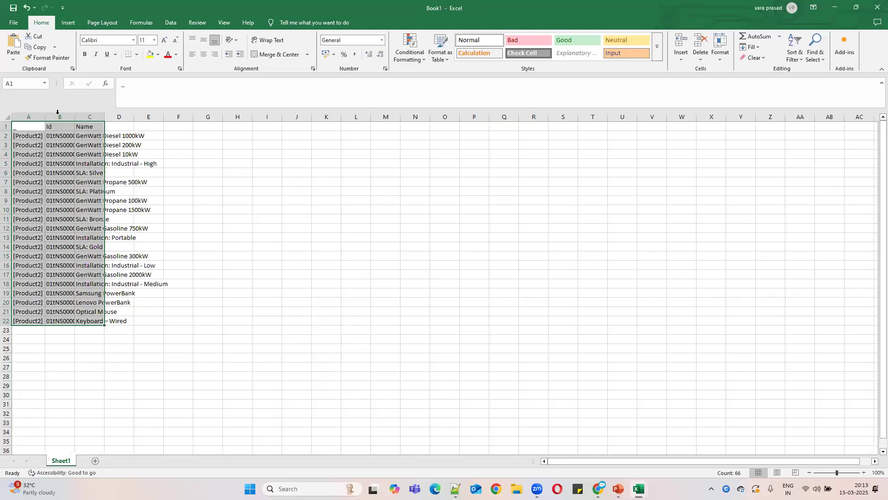
double_click(75, 113)
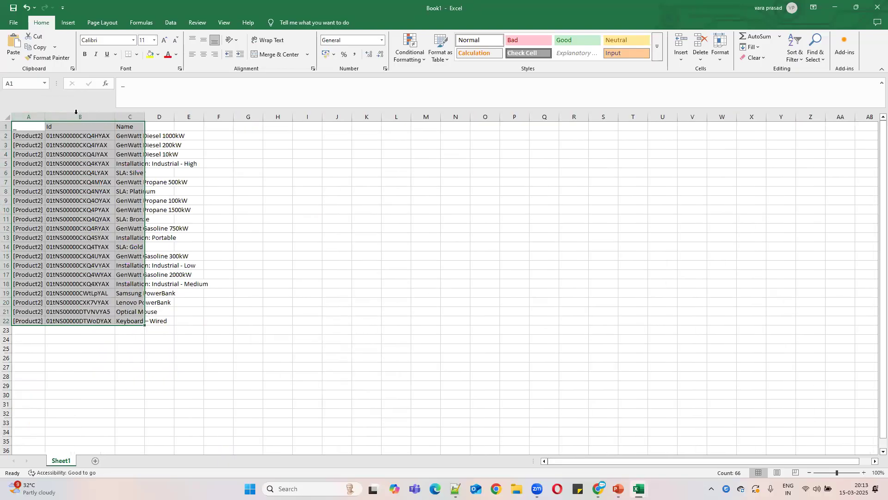
double_click(144, 114)
click(232, 375)
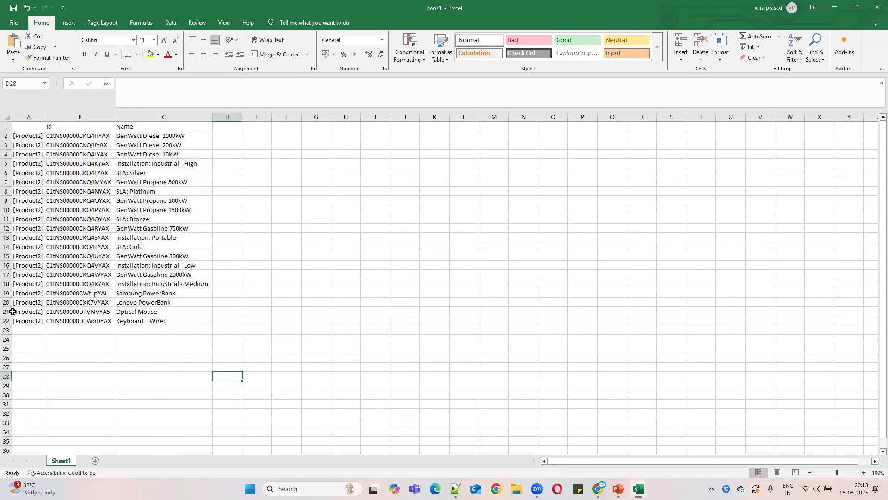
Step: Clear the Optical Mouse and Keyboard – Wired rows from the pasted product list
click(13, 313)
drag(14, 313, 117, 336)
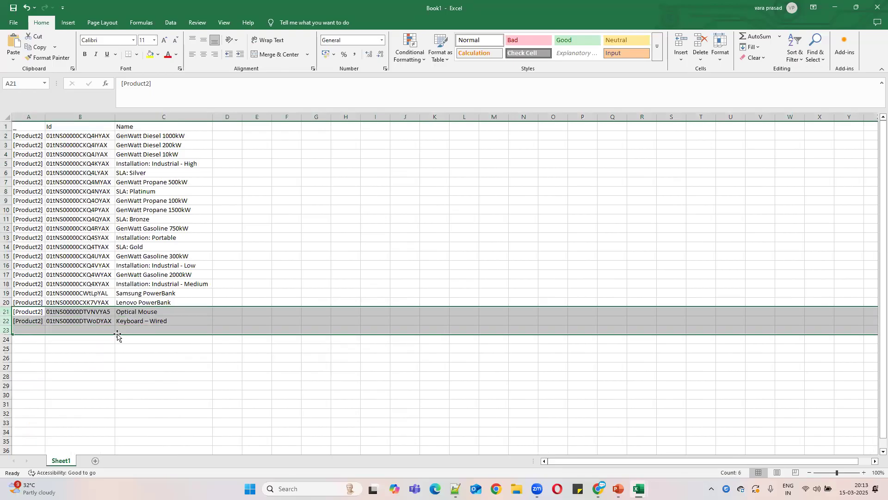
key(Delete)
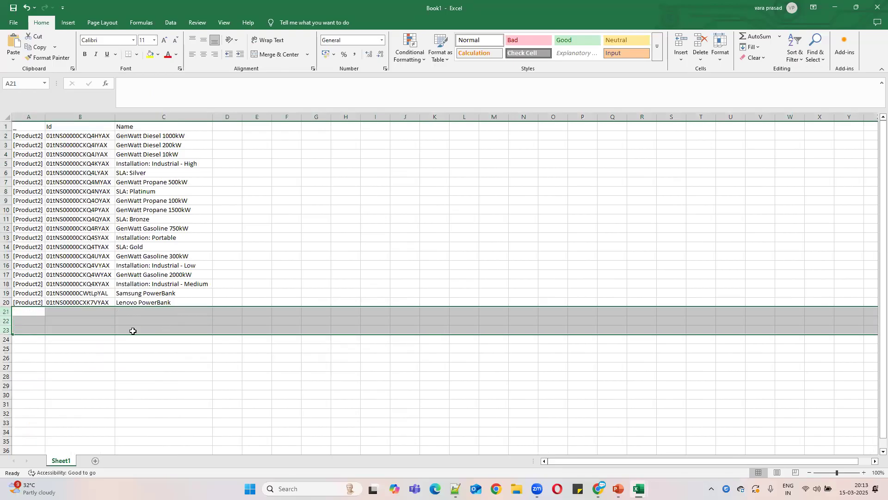
click(165, 324)
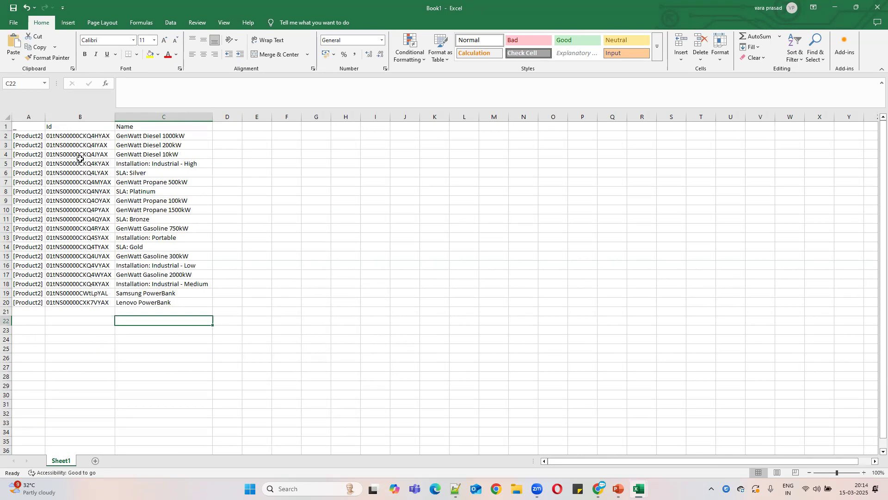
Step: Copy the whole Id column and switch back to the Data Export page in Chrome
click(69, 115)
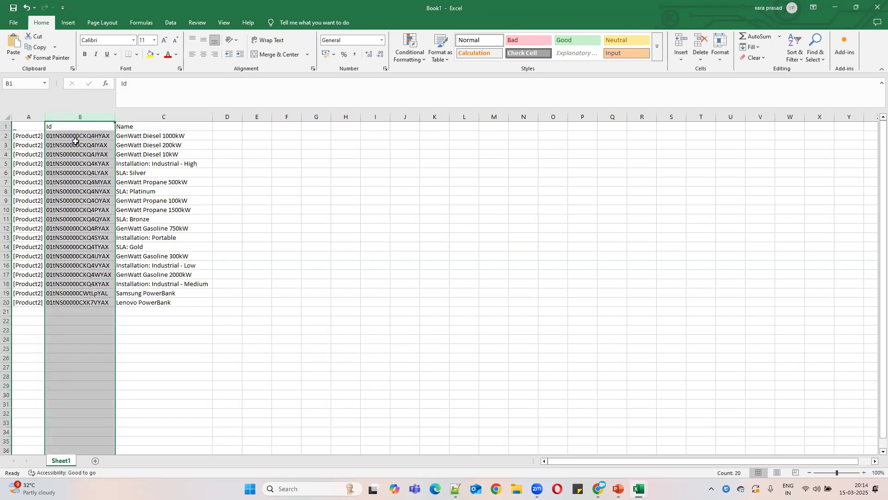
key(ctrl+c)
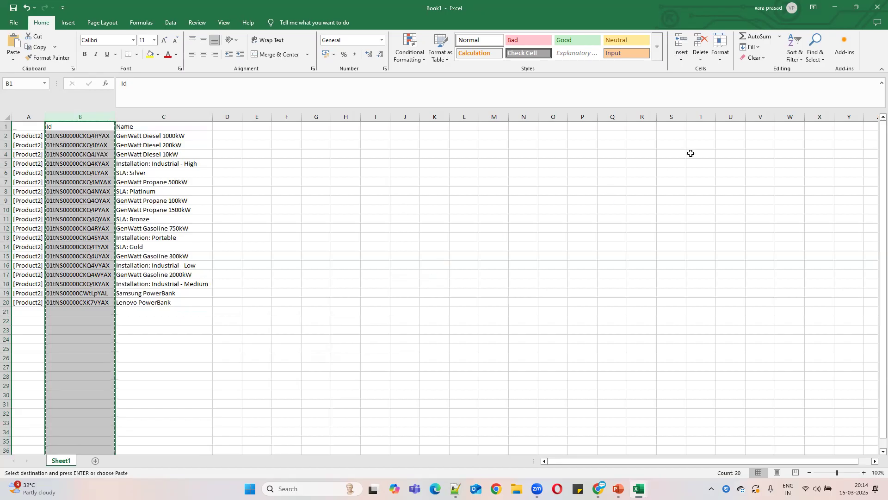
click(835, 13)
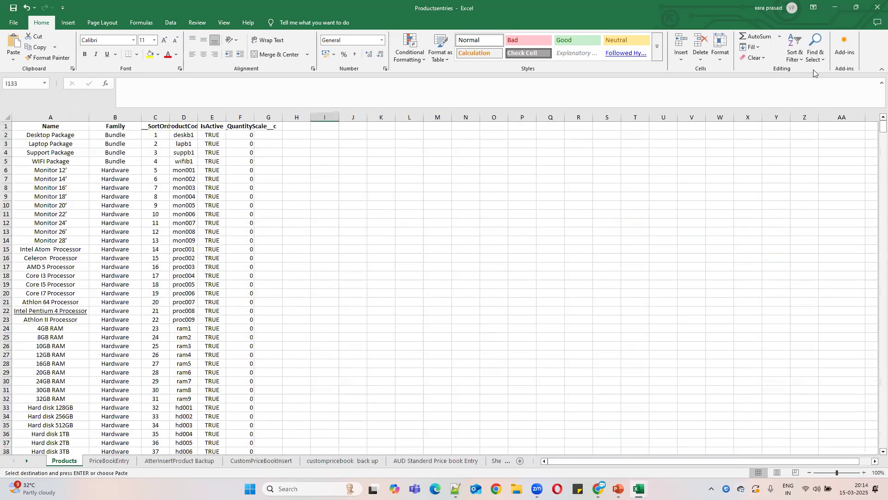
click(856, 7)
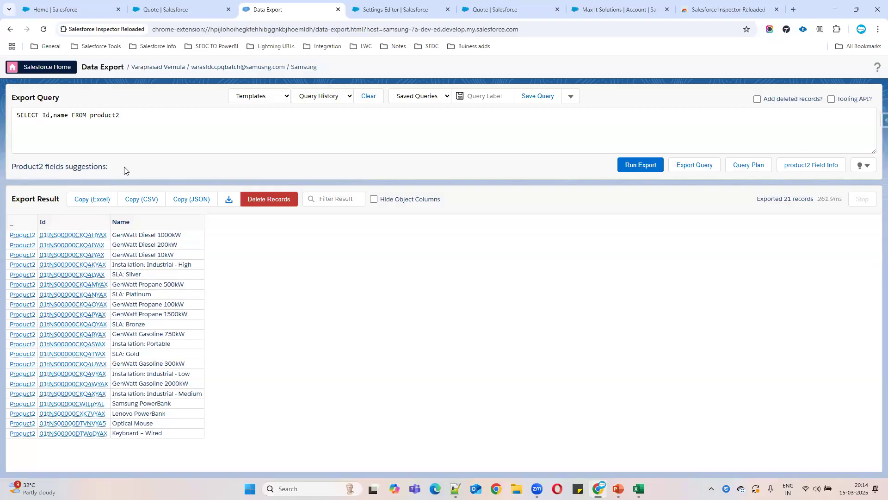
Step: Open Salesforce Inspector's Data Import page and configure it with the Delete action on the Product2 object
click(874, 124)
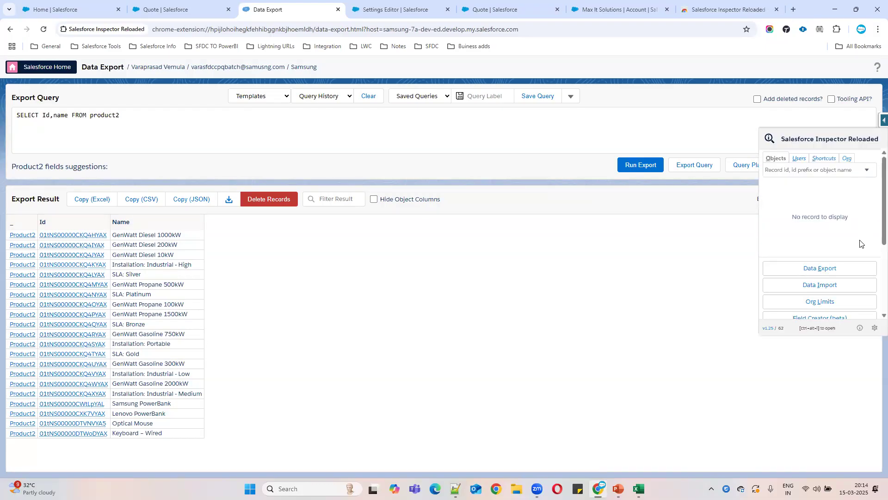
click(836, 286)
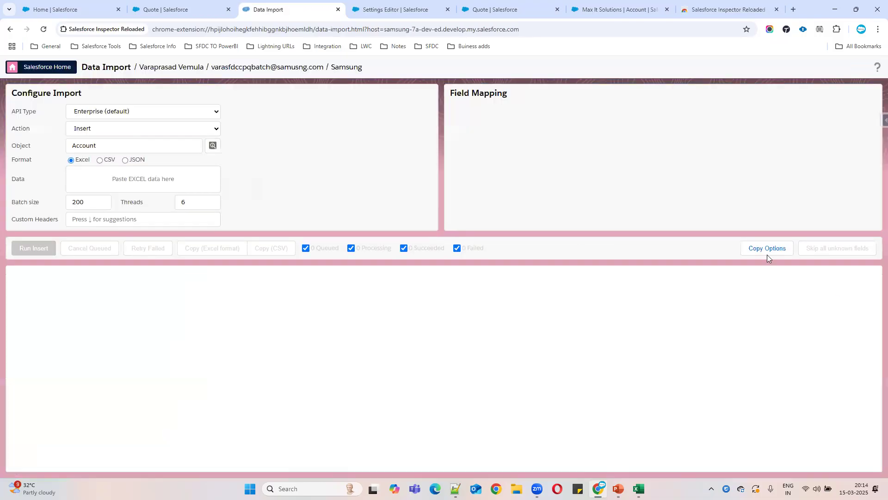
click(106, 129)
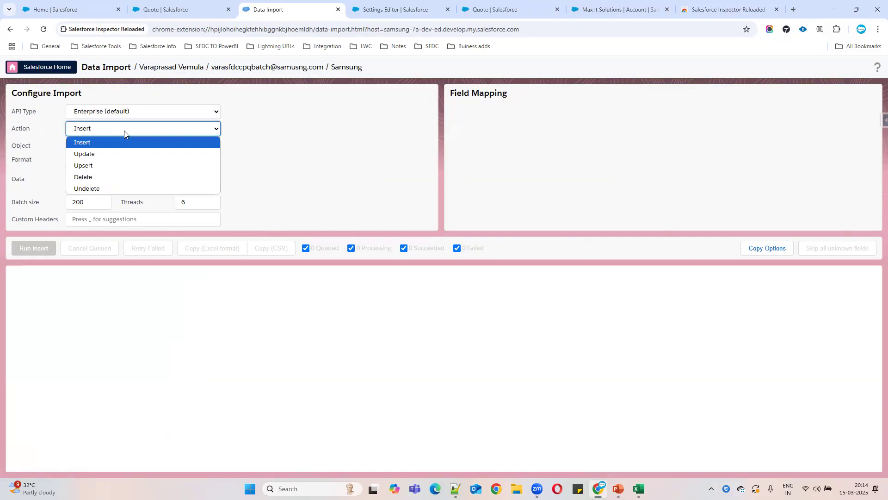
click(114, 178)
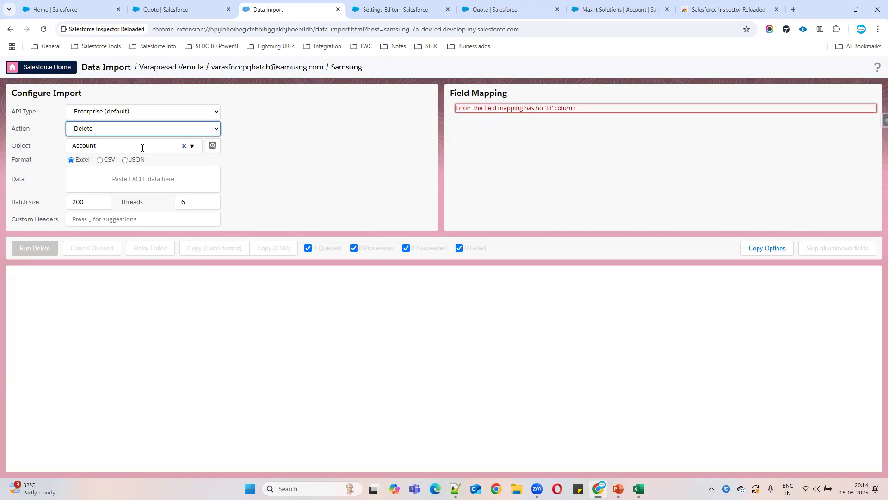
click(184, 146)
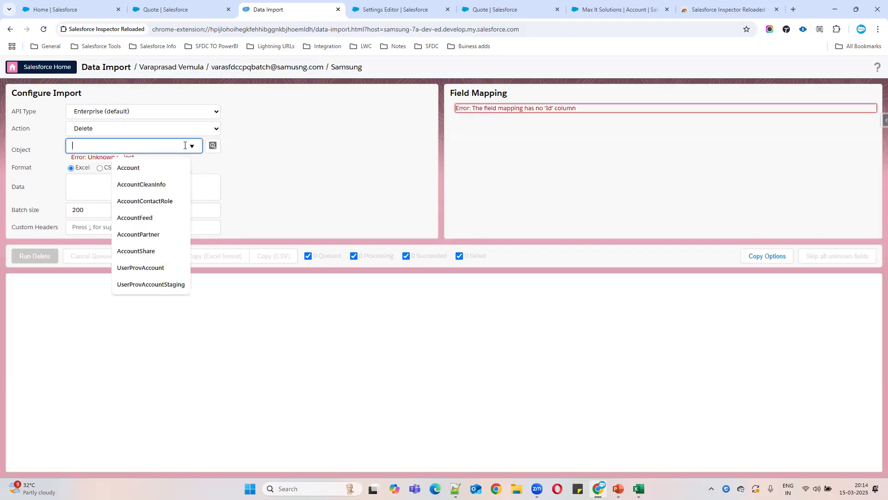
text(prod)
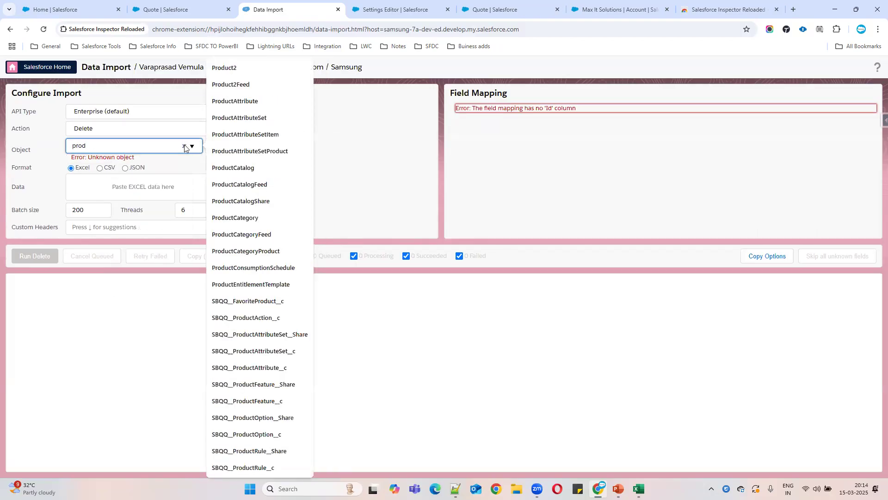
text(uct2)
click(147, 168)
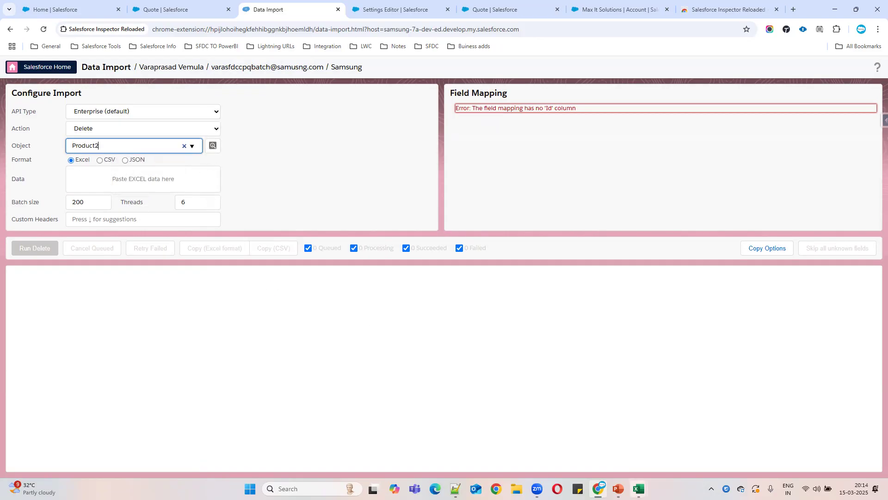
Step: Check the copied Id column in the Excel workbook and paste it as the Excel-format import data
mouse_move(639, 489)
click(678, 438)
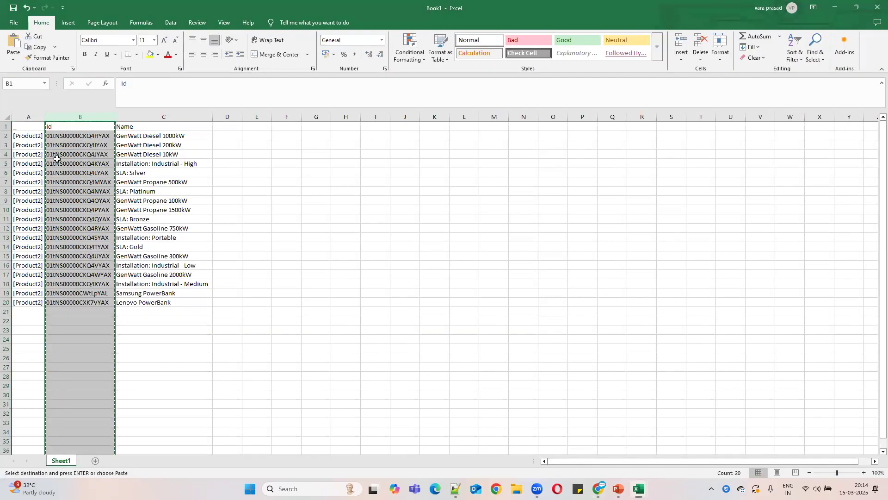
click(843, 4)
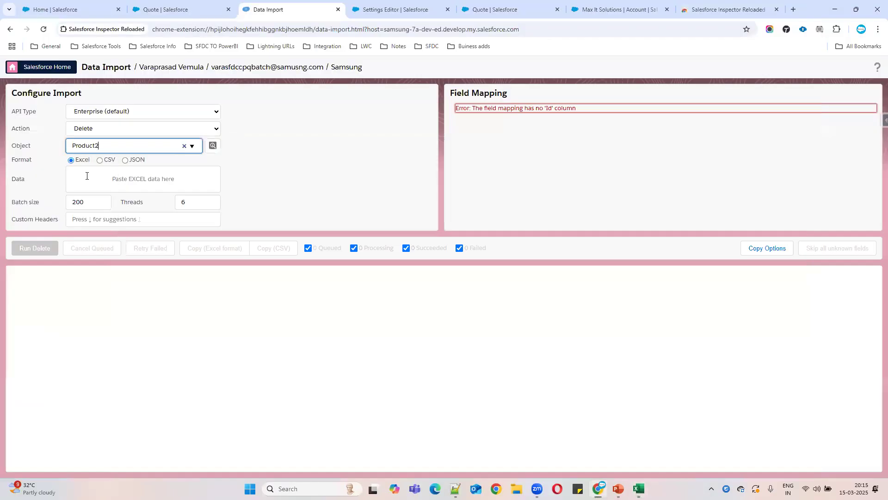
click(85, 176)
key(ctrl+v)
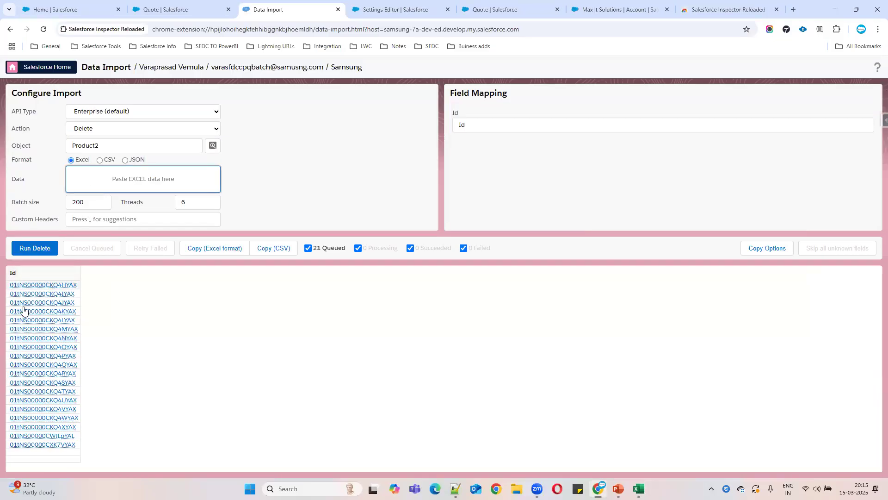
Step: Check that the Id column is mapped to the Id field, and run the confirmed deletion of the queued Product2 records
drag(27, 277, 3, 277)
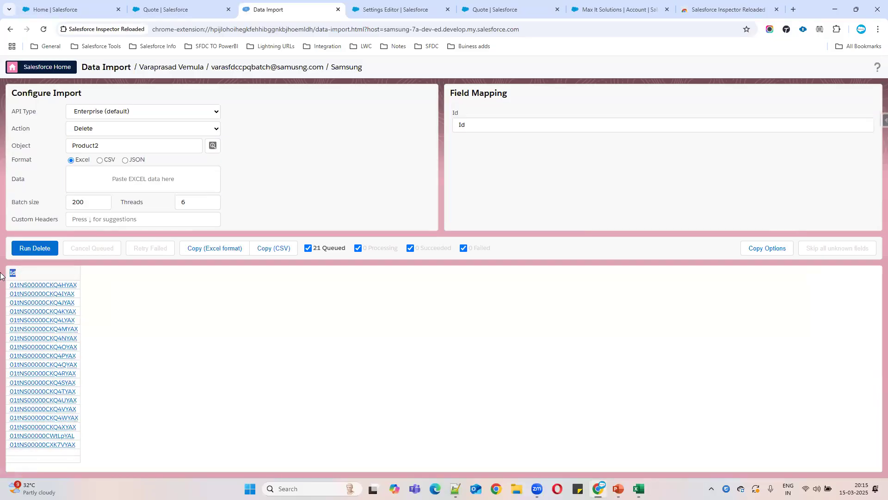
drag(455, 92, 457, 112)
click(456, 113)
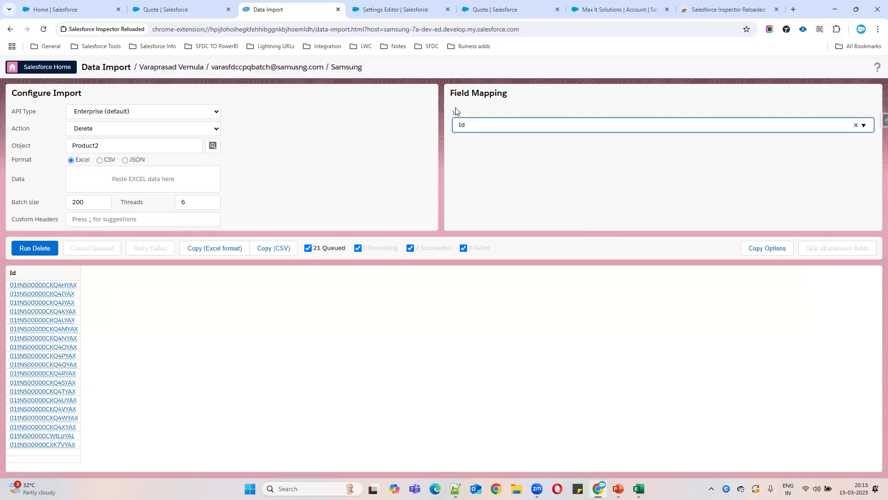
double_click(456, 113)
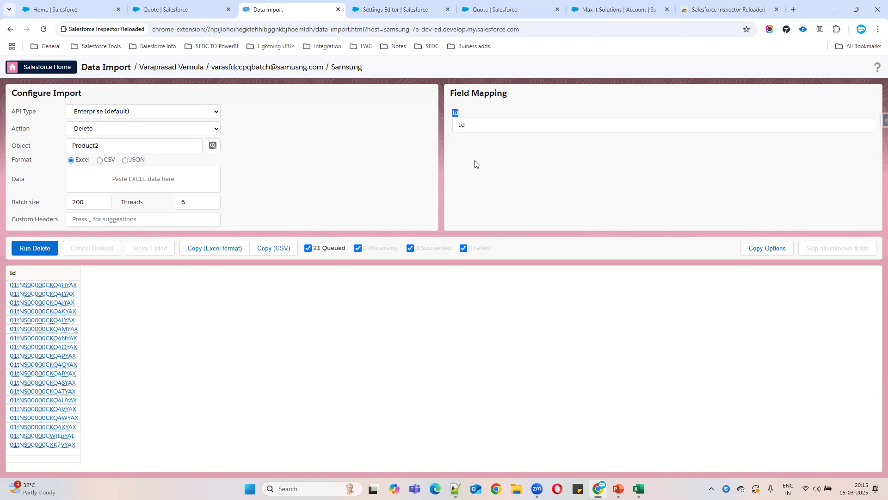
click(421, 332)
click(38, 249)
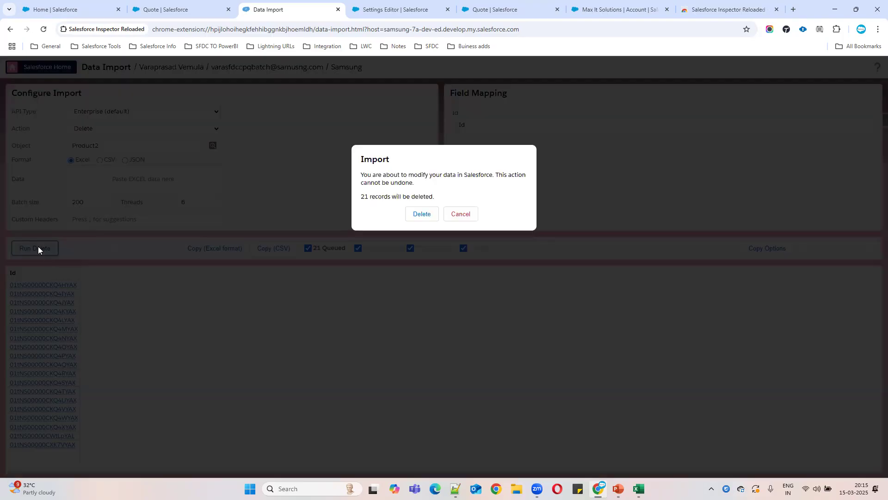
click(420, 214)
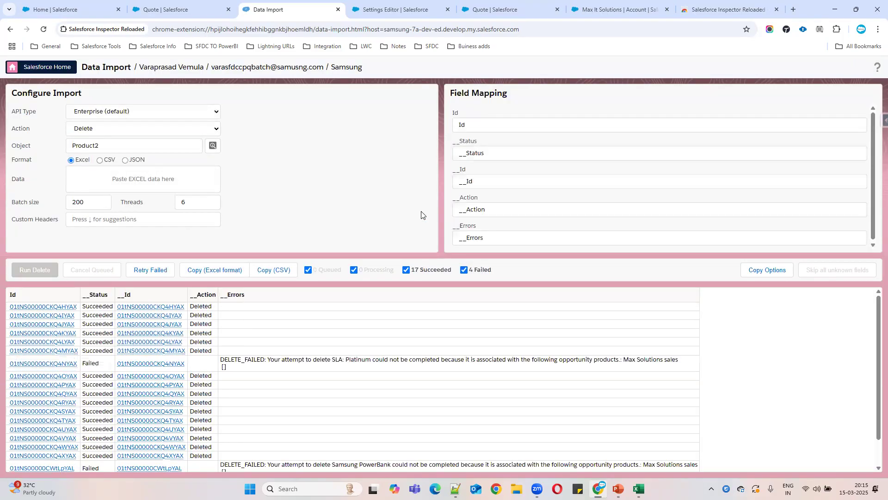
Step: Review the errors of the failed deletions and open the full product list of the Max Solutions sales opportunity
scroll(347, 345, down, 1)
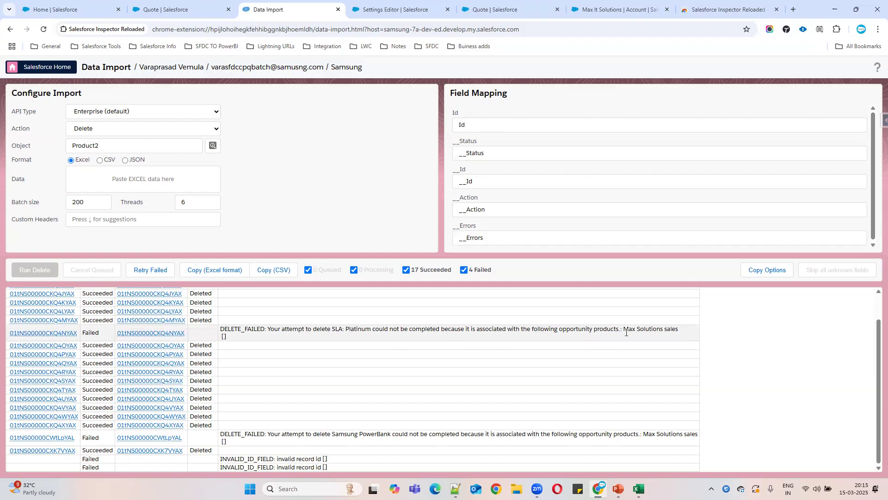
drag(625, 331, 689, 332)
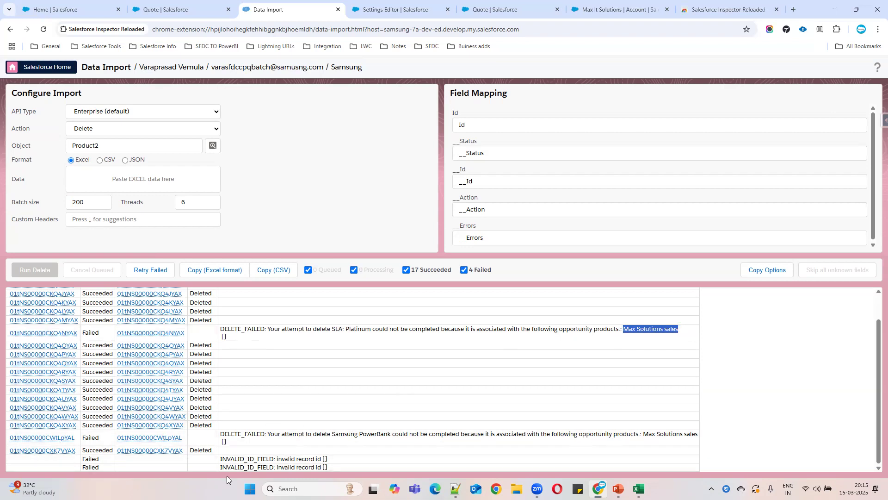
click(639, 489)
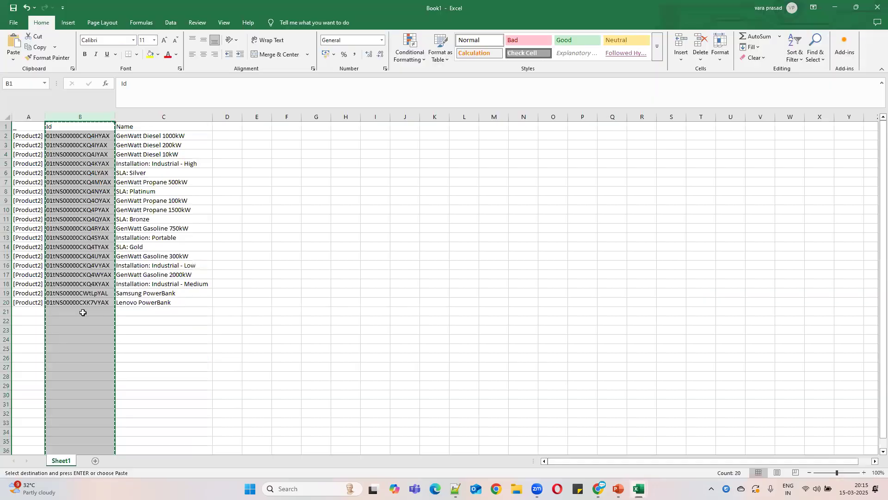
click(835, 8)
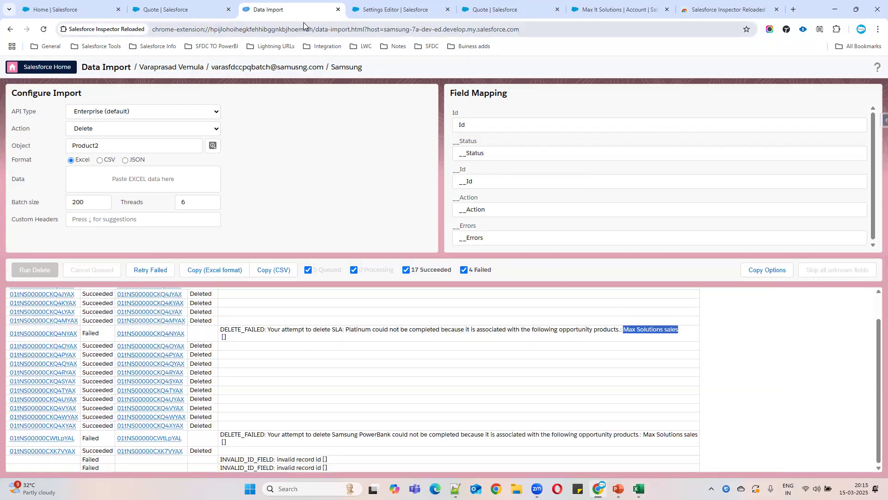
click(160, 9)
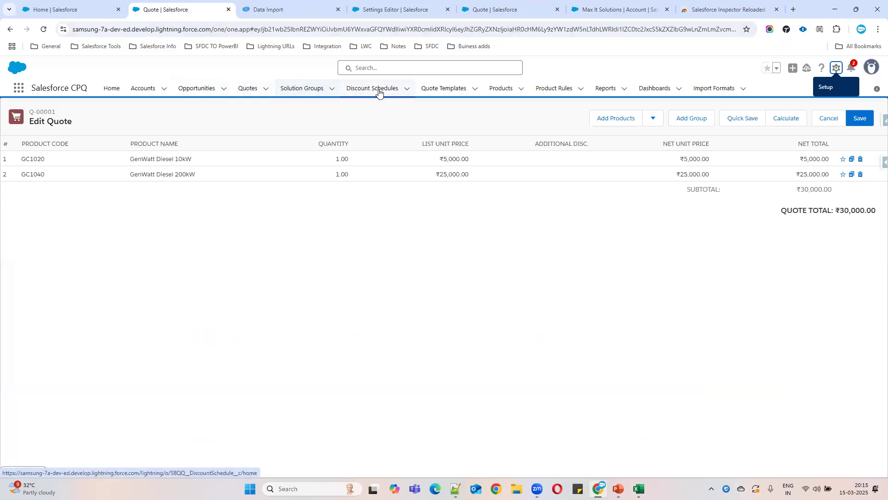
click(200, 91)
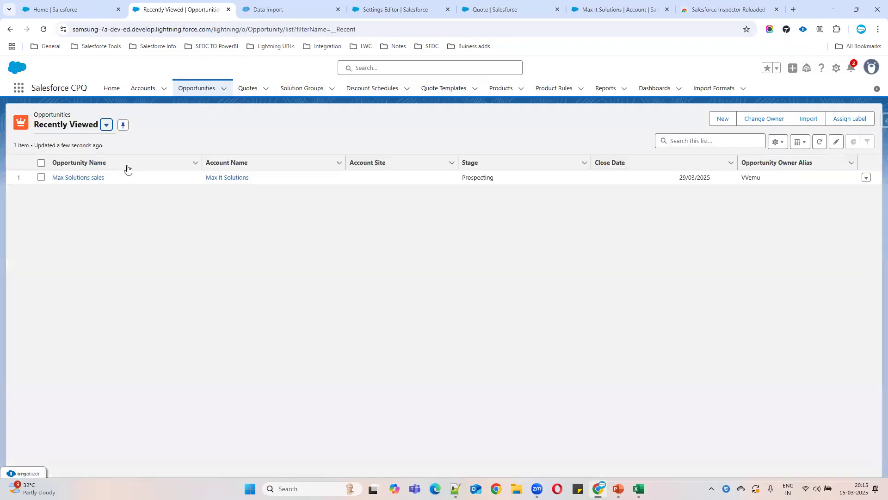
click(87, 178)
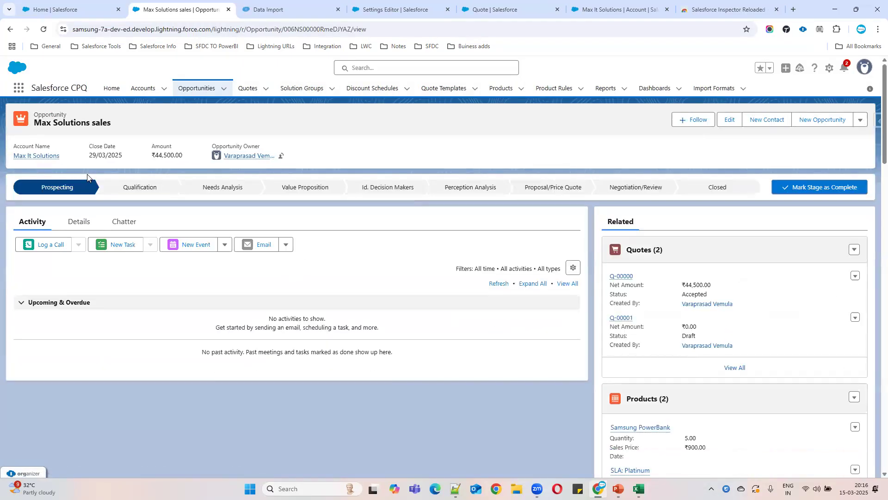
scroll(750, 418, down, 1)
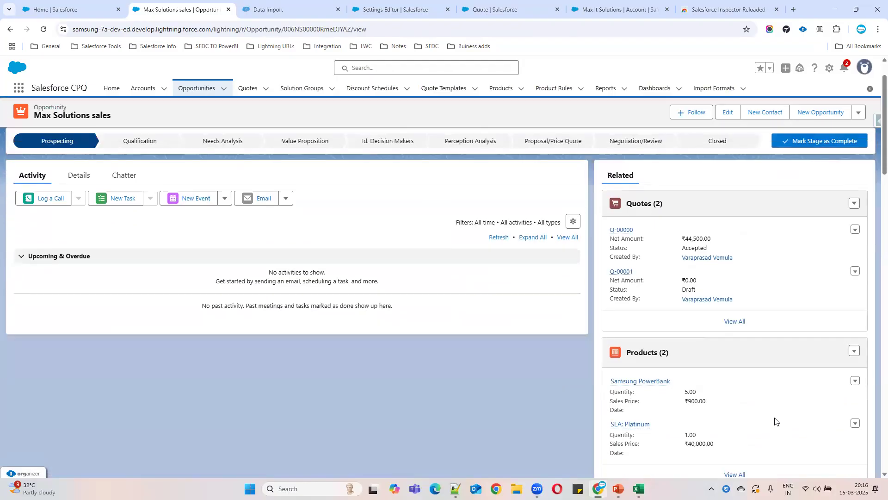
click(735, 474)
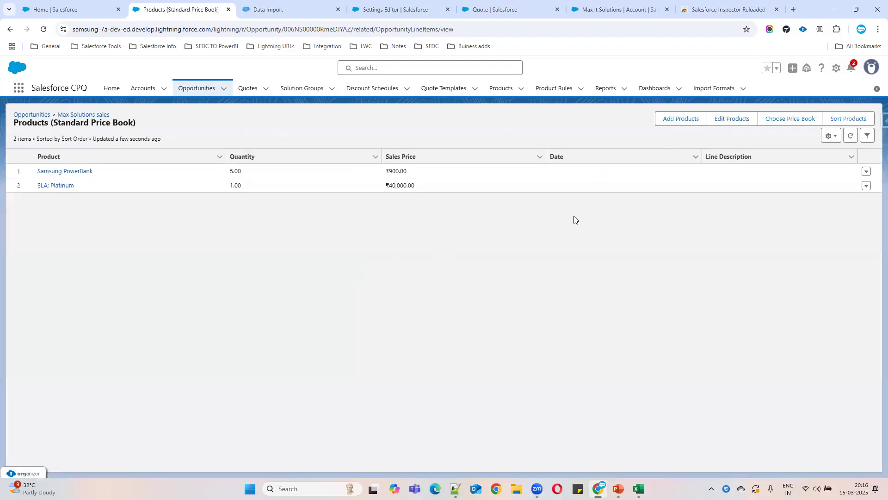
Step: Delete the SLA: Platinum and Samsung PowerBank products from the Max Solutions sales opportunity
click(867, 185)
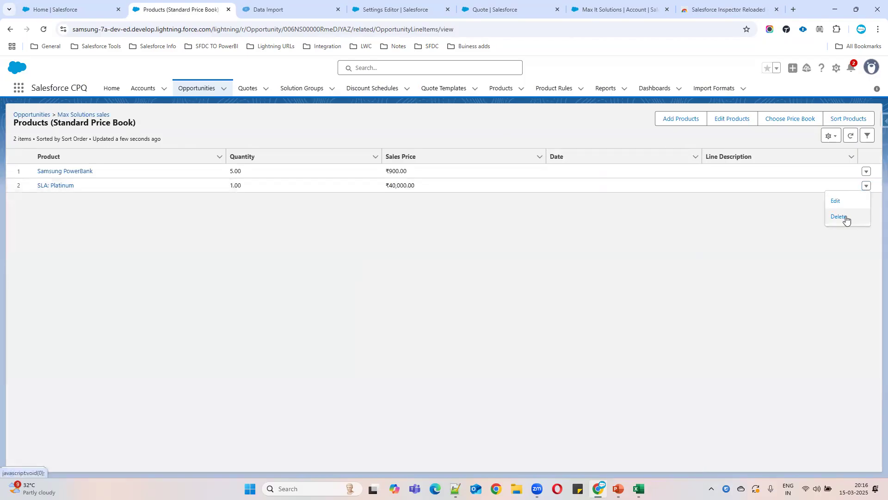
click(842, 216)
click(558, 286)
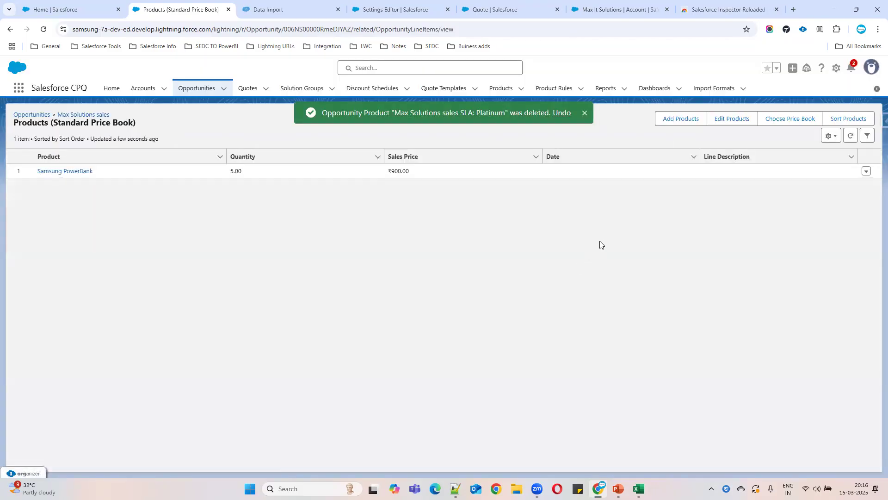
click(867, 171)
click(841, 201)
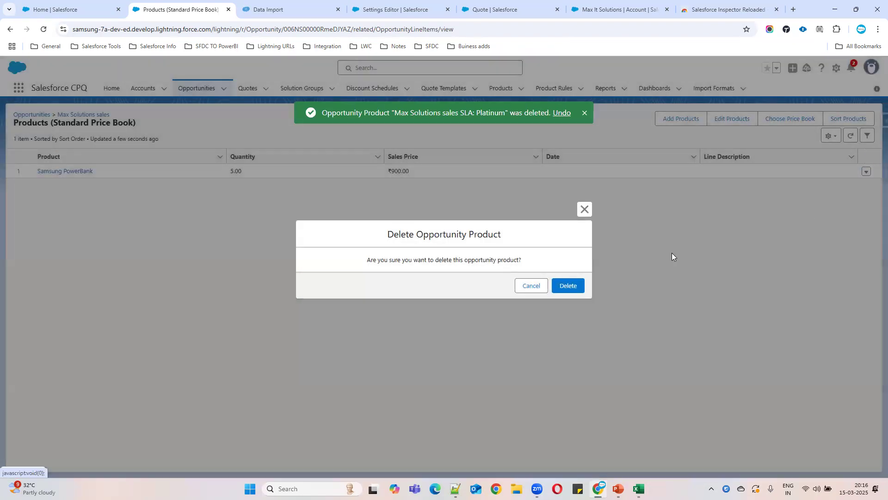
click(565, 286)
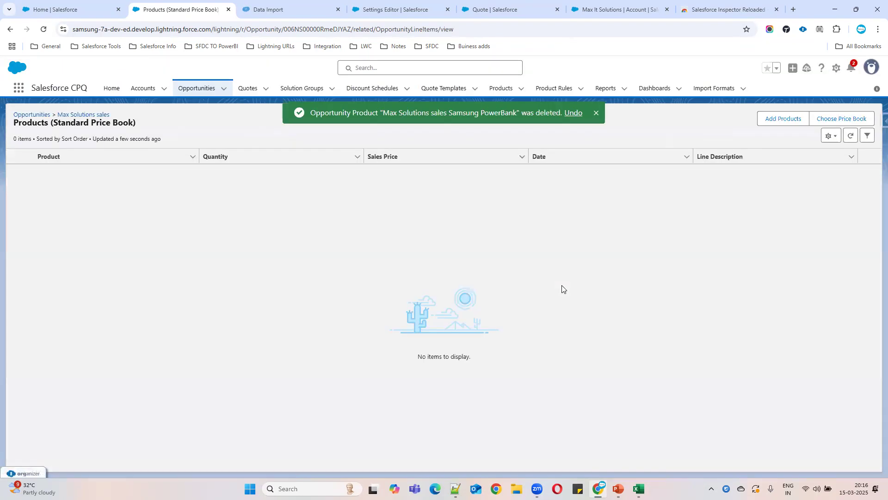
Step: Requeue the failed Product2 records on the Data Import page, run the deletion again and review the results
click(283, 7)
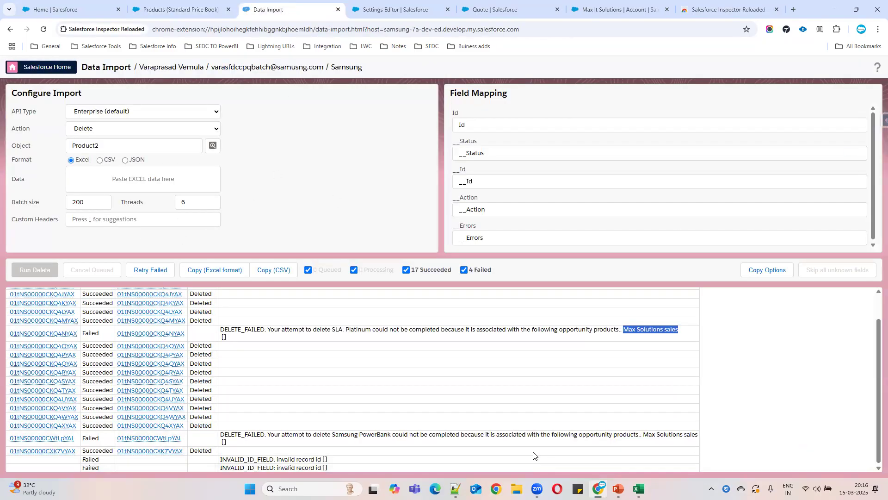
click(145, 272)
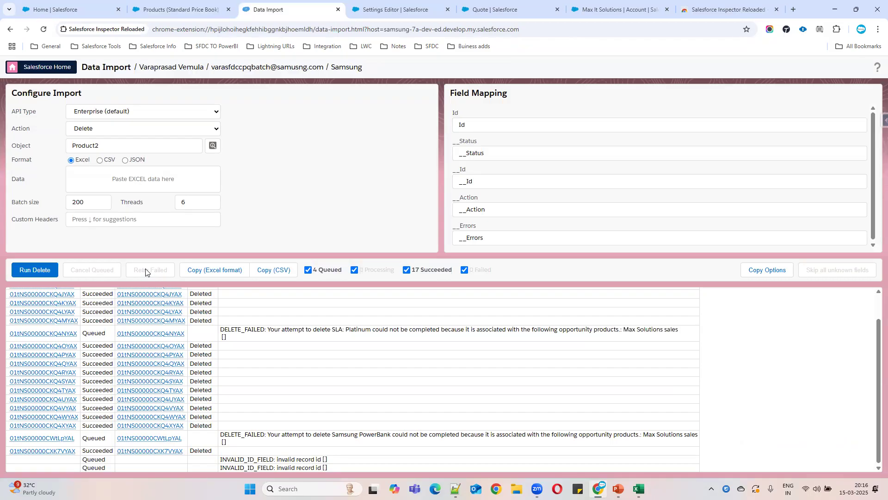
click(35, 270)
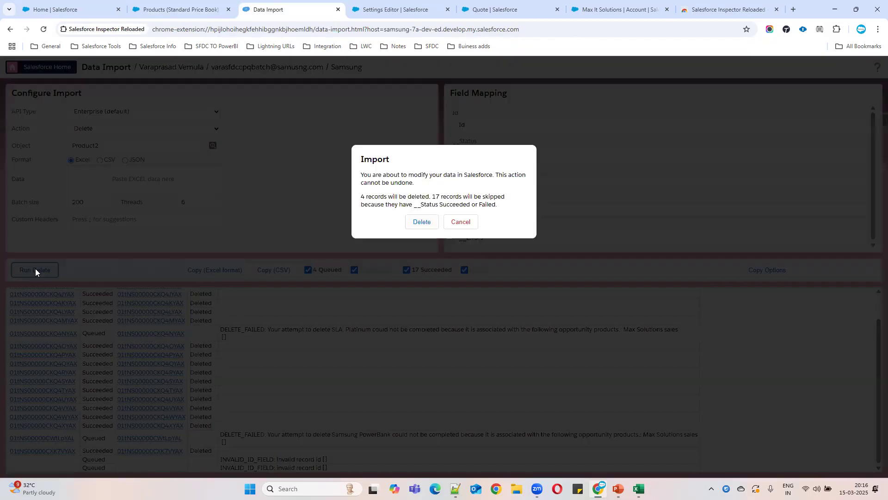
click(422, 222)
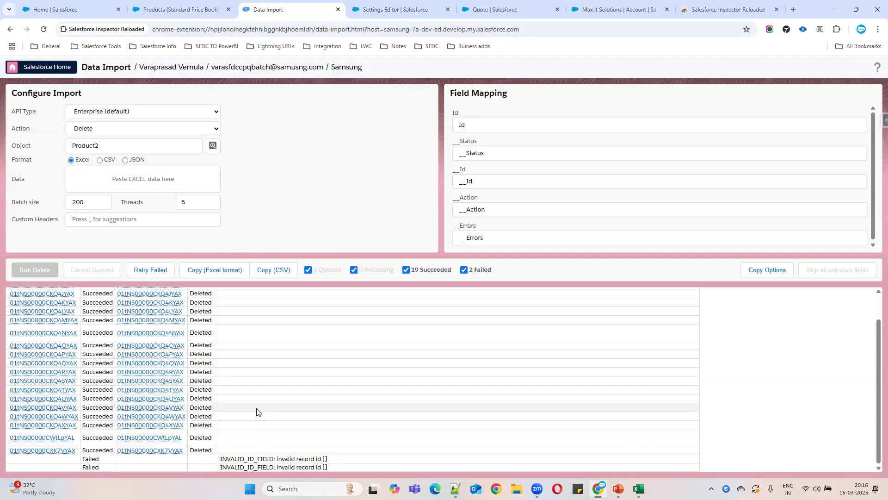
scroll(244, 382, up, 2)
scroll(244, 361, down, 2)
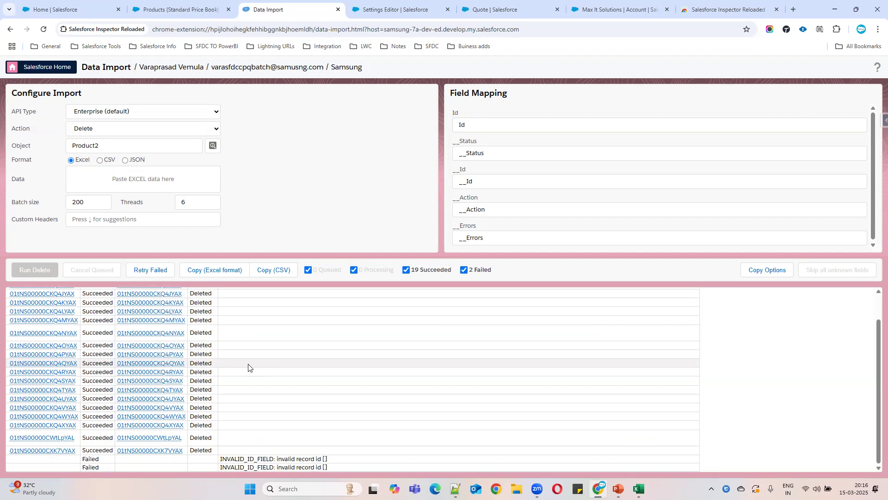
scroll(159, 367, up, 1)
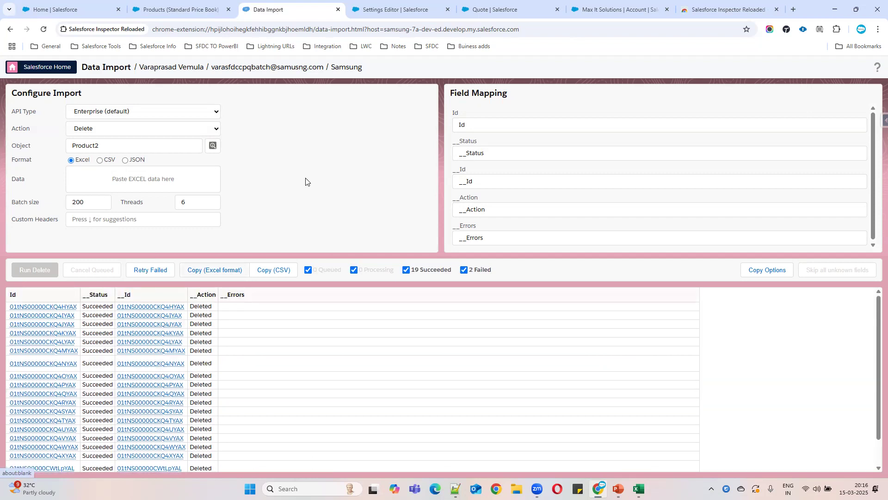
Step: Reload the quote's product selection and add the Optical Mouse and Keyboard – Wired products to the quote
click(394, 10)
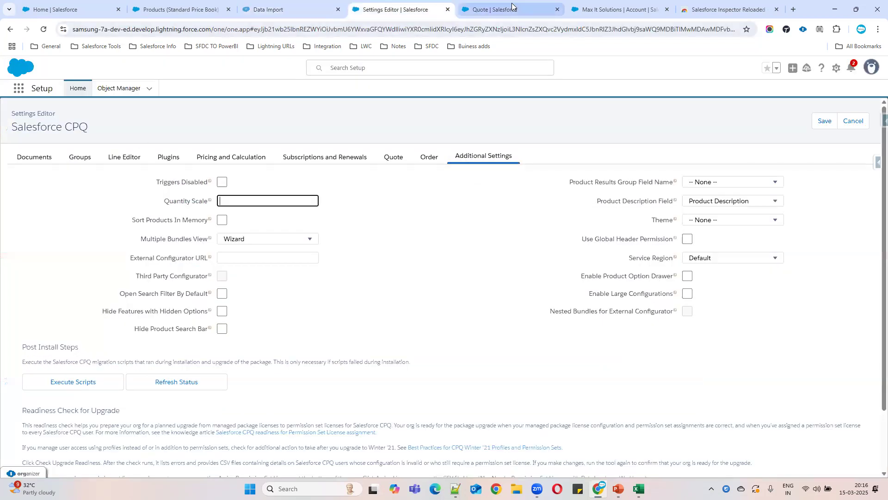
click(468, 10)
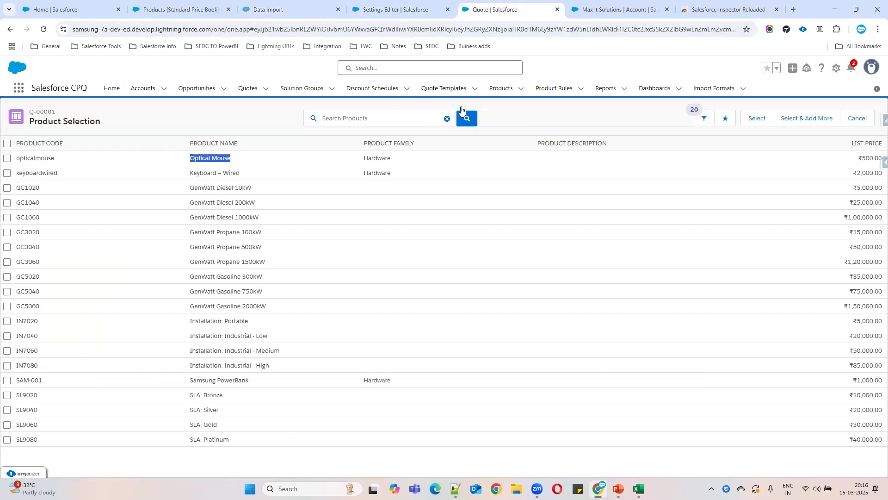
click(44, 31)
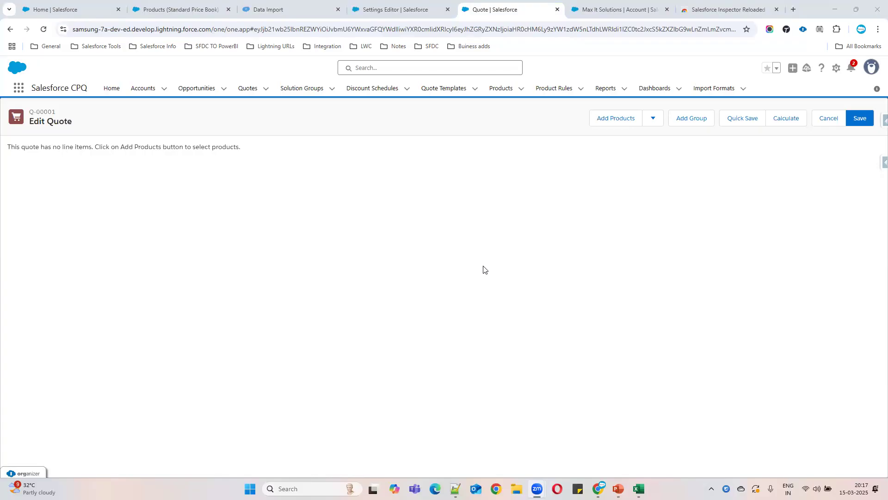
click(606, 122)
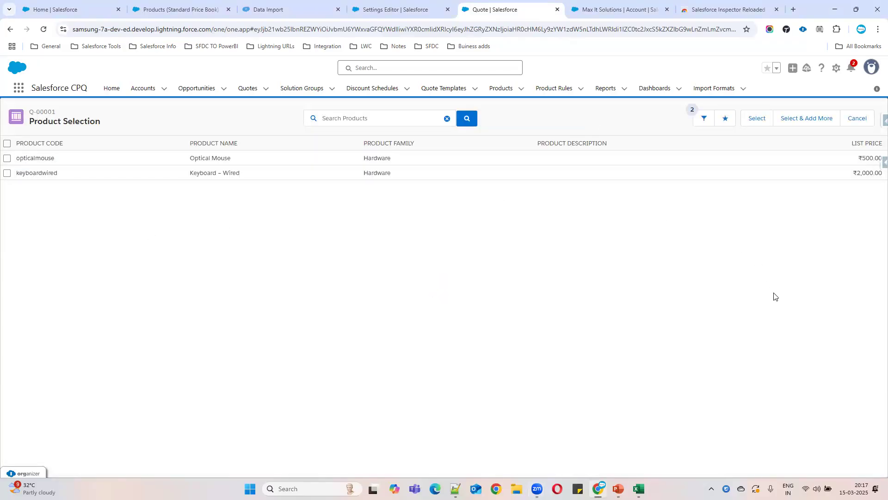
click(7, 157)
click(7, 173)
click(757, 118)
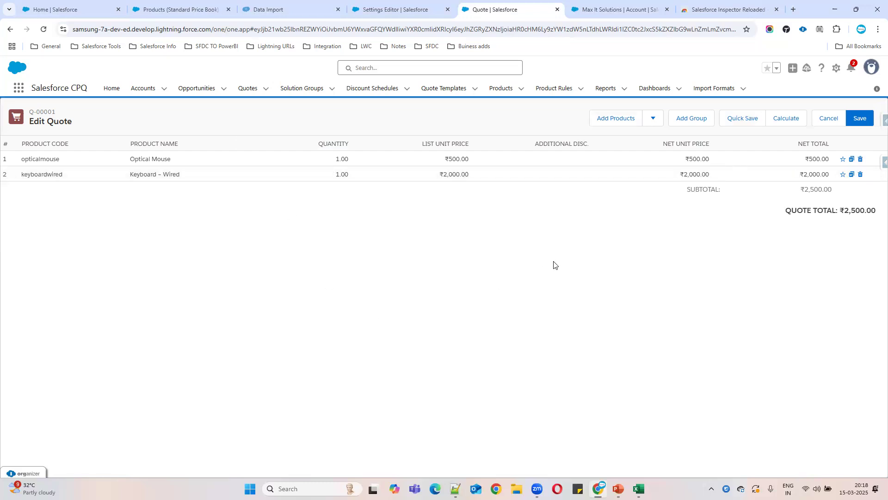
Step: Switch to the PowerPoint presentation and review the Pricebook and Pricebook Entry and Multicurrency slides
click(618, 489)
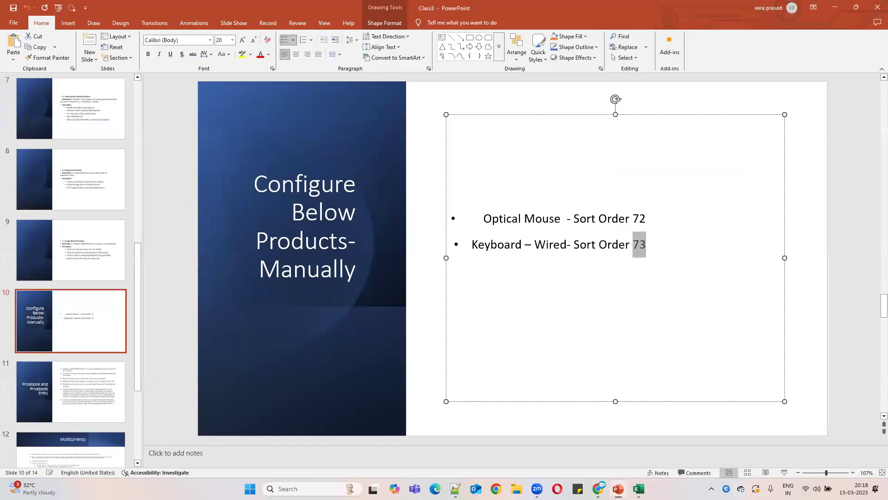
click(85, 375)
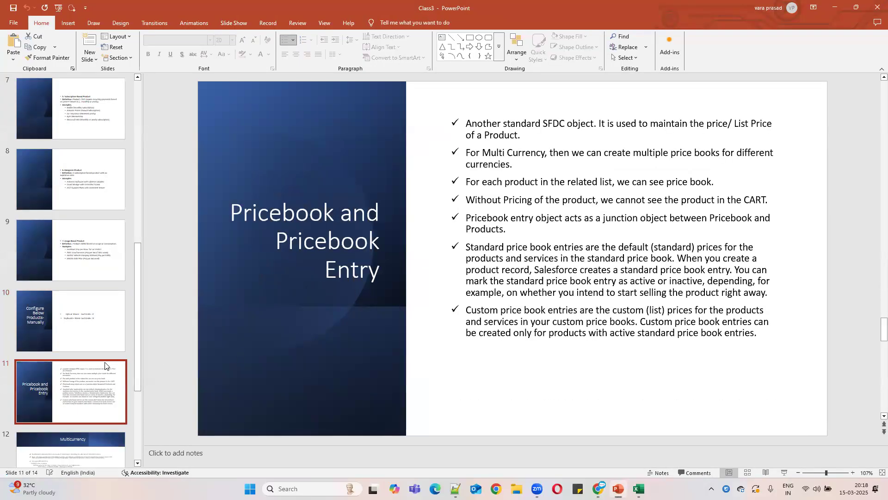
scroll(103, 305, down, 2)
scroll(104, 305, down, 1)
click(97, 340)
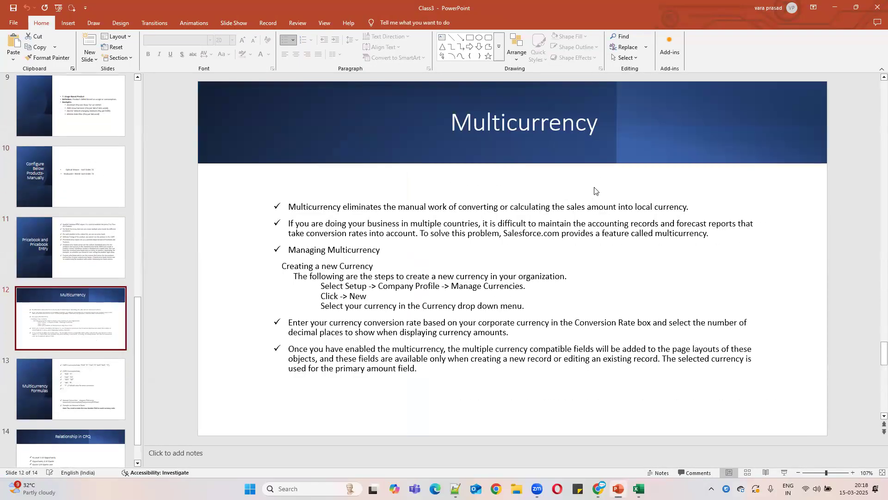
click(835, 8)
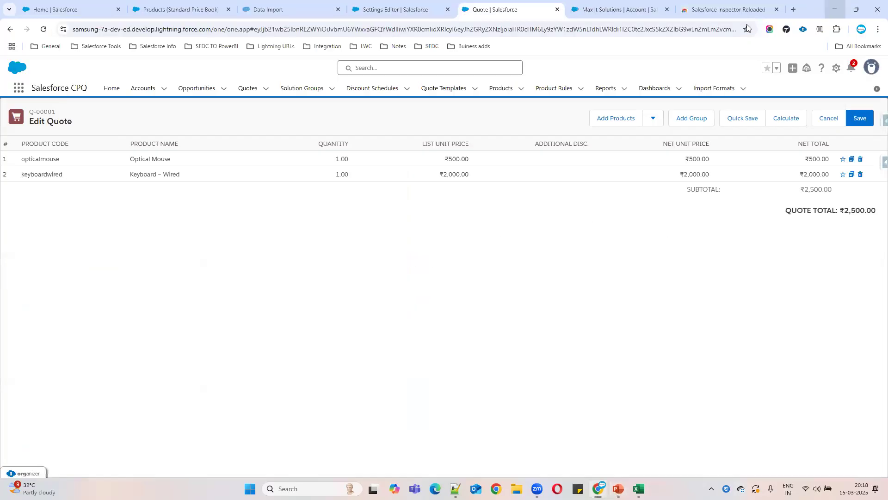
Step: Open Salesforce Setup from the home page, search for "Company" and open the Company Information page
click(54, 9)
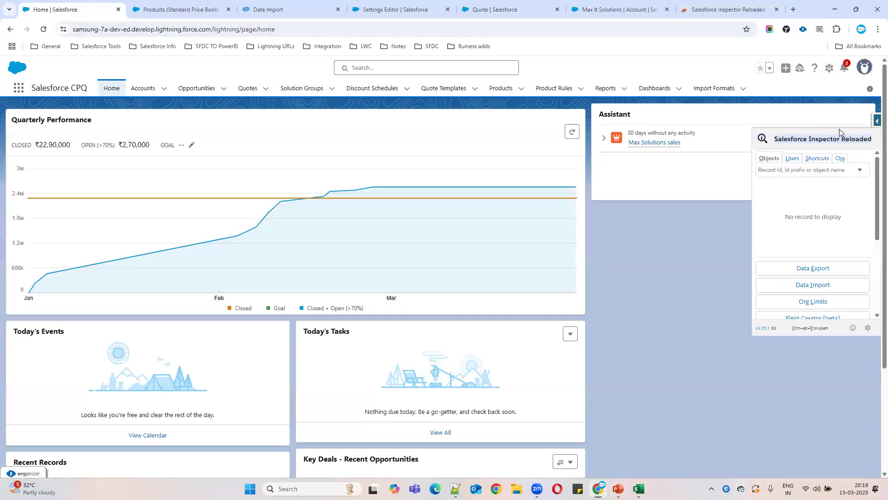
click(828, 70)
click(797, 107)
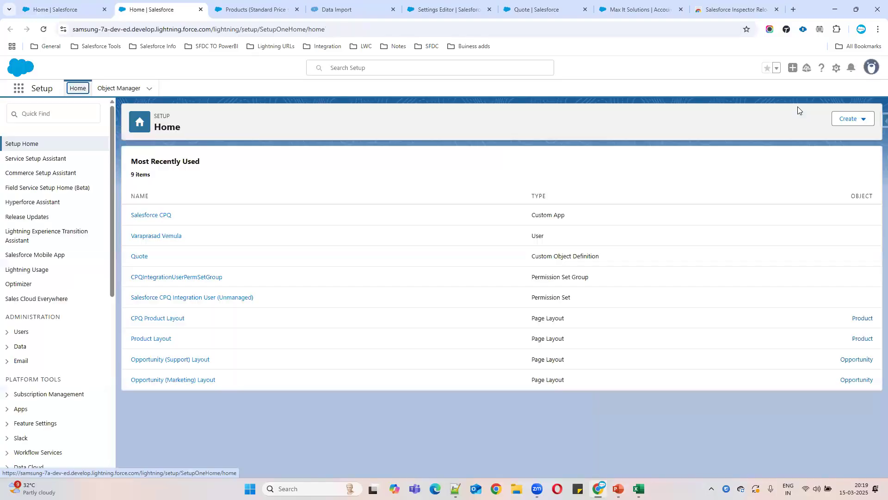
click(25, 118)
text(Company)
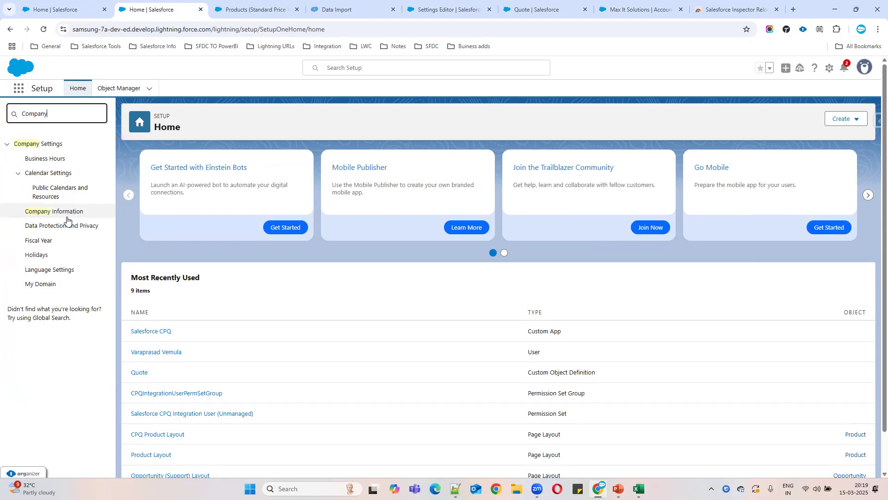
click(38, 213)
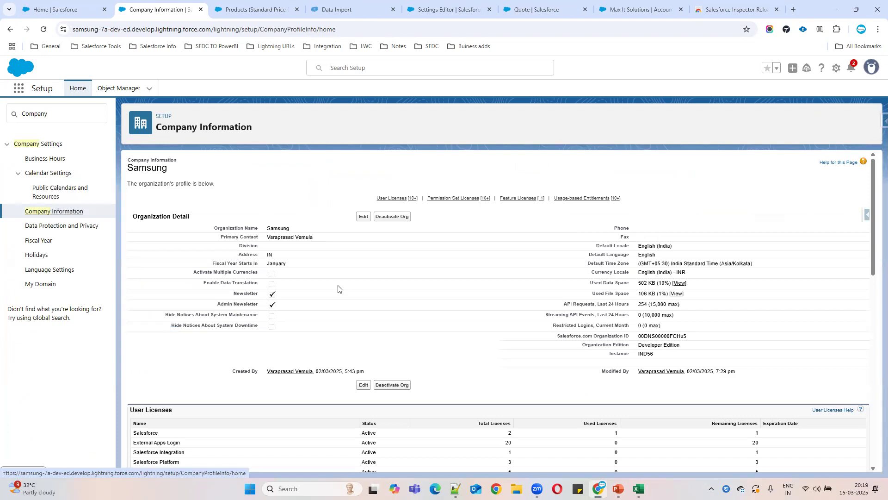
Step: Examine the organization's locale and currency details, user, permission set and feature licenses, and usage-based entitlements
double_click(269, 255)
drag(425, 259, 758, 298)
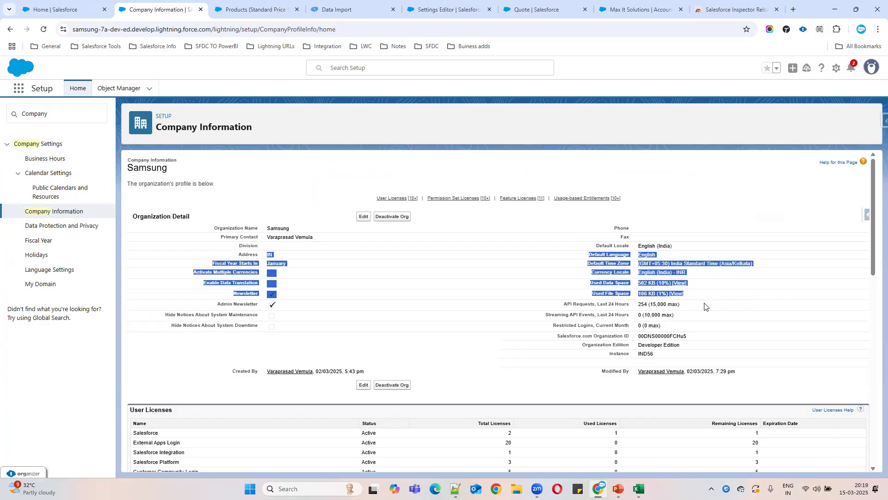
scroll(412, 322, down, 2)
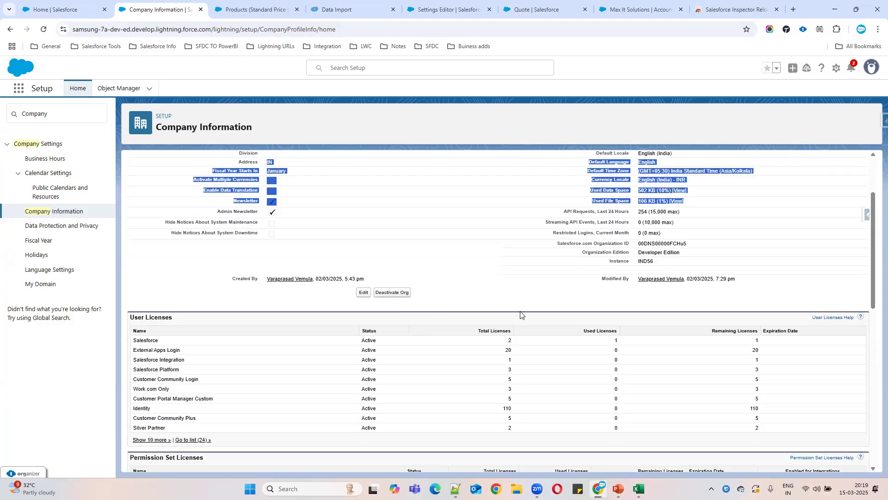
drag(592, 273, 686, 272)
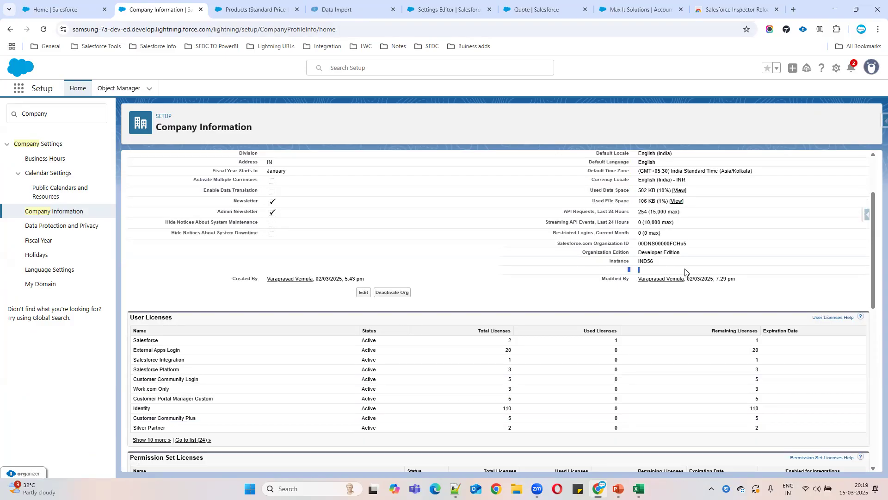
scroll(549, 327, down, 4)
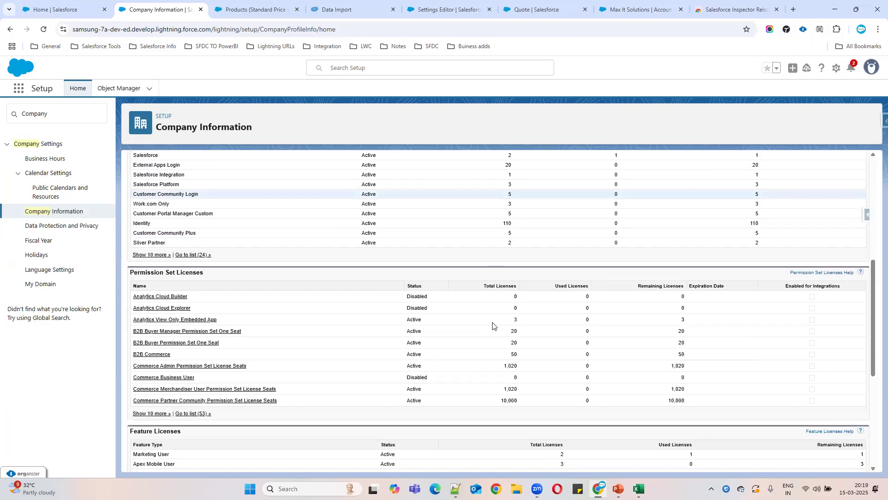
scroll(492, 326, down, 1)
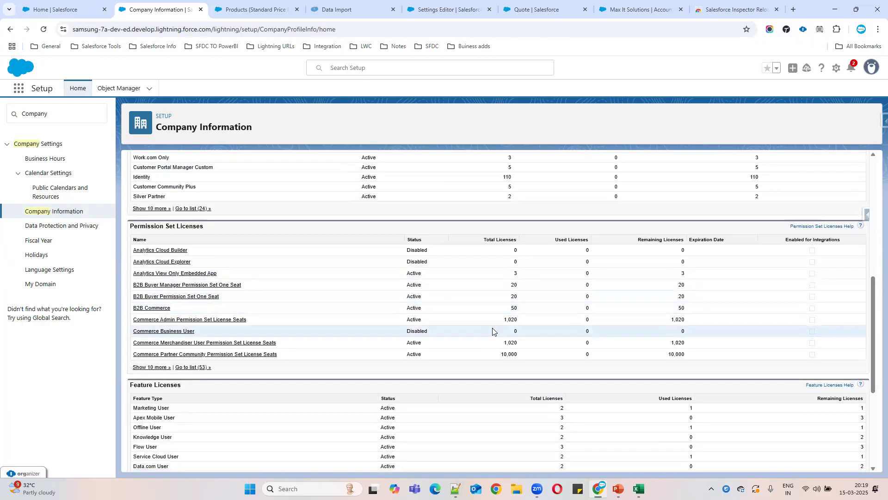
scroll(493, 331, down, 4)
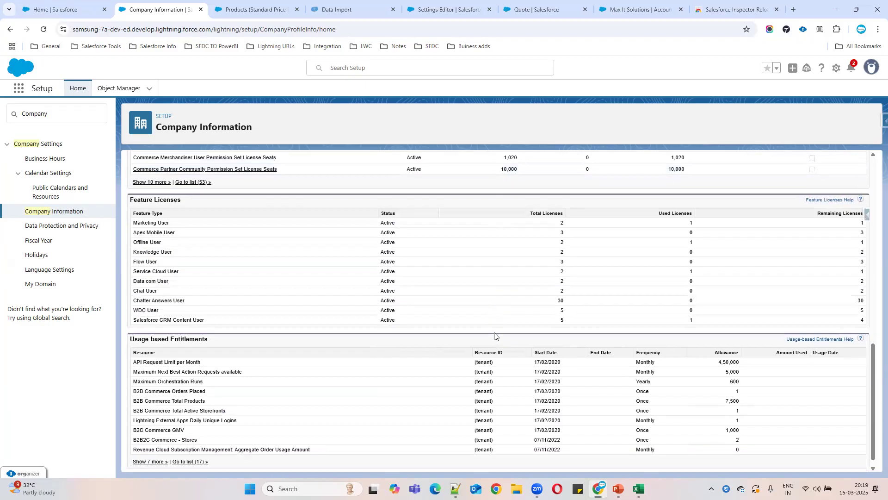
scroll(483, 336, down, 1)
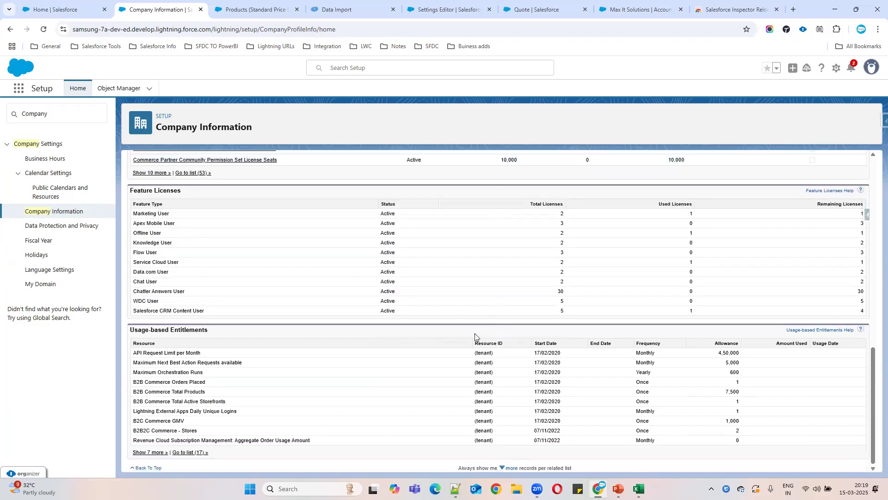
scroll(475, 336, up, 3)
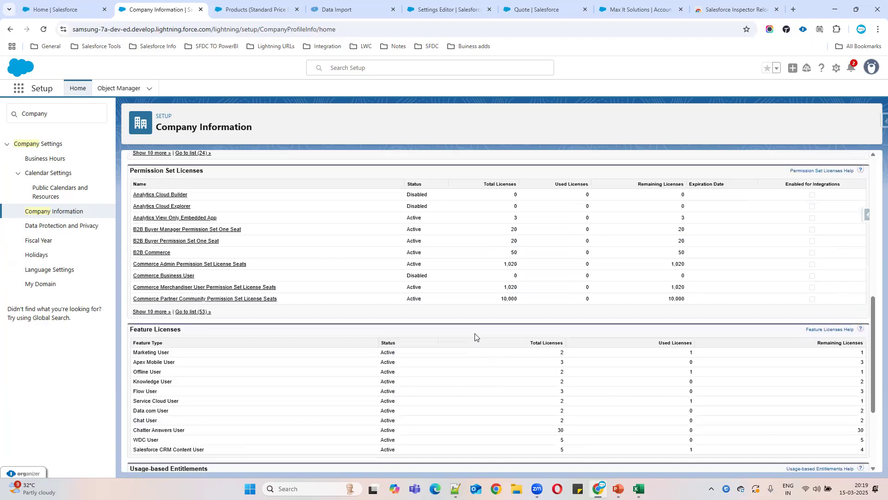
scroll(475, 336, up, 2)
scroll(475, 336, up, 6)
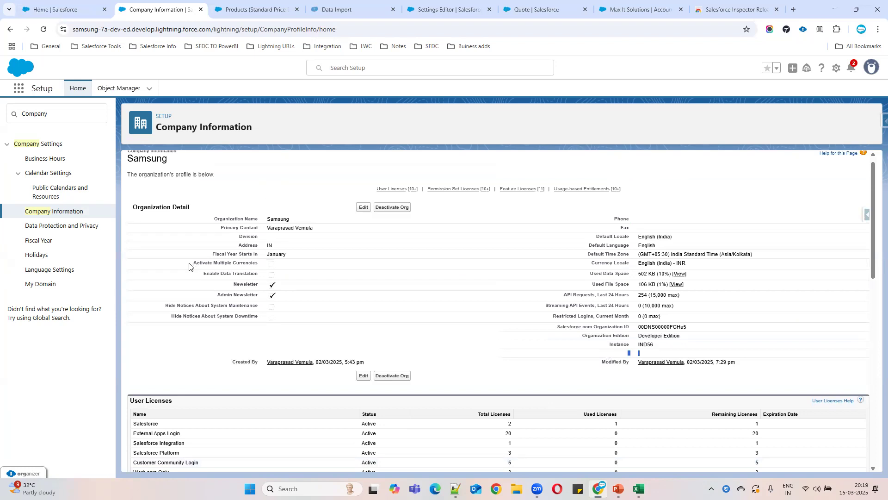
Step: Check the Activate Multiple Currencies setting in the organization details and open the organization profile for editing
drag(189, 265, 361, 272)
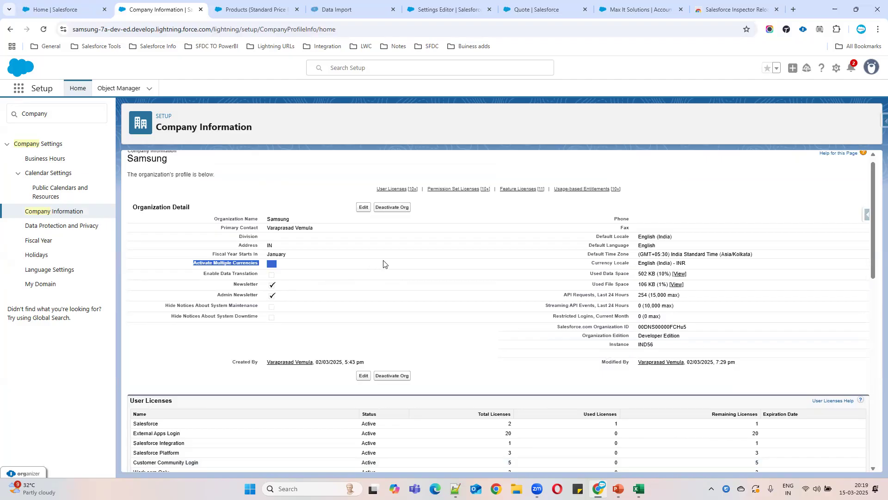
click(204, 270)
drag(191, 266, 309, 267)
click(363, 207)
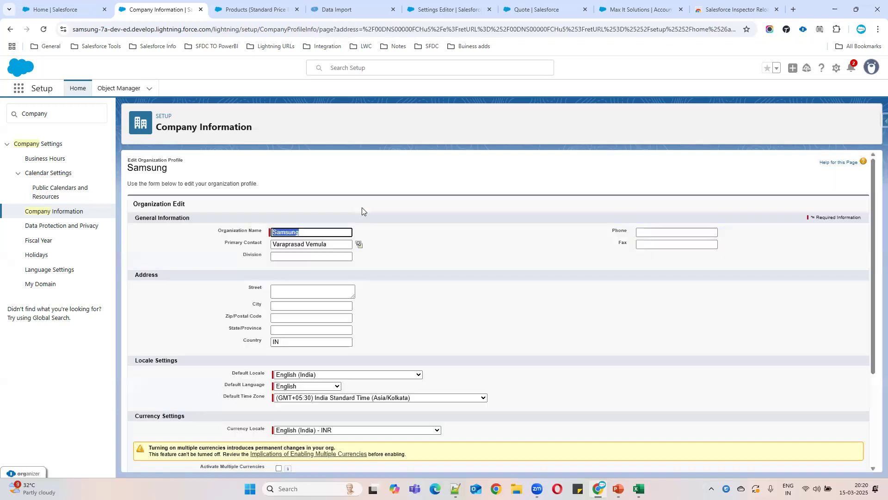
Step: Read the Currency Settings warning about the effects of activating multiple currencies
scroll(471, 259, down, 2)
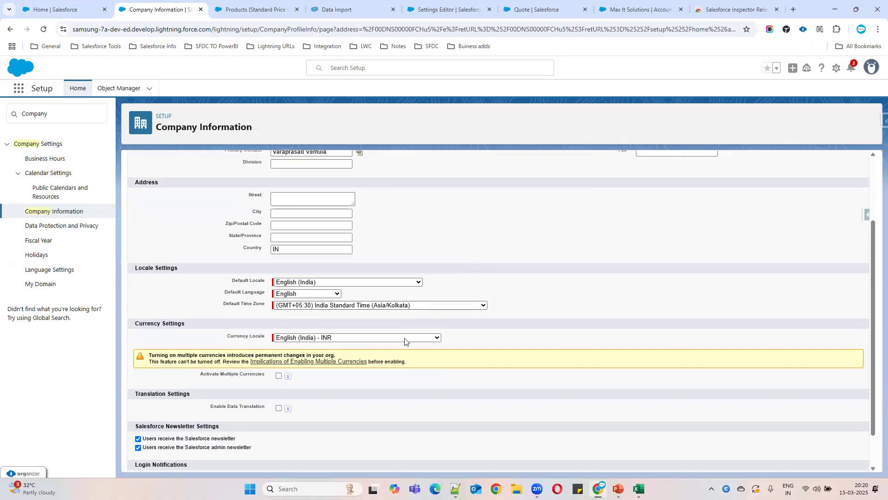
mouse_move(290, 377)
drag(336, 354, 144, 356)
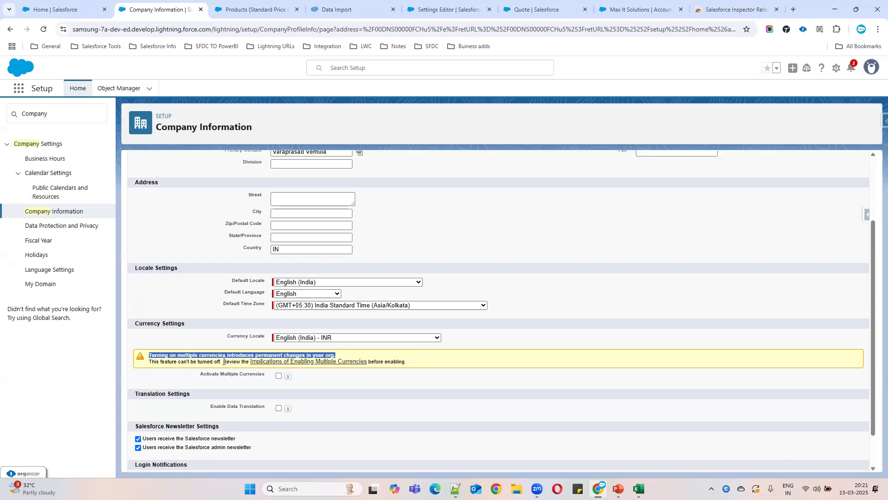
drag(223, 361, 133, 363)
click(183, 343)
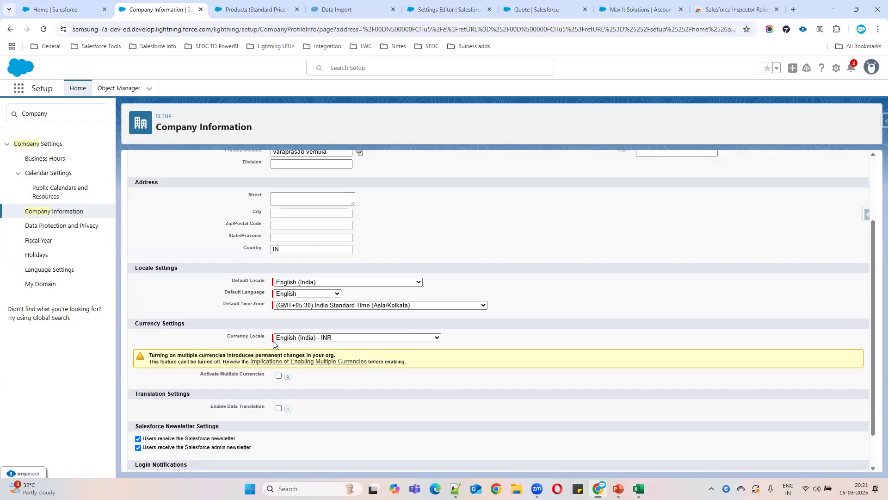
Step: Examine the Currency Locale options from the first entries through to the locales beginning with U
click(325, 338)
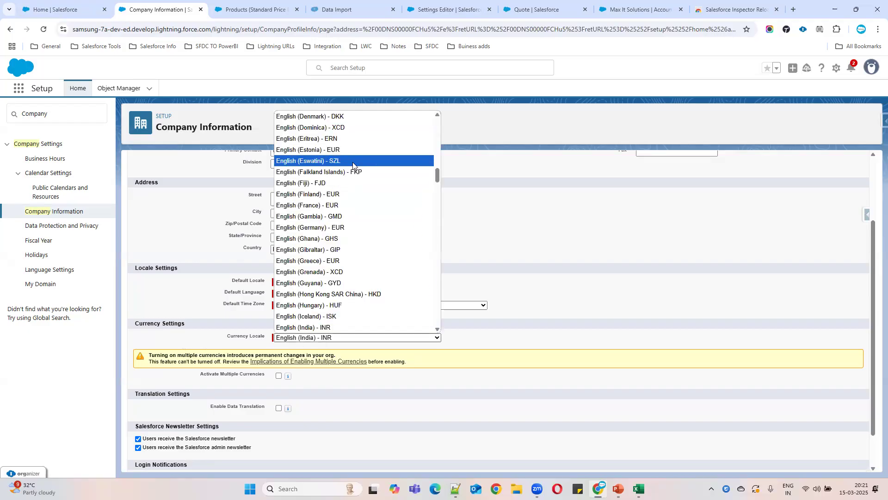
scroll(357, 155, up, 2)
scroll(368, 189, up, 8)
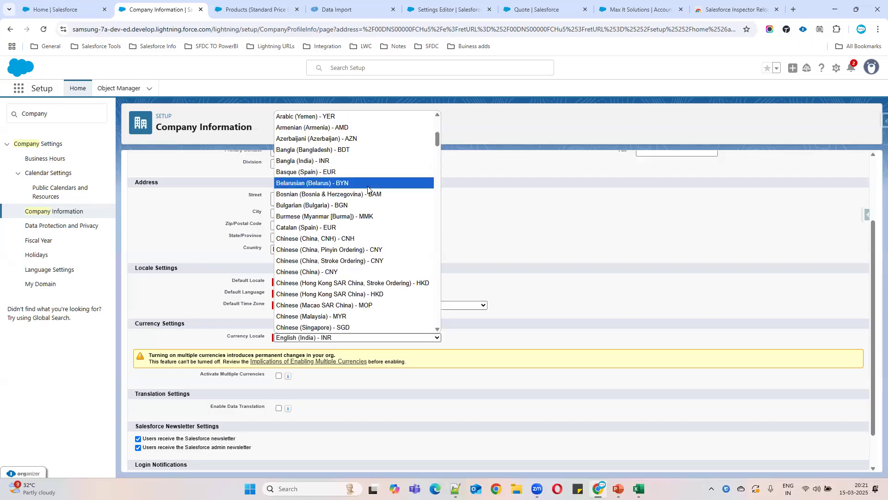
scroll(368, 191, up, 5)
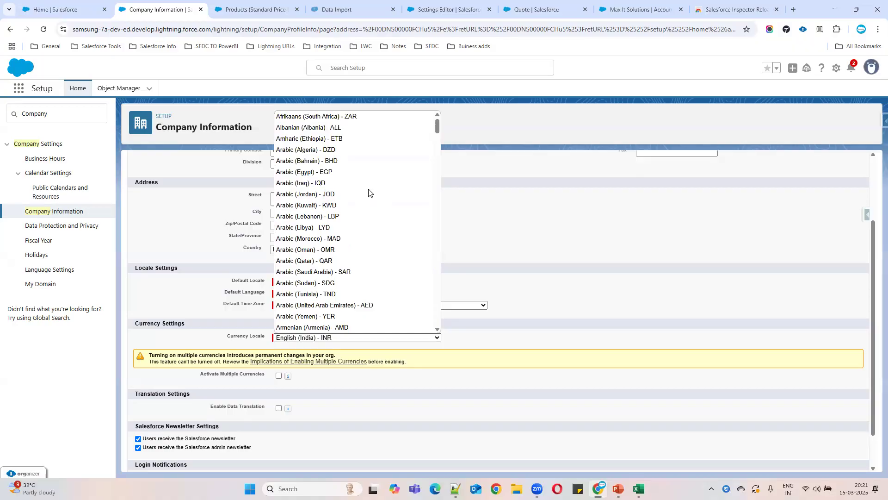
scroll(369, 192, down, 20)
scroll(384, 231, down, 20)
scroll(387, 250, down, 10)
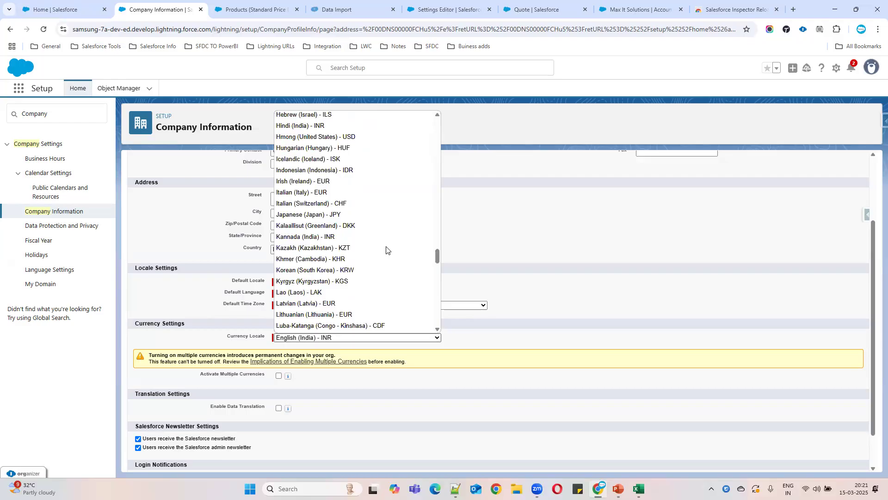
key(u)
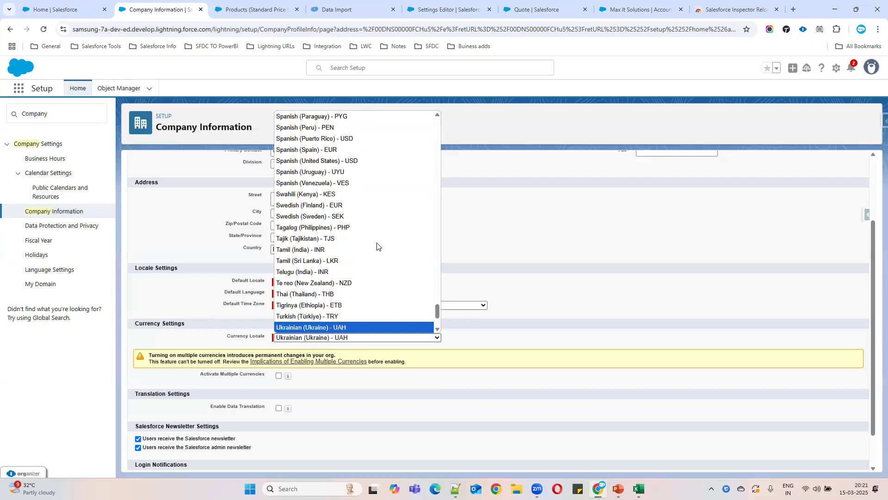
scroll(384, 250, down, 3)
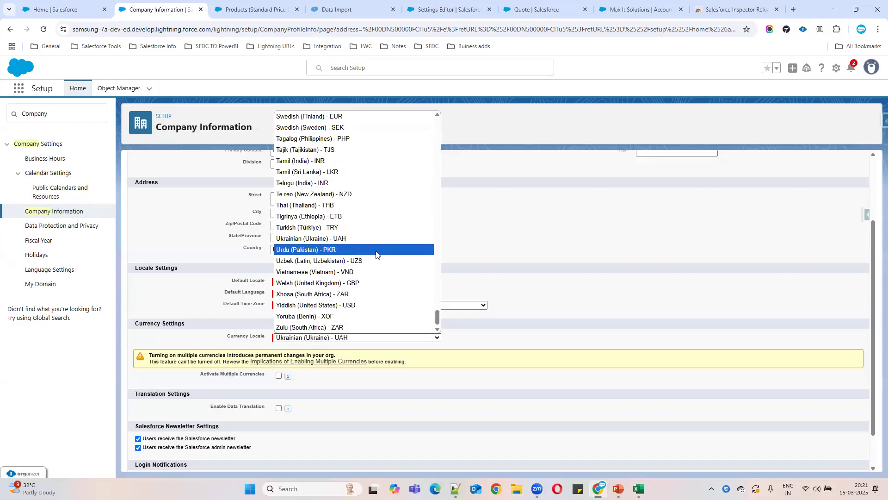
Step: Review the English, Arabic and other country variants offered for the Currency Locale and their currency codes
scroll(377, 254, up, 6)
scroll(379, 257, up, 10)
scroll(379, 257, up, 12)
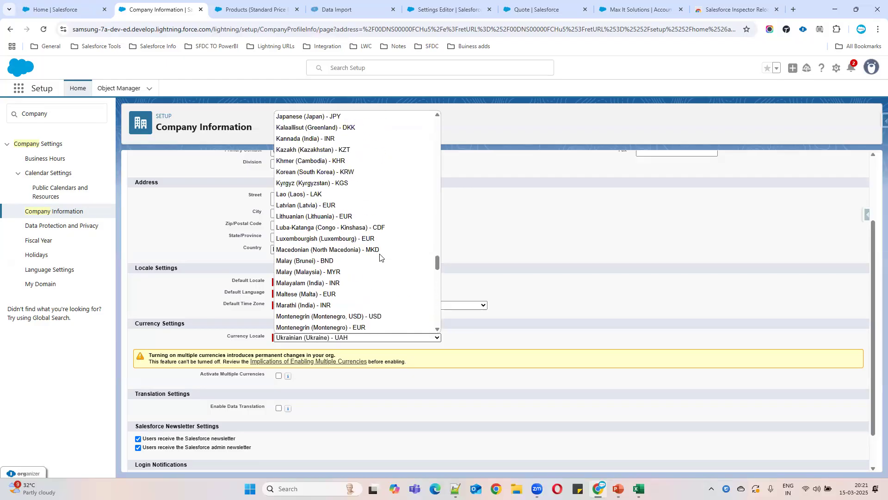
scroll(380, 257, up, 20)
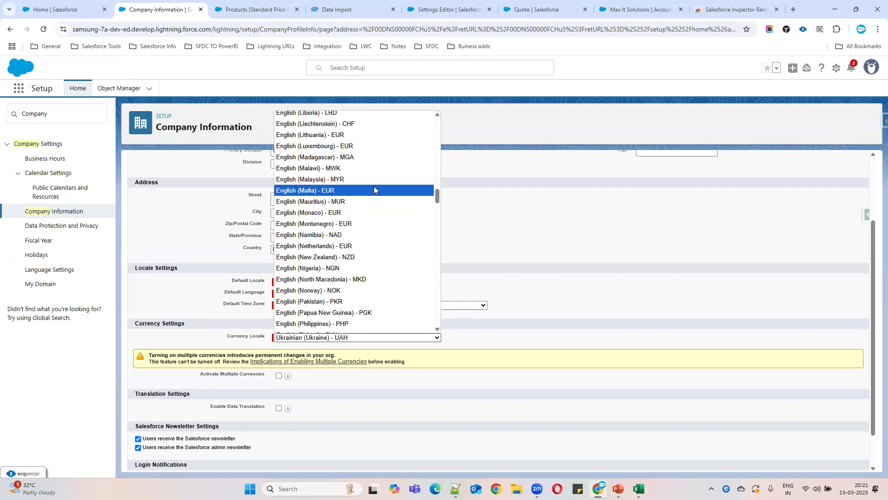
scroll(401, 216, up, 3)
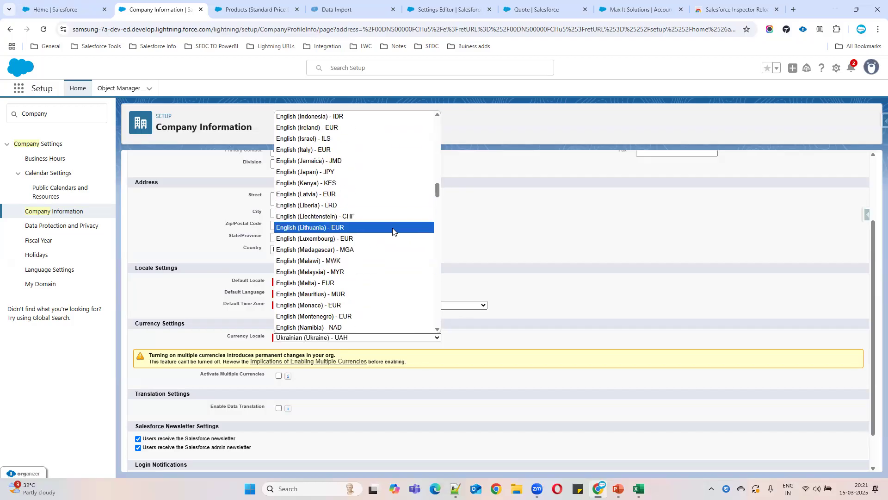
scroll(388, 234, up, 3)
scroll(388, 237, up, 4)
scroll(389, 238, up, 1)
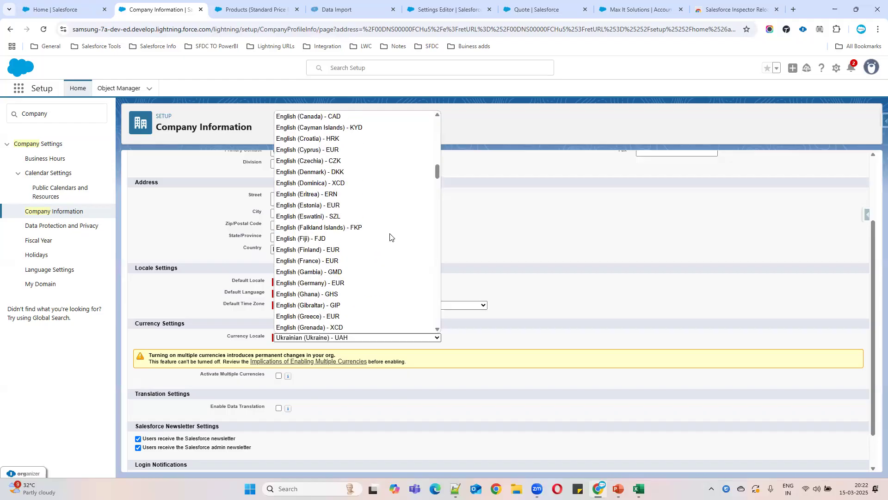
scroll(390, 236, up, 6)
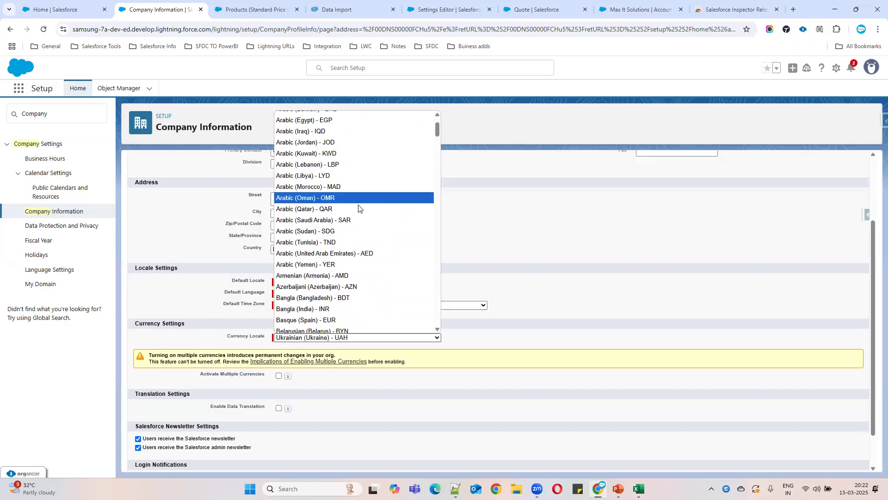
scroll(363, 214, up, 2)
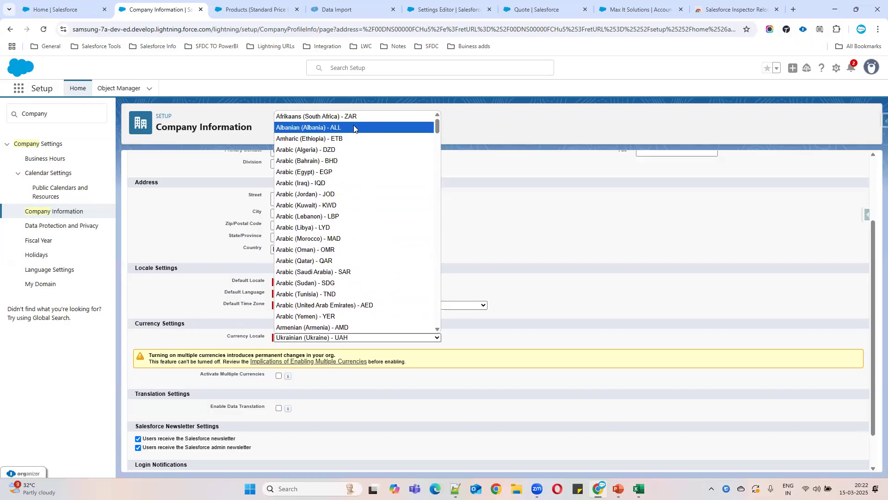
scroll(358, 243, down, 3)
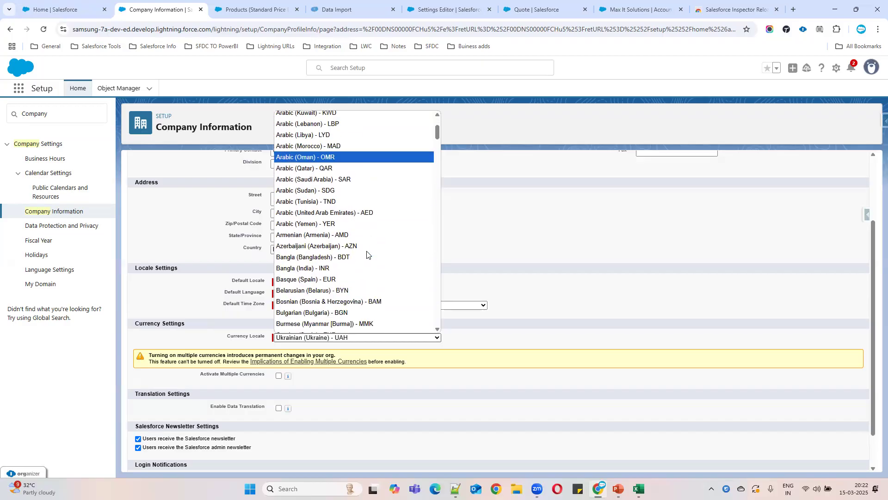
scroll(366, 257, down, 15)
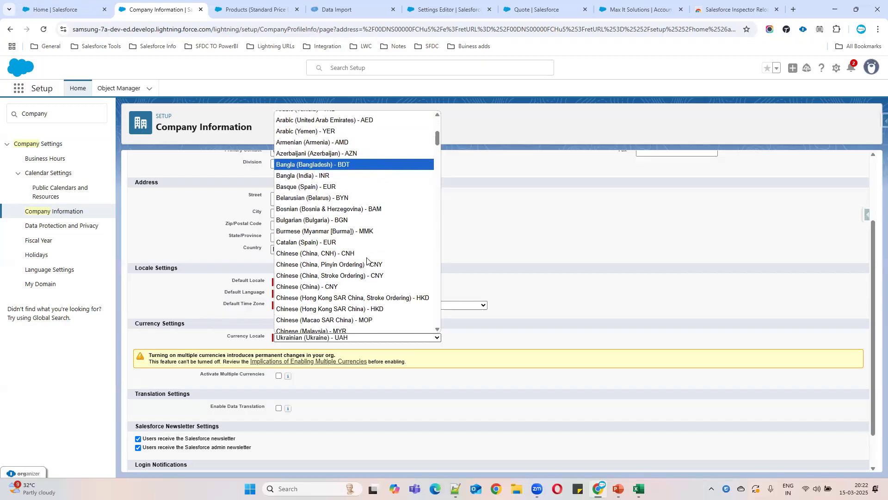
scroll(365, 259, down, 3)
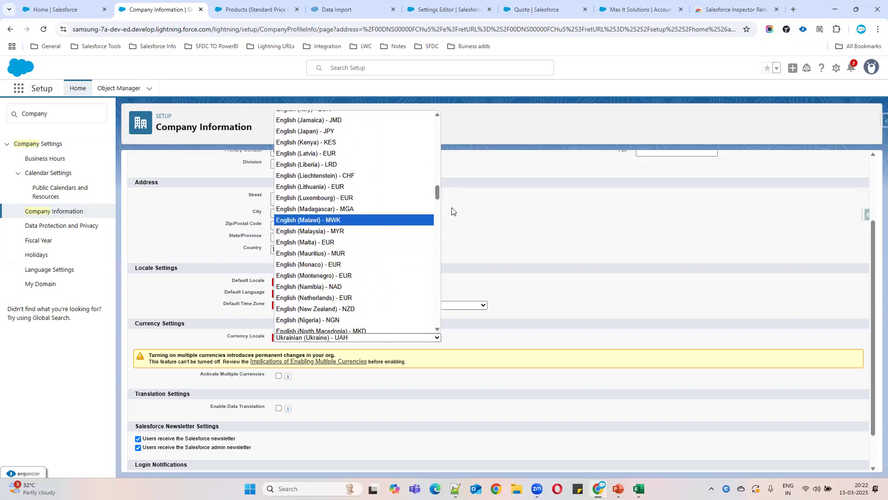
Step: Set the organization's Currency Locale to Yiddish (United States) - USD
drag(435, 199, 447, 316)
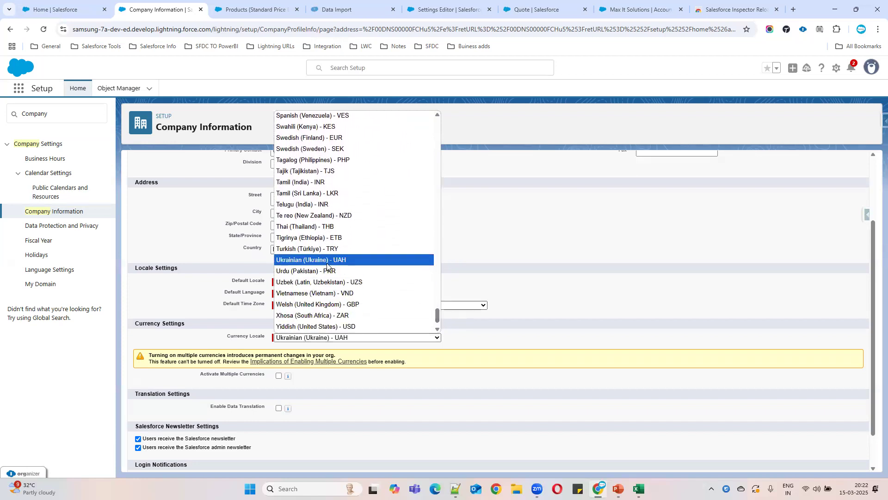
scroll(402, 330, down, 1)
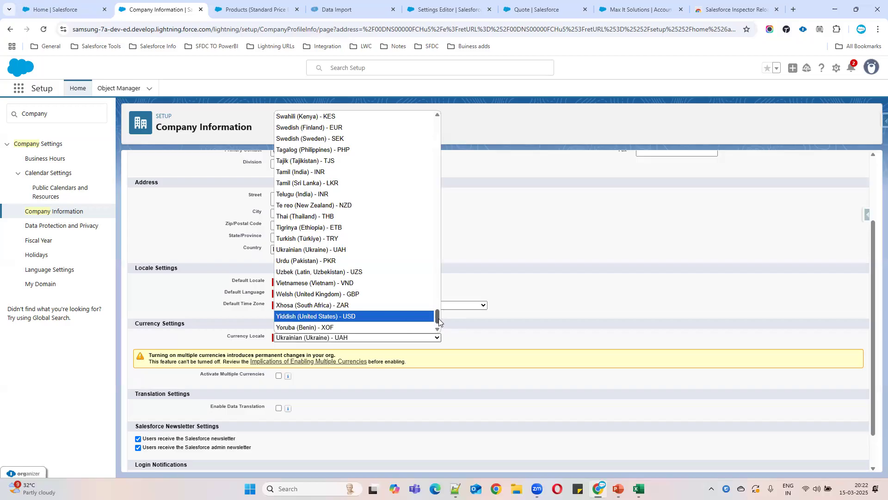
drag(438, 322, 440, 350)
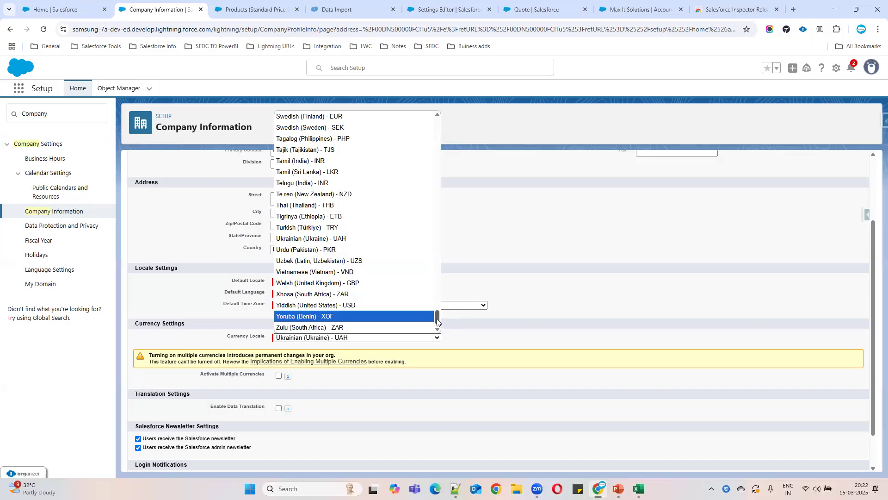
drag(438, 321, 438, 357)
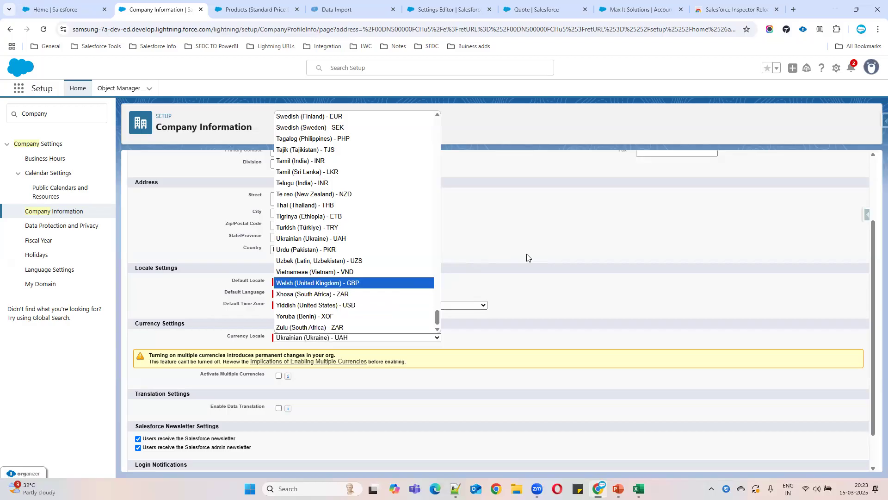
click(412, 305)
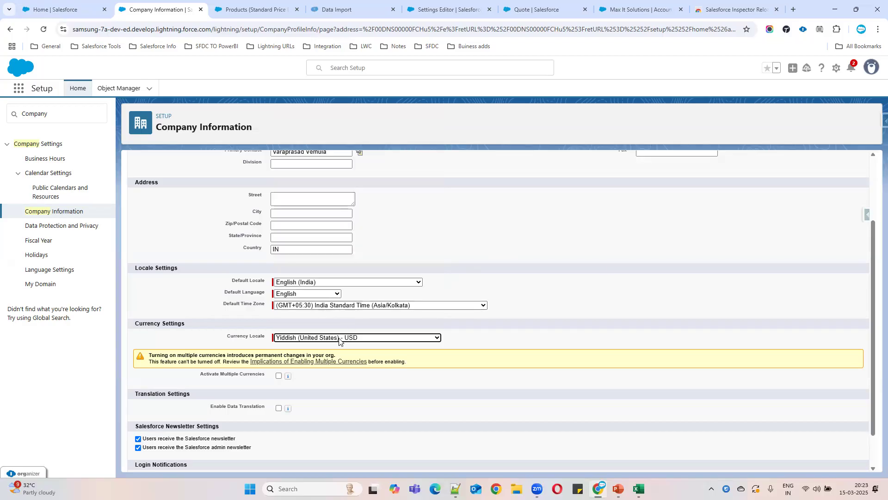
drag(226, 337, 284, 339)
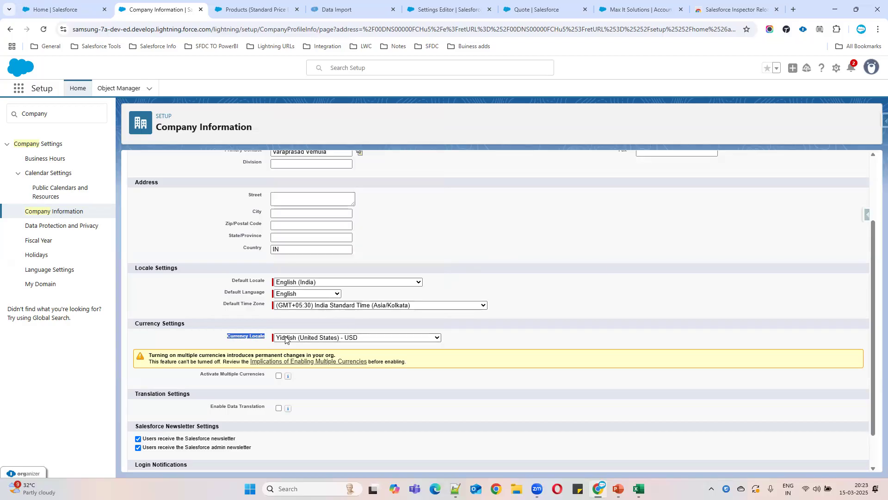
Step: Look through the other currency locales and set the Currency Locale to Telugu (India) - INR
click(372, 340)
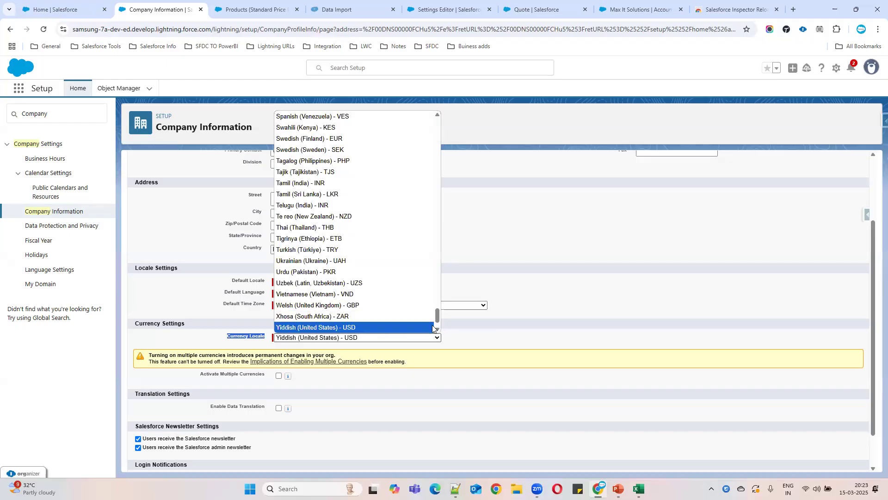
scroll(438, 316, up, 1)
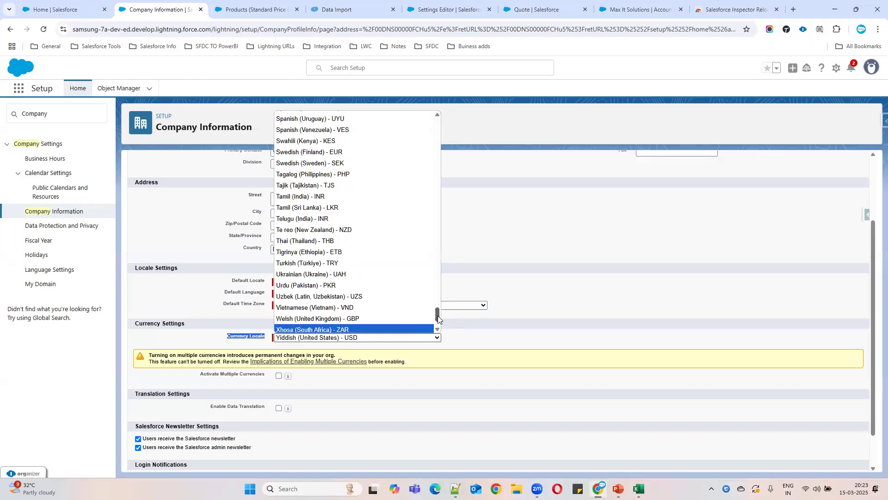
scroll(437, 312, up, 6)
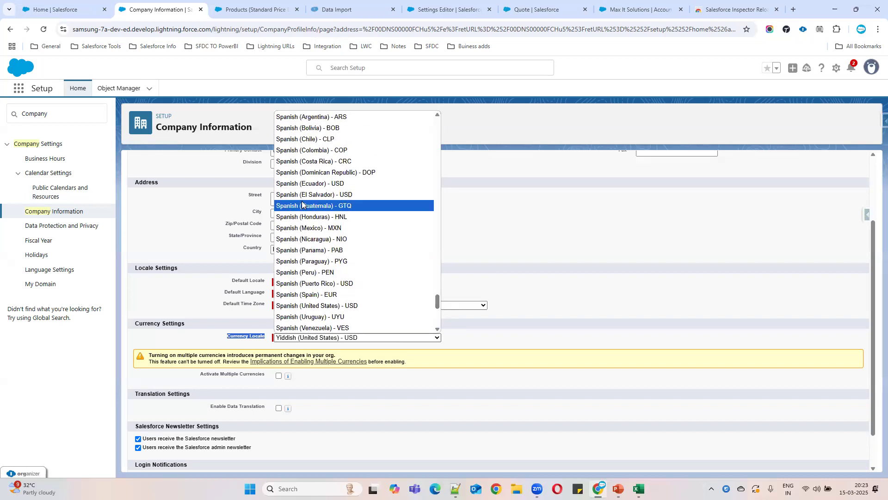
scroll(361, 201, up, 3)
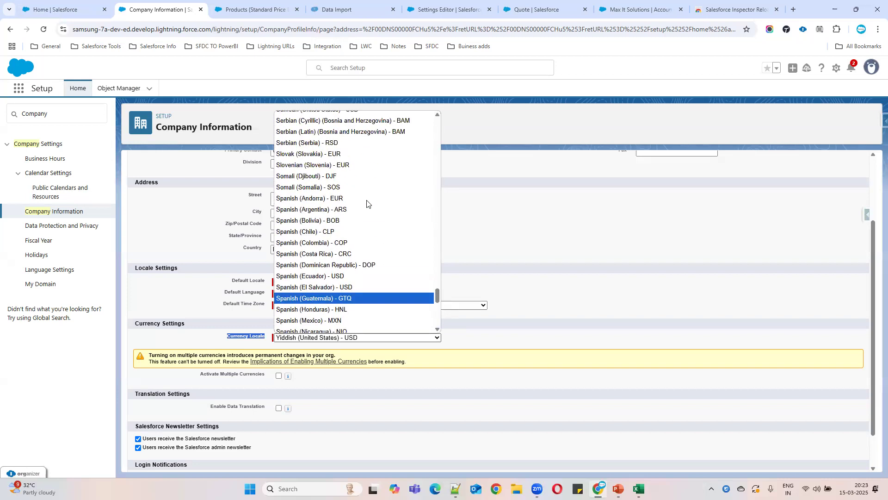
scroll(367, 203, up, 5)
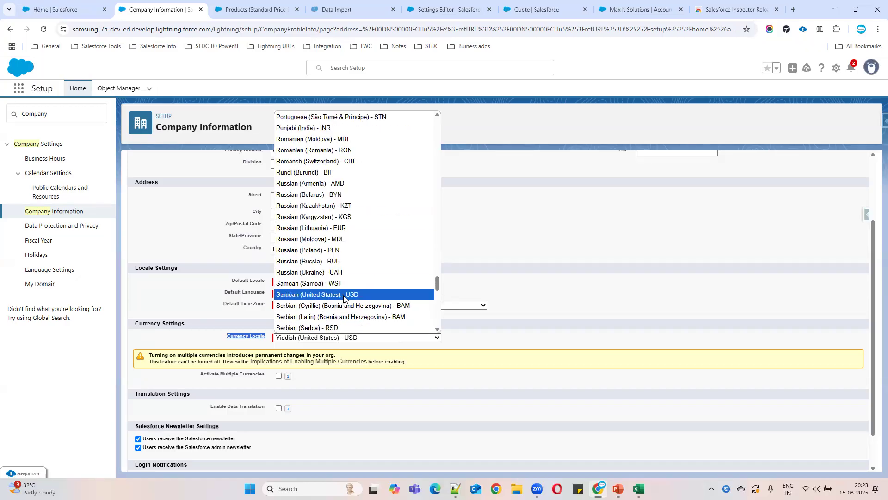
scroll(353, 284, up, 5)
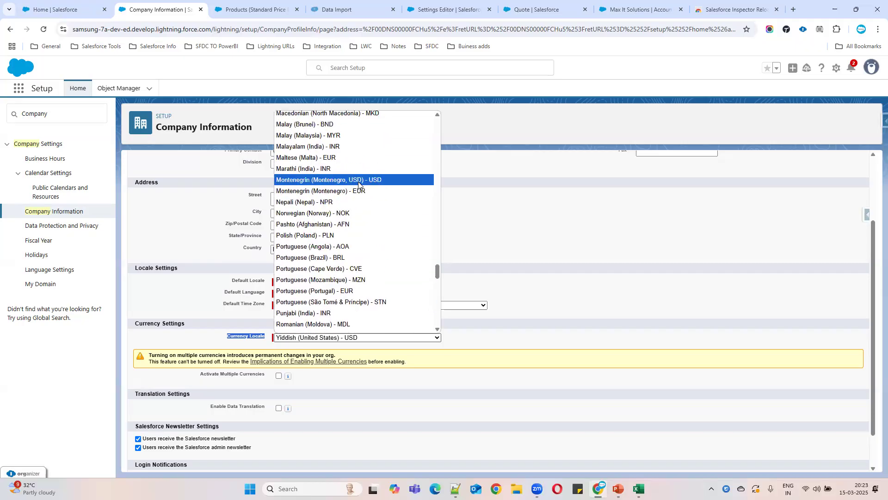
scroll(384, 197, up, 2)
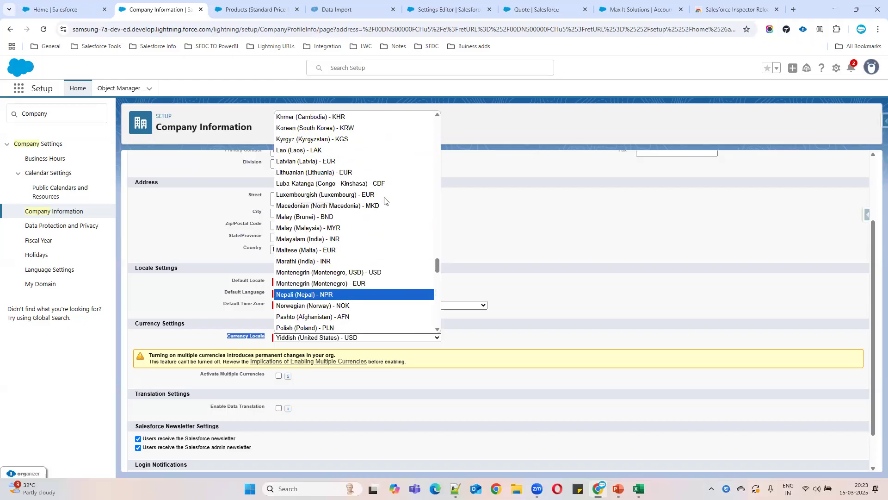
scroll(384, 200, up, 4)
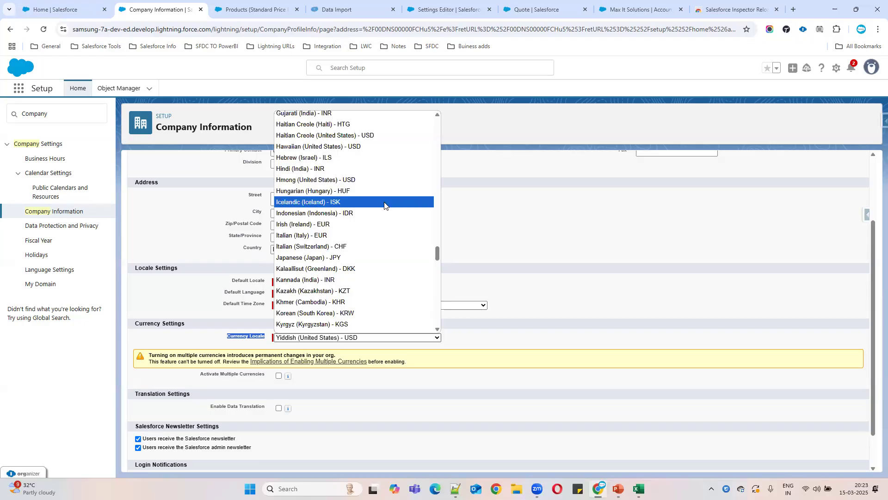
scroll(384, 205, up, 4)
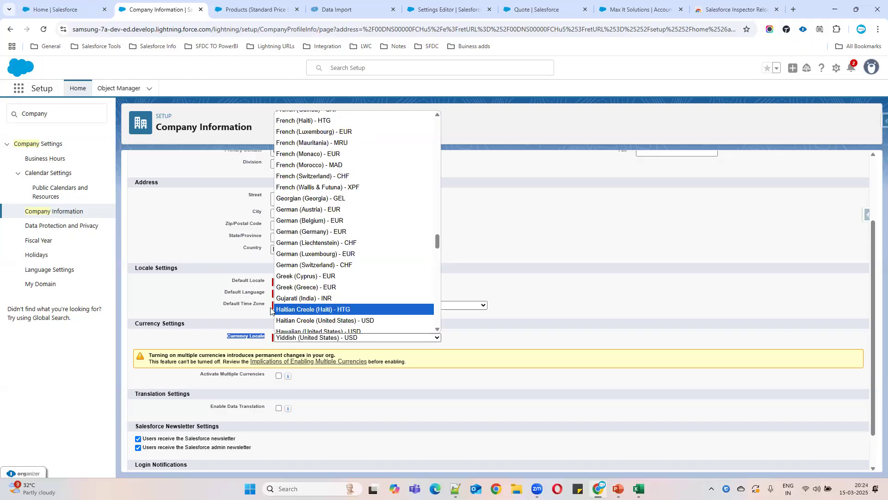
drag(437, 241, 438, 319)
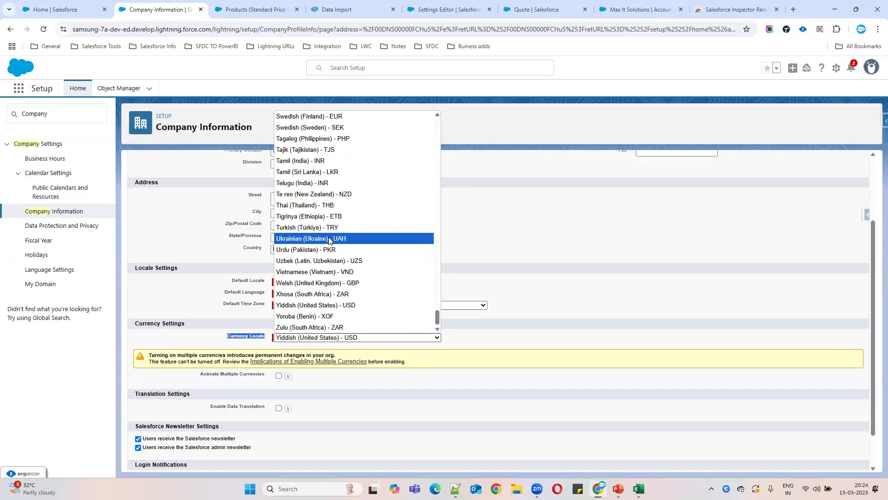
click(315, 183)
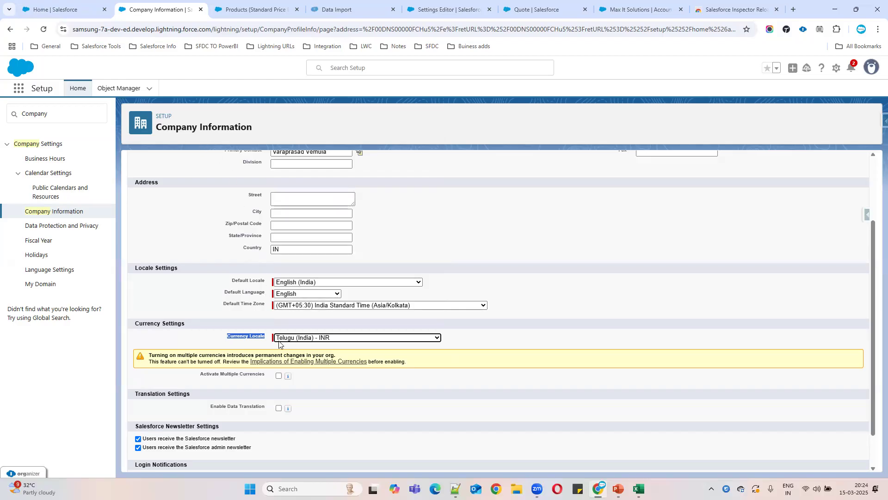
Step: Set the organization's Currency Locale to Tamil (India) - INR
click(315, 339)
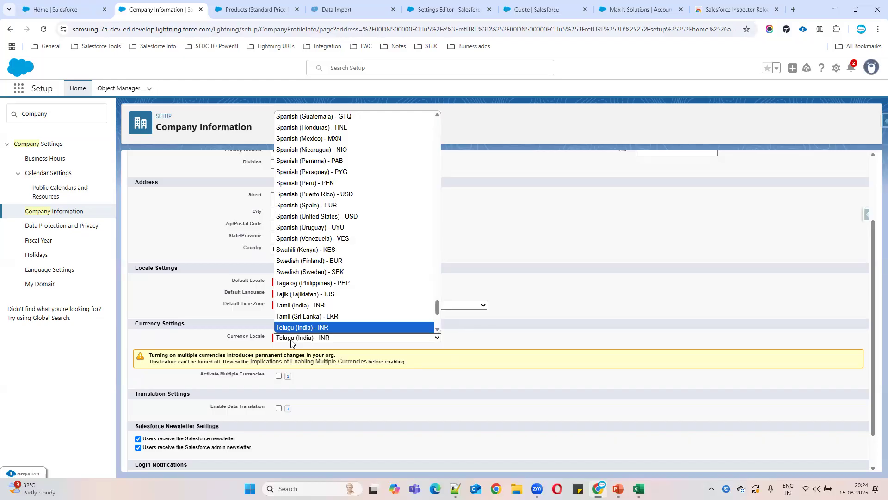
click(292, 307)
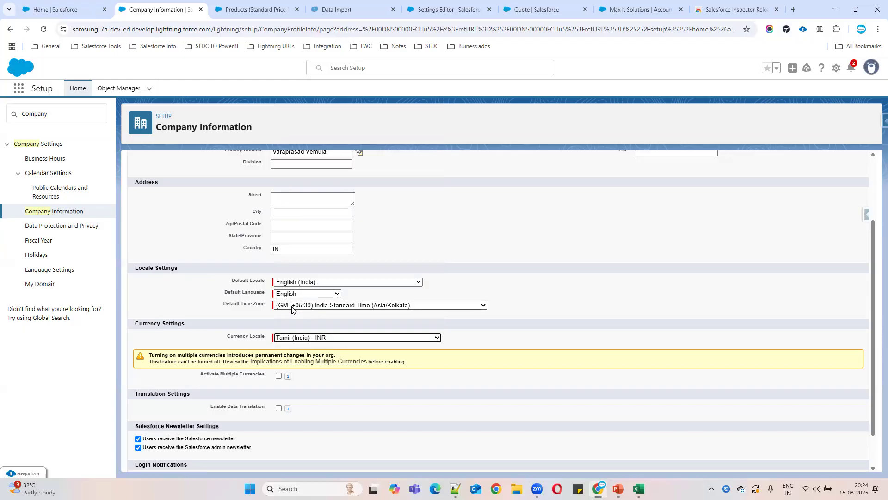
click(428, 306)
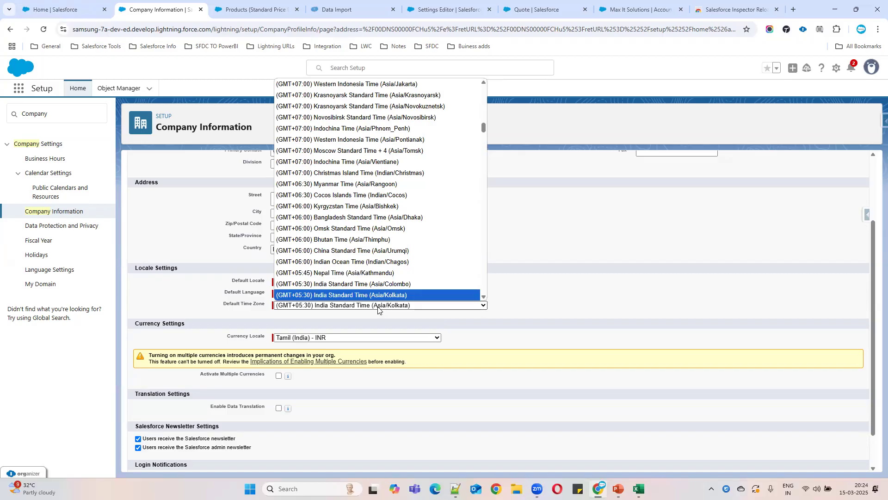
click(359, 325)
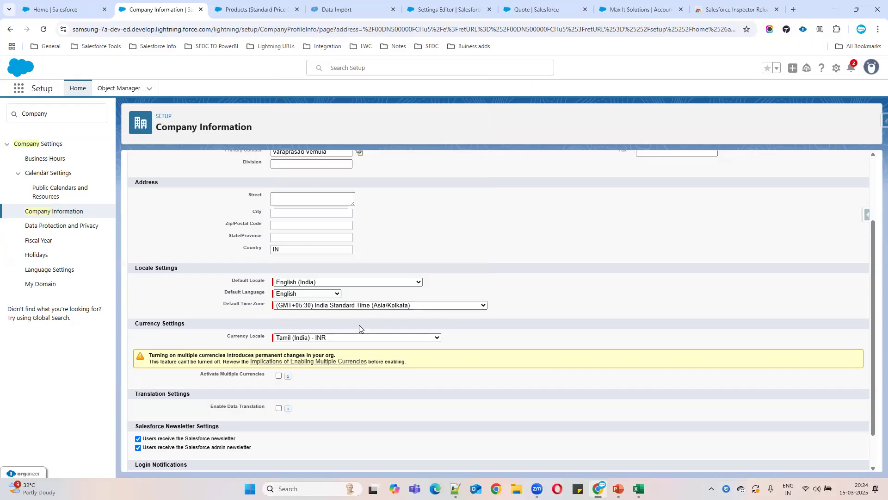
click(338, 337)
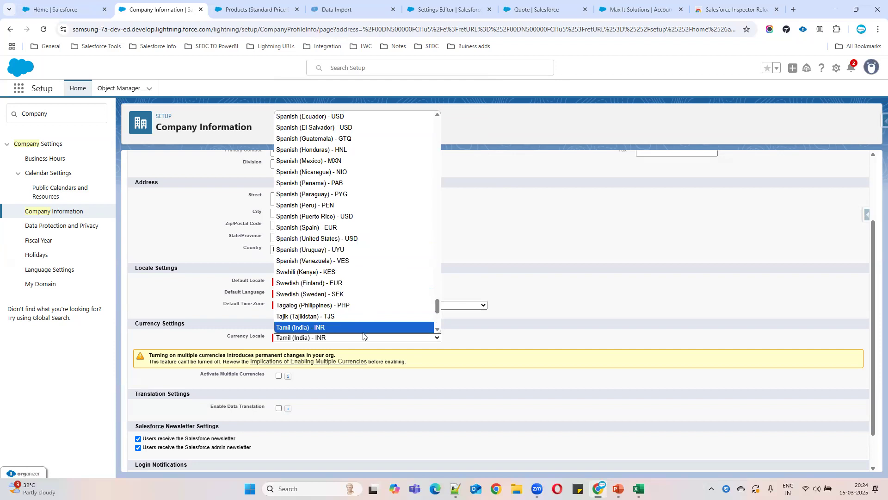
click(529, 318)
Step: Examine the Currency Locale options from Afrikaans through the English country variants, along with their currency codes
click(348, 337)
scroll(355, 252, up, 20)
scroll(355, 252, up, 20)
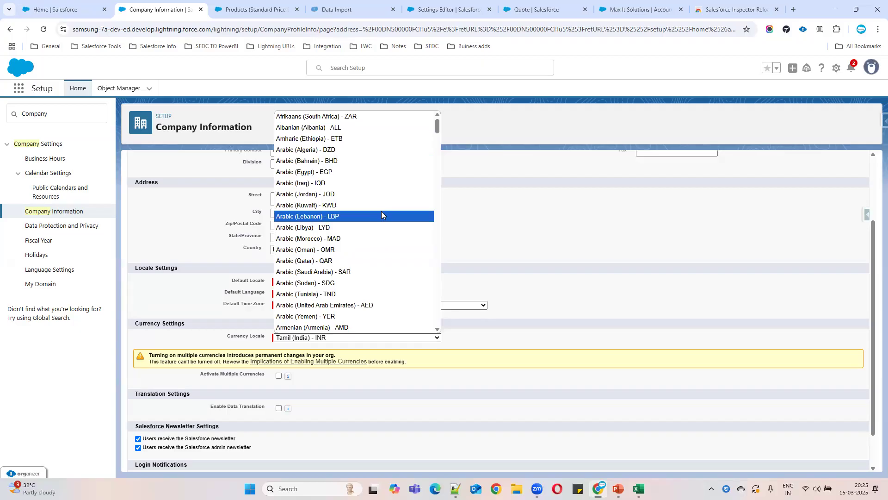
scroll(377, 192, down, 10)
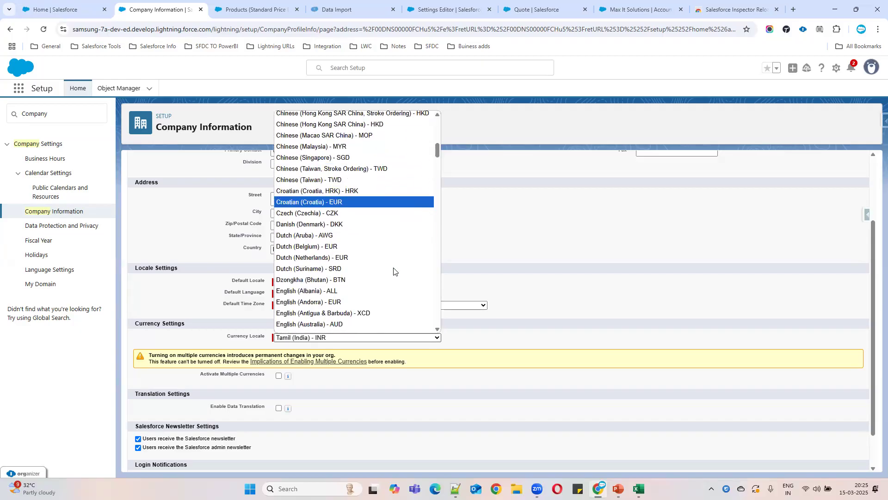
scroll(394, 271, down, 5)
scroll(395, 260, down, 5)
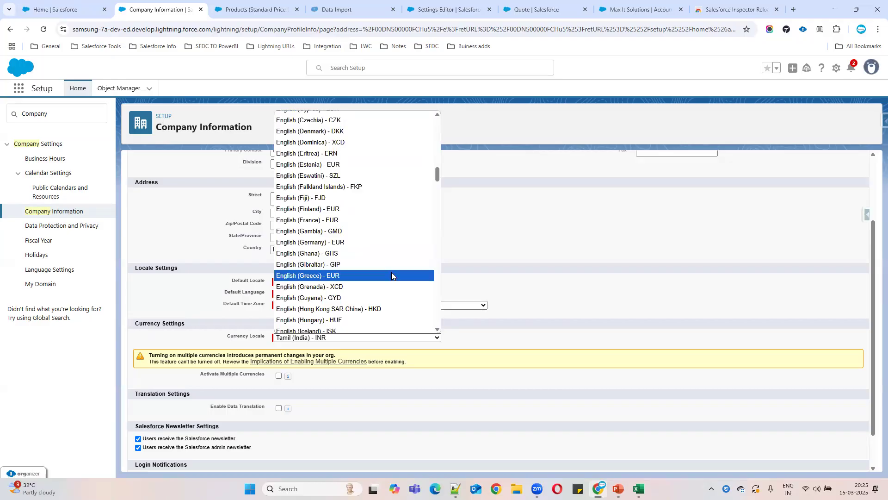
scroll(384, 271, down, 10)
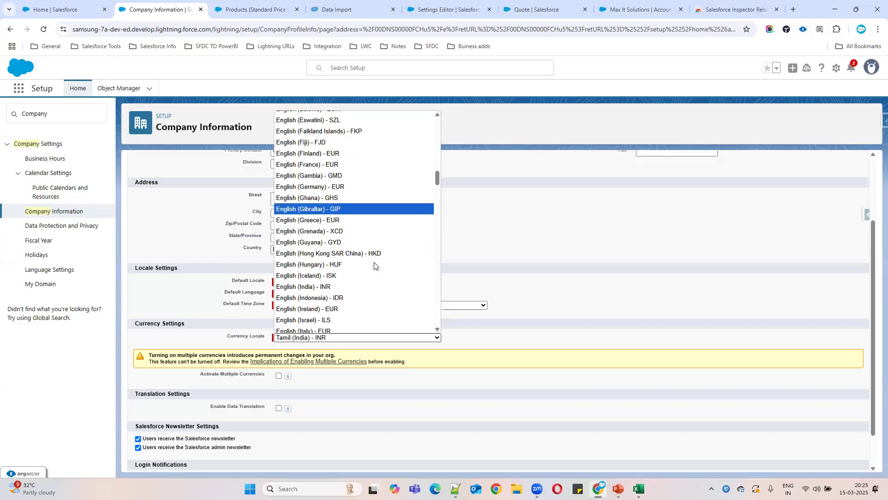
scroll(375, 273, down, 4)
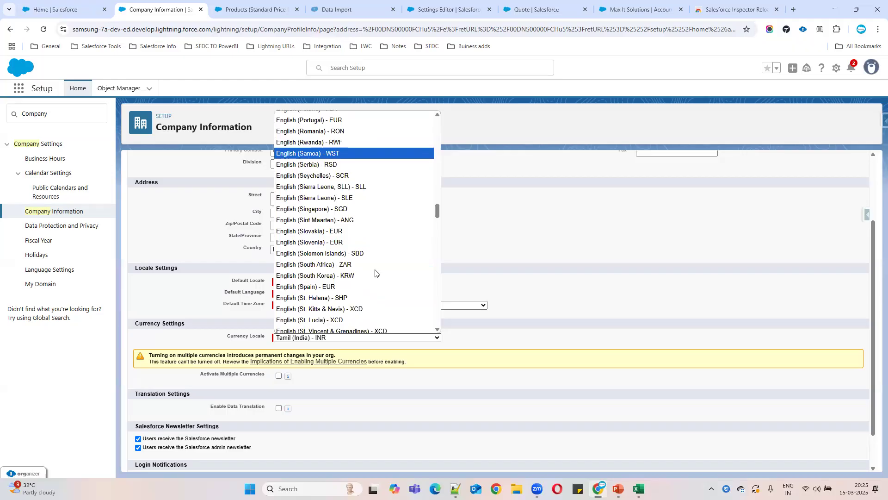
scroll(360, 254, up, 20)
scroll(361, 257, up, 3)
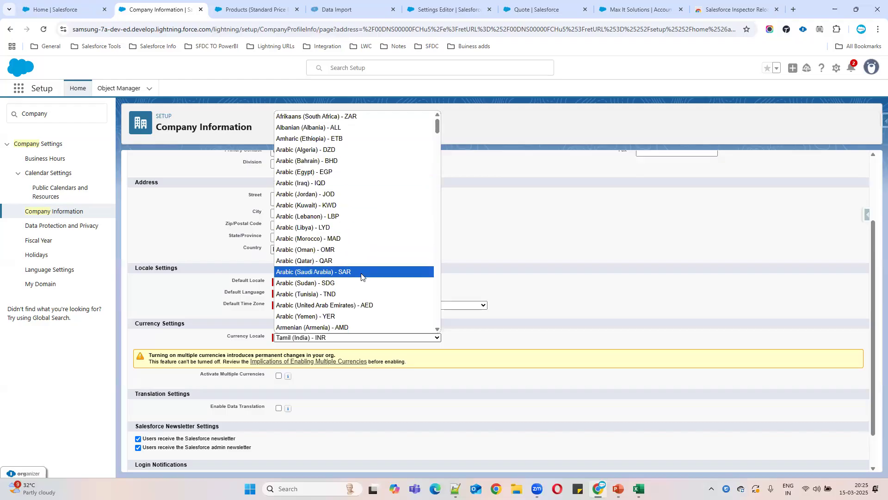
scroll(360, 277, down, 3)
scroll(360, 287, down, 5)
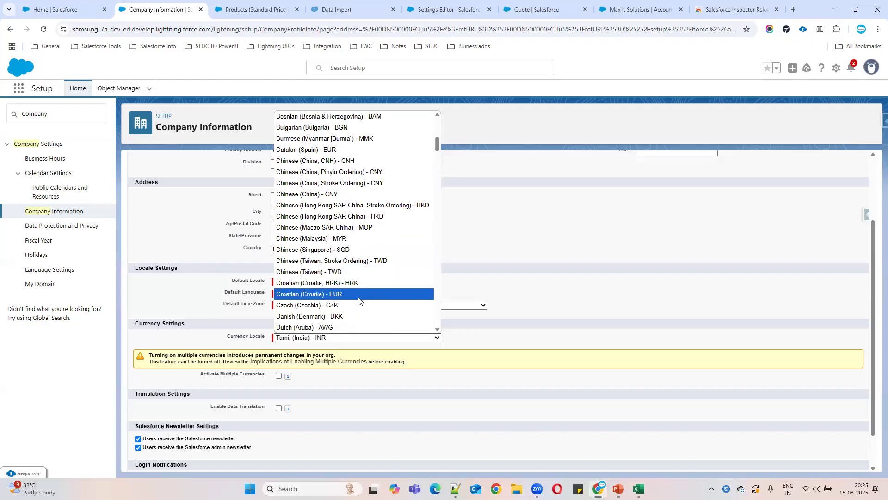
scroll(358, 301, down, 3)
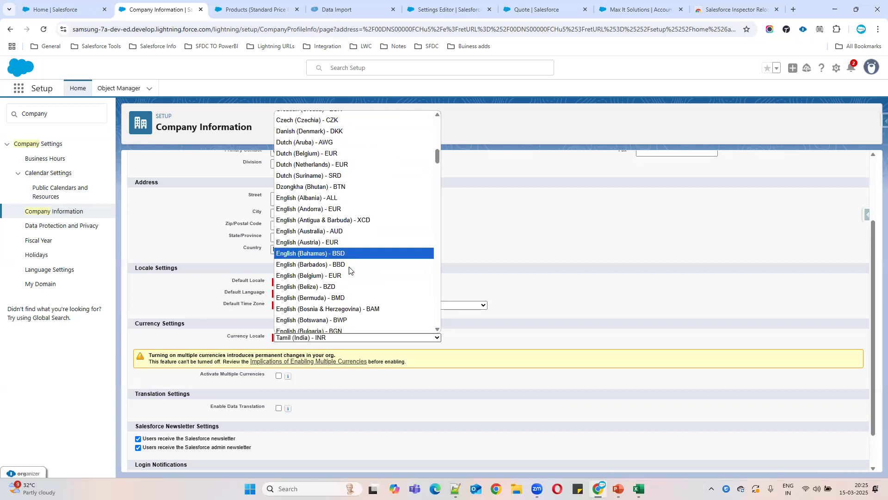
scroll(363, 294, down, 2)
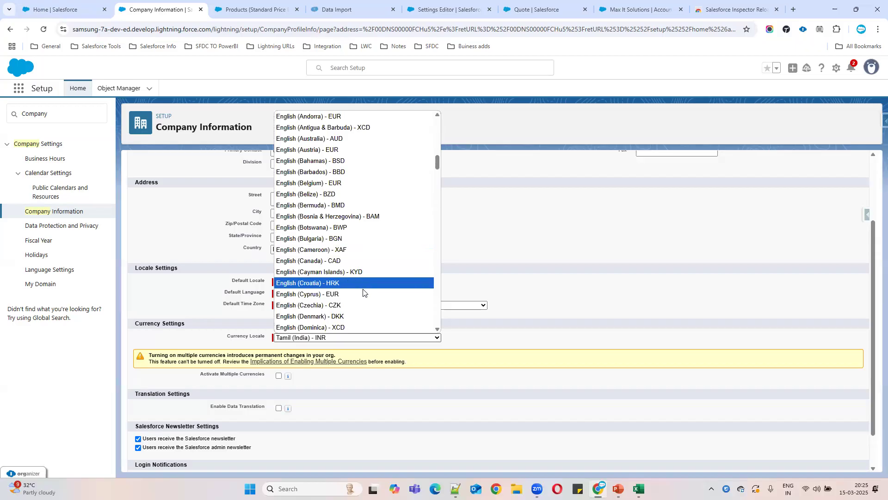
click(184, 292)
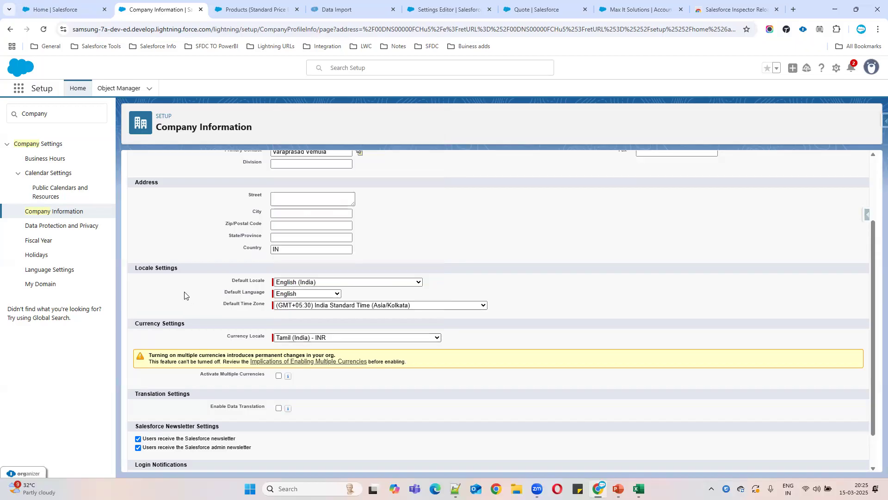
Step: Set the organization's Default Locale to English (United States)
click(325, 283)
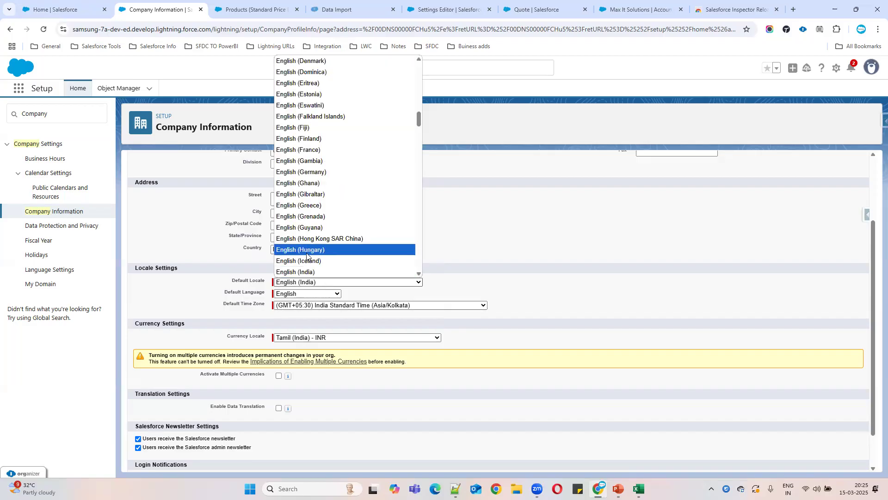
scroll(320, 190, up, 5)
scroll(320, 193, down, 5)
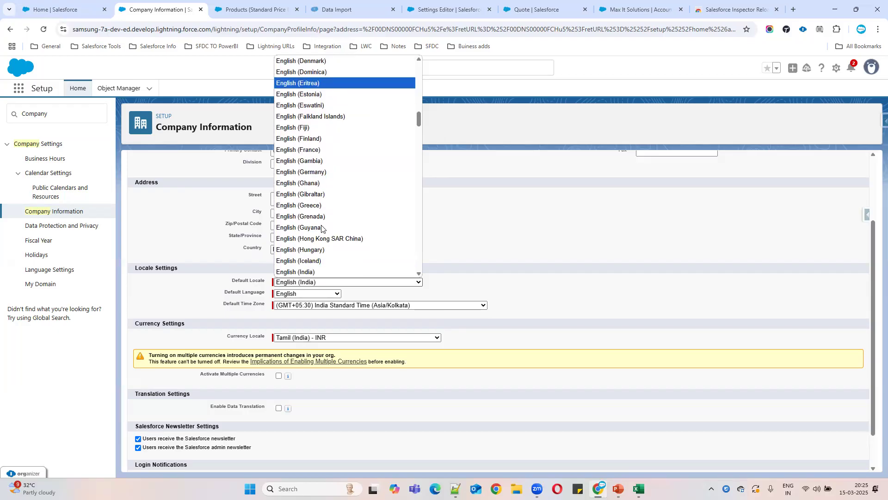
scroll(322, 228, down, 2)
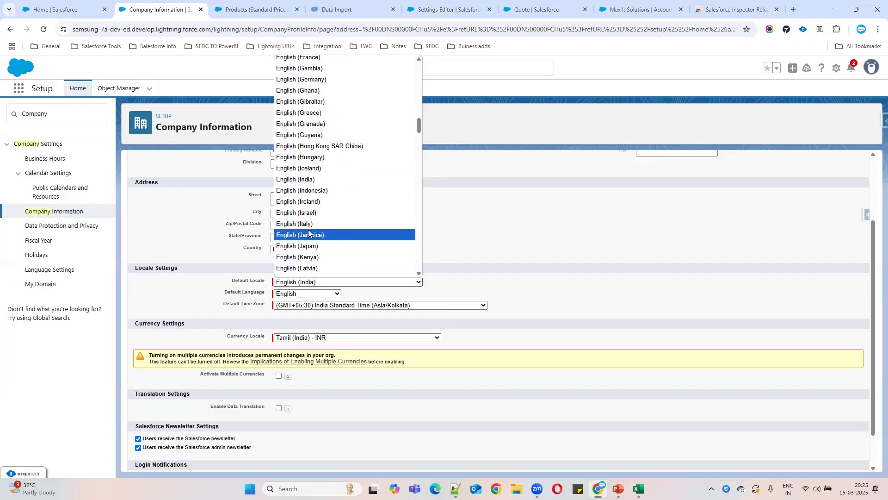
scroll(314, 209, up, 7)
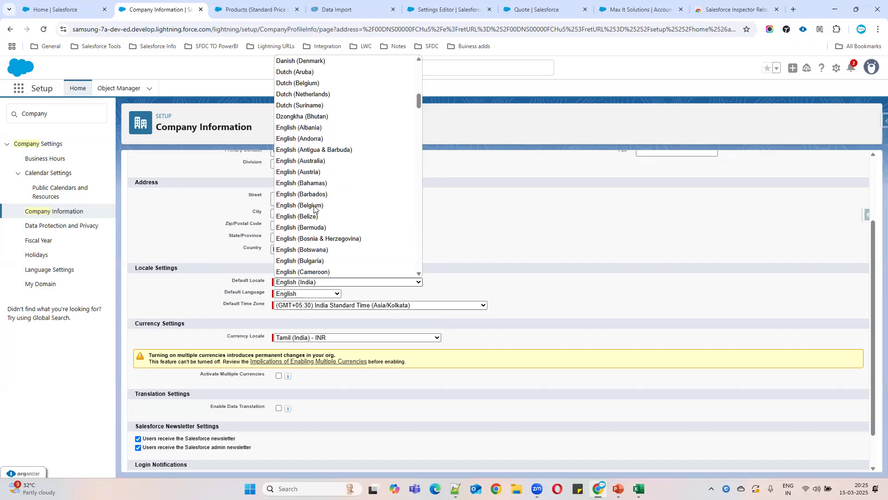
scroll(315, 213, down, 8)
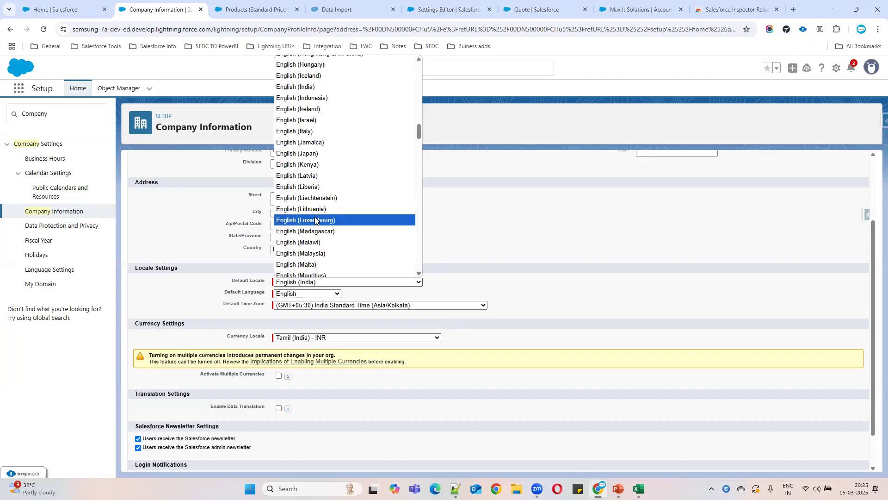
scroll(315, 220, down, 3)
scroll(314, 219, down, 5)
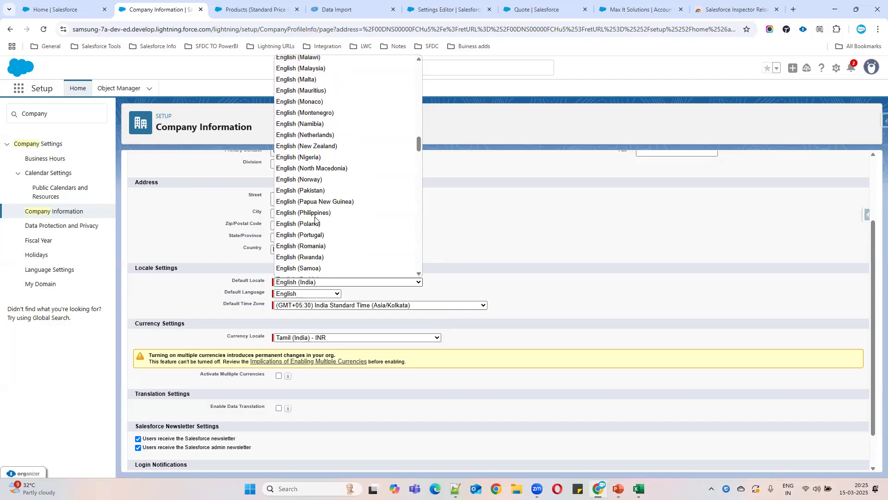
scroll(315, 219, down, 5)
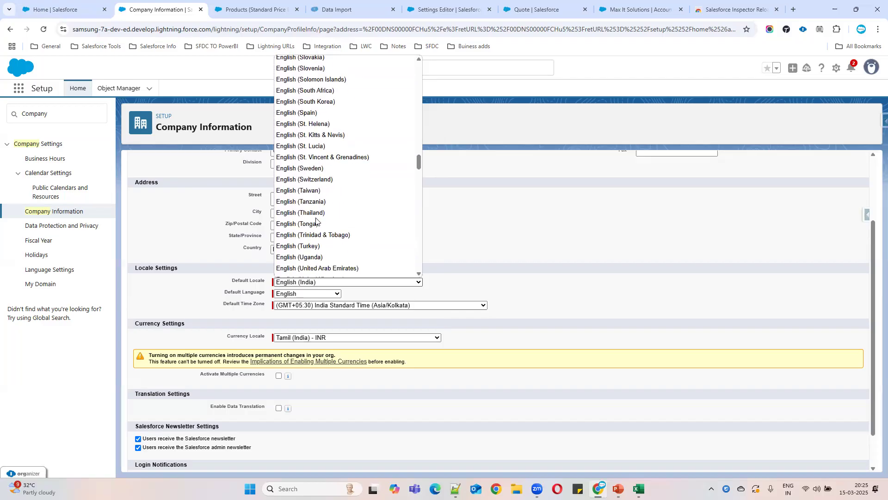
scroll(316, 222, down, 6)
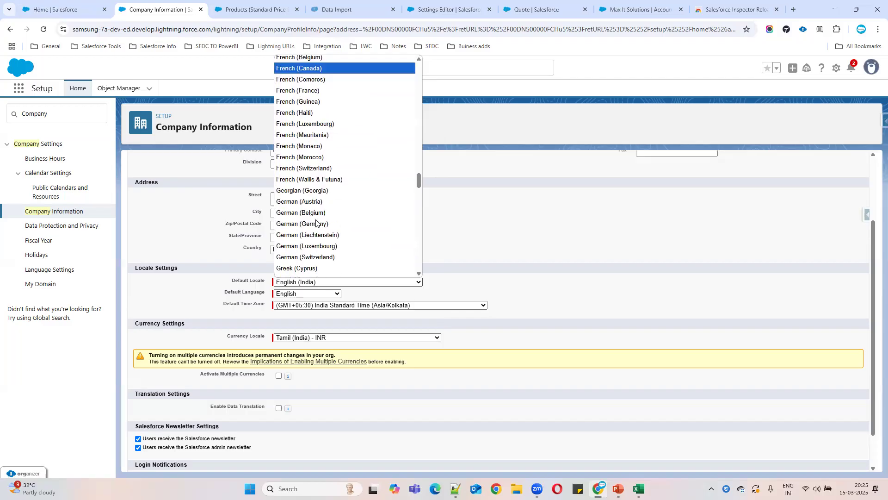
scroll(316, 227, up, 6)
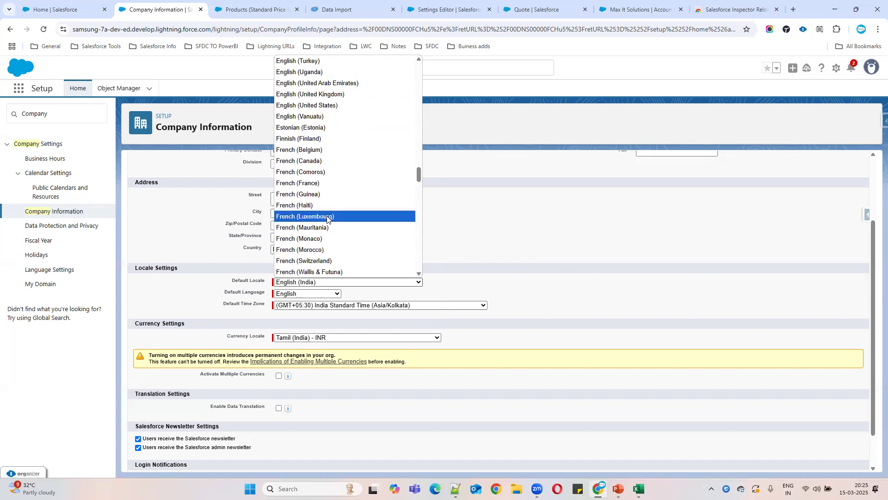
click(316, 104)
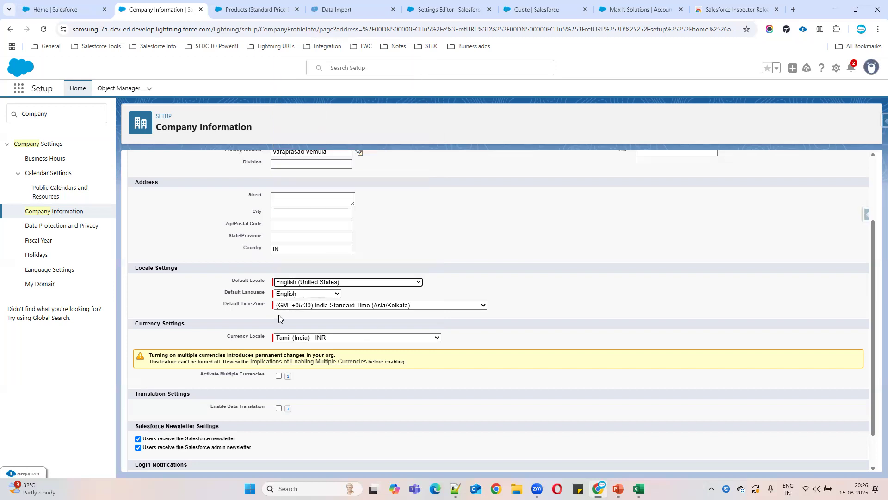
Step: Look through the time zones and set the organization's Default Time Zone to (GMT-06:00) Central Standard Time (America/Mexico_City)
click(398, 307)
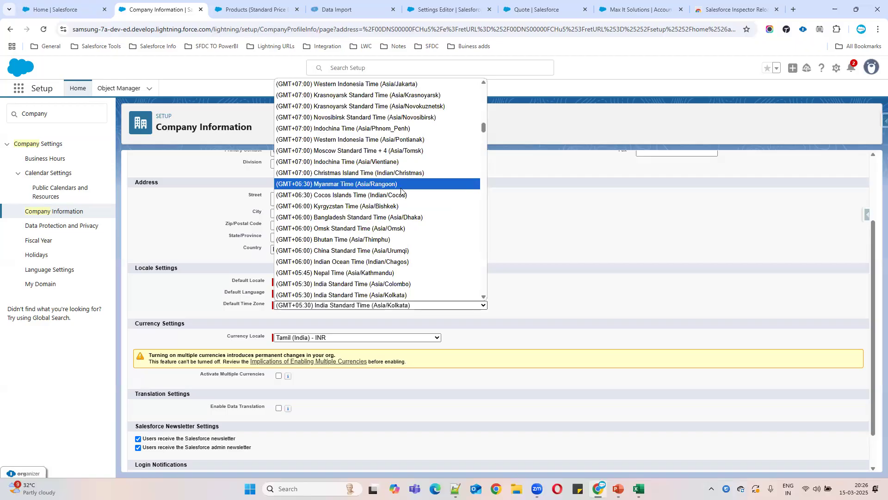
scroll(410, 217, up, 12)
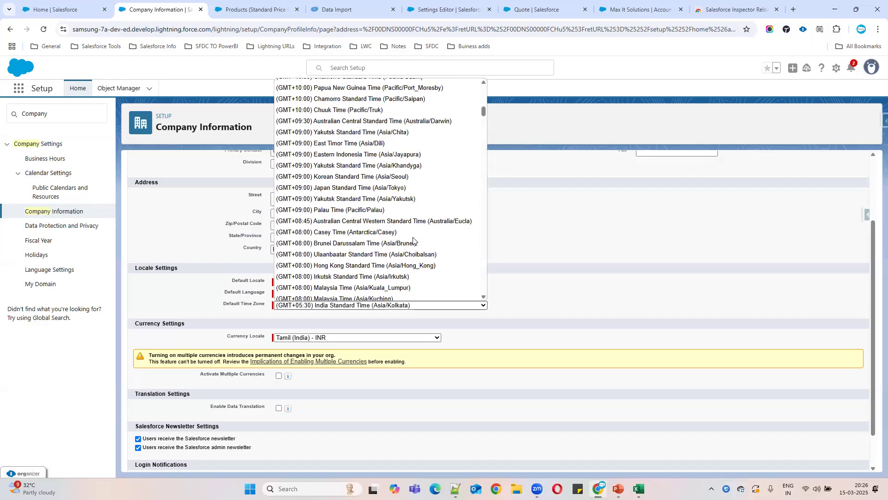
scroll(413, 240, up, 6)
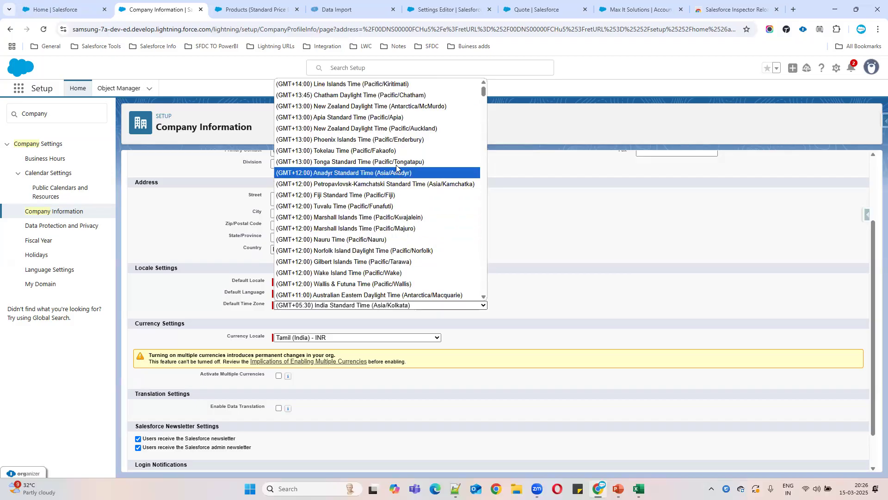
scroll(421, 249, down, 2)
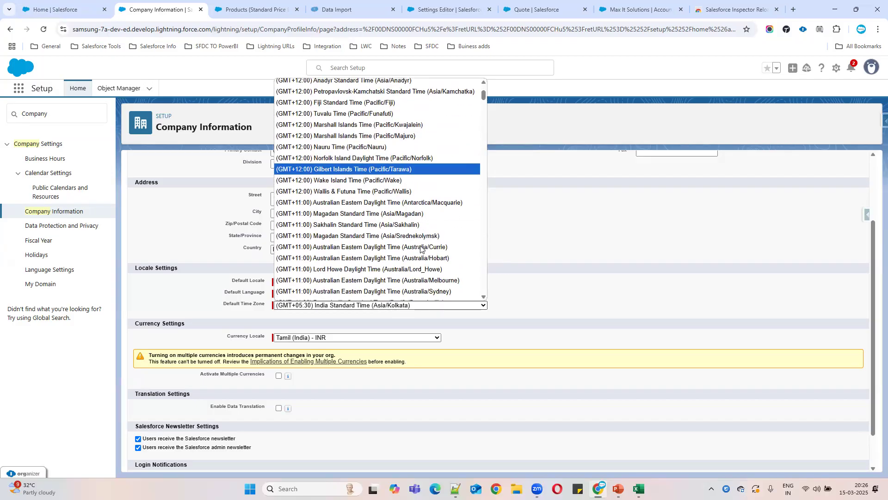
scroll(422, 254, down, 3)
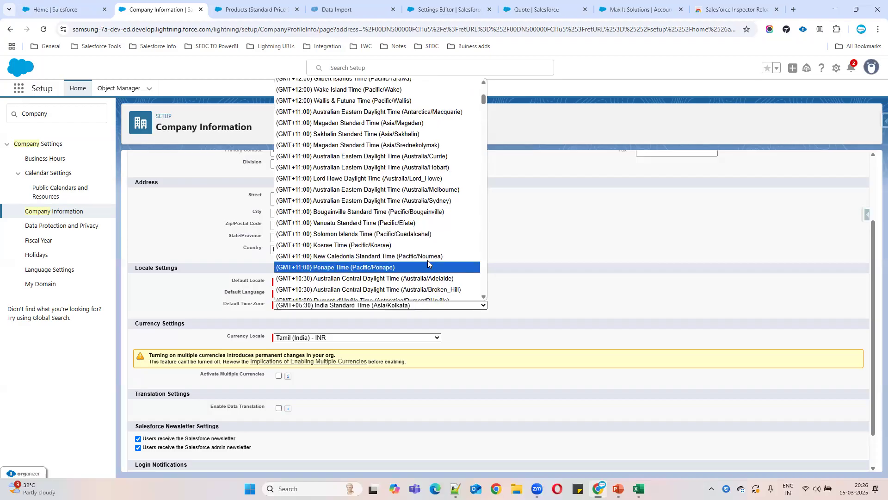
scroll(427, 264, down, 2)
scroll(427, 264, down, 5)
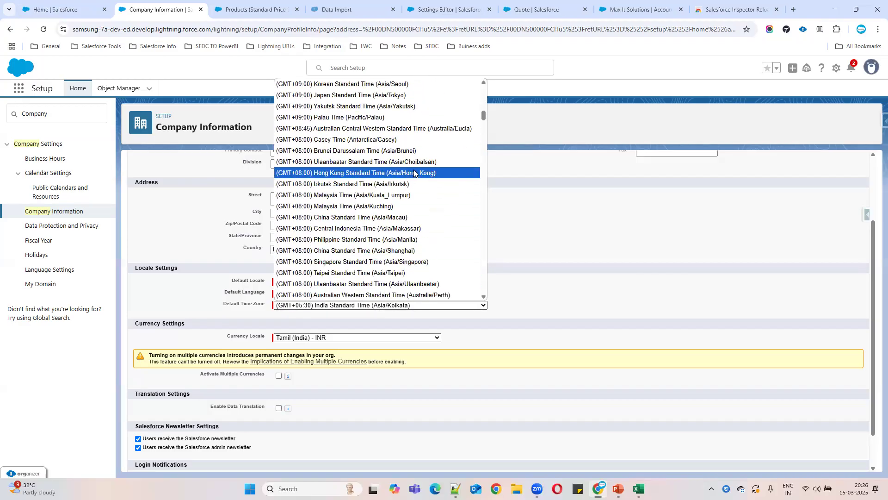
scroll(416, 208, up, 1)
scroll(417, 210, down, 10)
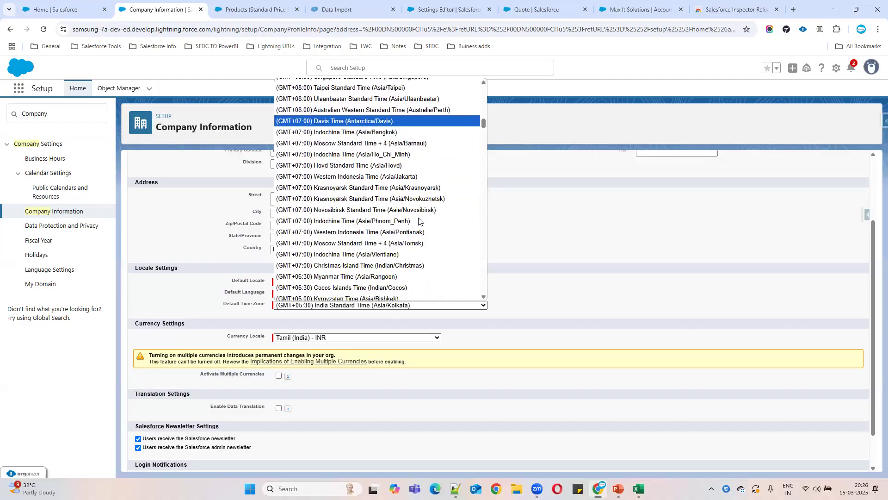
scroll(418, 224, down, 3)
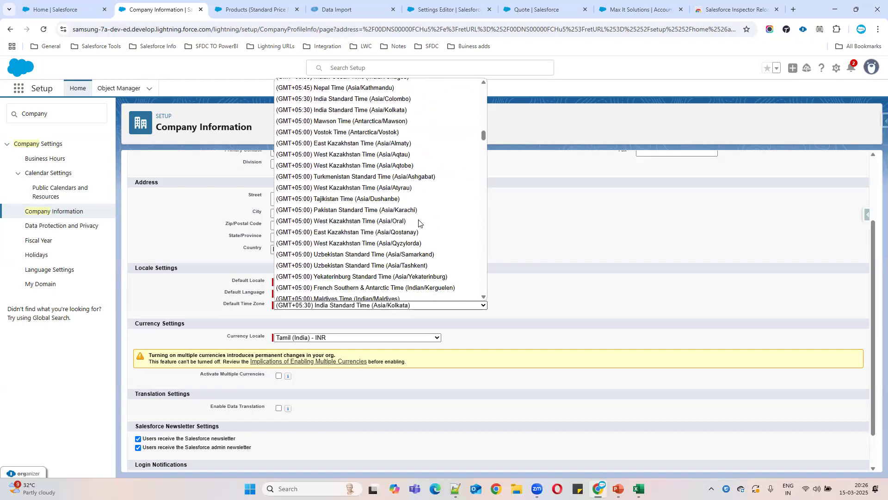
scroll(418, 224, down, 3)
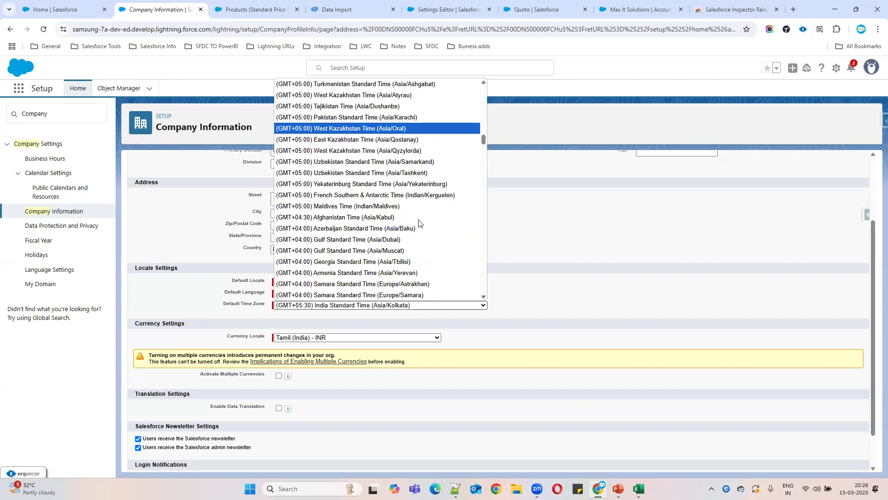
scroll(418, 224, down, 9)
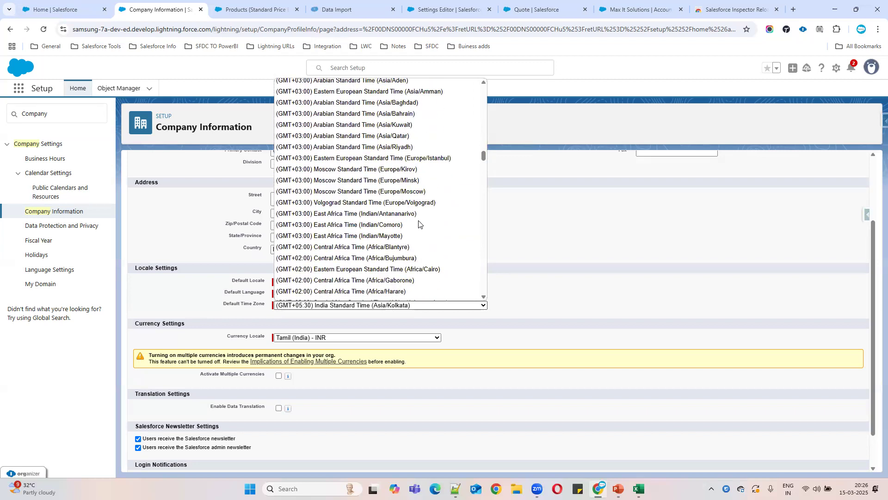
scroll(418, 224, down, 8)
scroll(419, 223, down, 13)
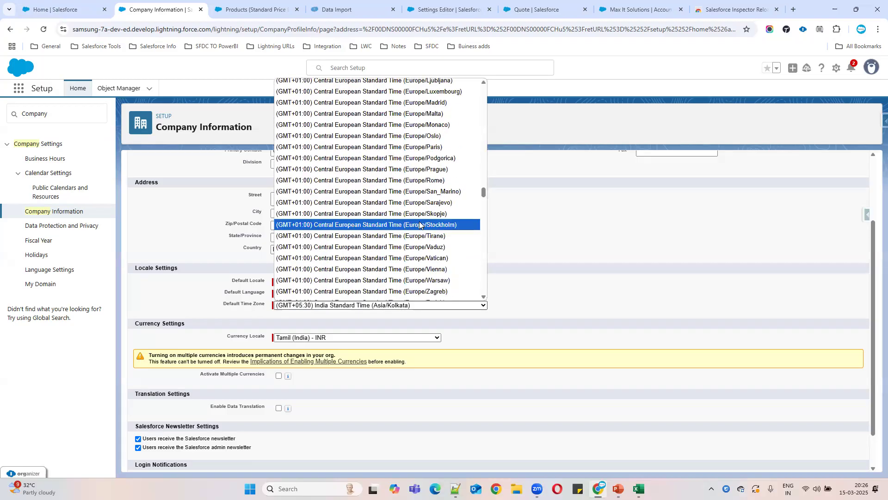
scroll(420, 225, down, 8)
scroll(422, 228, down, 20)
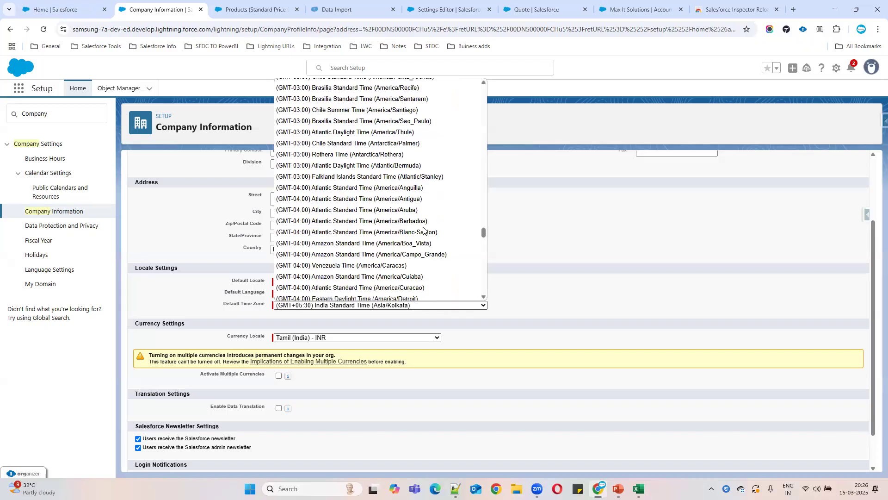
scroll(424, 230, down, 15)
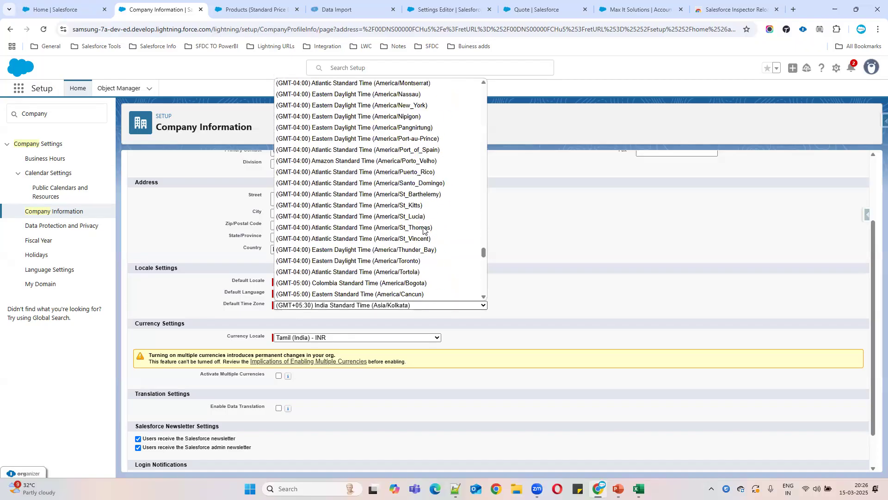
scroll(423, 229, down, 20)
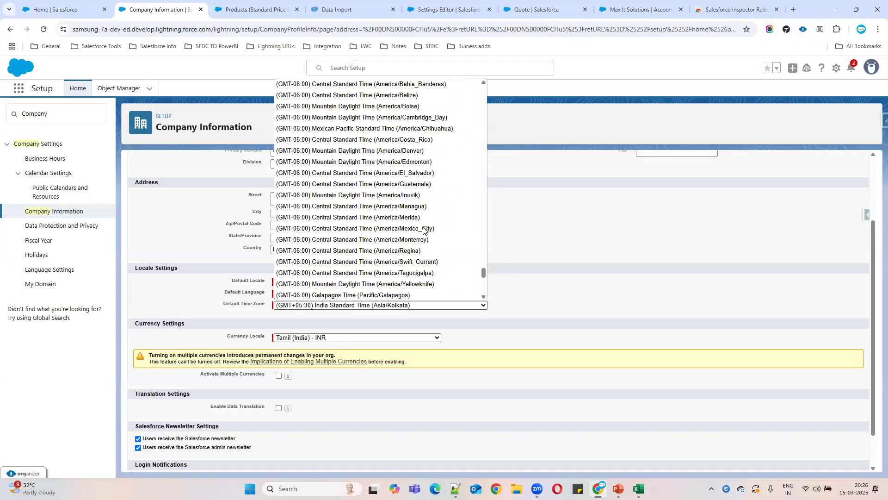
scroll(423, 230, down, 1)
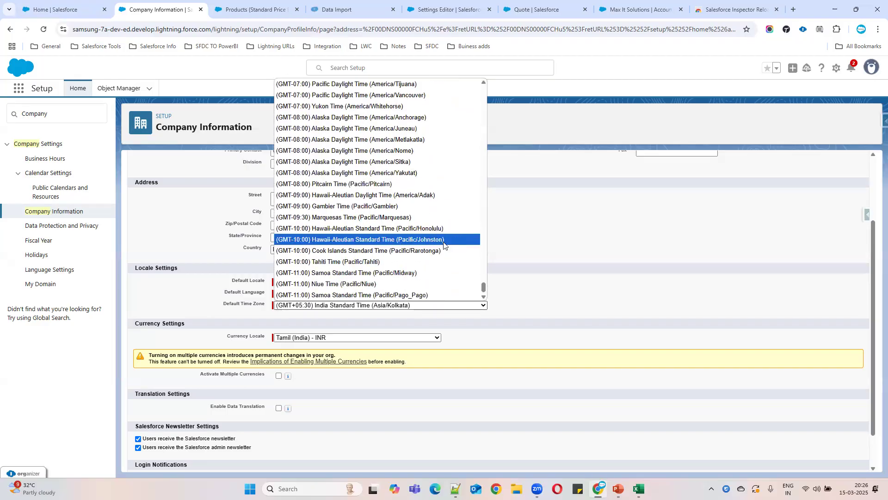
scroll(448, 259, up, 4)
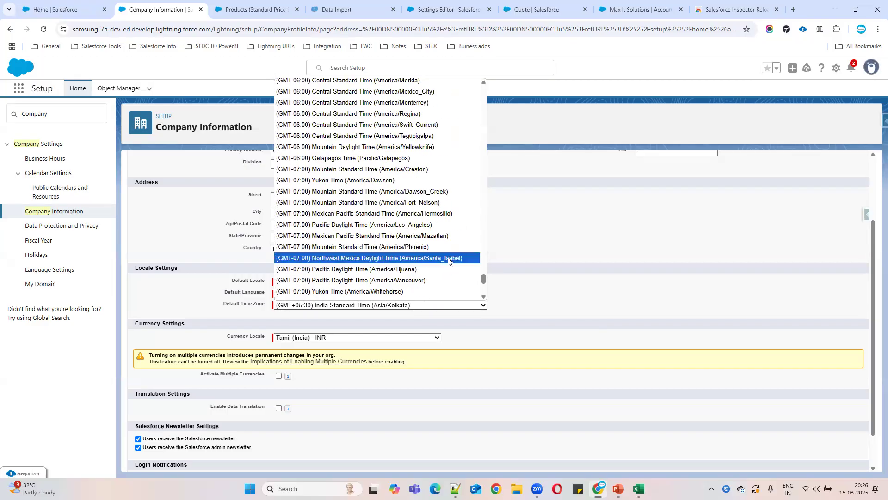
scroll(448, 259, up, 2)
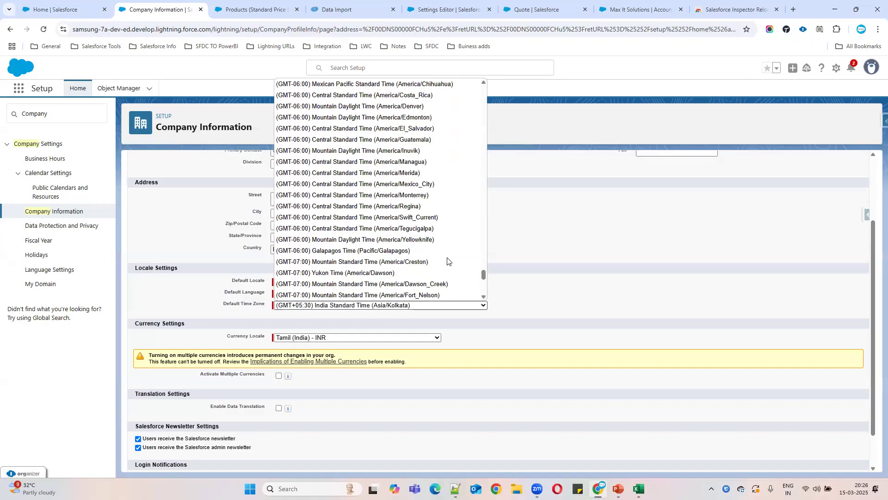
click(388, 184)
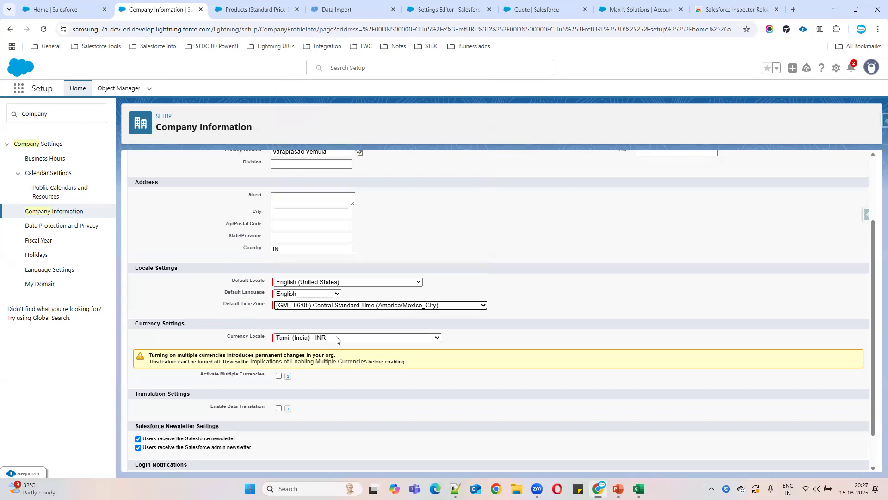
Step: Look through the currency locales and set the organization's Currency Locale to Yiddish (United States) - USD
click(317, 337)
scroll(356, 250, up, 20)
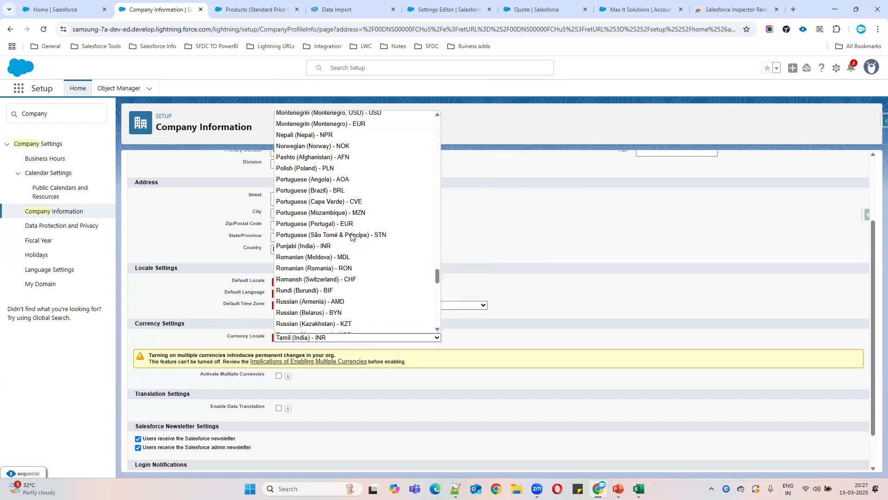
scroll(351, 237, up, 20)
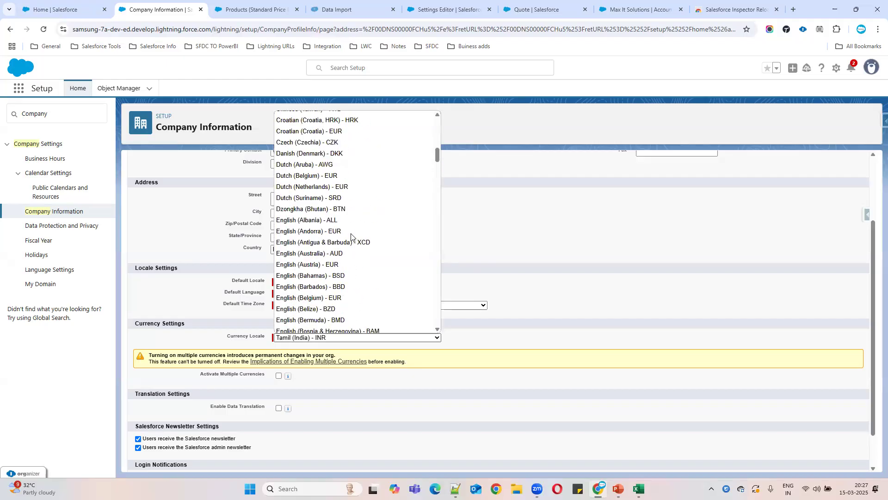
scroll(361, 238, up, 10)
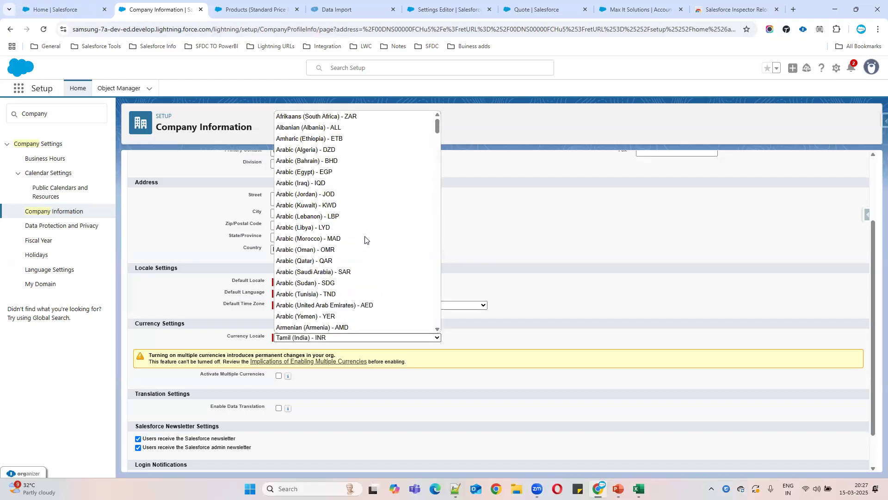
scroll(365, 239, down, 10)
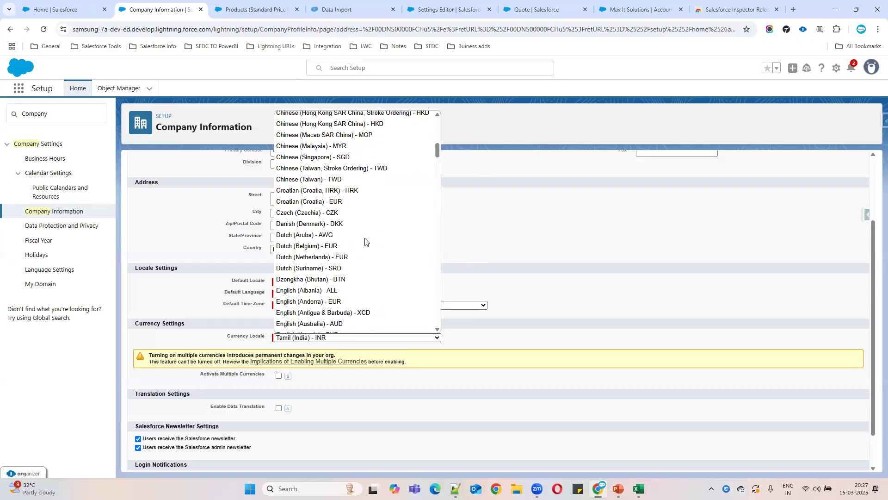
scroll(365, 239, down, 12)
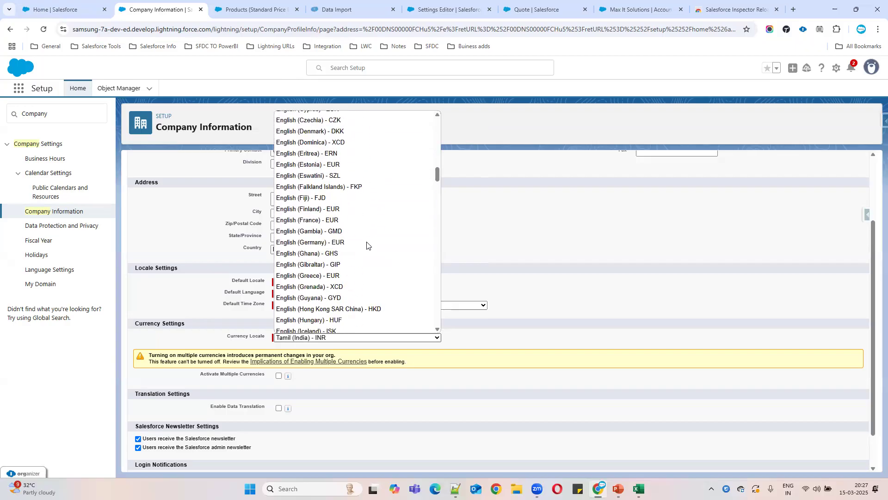
scroll(367, 246, down, 2)
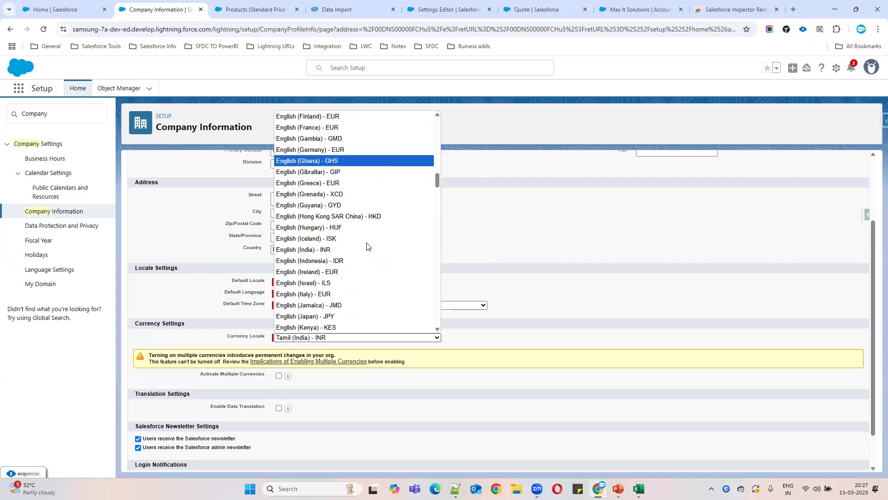
scroll(367, 246, down, 2)
scroll(367, 247, down, 3)
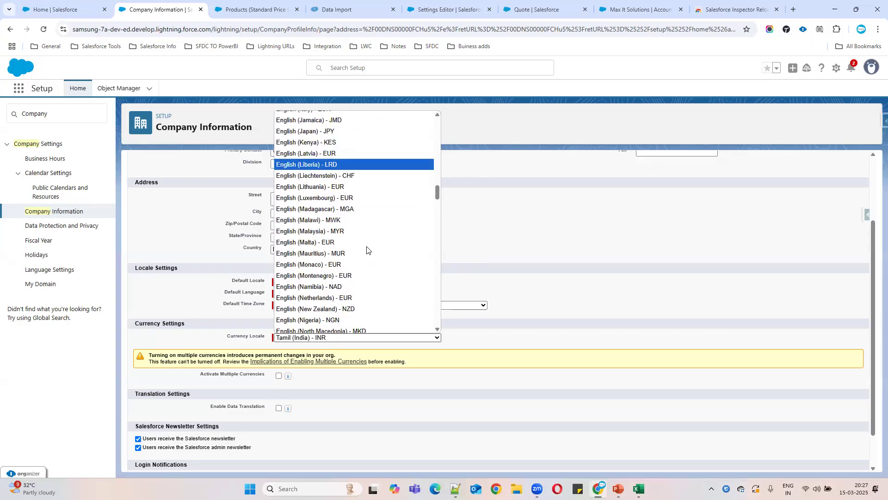
scroll(367, 249, down, 8)
scroll(363, 247, up, 20)
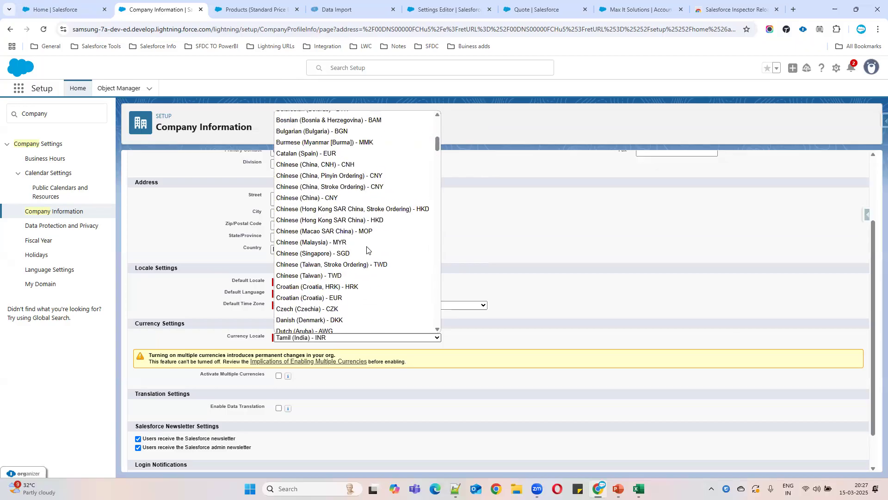
drag(439, 135, 325, 312)
scroll(383, 319, down, 12)
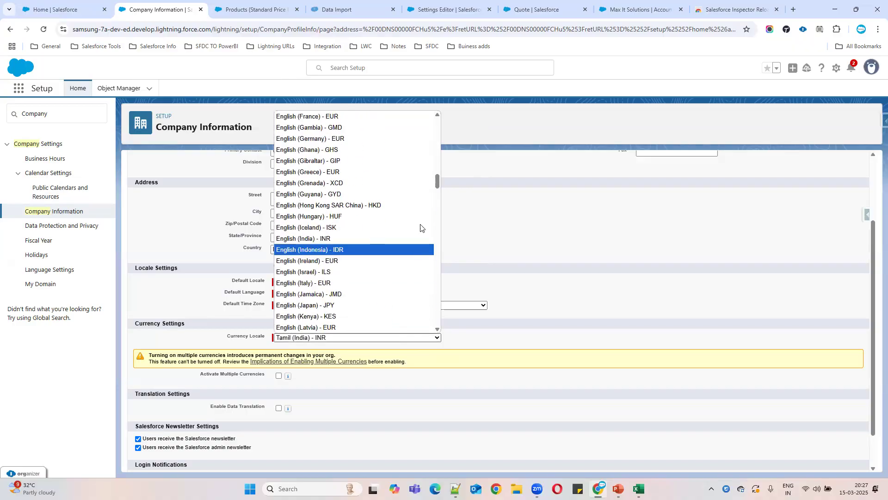
drag(437, 179, 437, 325)
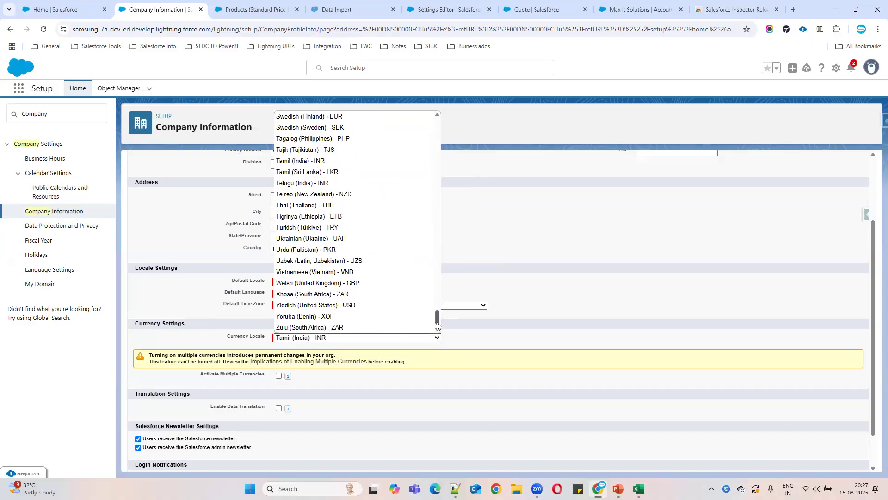
click(318, 307)
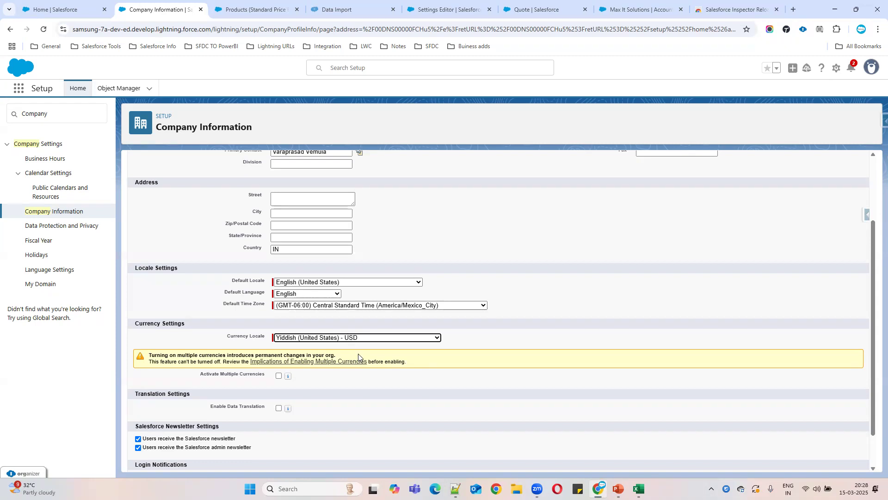
Step: Activate multiple currencies for the organization and save the company information, accepting the corporate currency change
click(278, 375)
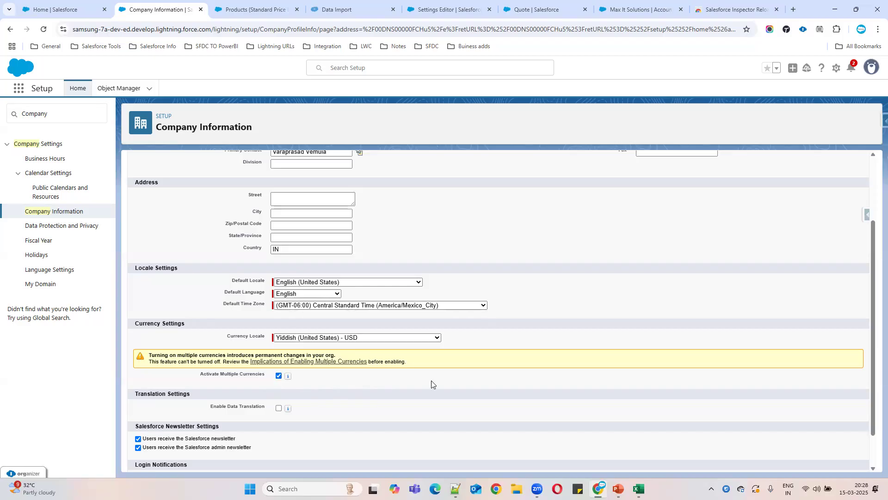
scroll(509, 391, down, 1)
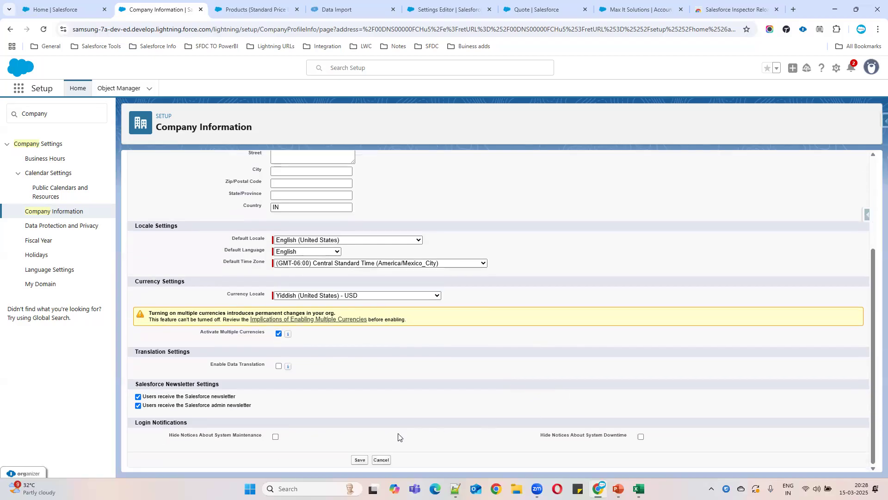
click(360, 460)
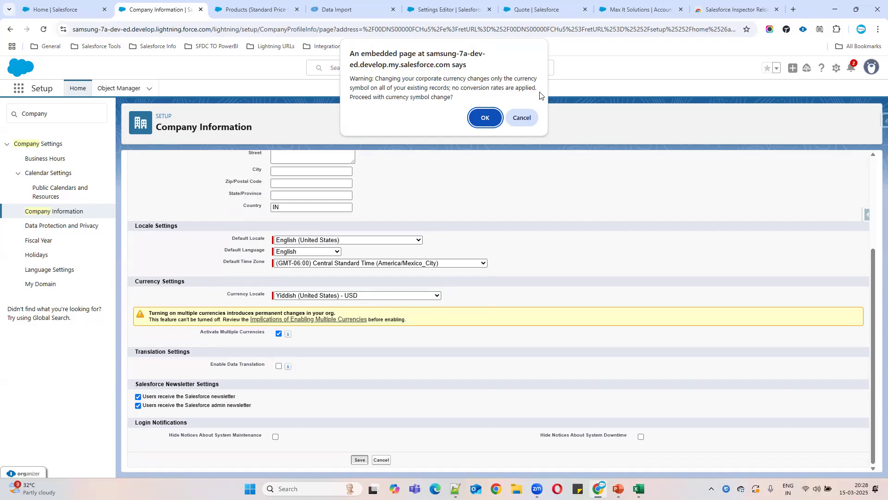
click(486, 118)
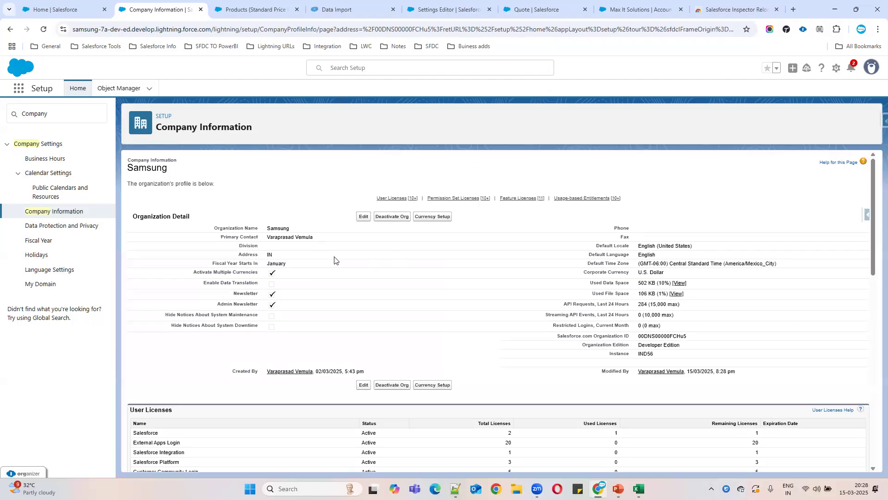
Step: Check the Activate Multiple Currencies setting in the organization details and again in the profile's edit form
drag(190, 276, 288, 279)
click(363, 216)
scroll(444, 324, down, 2)
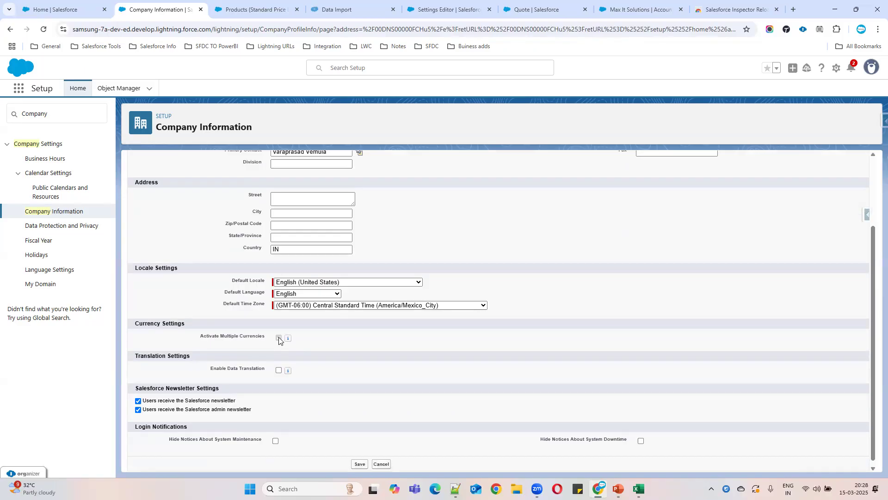
drag(199, 343, 273, 343)
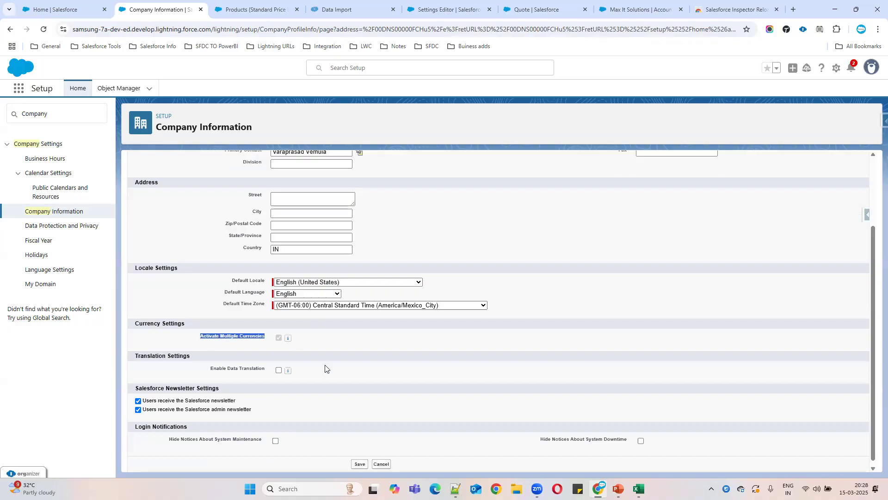
Step: Leave the company profile unedited and open the organization's currency setup to check the corporate currency and its conversion rate
click(380, 464)
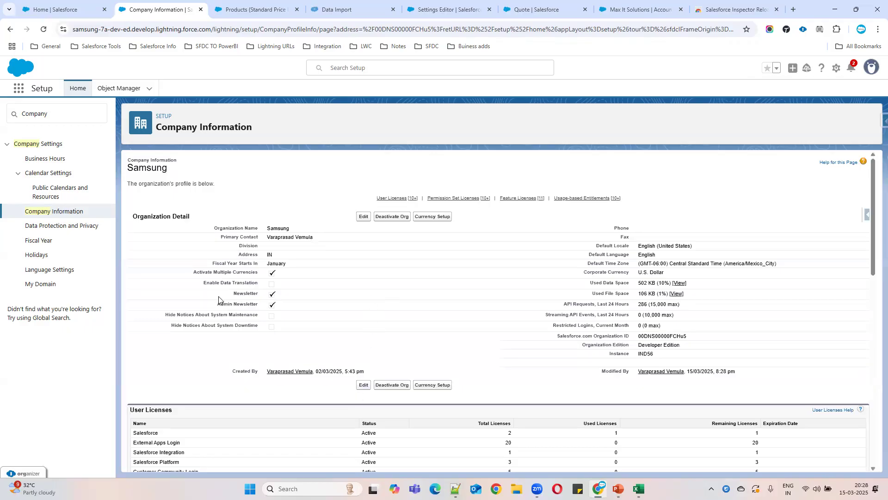
drag(193, 273, 269, 274)
click(463, 219)
click(433, 217)
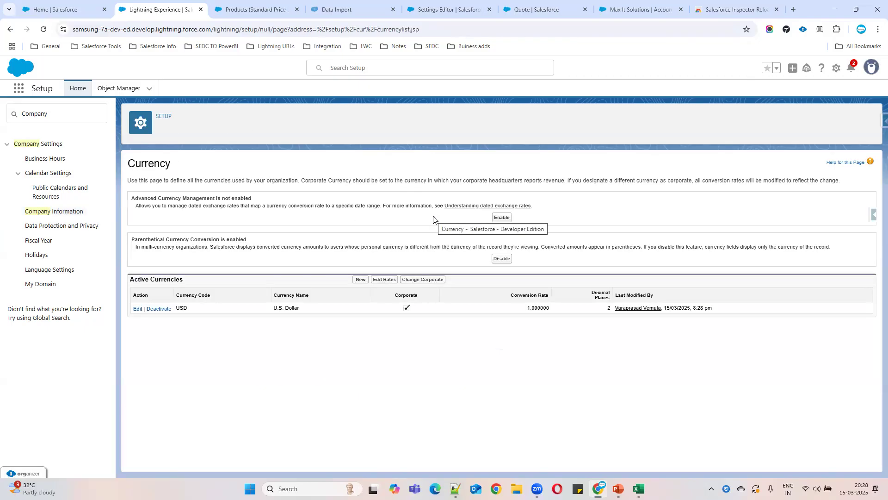
drag(393, 295, 429, 295)
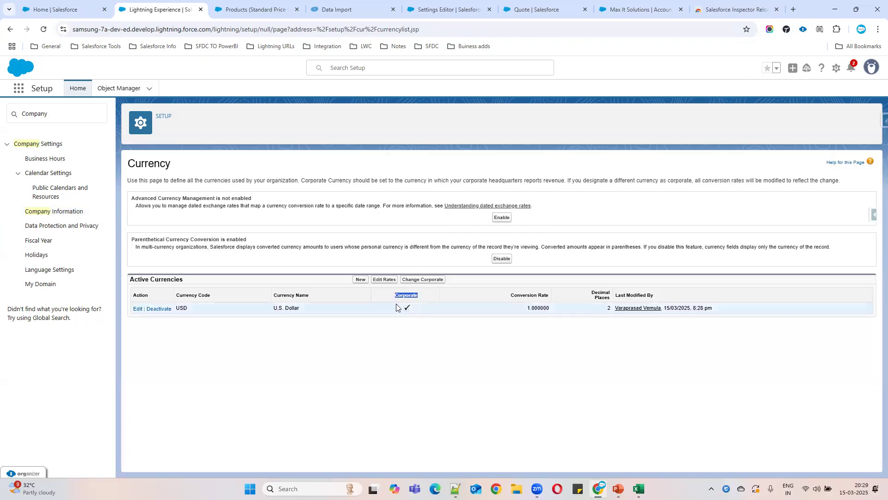
drag(527, 308, 551, 314)
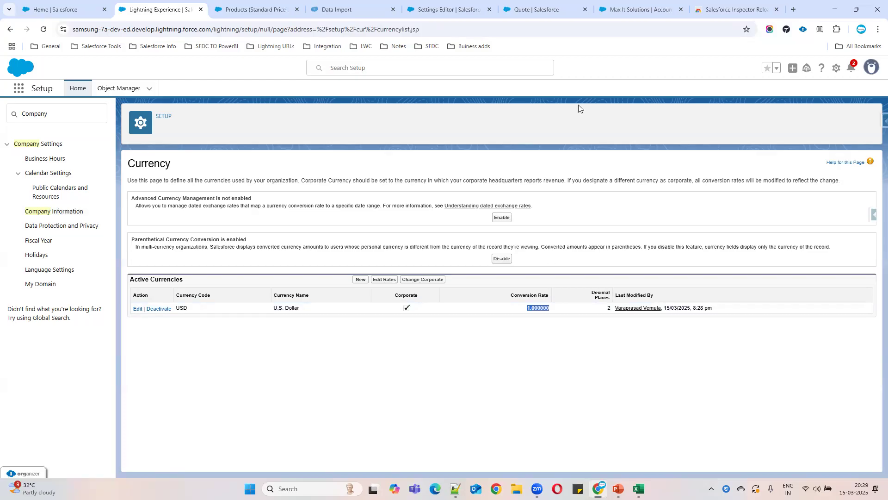
Step: Open the Keyboard – Wired product's related records and check its list price under Price Books
click(256, 14)
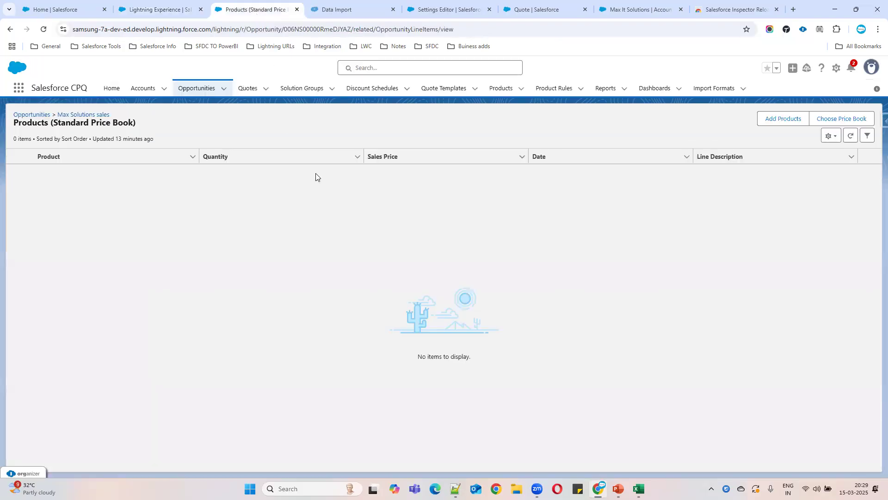
click(502, 92)
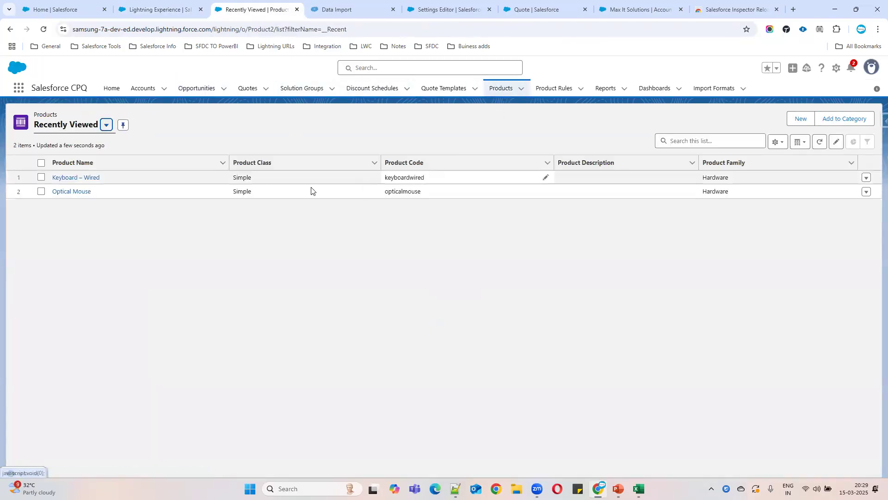
click(91, 179)
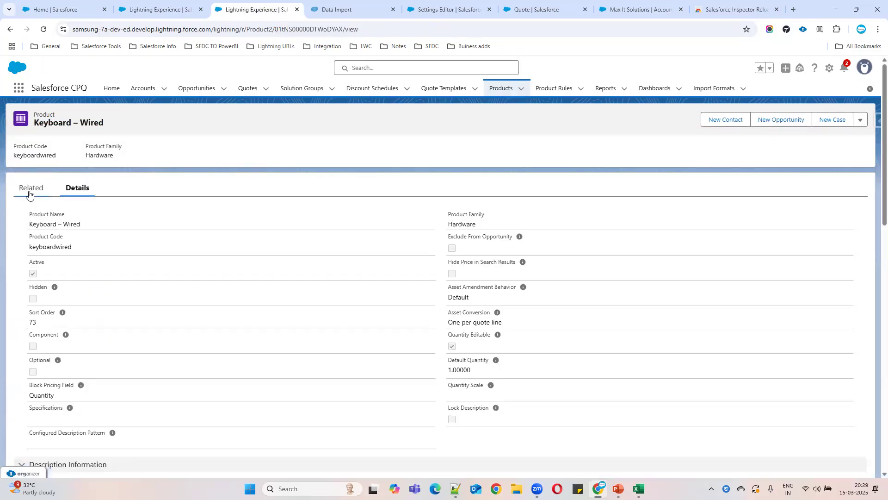
click(29, 193)
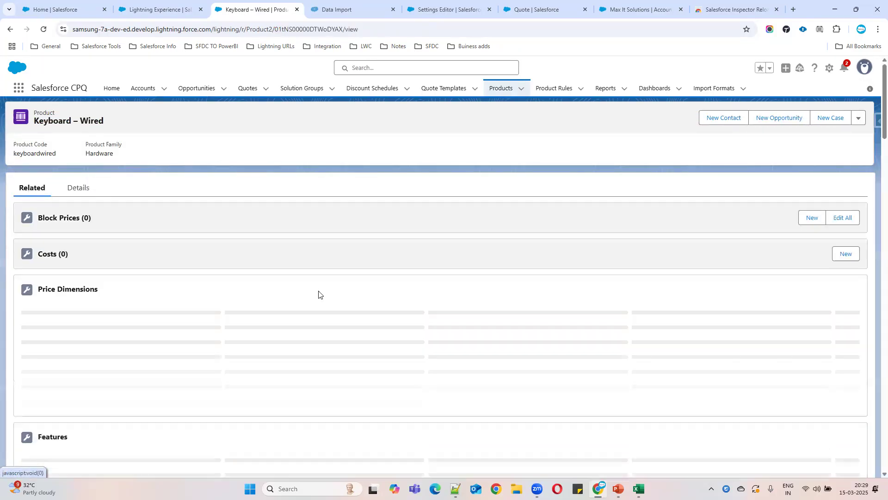
scroll(331, 313, down, 1)
scroll(332, 312, down, 15)
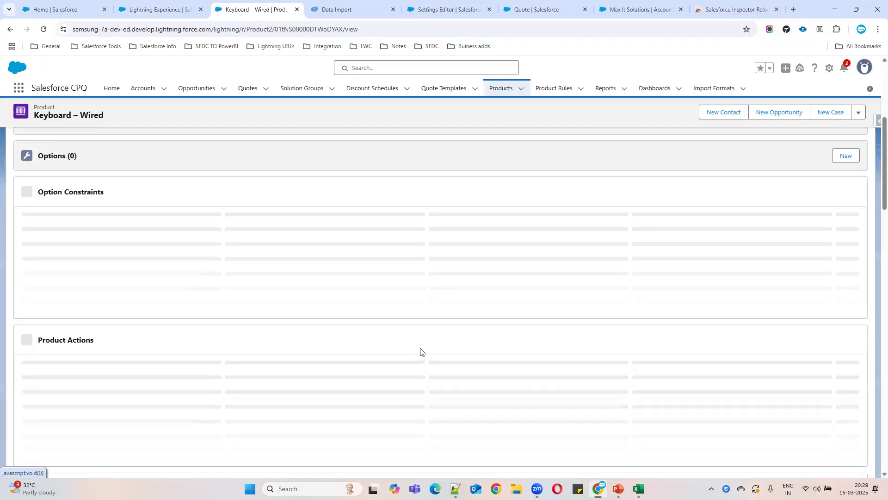
scroll(424, 351, down, 10)
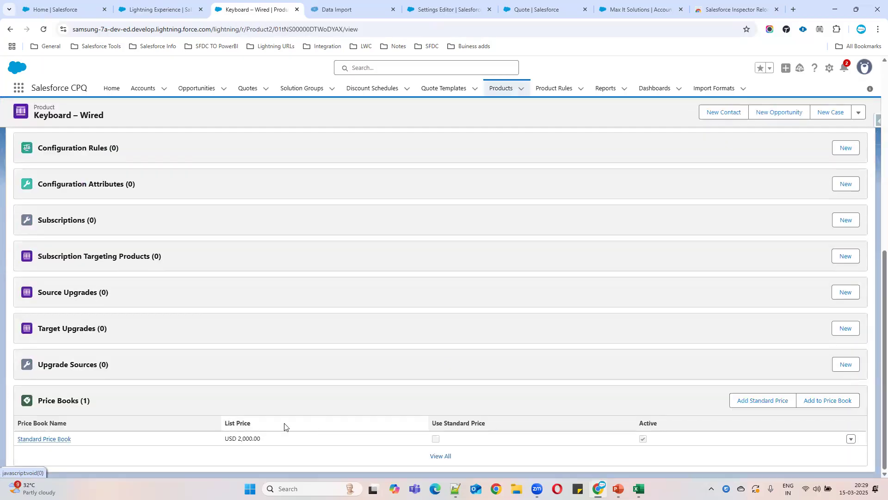
Step: Review the Keyboard – Wired product's price book entry and related lists, and the details of its Standard Price Book
drag(220, 439, 317, 439)
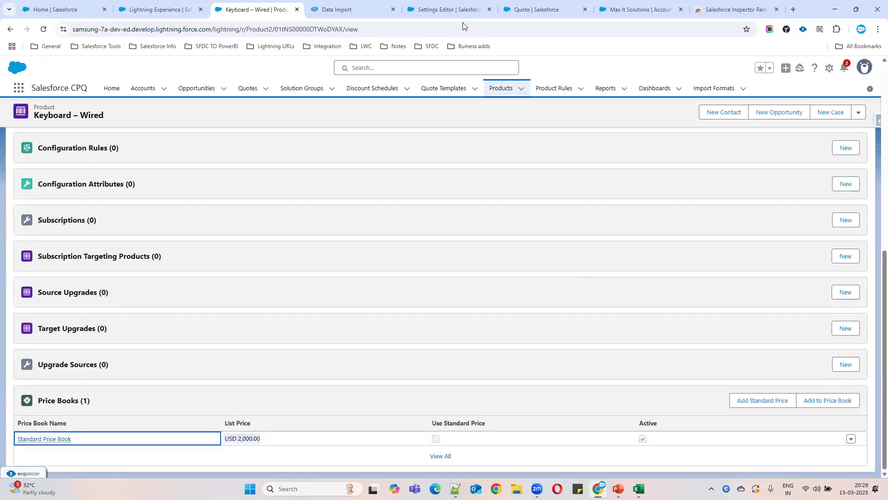
mouse_move(54, 443)
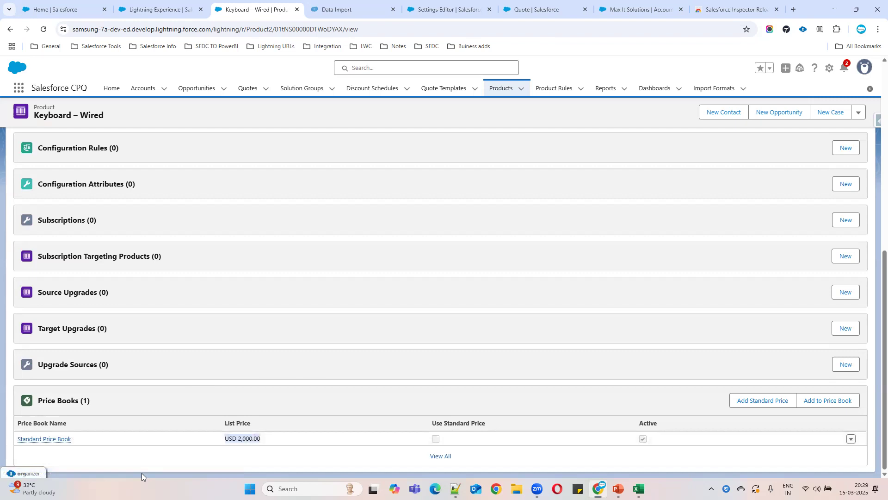
click(54, 440)
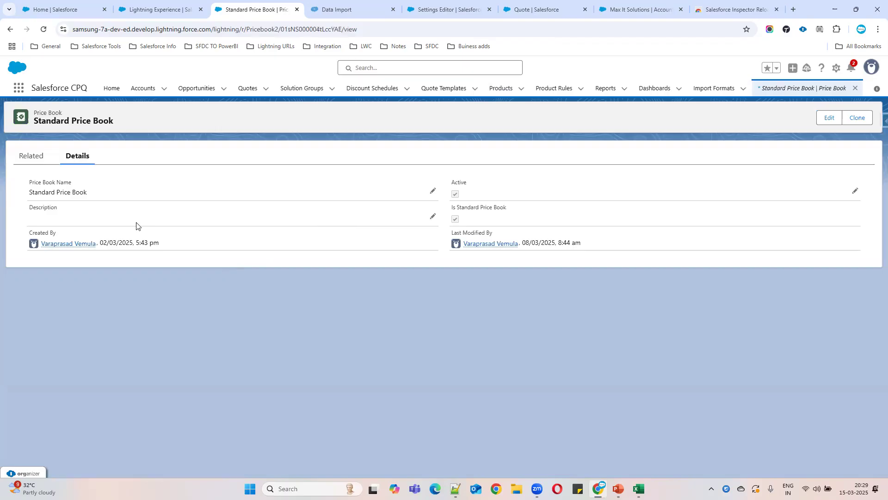
click(10, 30)
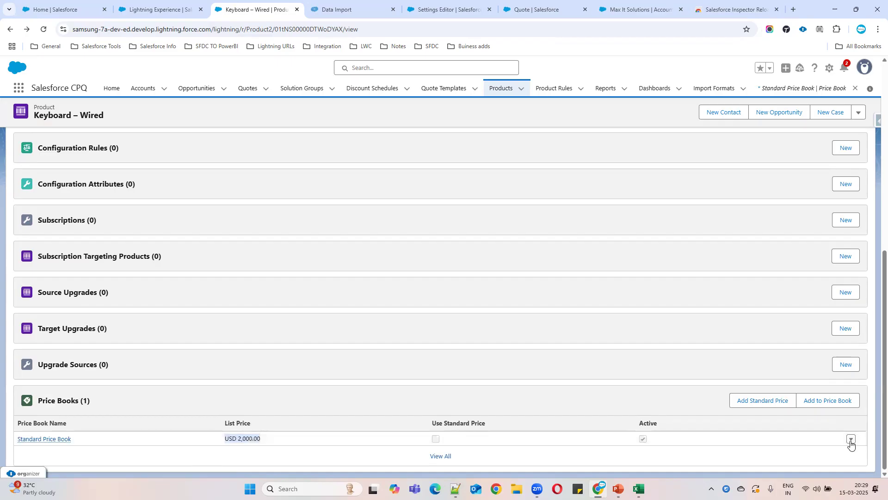
mouse_move(29, 442)
scroll(397, 367, up, 8)
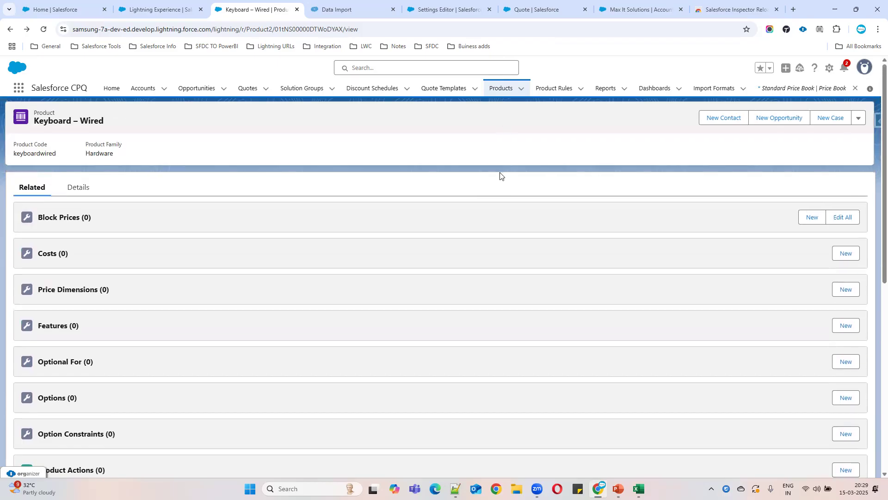
scroll(500, 185, down, 1)
scroll(520, 262, down, 10)
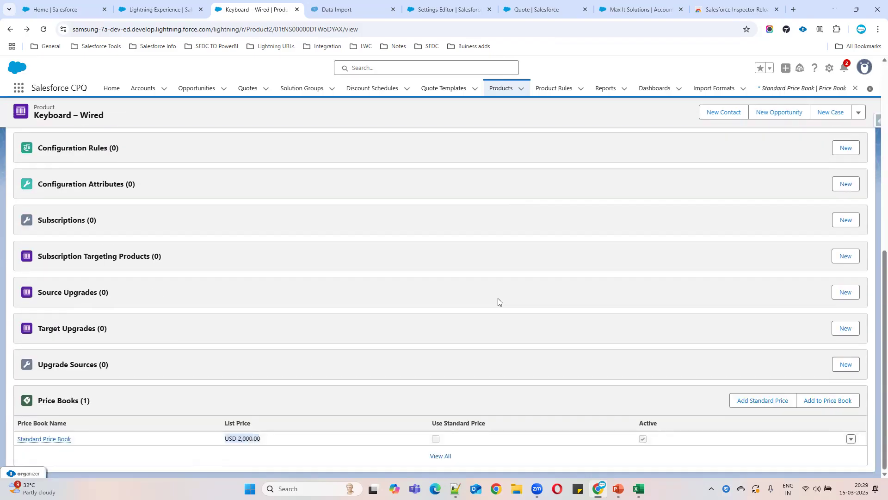
Step: Open the Standard Price Book's related entries and set the Keyboard – Wired list price to USD 20.00
click(50, 440)
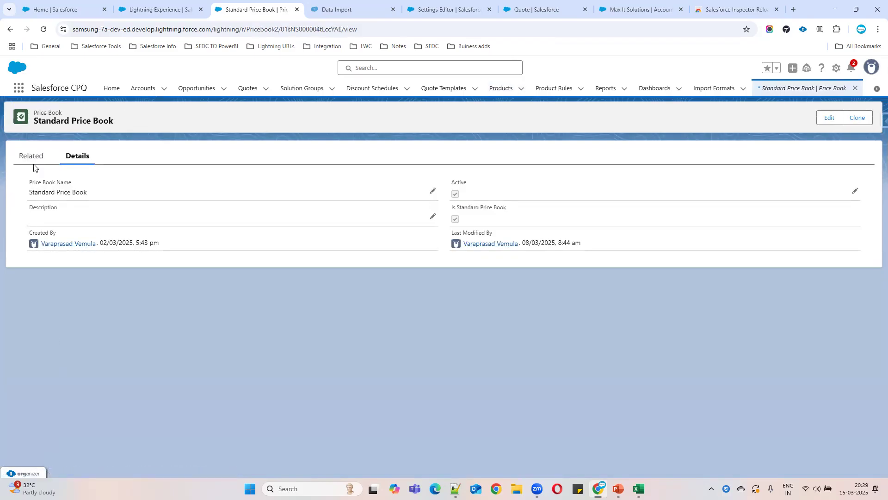
click(31, 156)
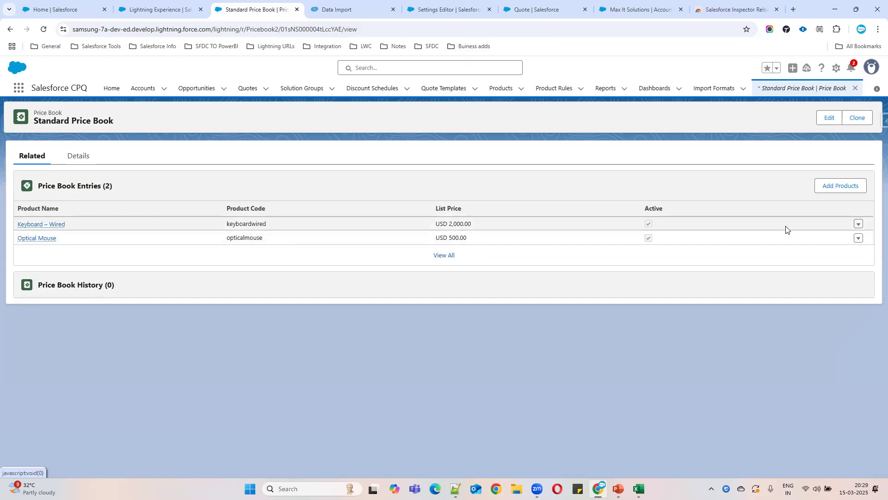
click(859, 224)
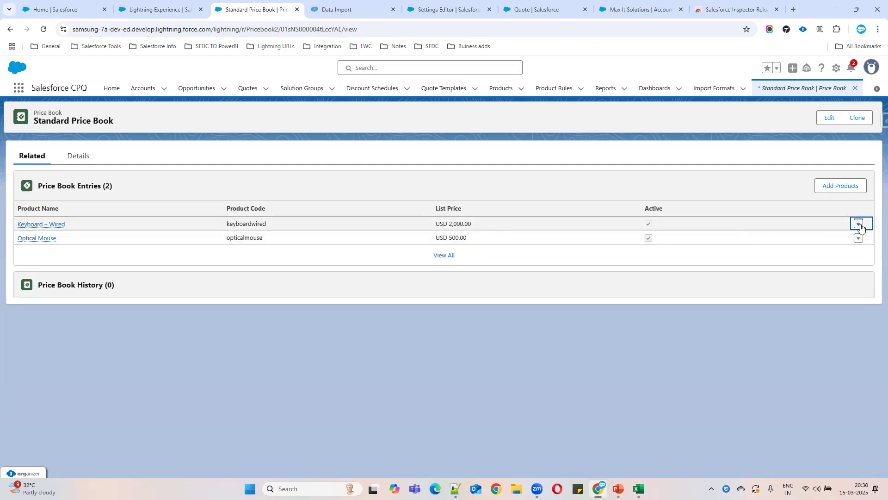
click(860, 226)
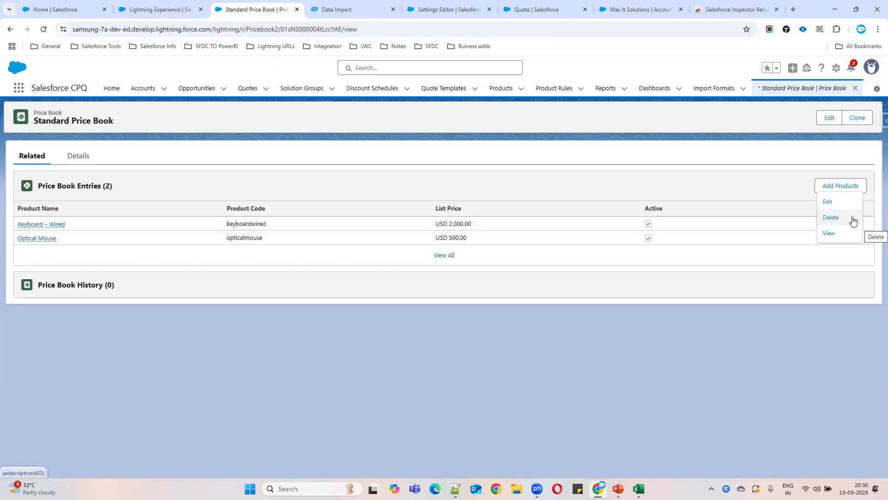
click(837, 197)
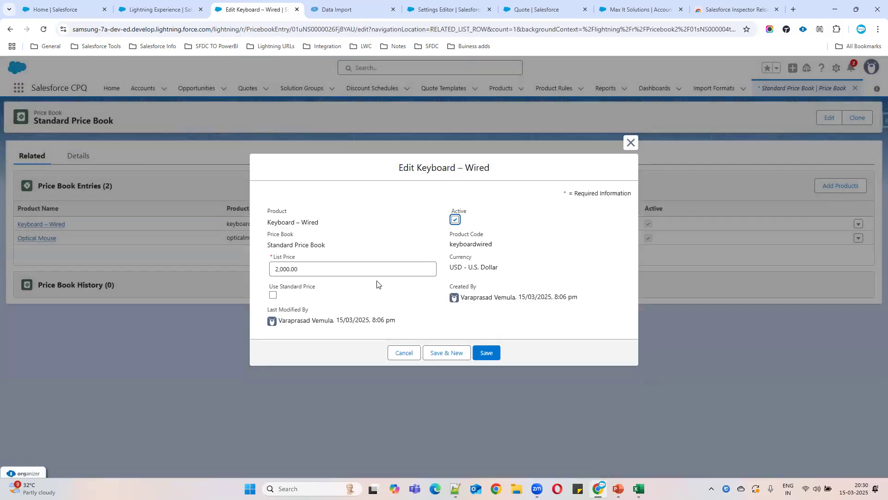
click(355, 271)
key(BackSpace)
click(486, 354)
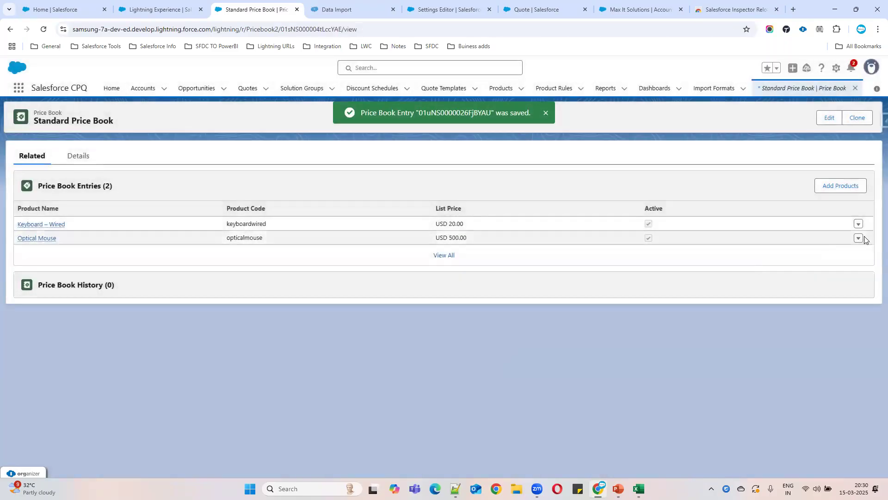
Step: Set the Optical Mouse list price to USD 50.00 in the Standard Price Book and save the entry
click(858, 239)
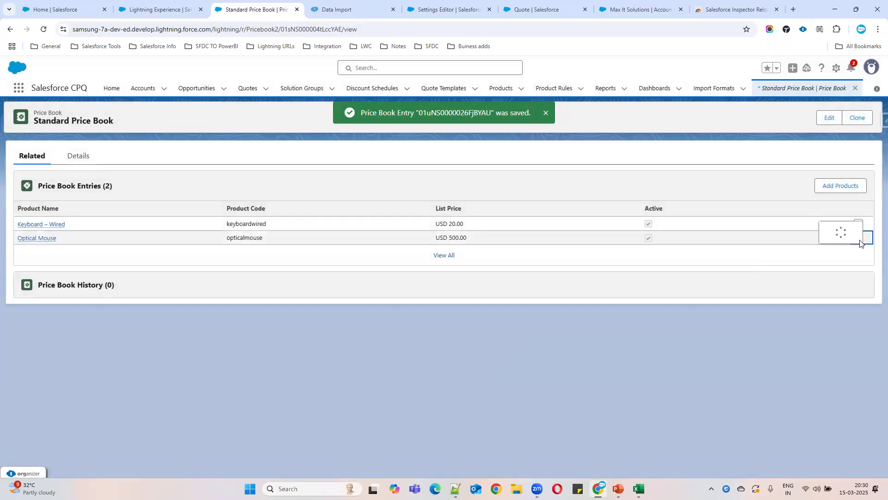
click(830, 201)
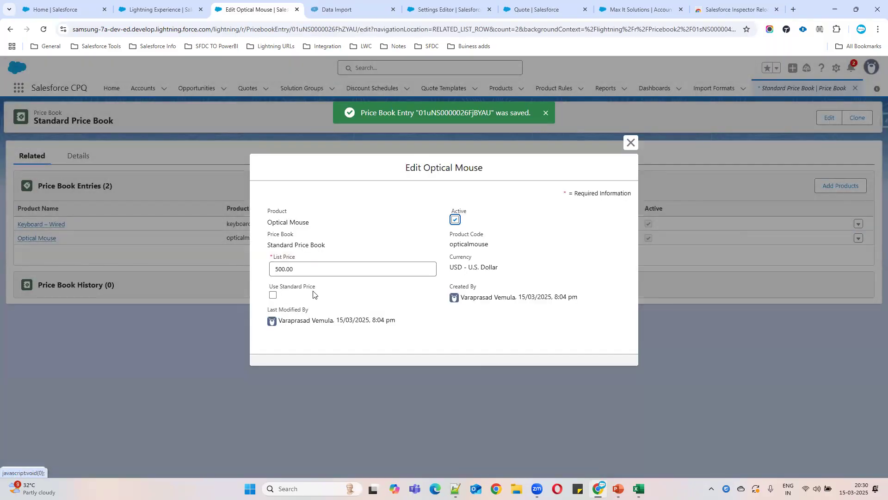
click(427, 267)
key(BackSpace)
click(493, 355)
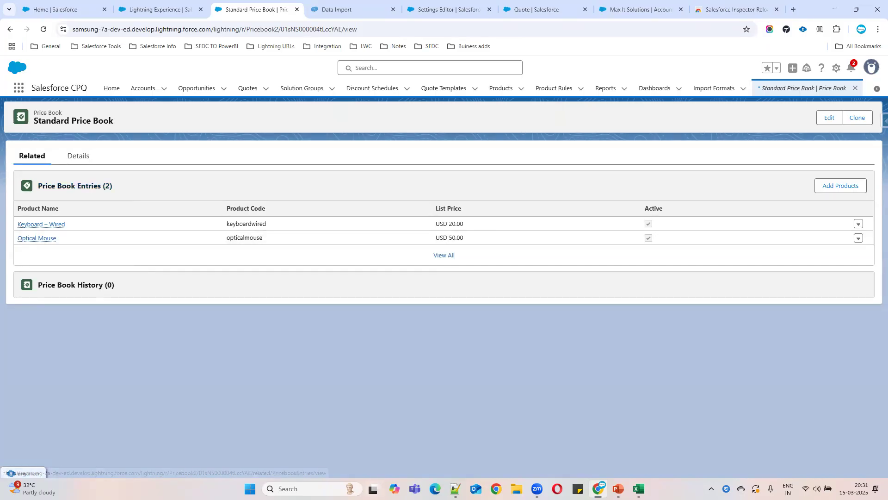
Step: Switch to Notepad++ and write "USD Standrad Pricebook" on the first line of the empty note
click(455, 488)
text(USD Sta)
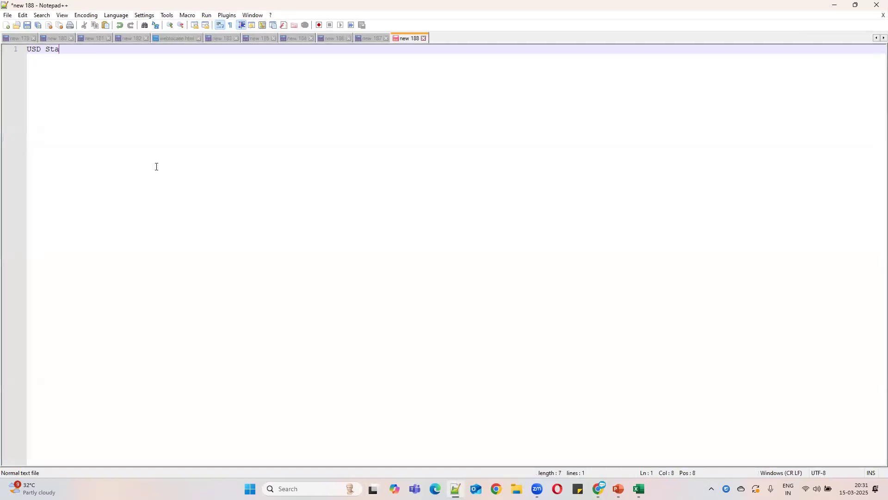
text(ndrad Pricebook)
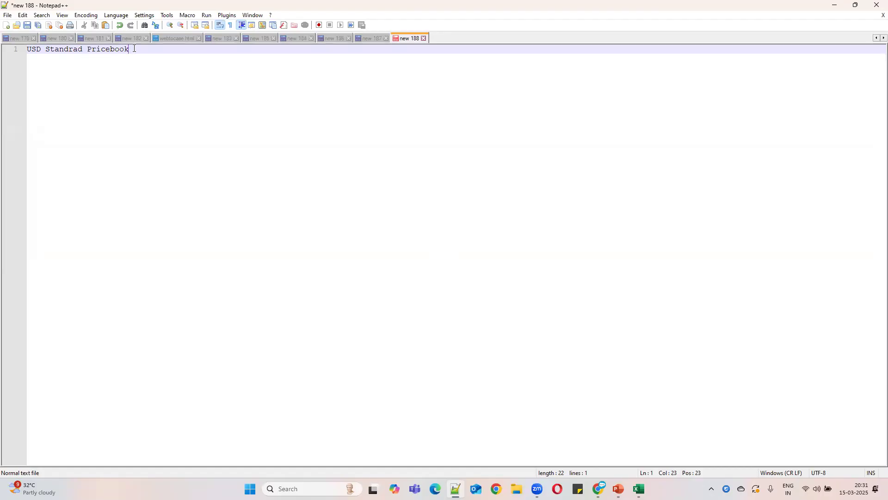
Step: Duplicate the first line onto line 2 and change the copy to "USA Pricebook"
drag(135, 49, 16, 53)
key(ctrl+c)
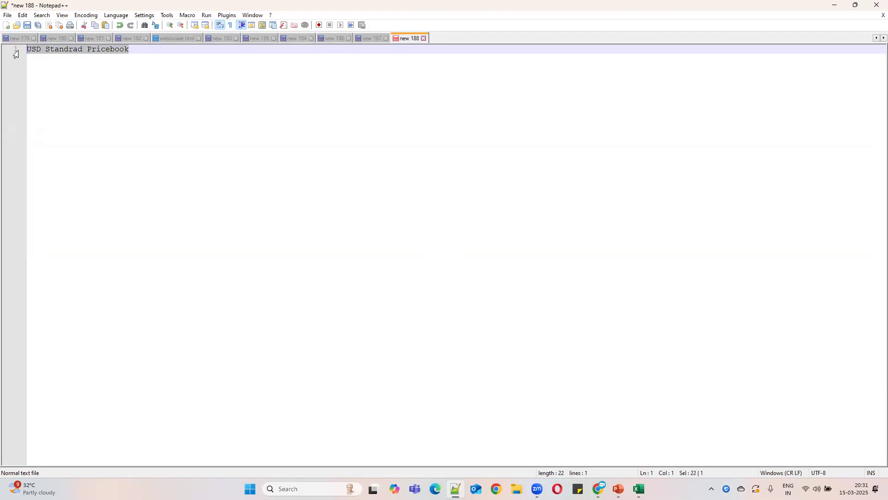
click(152, 51)
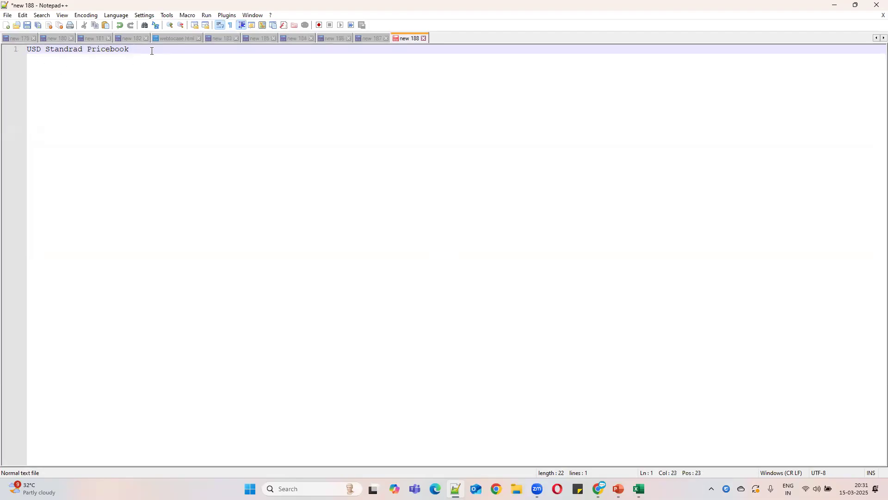
key(Return)
key(ctrl+v)
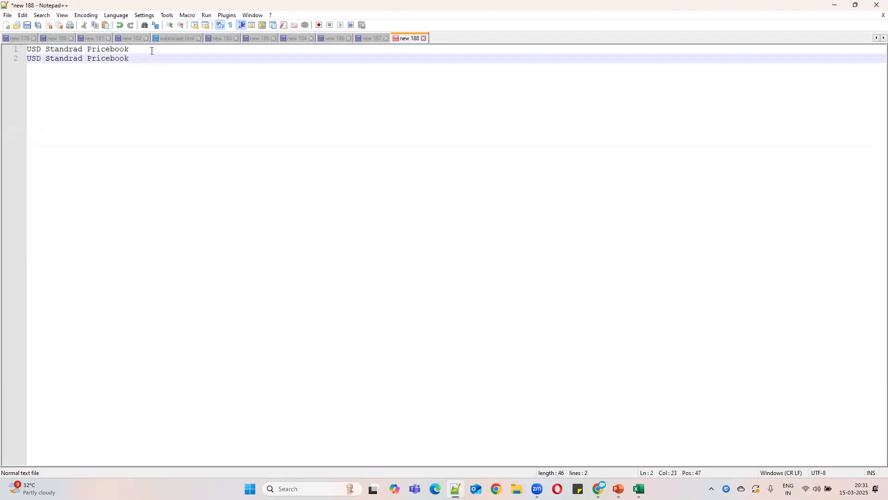
double_click(68, 58)
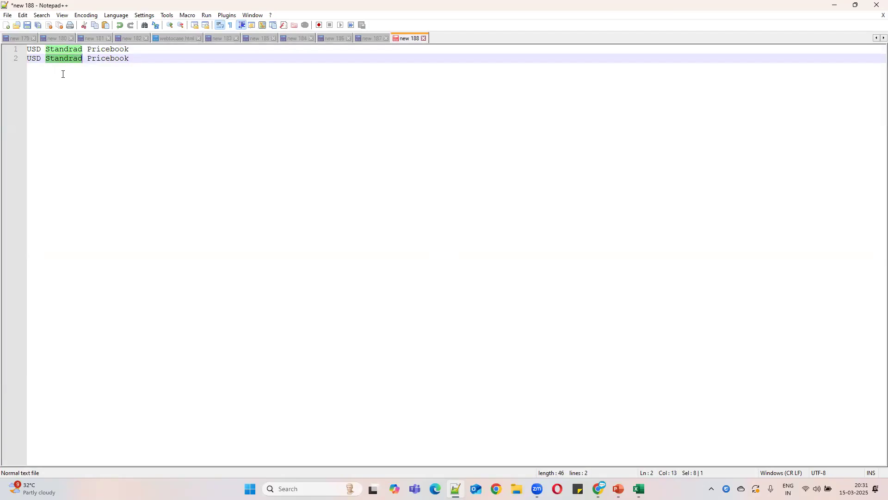
key(BackSpace)
key(BackSpace)
key(BackSpace)
text(A)
click(93, 59)
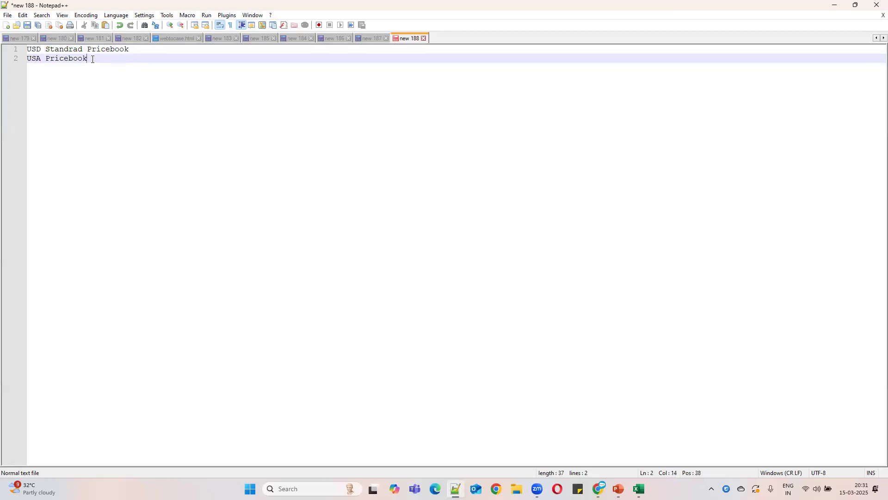
Step: Leave two blank lines and add "AUD Standrad Pricebook" on line 5, based on a copy of the first line
key(Return)
key(Return)
key(Return)
text(AUD)
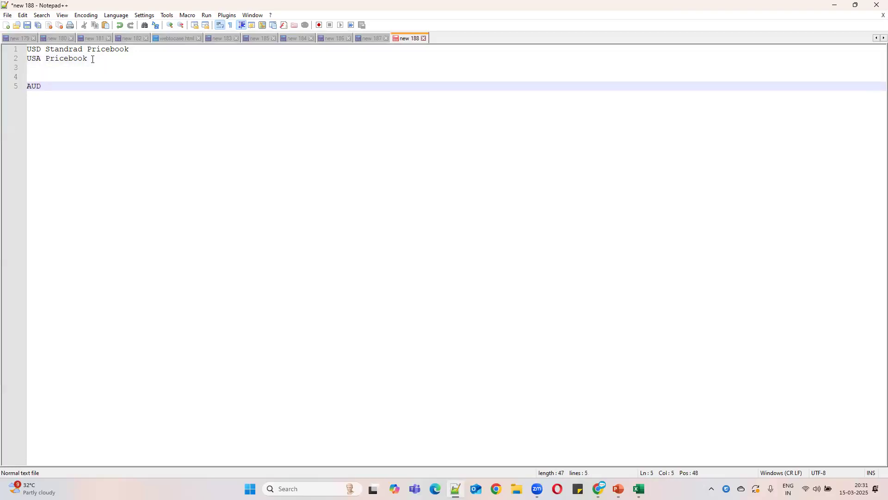
text( Price)
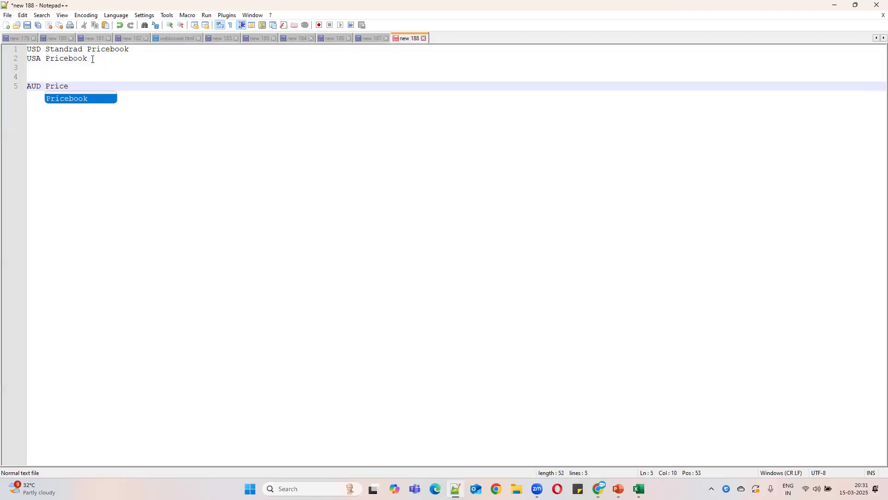
drag(130, 49, 28, 52)
key(ctrl+c)
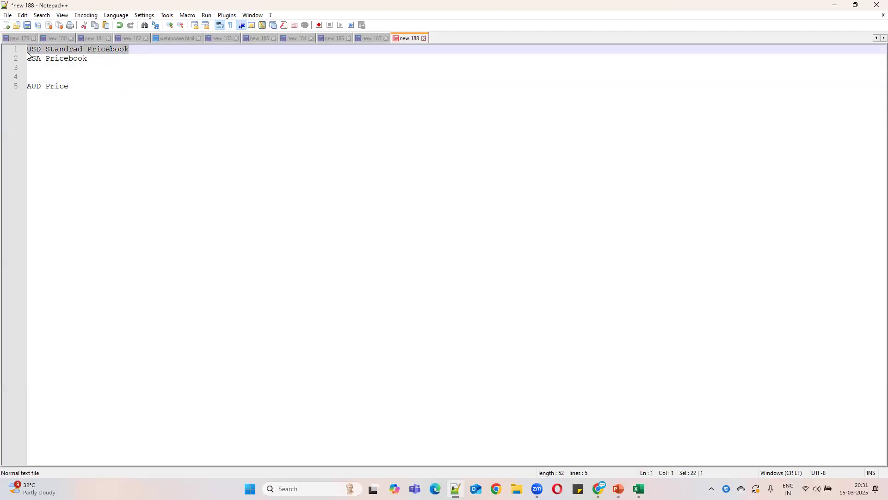
drag(71, 87, 20, 88)
key(ctrl+v)
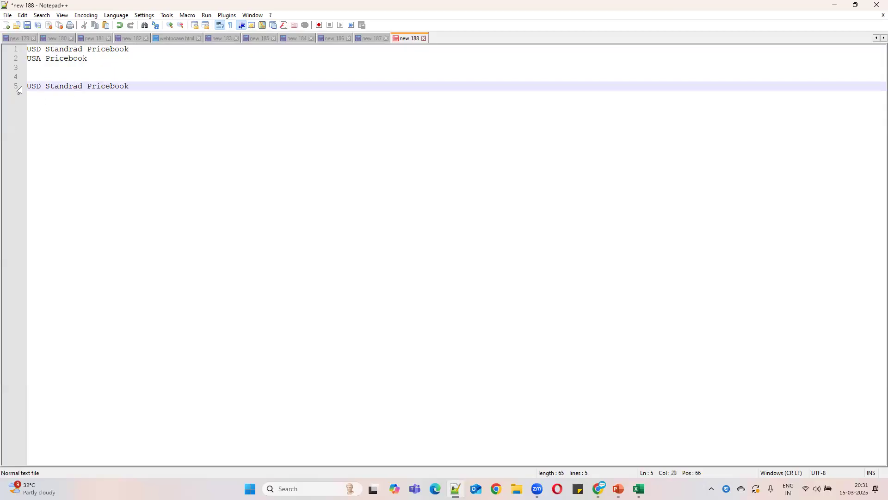
double_click(33, 87)
text(AUD)
Step: Duplicate the "AUD Standrad Pricebook" line onto line 6
drag(145, 88, 9, 89)
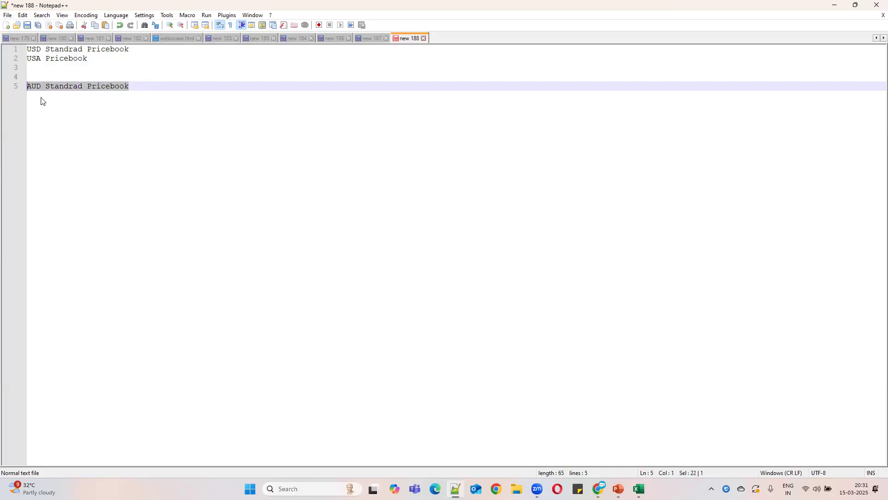
key(ctrl+c)
click(147, 90)
key(Return)
key(ctrl+v)
Step: Insert "Custom" before "Pricebook" in the USA line and replace "Standrad" with "Cutom" on line 6
double_click(68, 97)
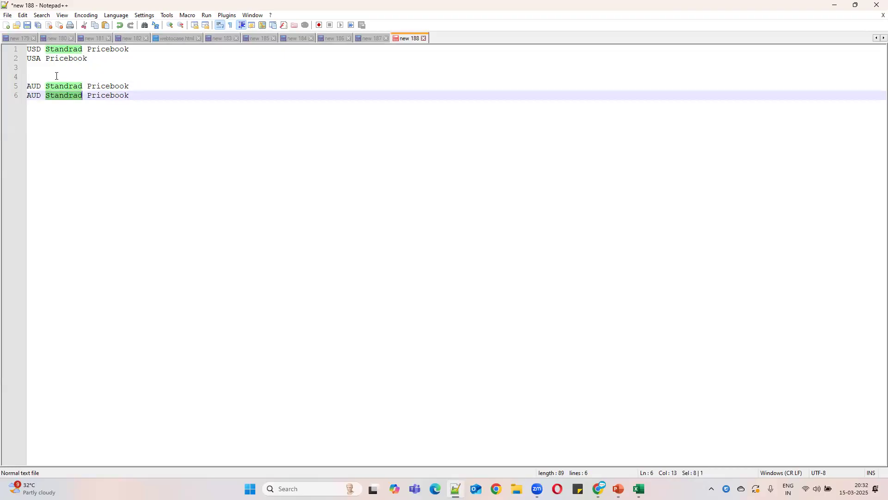
click(46, 60)
text(Custom)
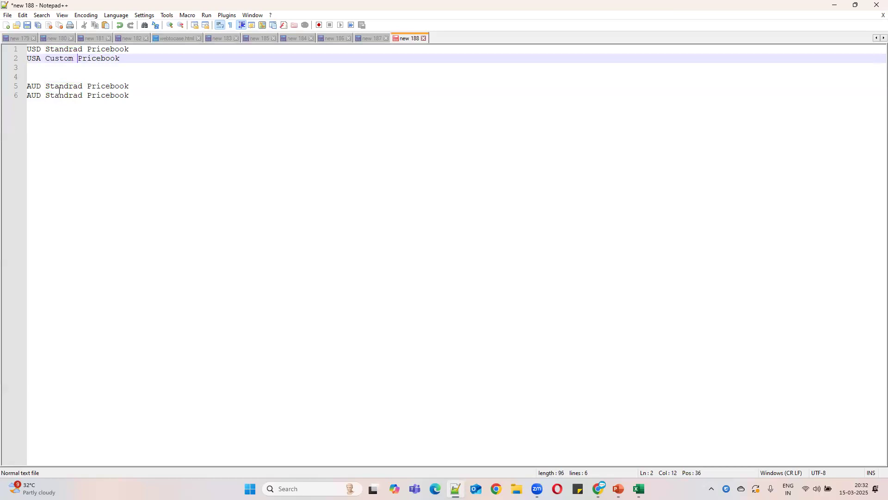
double_click(68, 97)
text(Cutom)
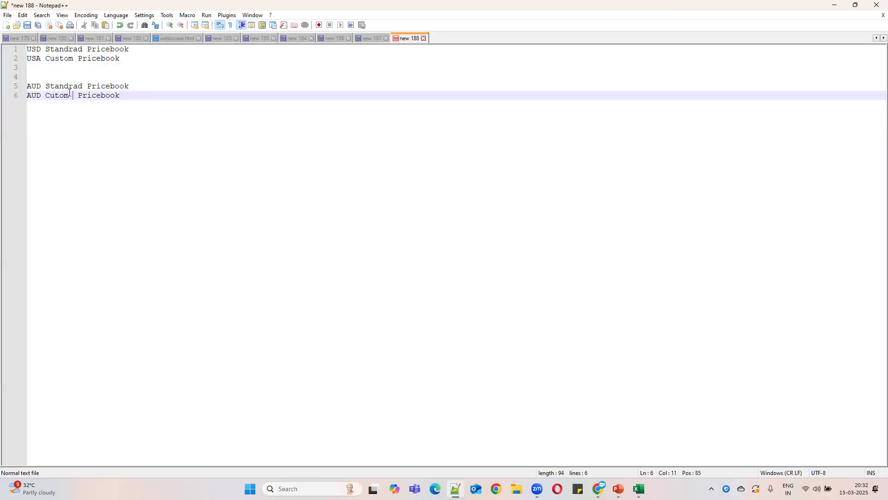
Step: Add four blank lines below the last AUD price book line
click(150, 98)
key(Return)
key(Return)
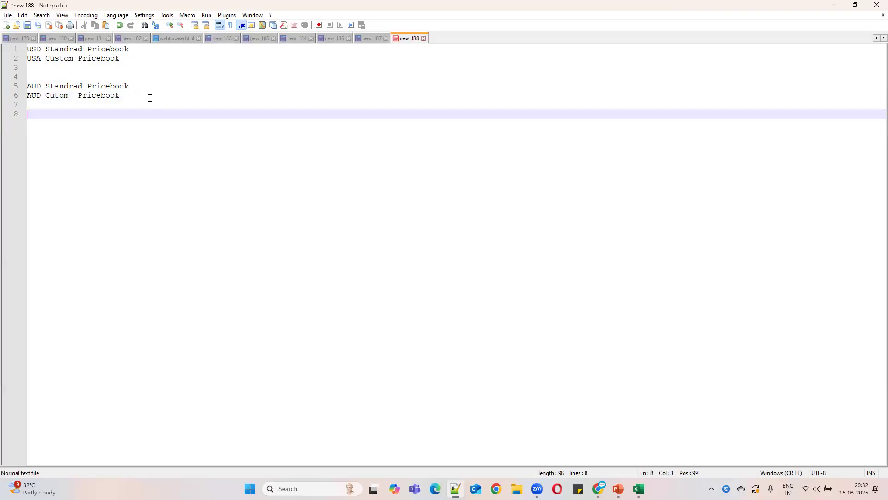
key(Return)
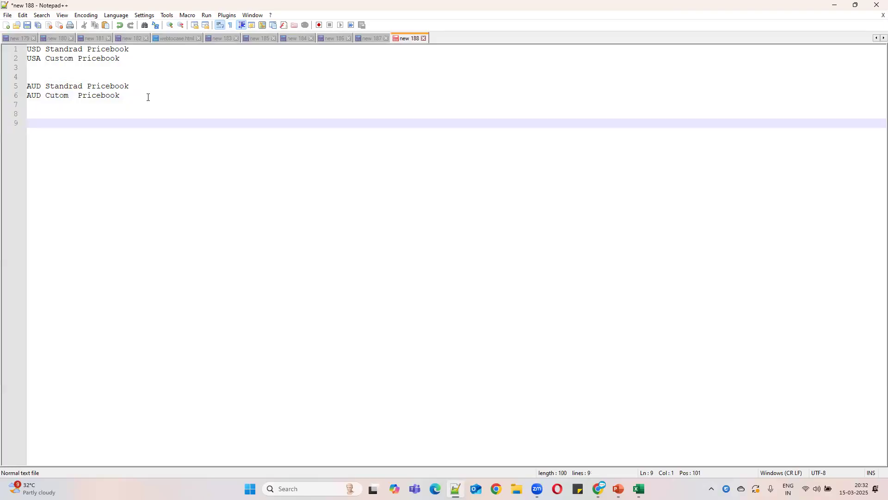
drag(137, 87, 13, 91)
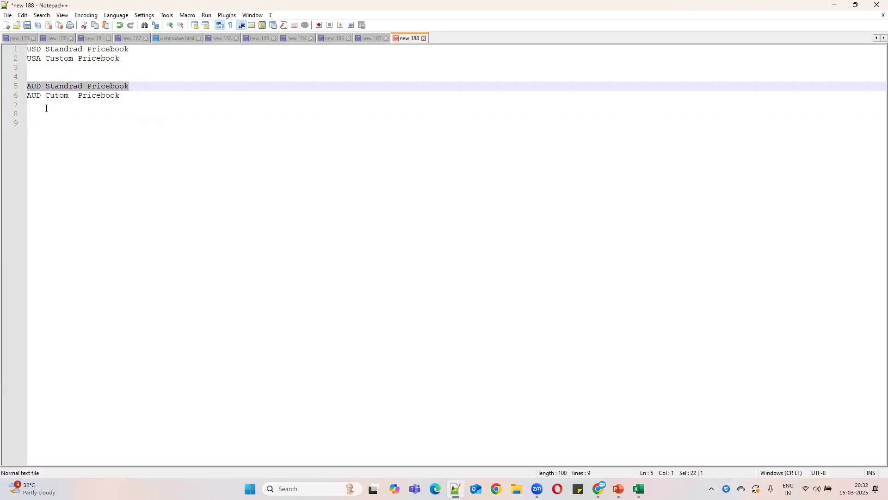
click(126, 102)
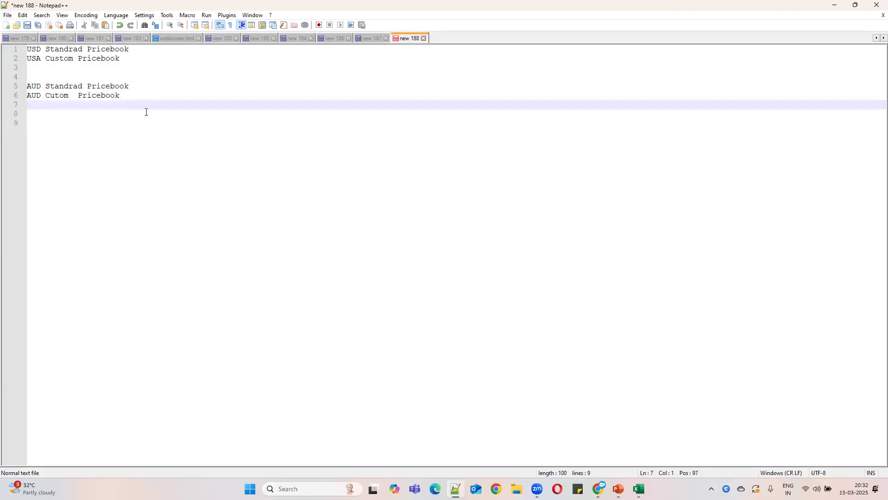
key(Return)
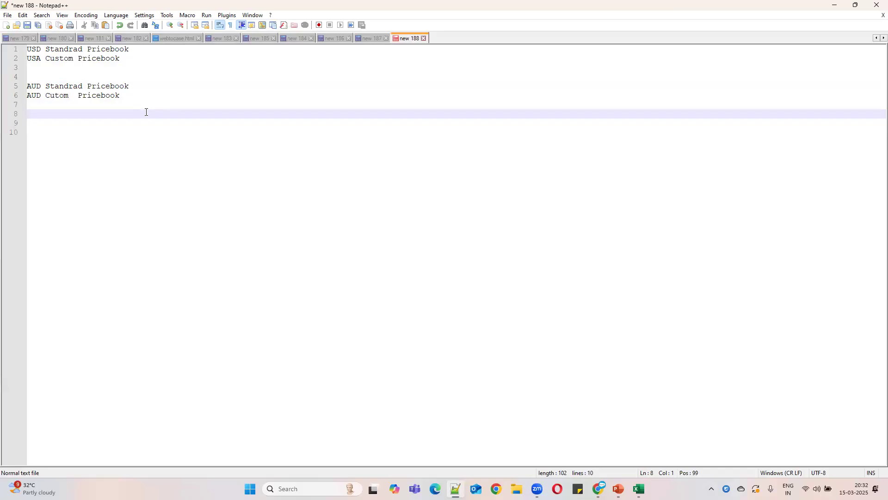
Step: Leave one blank line below the AUD lines and add "EURO Standrad Pricebook" on line 8, based on a copy of line 5
drag(132, 86, 27, 87)
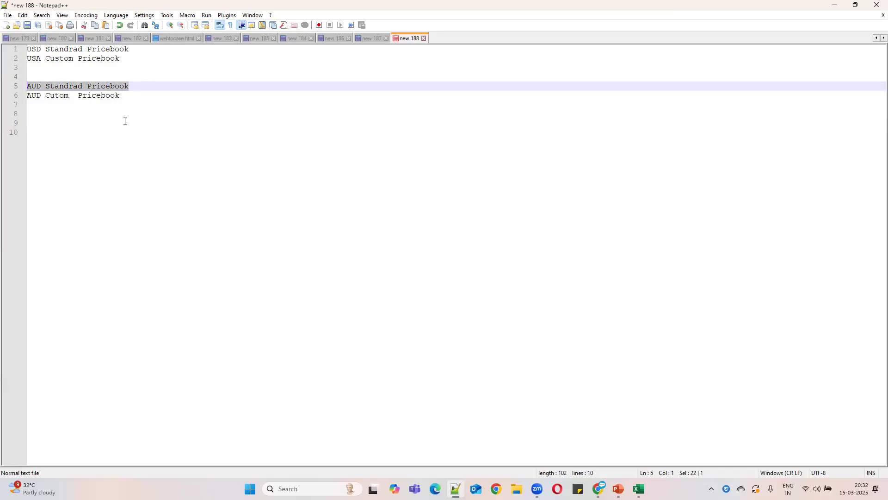
click(127, 97)
key(Return)
key(Return)
key(ctrl+v)
drag(42, 114, 22, 114)
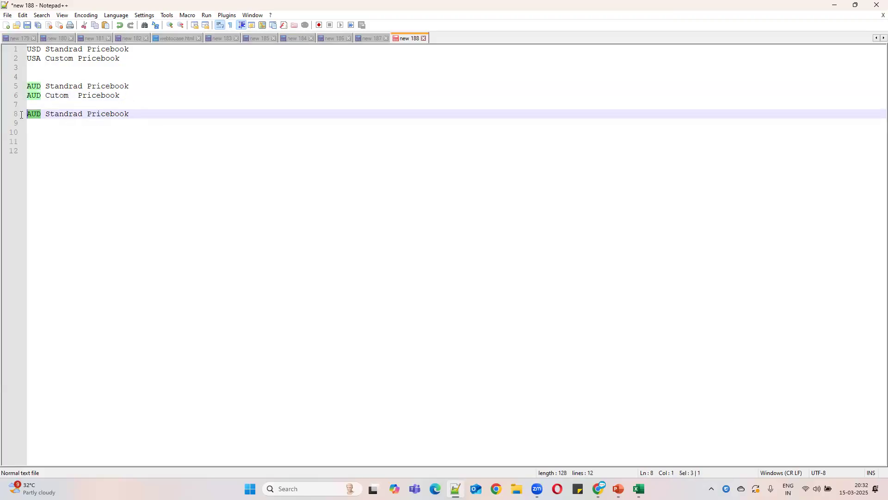
text(EU)
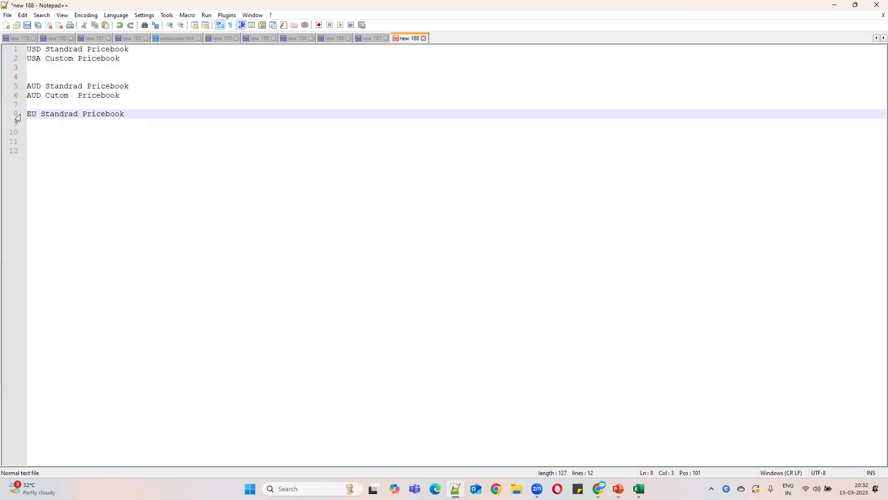
text(C)
key(BackSpace)
text(RO)
Step: Duplicate the EURO line onto line 9 as "EURO Custom Pricebook" and add three blank lines below it
drag(146, 116, 12, 115)
key(ctrl+c)
click(142, 113)
key(Return)
key(ctrl+v)
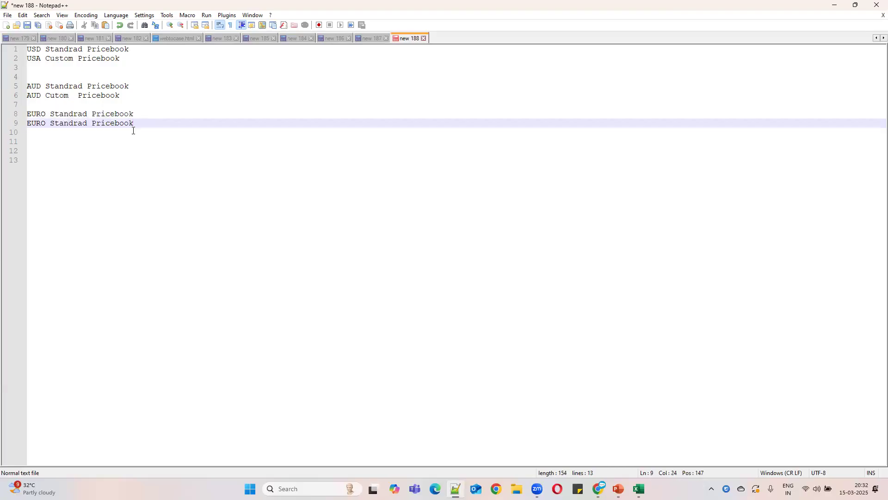
double_click(85, 124)
text(Custom)
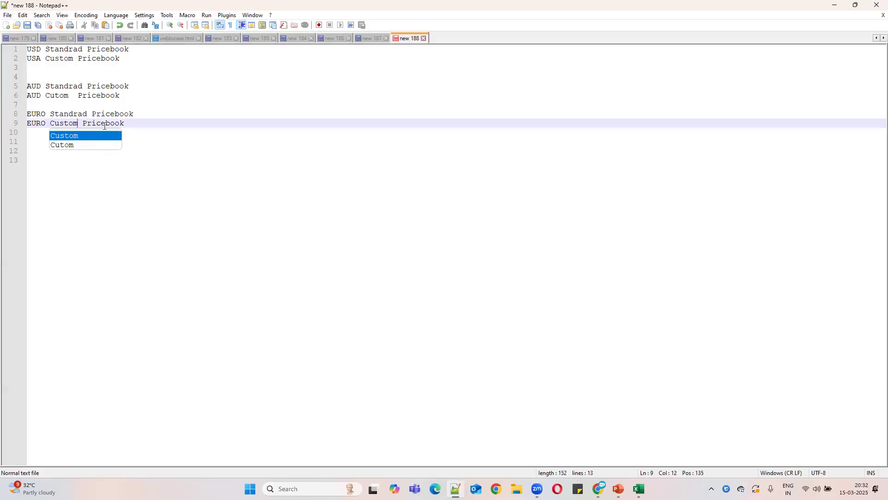
click(143, 127)
key(Return)
key(Return)
key(Return)
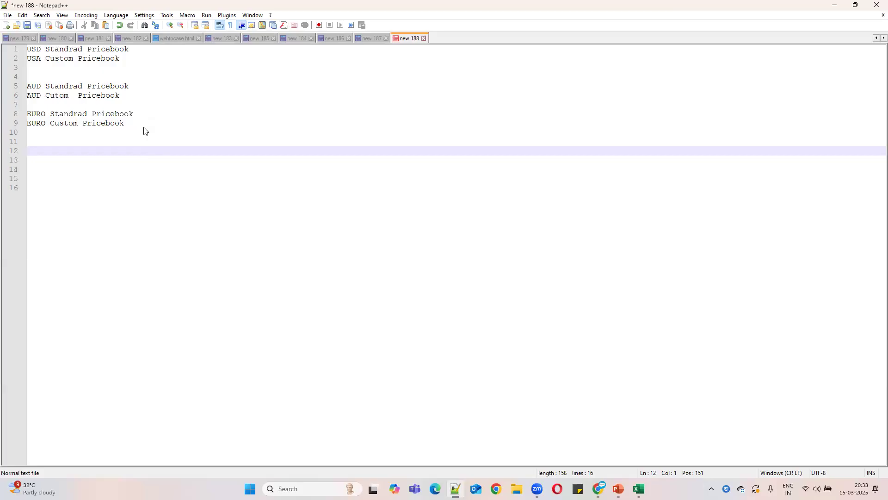
Step: Change "USD" to "USA" in the first price book line
click(44, 50)
key(BackSpace)
text(A)
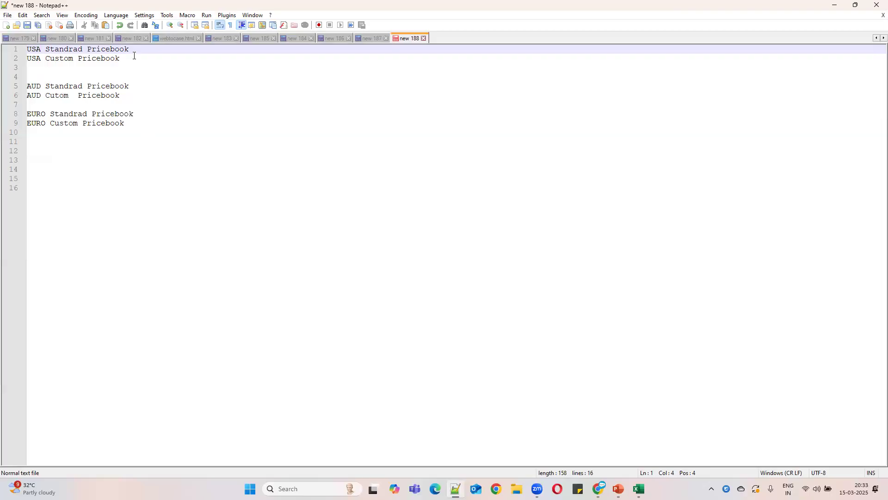
drag(133, 49, 26, 48)
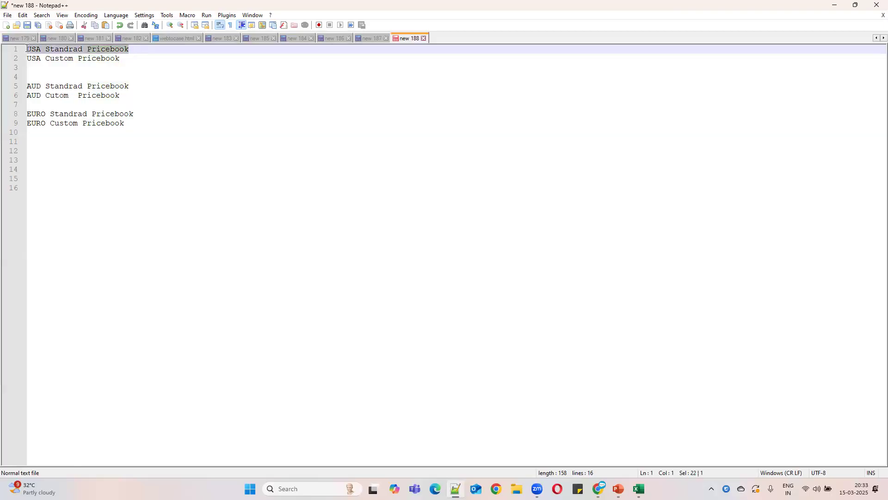
drag(121, 59, 27, 50)
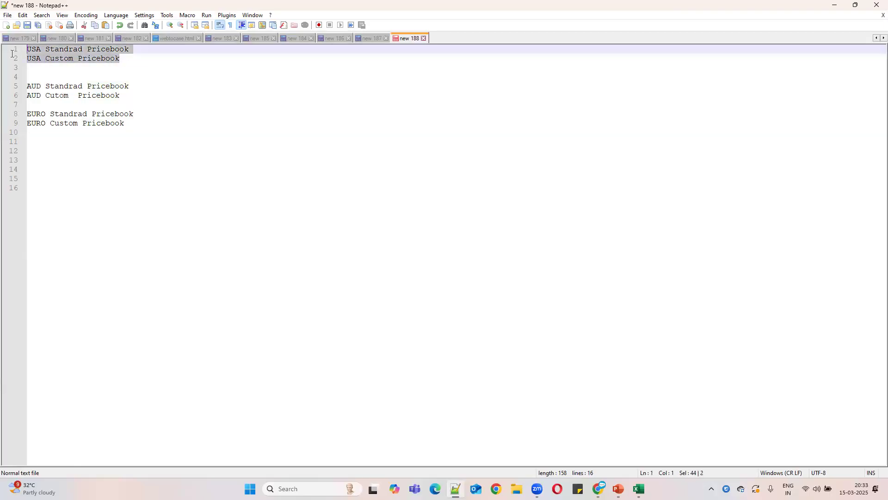
double_click(60, 60)
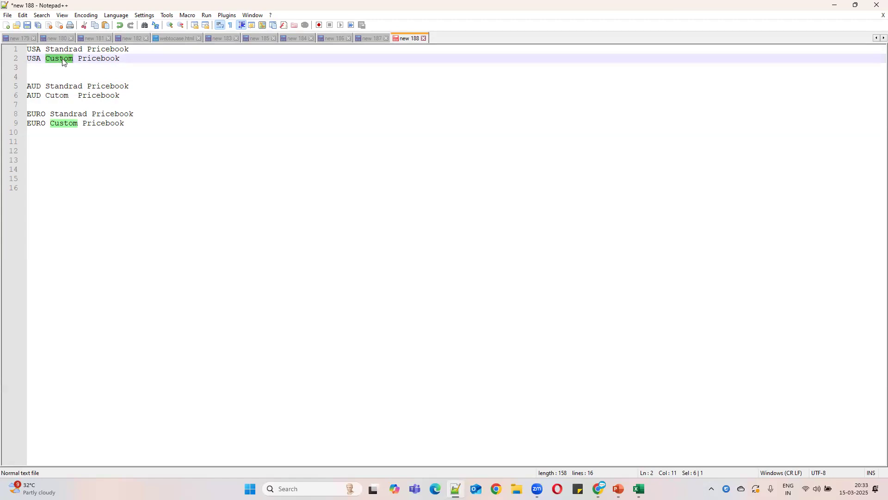
click(135, 49)
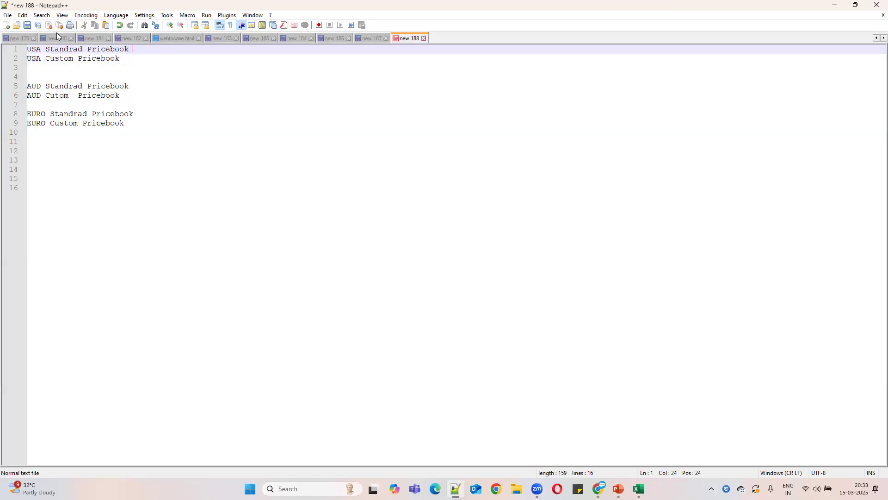
Step: Insert two blank lines above the USA price book lines and enter "Mouse 20" on line 1
click(22, 49)
click(28, 48)
key(Return)
key(Return)
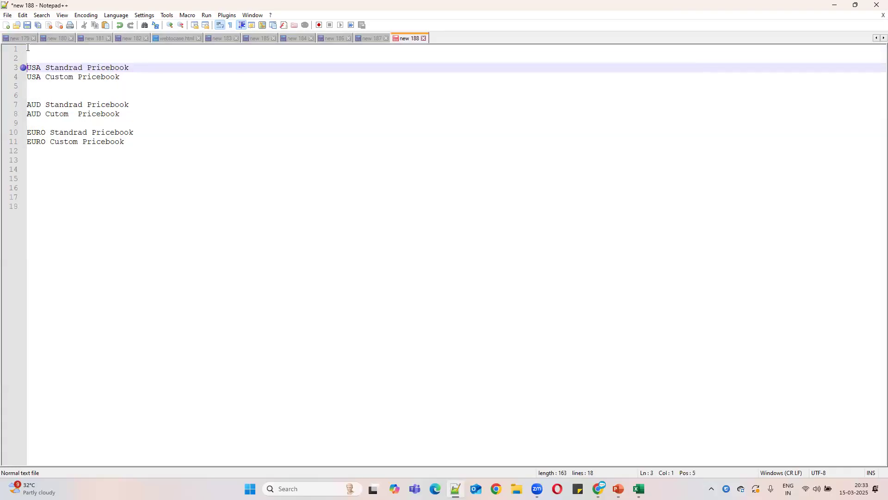
click(56, 59)
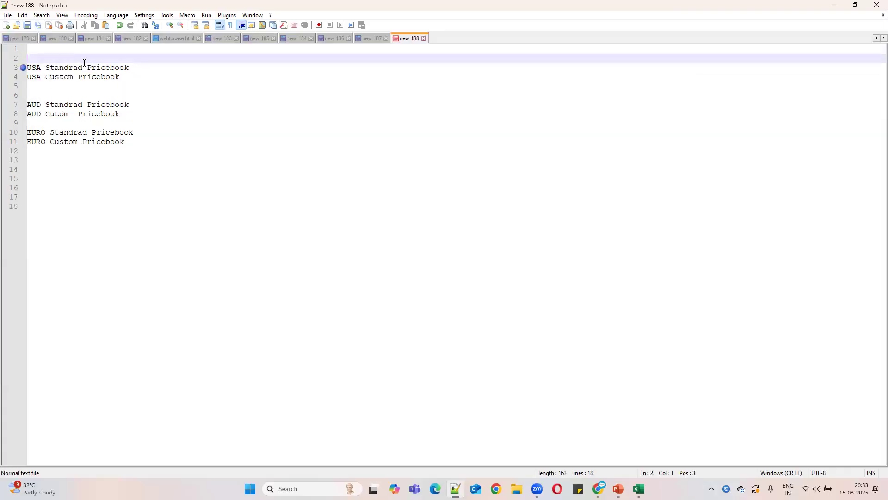
key(Up)
text(Mouse )
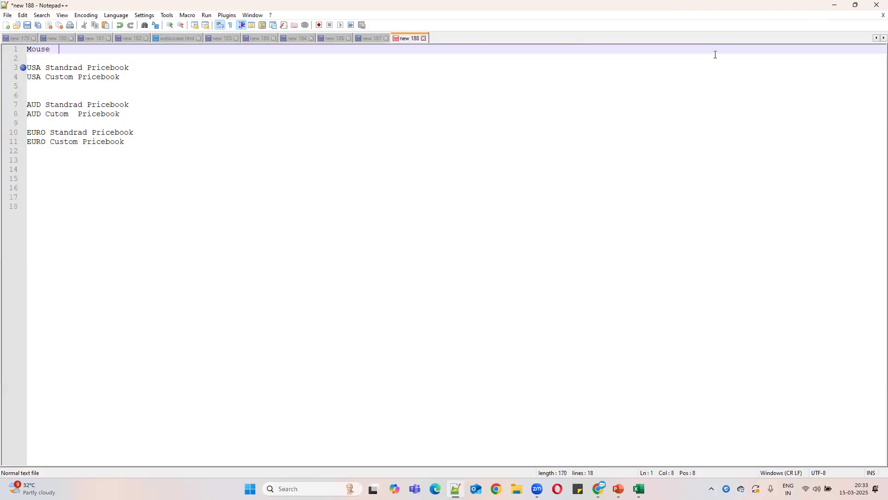
text( 20)
Step: Check the Optical Mouse list price in the Salesforce Standard Price Book and set the Mouse price on line 1 of the notes to 50
click(835, 5)
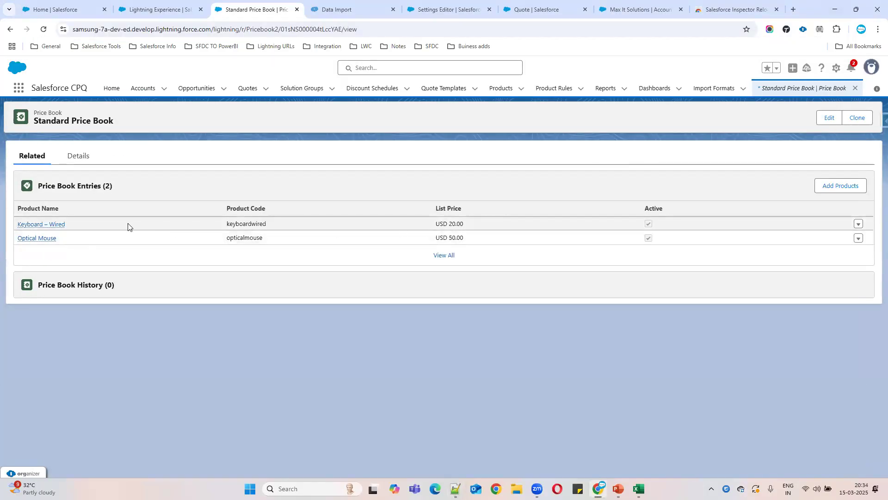
click(485, 240)
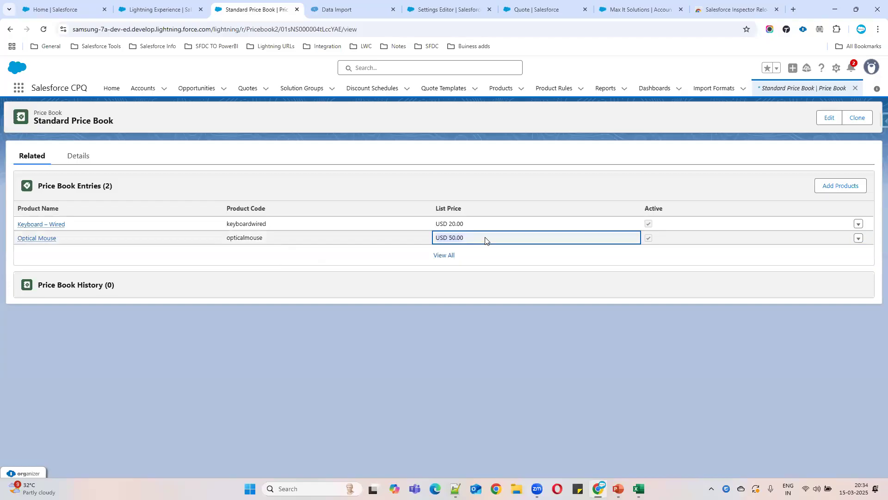
key(alt+Tab)
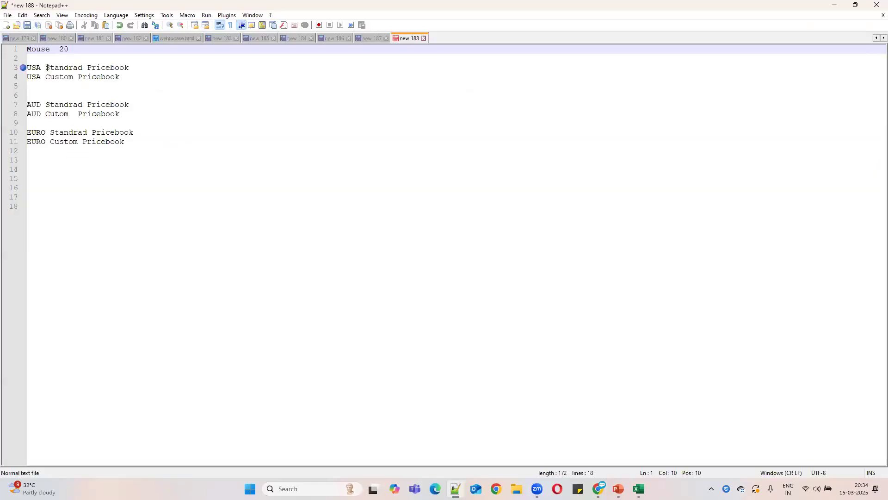
drag(72, 48, 61, 49)
text(50)
Step: Switch to Salesforce and examine the Standard Price Book's name and its price book entries
key(alt+Tab)
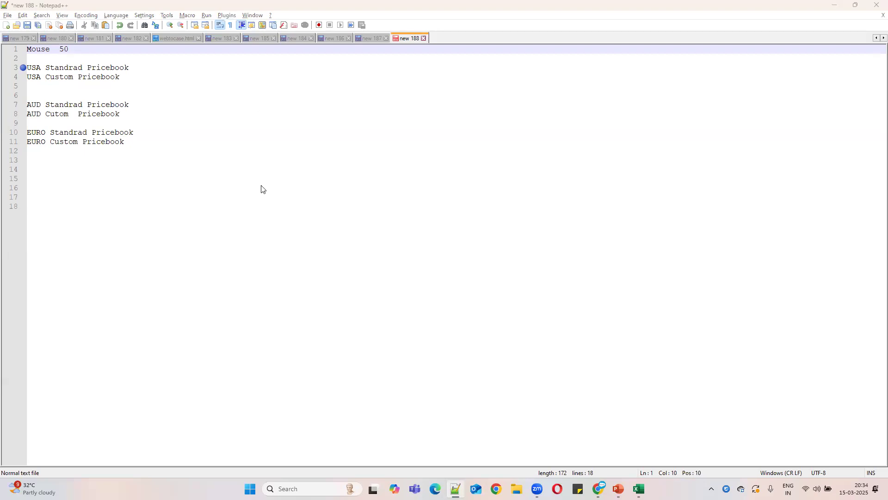
drag(36, 121, 144, 124)
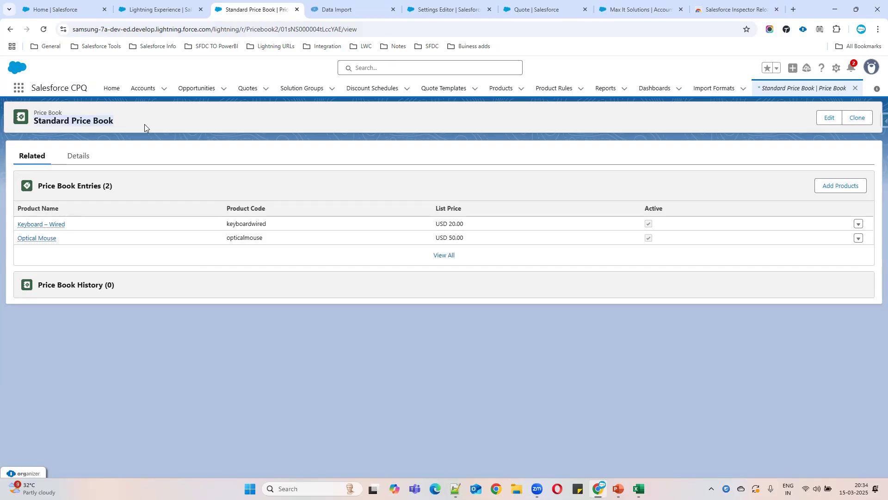
drag(123, 117, 32, 123)
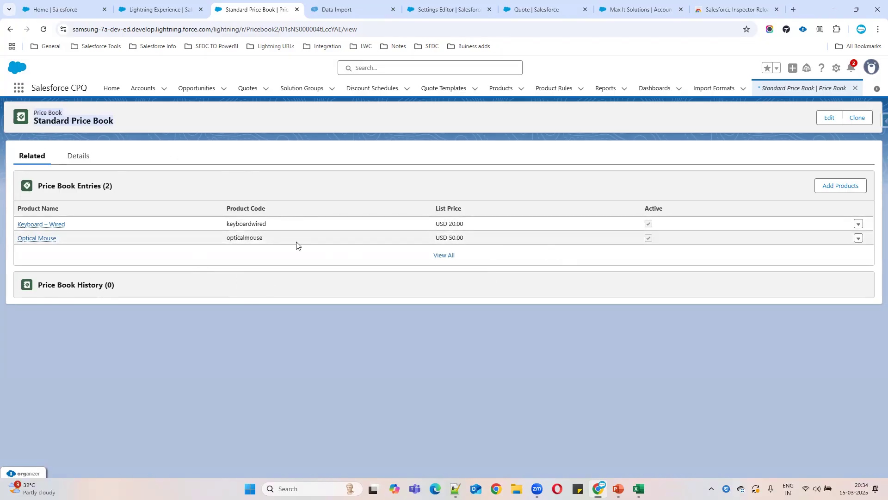
Step: Return to the Notepad++ notes and append a copy of "Mouse 50" to the "USA Standrad Pricebook" line
key(alt+Tab)
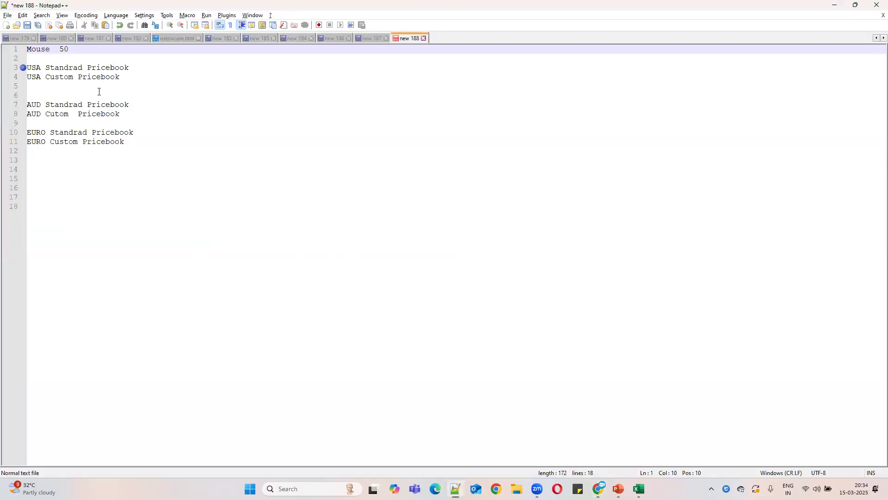
drag(85, 55, 27, 50)
key(ctrl+c)
click(159, 67)
key(ctrl+v)
Step: Append the mouse entry to the "USA Custom Pricebook" line with a price of 55
click(136, 77)
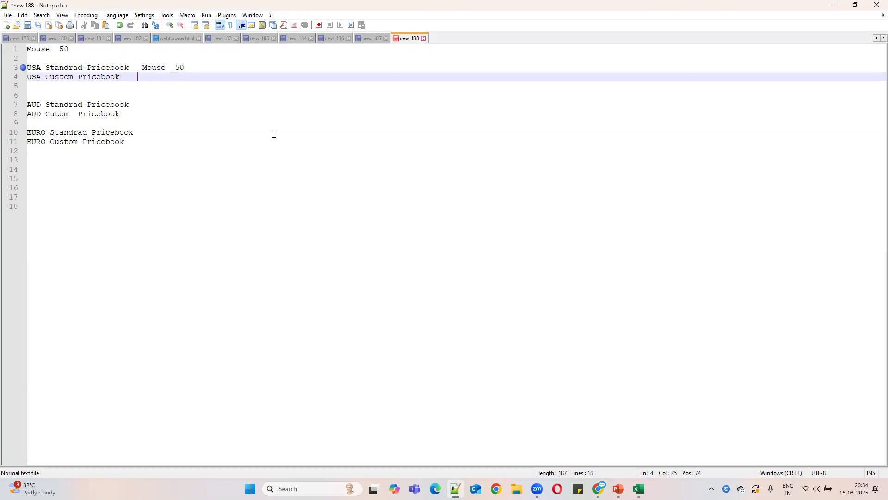
key(ctrl+v)
drag(184, 77, 178, 75)
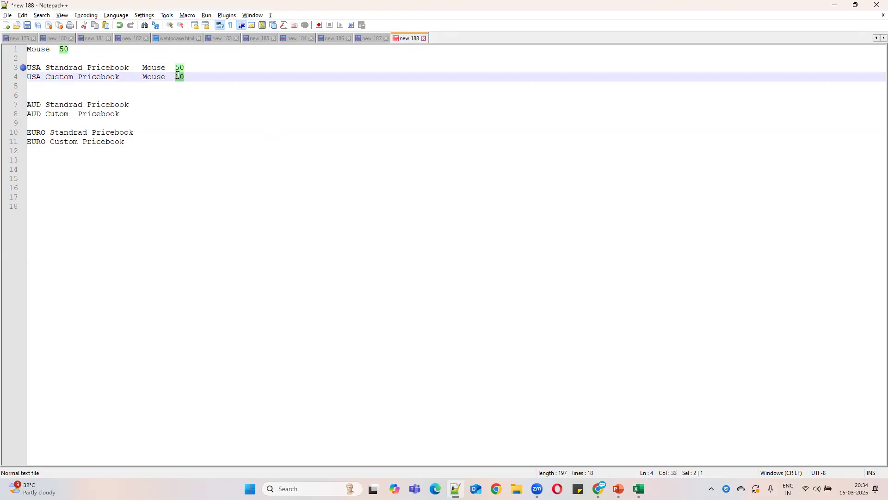
text(55)
Step: Copy "Mouse 50" from line 1 to line 6 and add a blank line between it and the AUD lines
drag(68, 50, 12, 51)
key(ctrl+c)
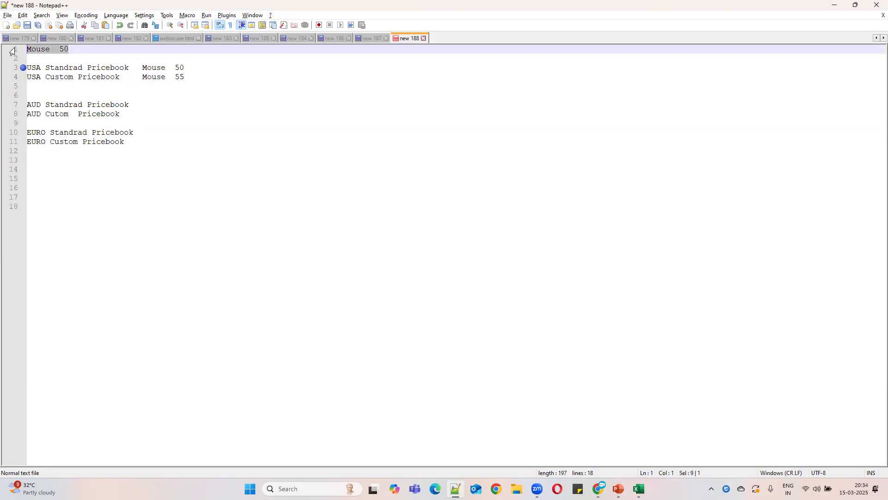
click(58, 94)
key(ctrl+v)
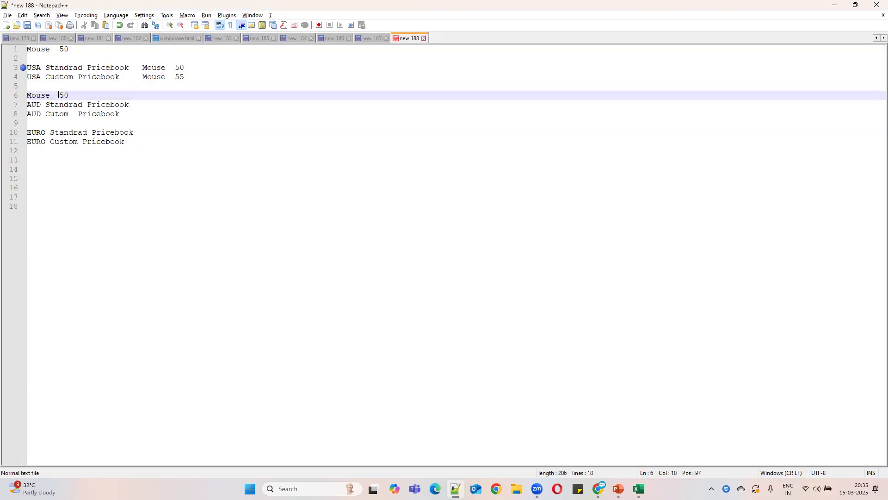
key(Return)
Step: Append the mouse entry to the "AUD Standrad Pricebook" line with a price of 40
drag(101, 93, 22, 96)
key(ctrl+c)
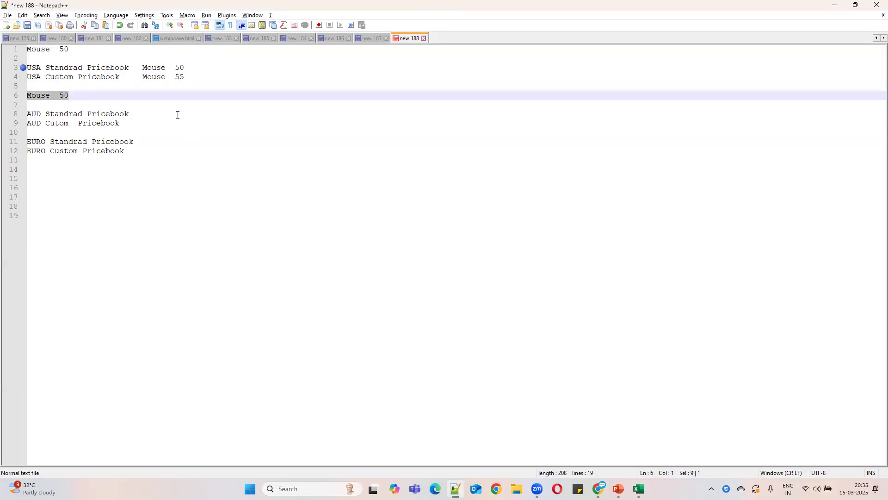
click(178, 114)
key(ctrl+v)
double_click(176, 115)
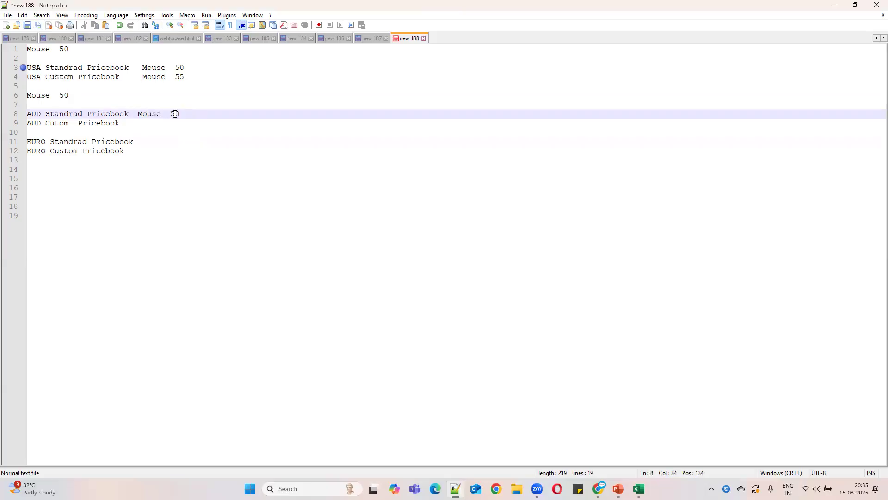
text(40)
Step: Copy "Mouse 40" from the AUD standard line to the end of the "AUD Cutom Pricebook" line
drag(138, 113, 202, 114)
key(ctrl+c)
click(162, 123)
key(ctrl+v)
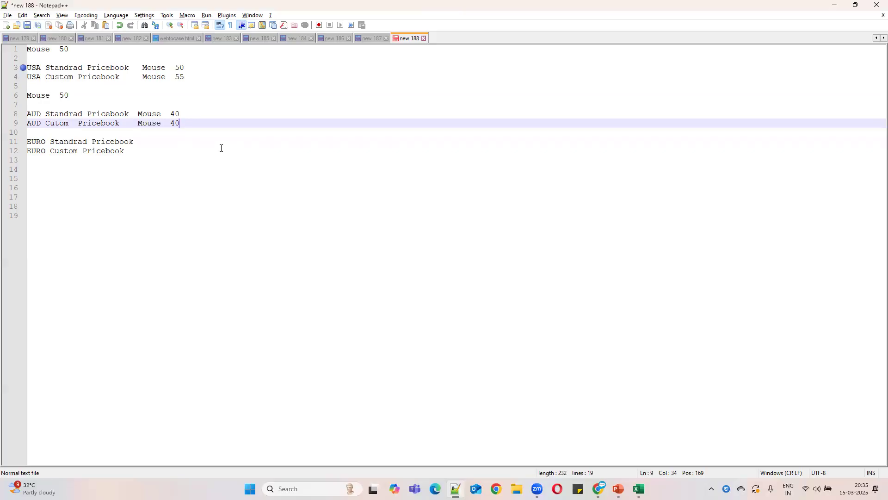
Step: Copy both EURO price book lines onto lines 15 and 16 and replace "EURO" with "INR" on line 15
drag(218, 113, 14, 128)
drag(125, 151, 27, 142)
key(ctrl+c)
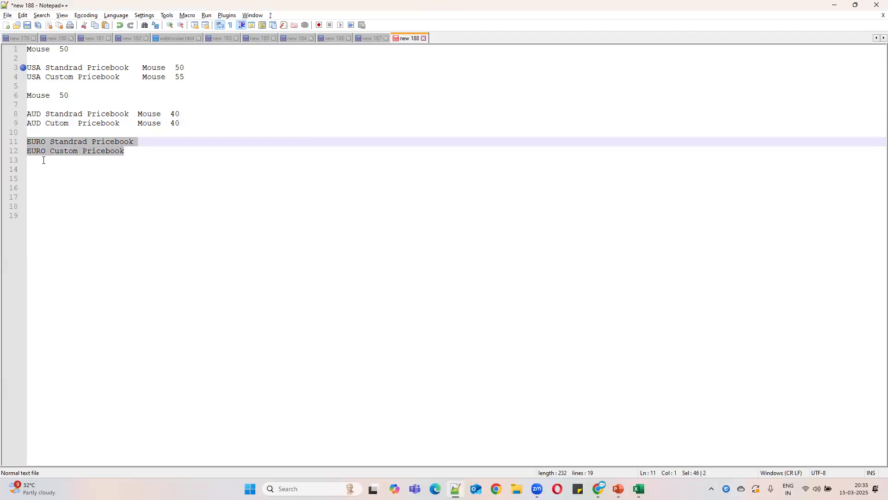
click(129, 158)
key(Return)
key(Return)
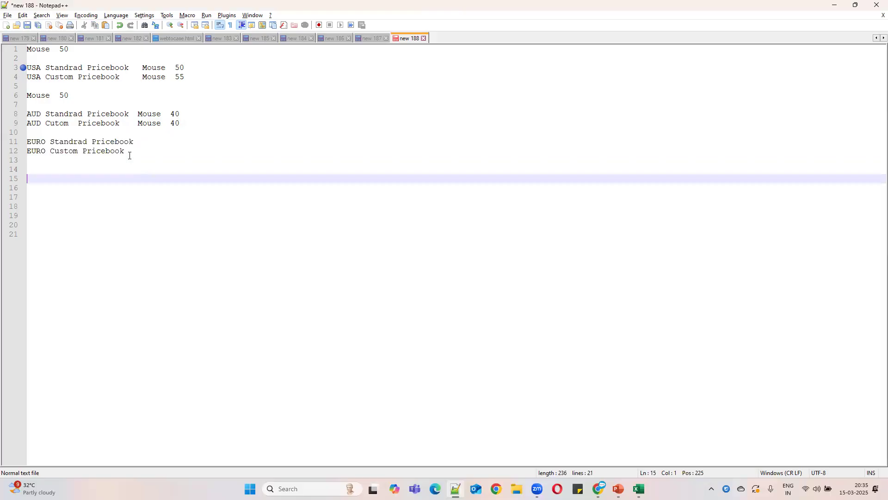
key(ctrl+v)
double_click(37, 179)
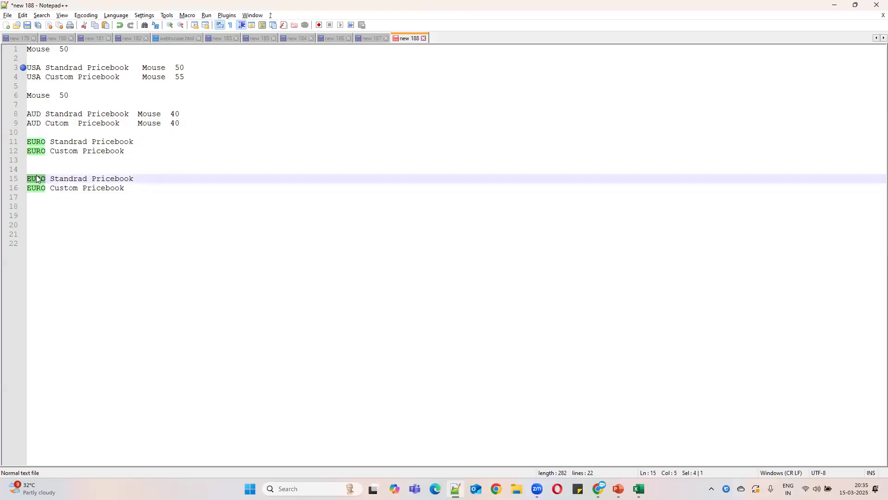
text(INR)
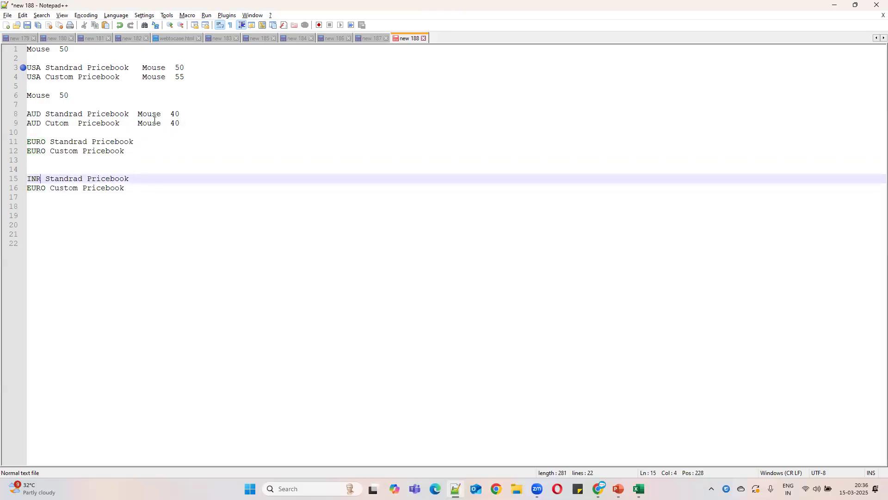
Step: Append "Mouse 2000" to the "INR Standrad Pricebook" line and replace "EURO" with "IND" on line 16
drag(139, 113, 182, 115)
key(ctrl+c)
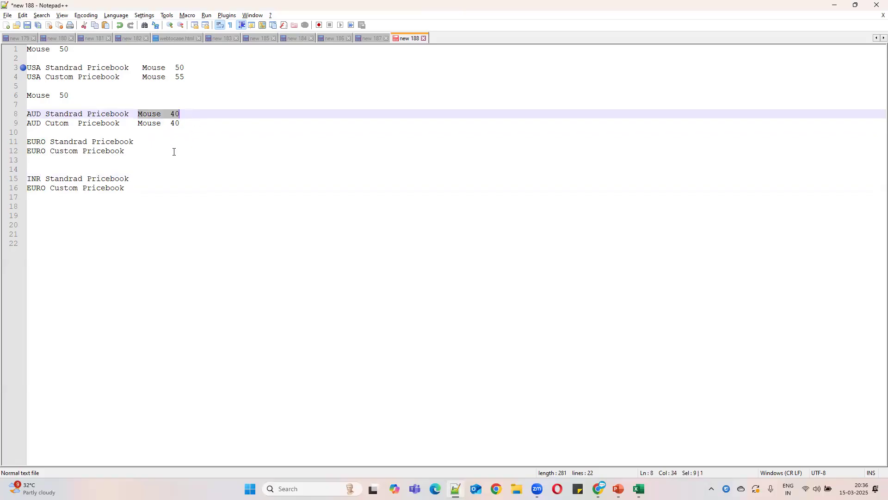
click(159, 177)
key(ctrl+v)
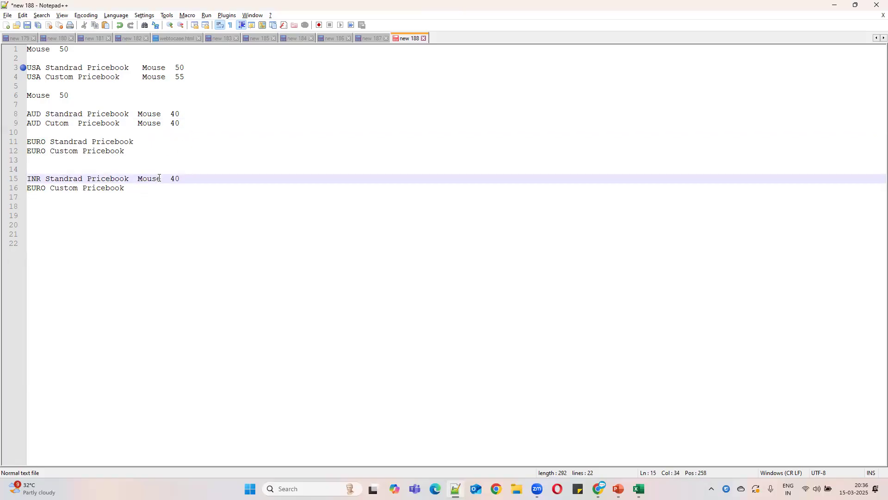
double_click(174, 179)
text(2000)
double_click(33, 189)
text(IND)
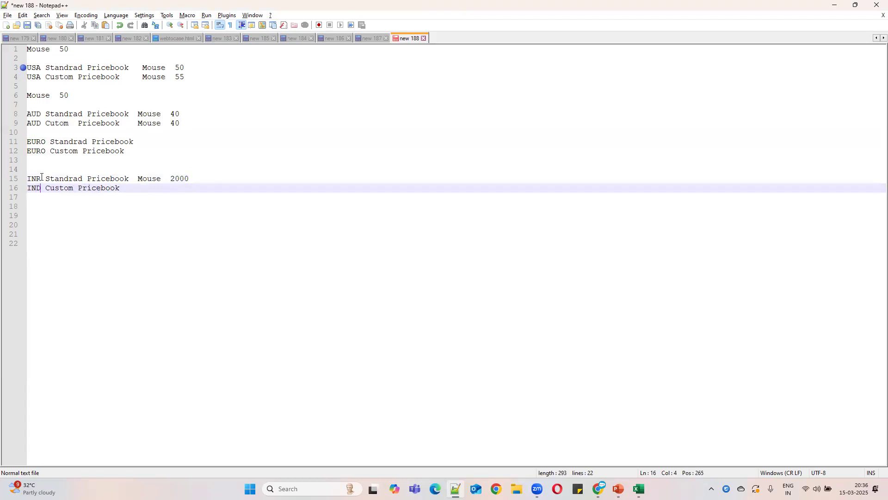
Step: Change "INR" to "IND" on the standard price book line 15
click(41, 178)
key(BackSpace)
text(D)
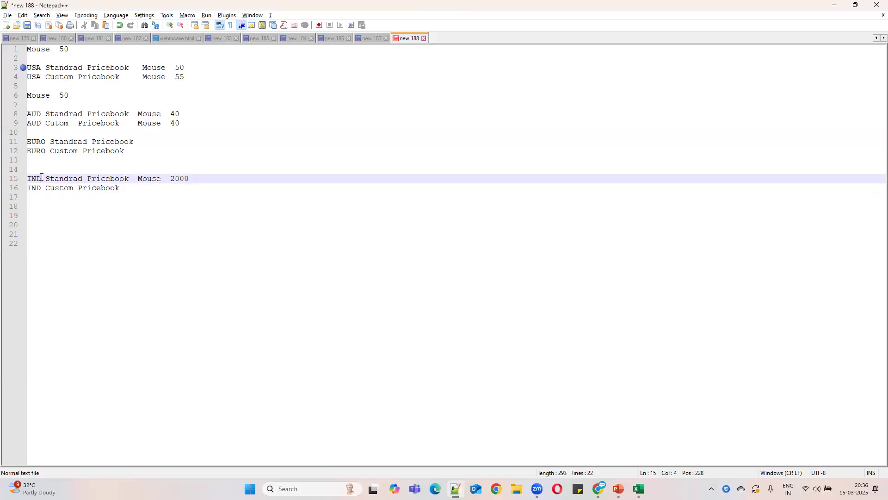
Step: Copy the mouse entry from the "IND Standrad Pricebook" line to the "IND Custom Pricebook" line and set its price to 2500
drag(138, 178, 189, 180)
key(ctrl+c)
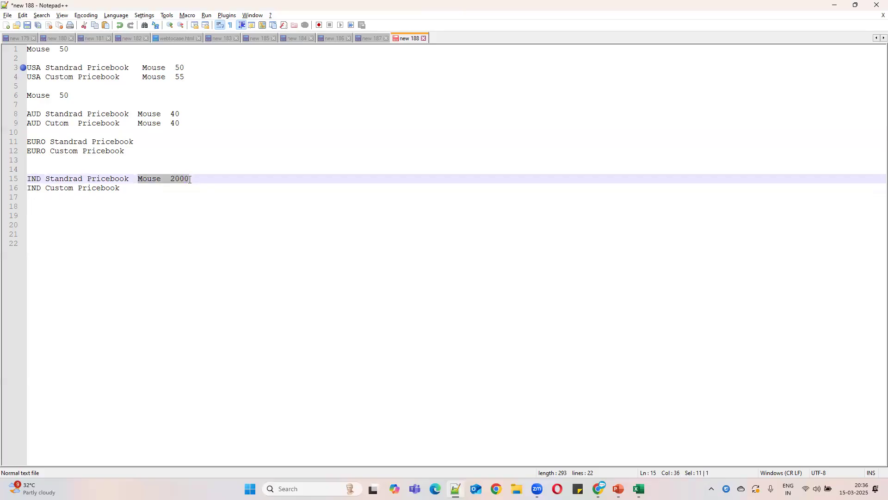
click(159, 188)
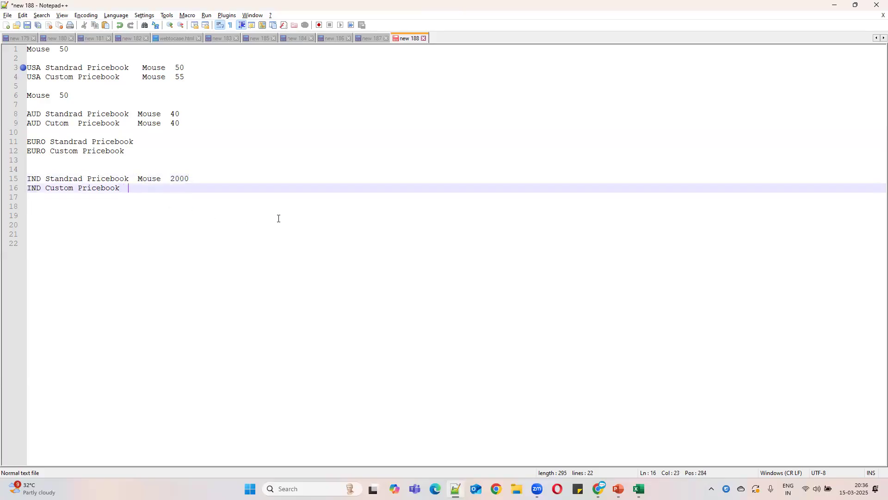
key(ctrl+v)
click(180, 189)
text(5)
drag(205, 67, 32, 68)
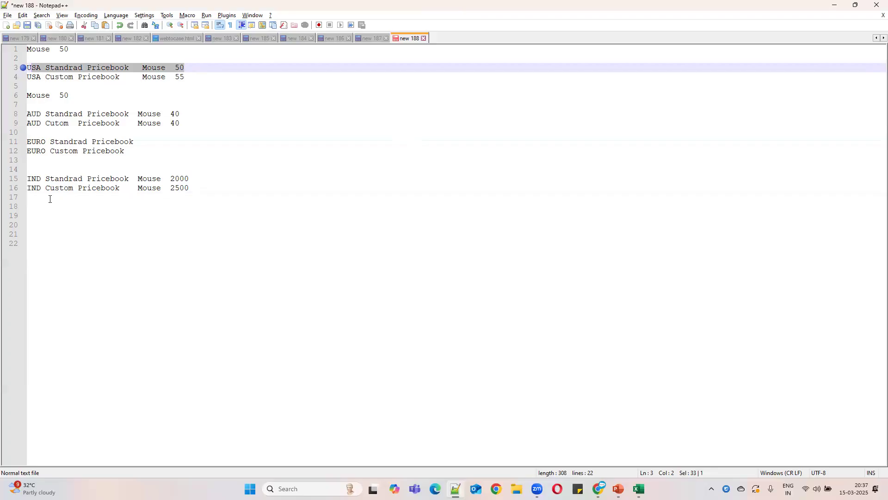
Step: Switch to Salesforce CPQ in the browser and open the Price Books list
click(835, 5)
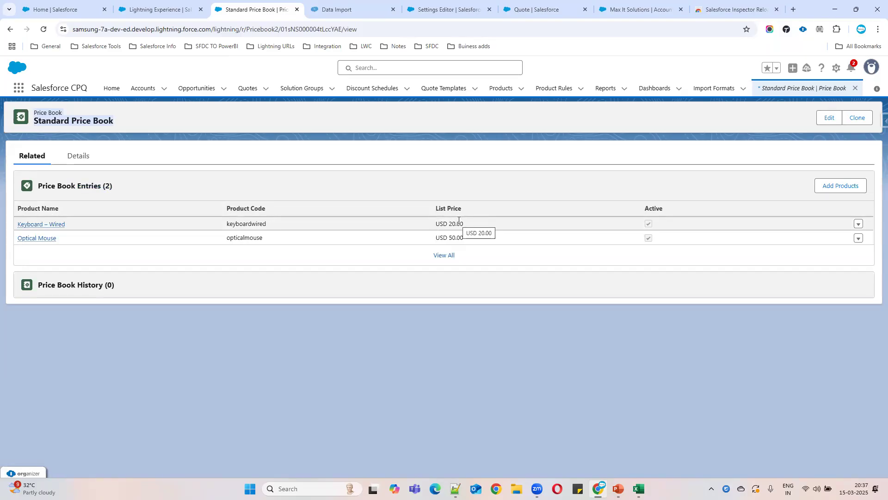
click(19, 92)
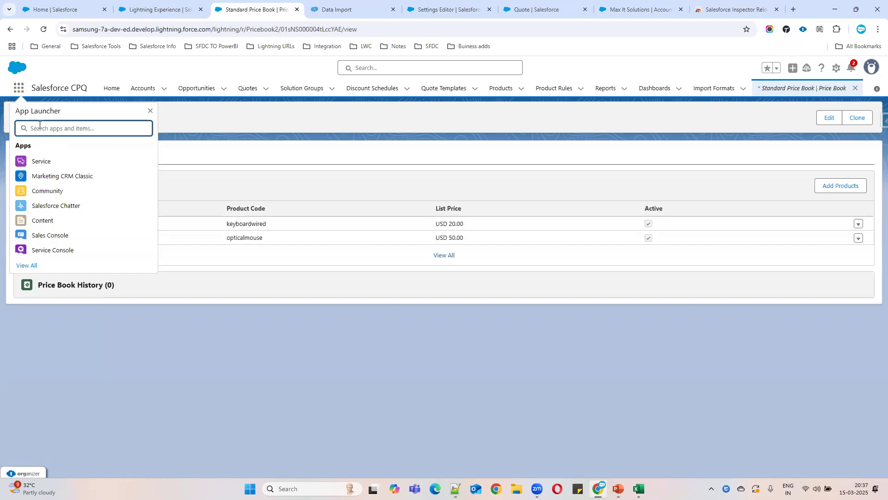
text(pric)
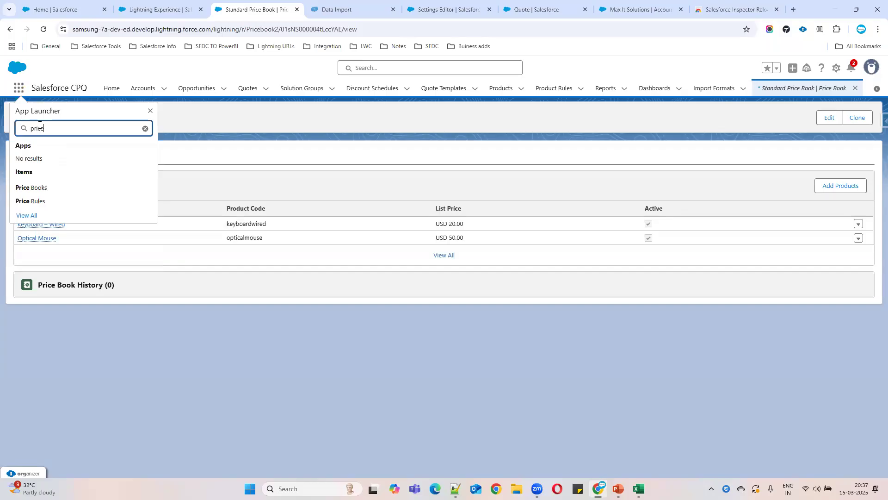
text(e)
click(31, 190)
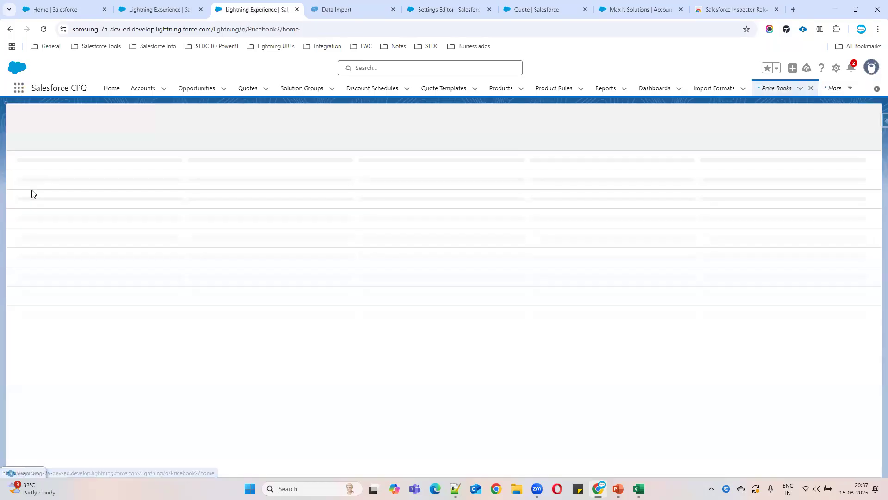
drag(117, 178, 52, 180)
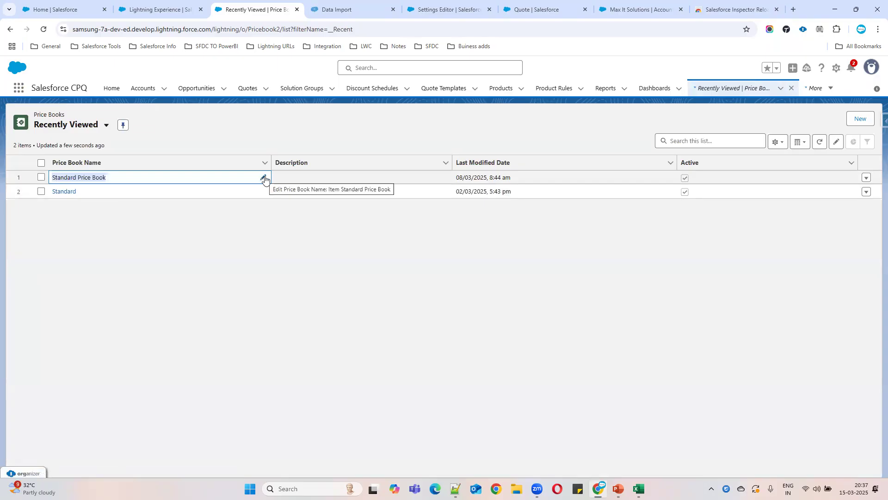
Step: Create and save an active price book named "USA Custom Pricebook" with the description "This is for USA customers"
click(860, 119)
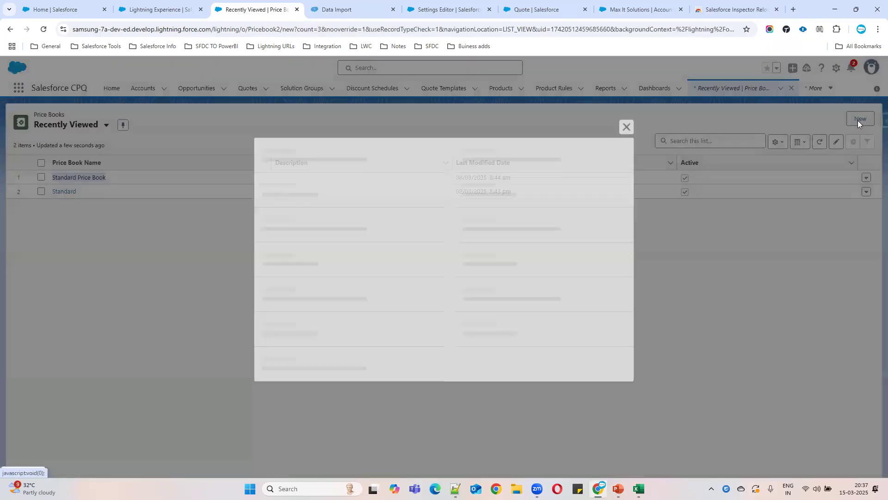
text(USA Custom)
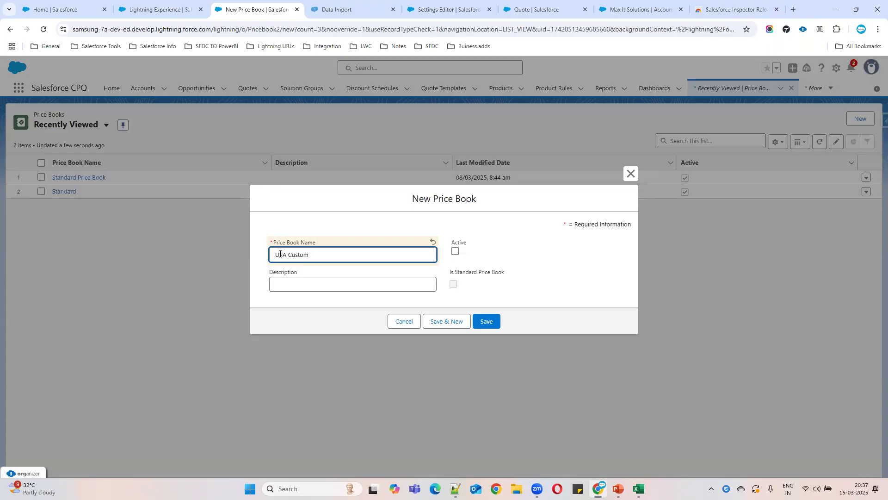
text( Pricbooke)
click(455, 252)
click(302, 285)
text(This is for)
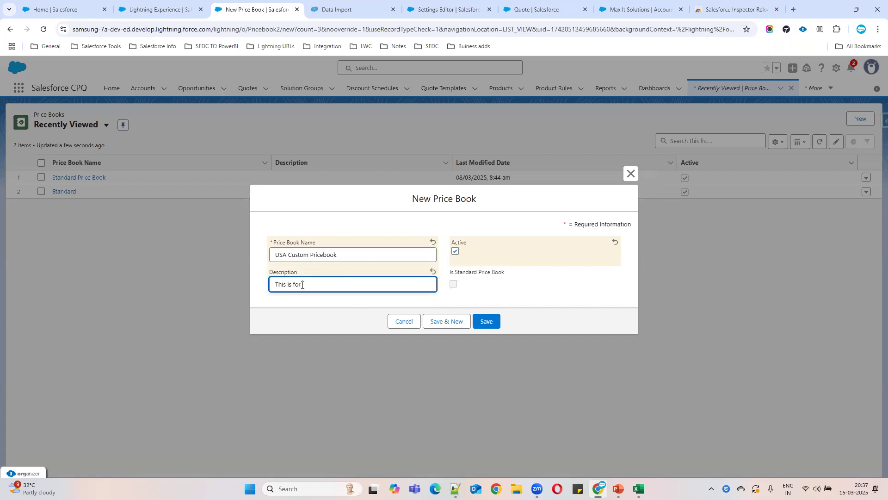
text( USA customers)
drag(354, 282, 222, 282)
click(482, 325)
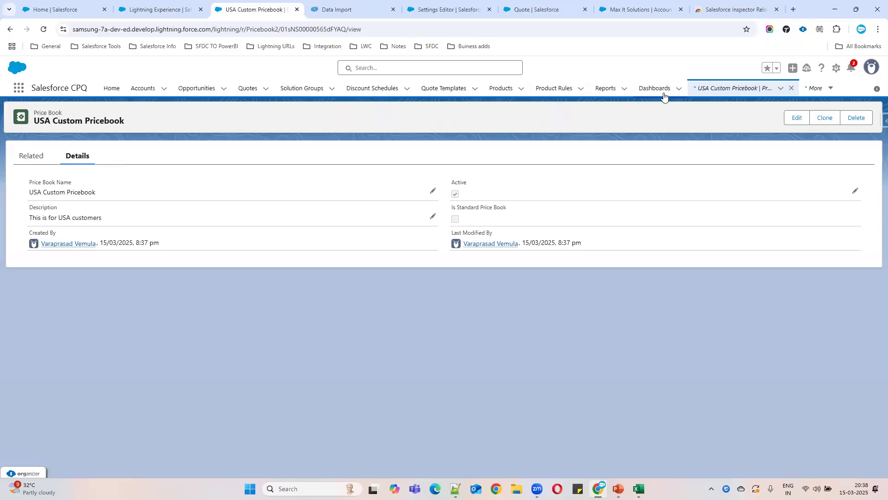
Step: Check the Is Standard Price Book field in the Standard Price Book's details and return to the price book list
click(706, 89)
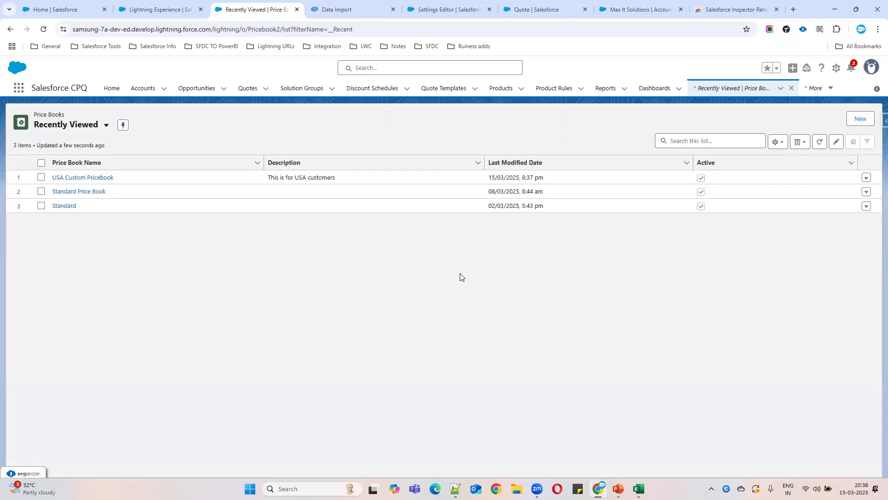
click(87, 191)
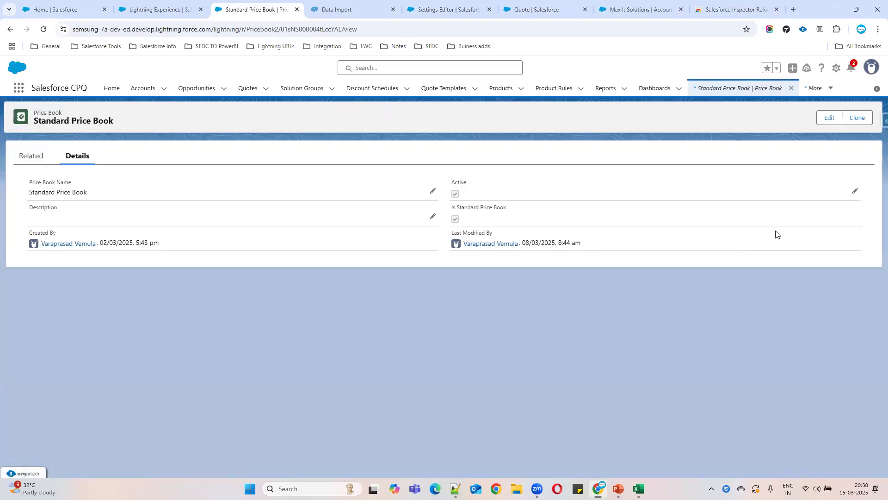
drag(452, 214, 538, 212)
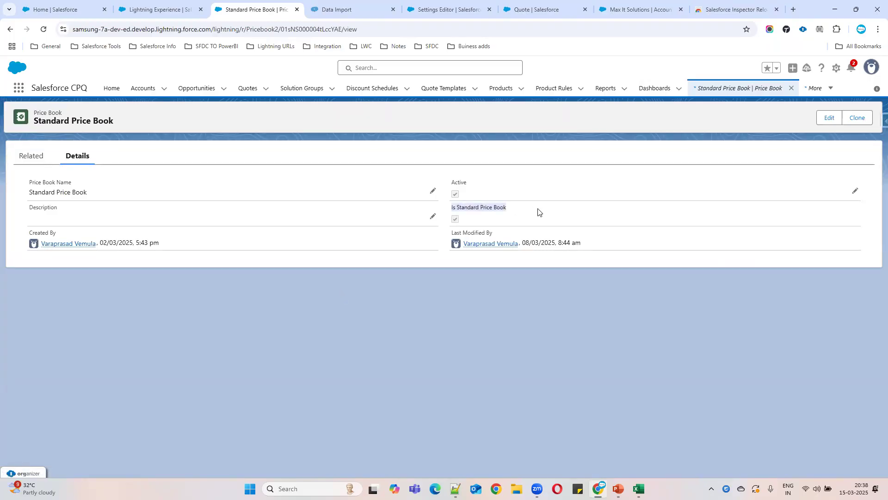
click(699, 88)
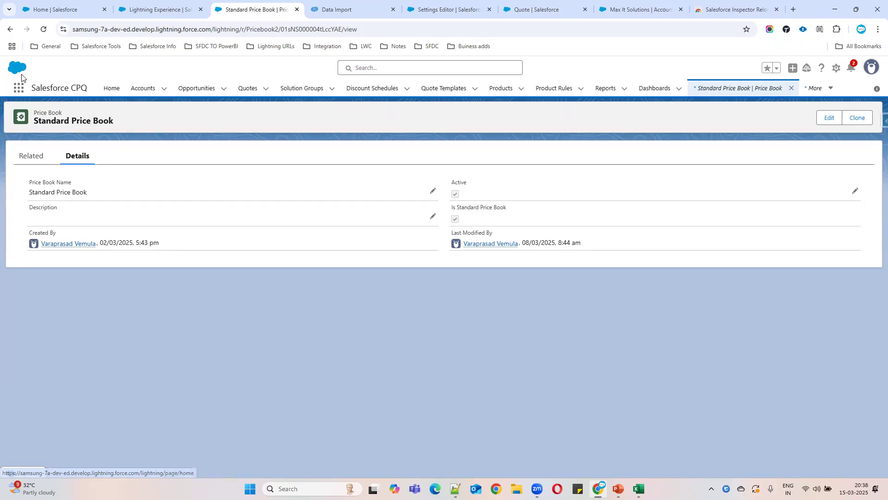
click(10, 32)
click(10, 32)
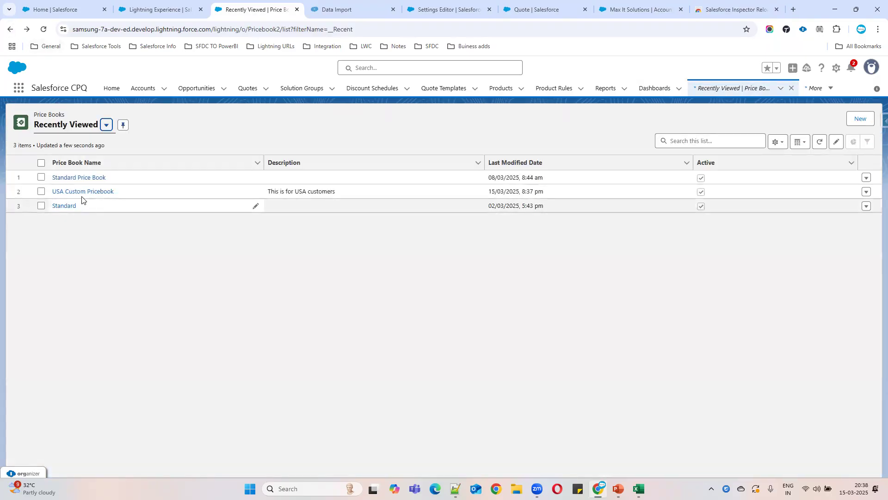
Step: Open USA Custom Pricebook and check its Is Standard Price Book field
click(81, 196)
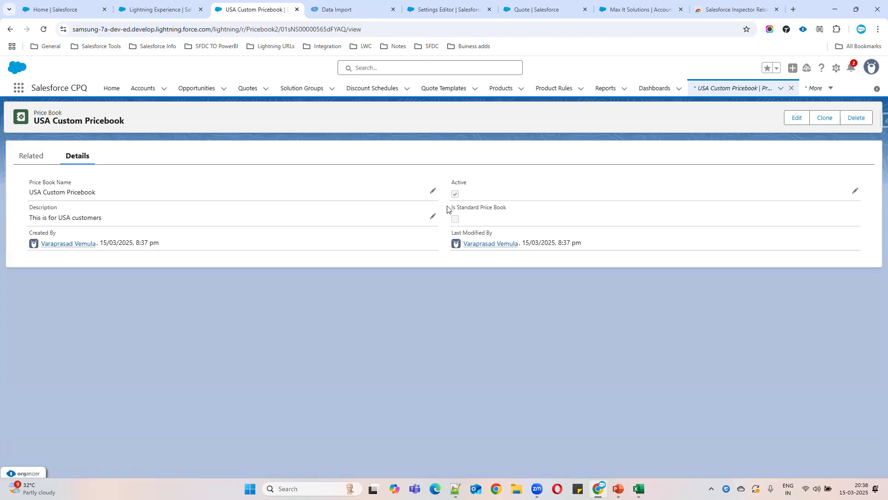
drag(447, 206, 530, 211)
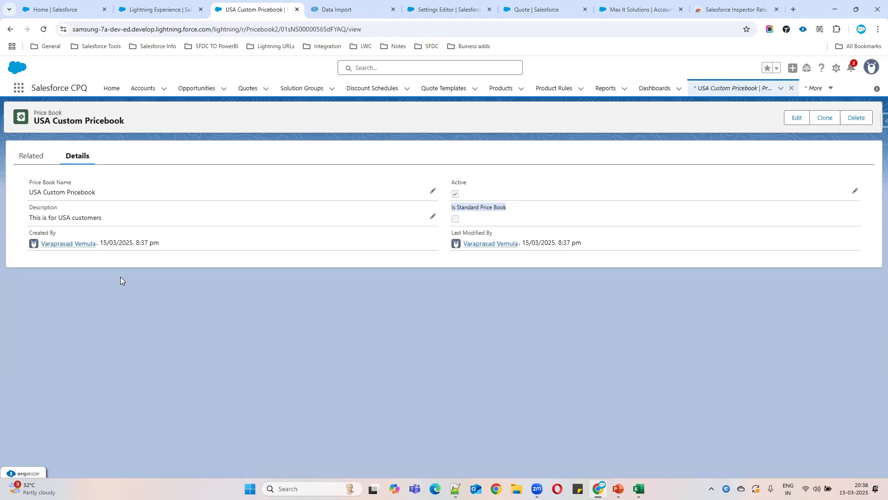
click(455, 220)
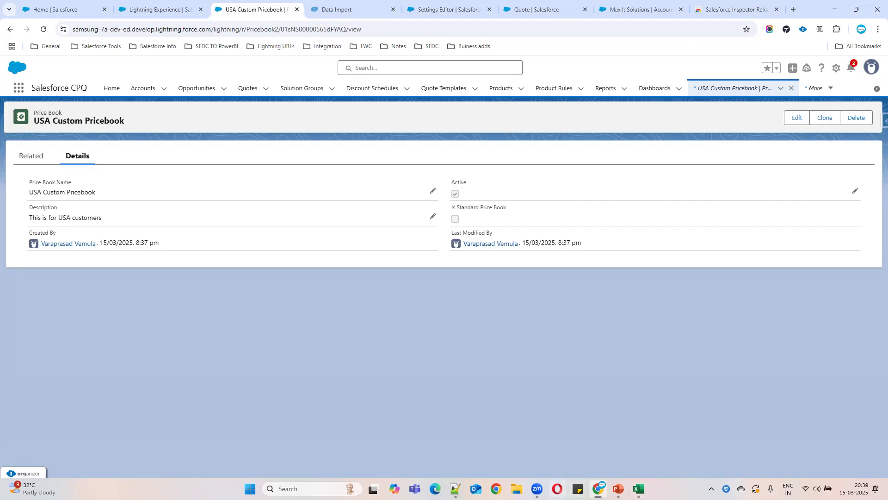
Step: Switch to Notepad++ and insert "Newyork" before "Custom Pricebook" on the USA custom line
mouse_move(456, 488)
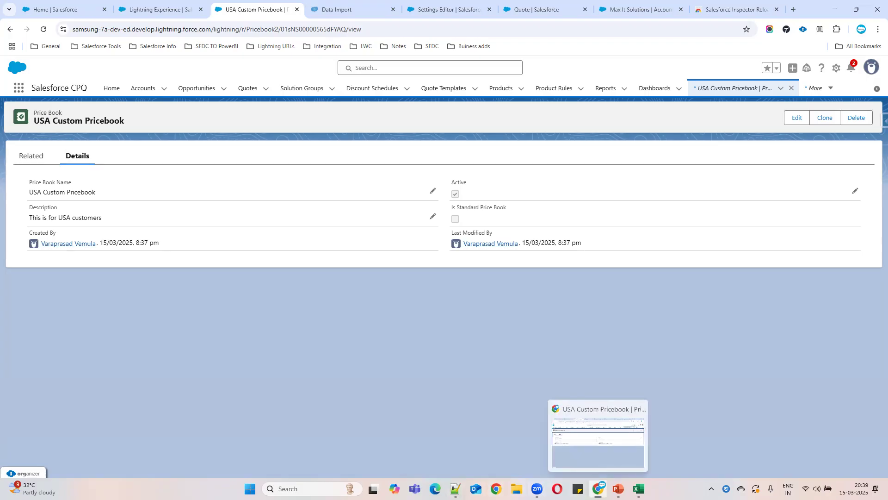
mouse_move(537, 489)
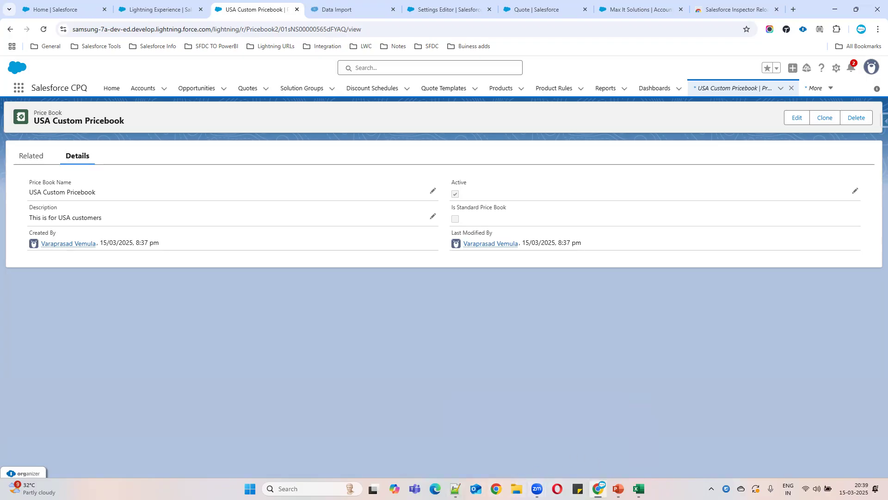
click(456, 488)
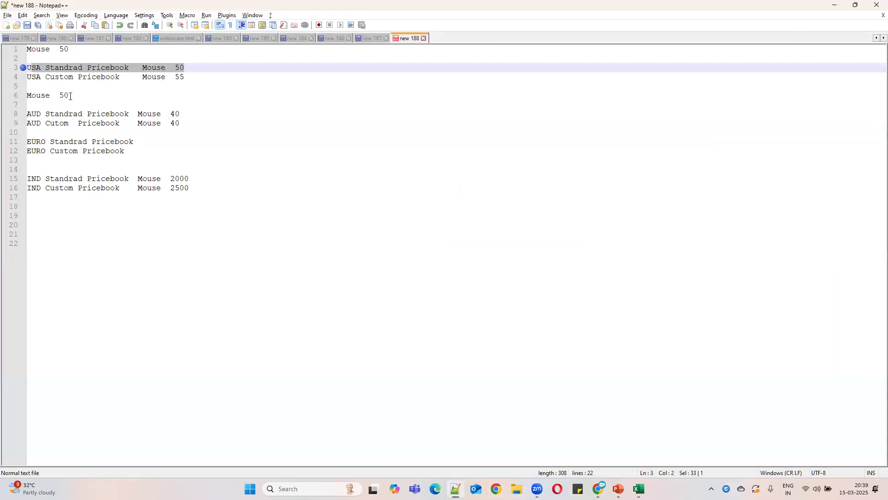
click(55, 68)
click(195, 78)
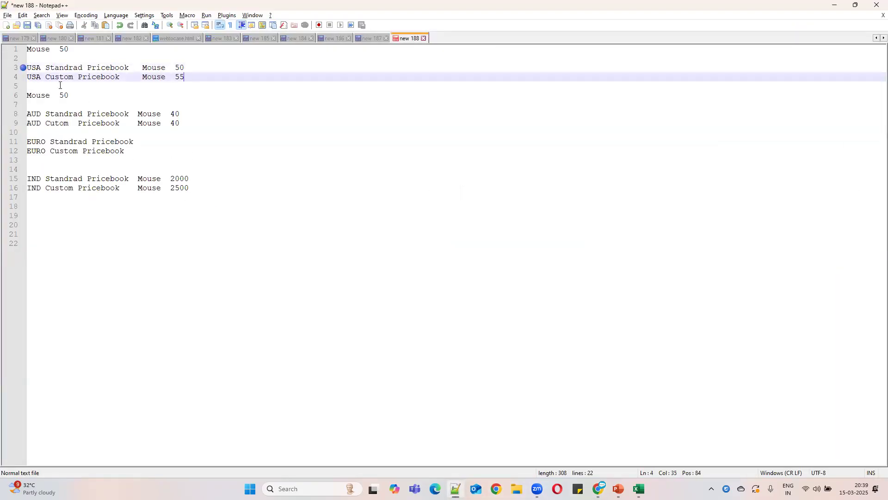
click(44, 77)
text(New)
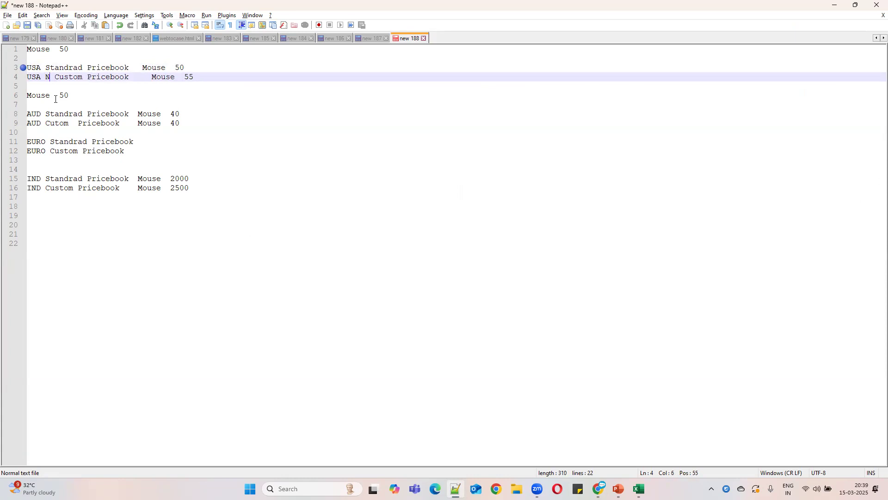
text(york)
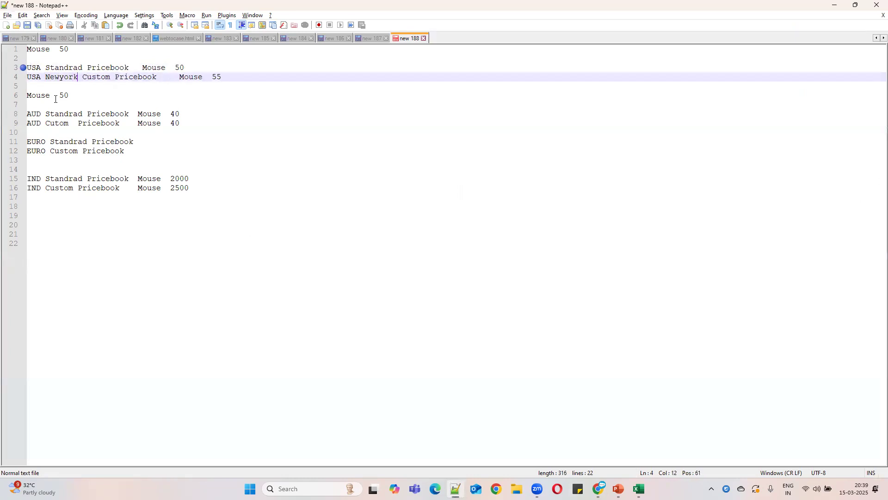
Step: Duplicate the "USA Newyork Custom Pricebook" line directly below it and replace "Newyork" with "california" in the copy
click(228, 77)
key(ctrl+shift+Left)
key(ctrl+shift+Left)
key(ctrl+shift+Left)
key(ctrl+shift+Left)
key(ctrl+shift+Left)
key(ctrl+shift+Left)
key(ctrl+c)
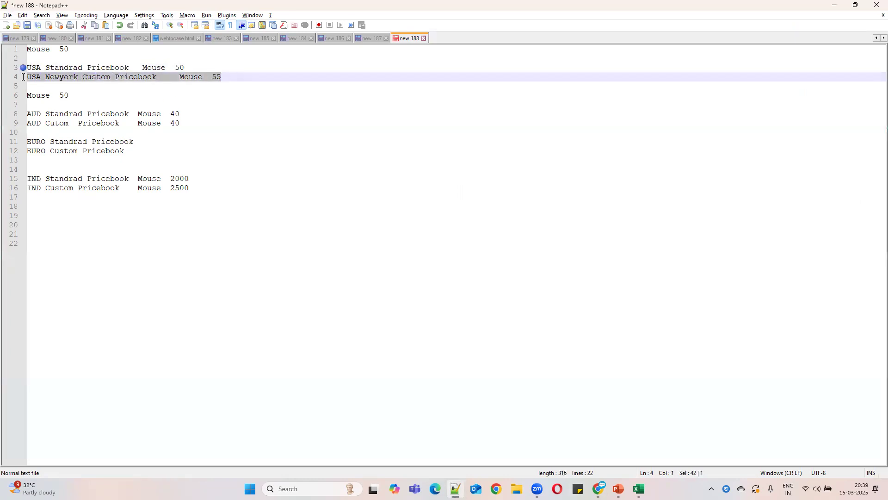
click(282, 79)
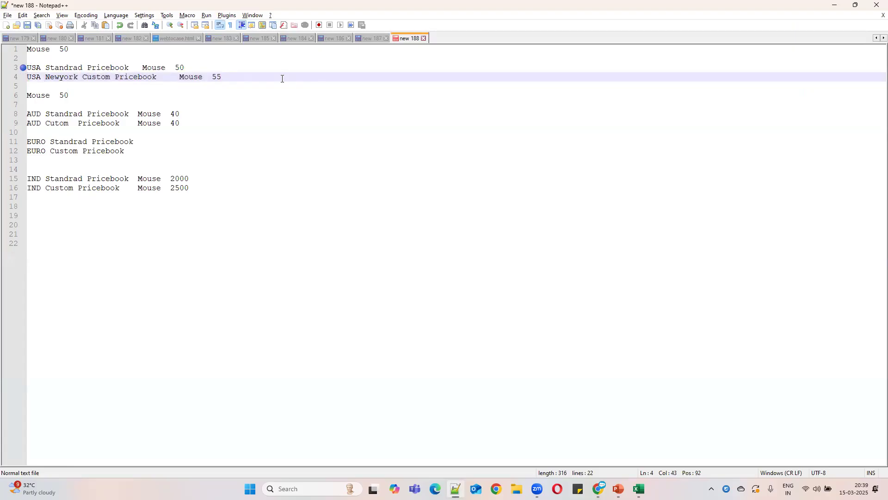
key(Return)
key(ctrl+v)
drag(78, 86, 46, 88)
text(Californ)
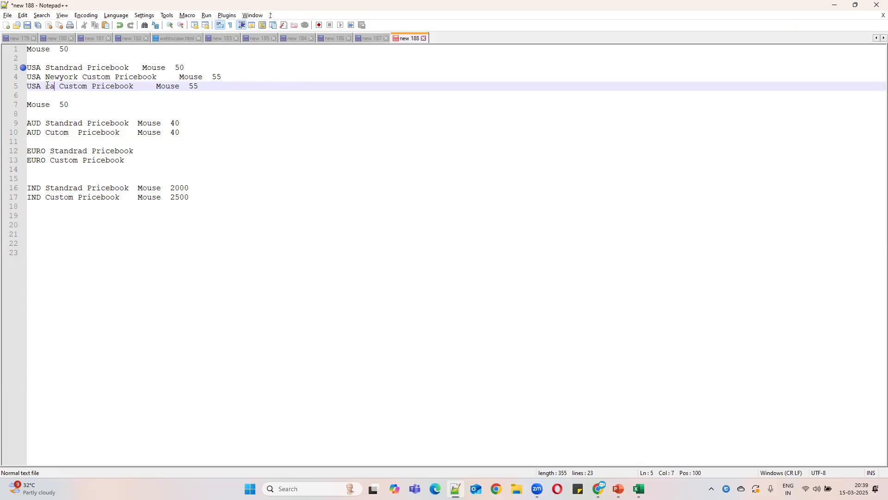
text(ia)
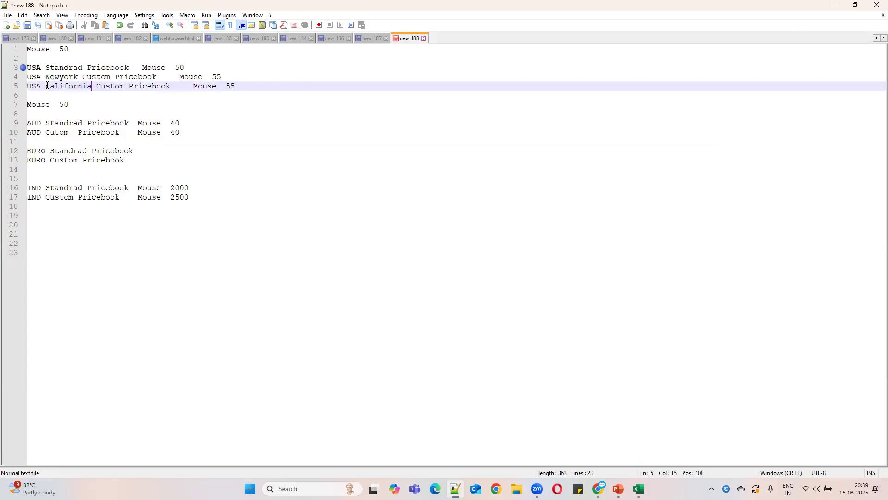
Step: Highlight the two USA custom price book lines, followed by the USA standard price book line, for comparison
drag(27, 77, 259, 87)
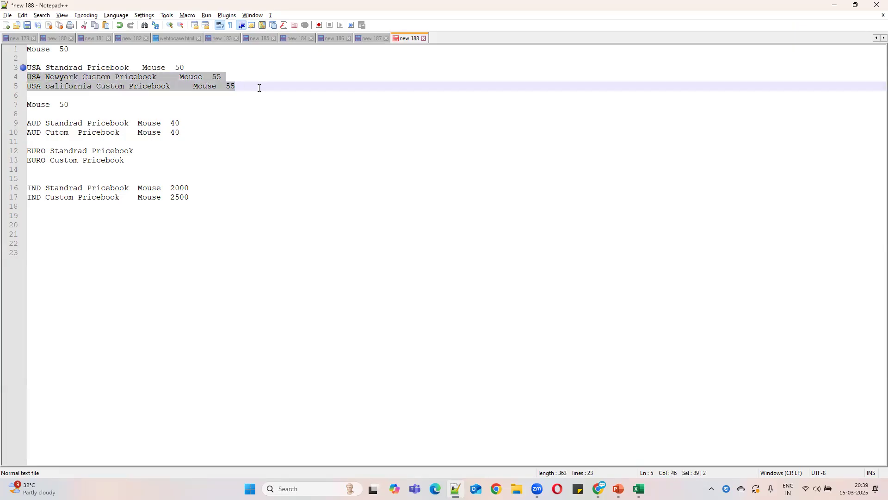
drag(190, 63, 114, 69)
double_click(182, 67)
drag(181, 67, 28, 68)
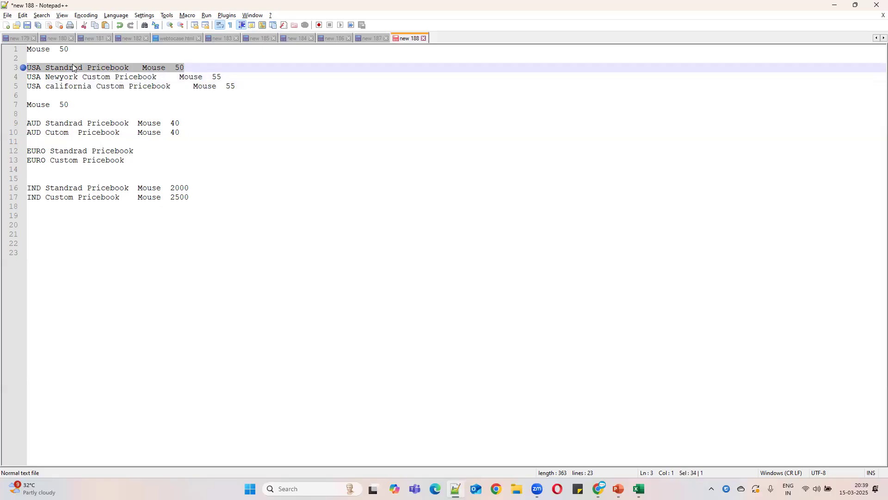
Step: Switch back to Salesforce, open the Price Books list and highlight the Standard Price Book entry
click(831, 8)
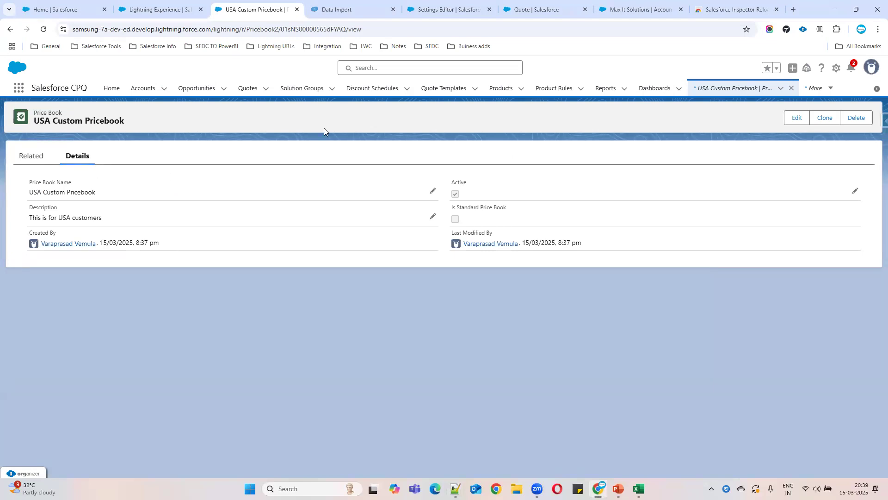
click(18, 88)
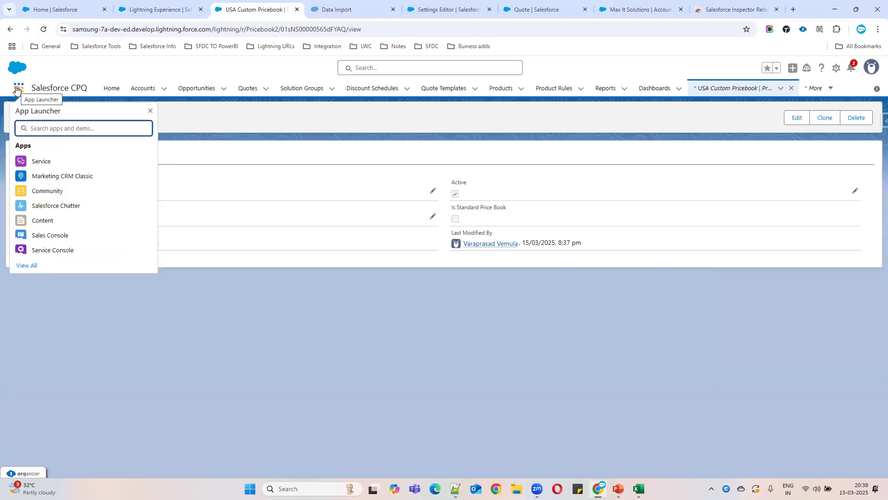
text(priceb)
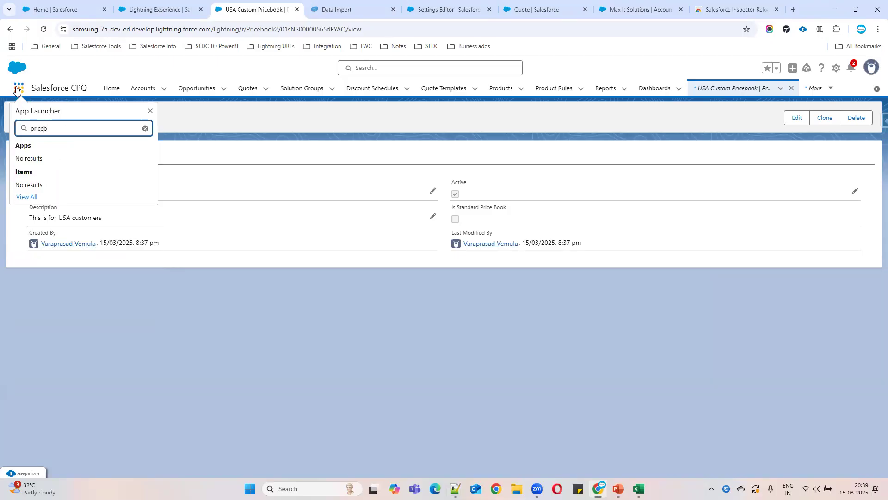
key(BackSpace)
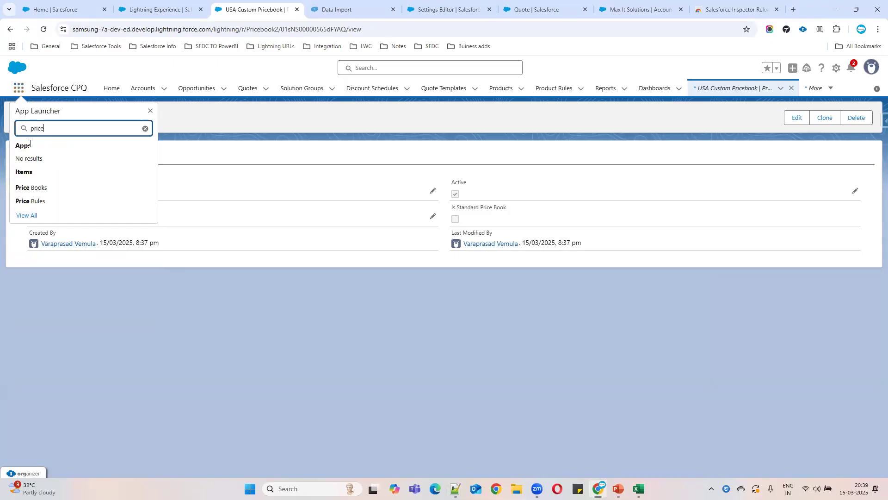
click(40, 188)
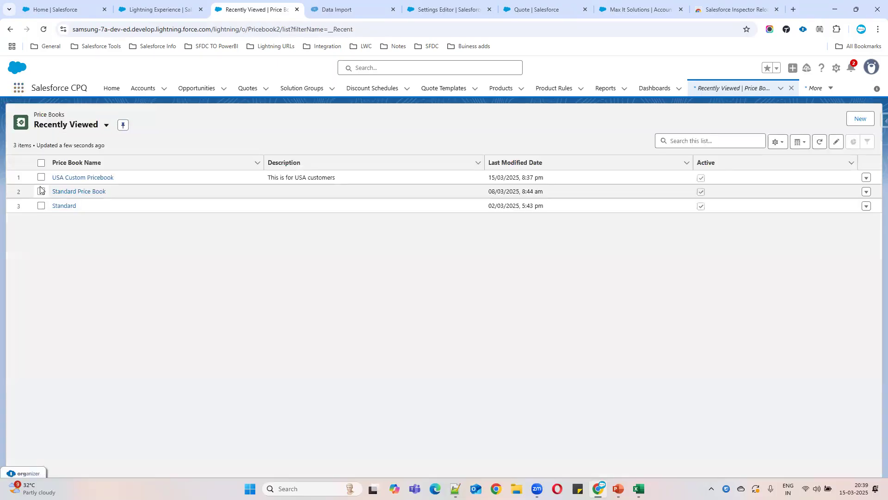
drag(115, 197, 49, 197)
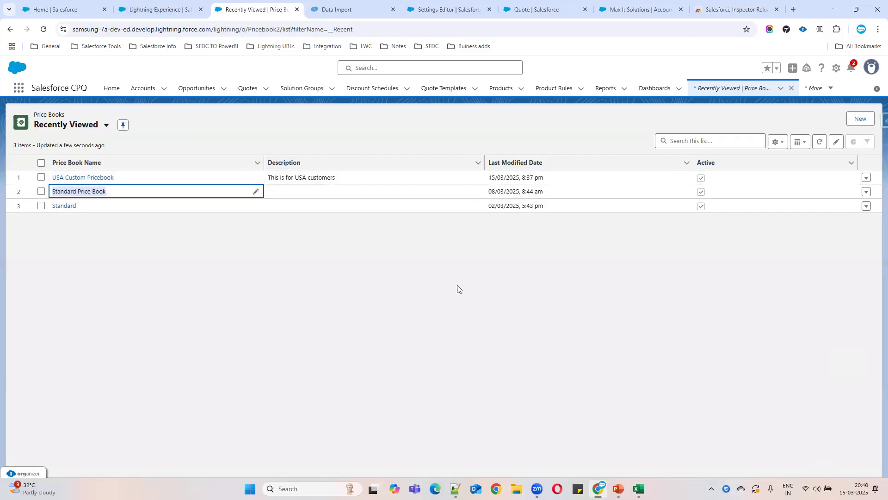
Step: Start a new currency from the Currency setup page and choose AUD - Australian Dollar as its type
click(424, 4)
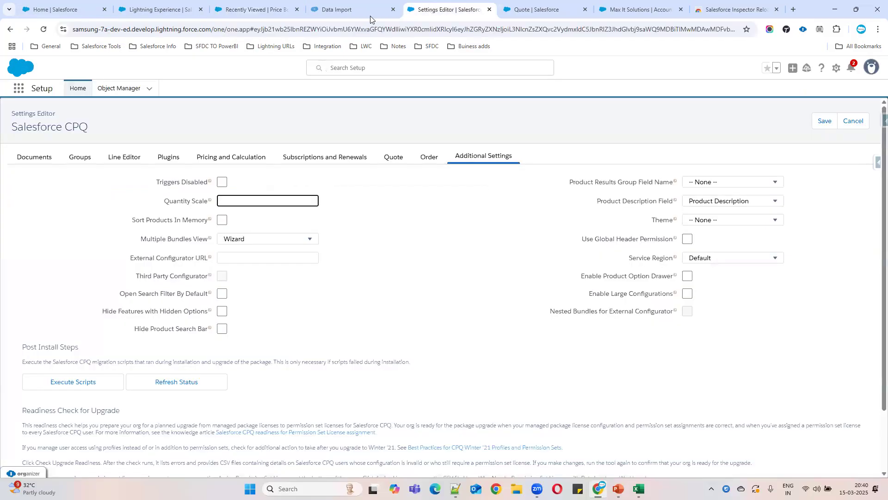
click(84, 4)
click(143, 8)
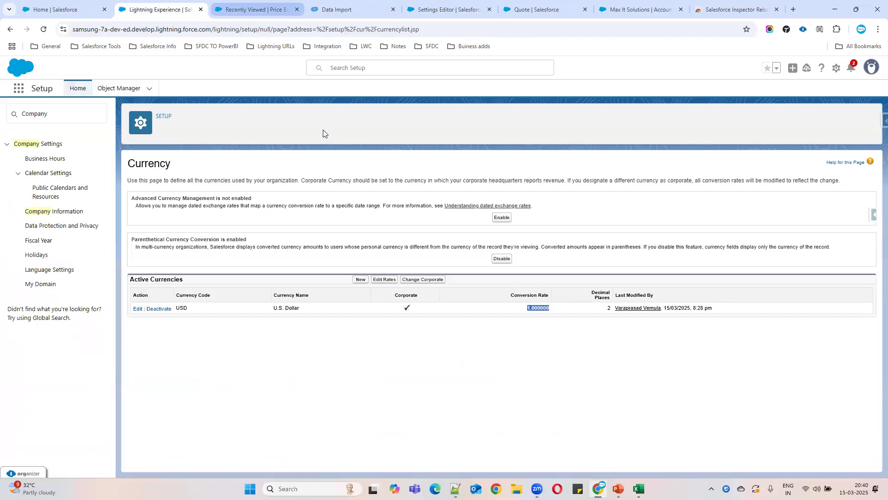
click(537, 380)
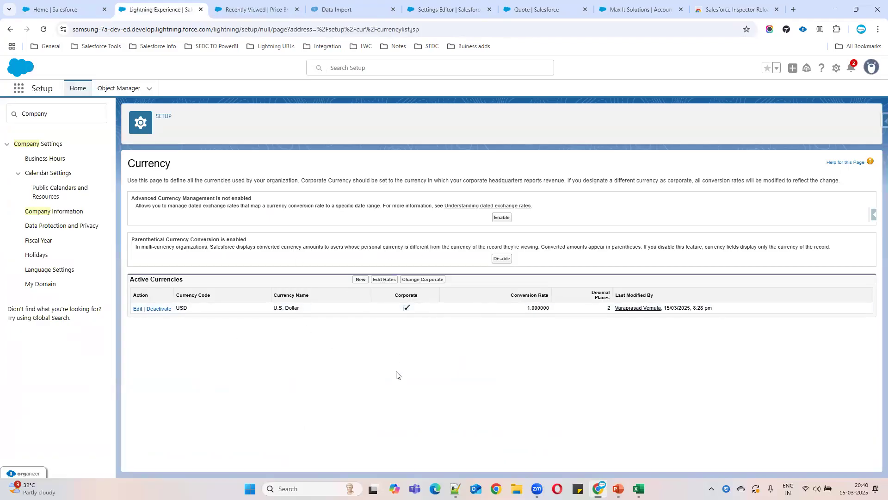
click(358, 281)
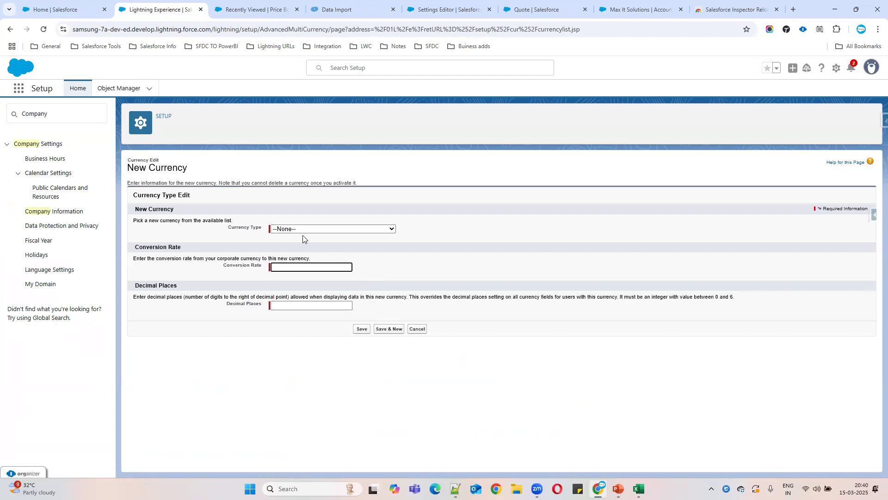
click(295, 229)
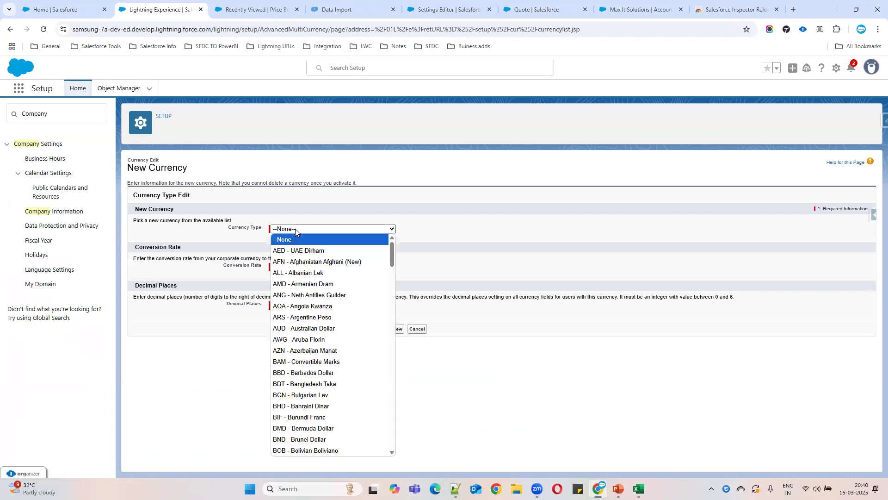
click(318, 328)
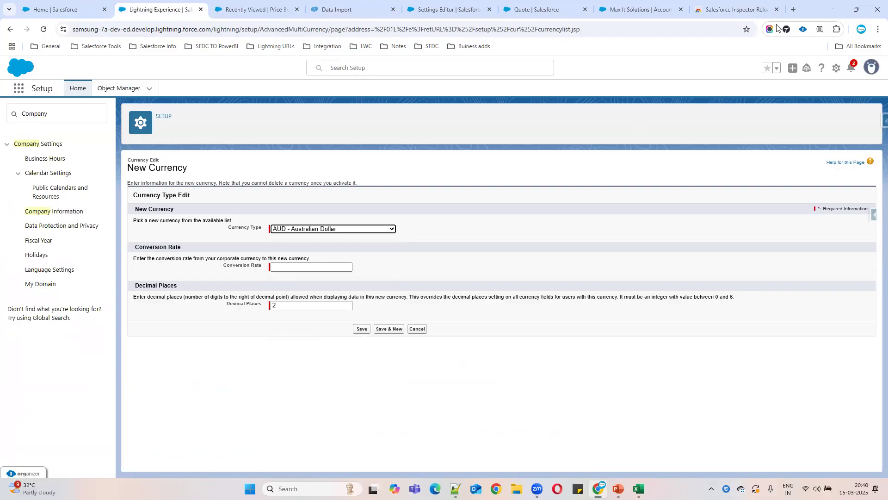
Step: Search Google for "usd to aud conversion" in a new browser tab and highlight the Australian Dollar rate
click(794, 9)
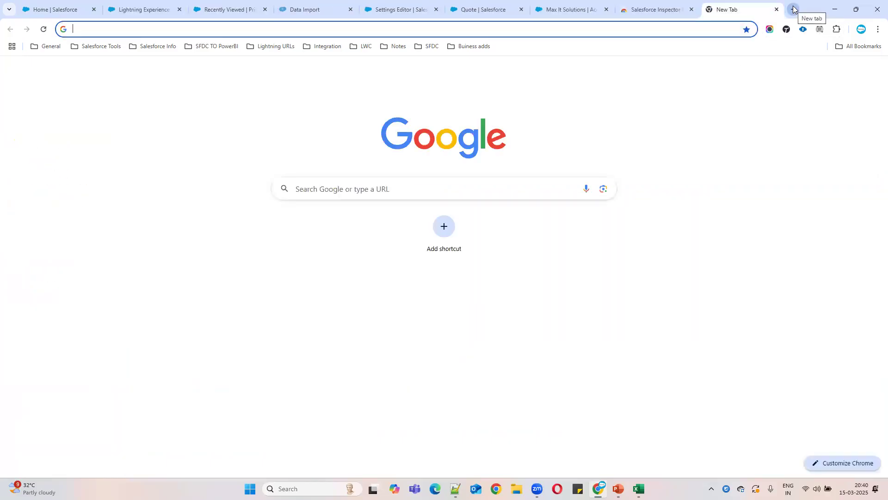
text(usd to )
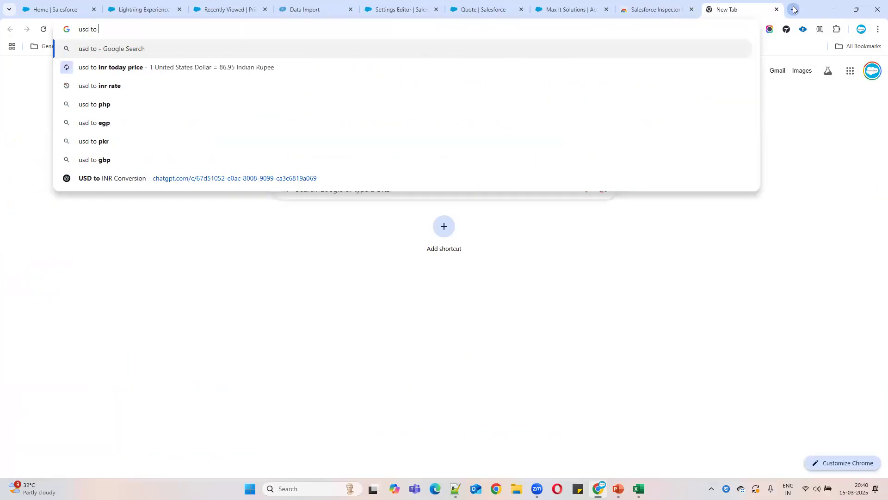
text(AUD)
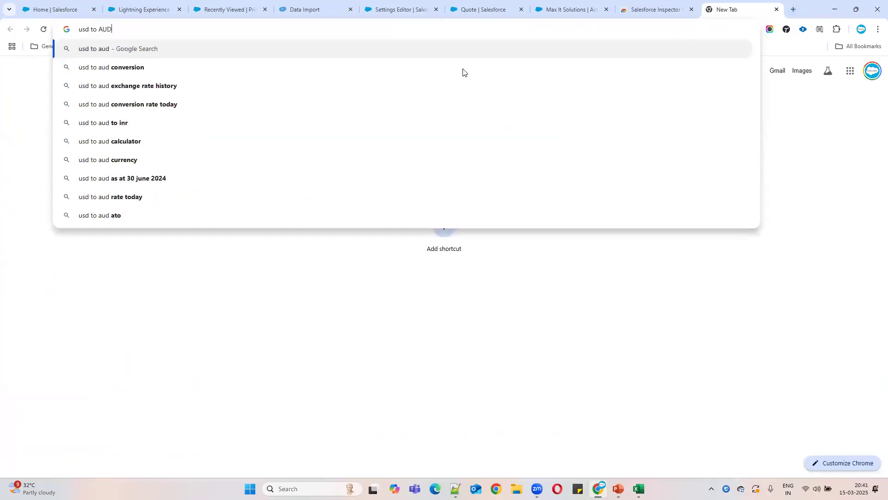
click(123, 70)
click(129, 230)
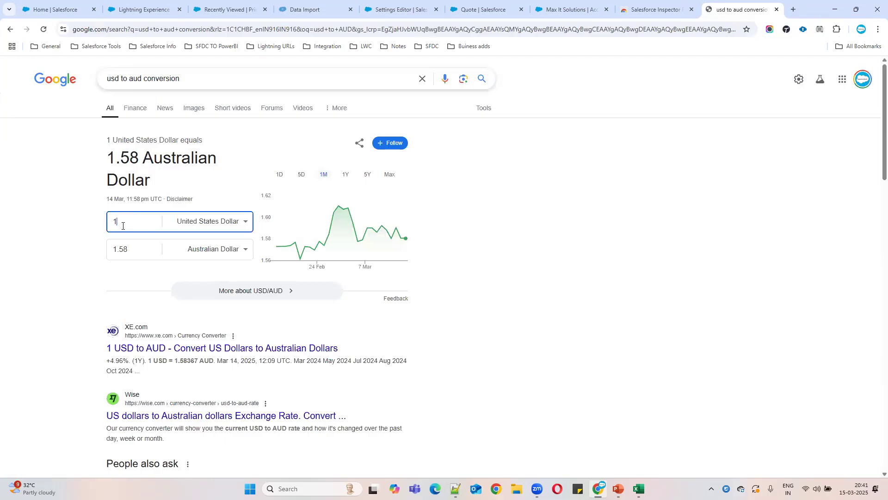
drag(135, 250, 100, 255)
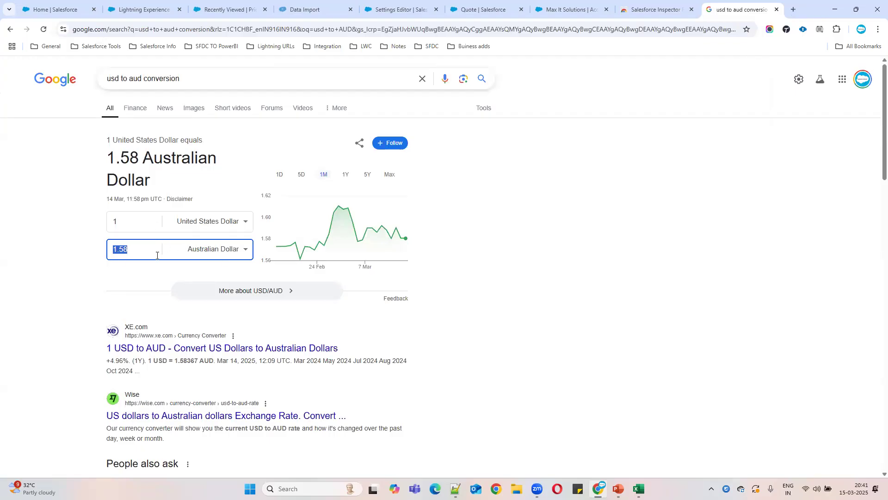
Step: Set the new Australian Dollar currency's conversion rate to 1.5, save it and highlight its row in Active Currencies
click(92, 9)
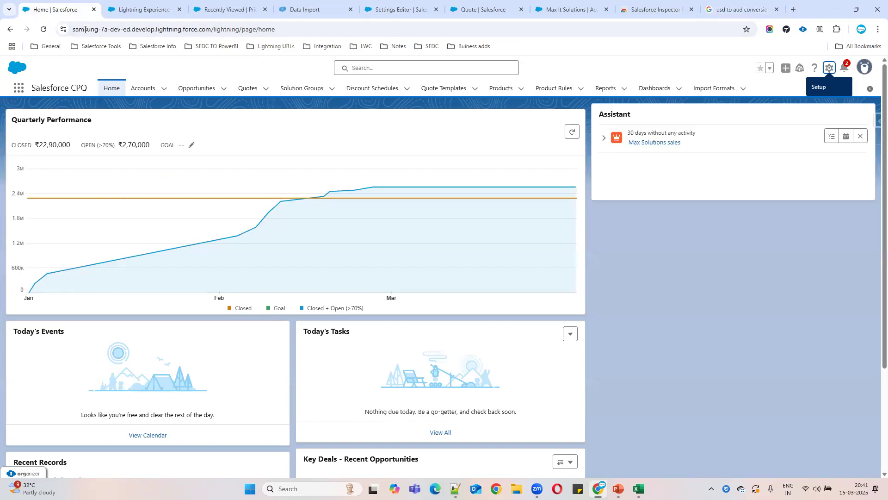
click(123, 10)
click(282, 268)
text(1.5)
drag(283, 272, 177, 272)
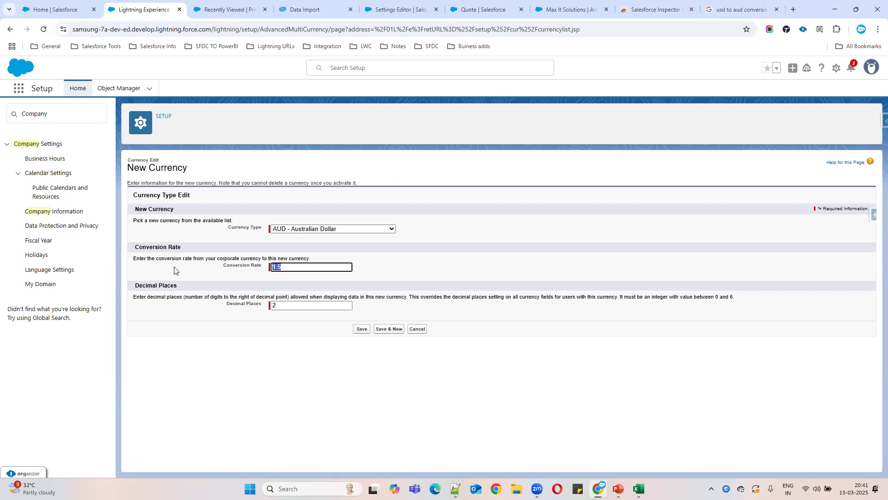
click(334, 372)
drag(131, 254, 228, 253)
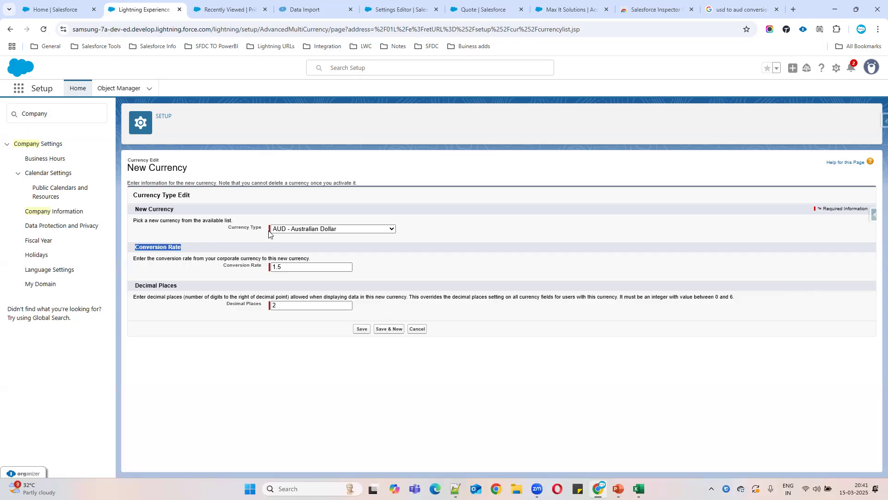
drag(297, 267, 248, 268)
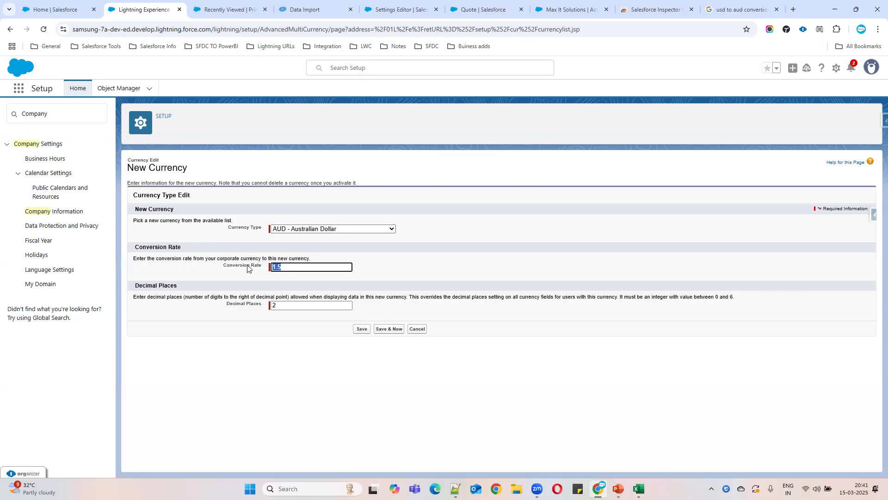
click(296, 270)
click(360, 330)
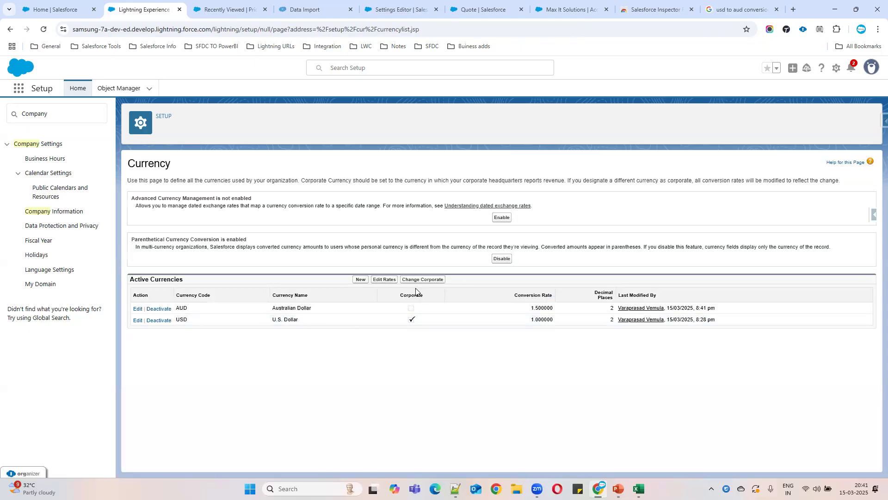
drag(176, 307, 471, 309)
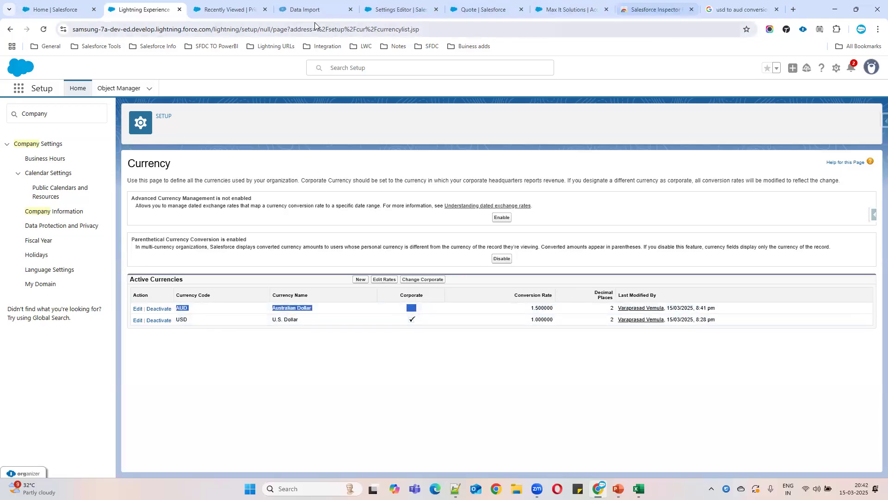
Step: Leave the price books without creating one, open the Optical Mouse product and look over its details
click(230, 10)
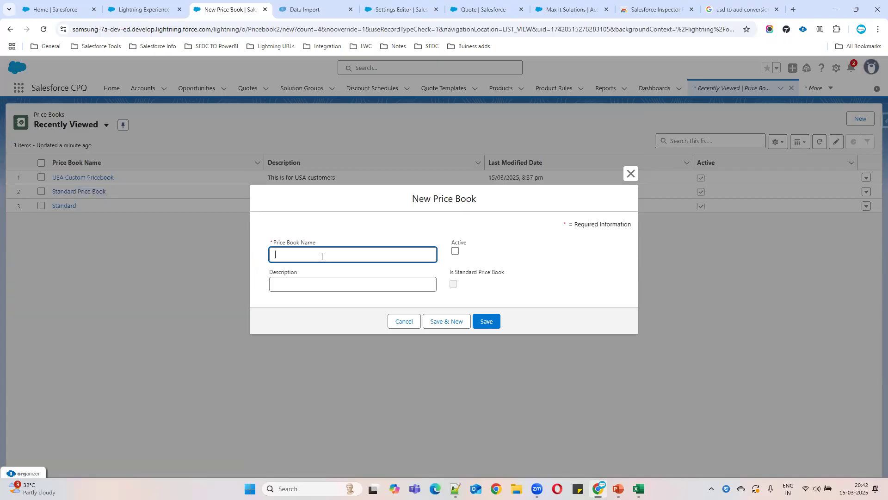
click(401, 322)
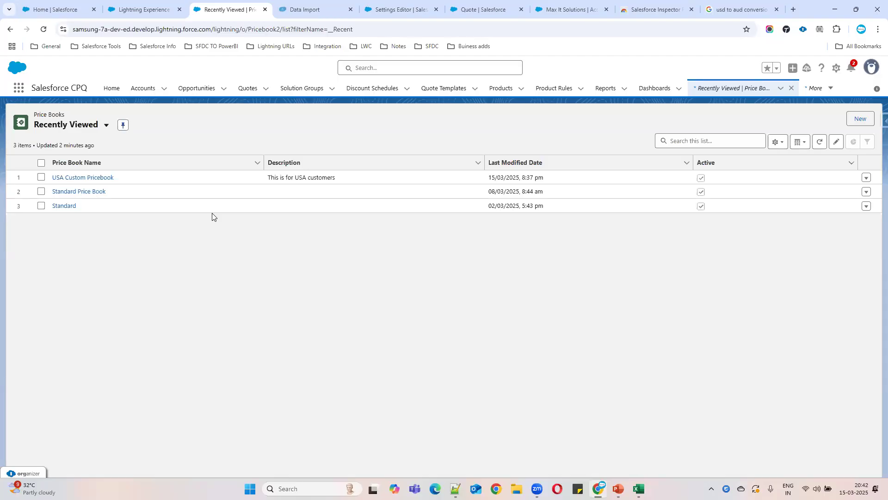
click(497, 89)
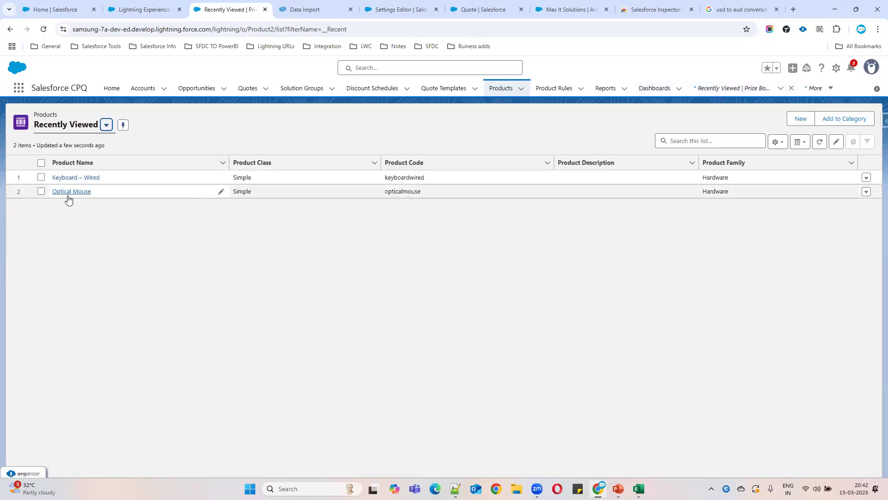
click(64, 194)
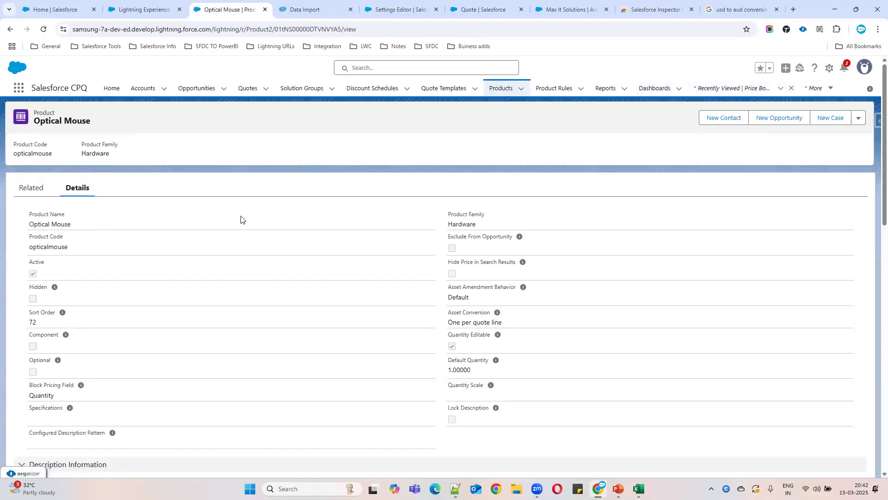
scroll(401, 264, down, 2)
scroll(482, 307, down, 5)
scroll(202, 297, up, 7)
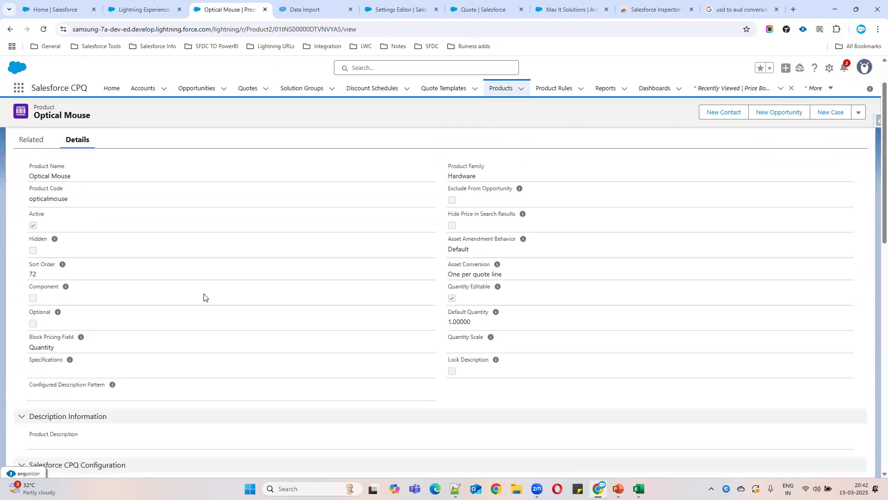
Step: Highlight the standard list price in Optical Mouse's related Price Books, followed by the USD code in the Active Currencies list
click(44, 190)
scroll(812, 347, down, 5)
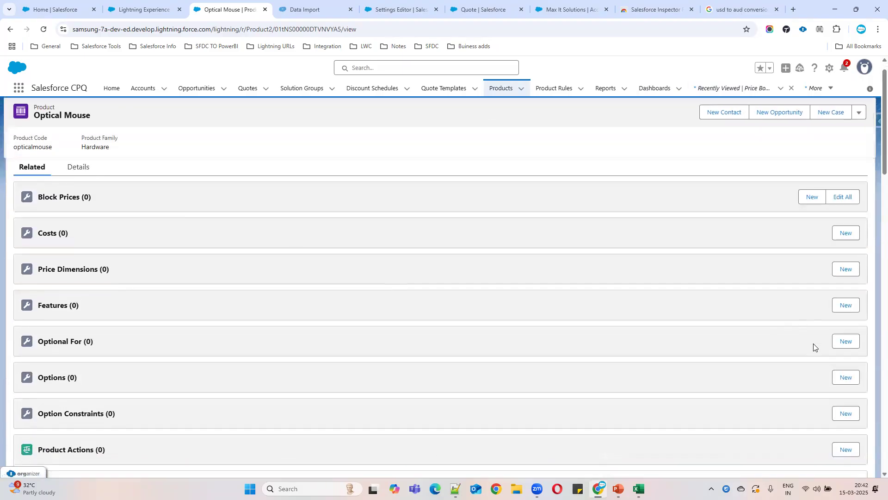
scroll(793, 363, down, 3)
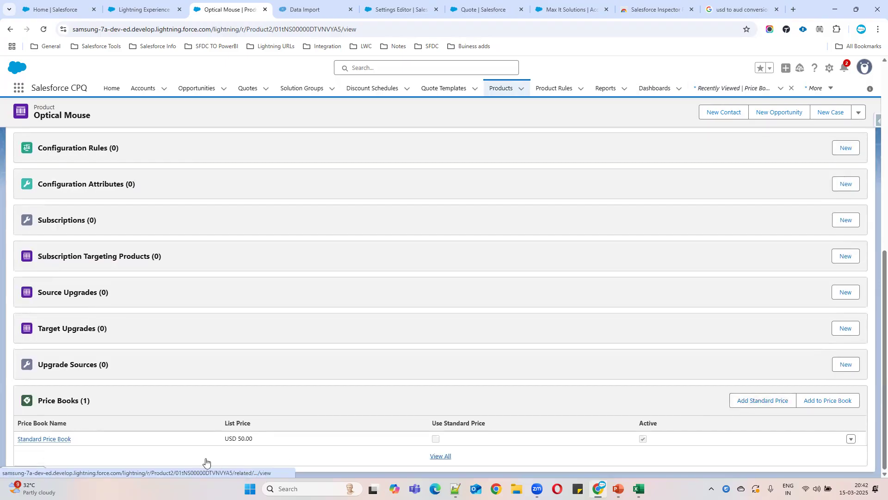
click(206, 441)
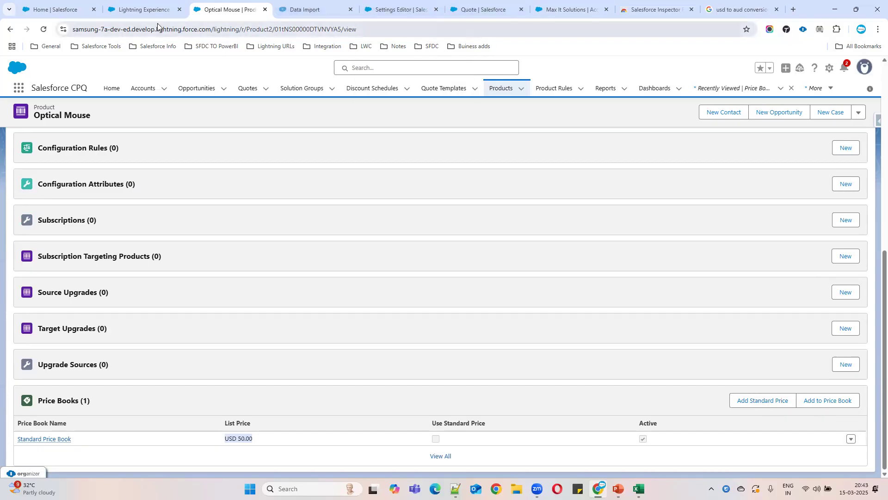
click(139, 11)
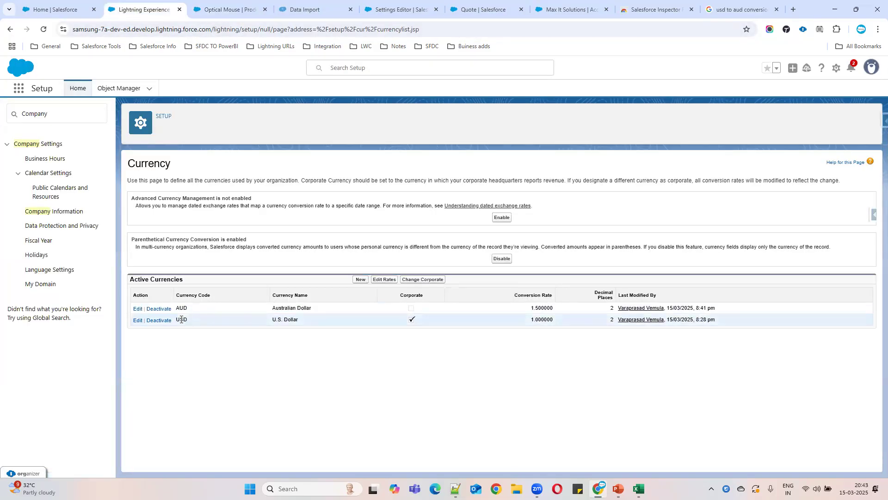
drag(195, 314, 177, 320)
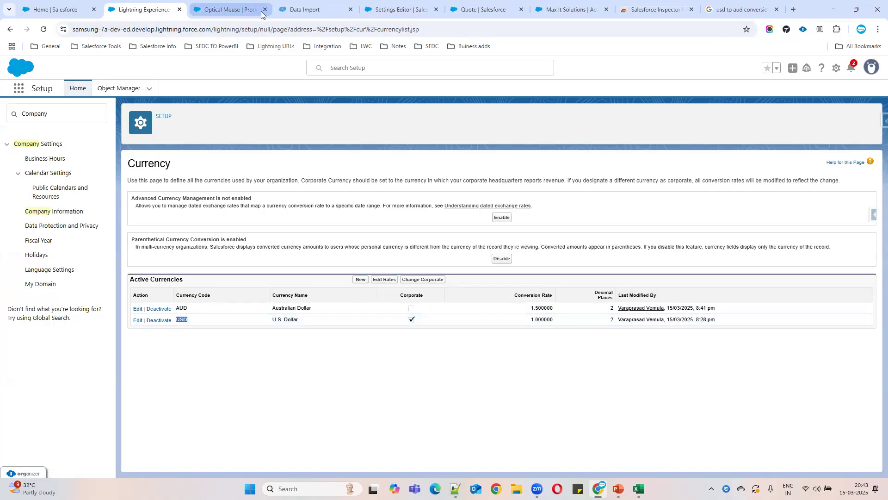
click(244, 14)
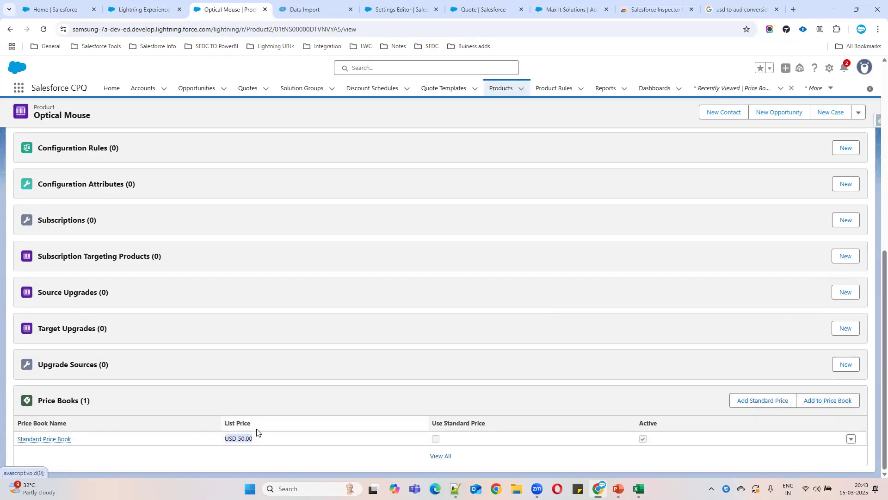
click(754, 400)
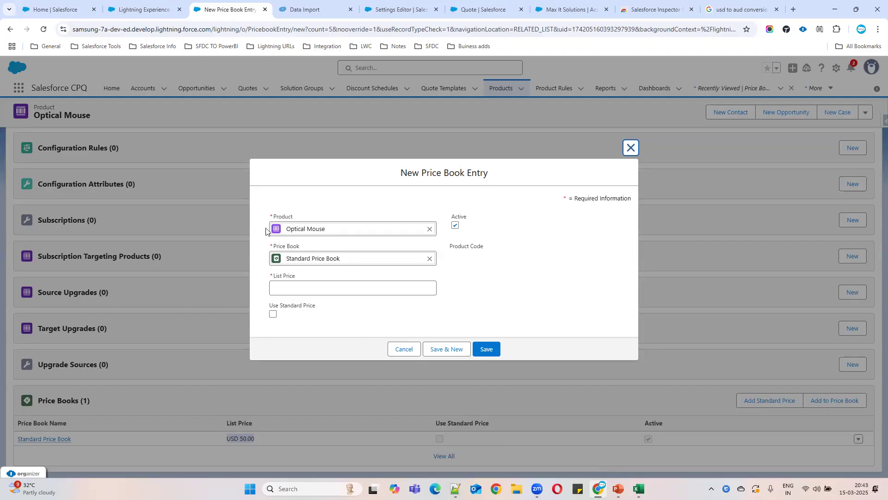
click(429, 259)
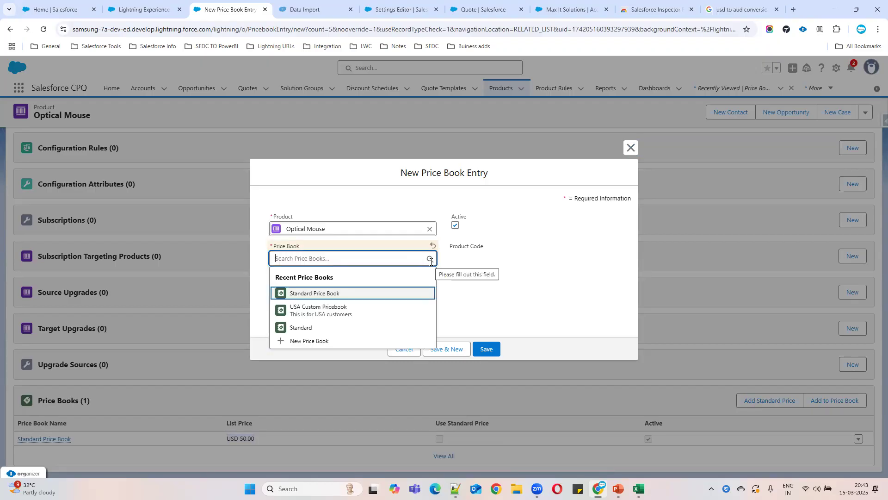
click(318, 342)
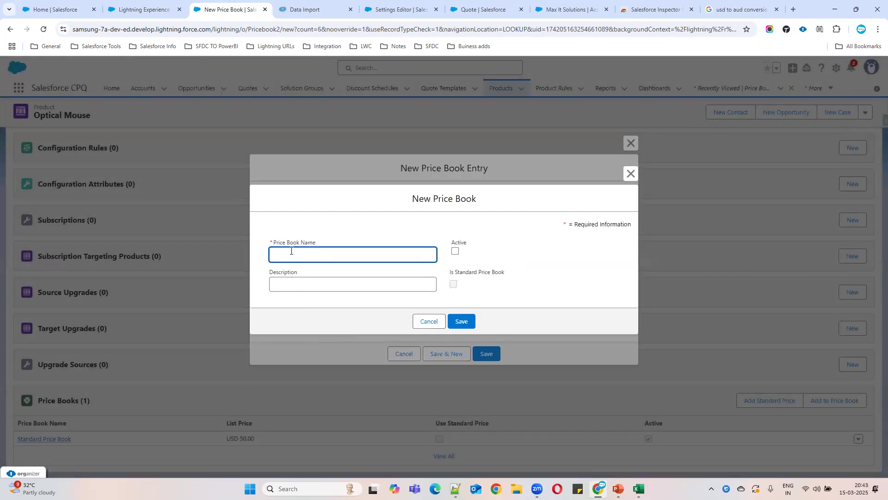
text(S)
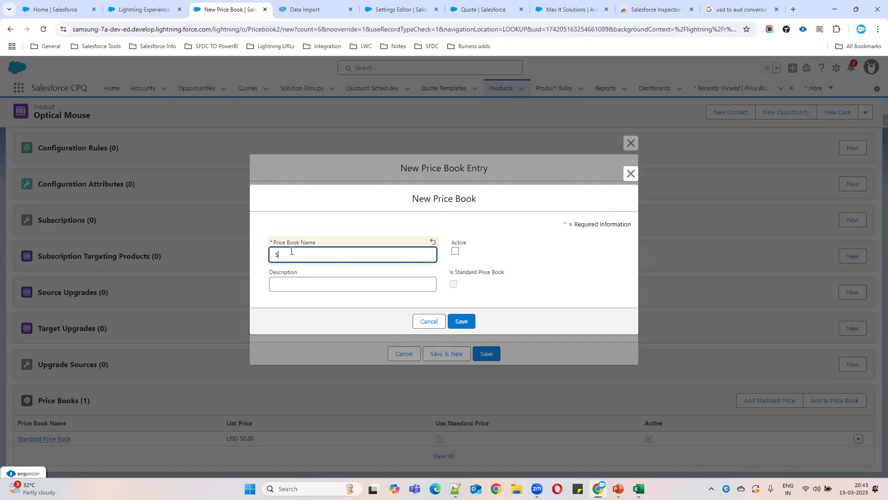
text(tandard Pric)
key(BackSpace)
key(BackSpace)
key(BackSpace)
key(BackSpace)
key(BackSpace)
key(BackSpace)
key(BackSpace)
key(BackSpace)
key(BackSpace)
key(BackSpace)
key(BackSpace)
key(BackSpace)
click(620, 174)
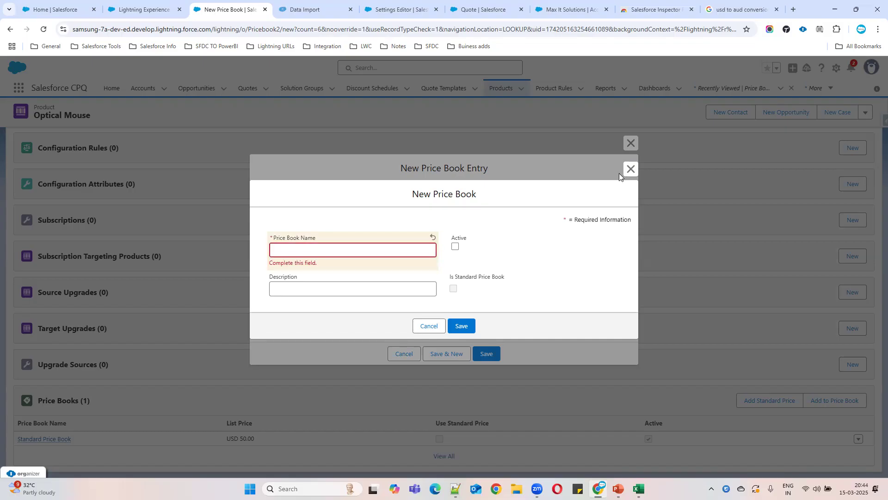
click(630, 169)
click(629, 143)
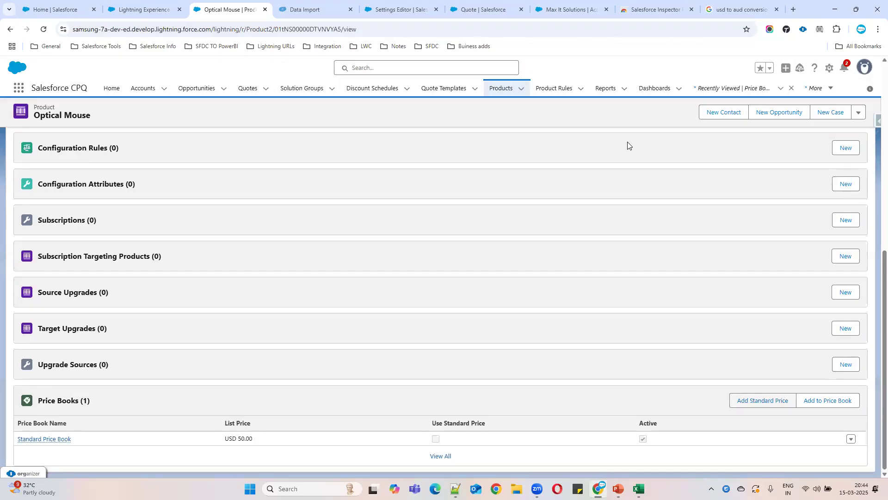
Step: Reload the Optical Mouse record, start a new standard price entry from its related Price Books and show the available currencies
key(F5)
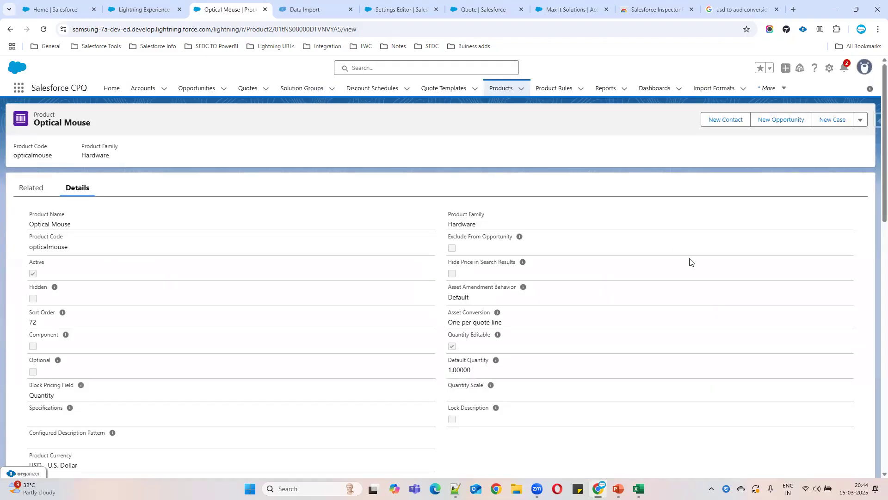
click(31, 189)
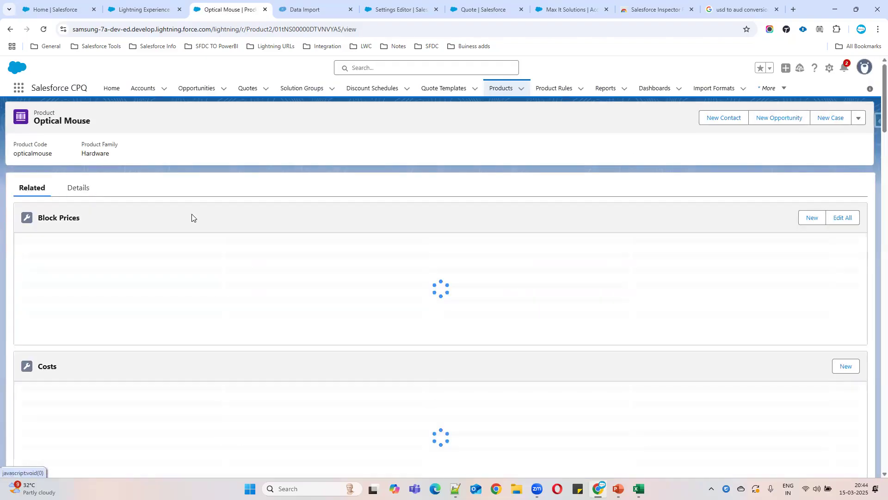
scroll(612, 285, down, 15)
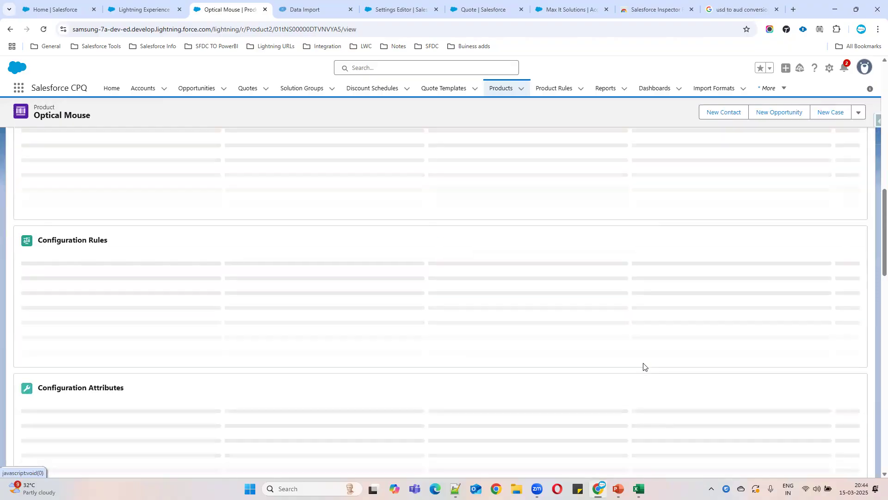
scroll(655, 376, down, 10)
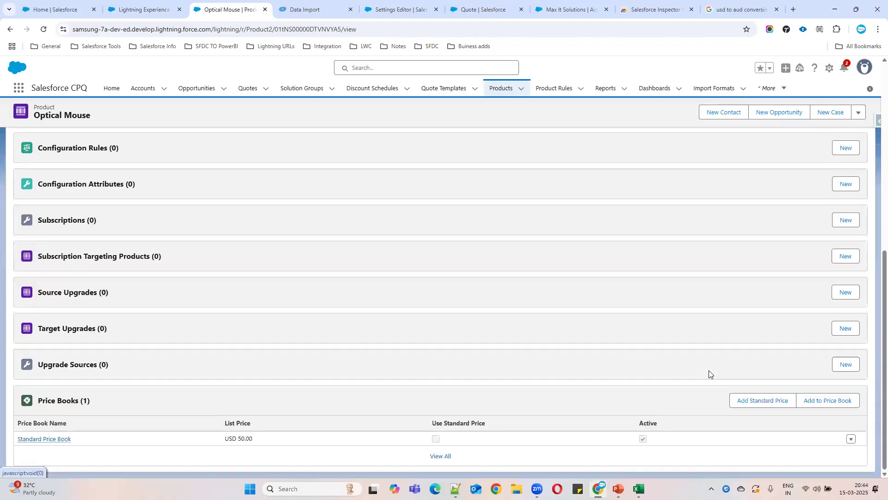
click(761, 406)
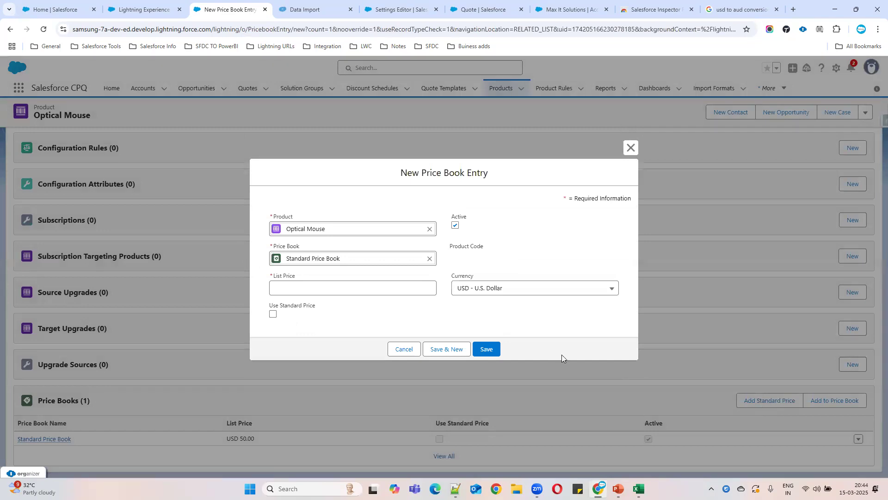
drag(447, 274, 549, 275)
click(461, 276)
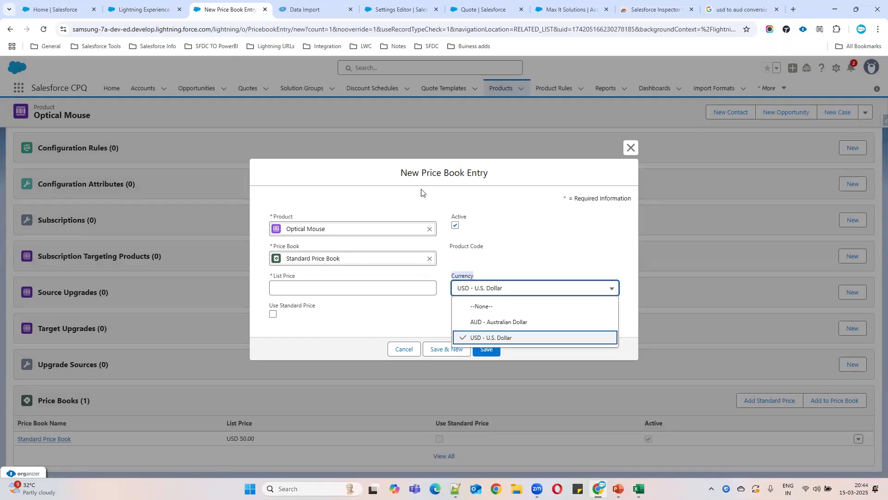
Step: Review the Active Currencies list and highlight the Opportunity Currency field in a new opportunity form, leaving without saving
click(138, 10)
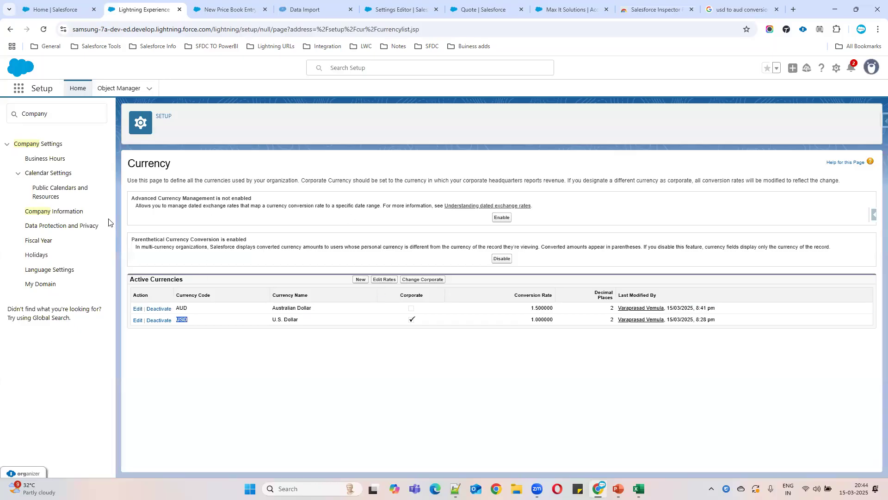
click(234, 11)
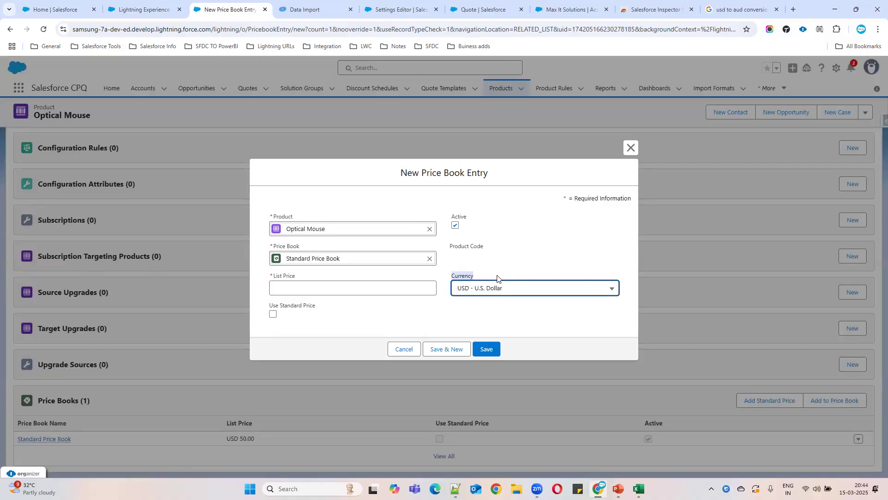
click(141, 10)
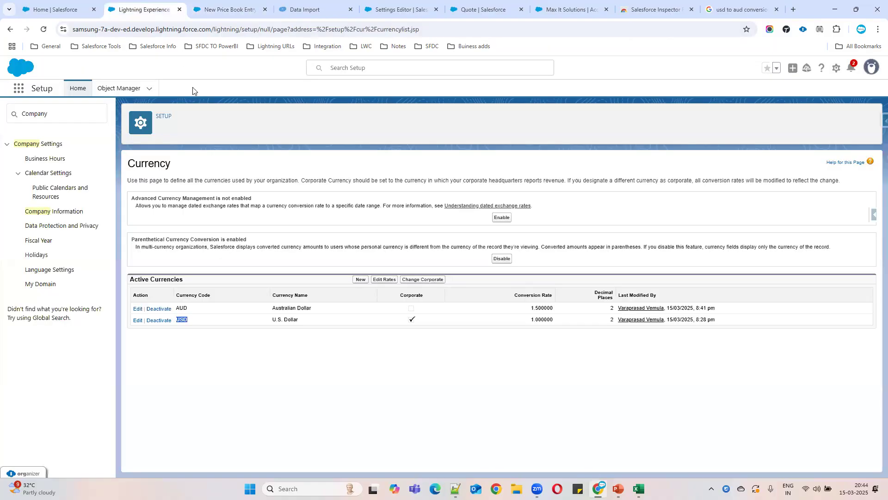
click(69, 10)
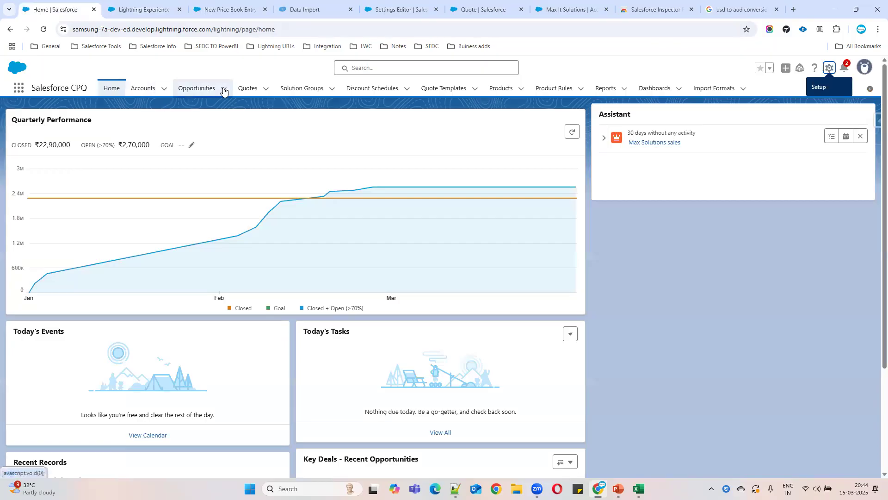
click(199, 89)
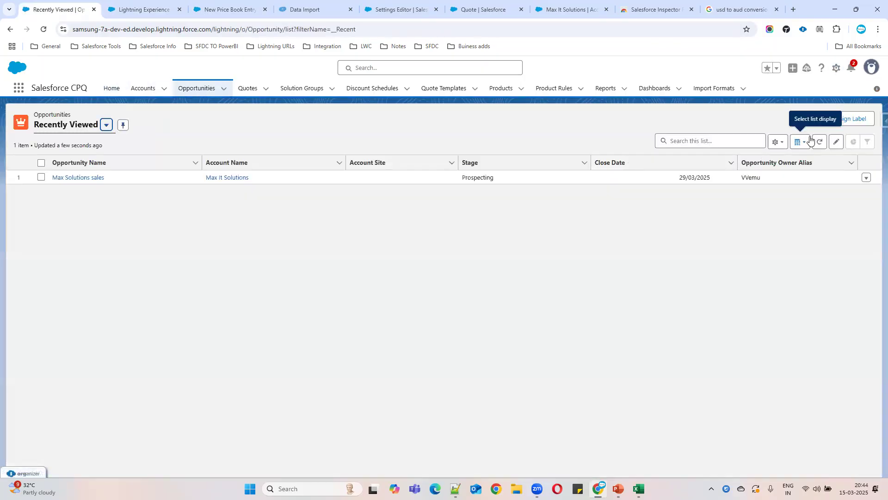
click(810, 119)
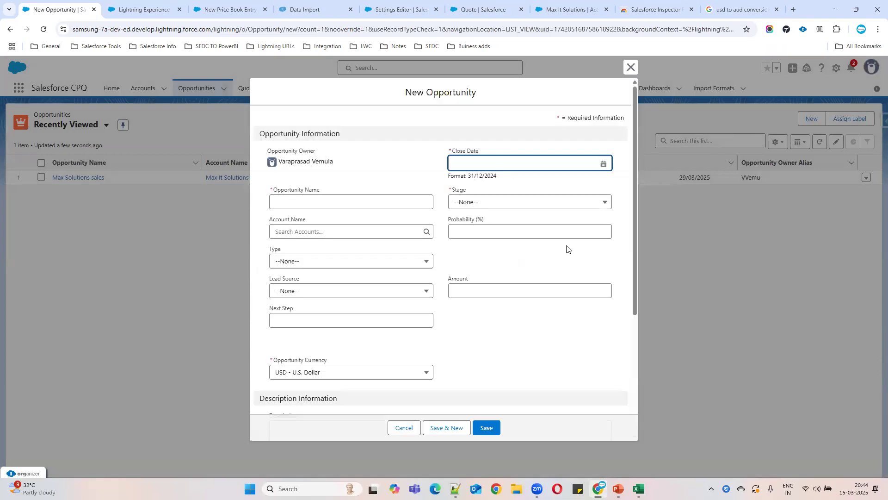
drag(268, 359, 411, 360)
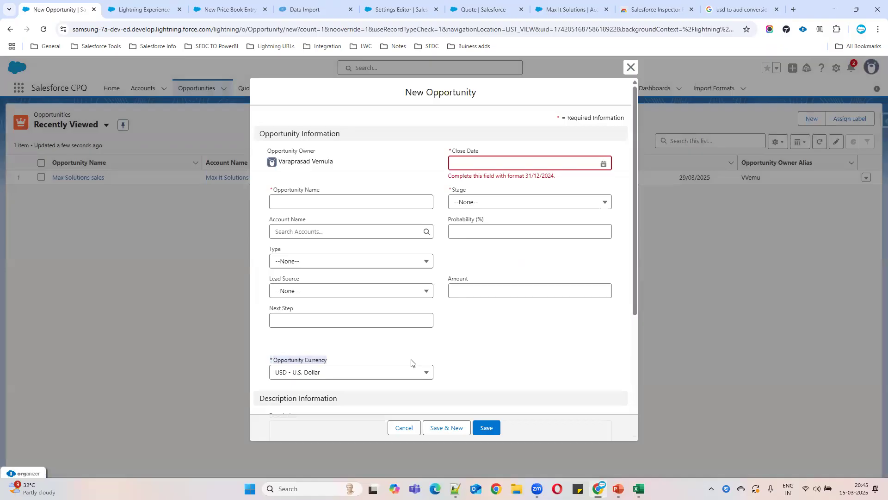
click(631, 67)
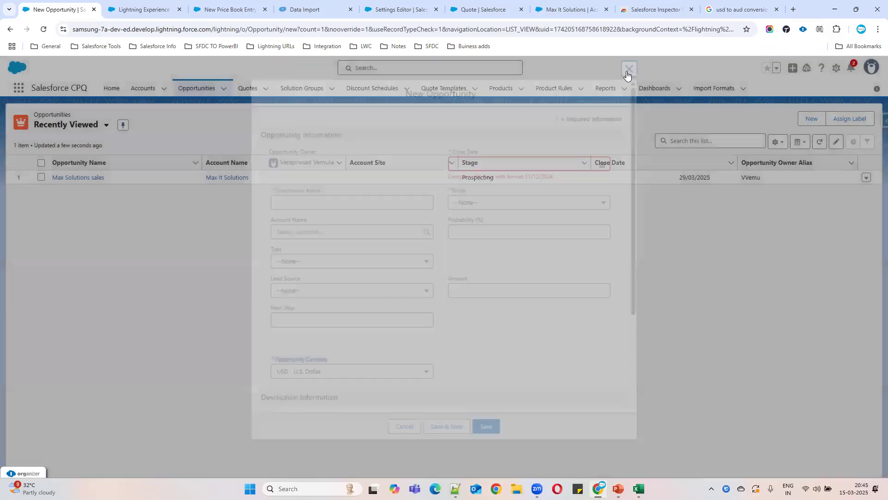
Step: Set Optical Mouse's new standard price book entry to AUD - Australian Dollar with a list price of 60 and save it
click(229, 9)
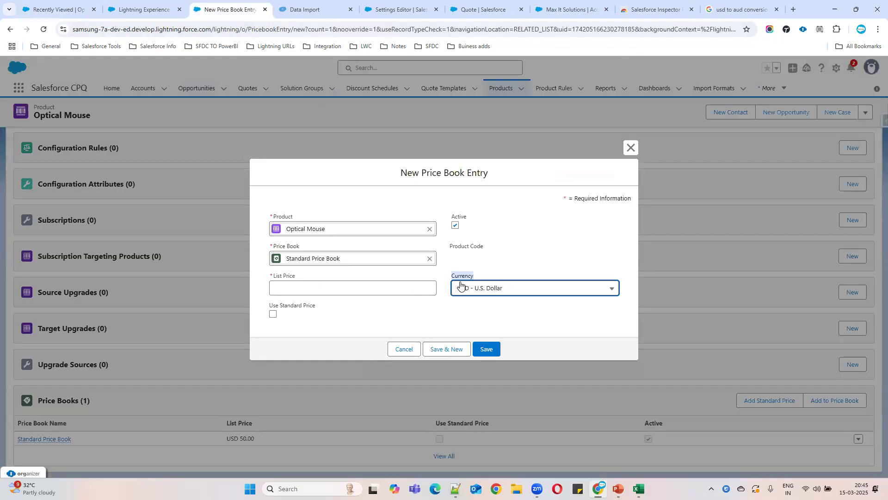
click(493, 293)
click(503, 321)
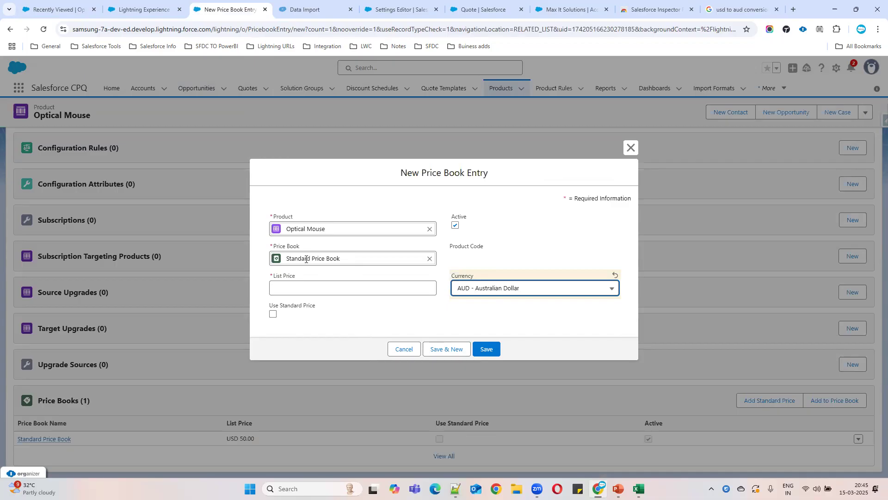
drag(452, 276, 504, 279)
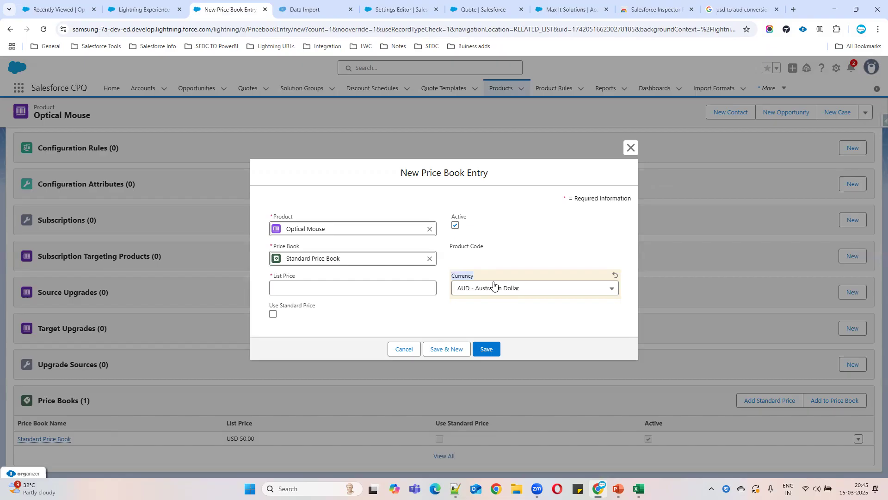
click(395, 288)
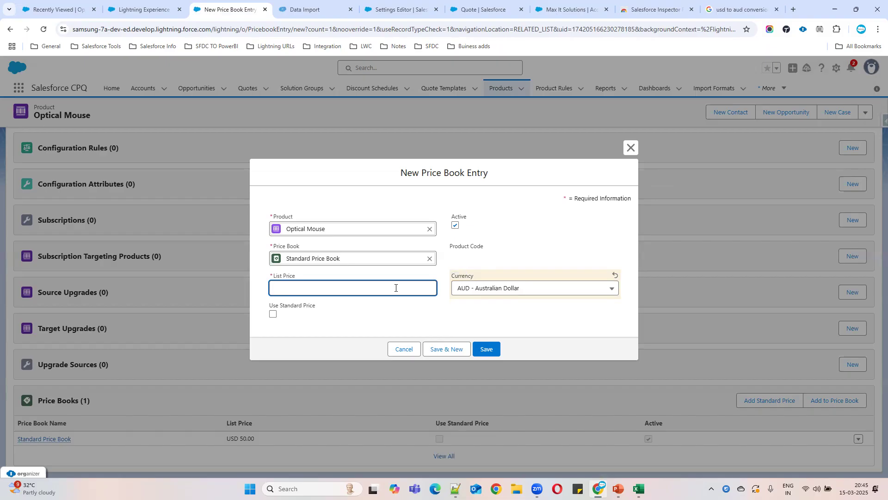
text(55)
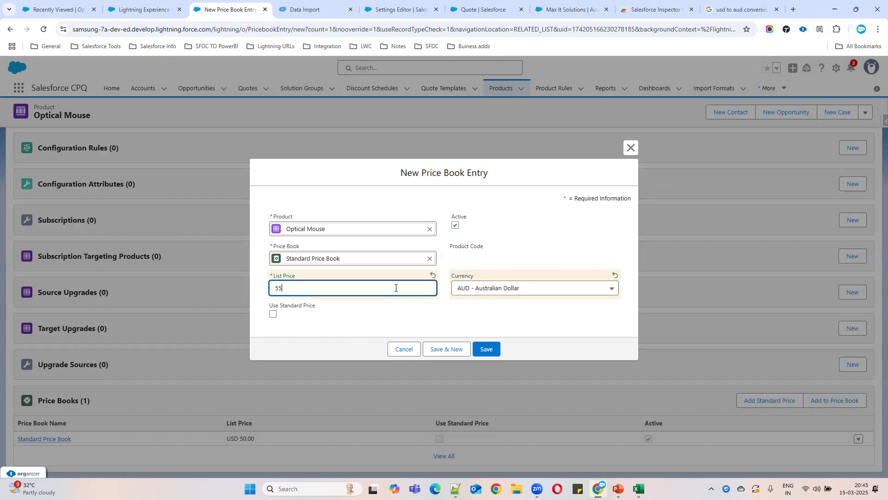
key(BackSpace)
text(60)
click(488, 350)
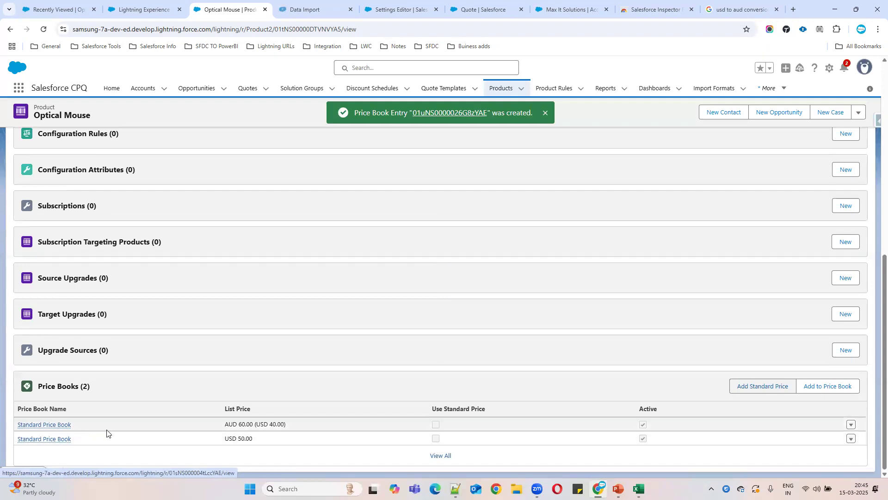
Step: Highlight the AUD and USD list prices under Optical Mouse's Price Books and view the Add to Price Book form without submitting it
click(306, 422)
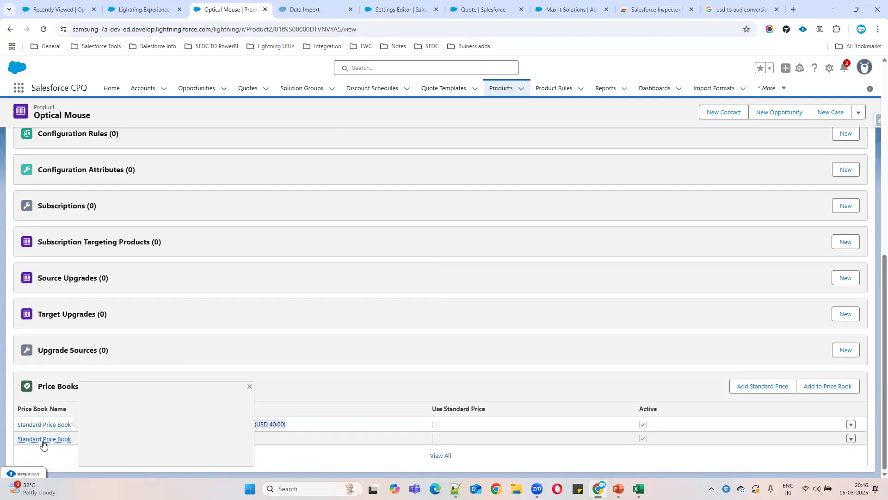
drag(274, 437, 15, 438)
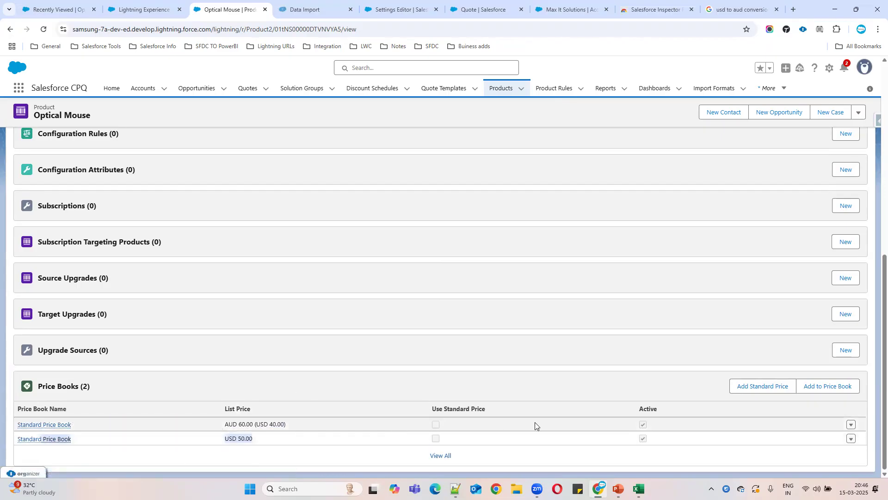
click(840, 390)
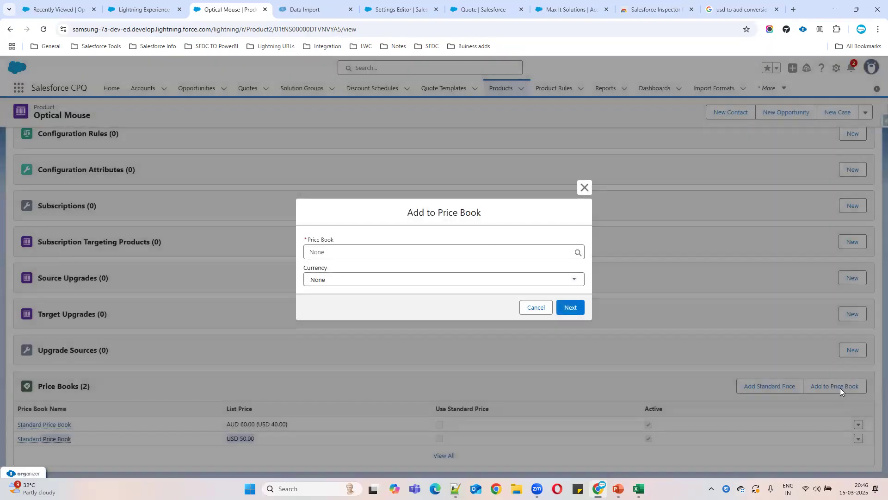
click(334, 252)
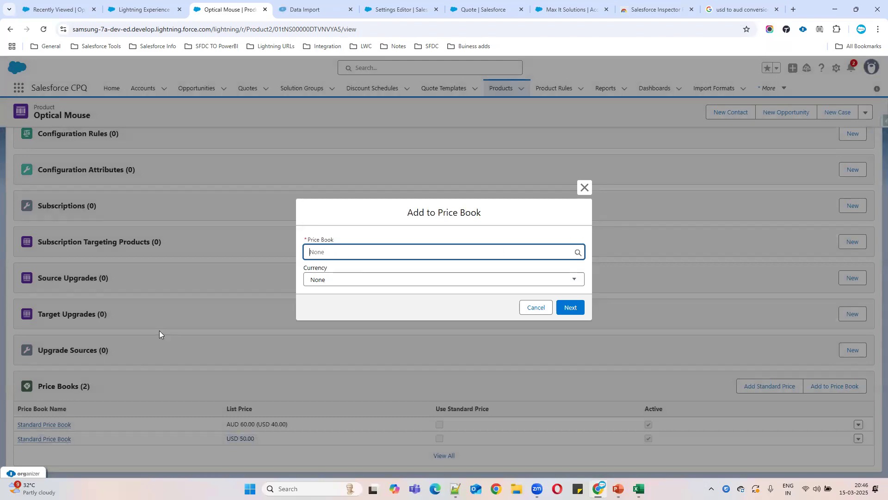
click(585, 189)
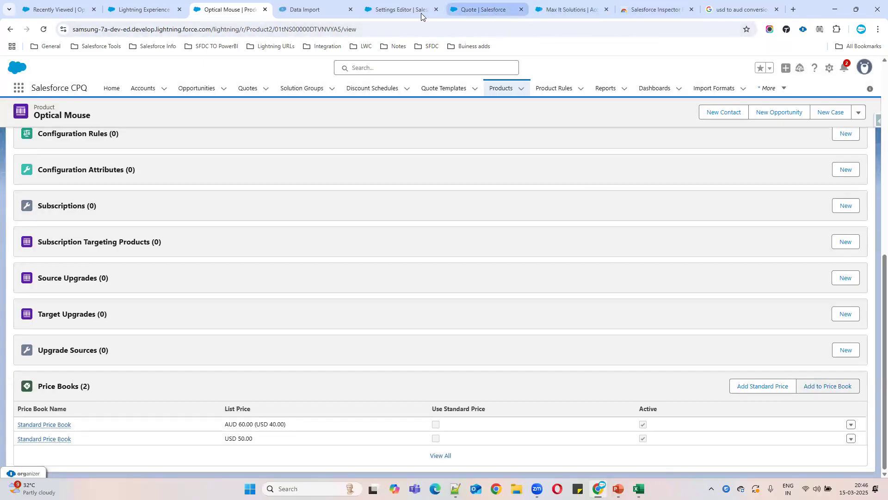
Step: Open the USA Custom Pricebook record from the Price Books list and view the Active Currencies list in Setup
click(147, 14)
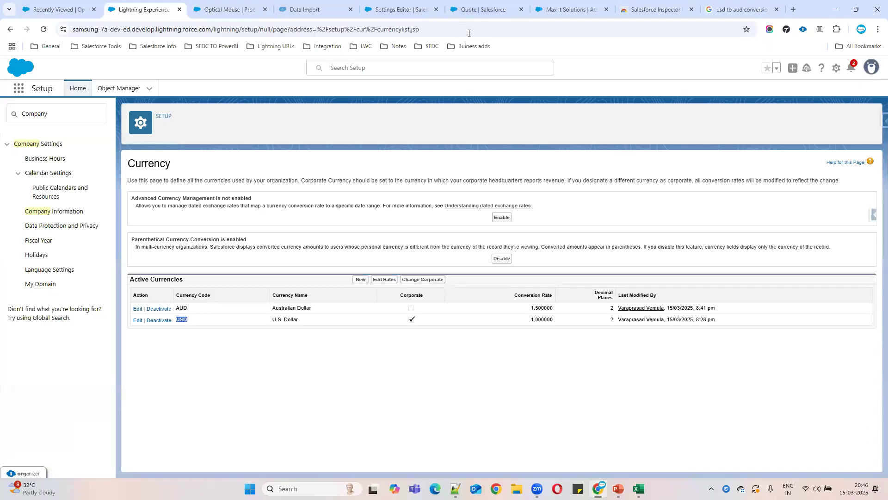
click(591, 9)
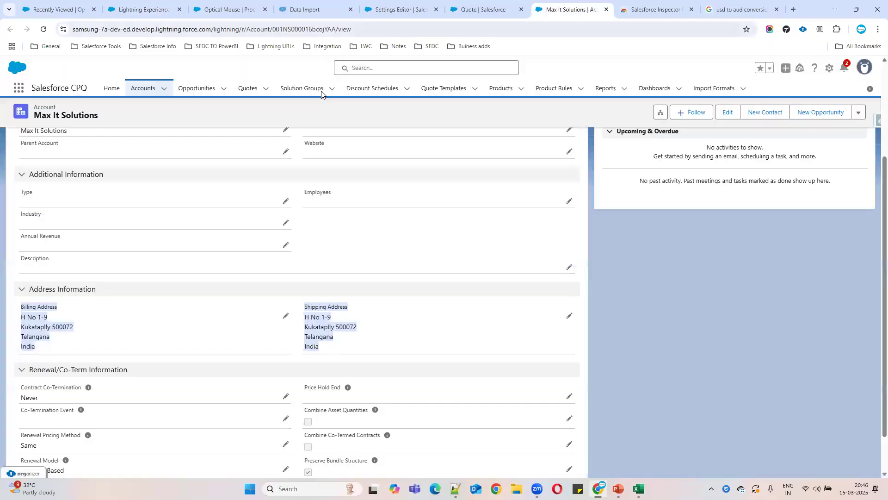
click(19, 91)
text(price)
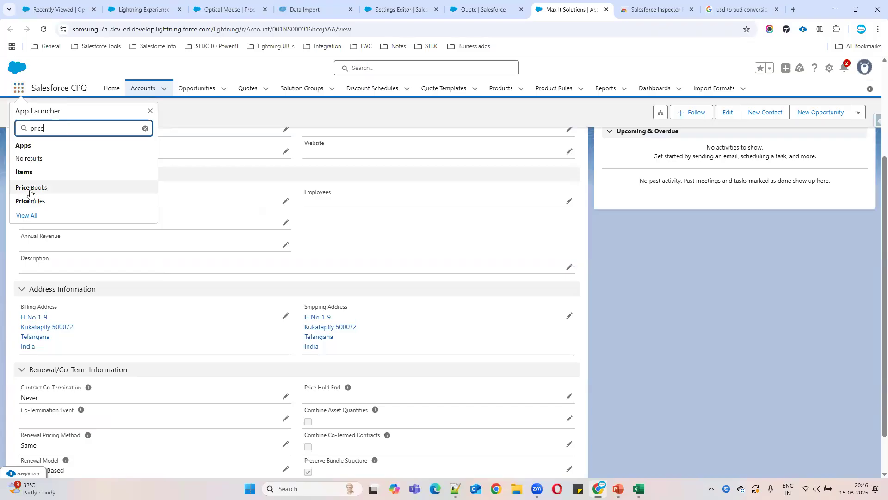
click(30, 191)
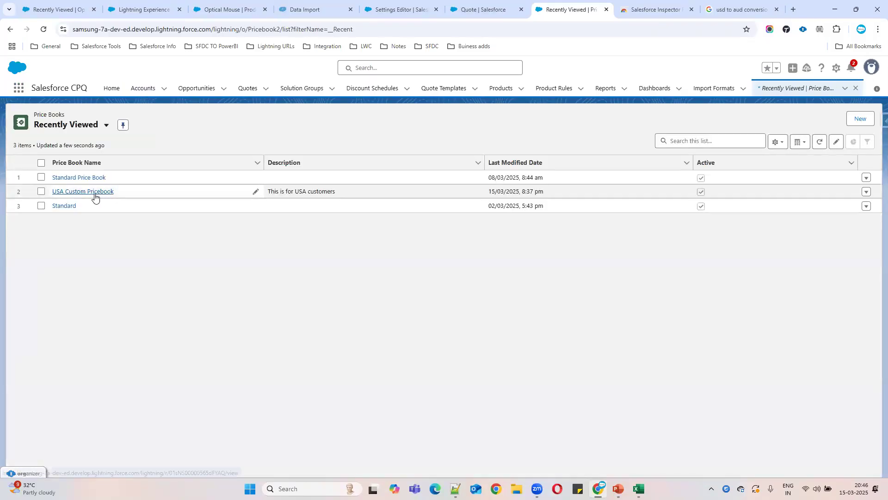
click(83, 192)
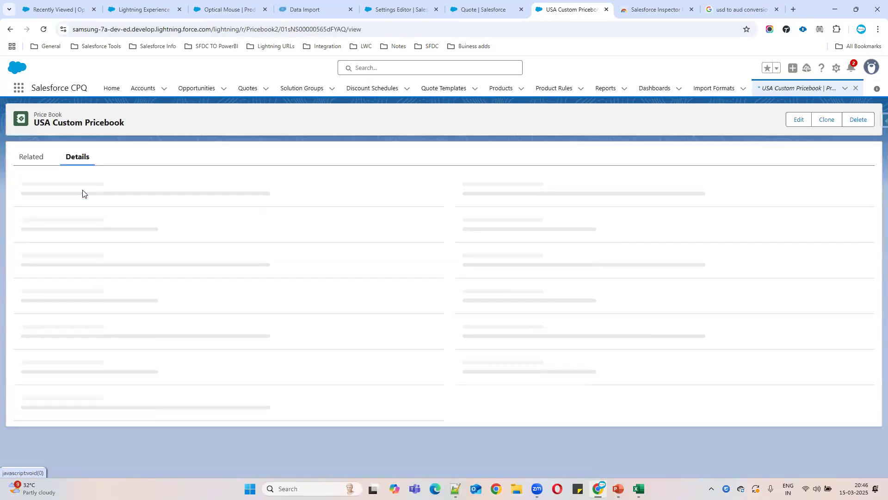
click(151, 15)
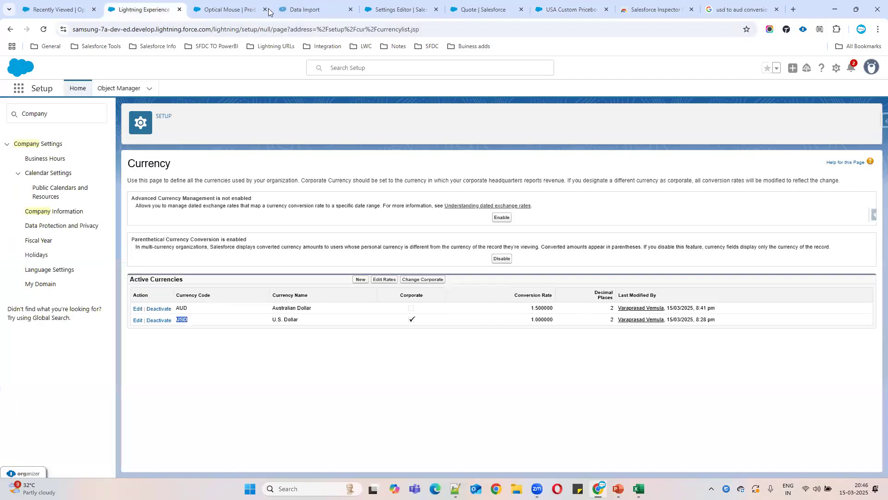
Step: Start a new price book entry adding Optical Mouse to USA Custom Pricebook in USD
click(229, 9)
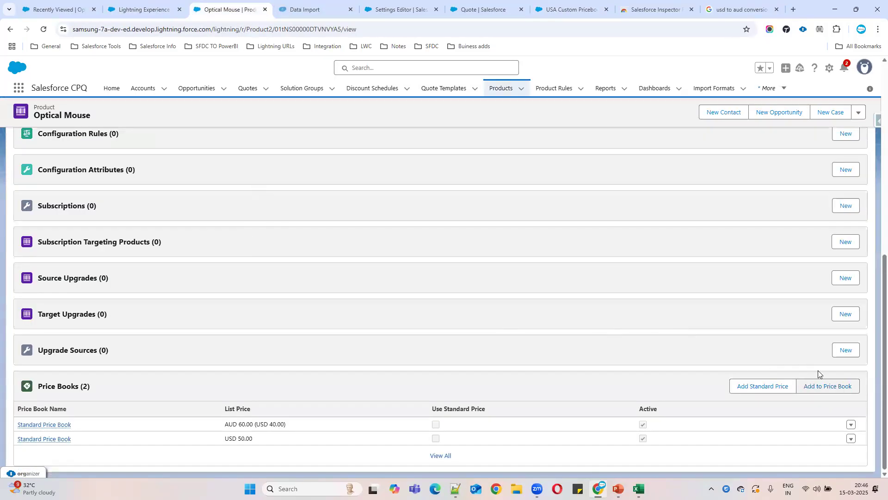
click(822, 382)
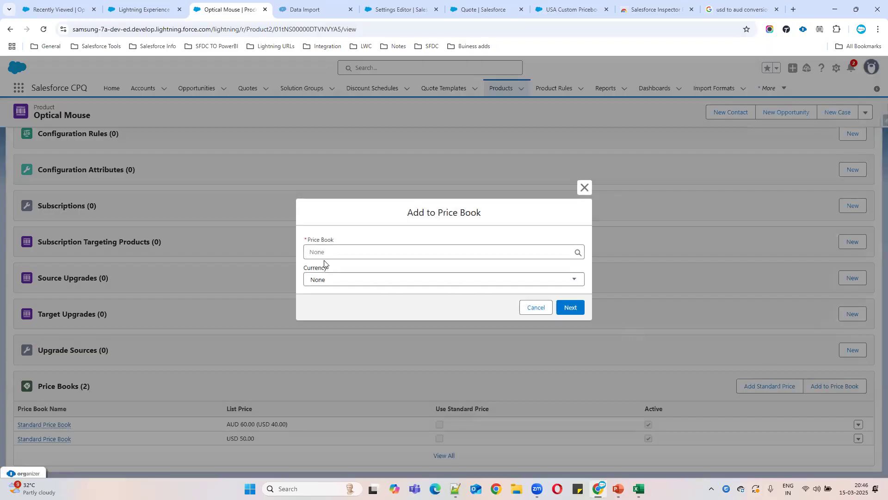
click(336, 280)
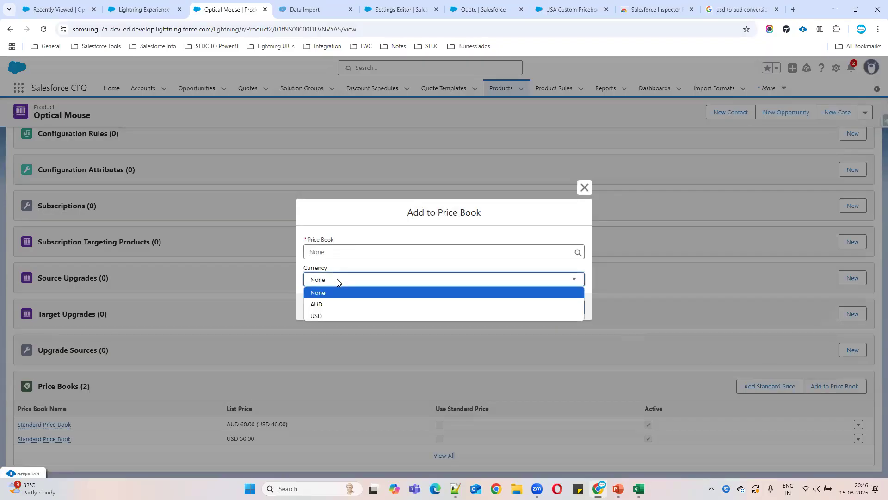
click(335, 314)
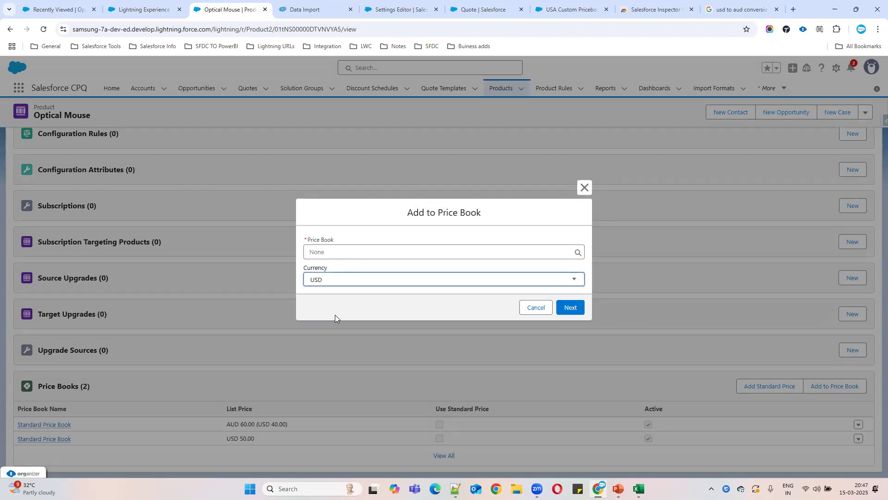
click(518, 253)
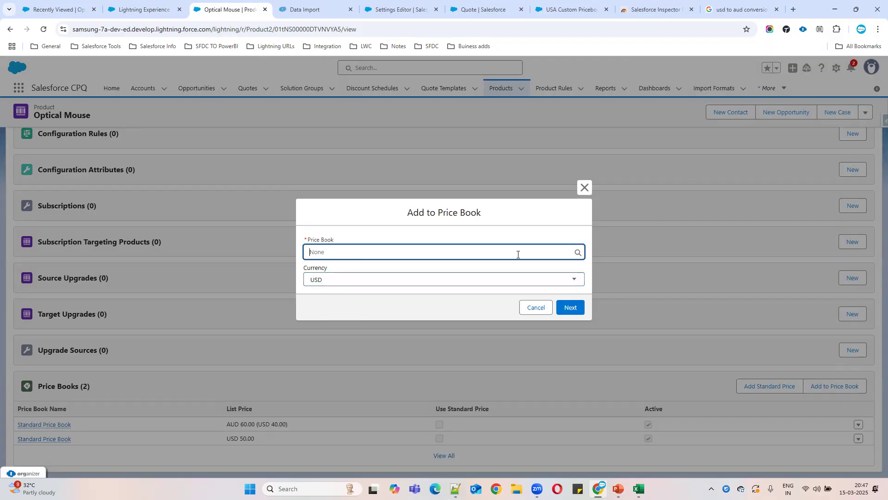
text(USD)
key(BackSpace)
text(A)
click(325, 273)
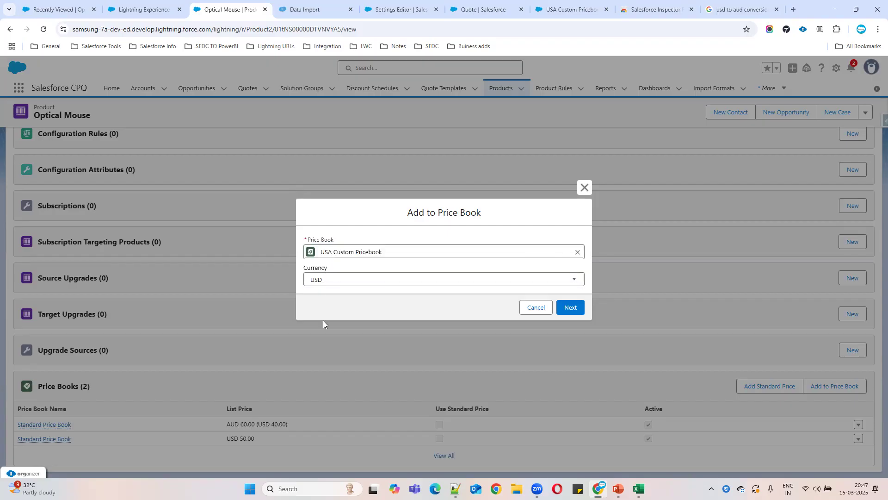
click(571, 308)
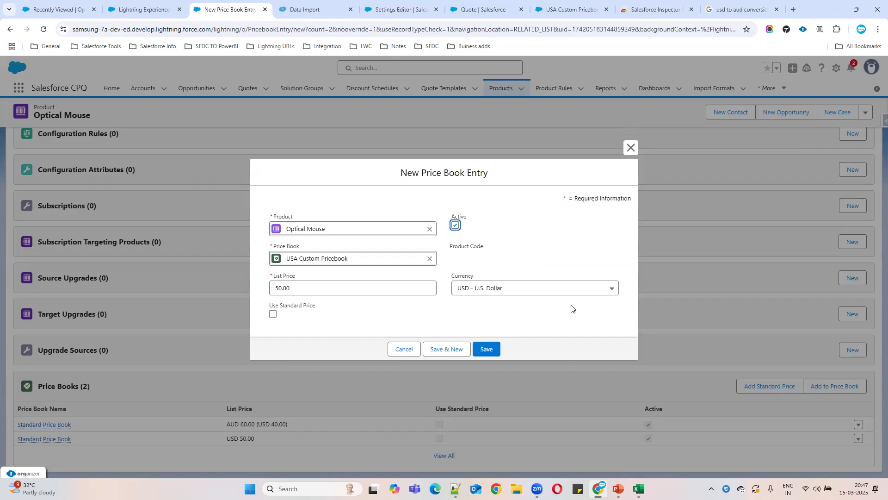
Step: Leave Use Standard Price unchecked, set the USA Custom Pricebook entry's list price to 55 and save it
click(272, 314)
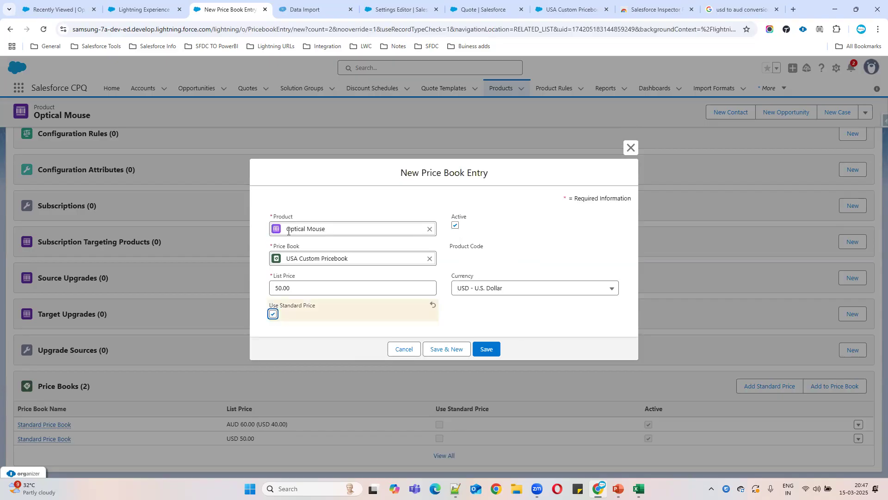
drag(220, 437, 272, 436)
click(273, 314)
click(280, 289)
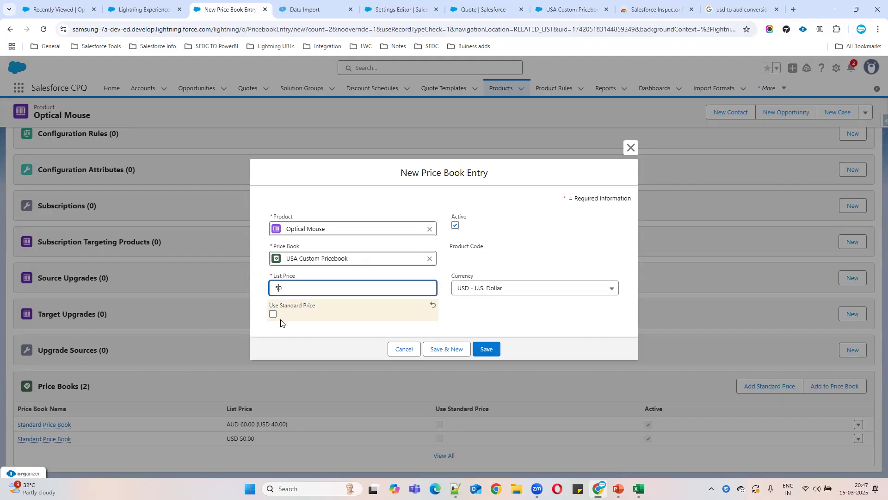
drag(290, 290, 247, 289)
text(55)
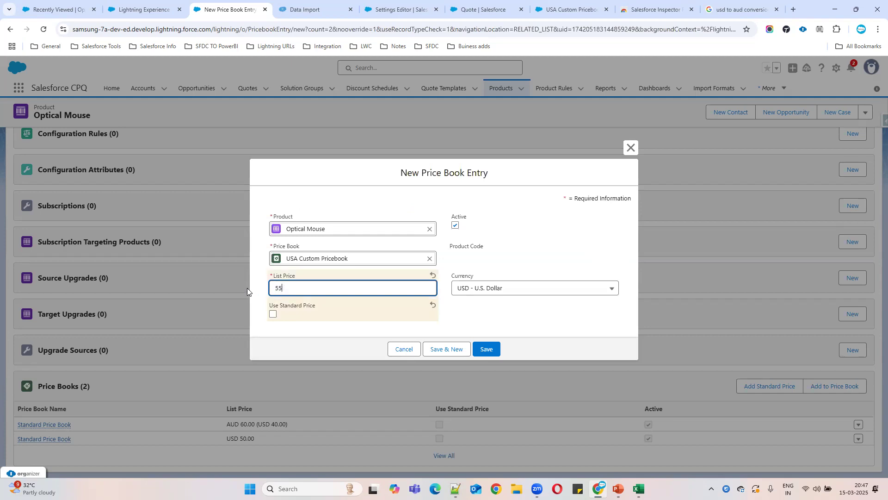
click(486, 348)
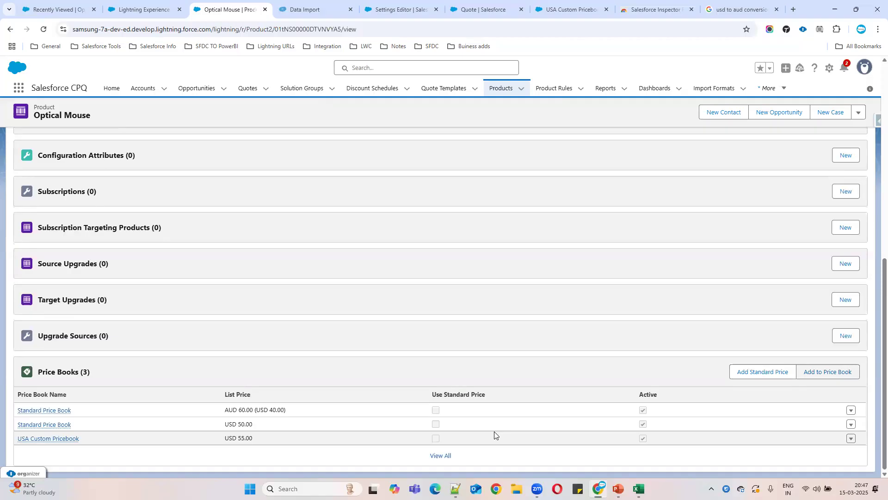
Step: Try to add Optical Mouse to USA Custom Pricebook in USD a second time, and close the form
click(811, 370)
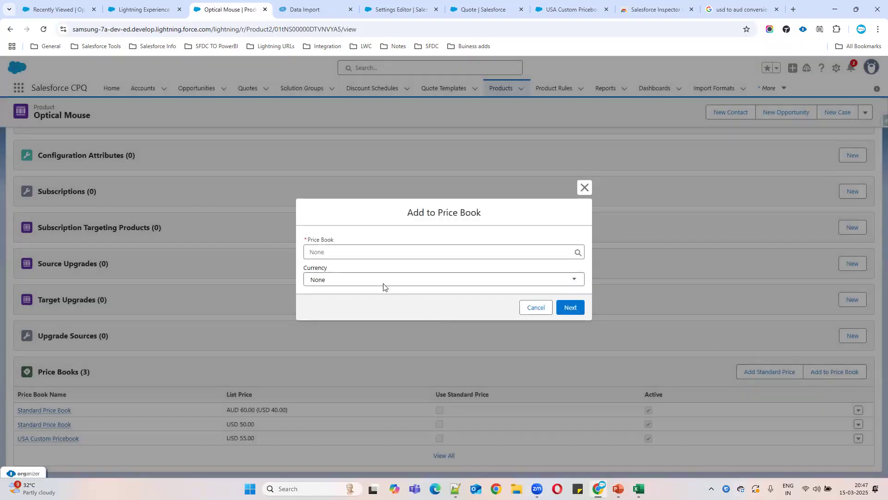
click(379, 281)
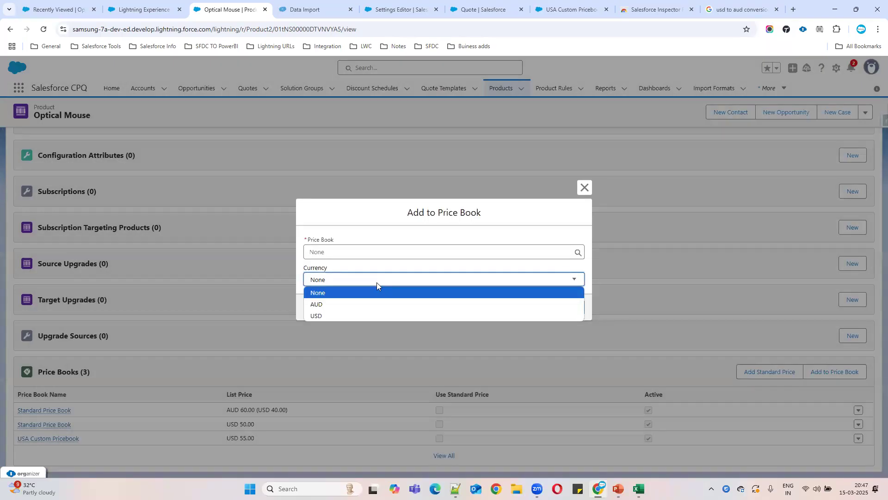
click(376, 282)
click(341, 281)
click(337, 314)
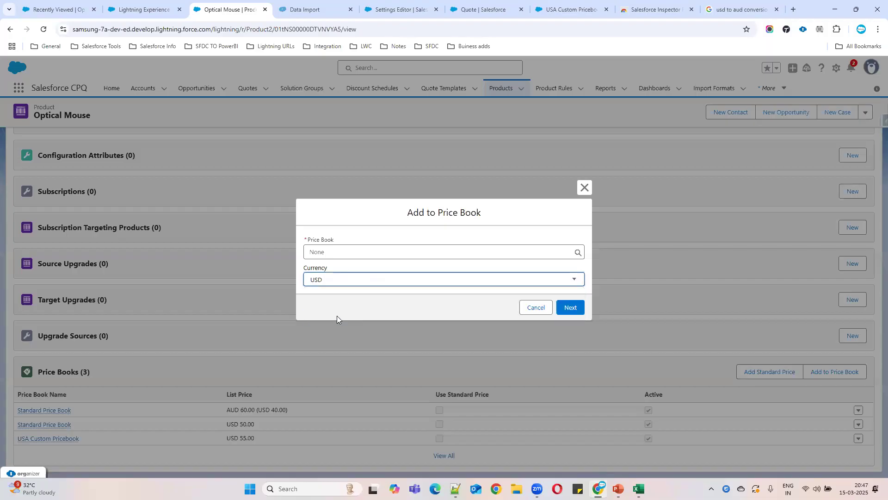
click(327, 251)
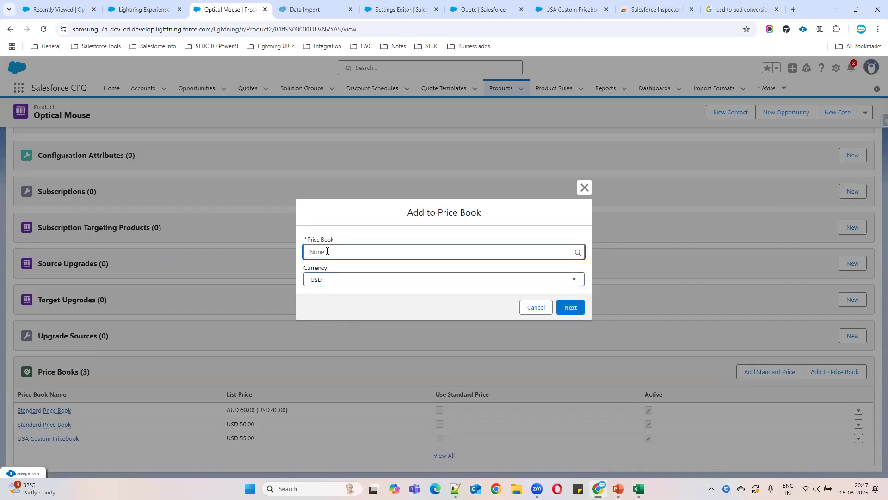
text(USA)
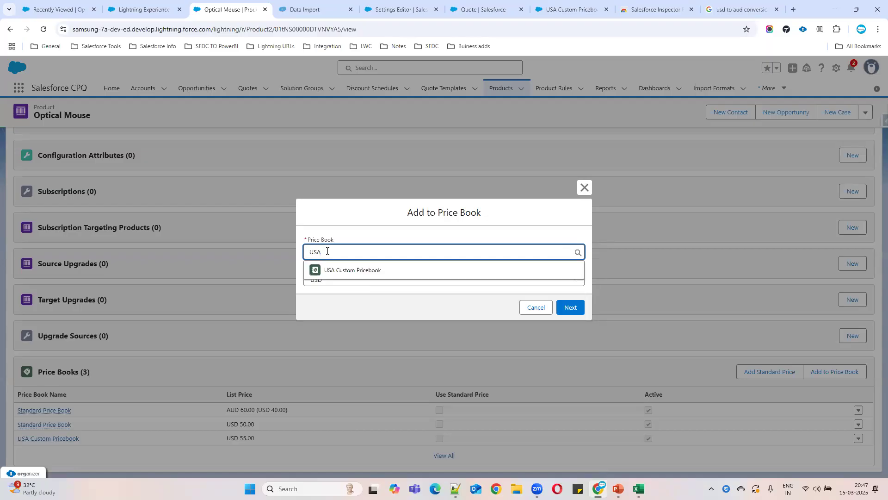
click(358, 270)
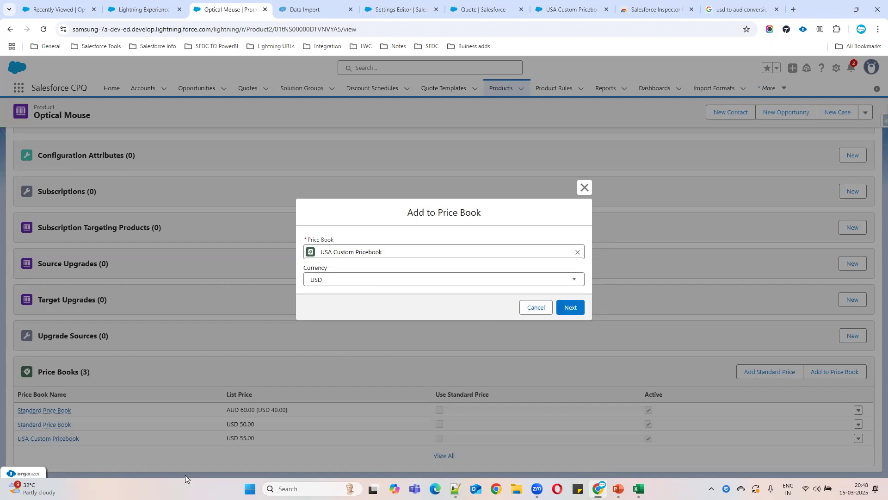
click(571, 307)
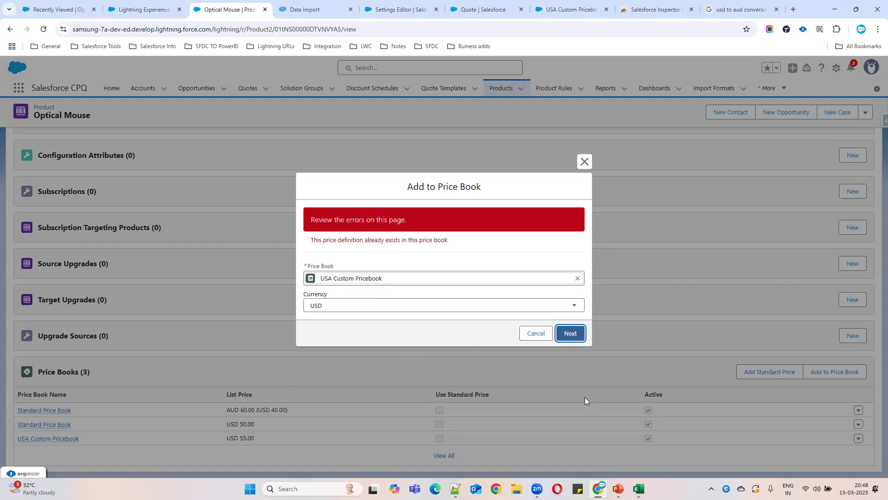
drag(306, 240, 575, 243)
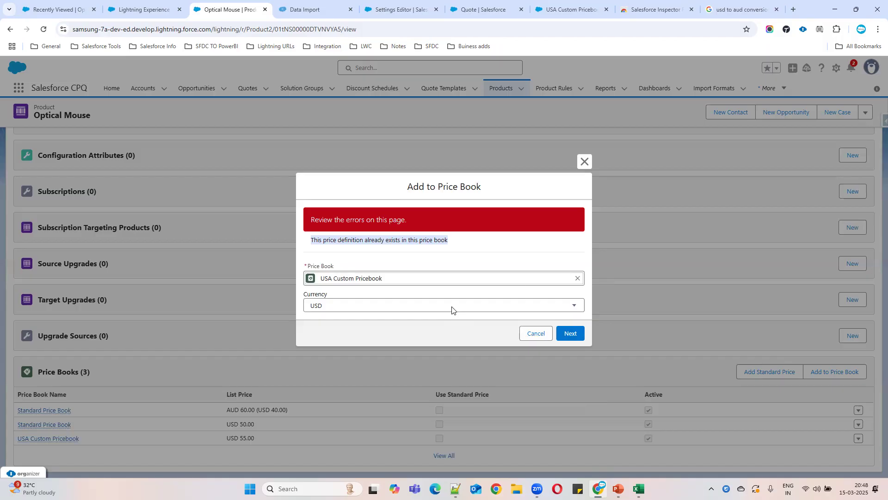
click(584, 162)
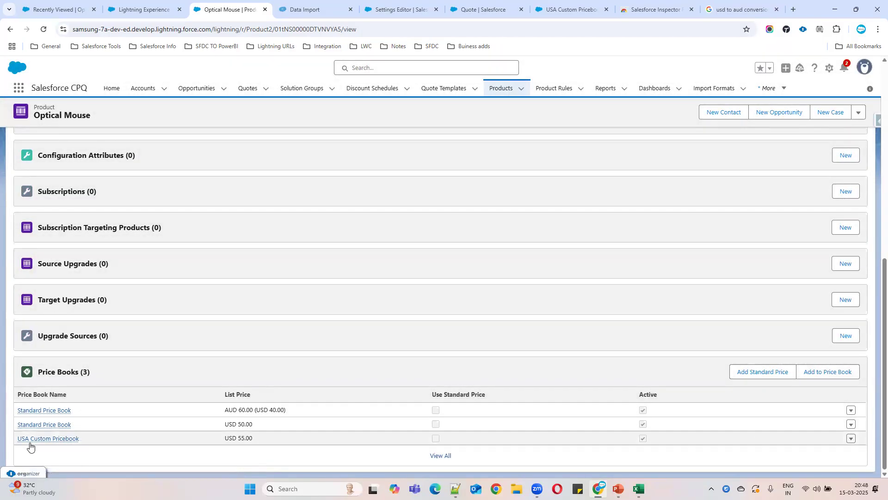
Step: Highlight the USD standard list price and the Use Standard Price option in the USA Custom Pricebook entry's edit form, leaving without saving
drag(74, 425, 53, 420)
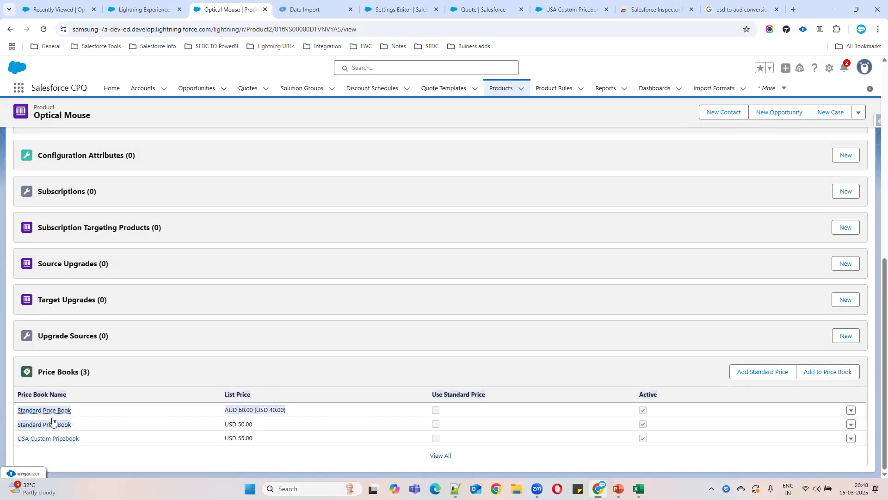
drag(214, 424, 269, 428)
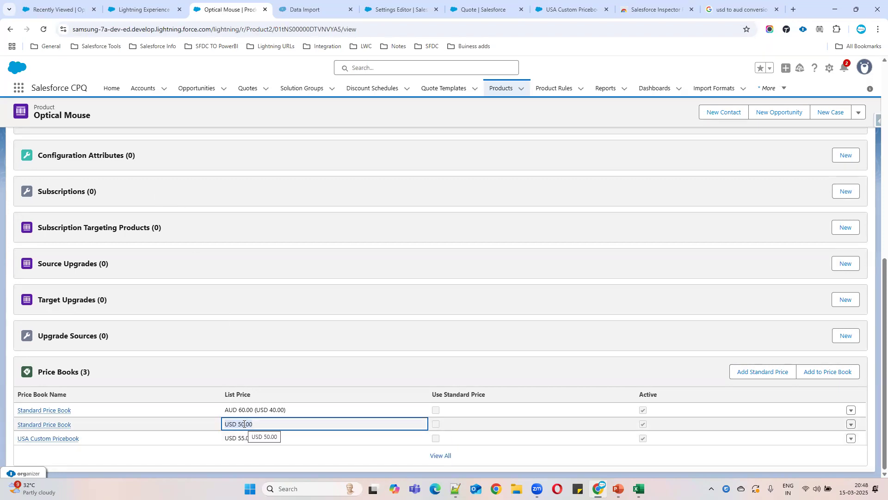
drag(244, 424, 234, 423)
click(851, 439)
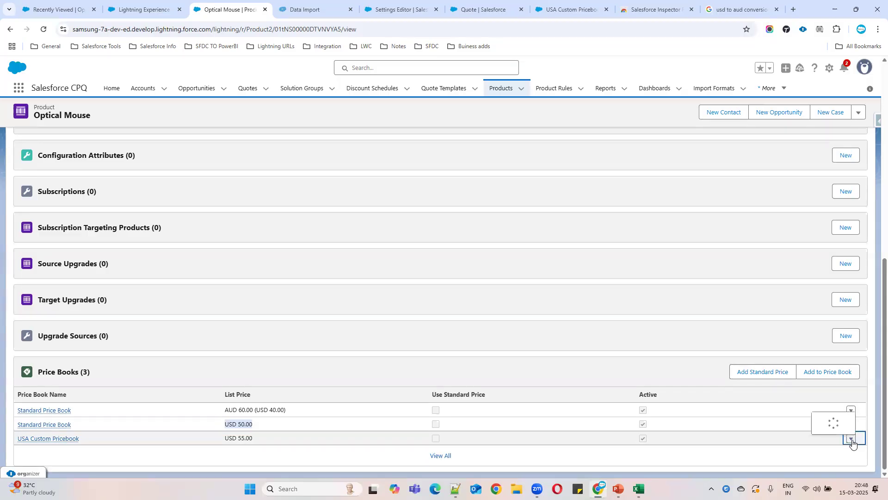
click(824, 414)
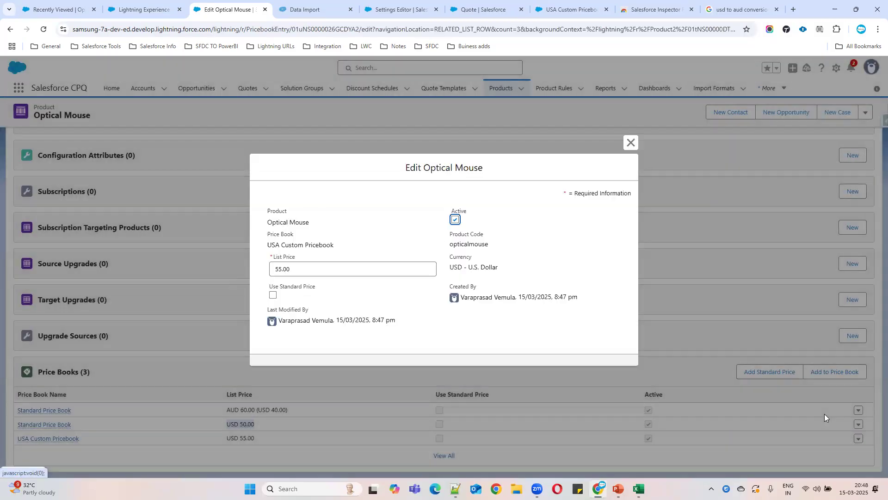
drag(269, 289, 324, 289)
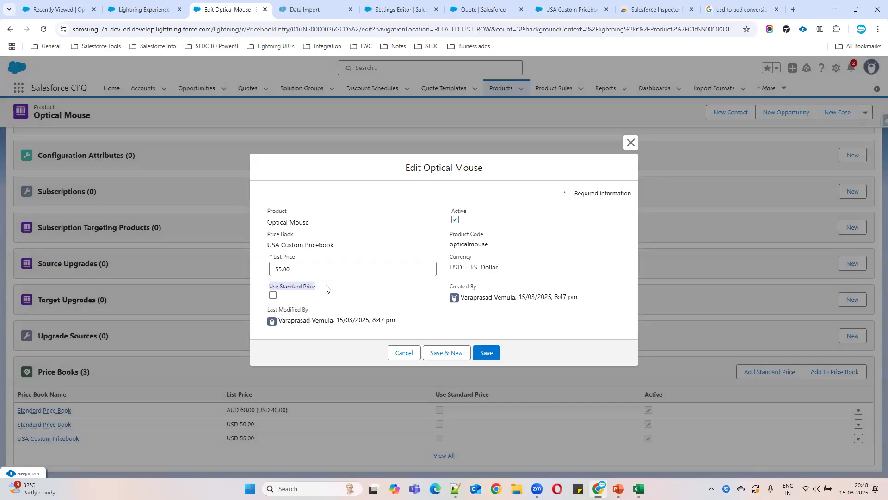
click(401, 353)
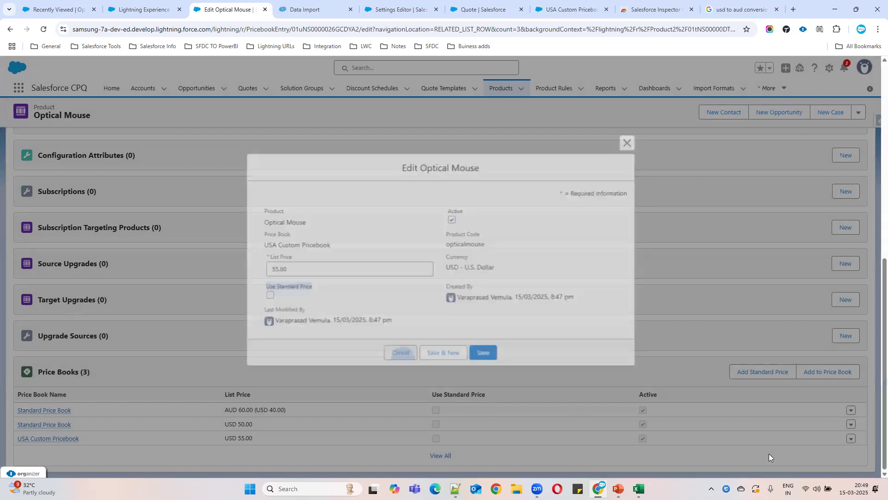
Step: Delete Optical Mouse's USA Custom Pricebook entry from its related Price Books
click(851, 439)
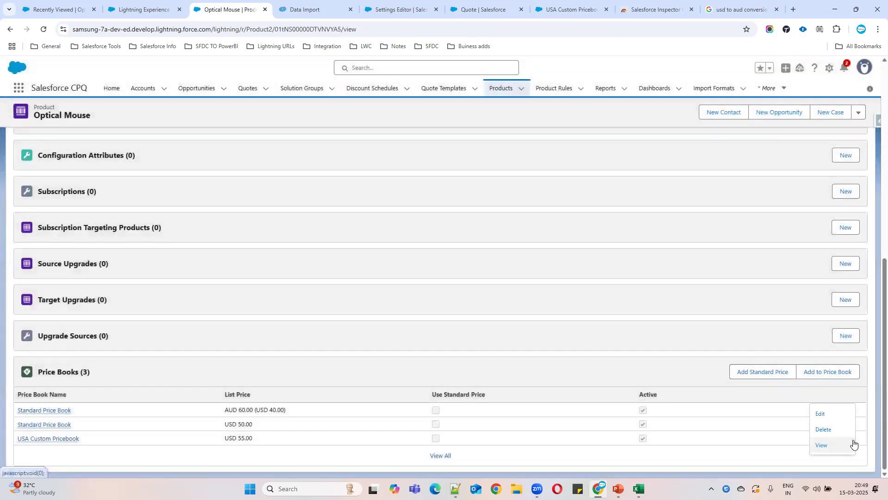
click(827, 428)
click(568, 285)
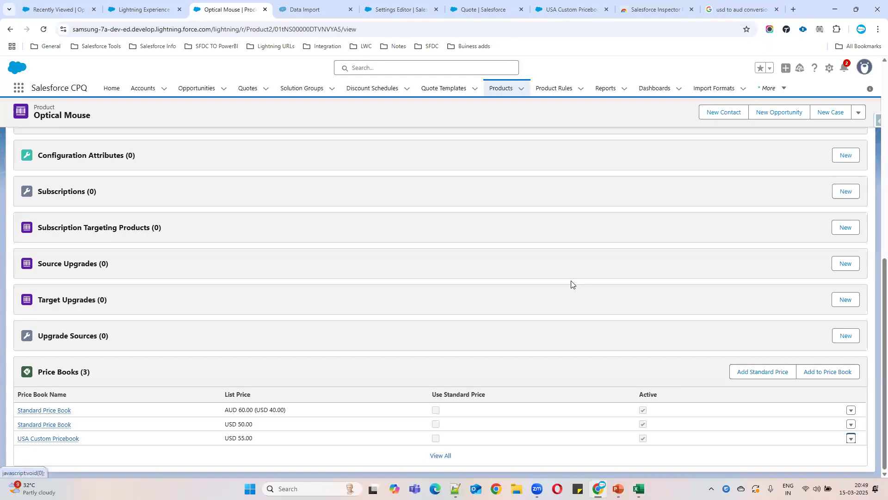
Step: Start a new price book entry for Optical Mouse in USA Custom Pricebook with USD as the currency
click(830, 389)
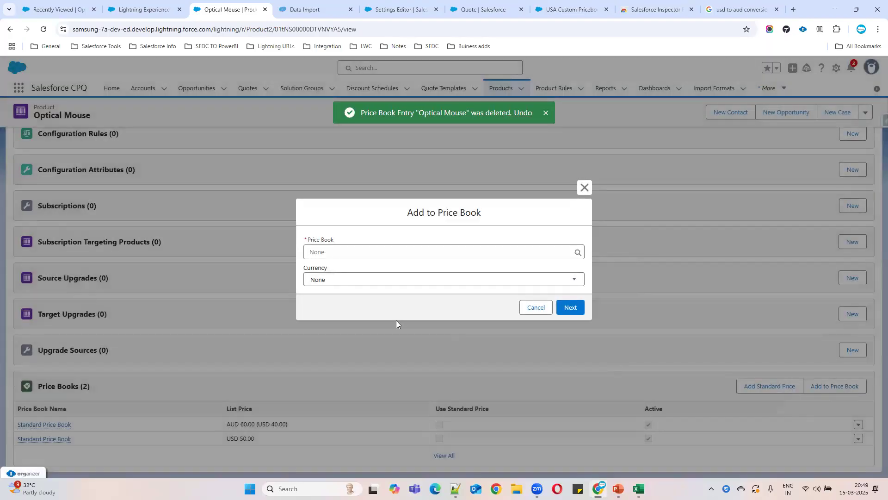
click(324, 279)
click(324, 312)
click(336, 251)
text(USA)
click(354, 272)
click(559, 308)
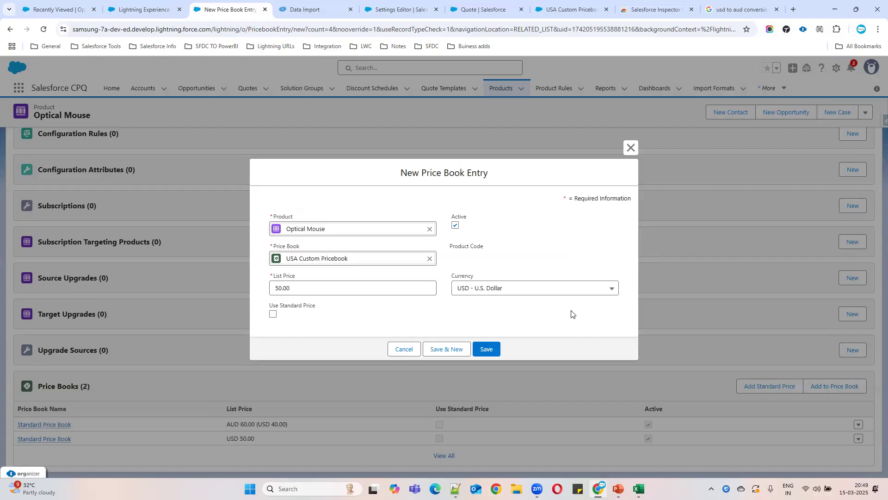
Step: Switch the new USA Custom Pricebook entry's currency to AUD - Australian Dollar and save it with list price 50.00
click(560, 292)
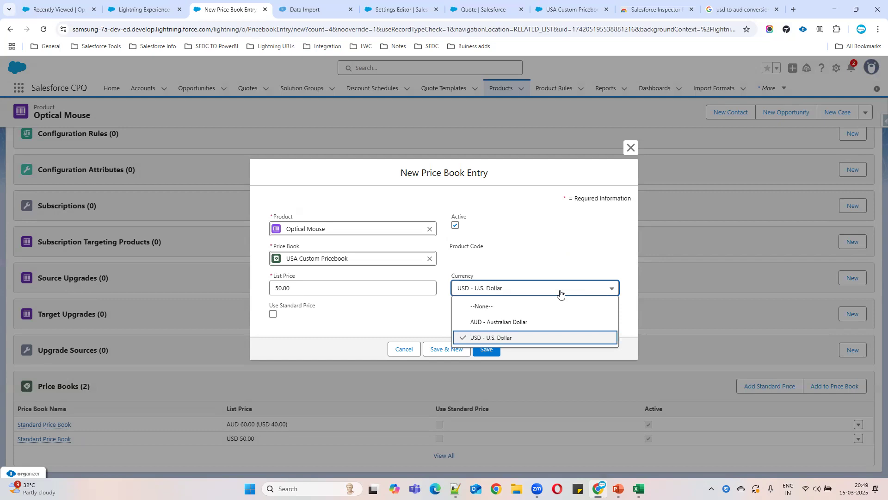
drag(419, 174, 500, 176)
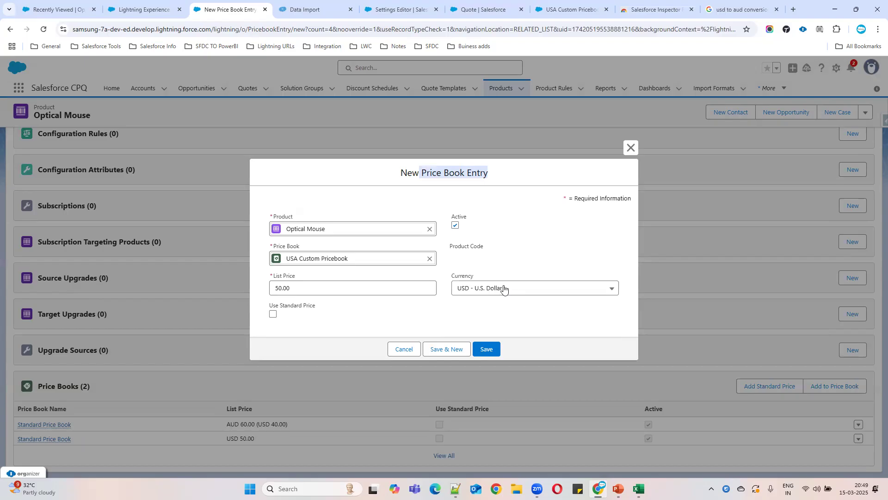
drag(453, 277, 514, 280)
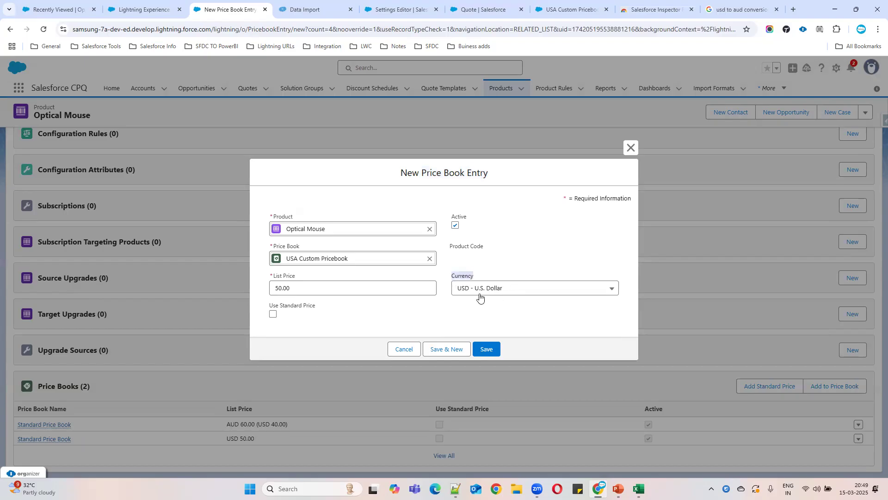
click(512, 287)
click(506, 322)
click(487, 351)
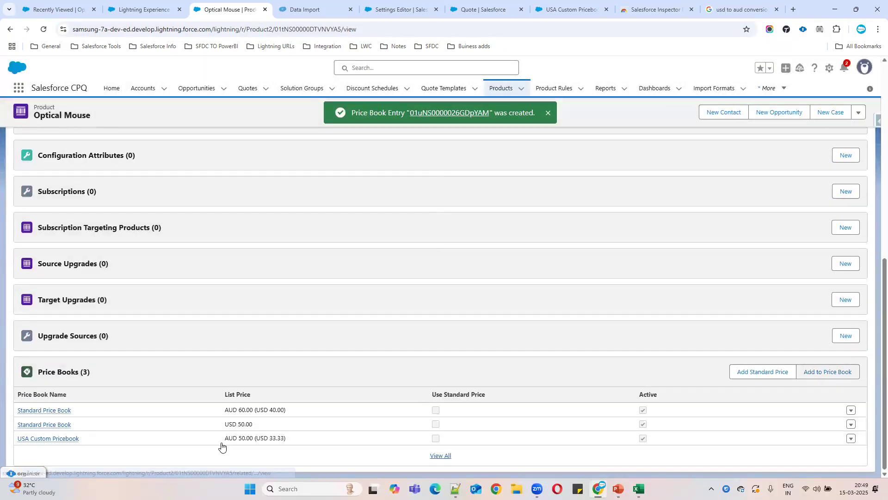
Step: Delete Optical Mouse's AUD entry for USA Custom Pricebook from its related Price Books
click(851, 439)
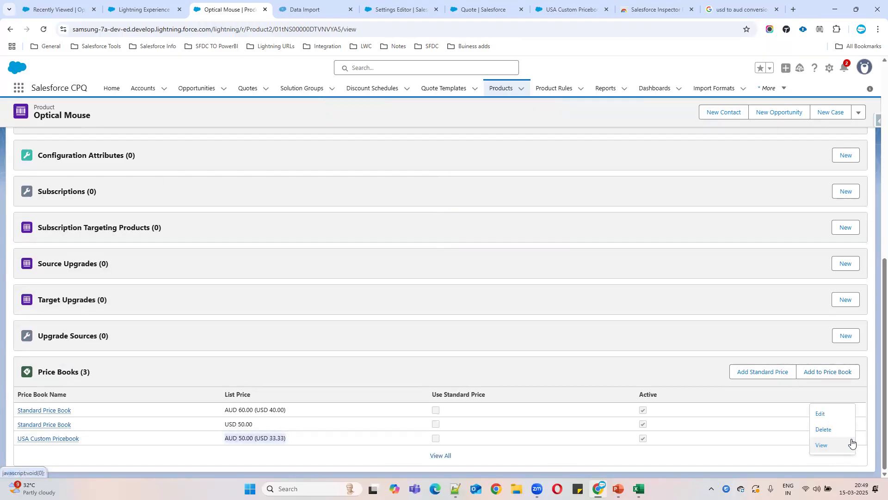
click(834, 430)
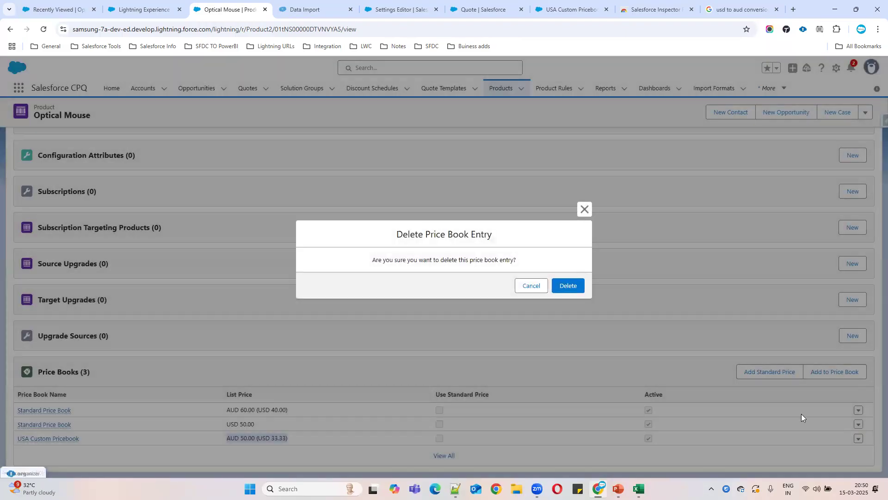
click(563, 285)
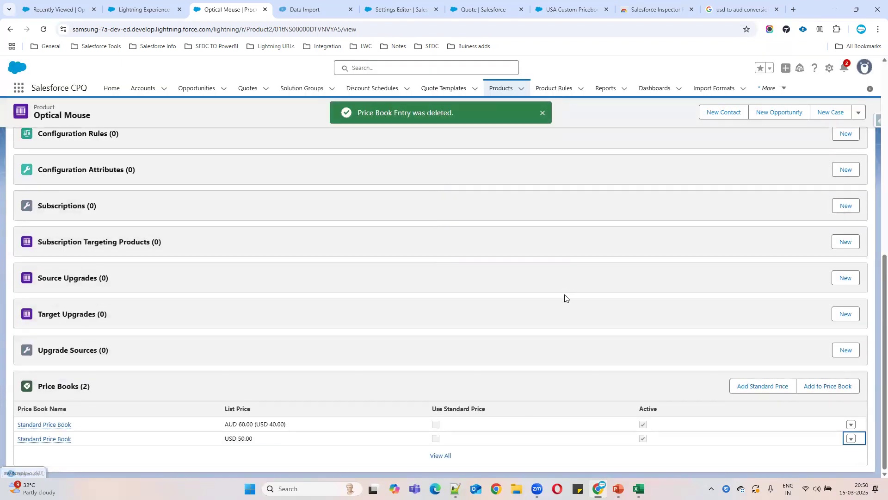
Step: Add Optical Mouse to USA Custom Pricebook in USD with list price 50.00, leaving Use Standard Price unchecked, and save
click(851, 438)
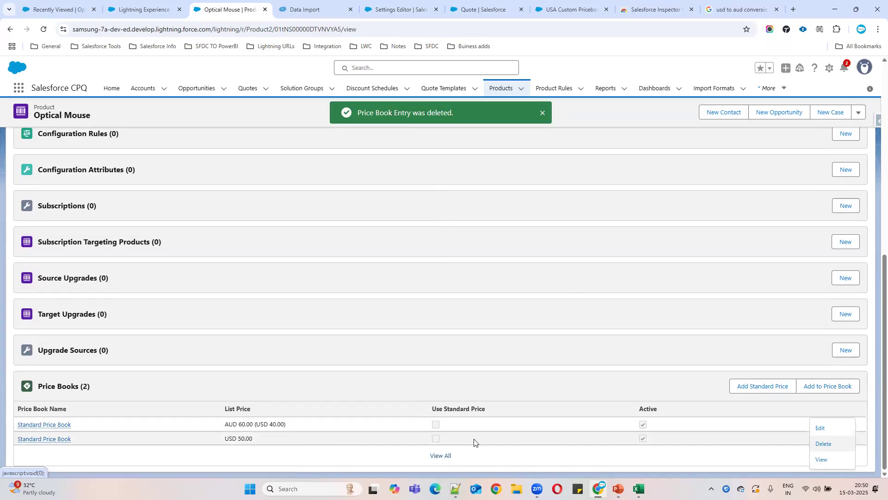
click(812, 391)
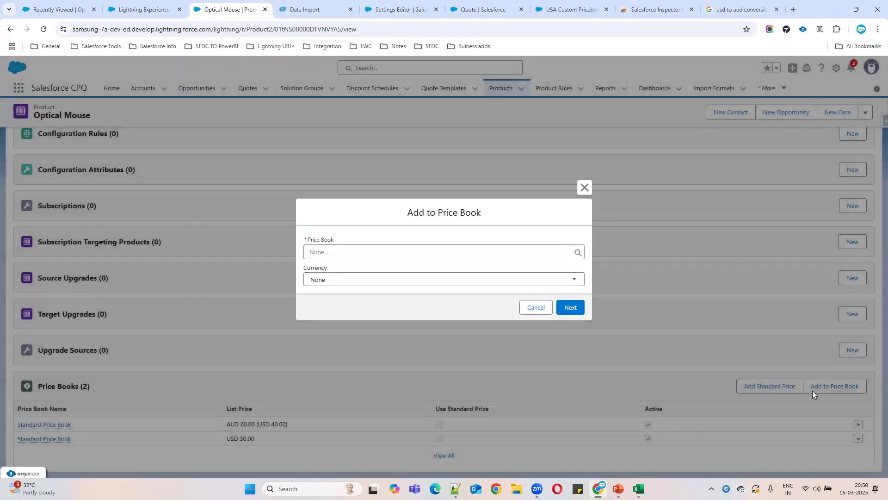
click(342, 280)
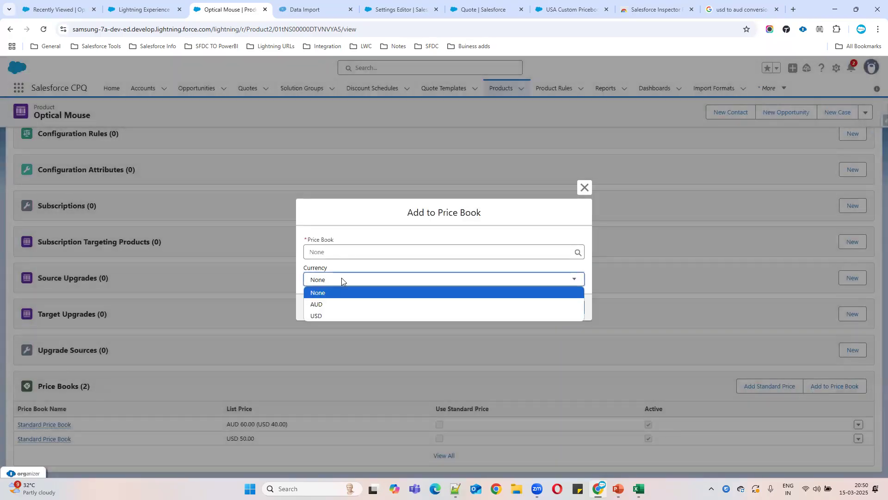
click(355, 315)
click(319, 252)
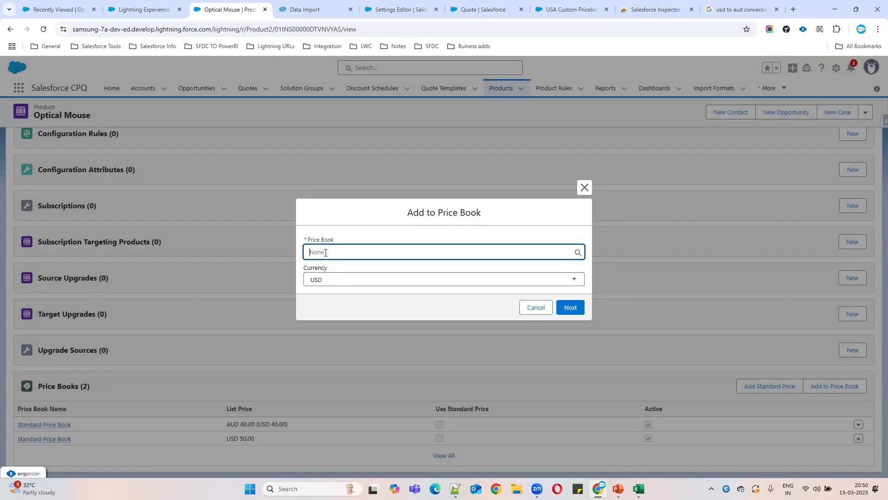
text(USA)
click(352, 272)
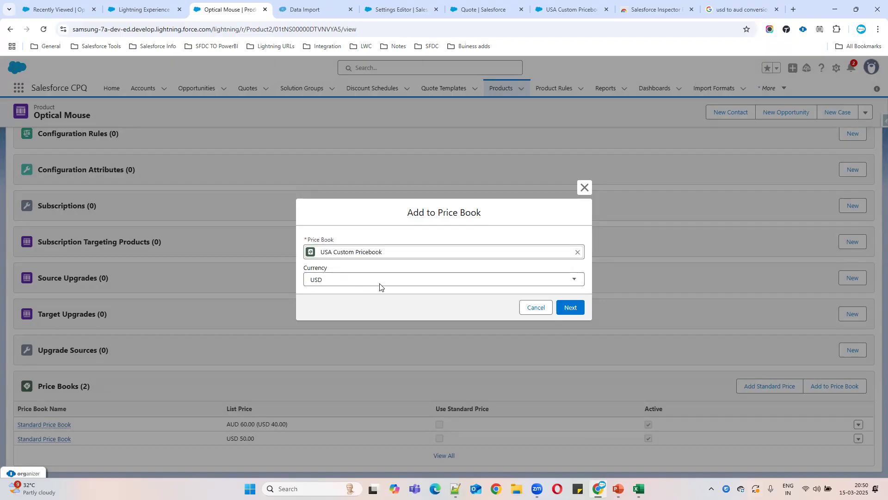
click(570, 308)
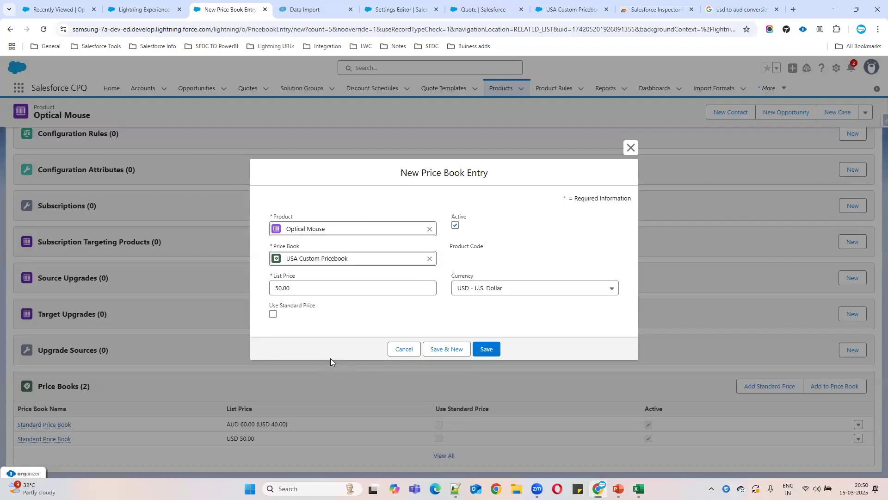
click(494, 351)
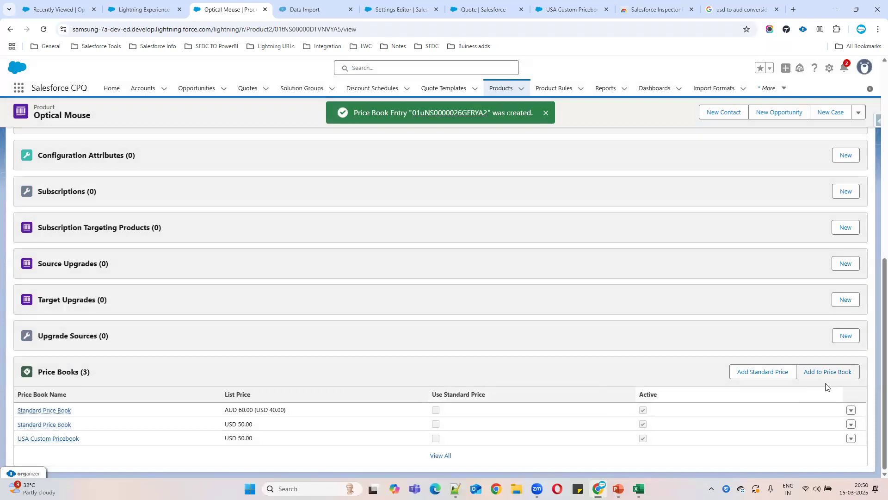
click(832, 374)
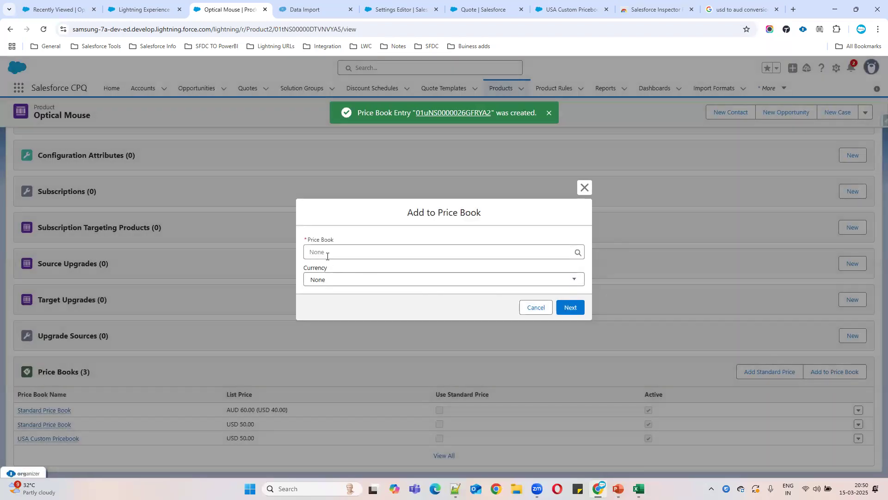
click(347, 280)
click(343, 306)
click(352, 252)
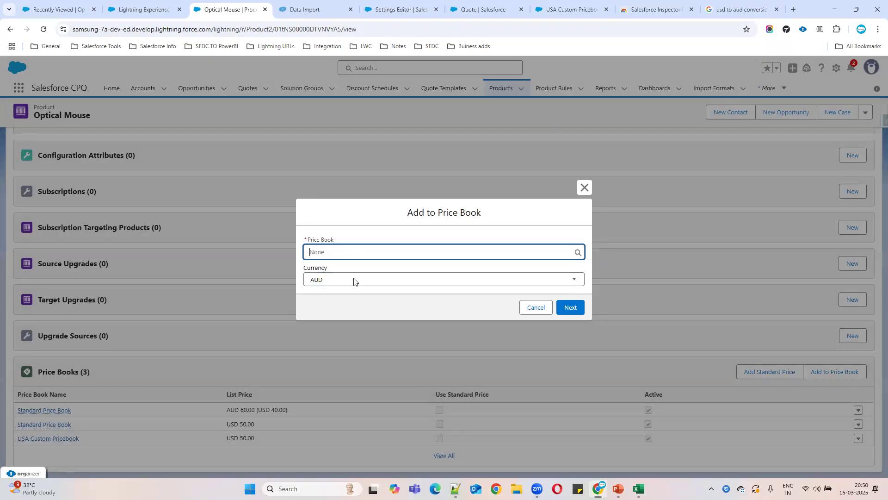
click(536, 306)
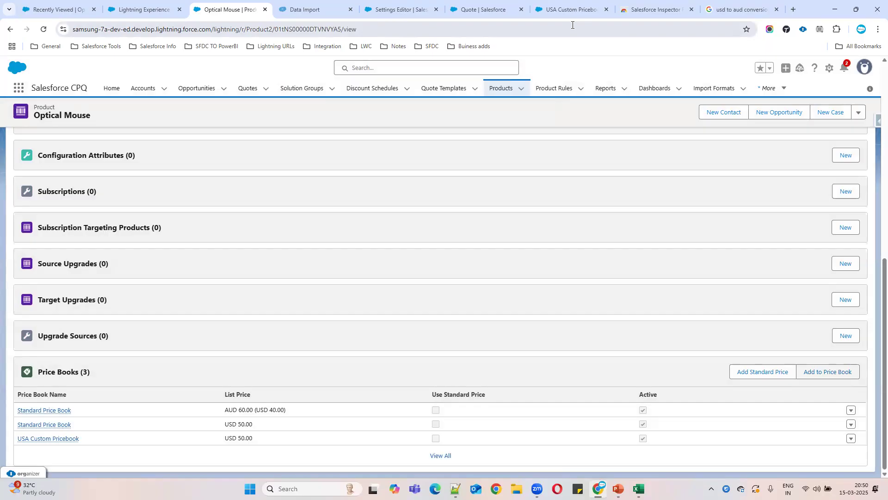
Step: Create an active price book named AUS Custom PriceBook with the description "This is for Australia customers"
click(567, 11)
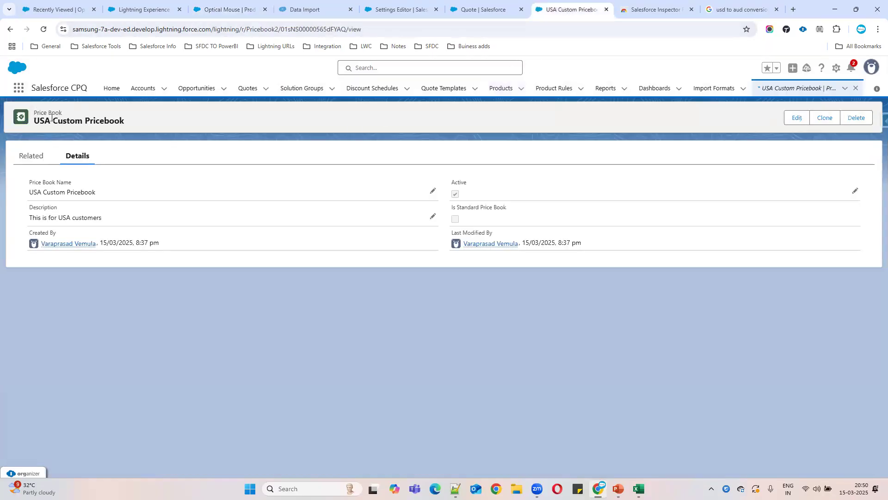
click(783, 92)
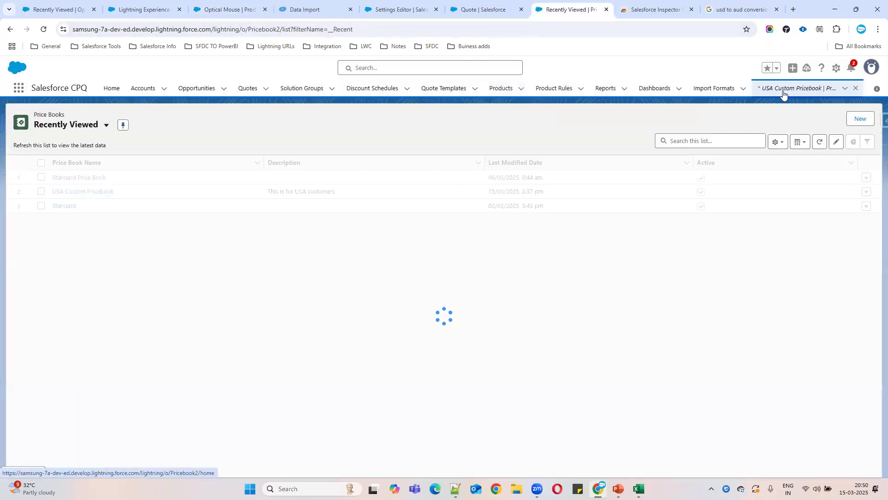
click(860, 119)
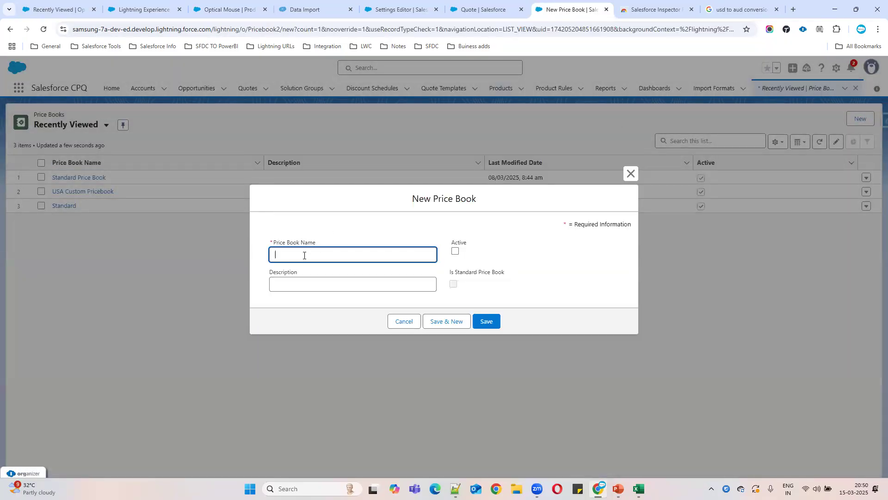
text(AUS)
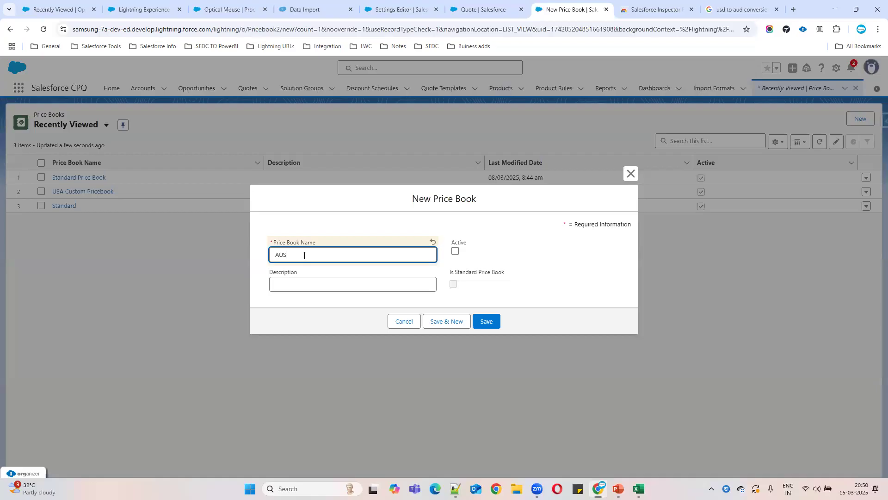
text( Custom PriceBook)
click(313, 277)
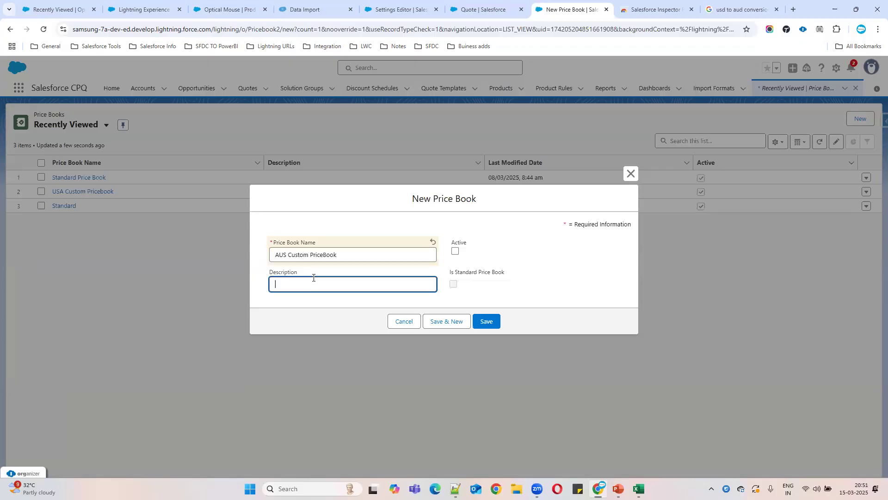
text(This is for Aust)
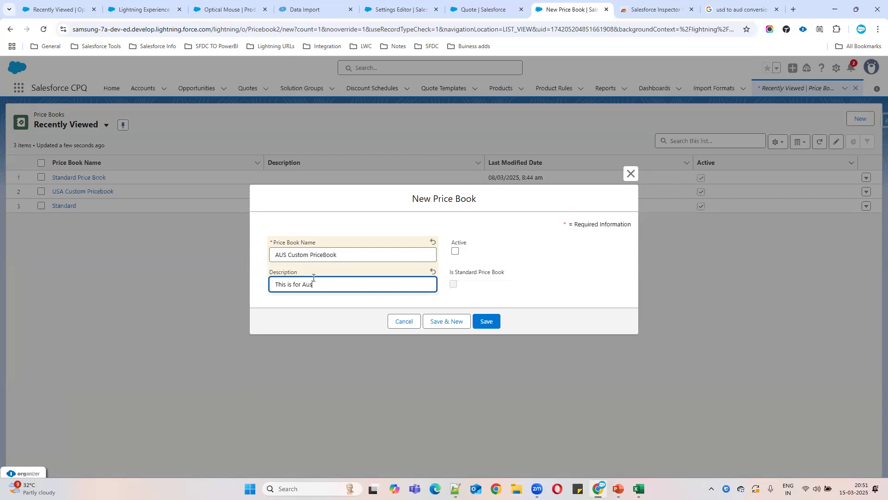
text(ralia customers)
click(456, 250)
click(489, 321)
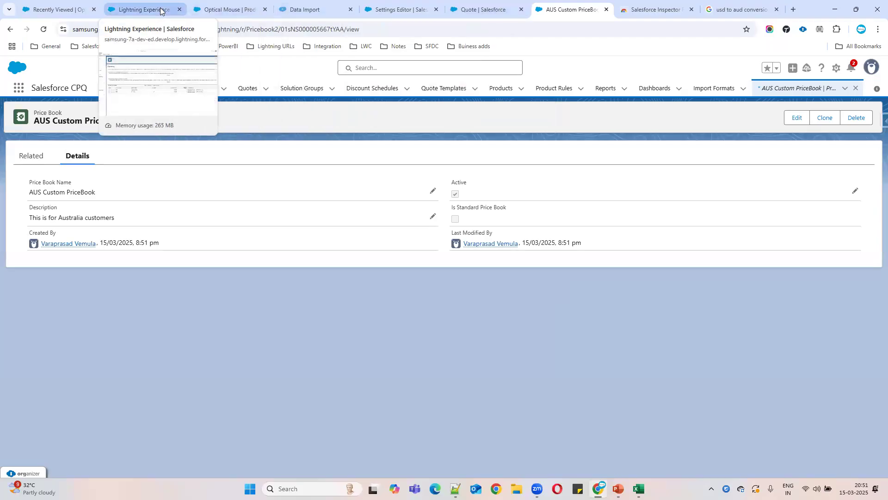
Step: Return to the Optical Mouse product and start a price book entry for AUS Custom PriceBook in AUD
click(222, 9)
click(819, 373)
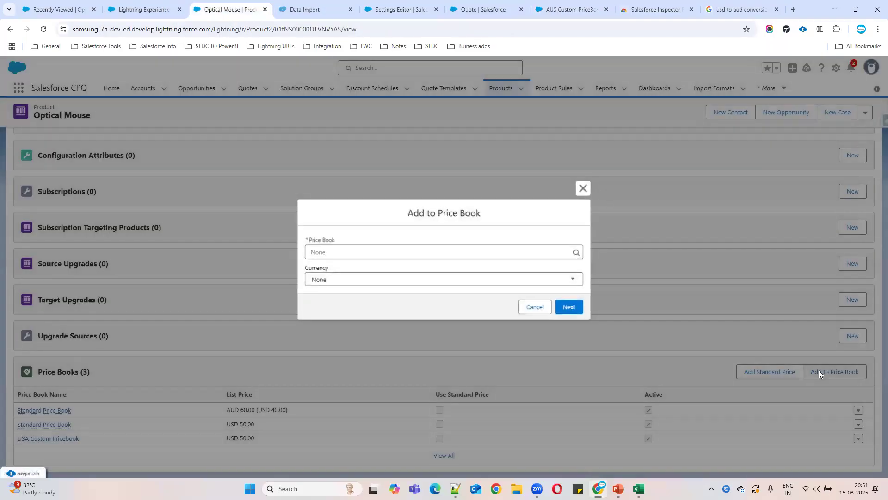
click(330, 282)
click(330, 304)
click(342, 254)
text(AUS)
click(395, 269)
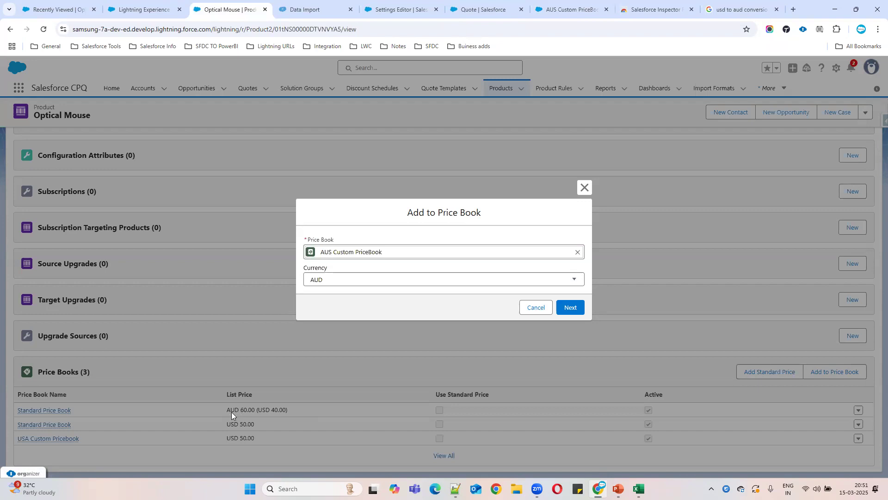
click(573, 308)
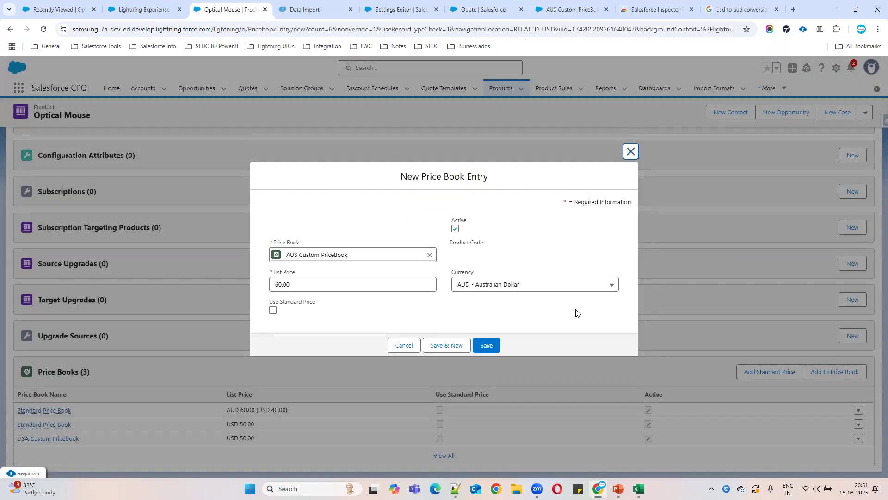
Step: Enable Use Standard Price on the AUS Custom PriceBook entry and save it in AUD with list price 60.00
drag(297, 288, 243, 290)
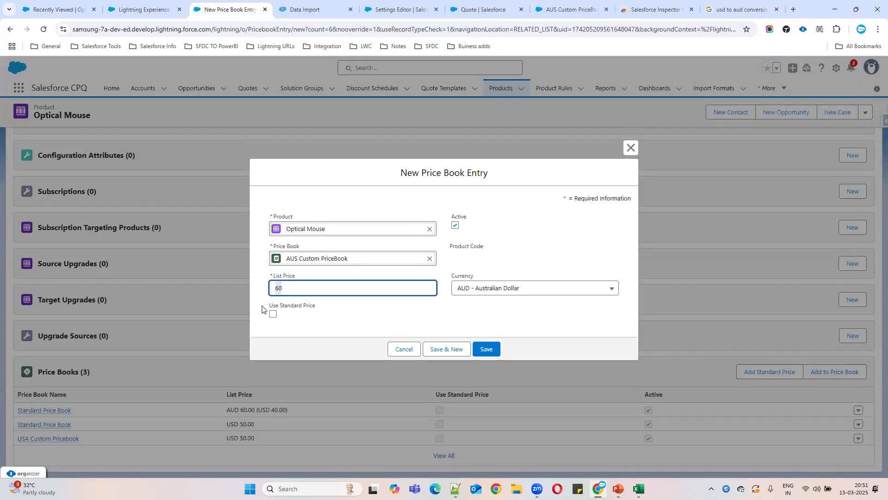
click(272, 314)
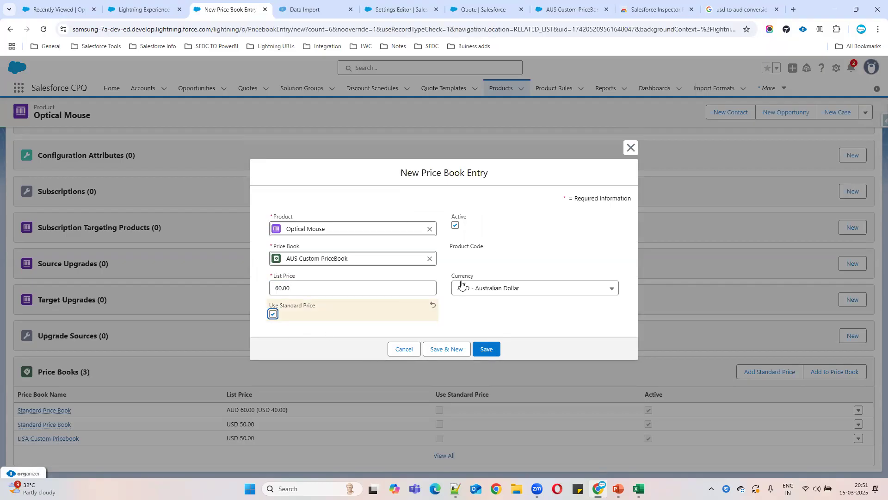
drag(454, 278, 507, 280)
click(489, 349)
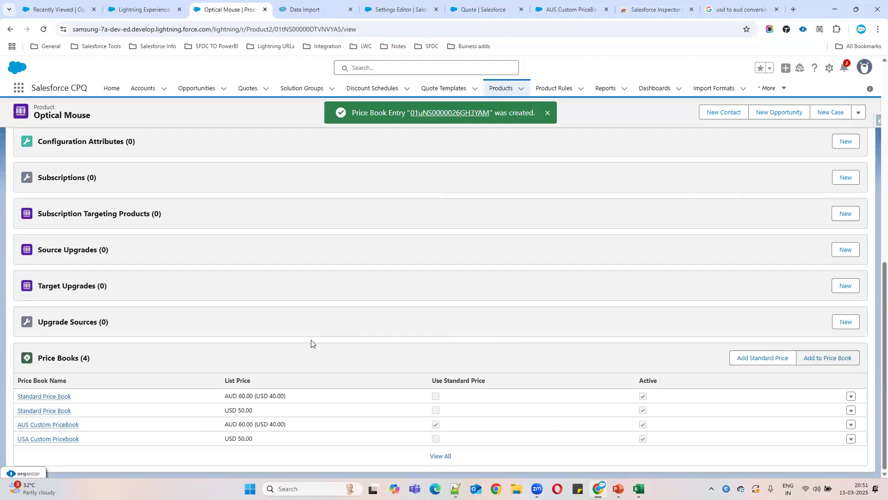
Step: Compare the AUD and USD list prices of the standard and custom entries in Optical Mouse's related Price Books
click(280, 396)
drag(226, 396, 275, 396)
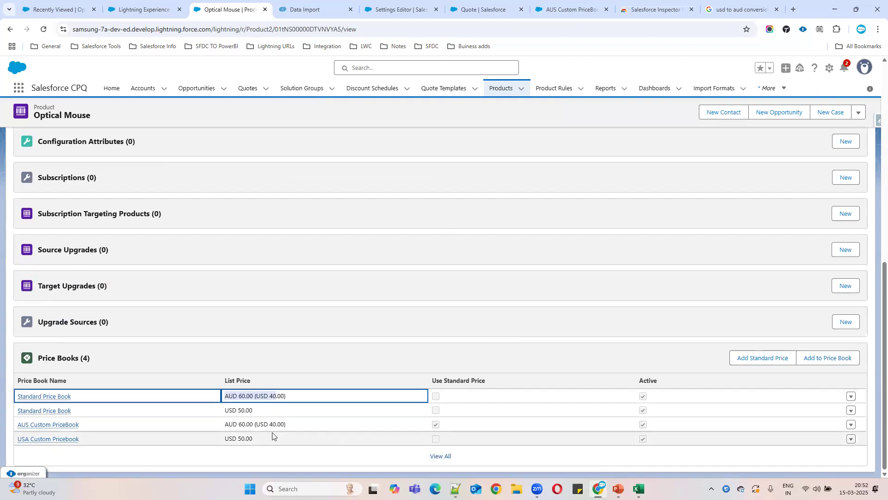
click(255, 438)
drag(261, 411, 221, 413)
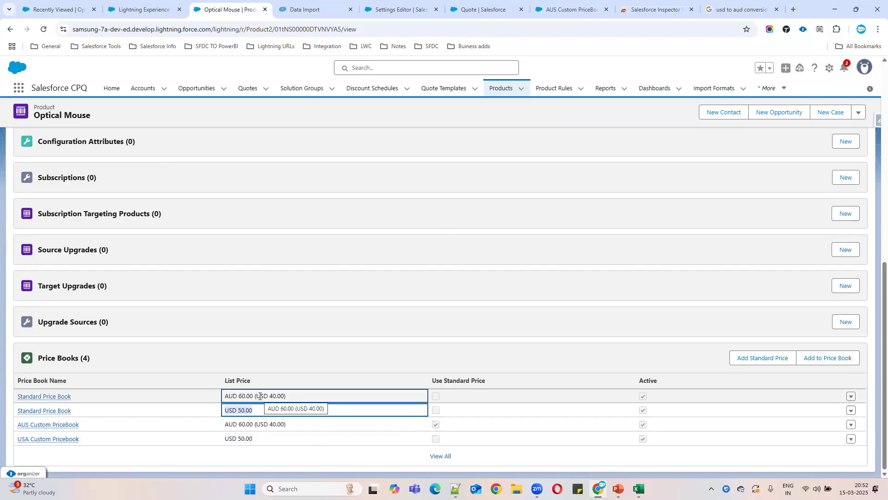
drag(256, 396, 223, 397)
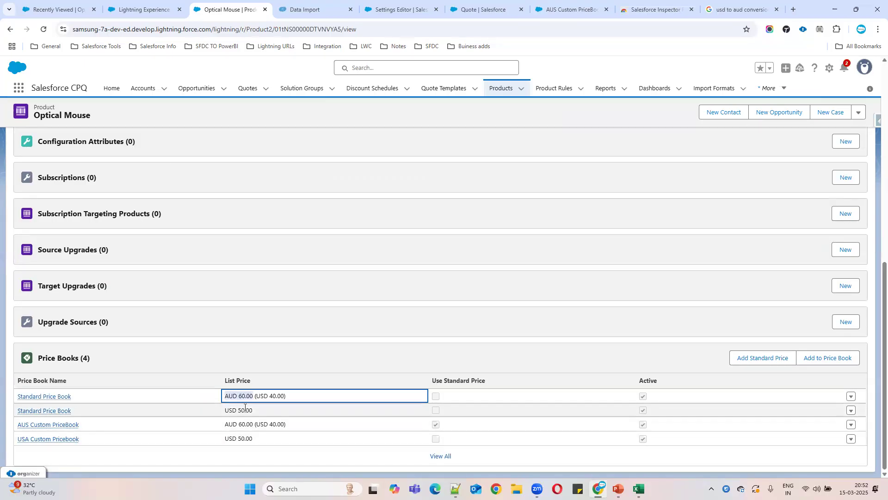
Step: Examine the converted USD amounts beside the AUD list prices of the Standard Price Book and AUS Custom PriceBook entries
click(278, 397)
drag(286, 397, 250, 397)
drag(288, 428, 253, 429)
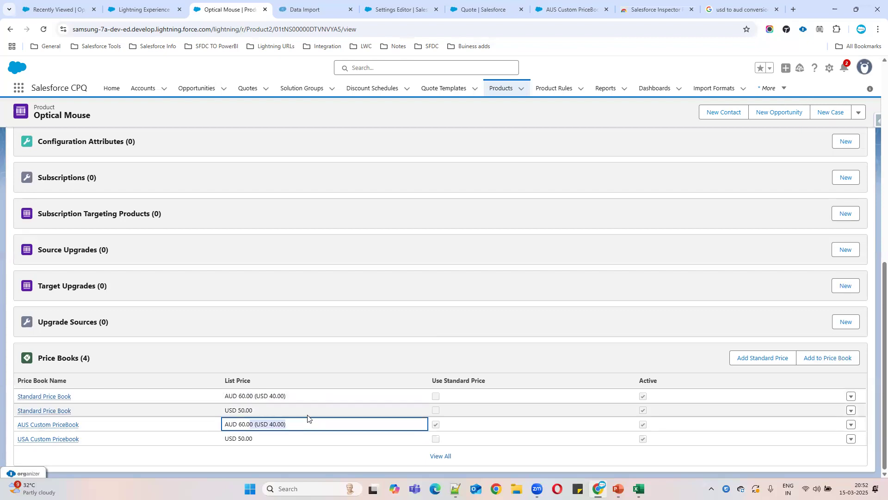
drag(286, 394, 253, 394)
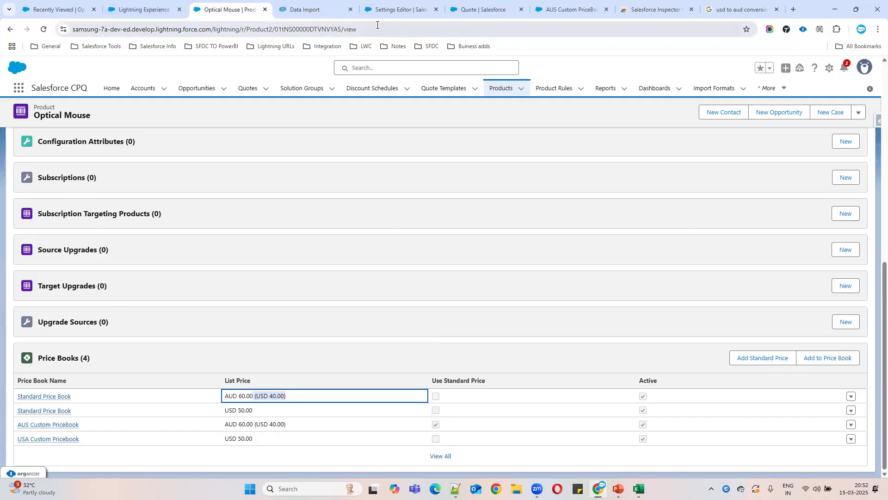
Step: Look through the open Salesforce pages for the organization's currency settings, opening Setup separately, and return to Optical Mouse
click(391, 14)
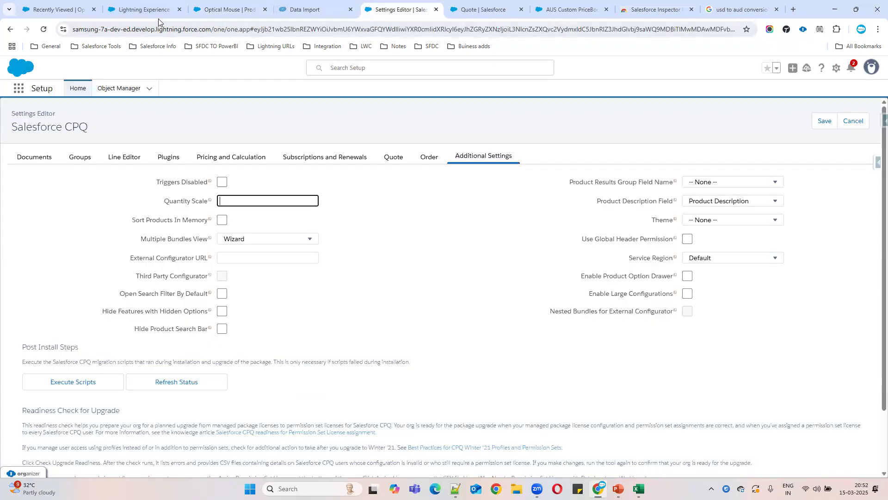
click(77, 9)
click(470, 5)
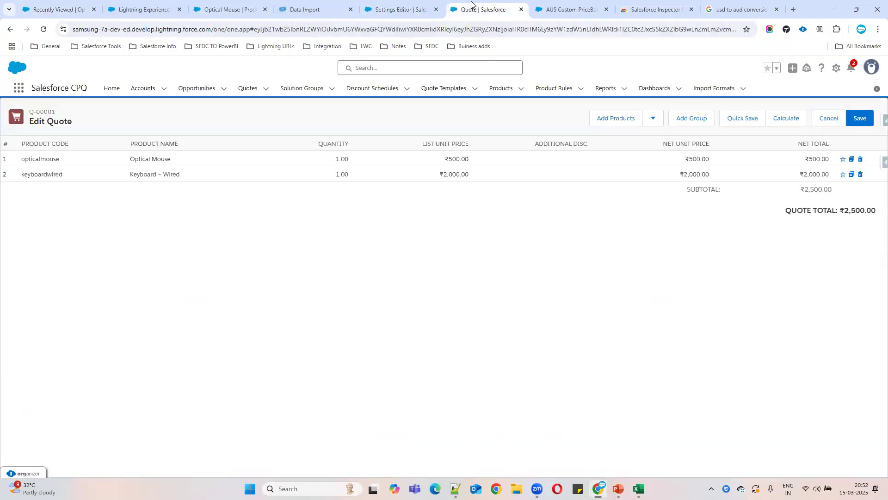
click(401, 6)
click(276, 4)
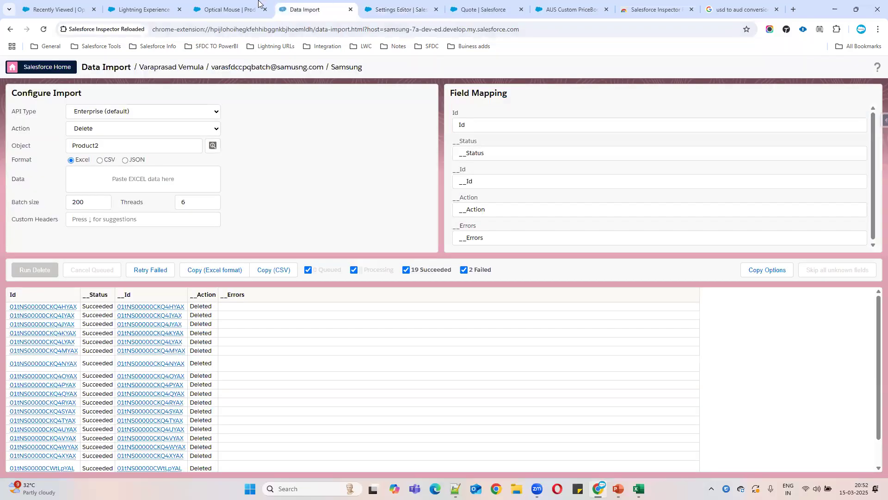
click(250, 5)
click(548, 7)
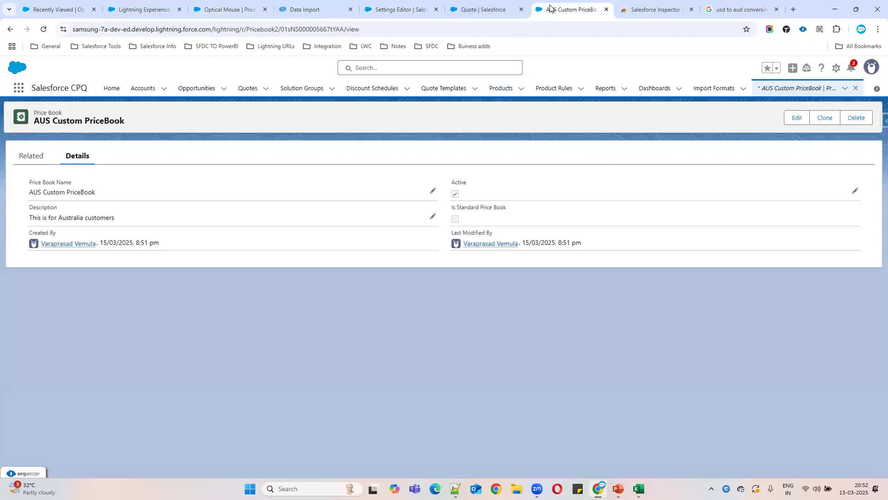
click(478, 9)
click(81, 4)
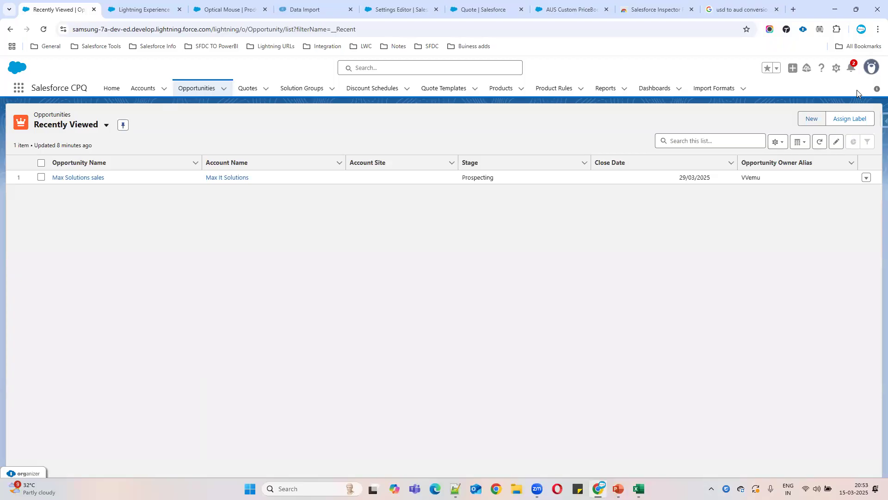
click(837, 67)
click(819, 117)
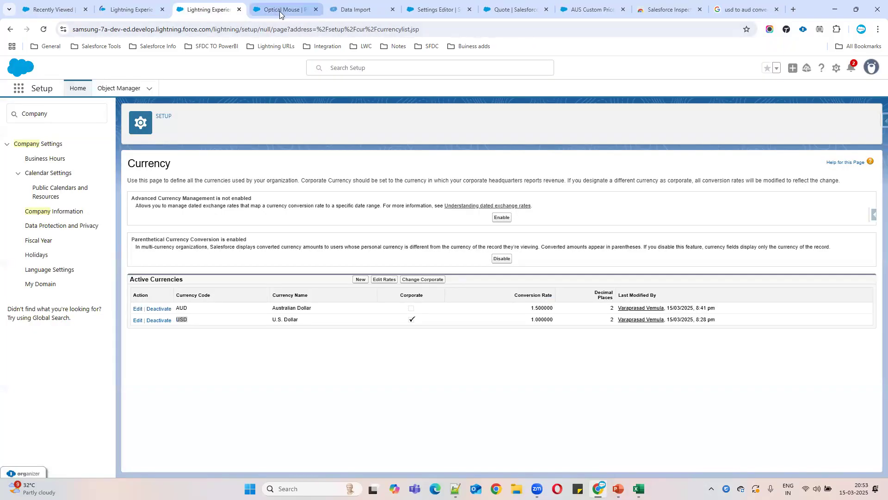
click(282, 9)
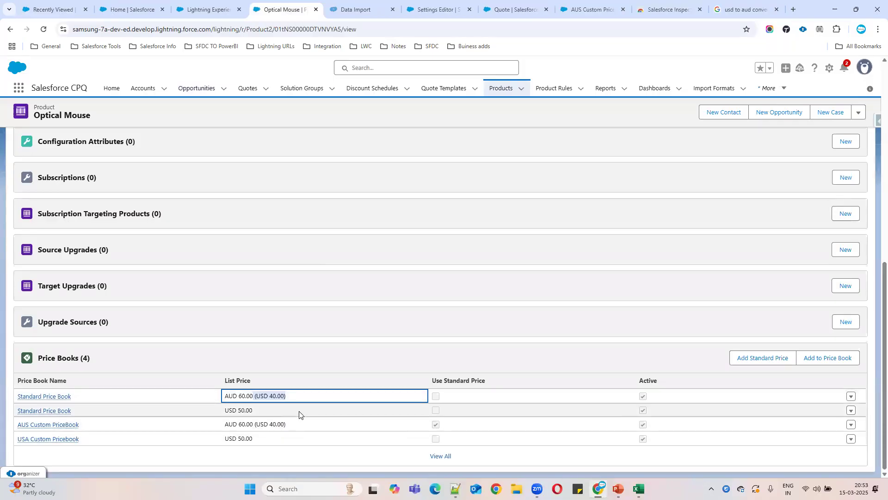
Step: Disable Parenthetical Currency Conversion in the organization's Currency settings
click(131, 10)
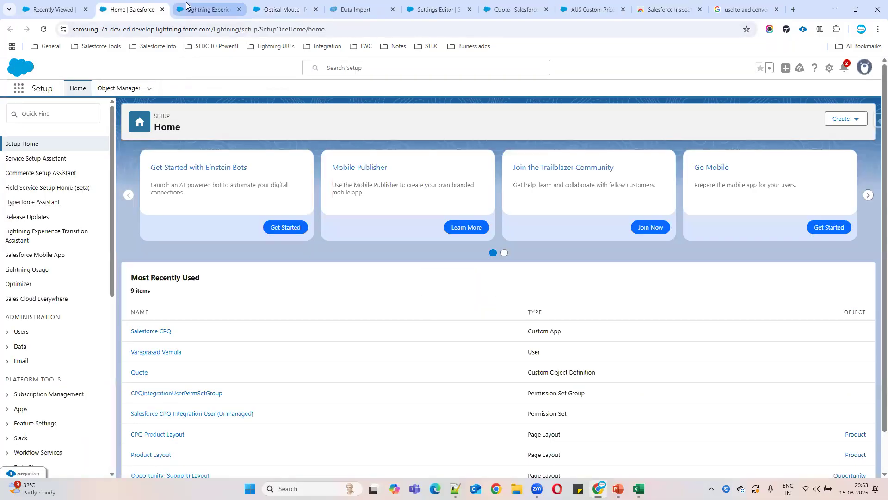
click(192, 10)
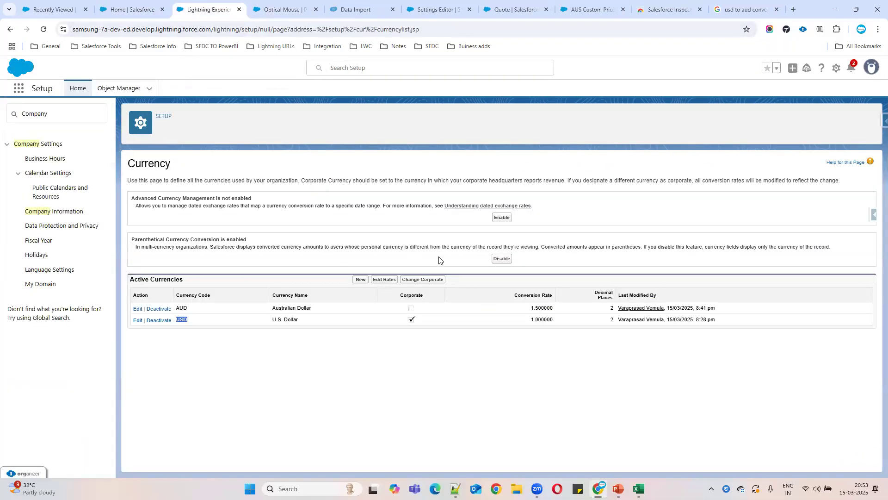
drag(131, 239, 258, 242)
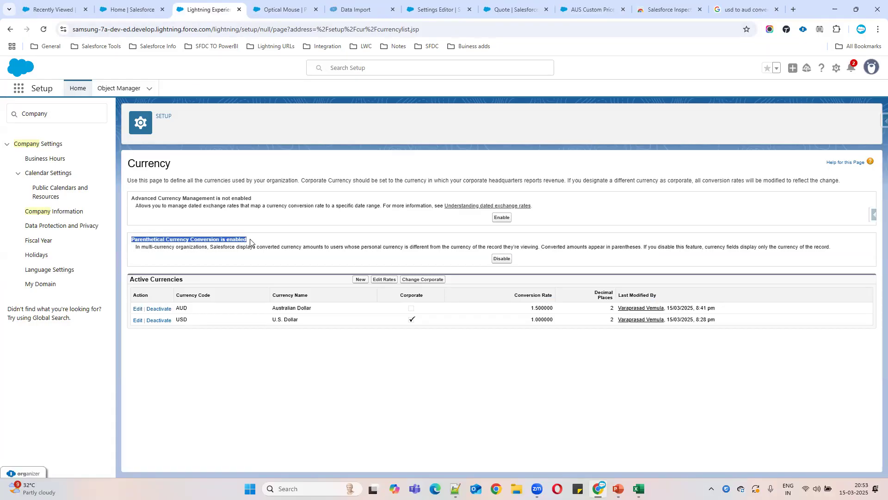
click(501, 258)
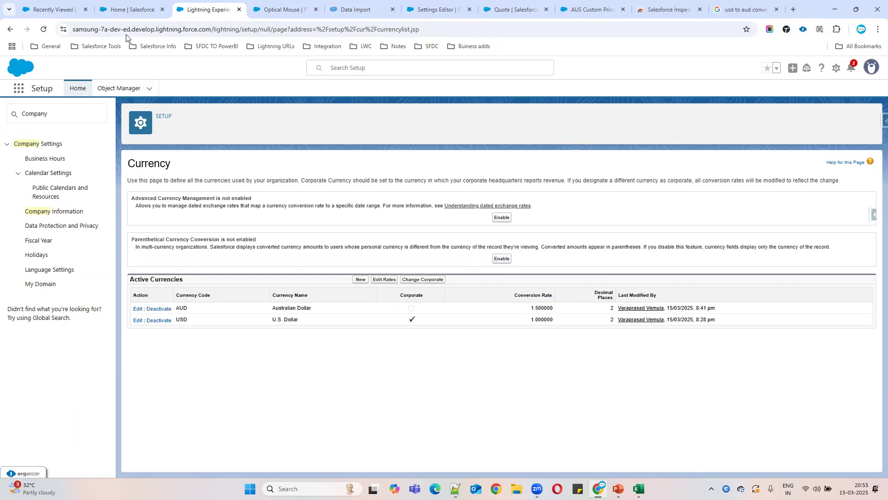
Step: Reload the Optical Mouse product and review the list prices of its related Price Books entries
click(282, 9)
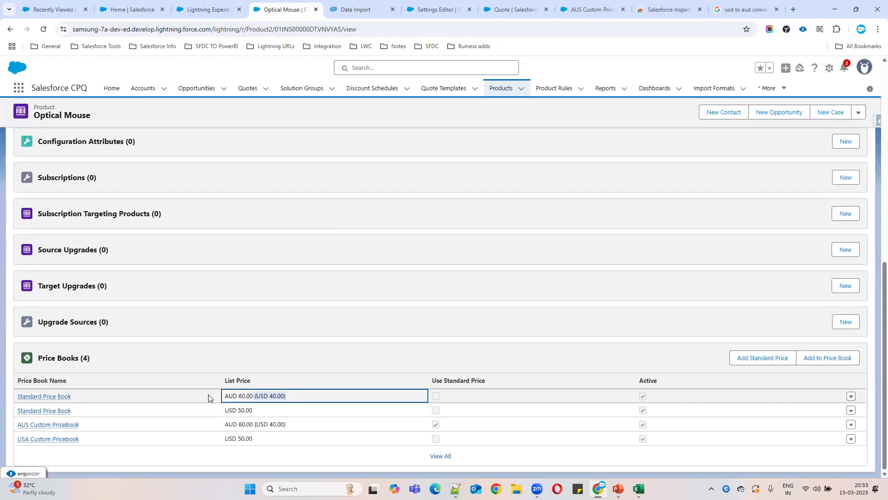
click(43, 29)
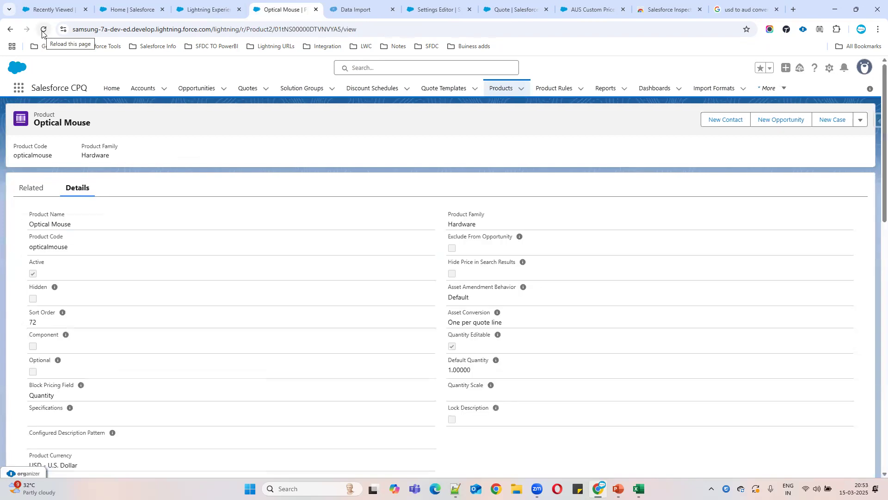
click(31, 187)
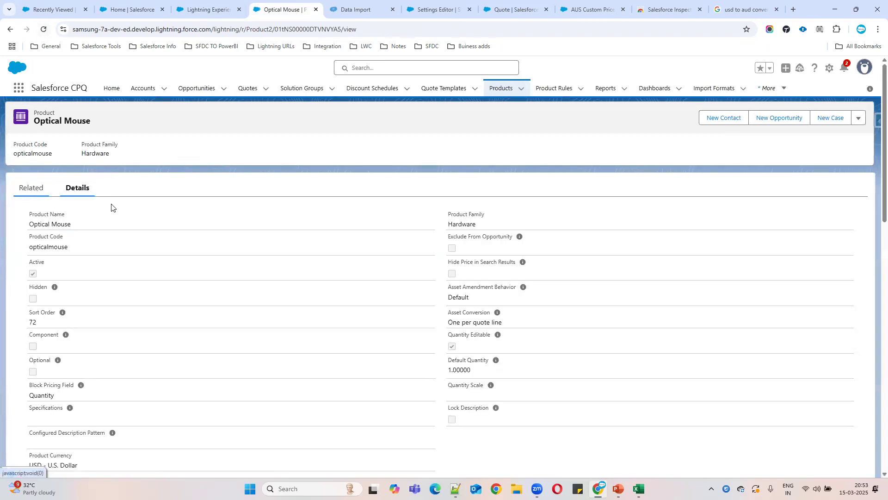
scroll(316, 287, down, 4)
scroll(321, 317, down, 20)
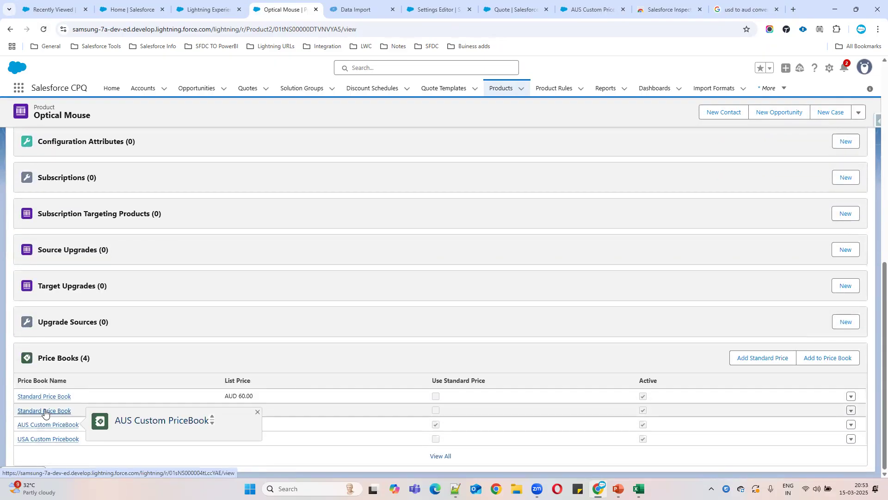
mouse_move(28, 425)
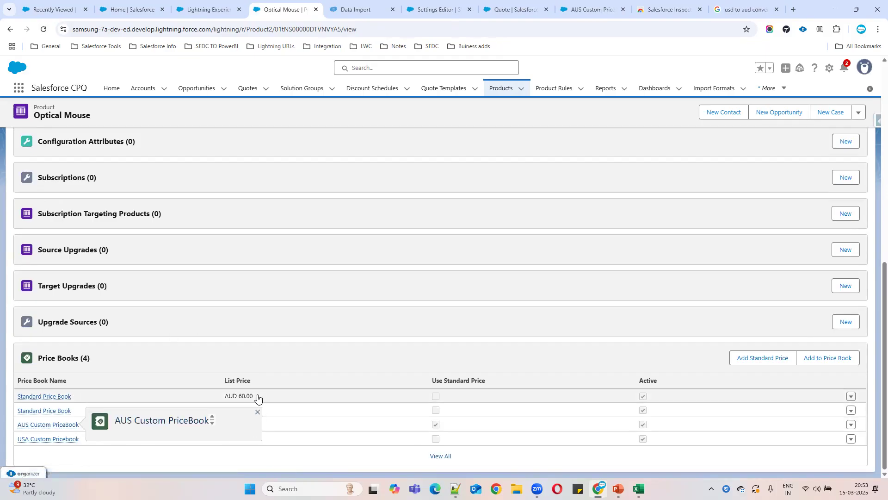
click(258, 397)
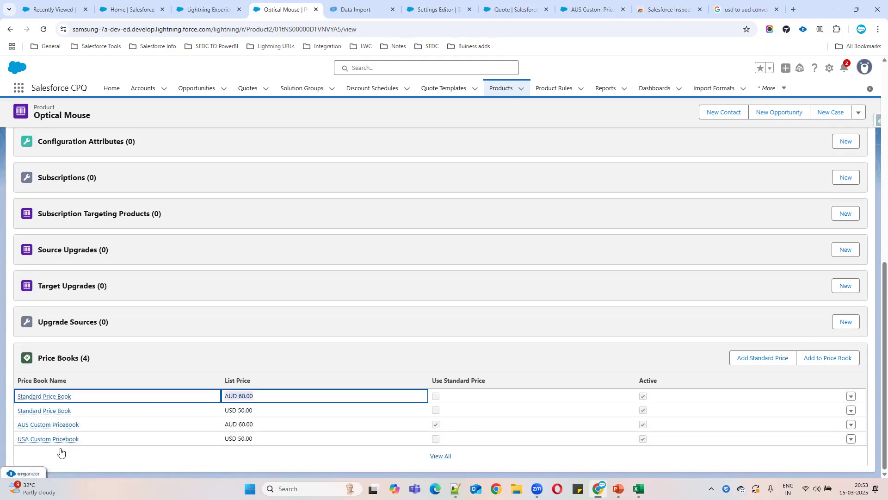
click(265, 442)
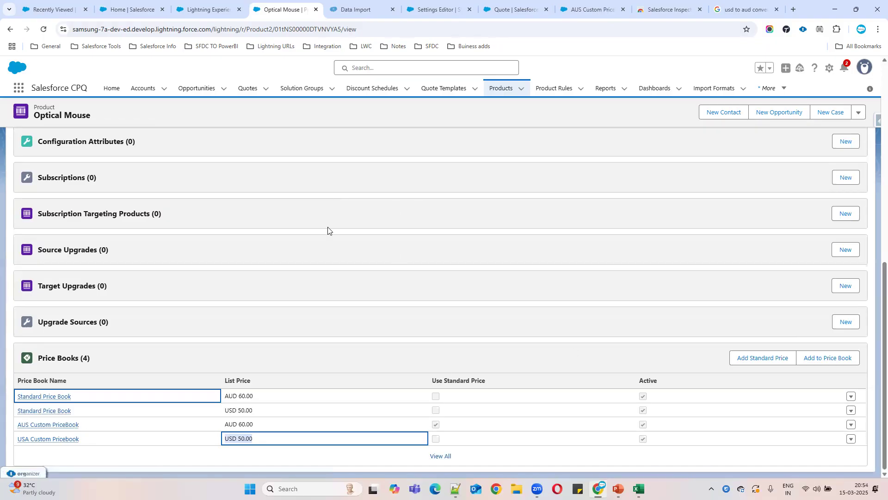
Step: Start a new currency in the organization's Currency settings with the currency type CAD - Canadian Dollar
click(121, 10)
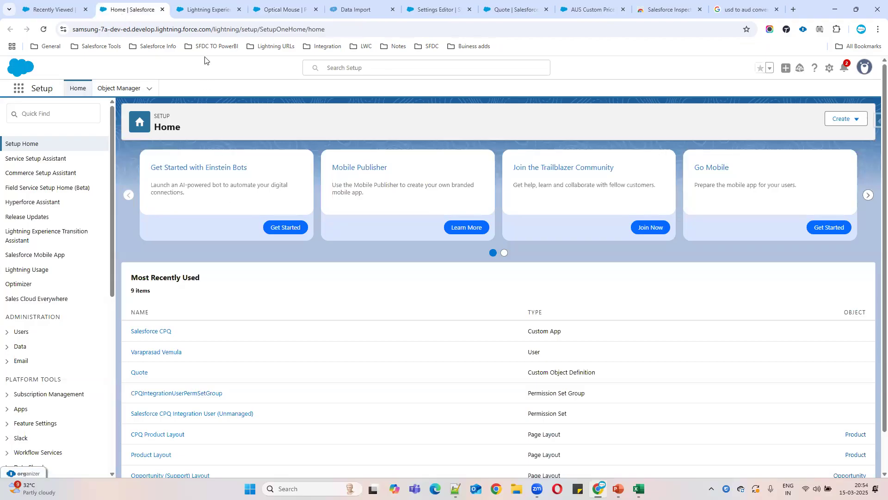
click(207, 10)
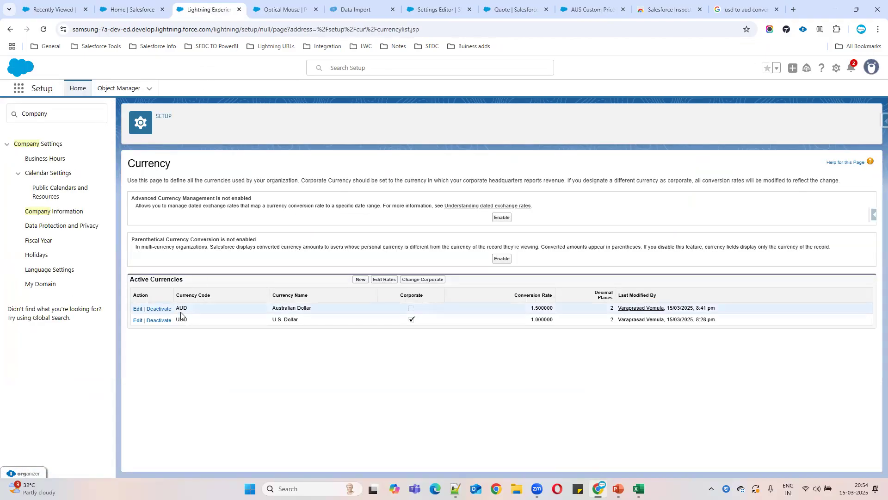
click(361, 280)
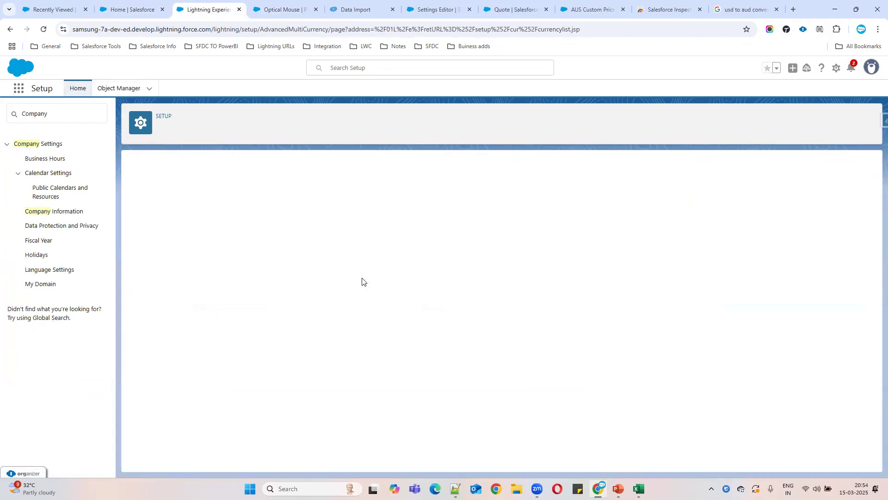
click(302, 227)
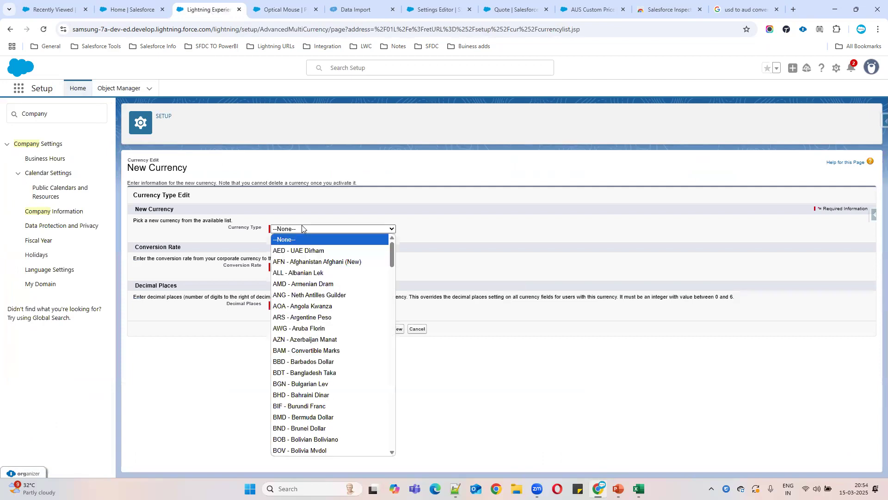
scroll(342, 331, down, 7)
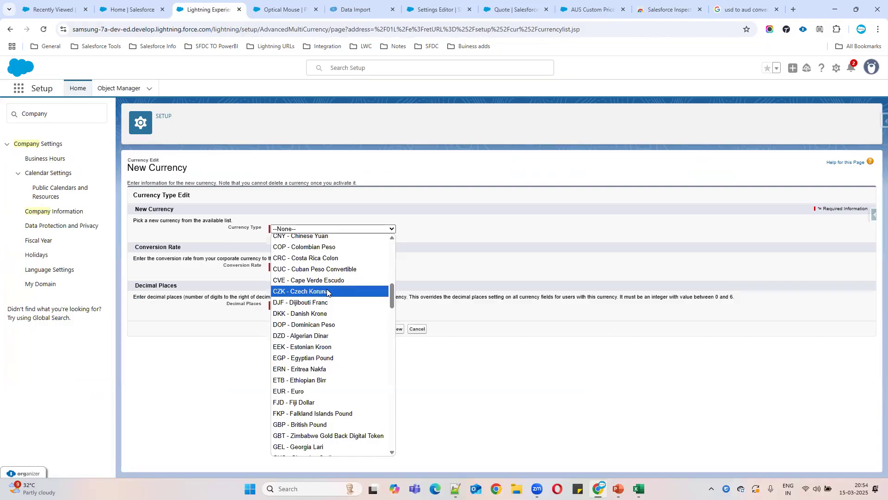
scroll(326, 356, down, 4)
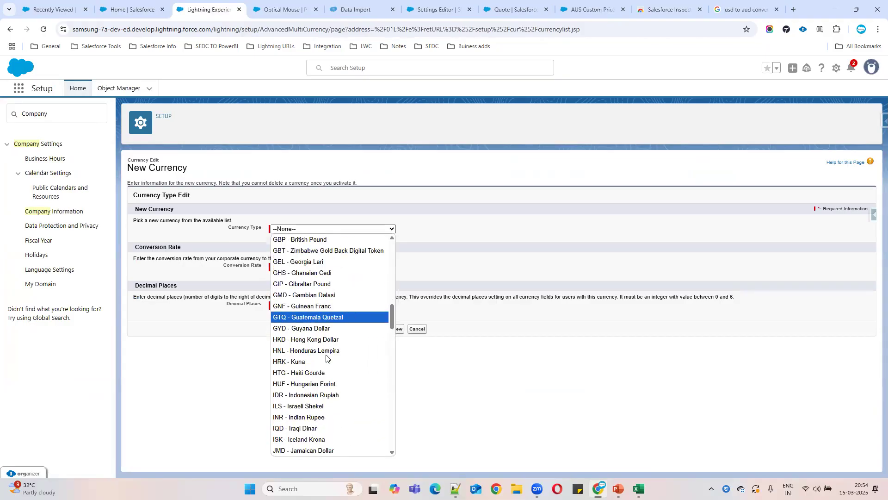
scroll(320, 366, up, 6)
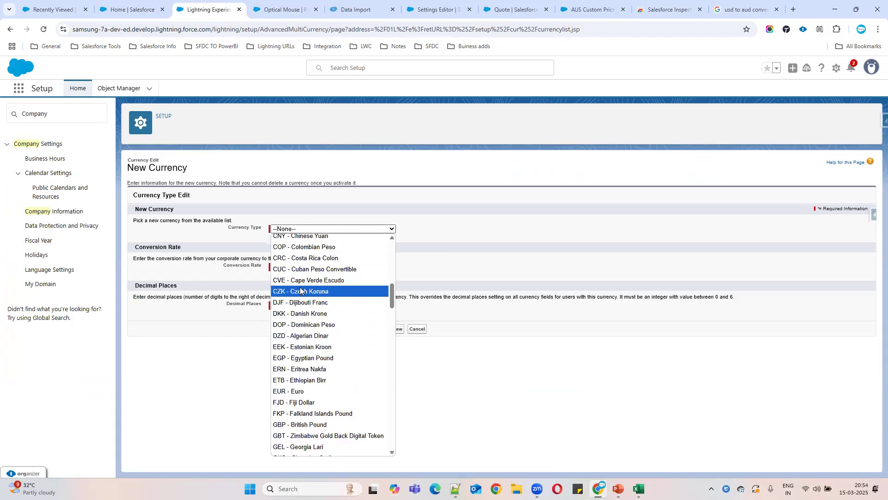
scroll(300, 290, up, 3)
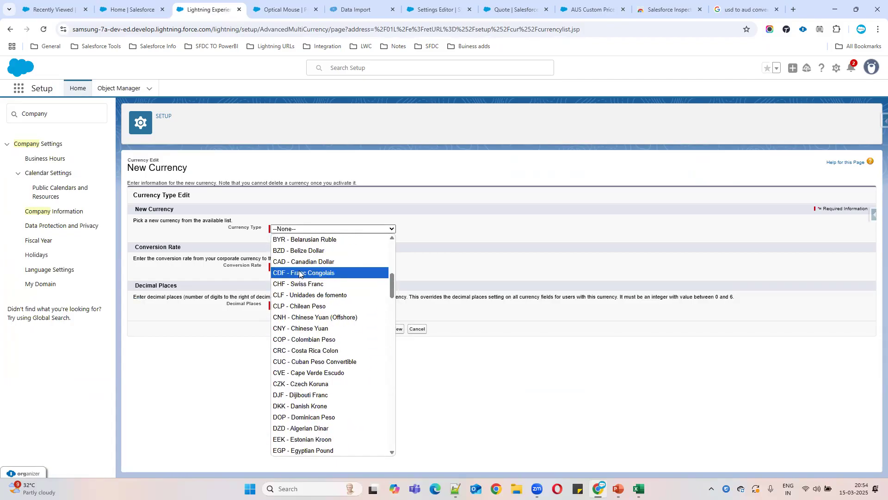
click(315, 265)
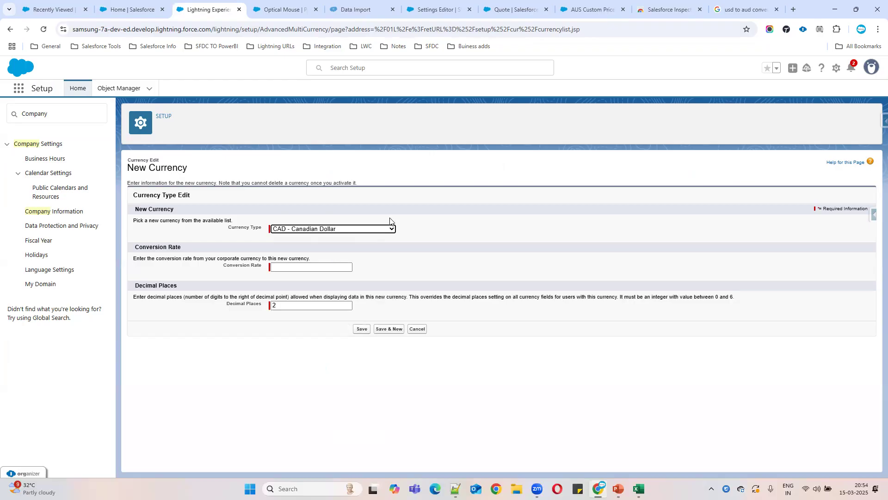
Step: Search Google for "usd to cad conversion" and check the exchange rate for one US dollar
click(745, 12)
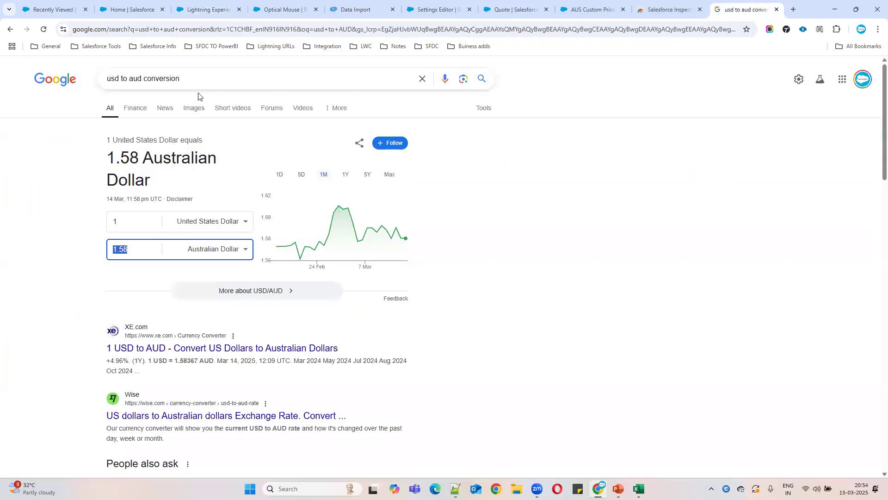
double_click(135, 80)
text(canad)
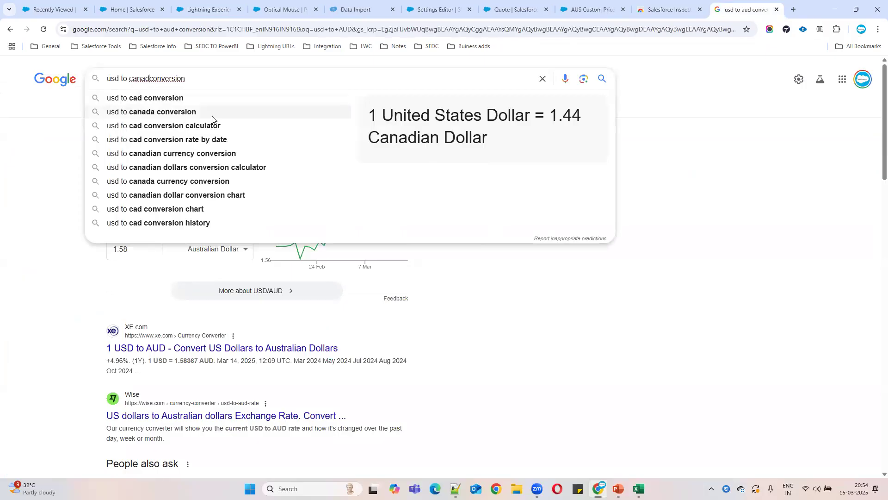
click(195, 98)
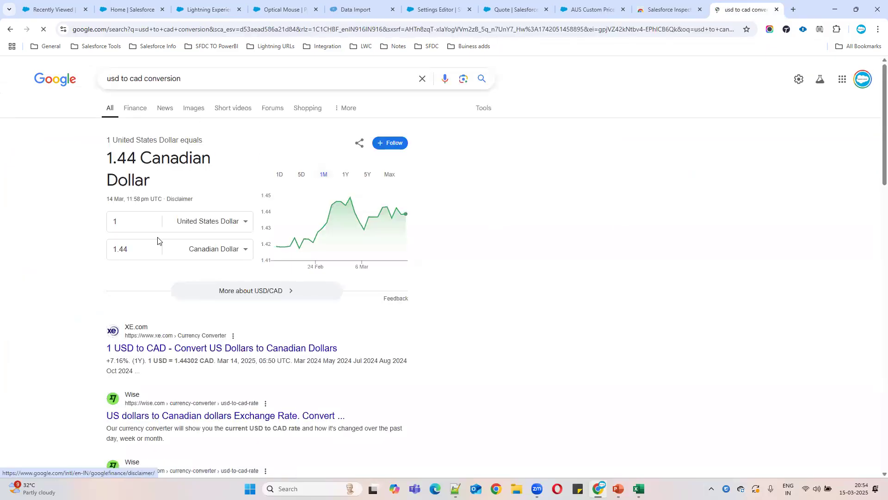
double_click(117, 249)
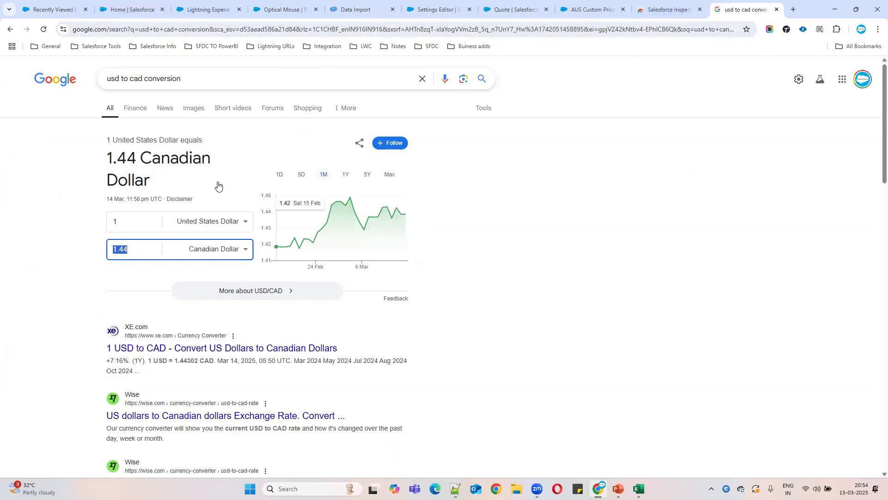
Step: Set the new Canadian Dollar currency's conversion rate to 1.5 and save it
click(129, 9)
click(207, 9)
click(280, 266)
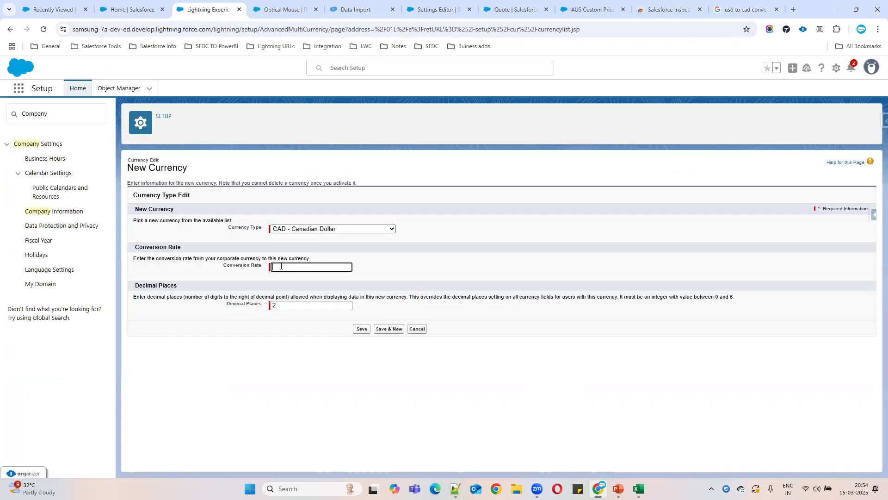
drag(280, 266, 256, 269)
click(362, 330)
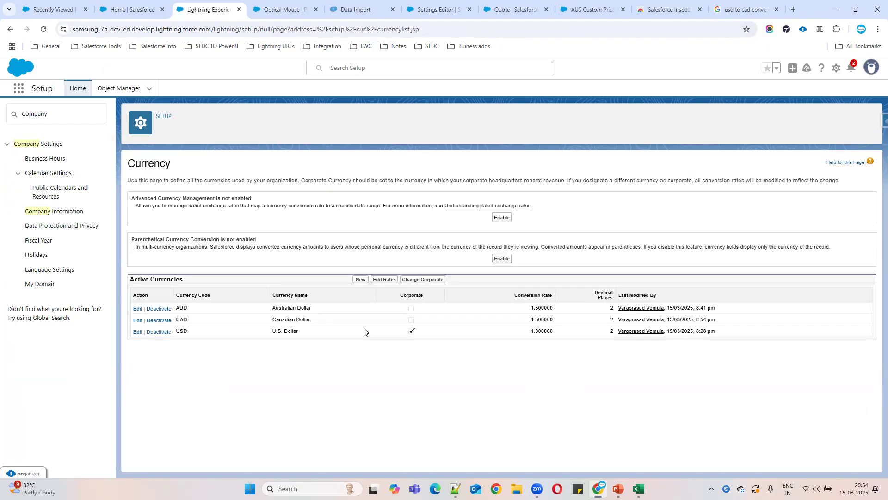
Step: Start another new currency in the organization's Currency settings with the currency type INR - Indian Rupee
click(361, 279)
click(297, 228)
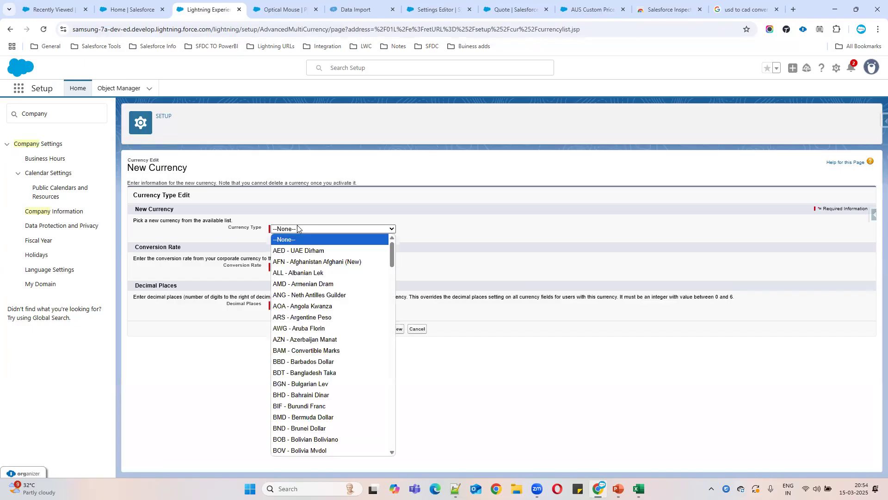
text(in)
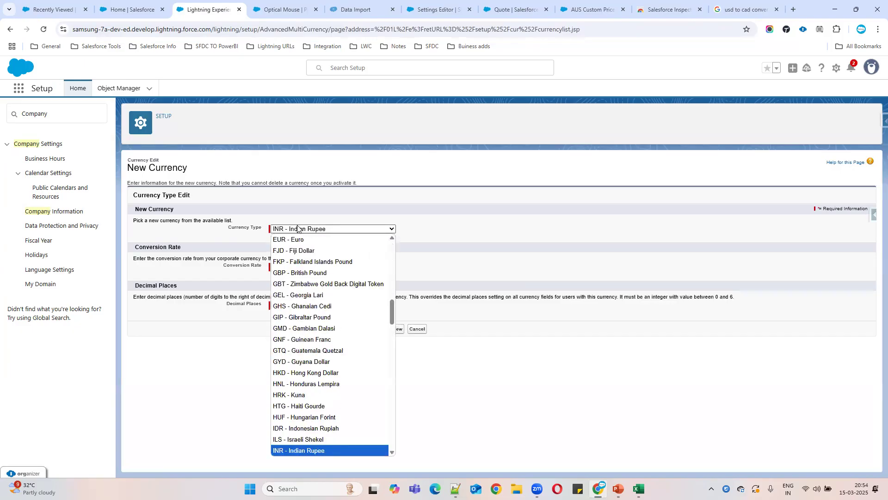
click(279, 451)
click(292, 271)
Step: Search Google for "usd to inr conversion" and check the exchange rate for one US dollar
click(724, 14)
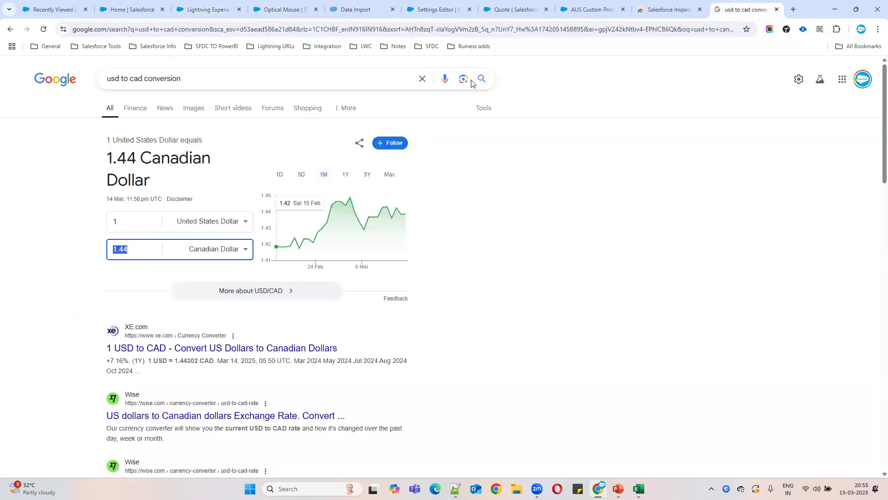
double_click(136, 81)
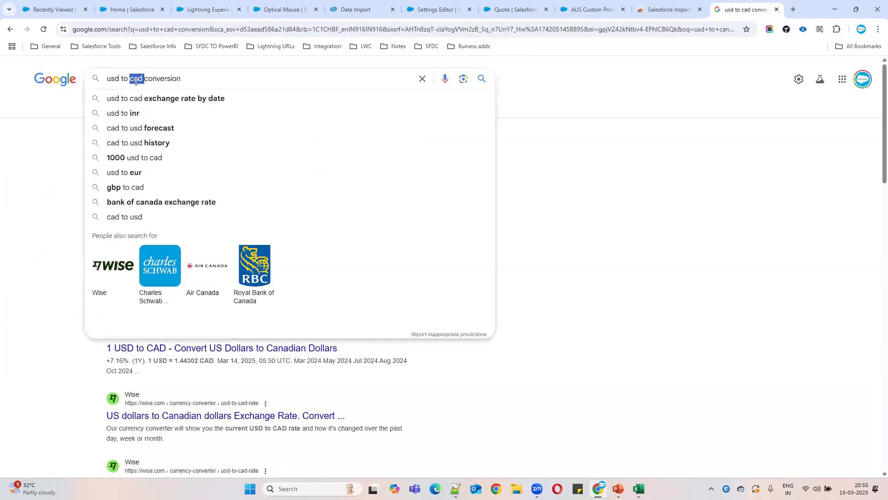
text(inr)
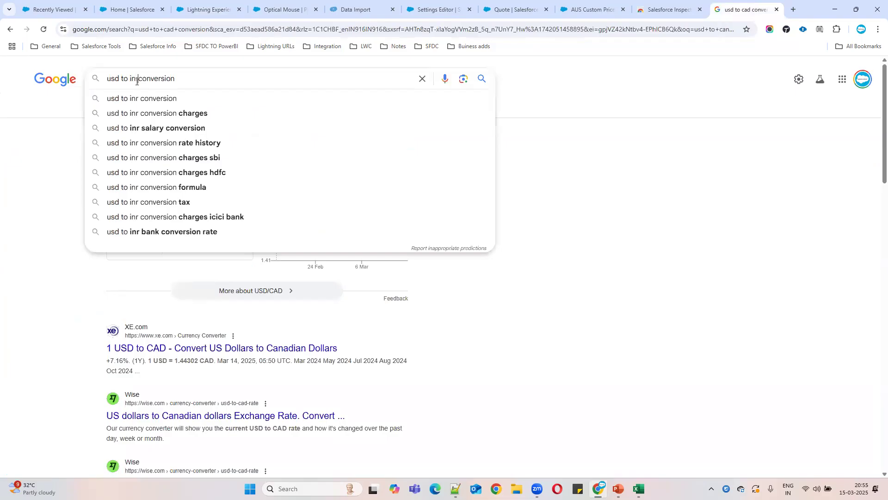
key(Return)
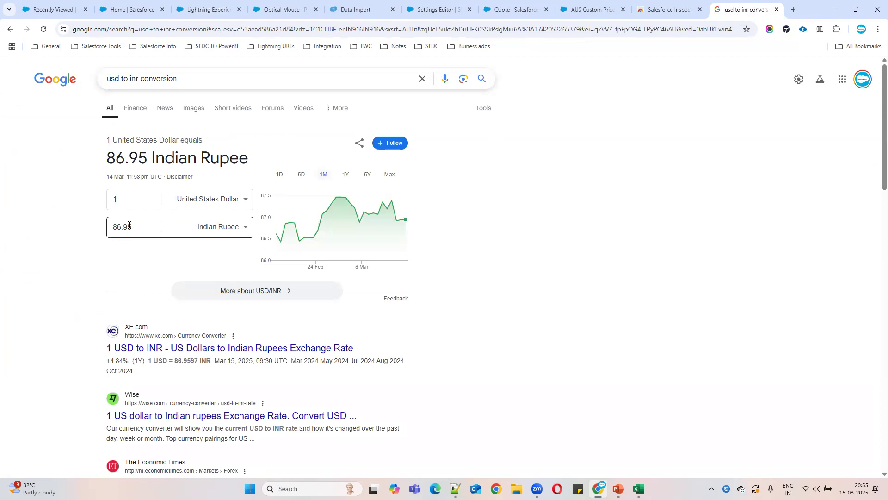
drag(131, 225, 84, 231)
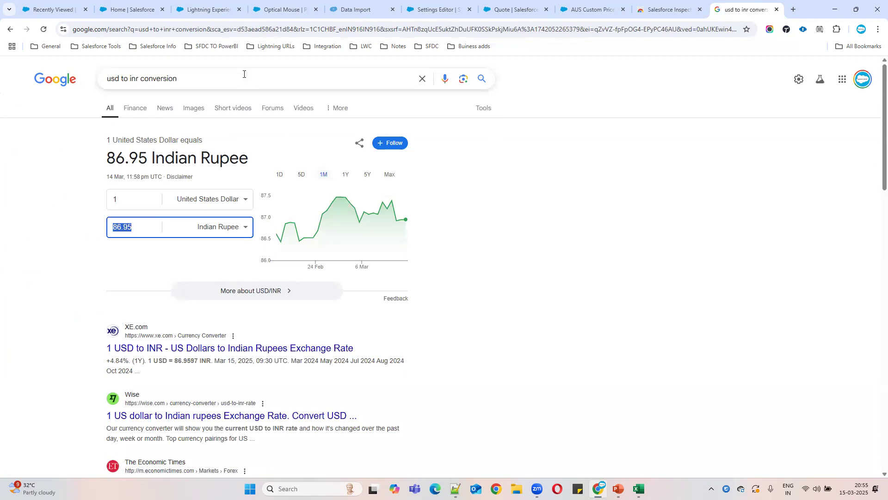
Step: Set the new Indian Rupee currency's conversion rate to 87 and save it
click(132, 10)
click(207, 9)
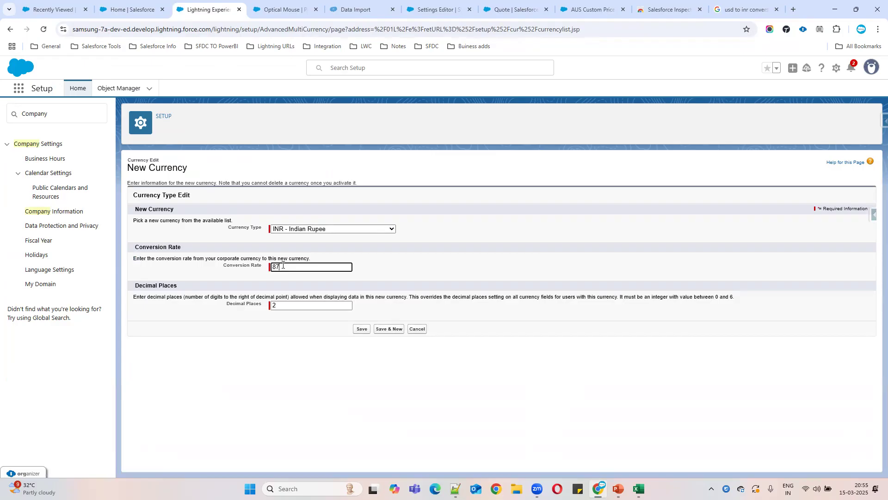
click(362, 328)
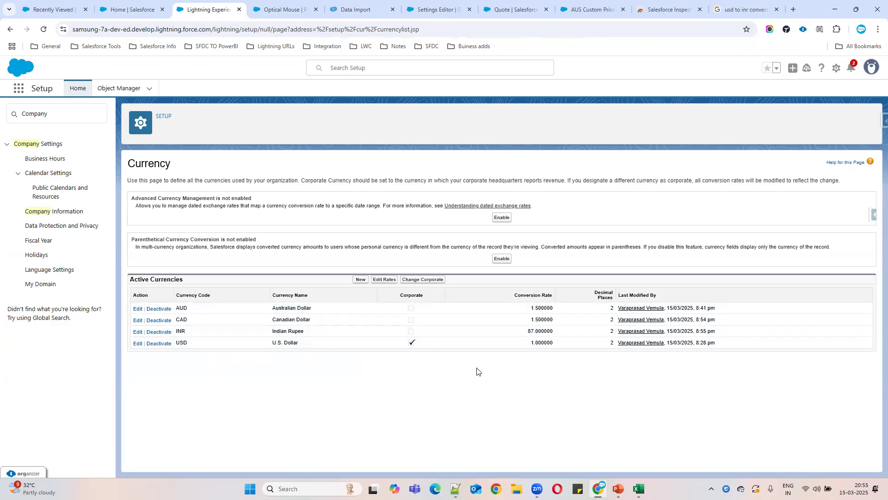
Step: Compare the conversion rates of the USD, INR, CAD and AUD entries in the active currencies list
drag(530, 342, 554, 348)
drag(313, 334, 263, 334)
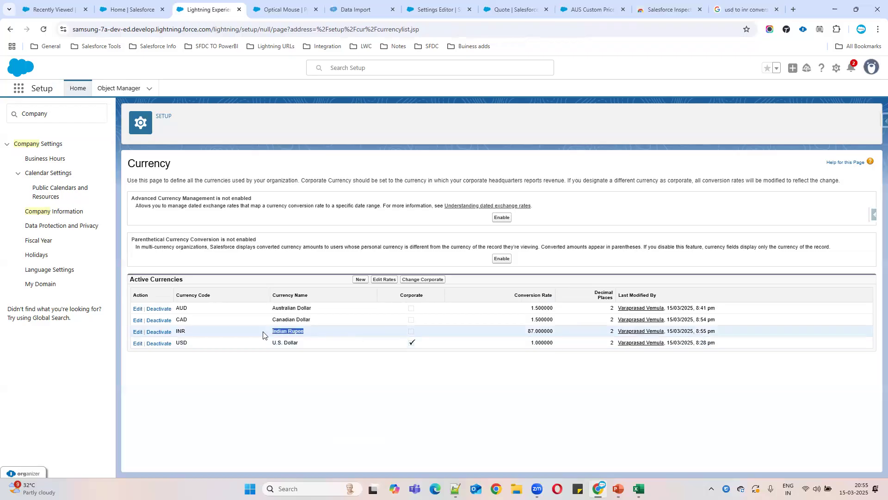
drag(532, 319, 136, 324)
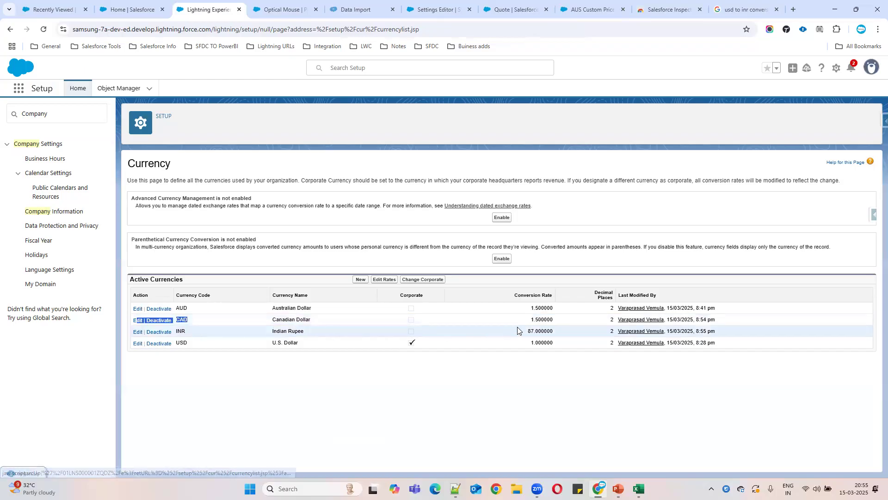
drag(530, 307, 548, 309)
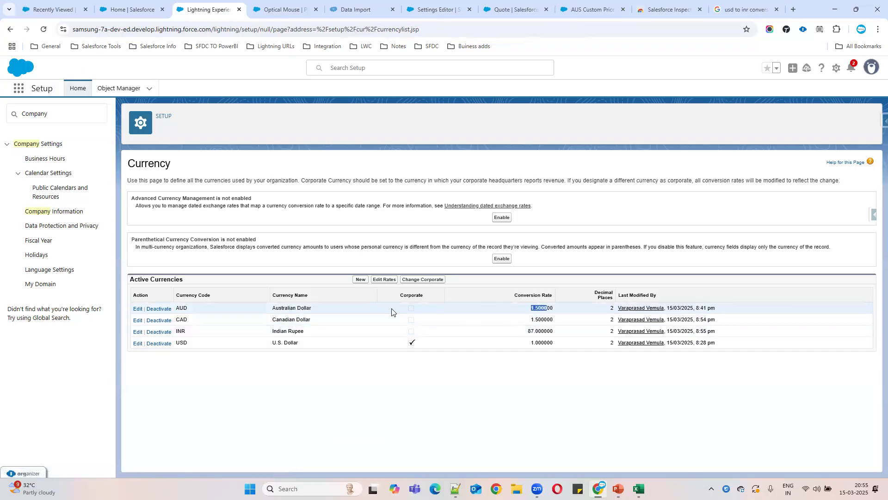
drag(203, 309, 175, 309)
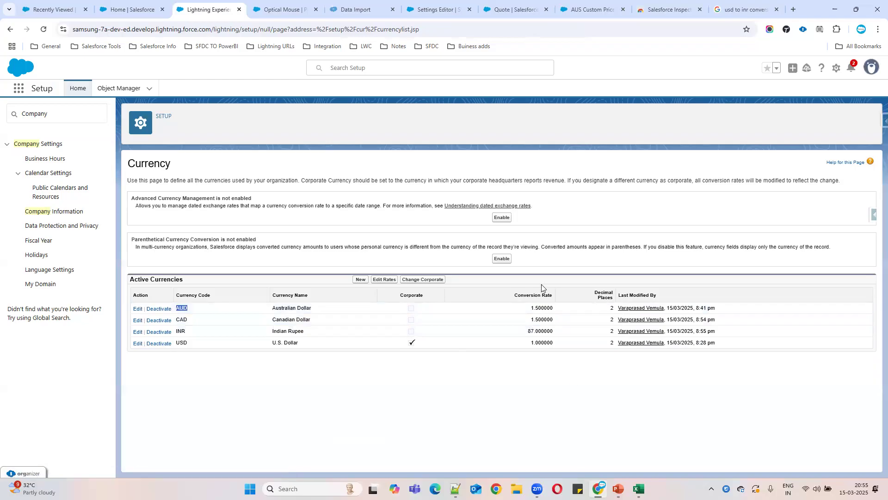
click(541, 411)
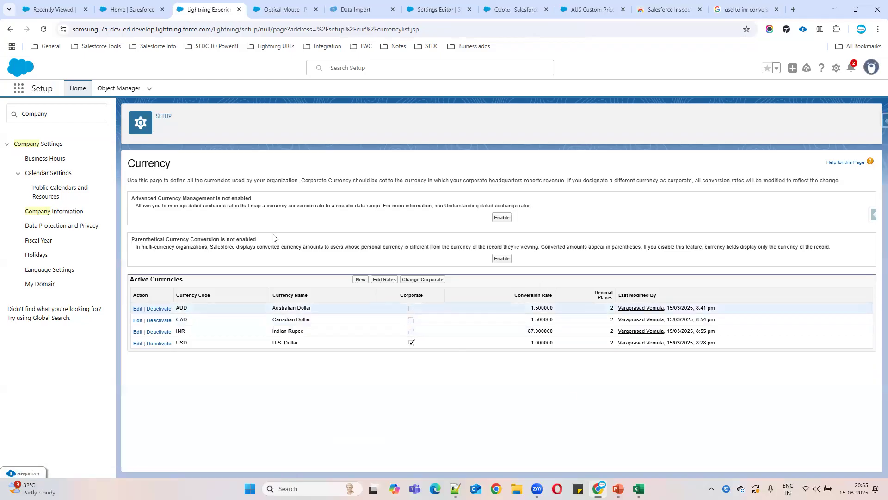
Step: Review the Advanced Currency Management description, enable the feature for the organization and confirm the change
double_click(139, 198)
drag(175, 200, 584, 214)
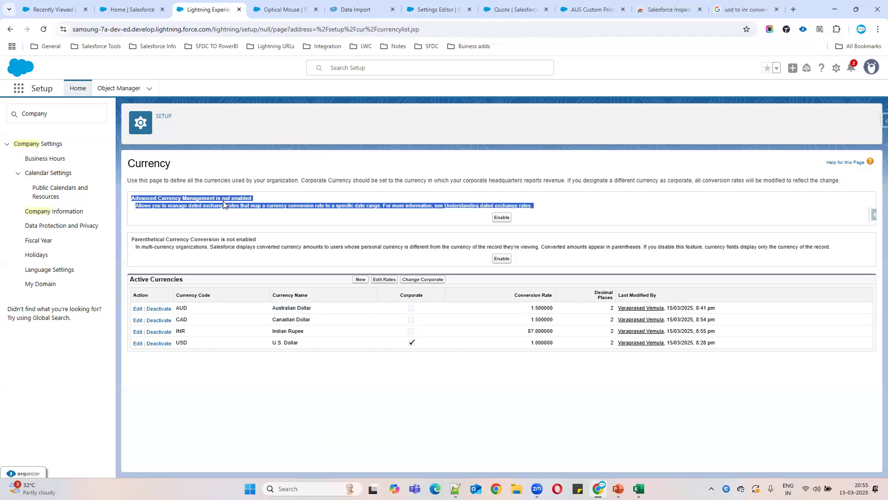
drag(531, 319, 598, 325)
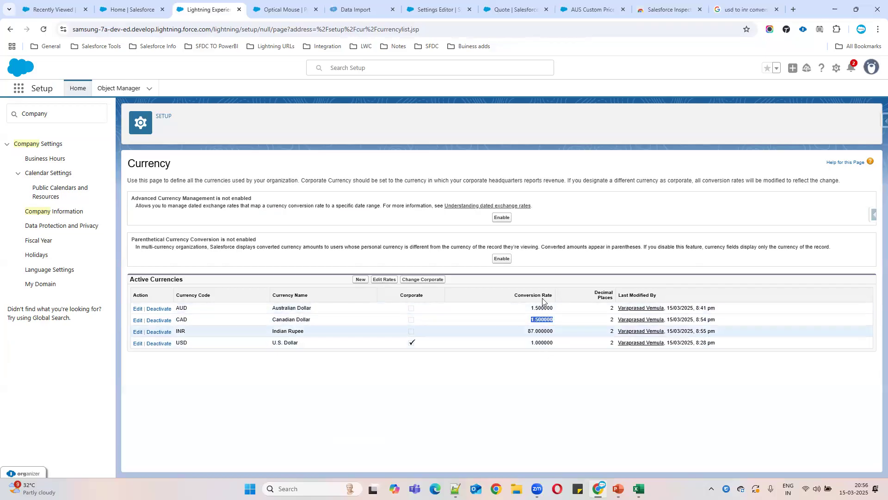
click(505, 220)
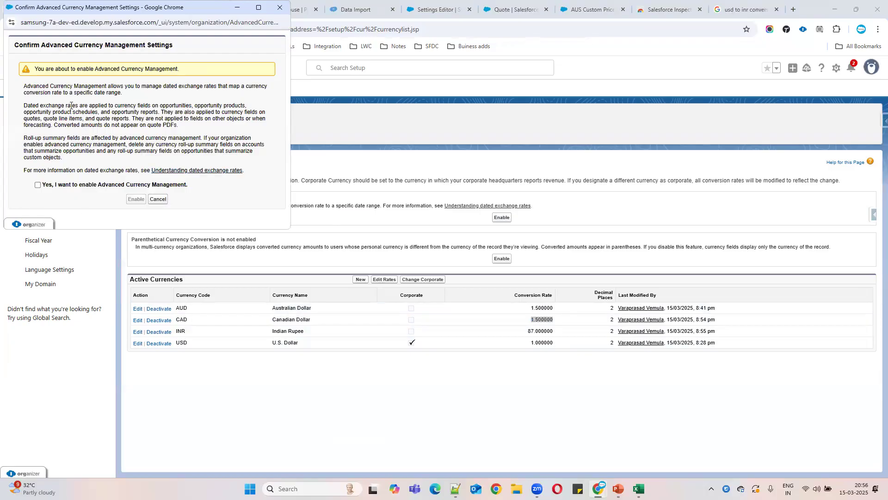
drag(14, 45, 237, 52)
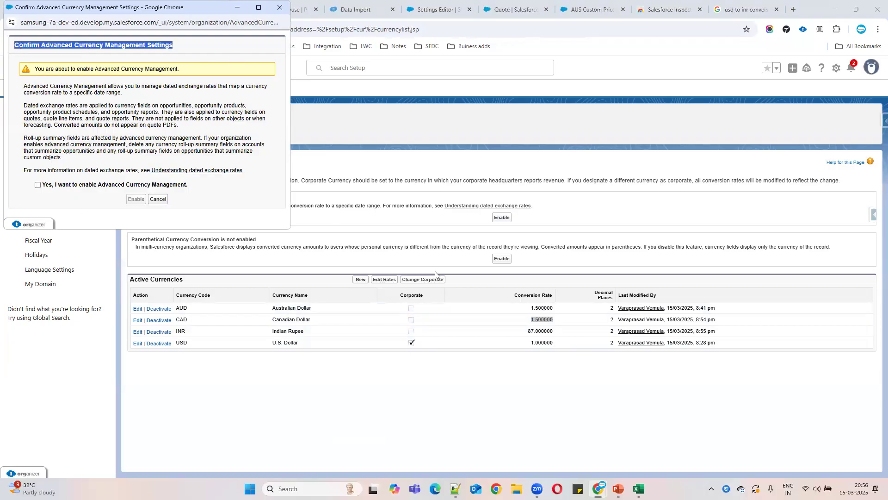
click(37, 184)
click(142, 199)
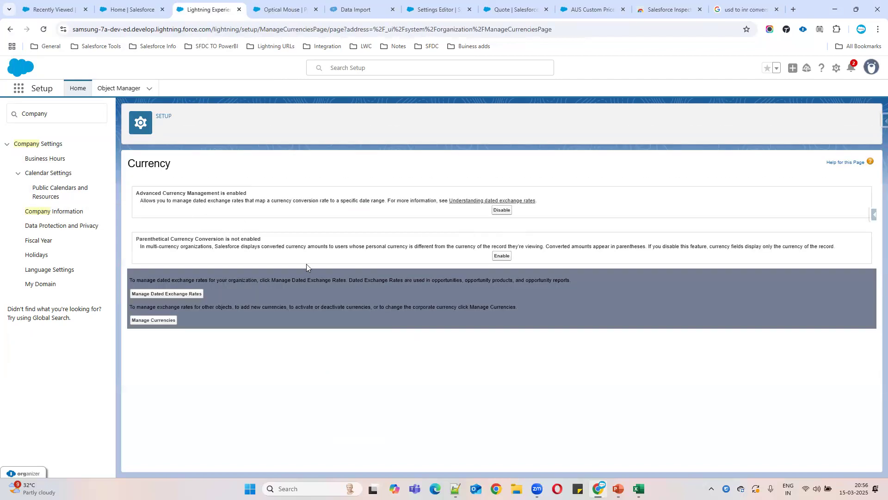
Step: Start adding new dated exchange rates with a start date of 01/06/2025
click(185, 295)
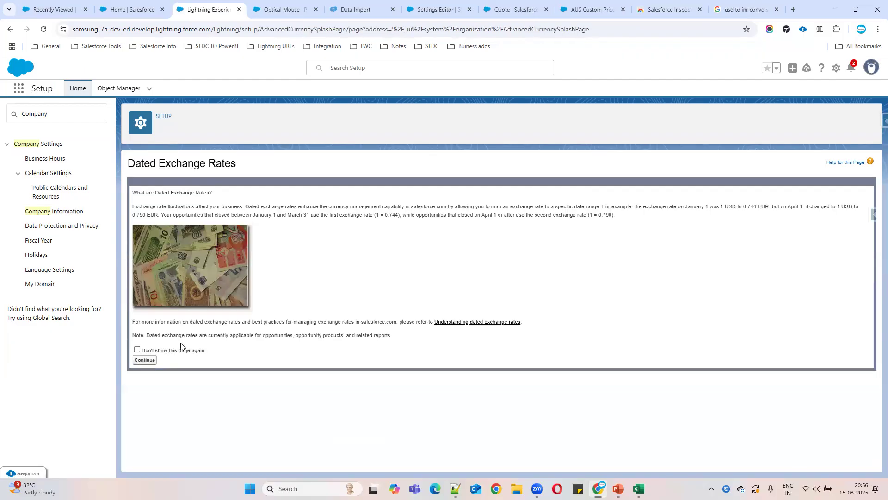
click(145, 360)
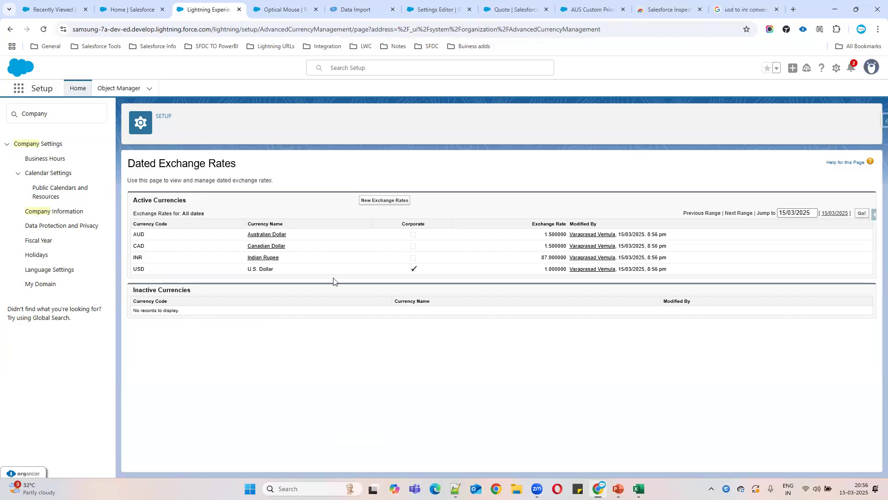
click(381, 201)
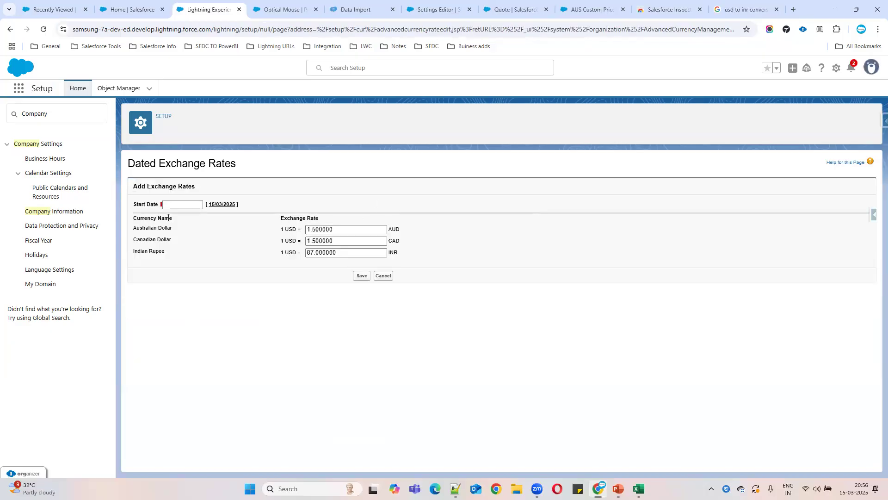
click(225, 204)
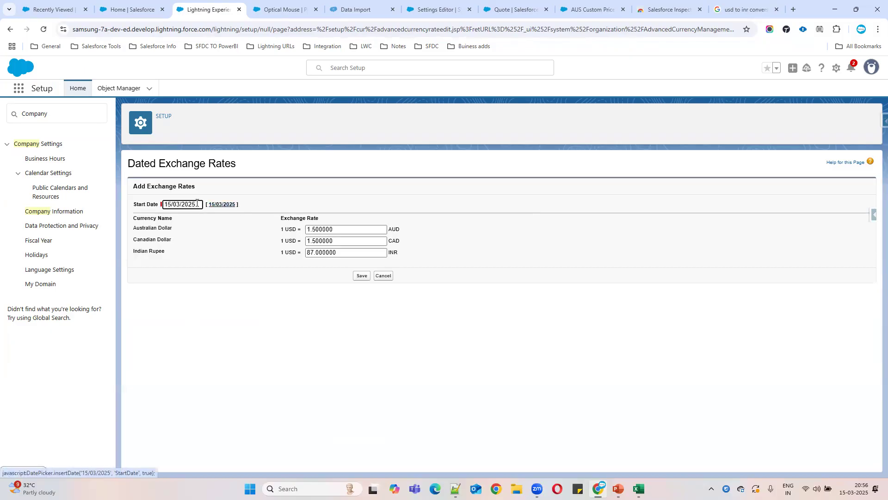
click(197, 203)
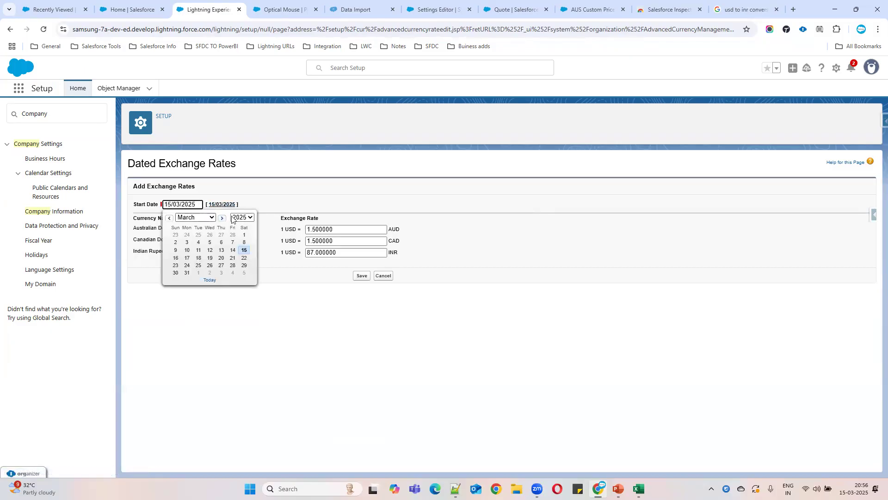
click(210, 217)
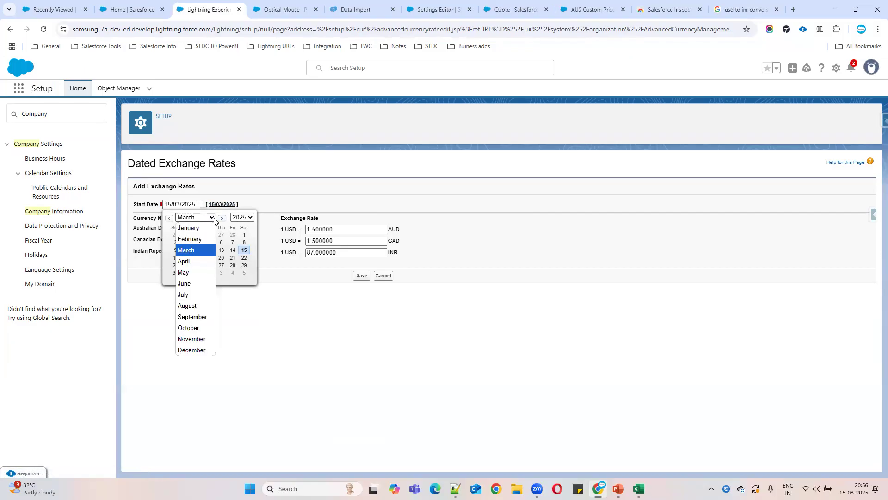
click(196, 284)
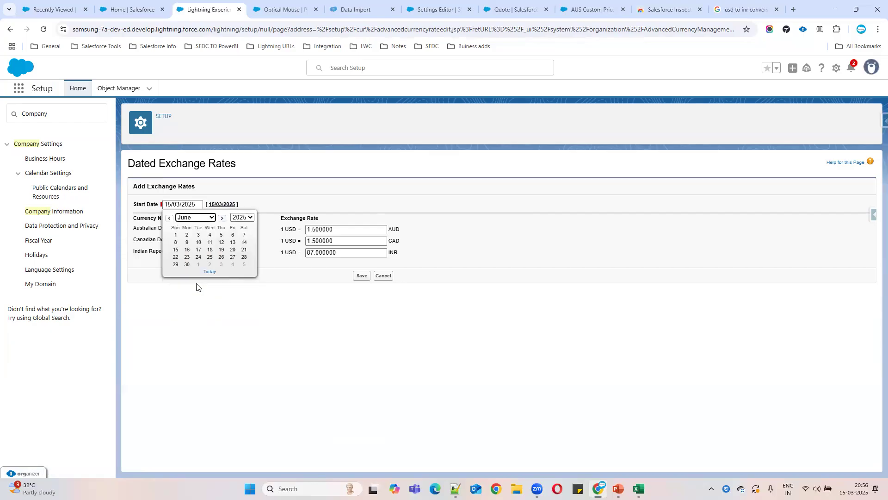
click(175, 236)
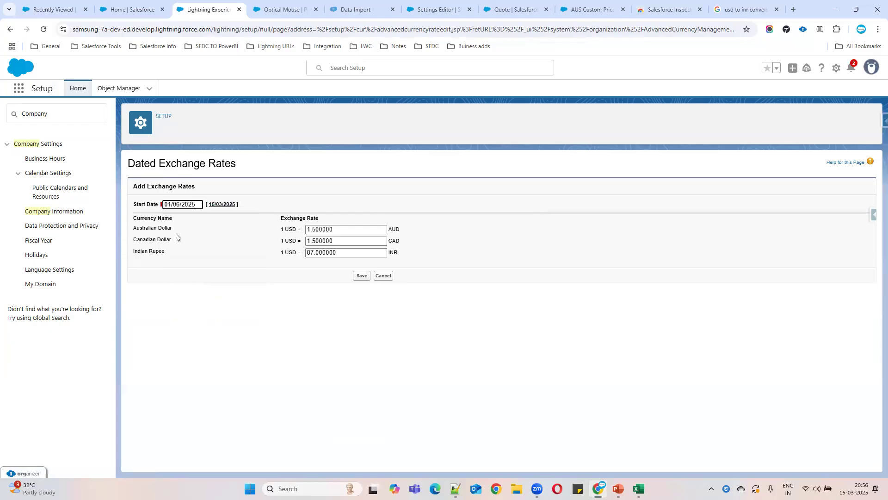
Step: Try Indian Rupee rates of 85 and 90 in the new dated exchange rates, and set the rate back to 87
double_click(168, 228)
drag(147, 230, 317, 229)
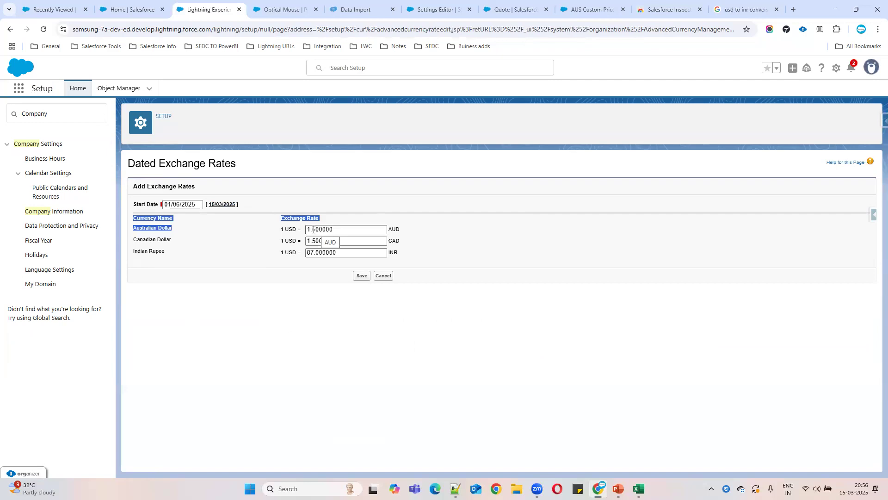
drag(312, 230, 372, 230)
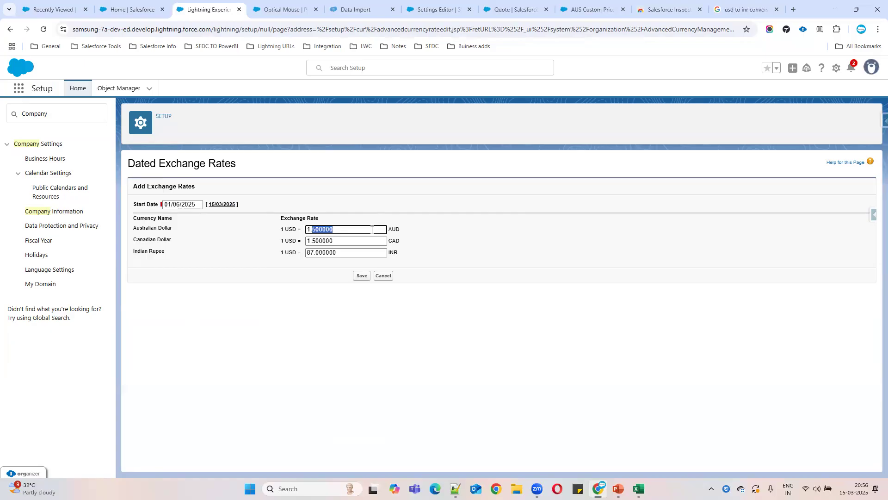
click(311, 253)
drag(310, 253, 301, 254)
text(85)
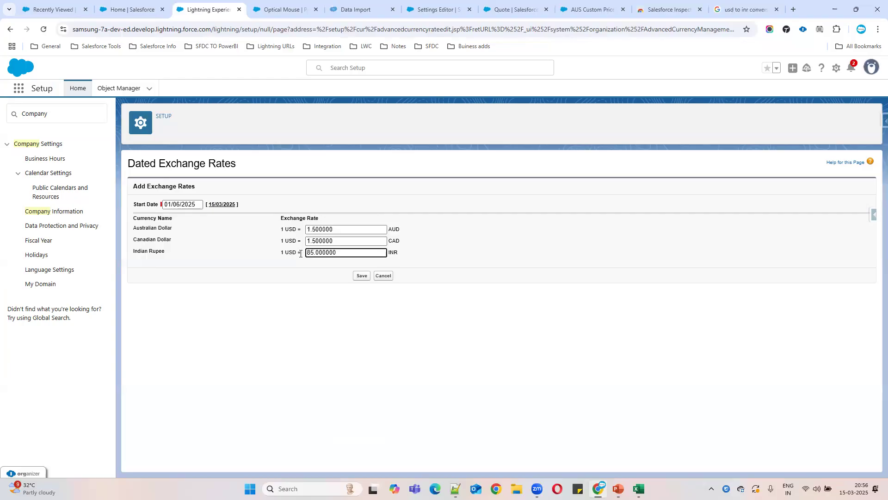
key(BackSpace)
key(BackSpace)
text(90)
key(BackSpace)
text(7)
key(BackSpace)
text(87)
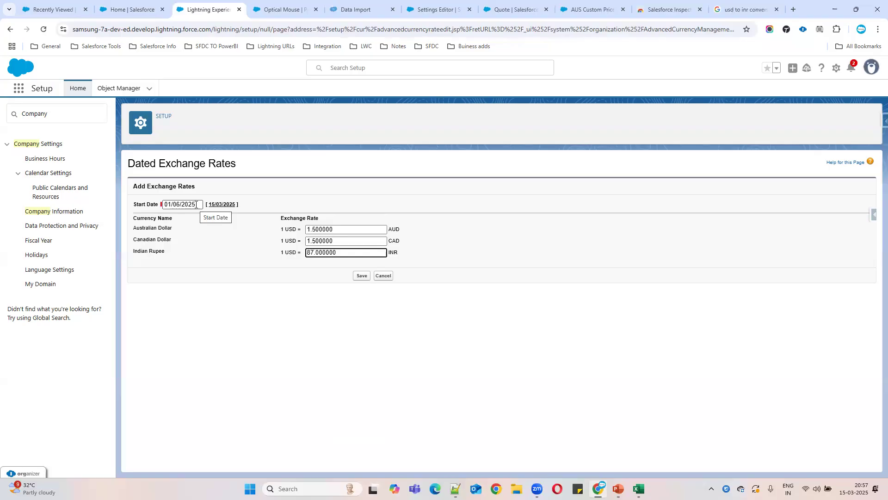
Step: Clear the start date, discard the new dated exchange rates and return to the organization's Company Information
click(197, 204)
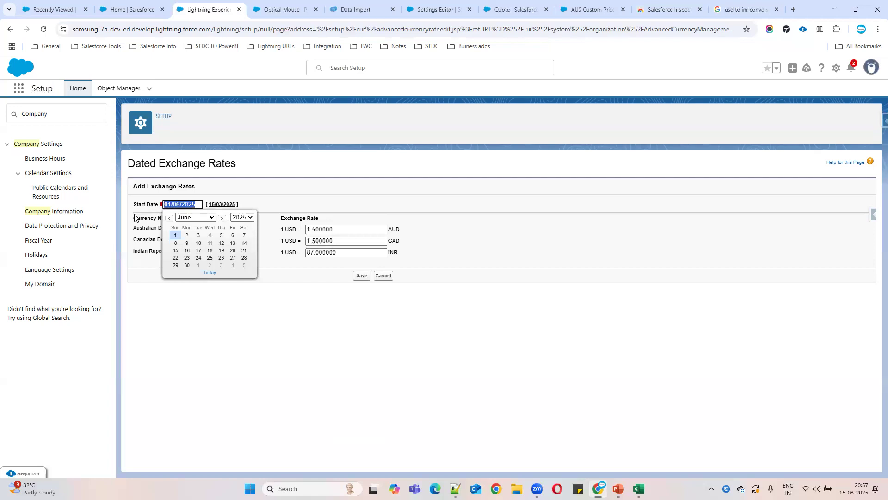
key(BackSpace)
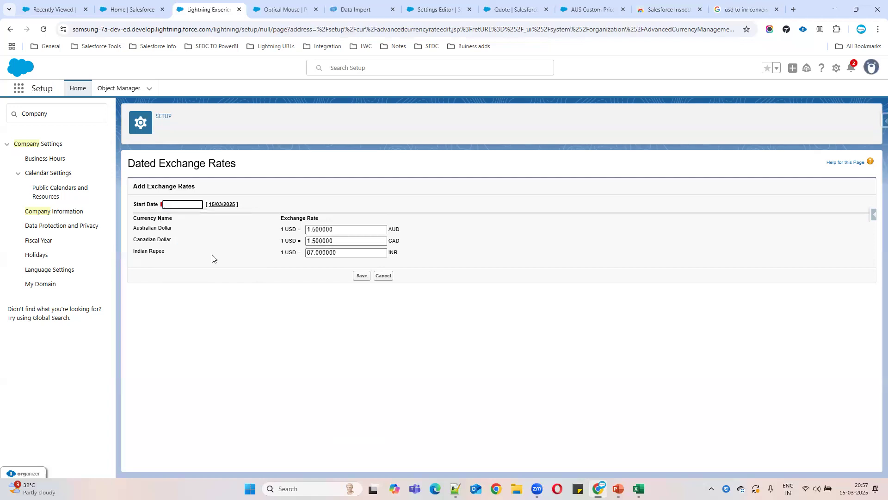
click(384, 277)
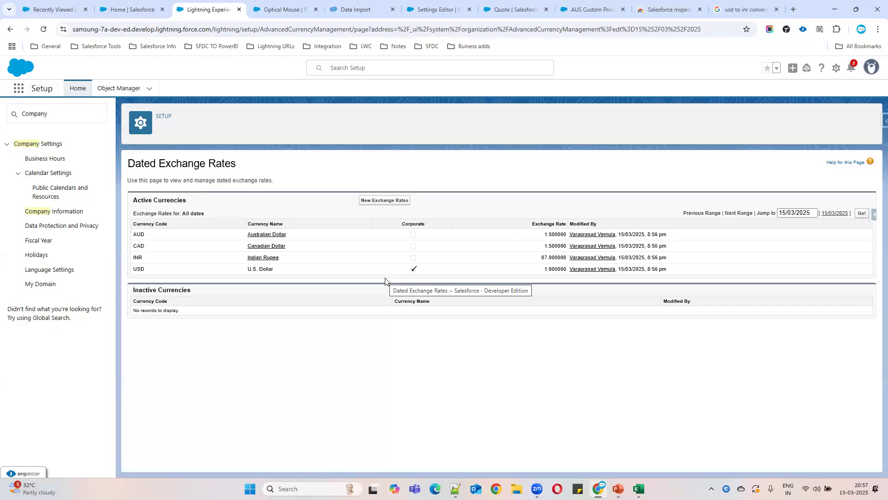
click(63, 215)
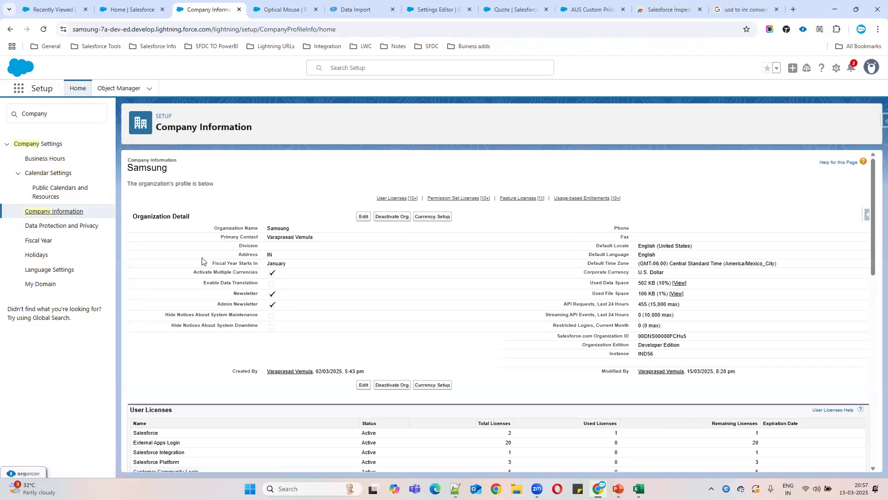
Step: Look through the organization's Company Information and open its Currency Setup page
scroll(381, 359, down, 1)
scroll(381, 358, down, 1)
scroll(423, 379, down, 3)
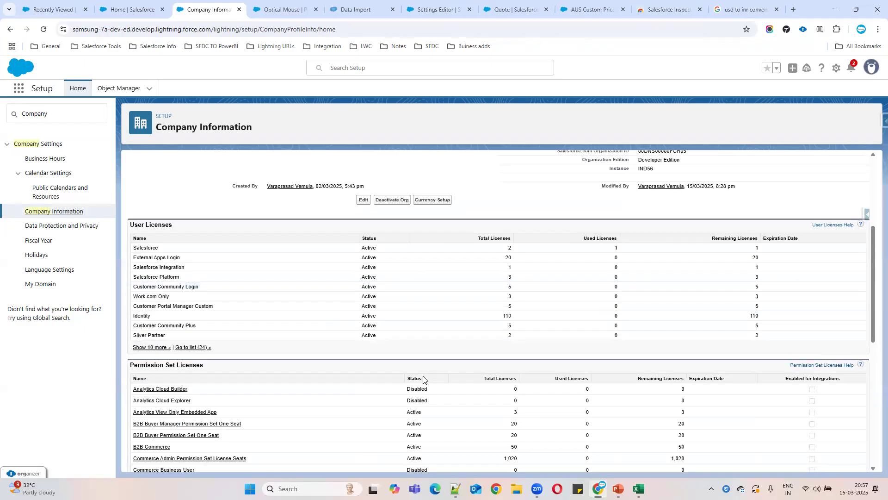
scroll(393, 401, up, 4)
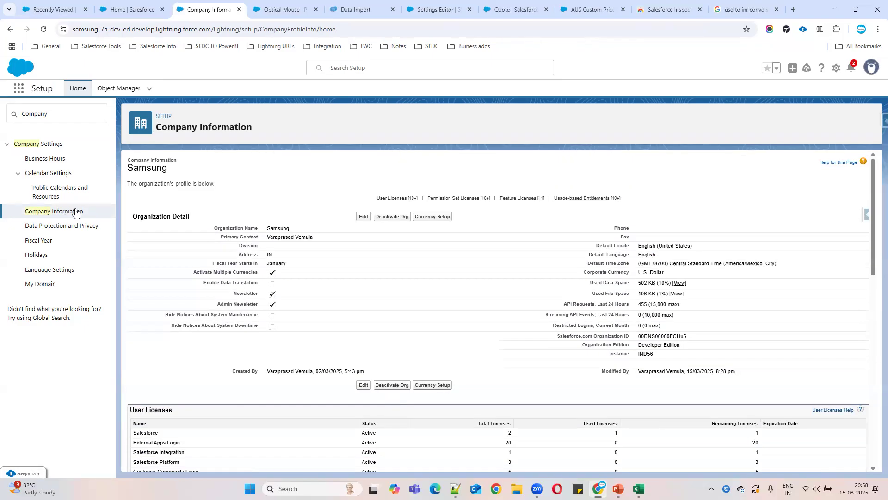
click(426, 218)
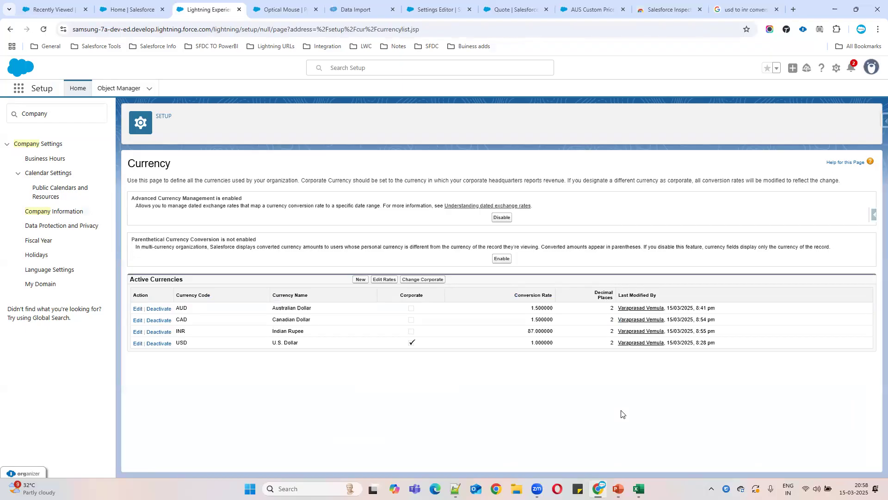
Step: Switch to the Productsentries workbook in Excel and review the Name, Family and sort order headers on the Products sheet
mouse_move(639, 488)
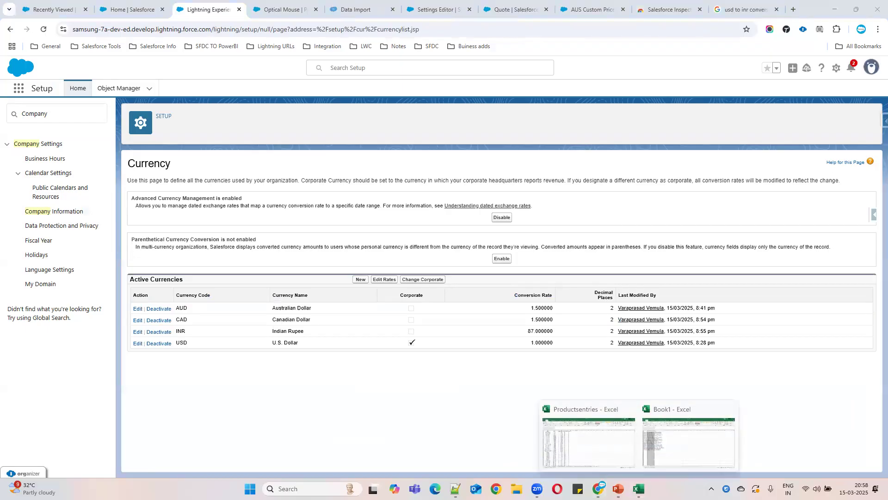
click(590, 444)
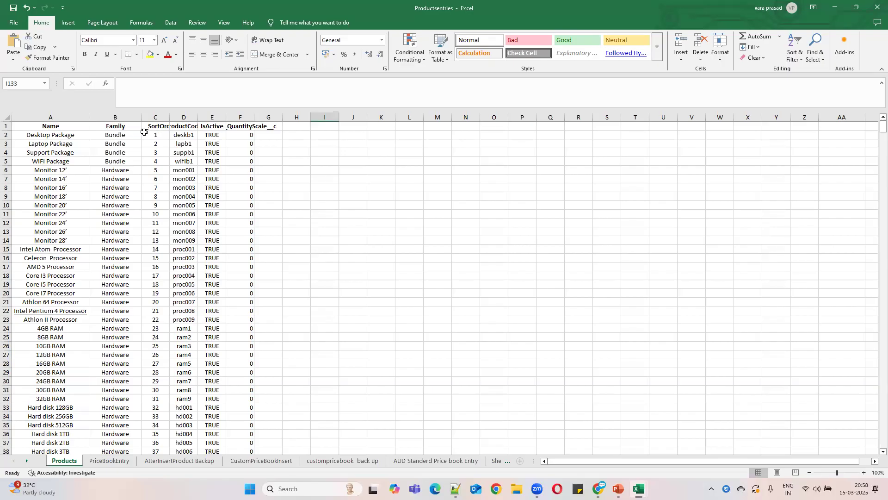
click(62, 127)
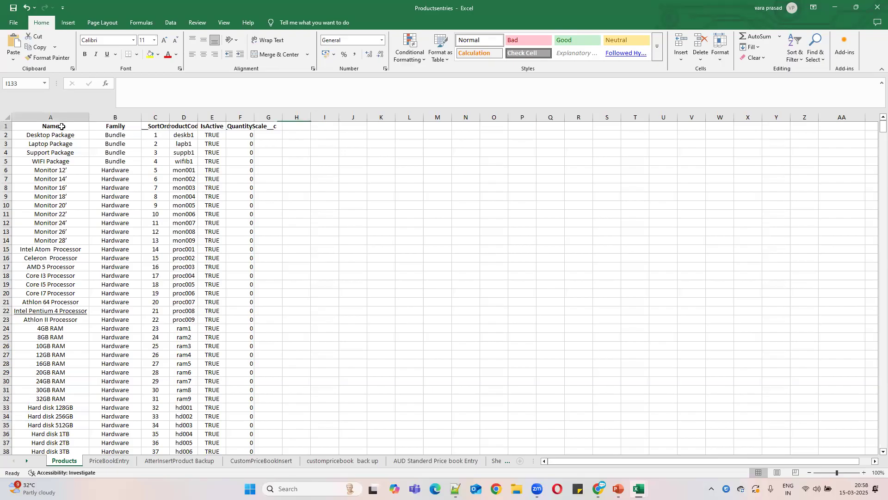
click(114, 126)
click(159, 126)
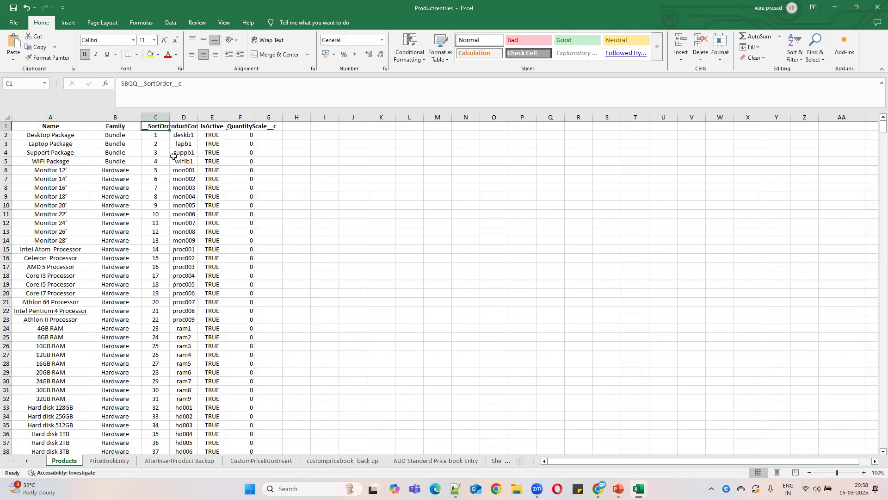
Step: Widen the SBQQ__SortOrder__c, ProductCode and SBQQ__QuantityScale__c columns to fit their header text
double_click(169, 117)
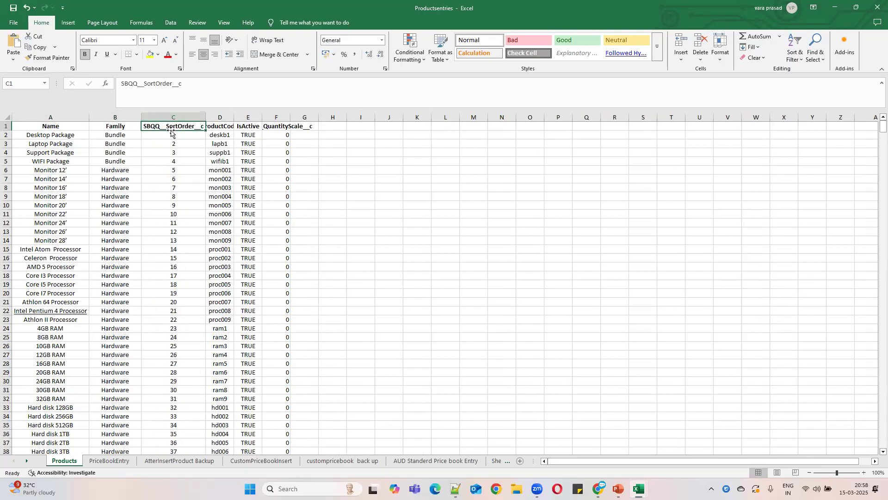
double_click(234, 117)
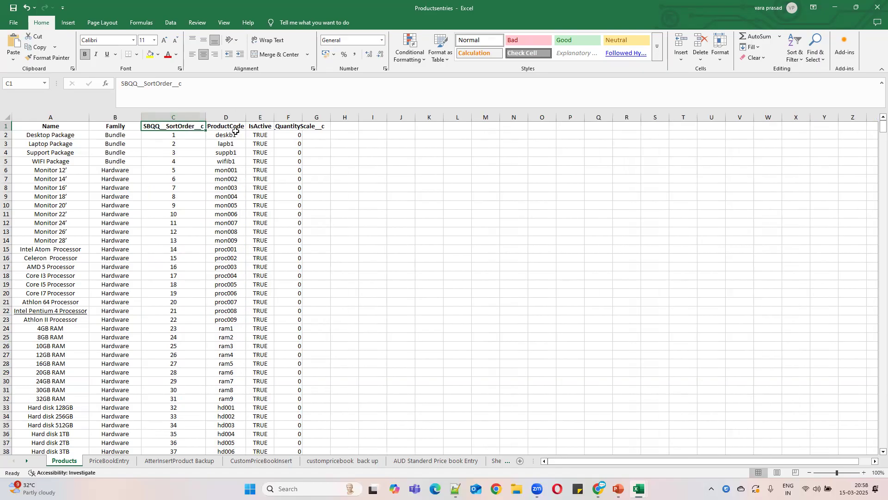
click(227, 126)
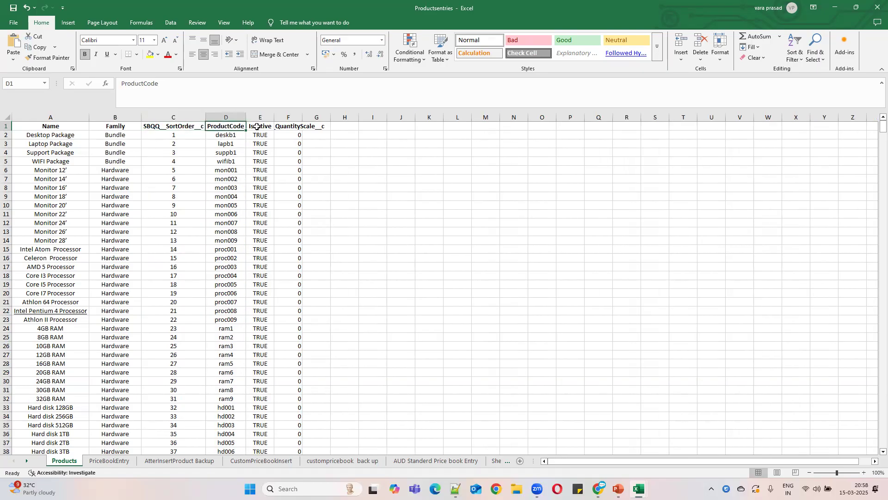
click(293, 126)
double_click(302, 117)
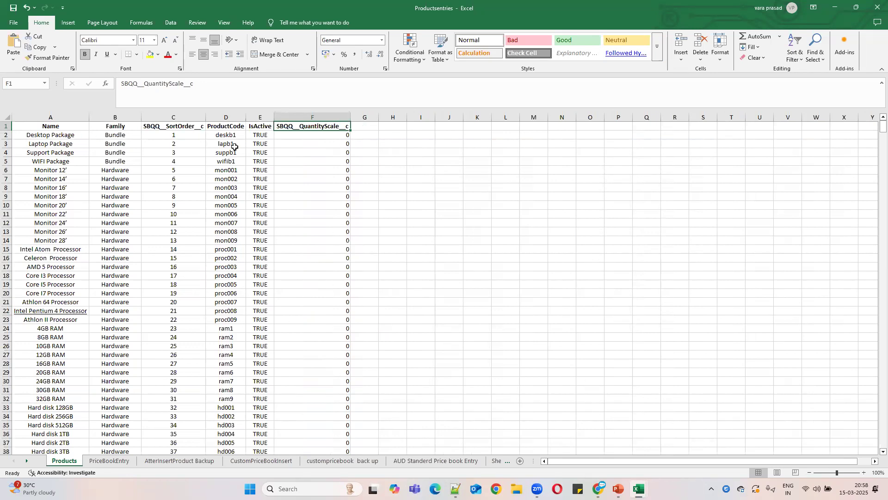
Step: Start a list of product families beside the data by copying Bundle into cell L8 and Hardware into L9
click(119, 135)
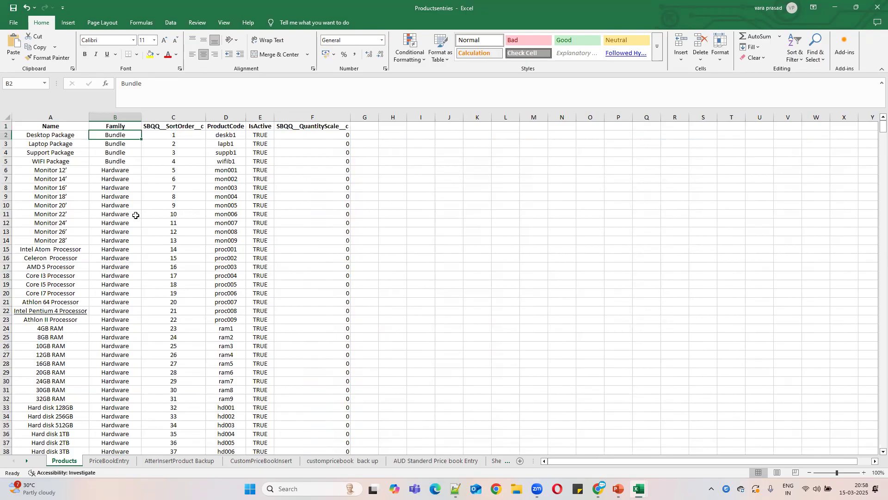
key(ctrl+c)
click(479, 187)
click(506, 188)
key(ctrl+v)
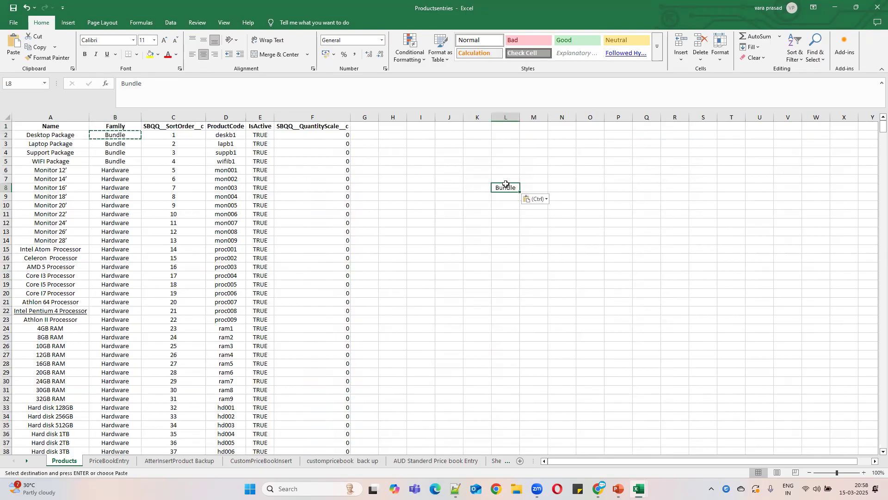
click(119, 172)
key(ctrl+c)
click(505, 197)
key(ctrl+v)
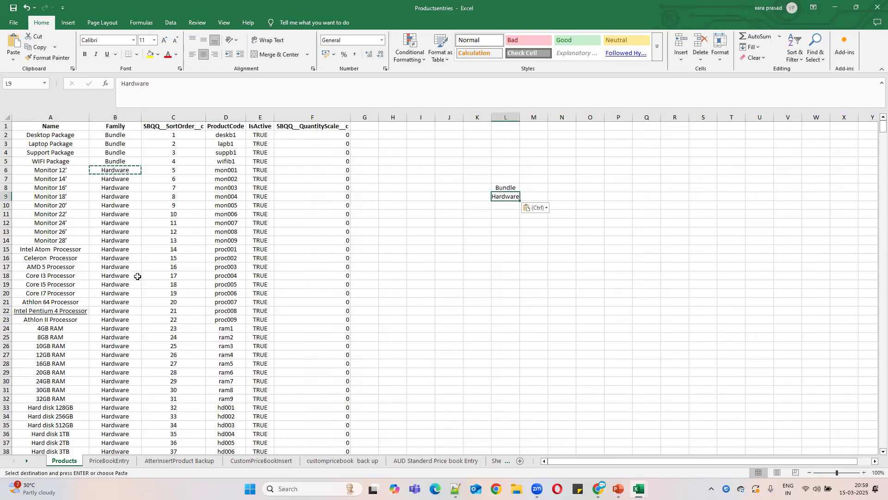
Step: Copy the Operating System family value from the OS Windows 10 row into cell L10
scroll(117, 340, down, 7)
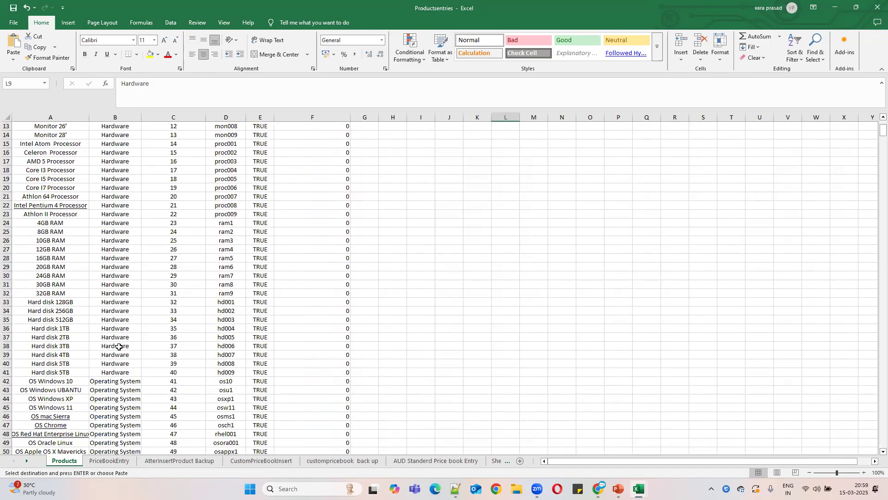
click(119, 303)
key(ctrl+c)
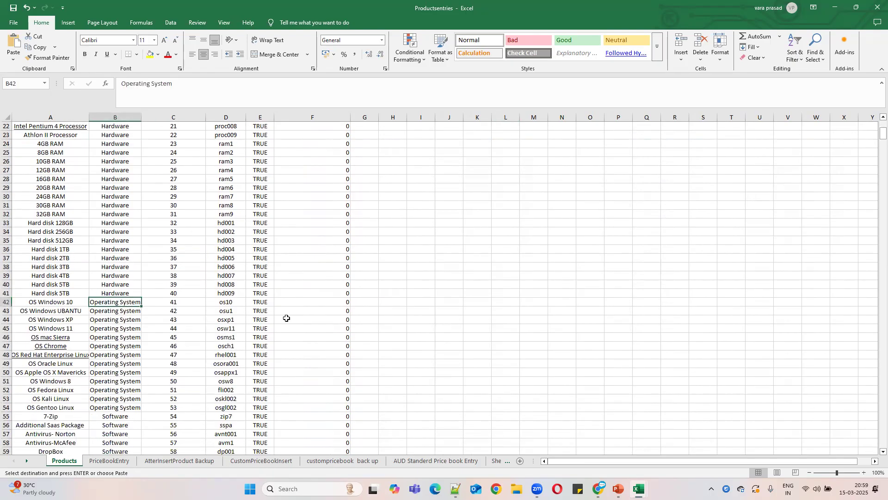
scroll(453, 314, up, 6)
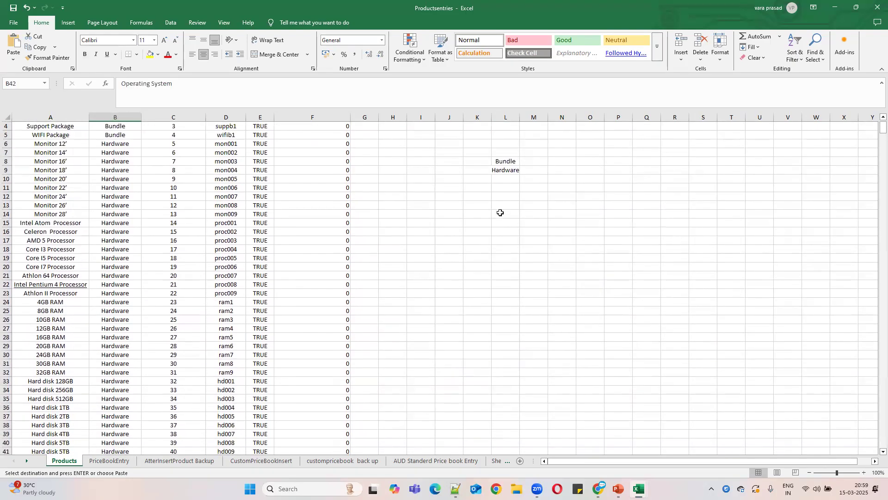
click(501, 176)
key(ctrl+v)
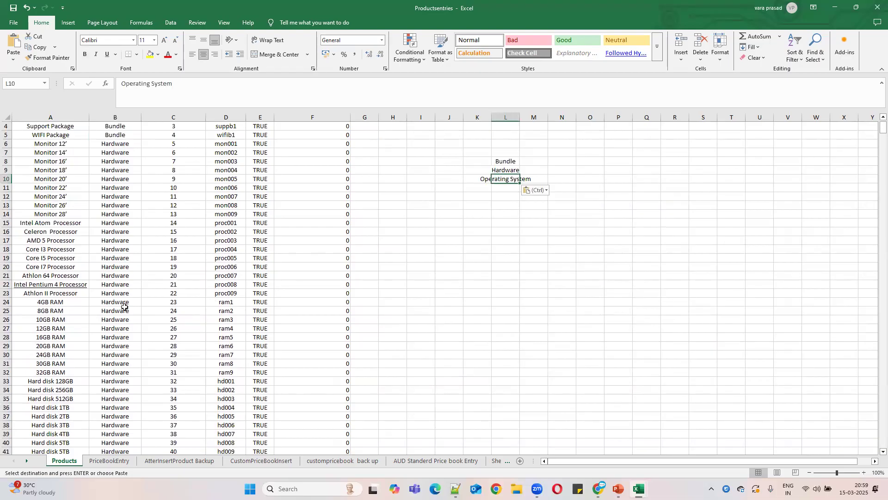
Step: Copy the Software family value from the 7-Zip row into cell L11
scroll(126, 355, down, 8)
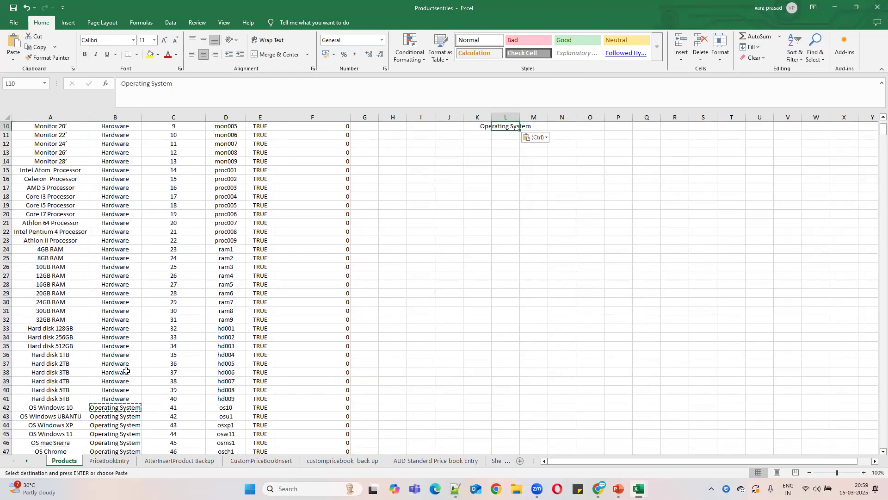
click(123, 364)
key(ctrl+c)
scroll(460, 341, up, 9)
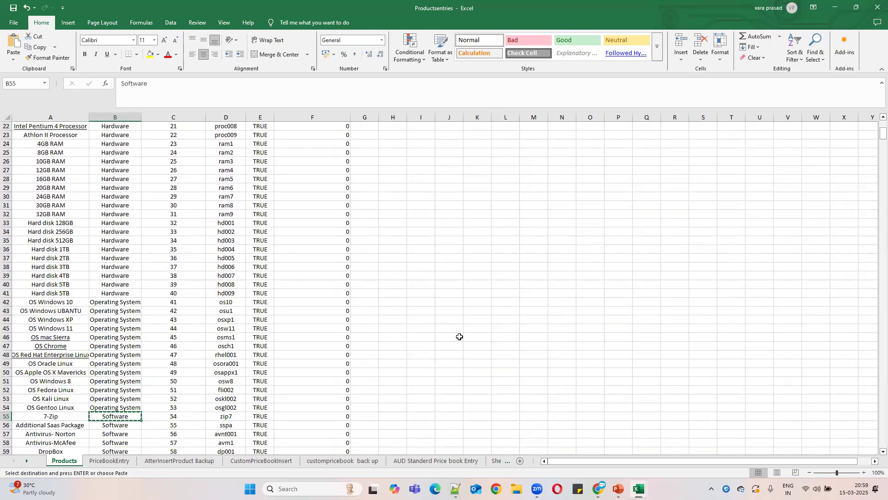
click(507, 215)
key(ctrl+v)
Step: Copy the Accessories family value from the Headphone Stand row into cell L12
scroll(149, 389, down, 17)
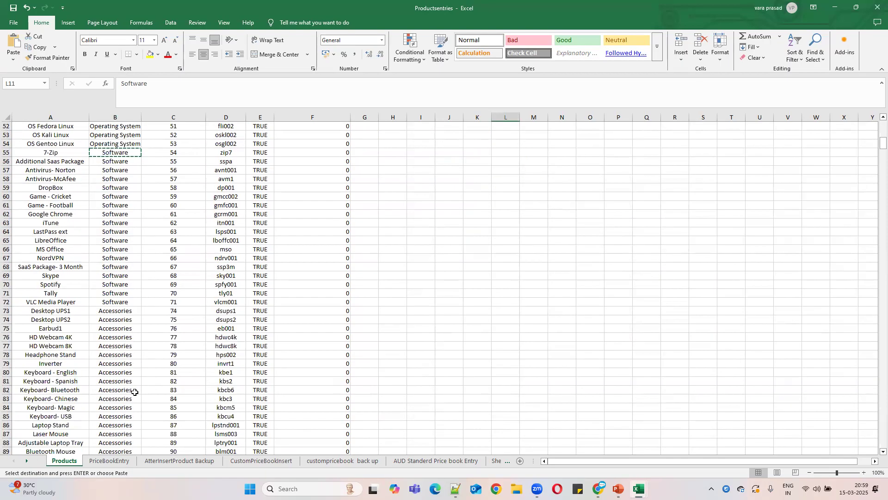
click(121, 355)
key(ctrl+c)
scroll(453, 346, up, 16)
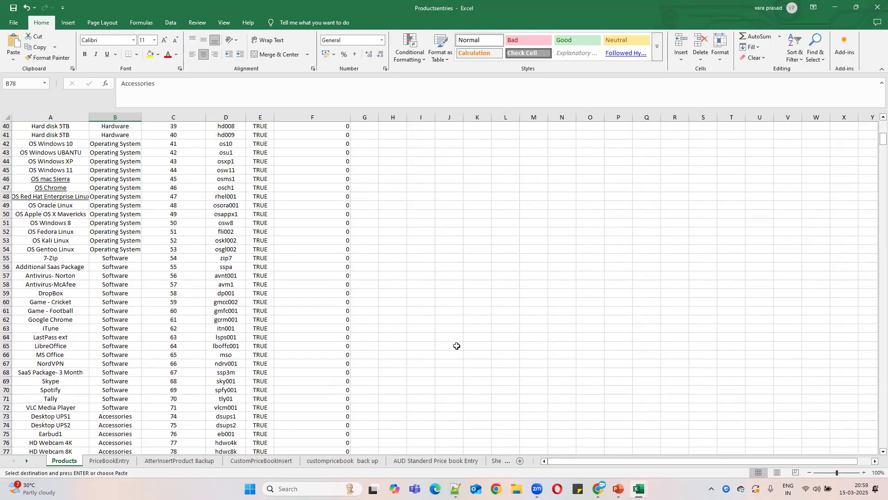
scroll(465, 313, up, 1)
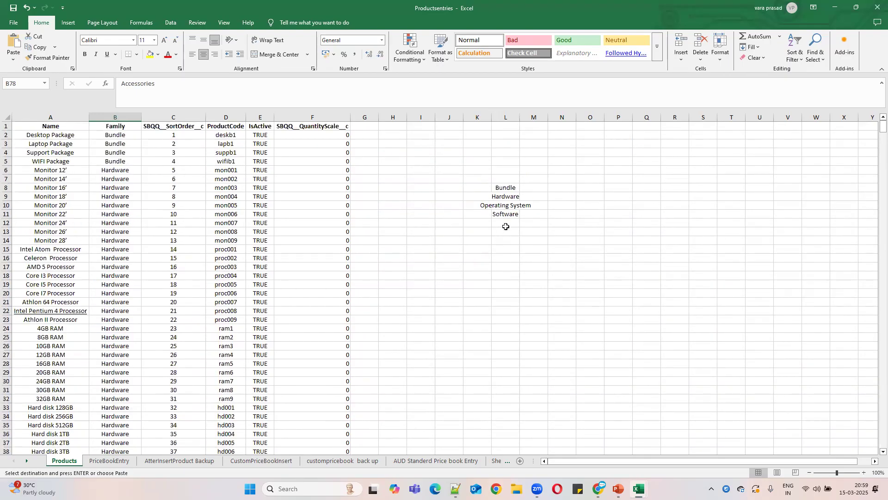
click(505, 223)
key(ctrl+v)
Step: Copy the Support family value from the Support 24*7 row into cell L13
scroll(119, 393, down, 15)
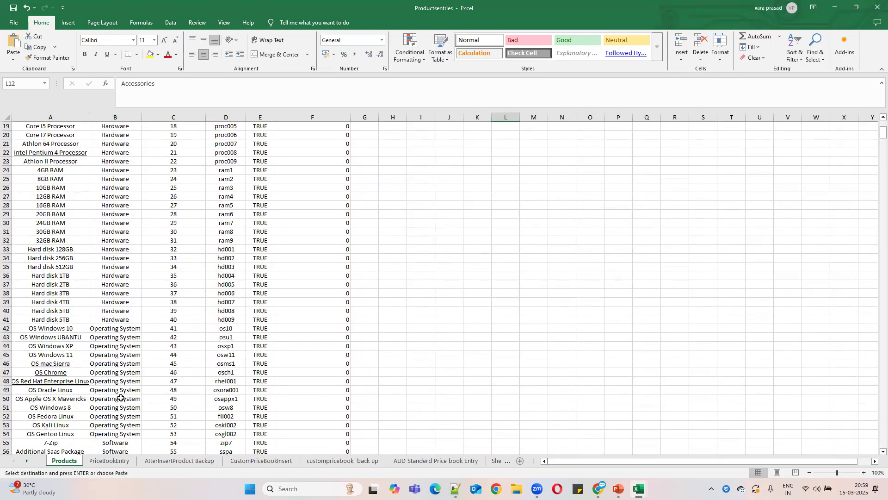
scroll(121, 402, down, 11)
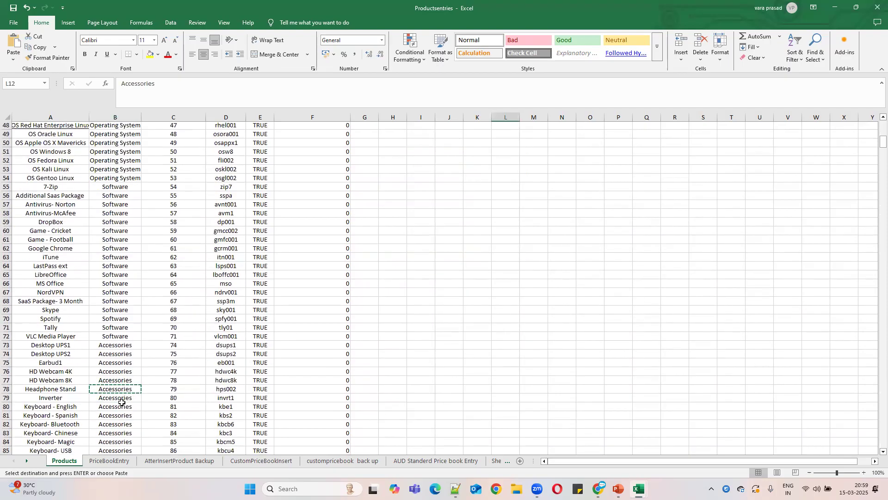
click(127, 390)
scroll(451, 343, up, 16)
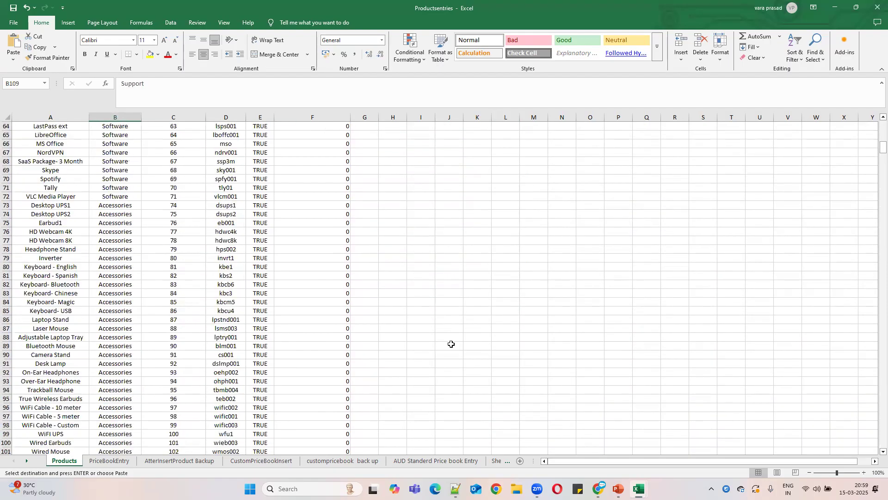
scroll(451, 344, up, 9)
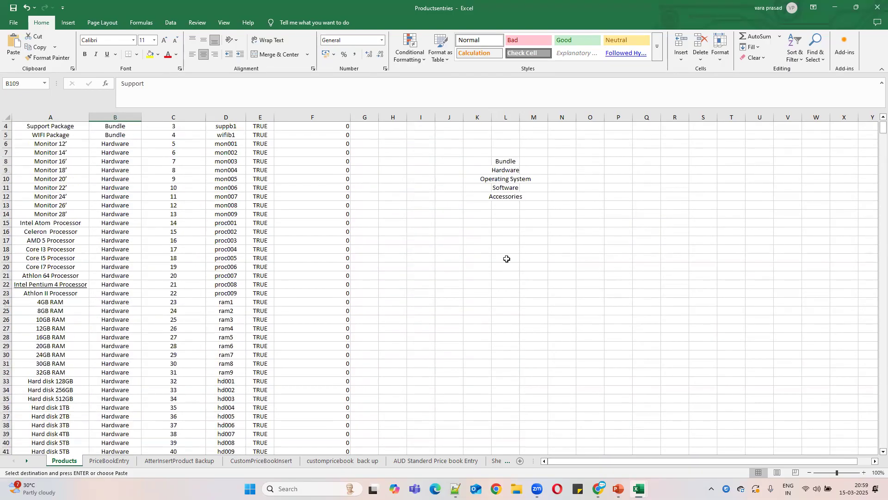
click(505, 205)
key(Return)
key(ctrl+c)
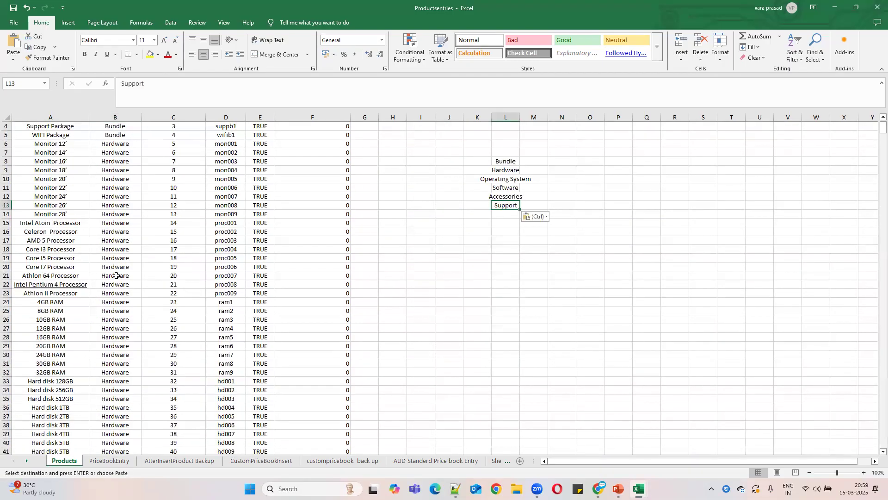
Step: Copy the adjacent Miscellaneous and Laptop family values from B115:B116 into cells L14:L15
scroll(115, 323, down, 8)
scroll(114, 377, down, 7)
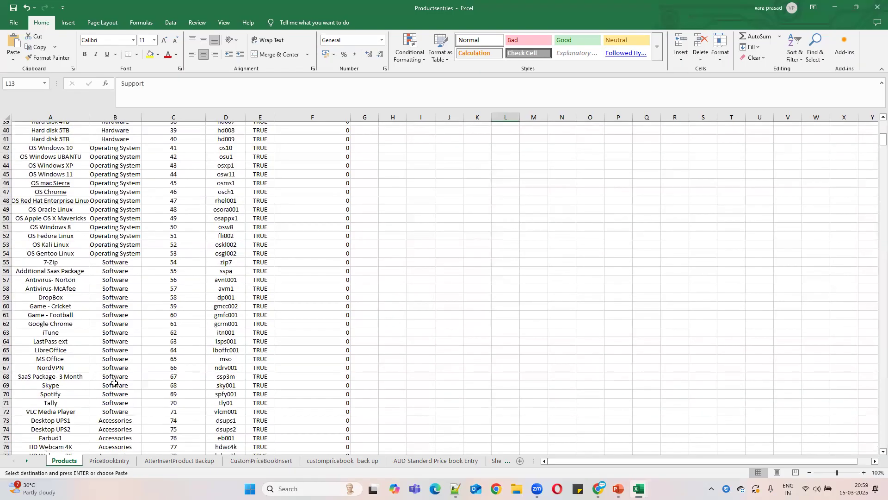
scroll(115, 387, down, 11)
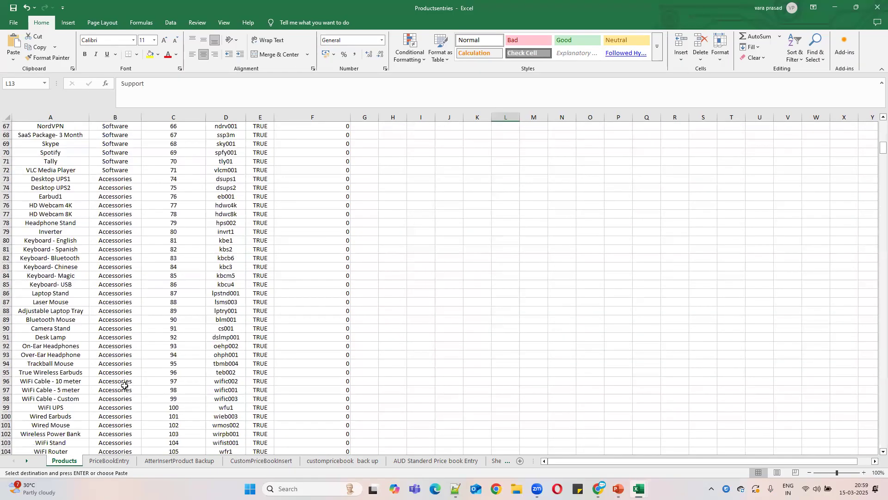
scroll(127, 391, down, 2)
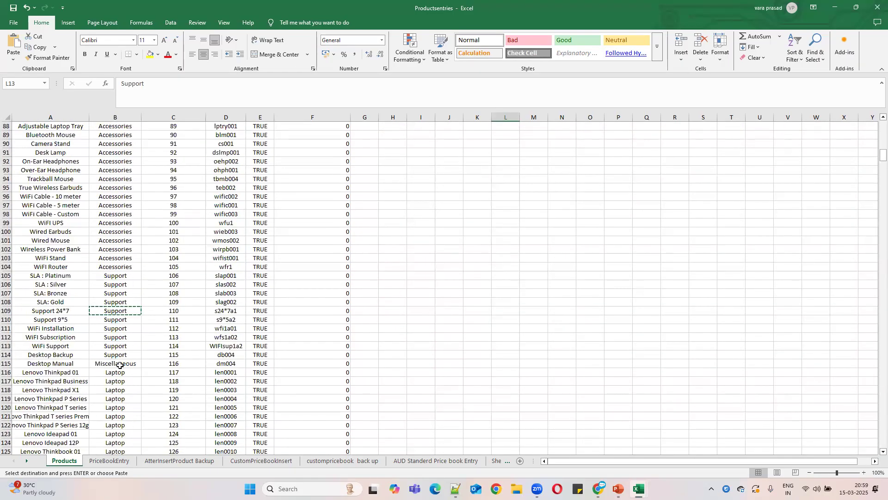
double_click(119, 364)
click(121, 371)
drag(122, 362, 124, 371)
key(ctrl+c)
scroll(425, 339, up, 11)
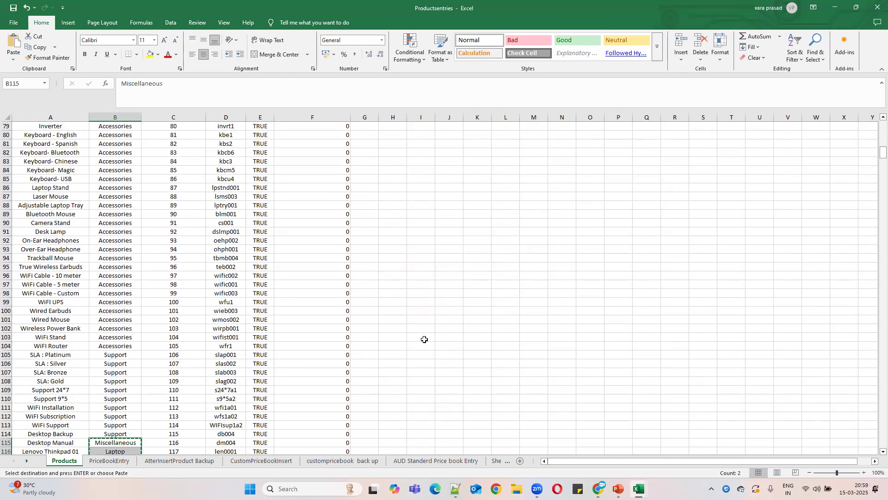
scroll(425, 339, up, 18)
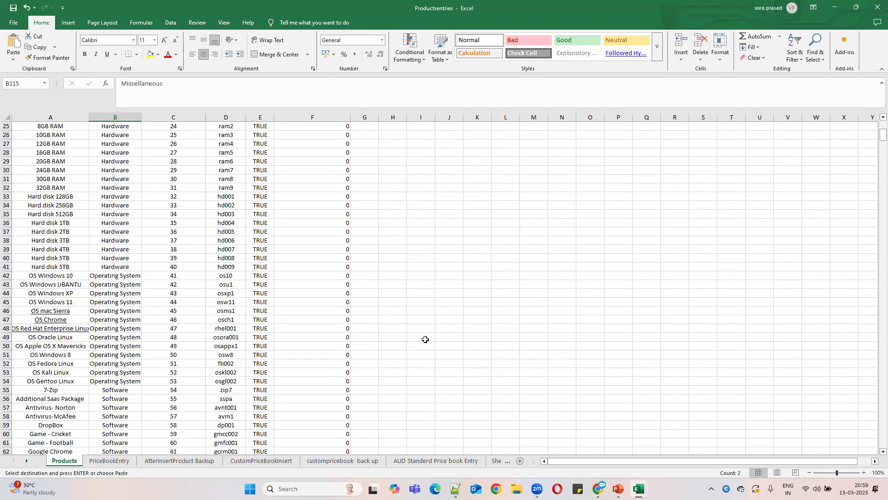
click(497, 242)
key(ctrl+v)
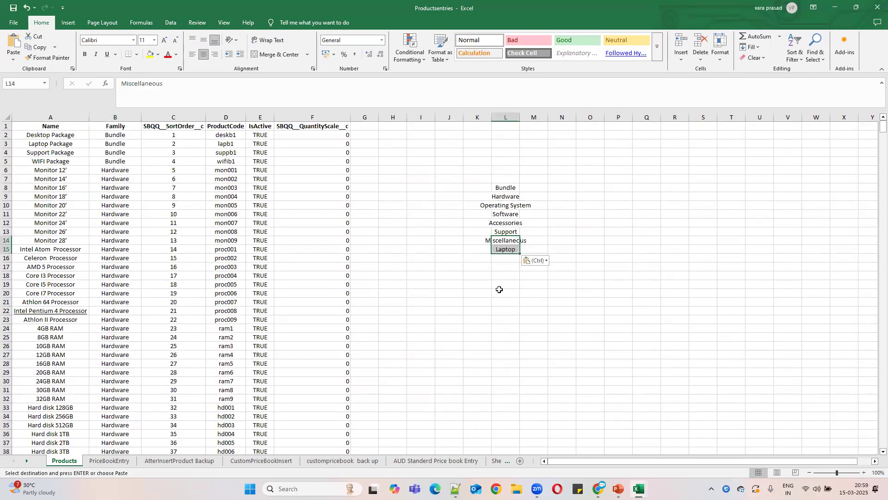
Step: Check the Family column down to the Miscellaneous rows for any family missing from the list in column L
scroll(176, 351, down, 4)
scroll(162, 370, down, 20)
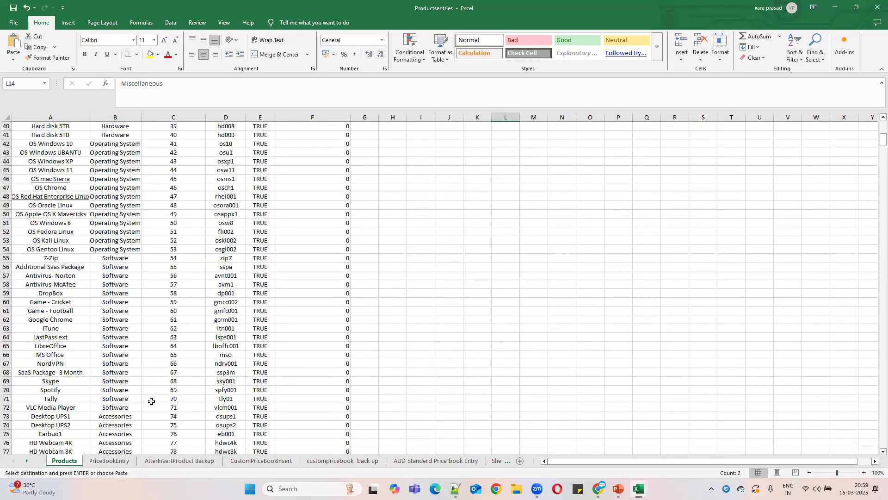
scroll(153, 405, down, 13)
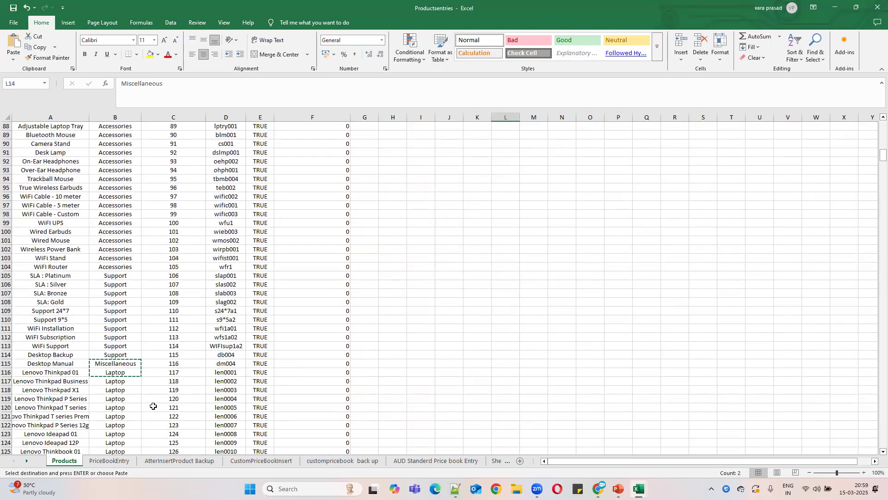
scroll(153, 405, down, 11)
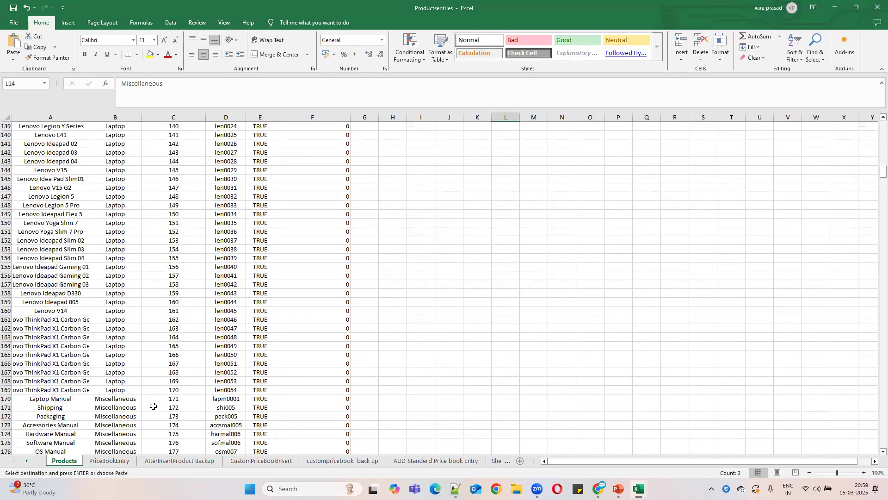
click(133, 363)
scroll(514, 380, up, 20)
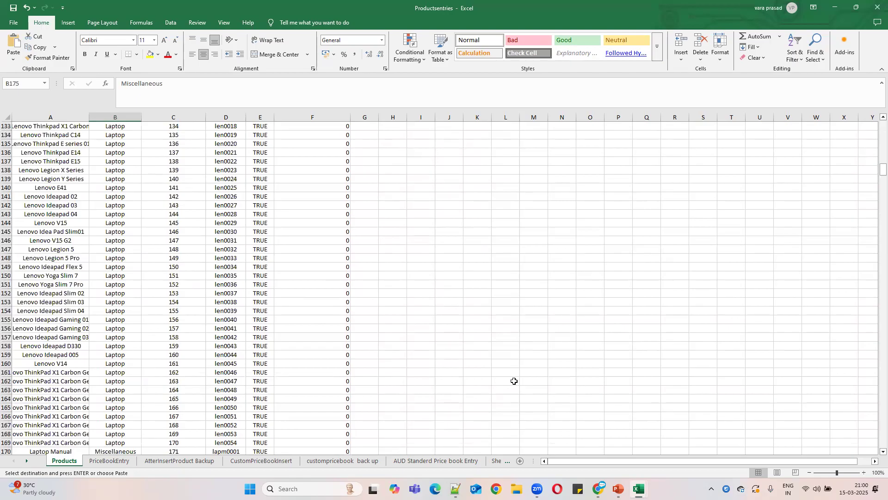
scroll(514, 381, up, 20)
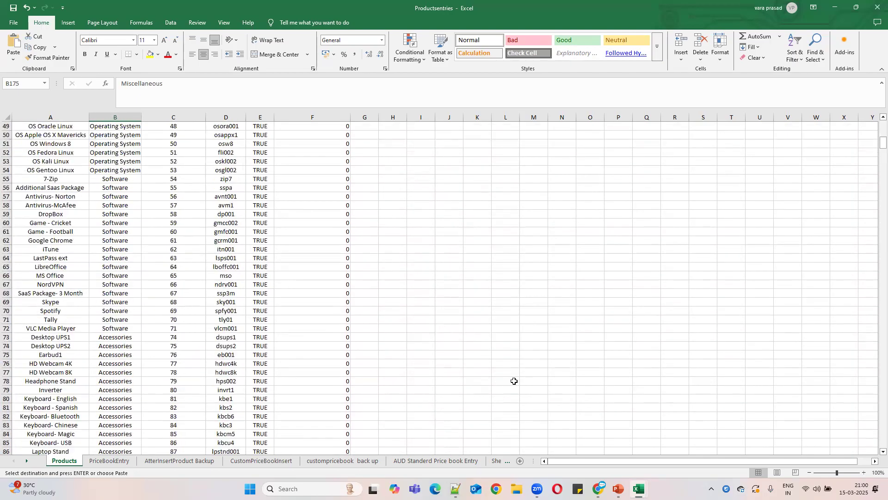
scroll(513, 380, up, 2)
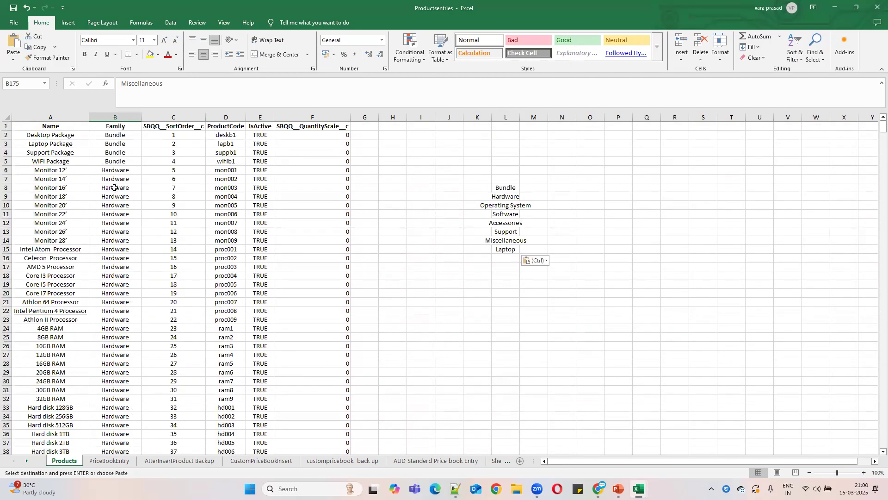
Step: Copy the product family list in L8:L15 and switch to the Salesforce Setup page in the browser
drag(507, 187, 511, 249)
key(ctrl+c)
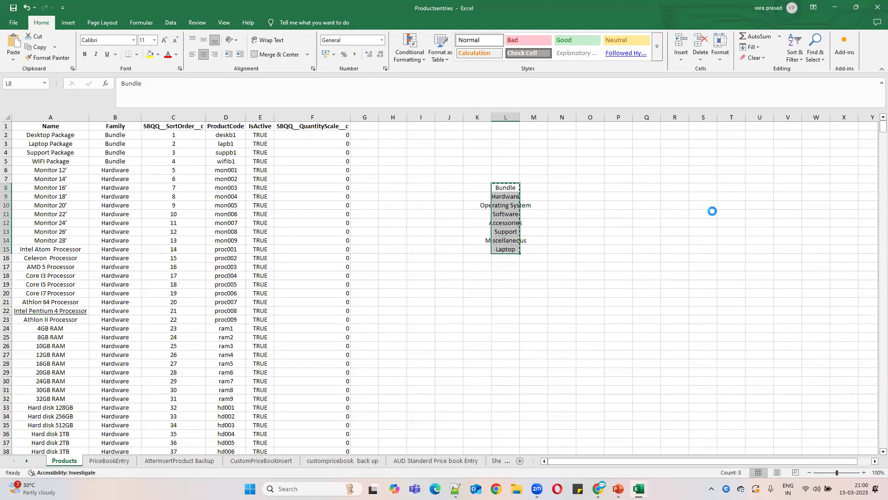
click(834, 10)
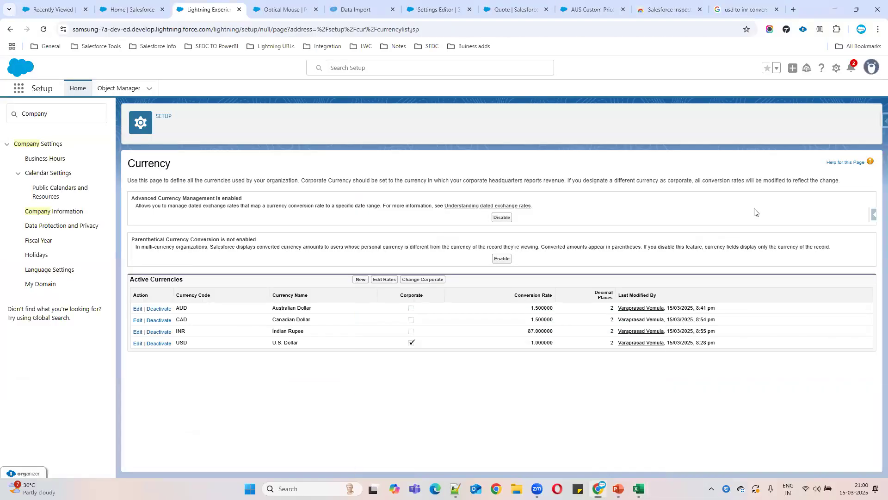
Step: Search the Object Manager for "produ" and open the Product object
click(121, 94)
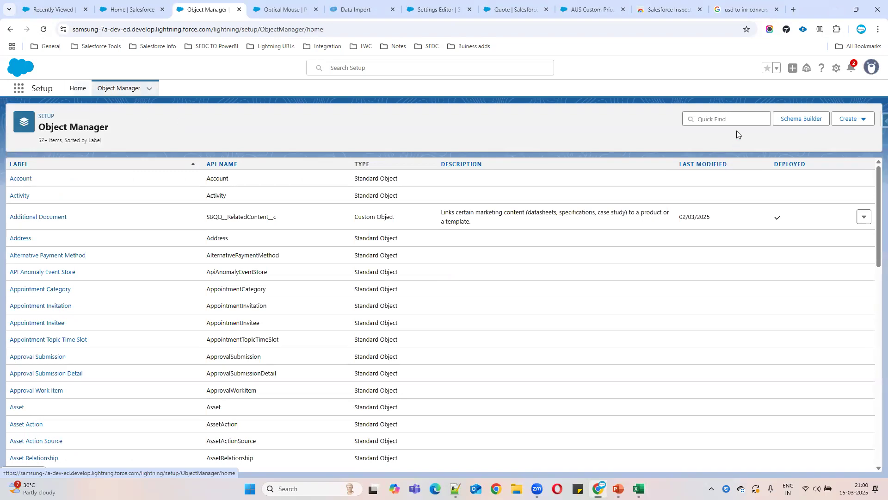
click(731, 122)
text(produ)
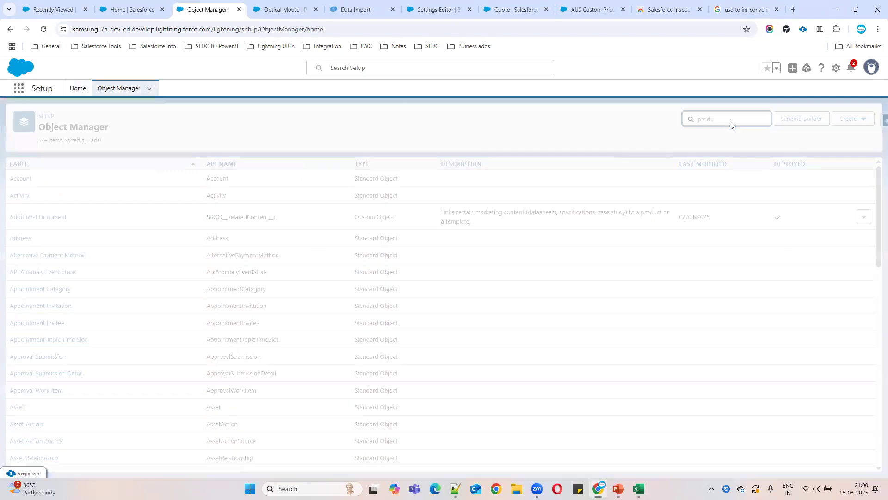
click(20, 297)
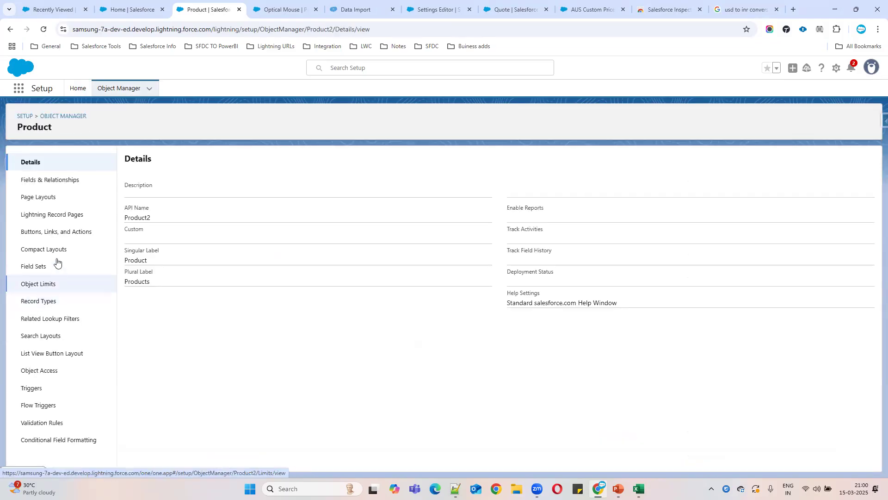
Step: Find the Product object's Product Family field by searching for "family" and open its picklist values
click(58, 186)
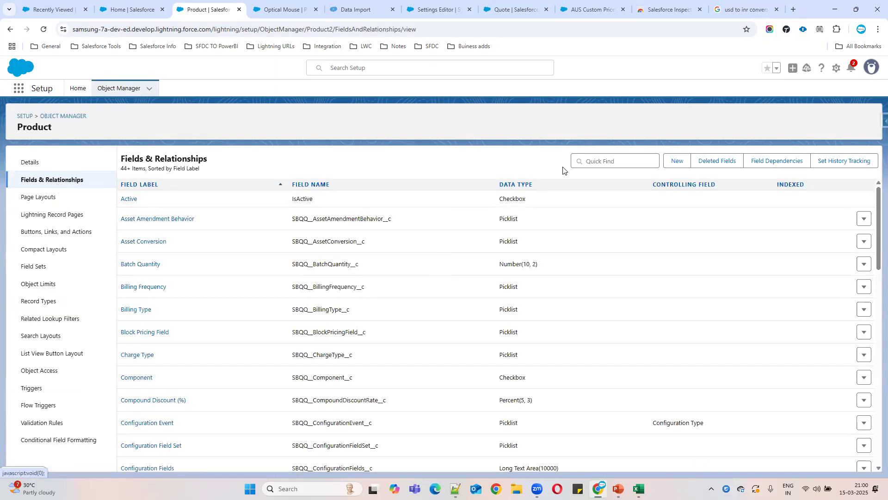
click(611, 157)
text(family)
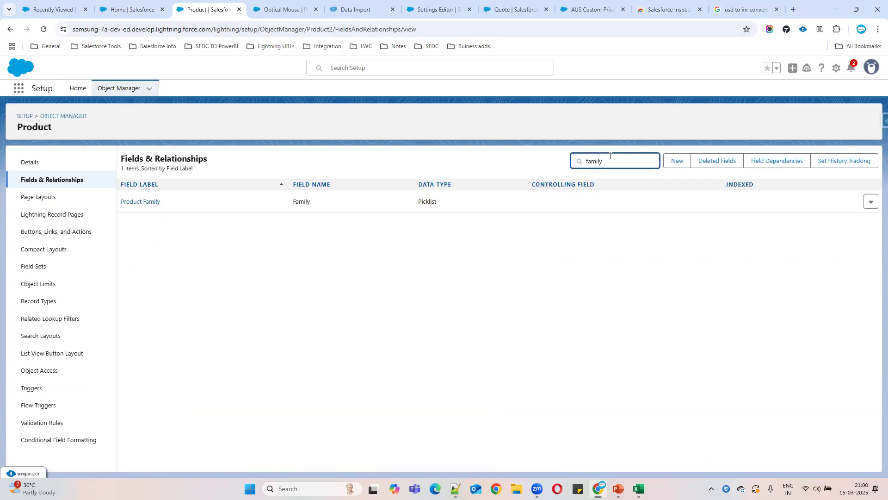
click(144, 202)
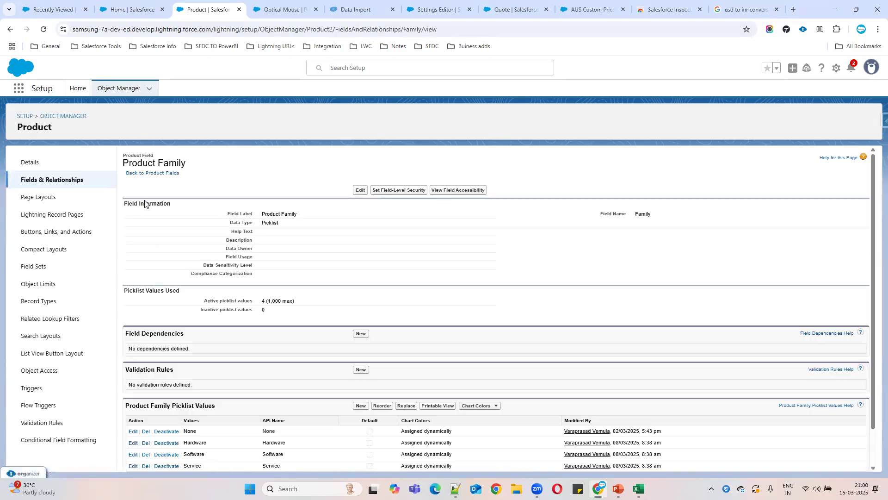
scroll(391, 328, down, 1)
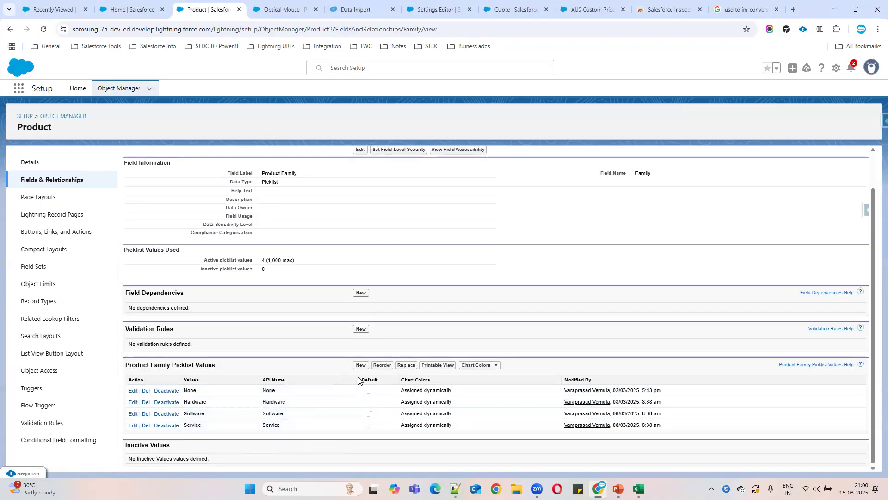
Step: Delete the Hardware value from the Product Family picklist, replacing it on existing records with None
click(146, 403)
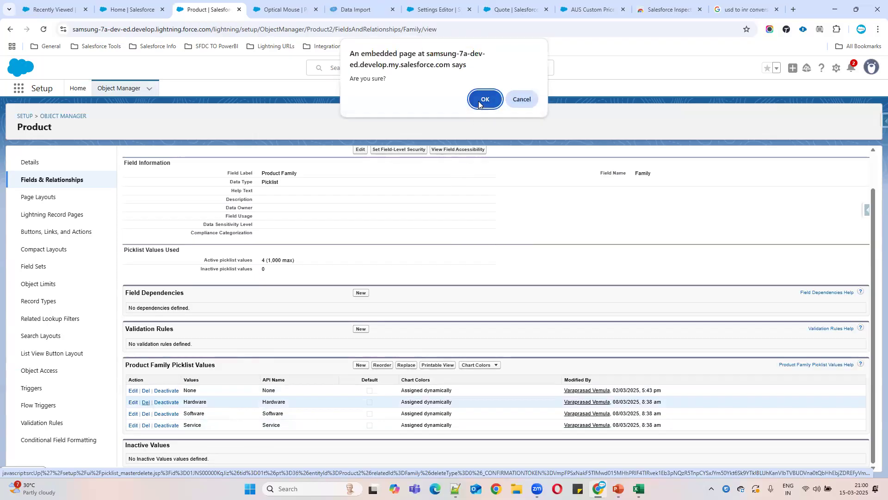
click(482, 100)
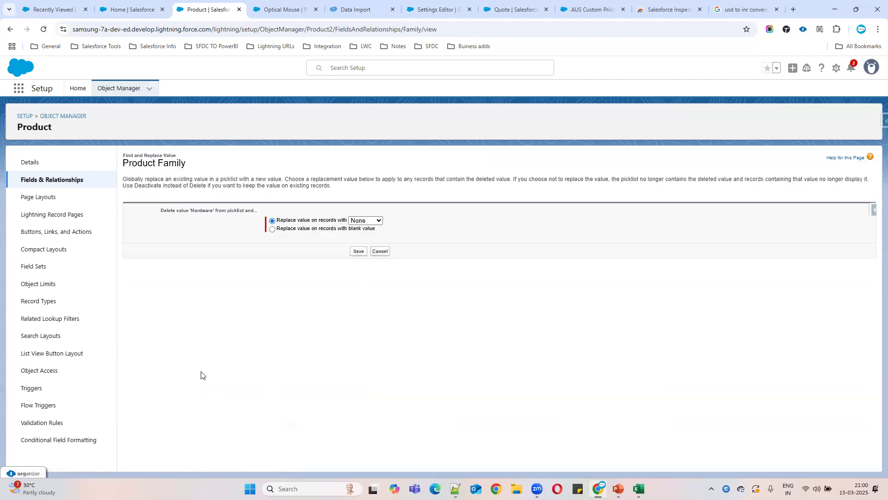
click(360, 250)
click(360, 252)
click(359, 254)
click(360, 251)
Step: Return to the Product object's field list, search for "family" and try to open the Product Family field
click(95, 187)
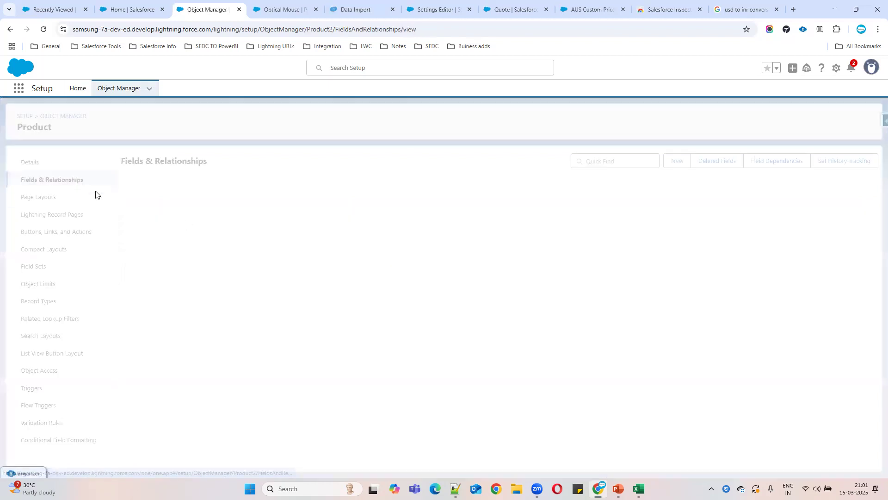
scroll(314, 283, down, 3)
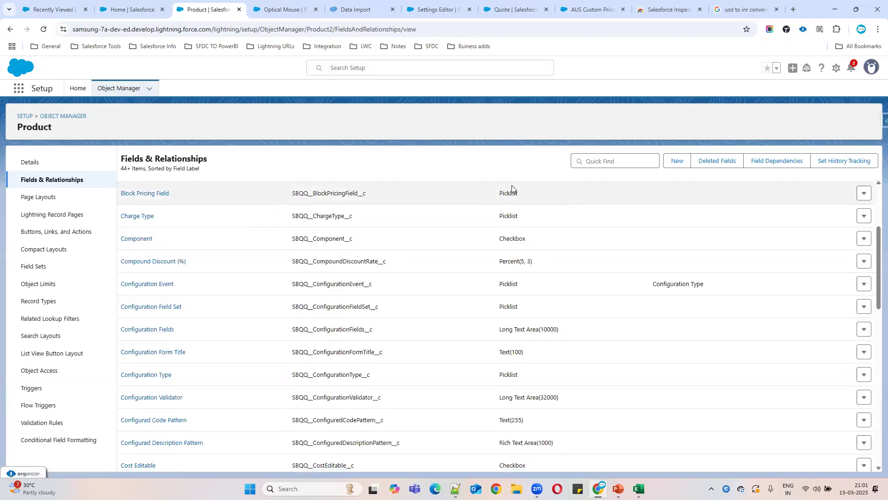
click(610, 165)
text(family)
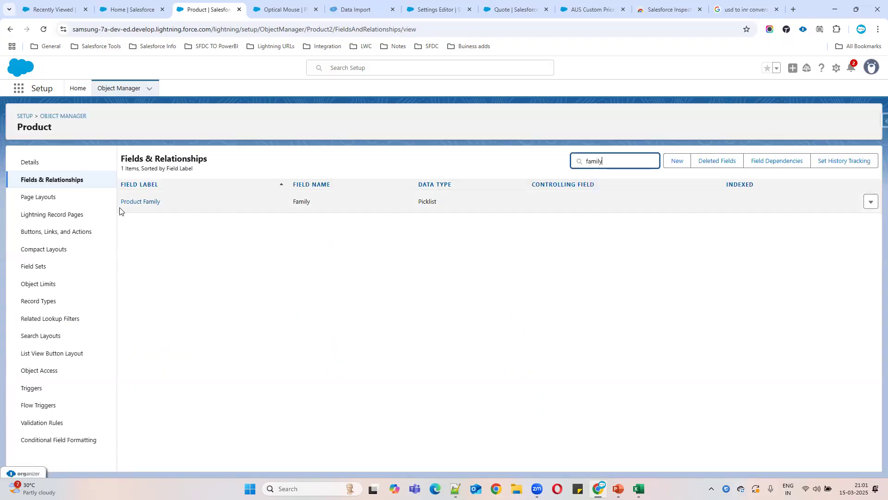
click(135, 201)
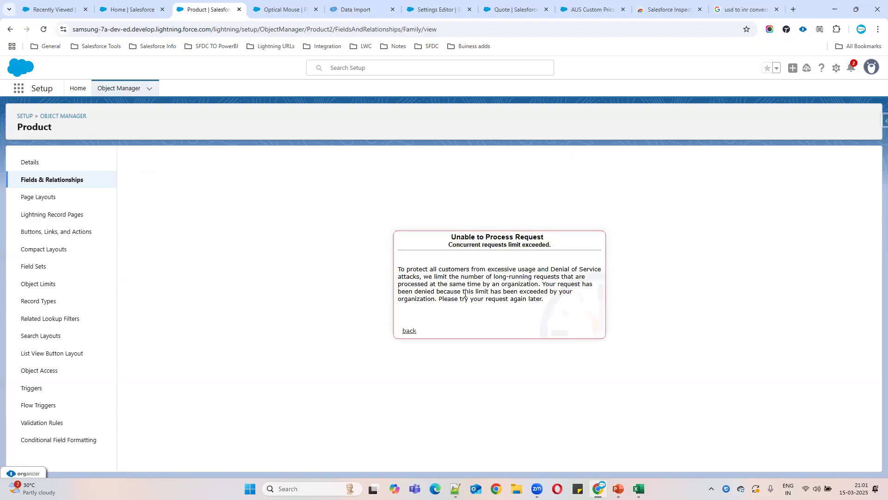
Step: Go back from the error page, retry opening the Product Family field and highlight the message's request-denied text
click(410, 330)
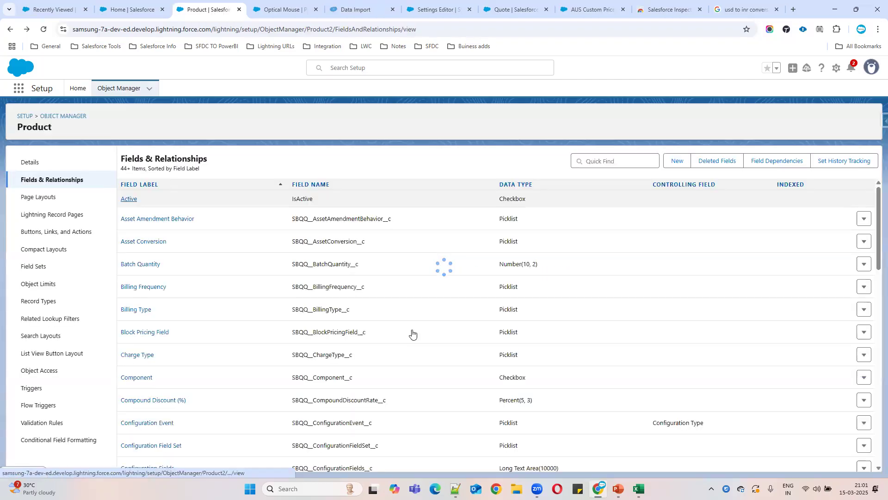
click(619, 158)
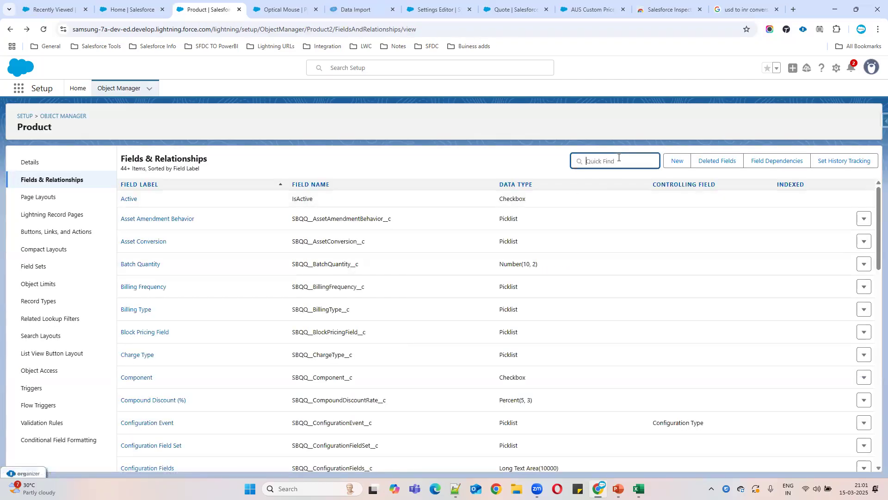
text(family)
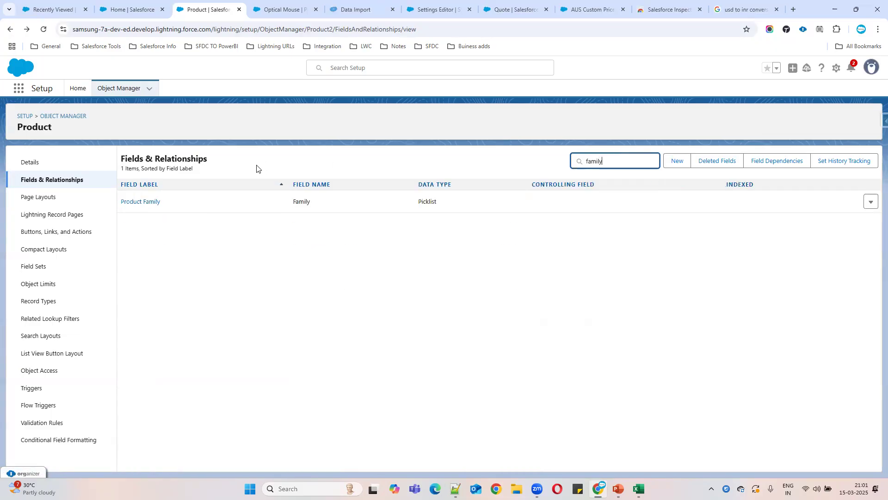
click(145, 202)
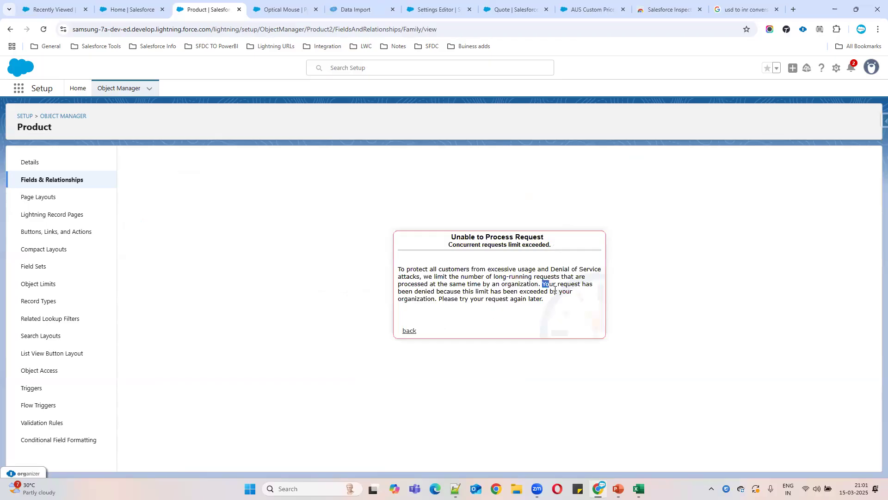
drag(554, 288, 570, 302)
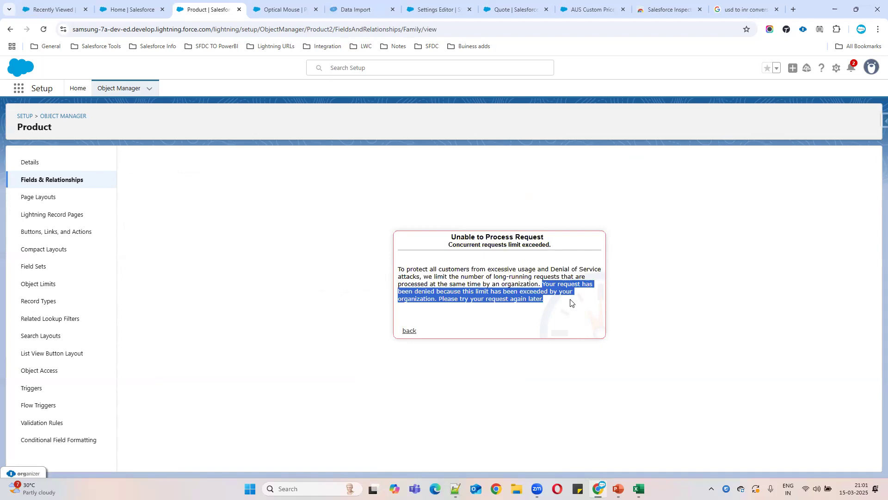
Step: Return to the Product fields, search for "fami", try Product Family again and highlight the full error explanation
click(411, 330)
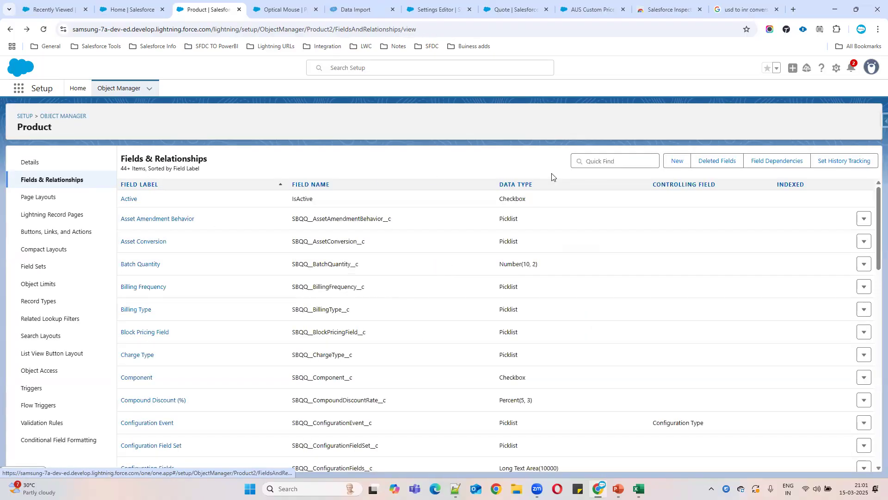
click(626, 157)
text(fami)
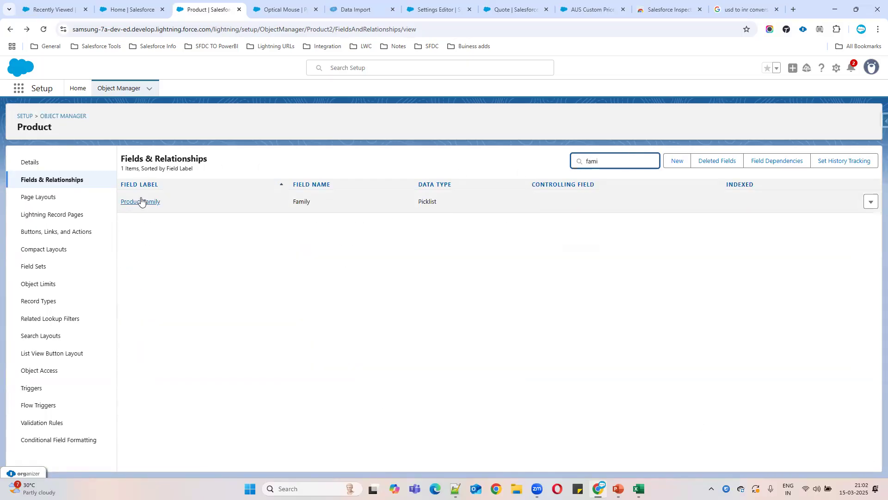
click(140, 200)
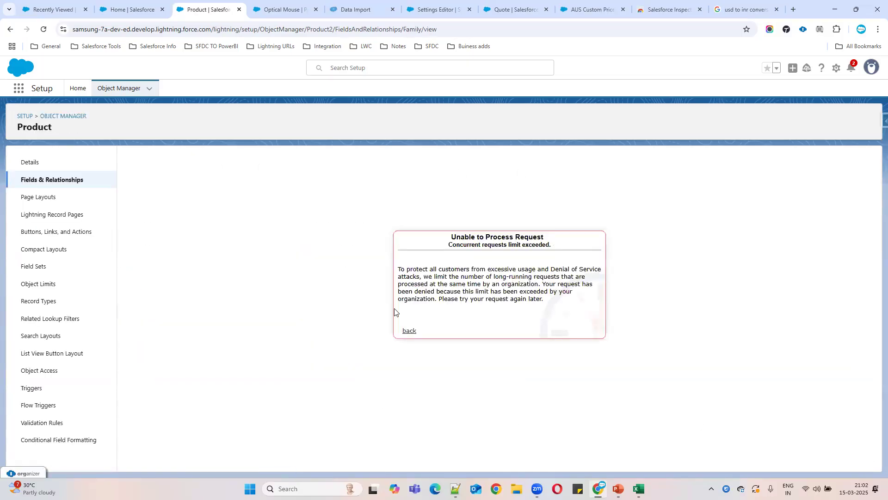
drag(400, 268, 570, 303)
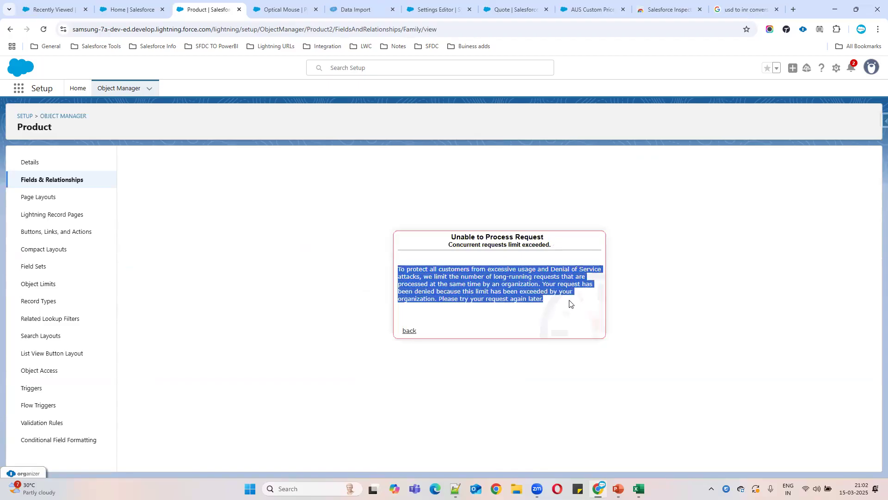
Step: Switch to the Book1 workbook in Excel
click(638, 488)
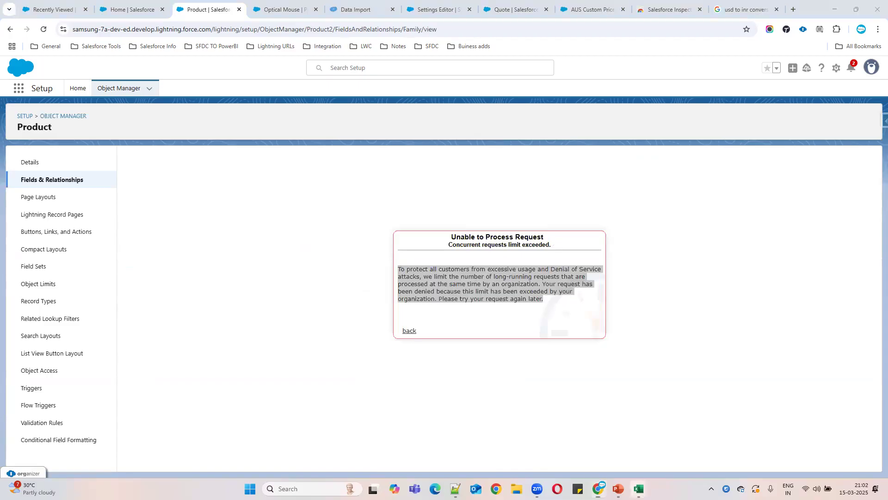
click(676, 442)
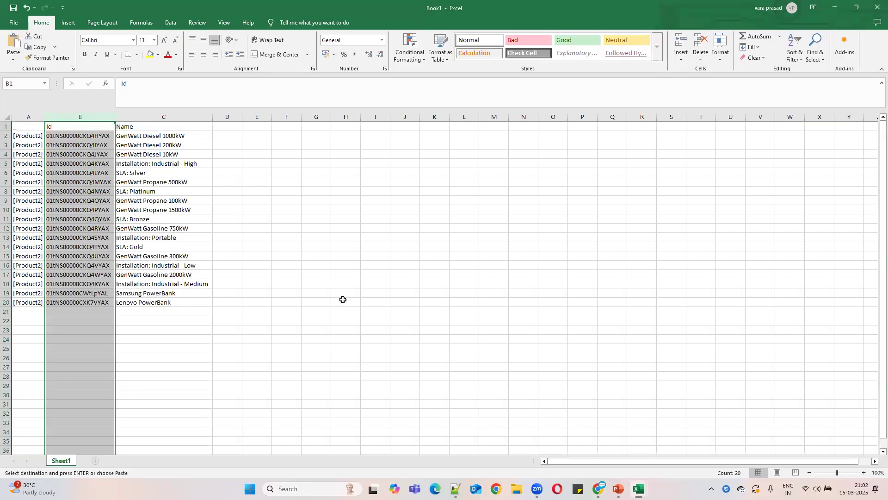
Step: Copy the product family names in L8:L15 of the Productsentries workbook and paste them below the price book notes in Notepad++
mouse_move(638, 489)
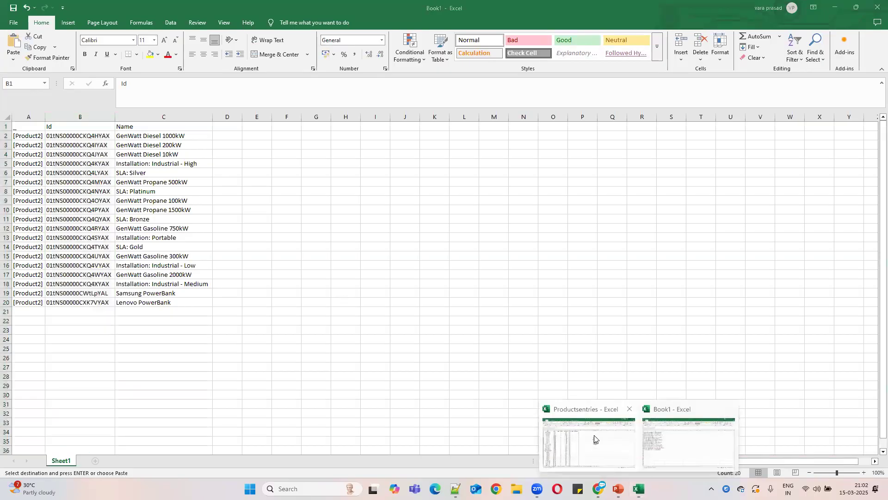
click(594, 434)
drag(511, 188, 516, 249)
key(ctrl+c)
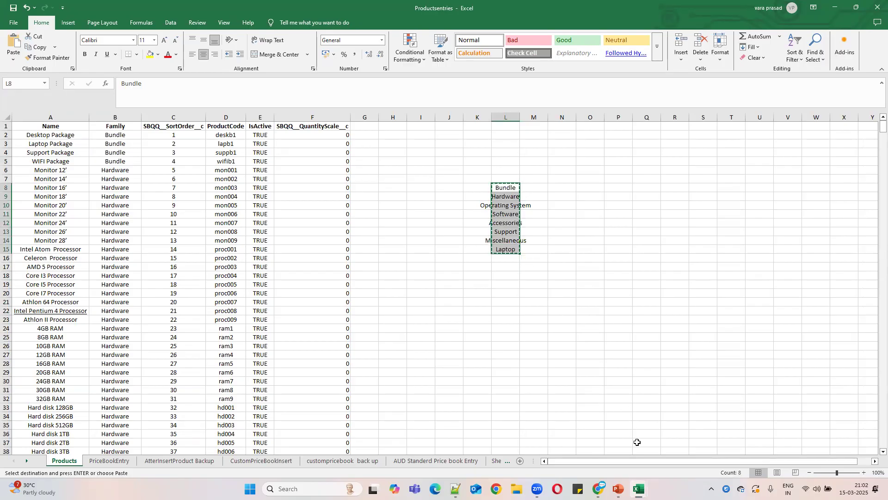
click(455, 488)
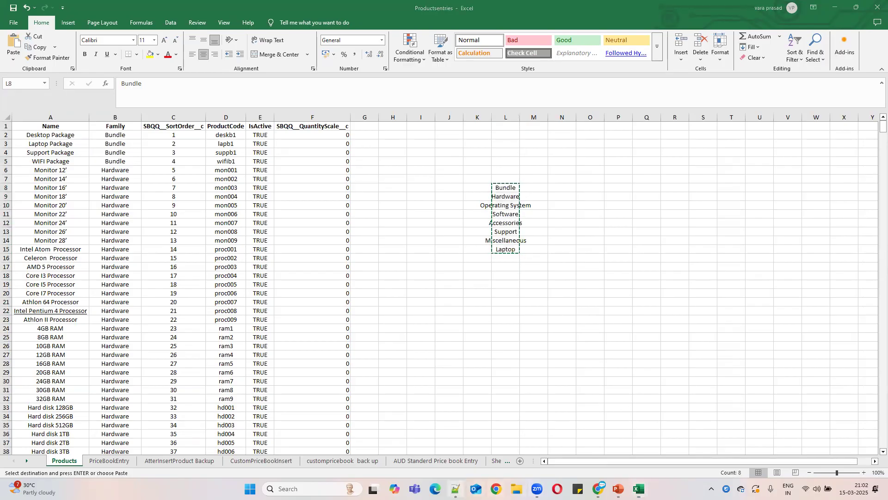
key(Down)
key(Down)
key(Return)
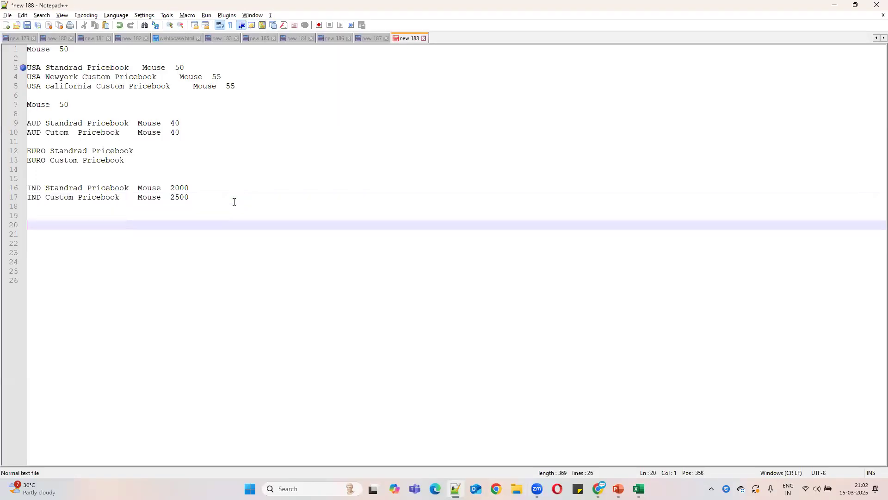
key(ctrl+v)
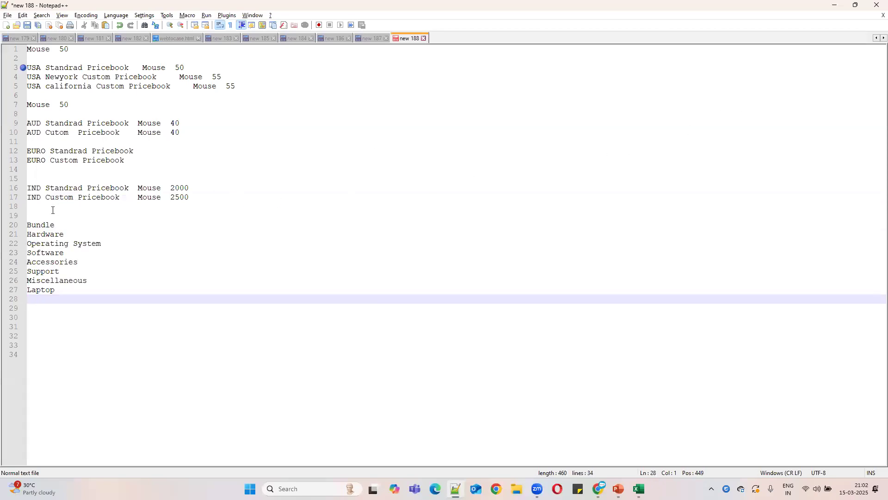
Step: Add the heading "Family Product" with blank lines above the pasted family names, and put the notes window away
click(59, 209)
key(Return)
key(Return)
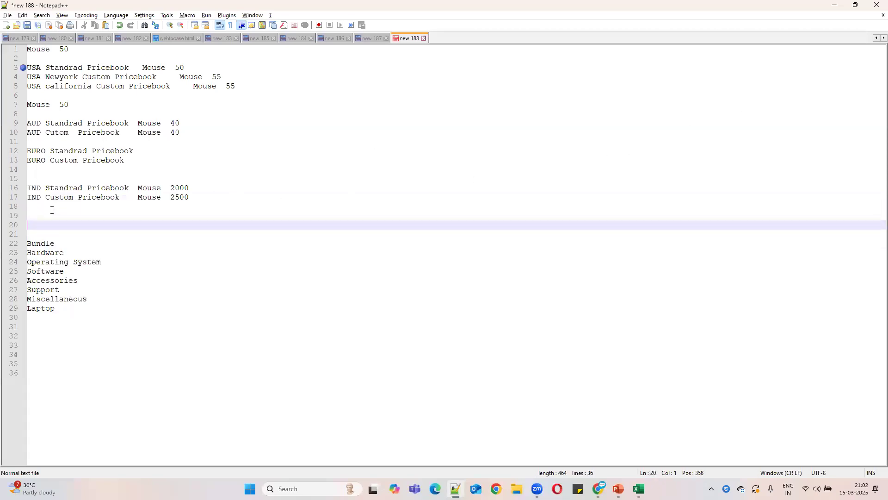
text(Family )
text(Product)
click(835, 5)
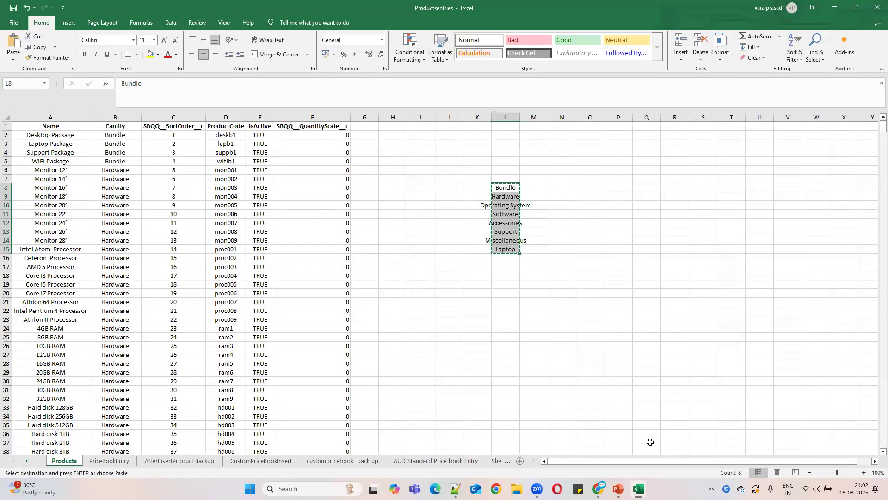
Step: Switch back to Salesforce in Chrome, leave the error page, and find and open the Product object's Product Family field
click(334, 170)
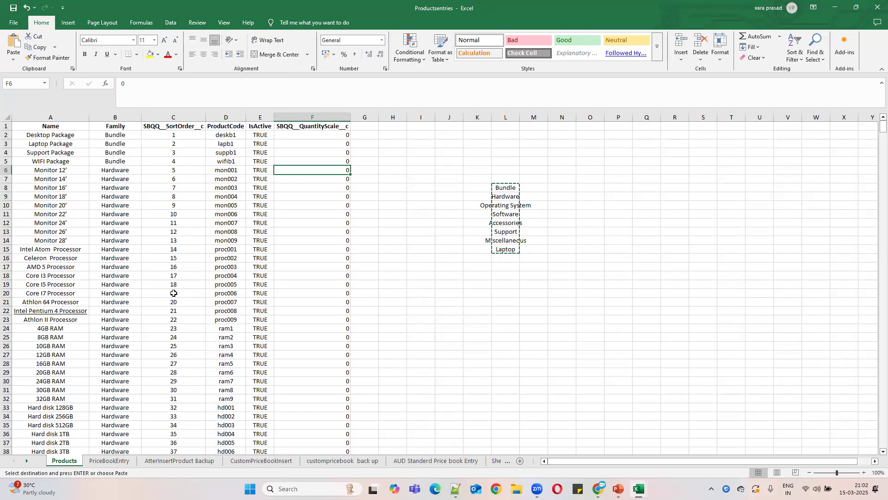
scroll(185, 301, down, 4)
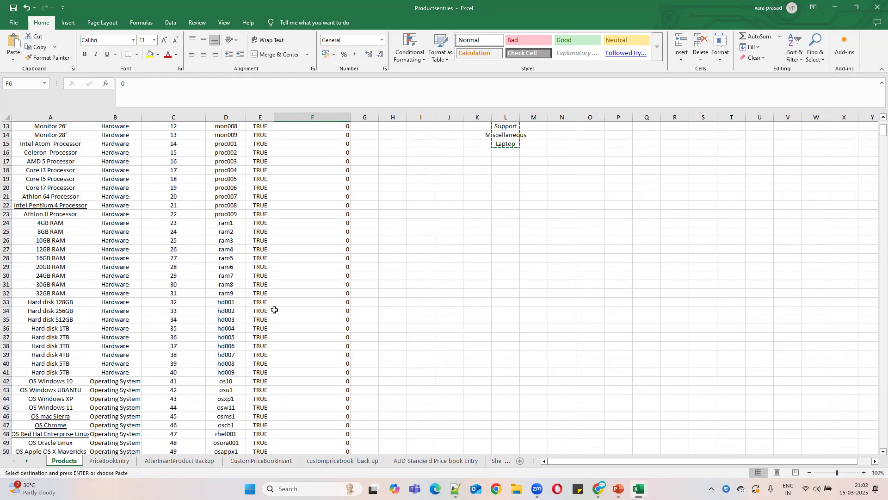
drag(816, 9, 666, 157)
click(743, 68)
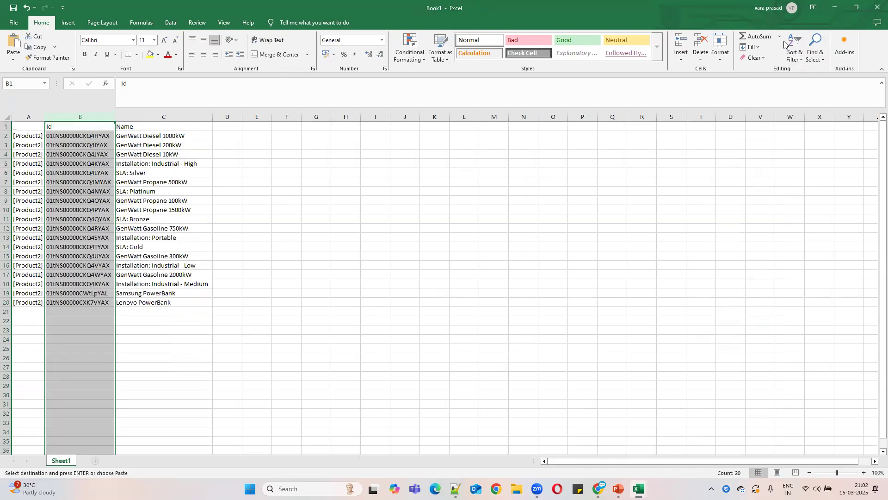
click(834, 7)
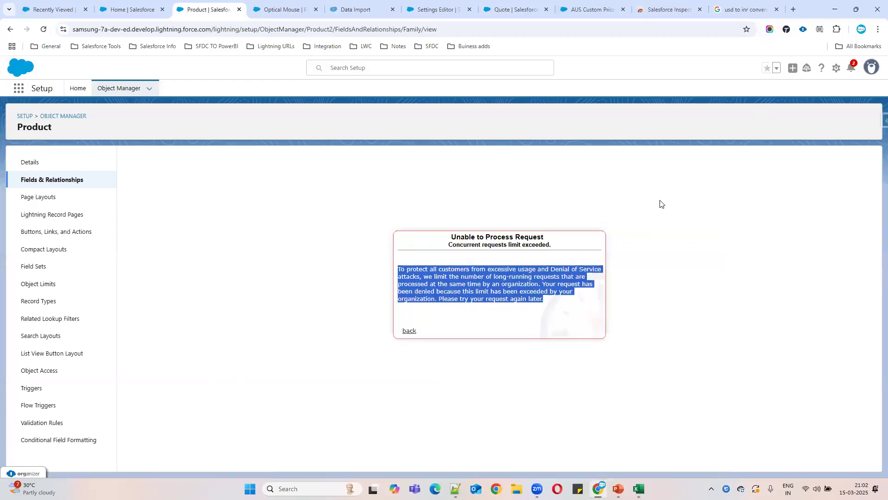
click(409, 330)
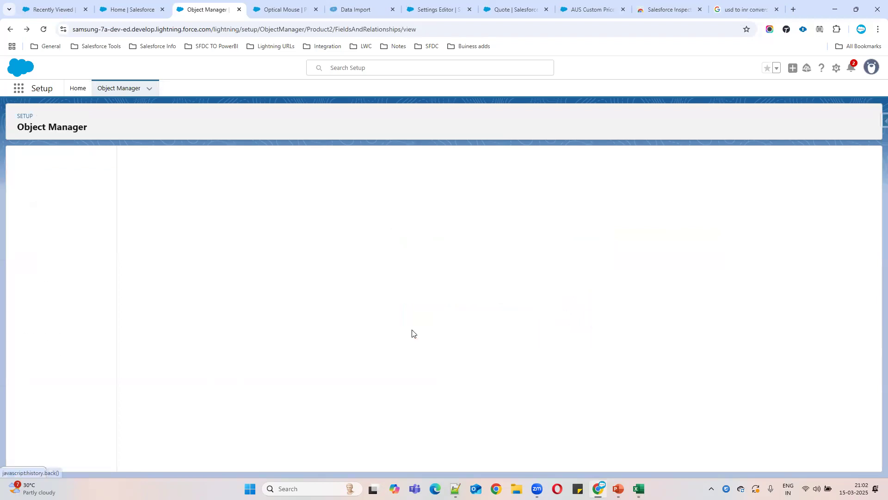
click(628, 159)
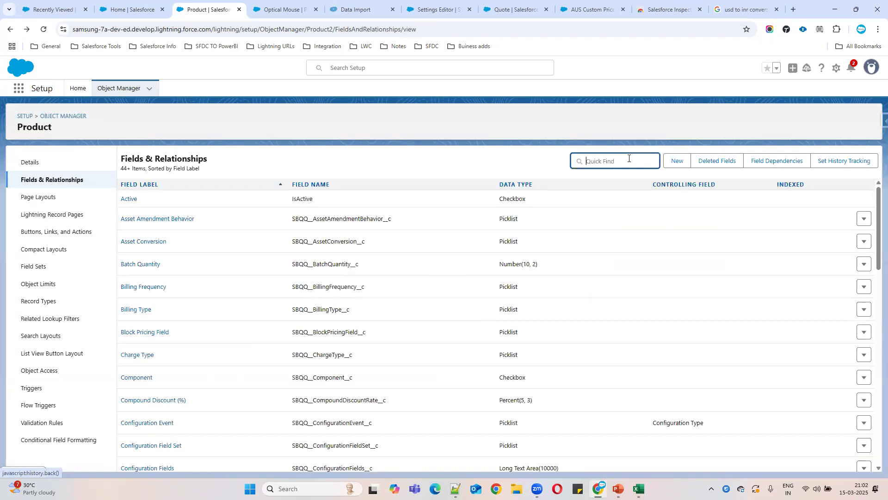
text(fami)
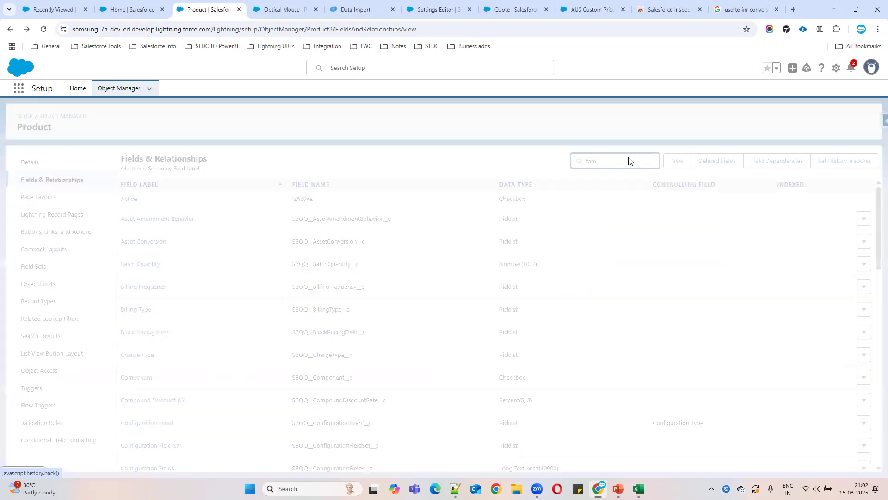
click(131, 201)
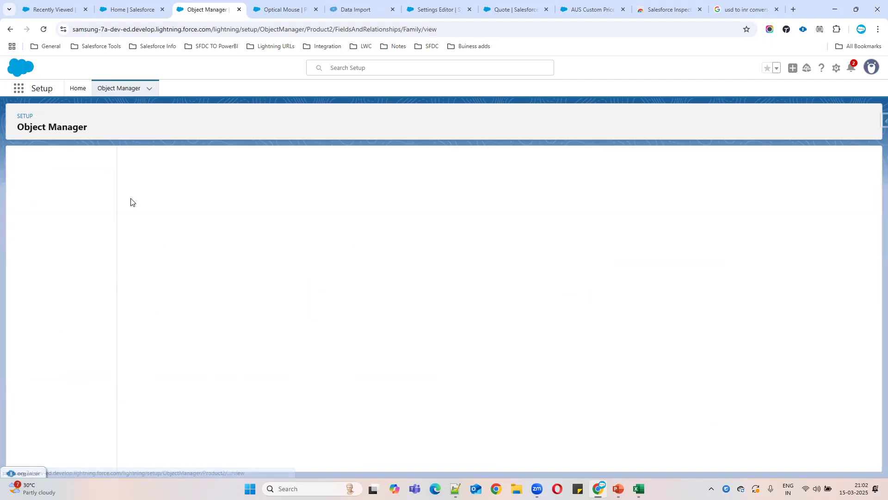
Step: Try to delete the Software value from the Product Family picklist
scroll(273, 315, down, 1)
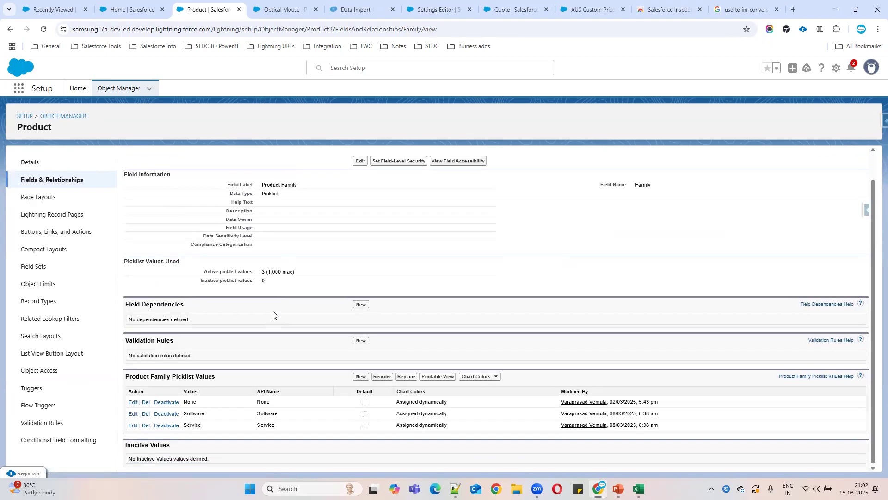
click(145, 415)
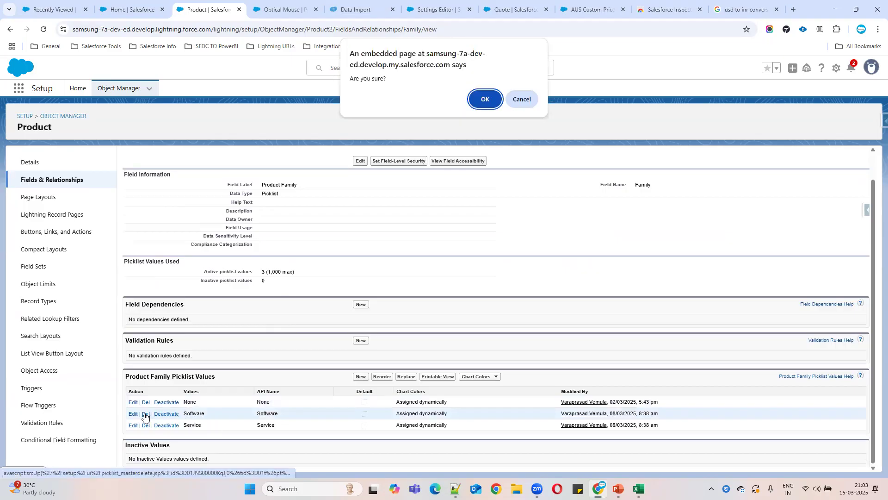
click(485, 102)
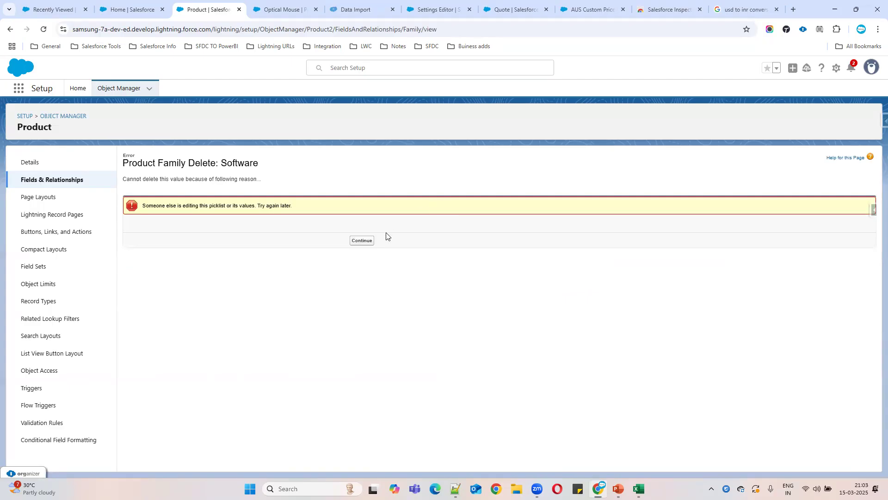
click(370, 242)
scroll(311, 321, down, 1)
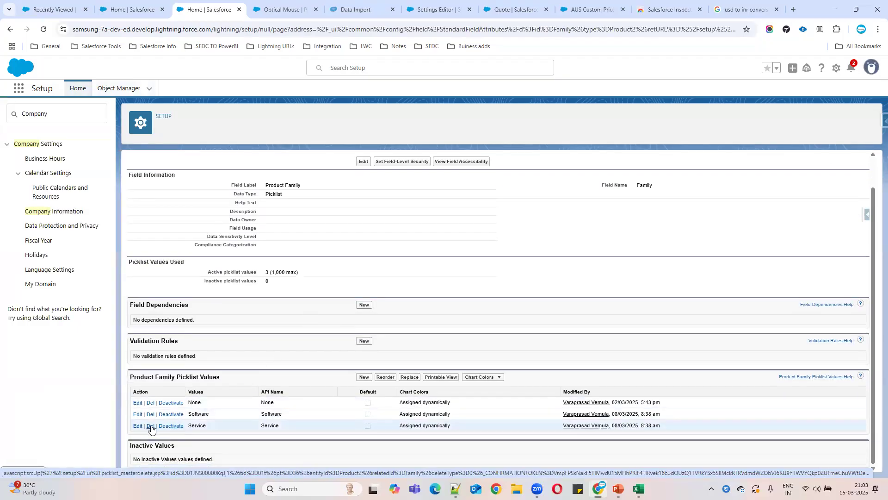
Step: Try to delete the Service value from the Product Family picklist
click(150, 426)
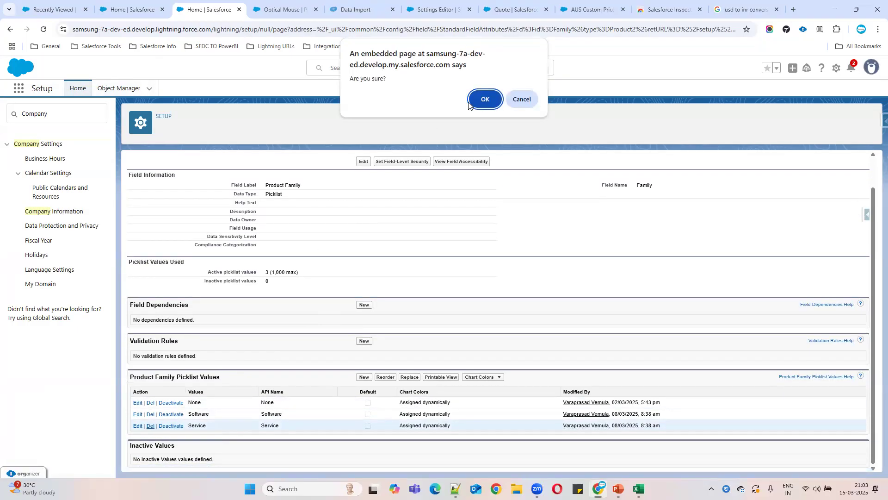
click(483, 100)
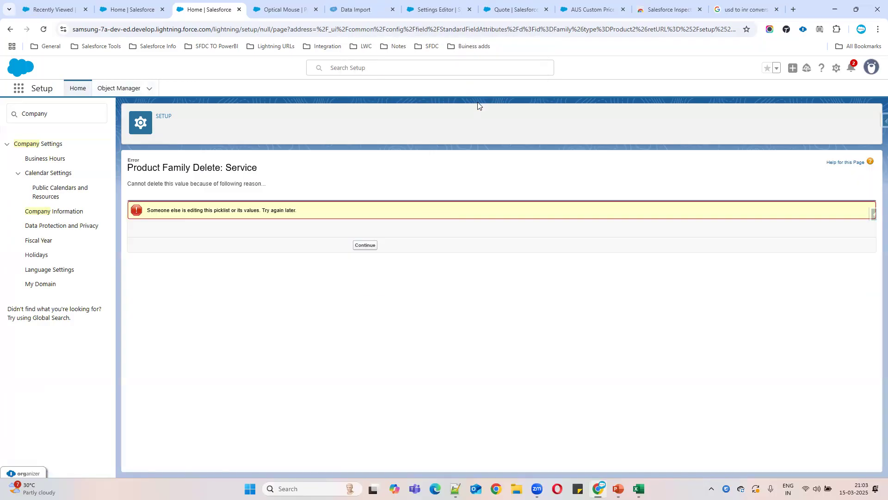
click(363, 245)
scroll(380, 317, down, 1)
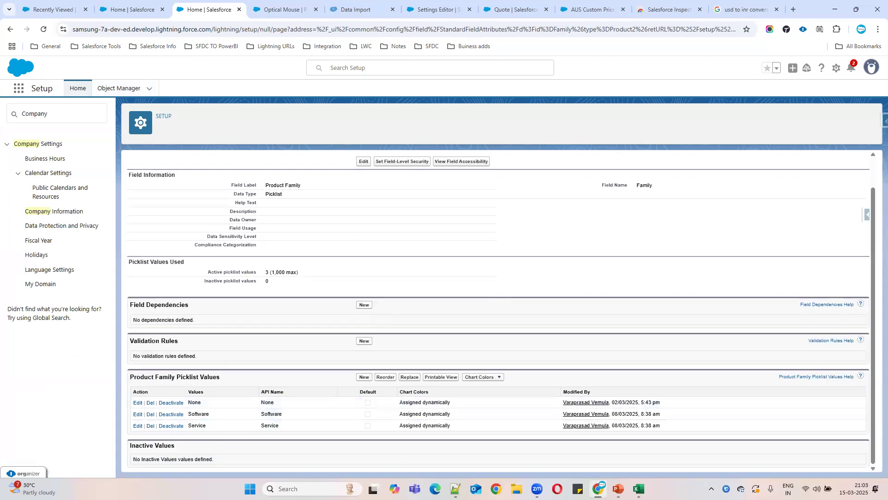
Step: Copy "Software" from the Productsentries workbook's family list and search the Salesforce Product Family field page for it
mouse_move(639, 489)
click(588, 439)
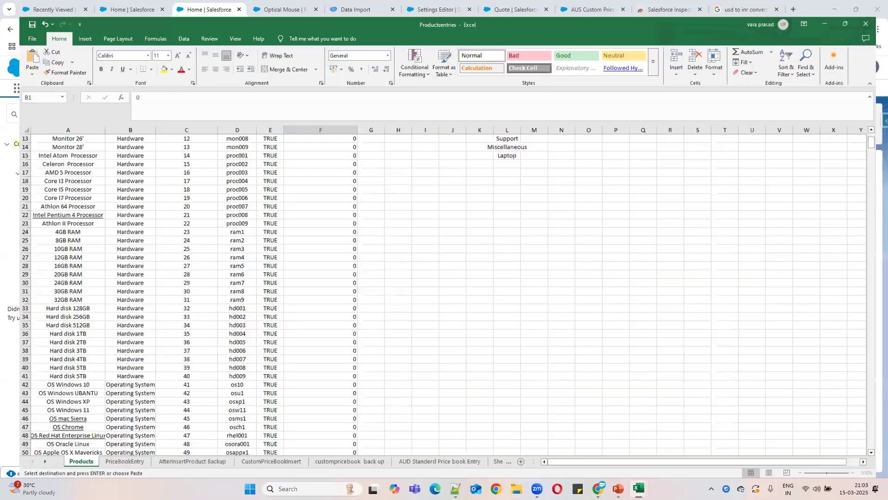
scroll(531, 261, up, 4)
click(512, 215)
key(ctrl+c)
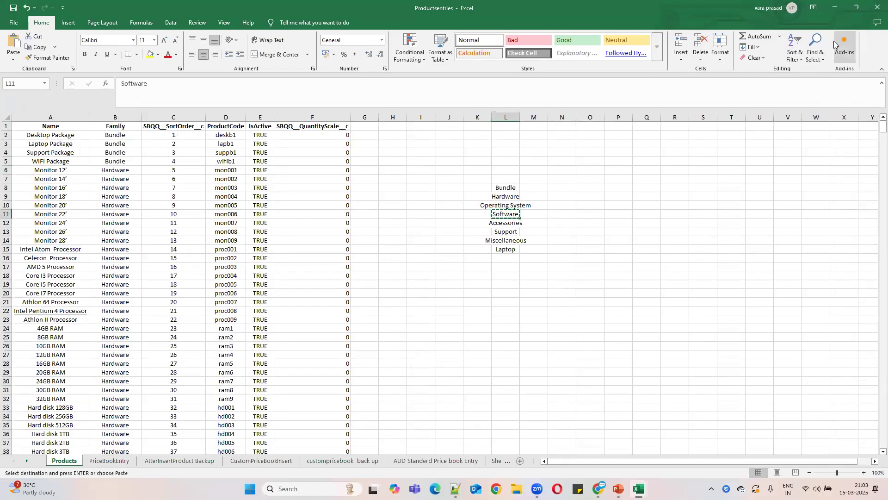
key(alt+Tab)
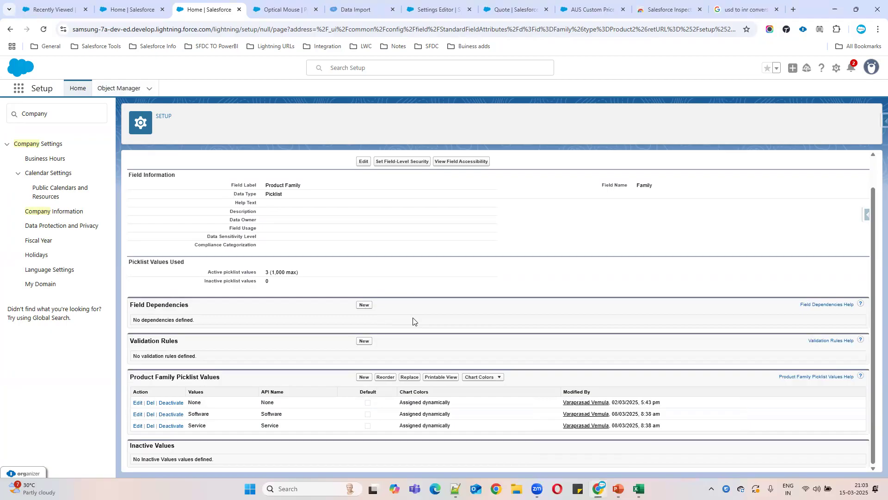
key(ctrl+f)
key(ctrl+v)
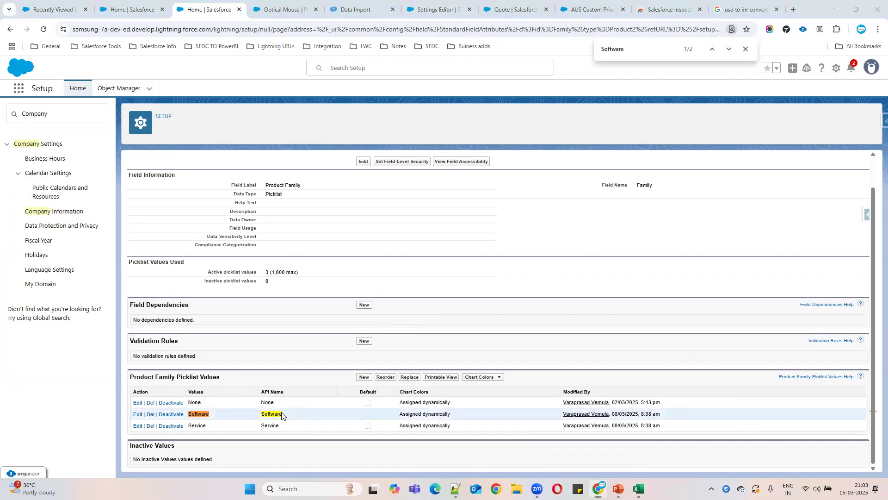
Step: Copy the family names from Bundle to Laptop in the Productsentries workbook and paste them as new Product Family picklist values in Salesforce
key(alt+Tab)
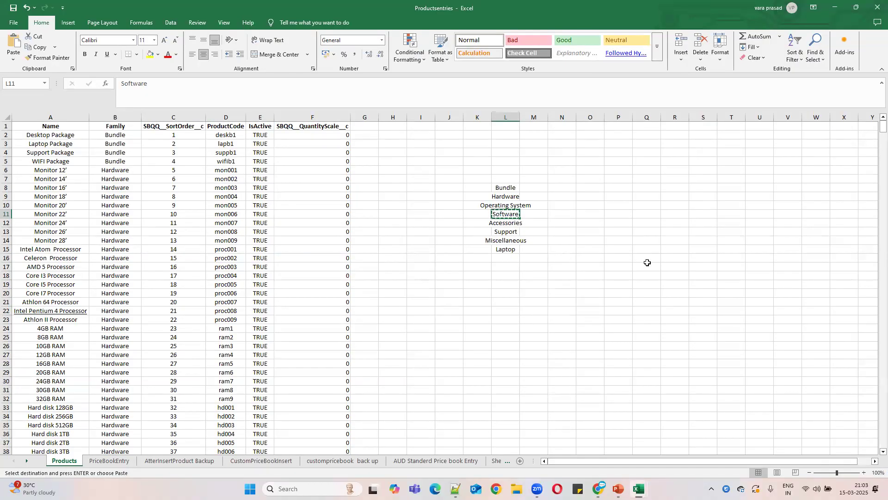
click(628, 256)
drag(505, 187, 512, 245)
key(ctrl+c)
key(alt+Tab)
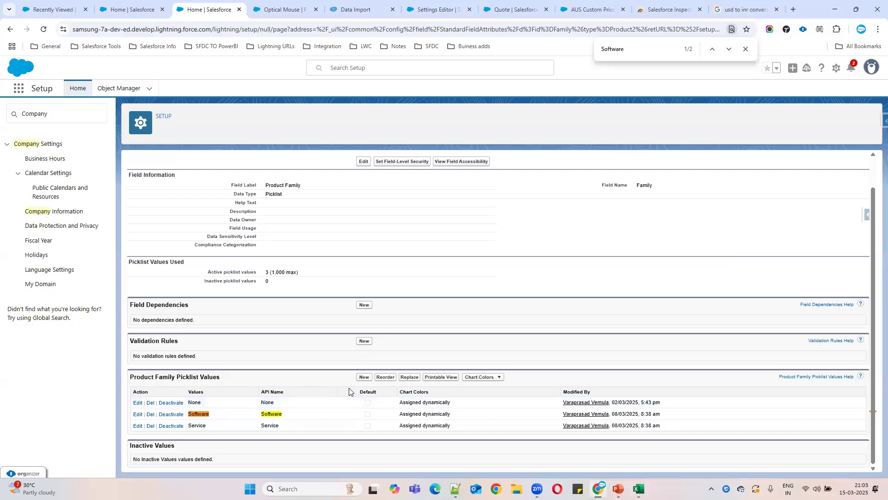
click(364, 378)
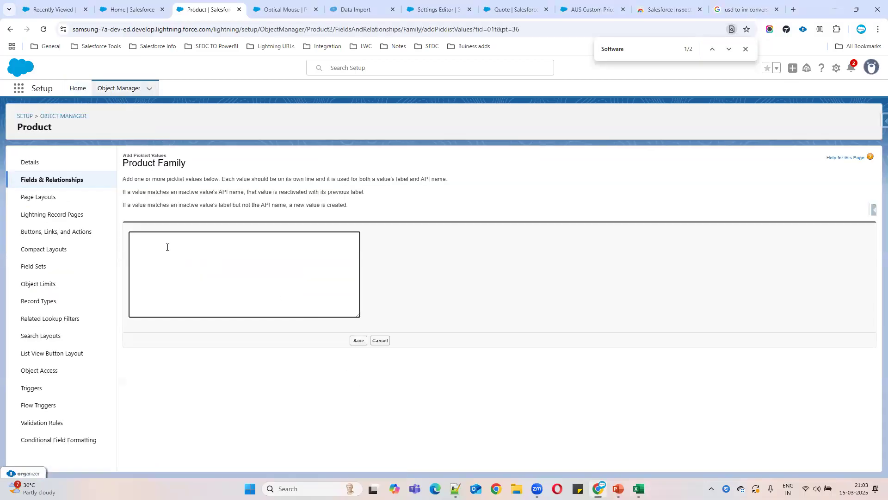
click(167, 247)
key(ctrl+v)
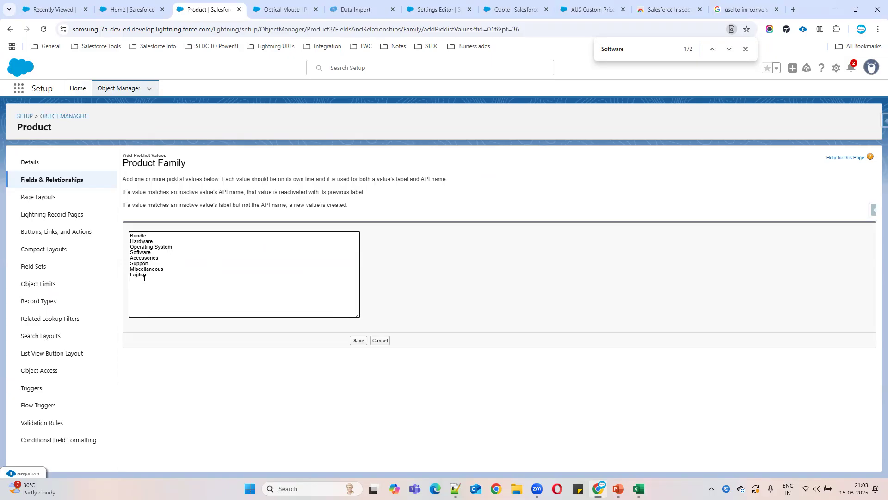
Step: Remove the duplicate Software line from the new Product Family values and save the remaining ones to the picklist
click(359, 340)
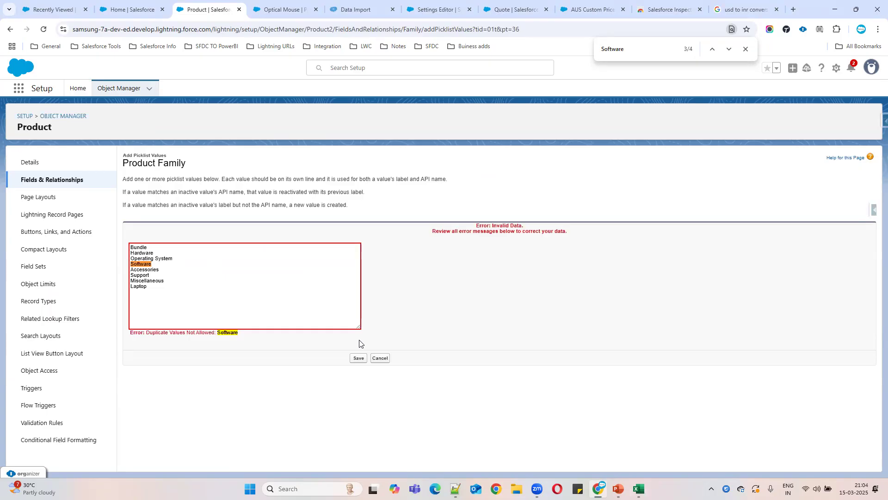
triple_click(149, 264)
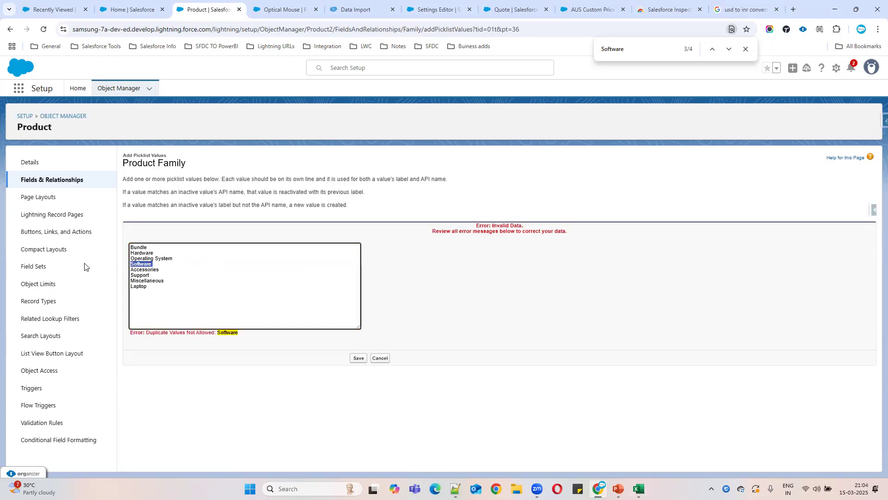
key(BackSpace)
key(BackSpace)
key(Return)
click(355, 360)
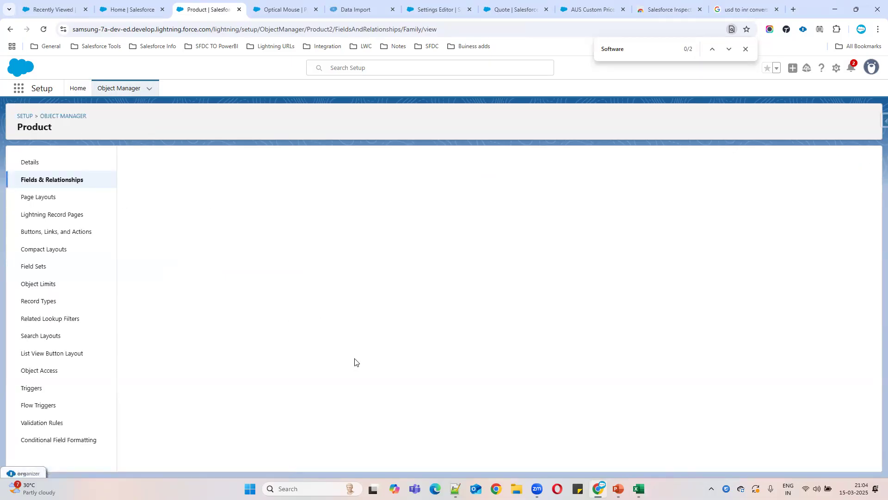
scroll(361, 362, down, 3)
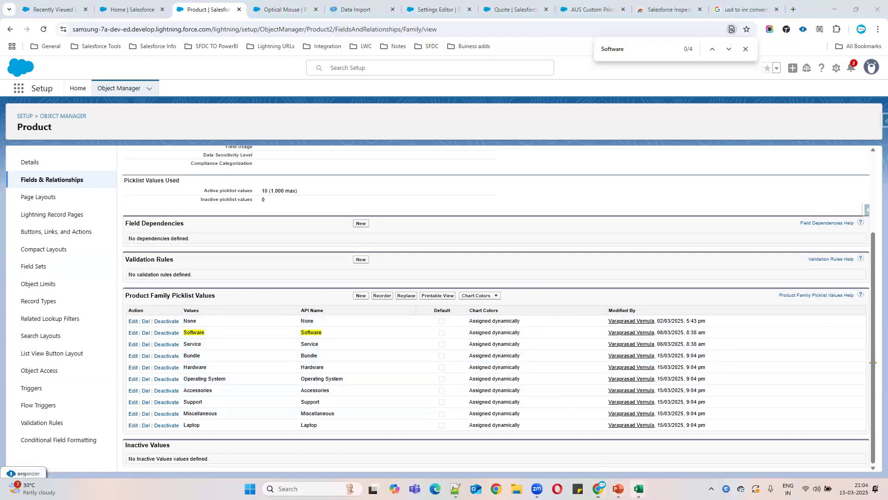
mouse_move(638, 489)
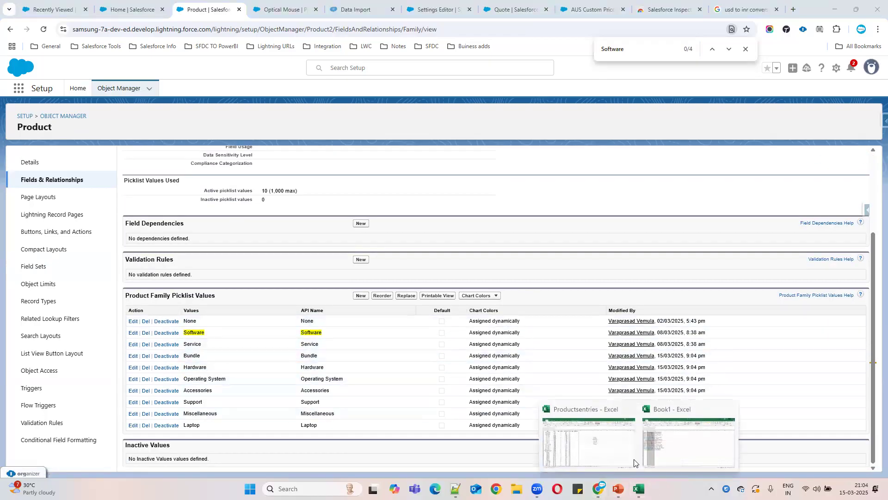
Step: Review the product rows and columns on the Products sheet of the Productsentries workbook, glancing at the PriceBookEntry sheet
click(596, 441)
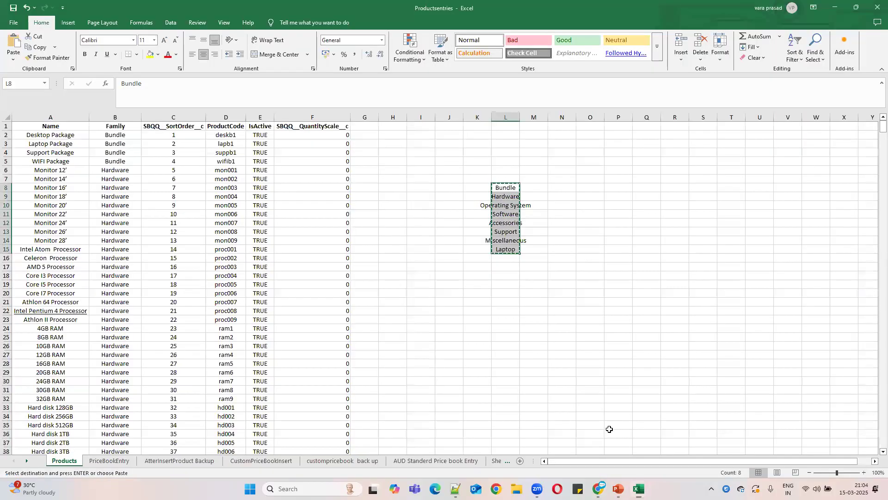
drag(46, 126, 317, 480)
scroll(179, 320, up, 8)
scroll(212, 340, up, 9)
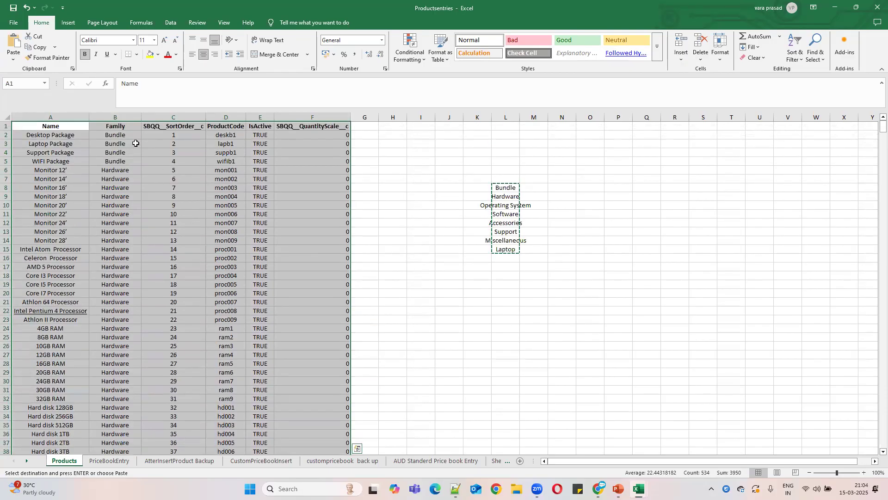
click(109, 460)
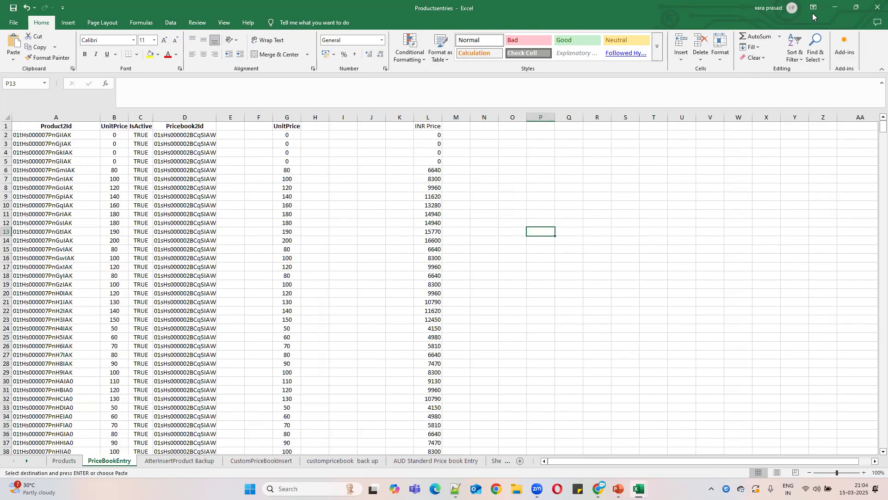
click(64, 460)
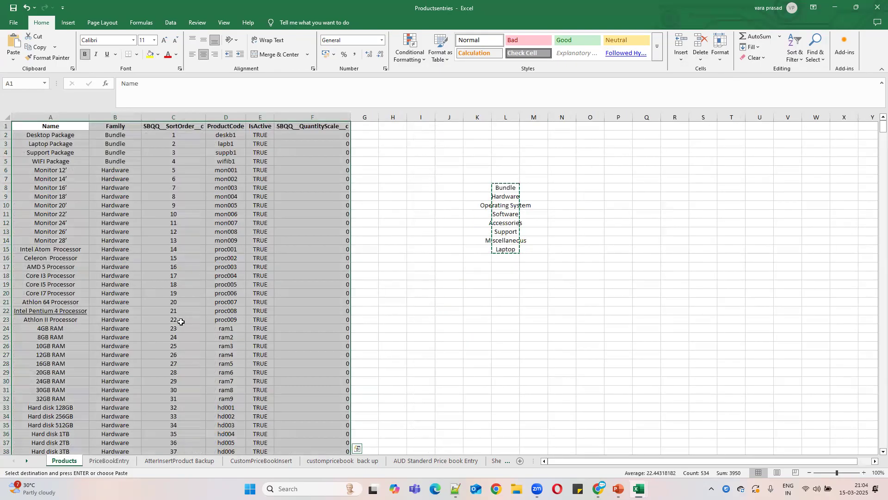
scroll(199, 330, down, 8)
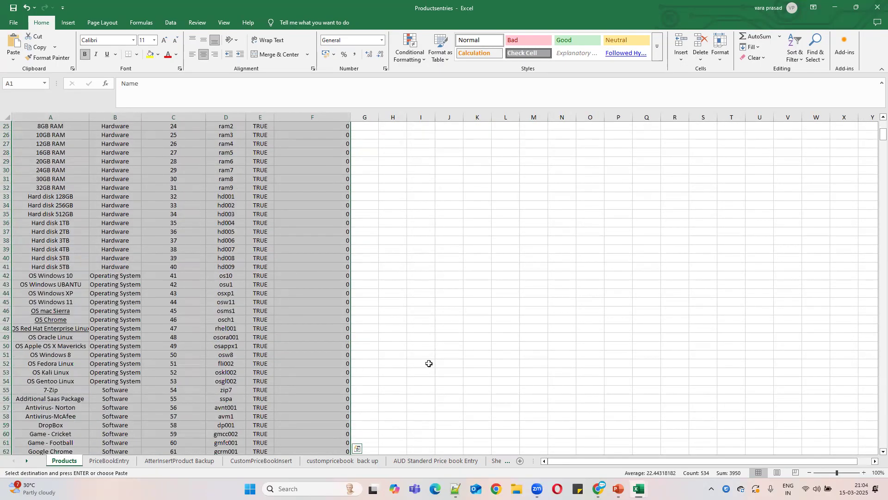
scroll(161, 365, down, 7)
scroll(160, 365, up, 9)
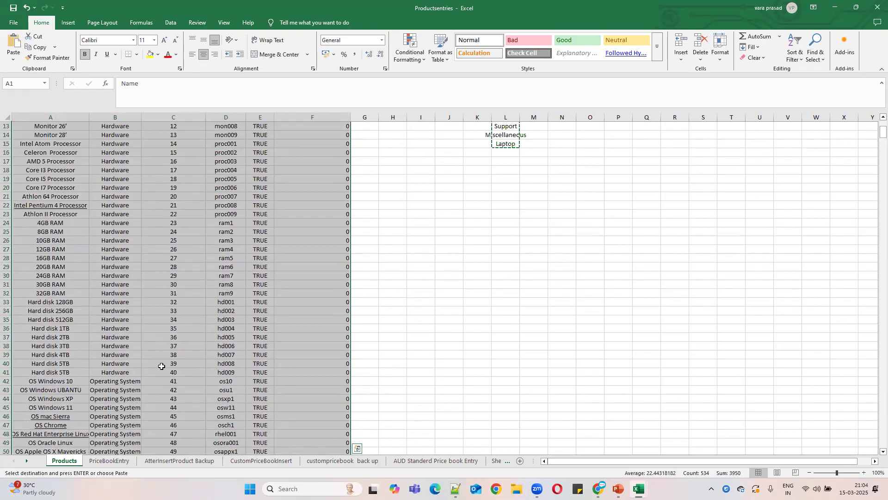
scroll(162, 366, up, 7)
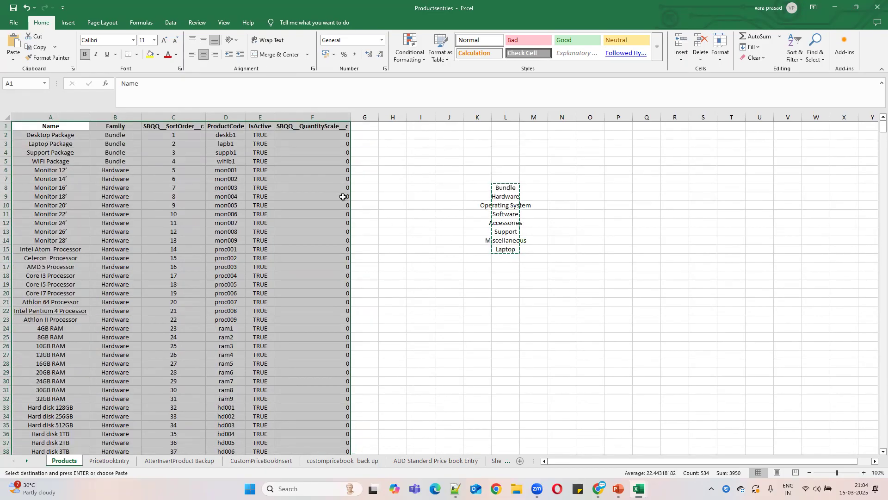
Step: Copy the whole product table on the Products sheet, from the header row through row 177, columns A to F
click(370, 128)
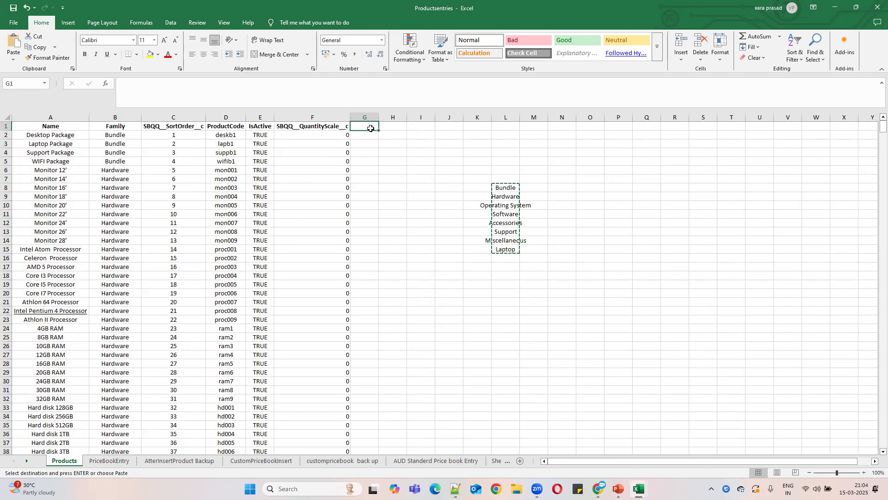
click(419, 249)
drag(29, 129, 340, 432)
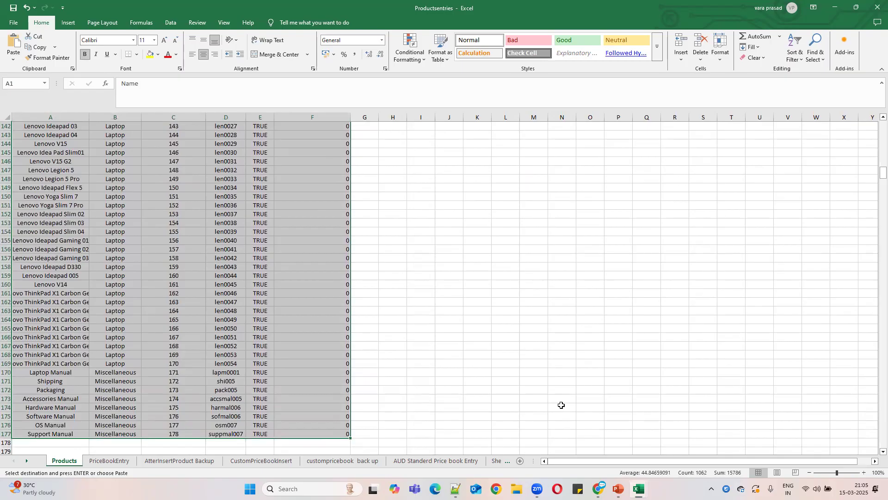
click(829, 15)
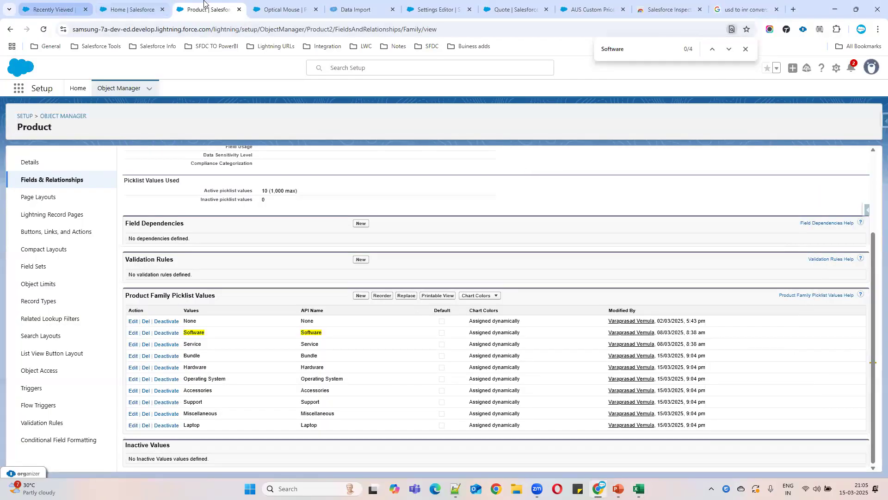
Step: Switch to Salesforce Inspector's Data Import, set the action to Insert for Product2, and paste the copied product table as Excel data
click(343, 9)
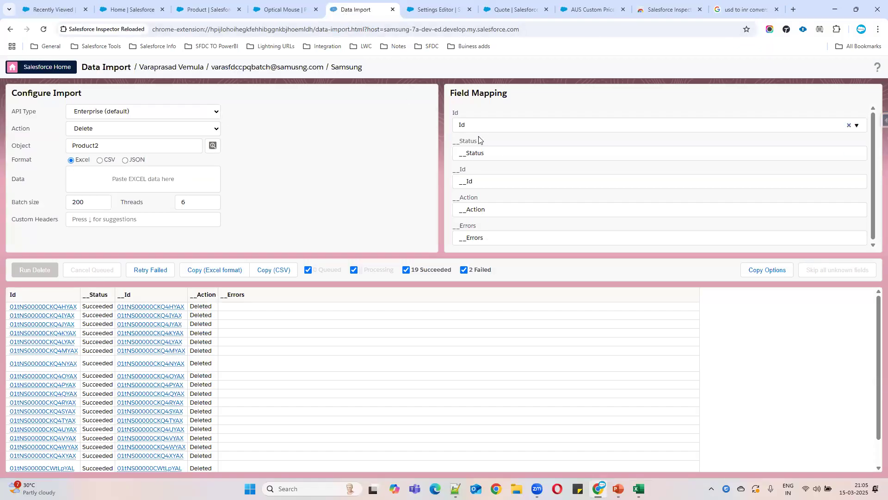
click(884, 121)
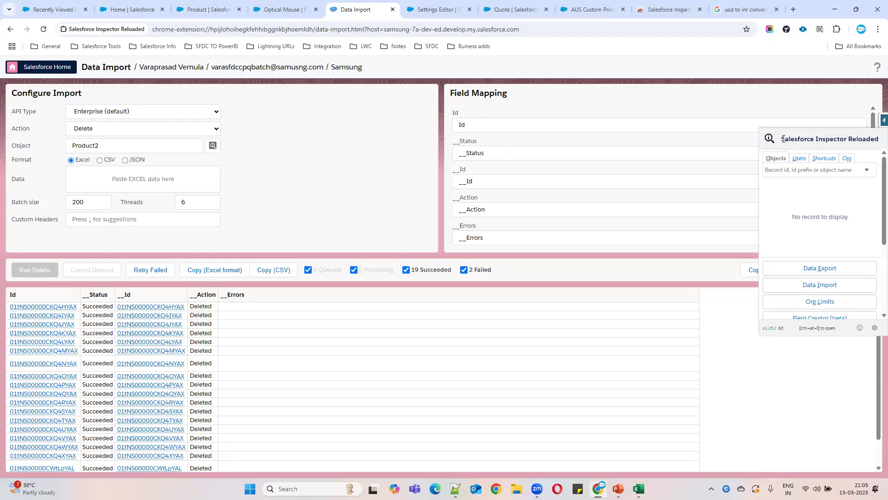
click(111, 132)
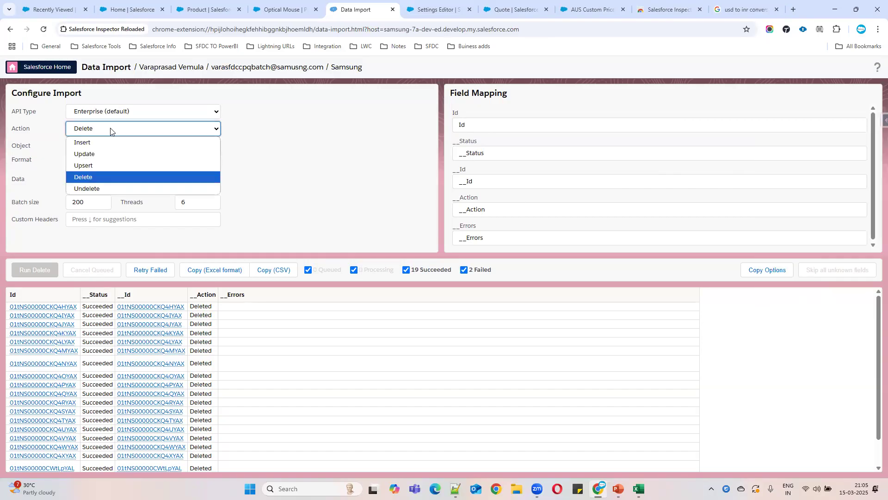
click(87, 144)
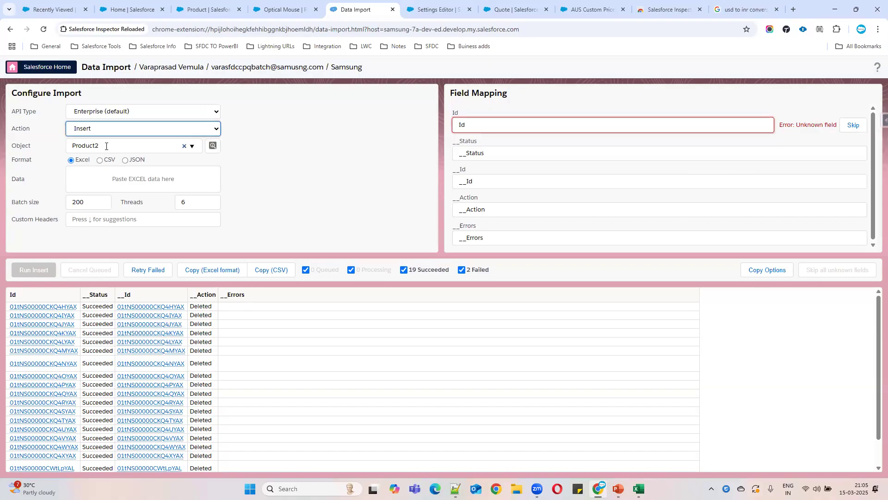
click(106, 146)
click(72, 174)
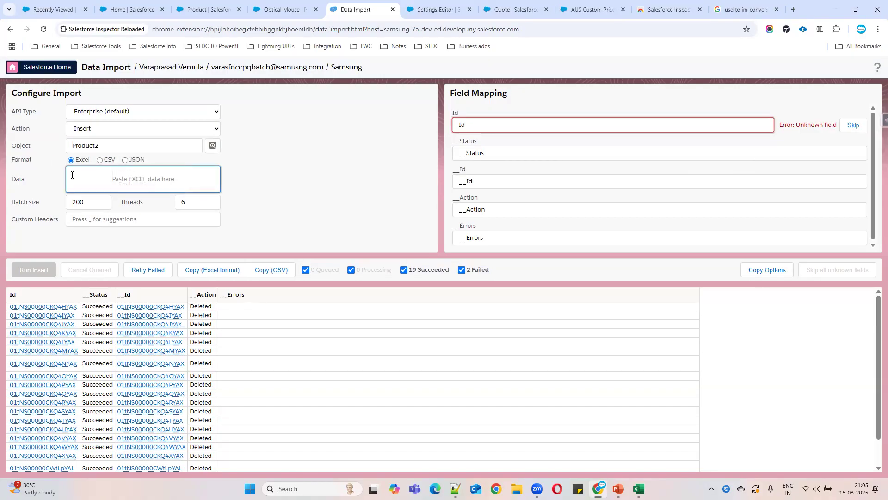
key(ctrl+v)
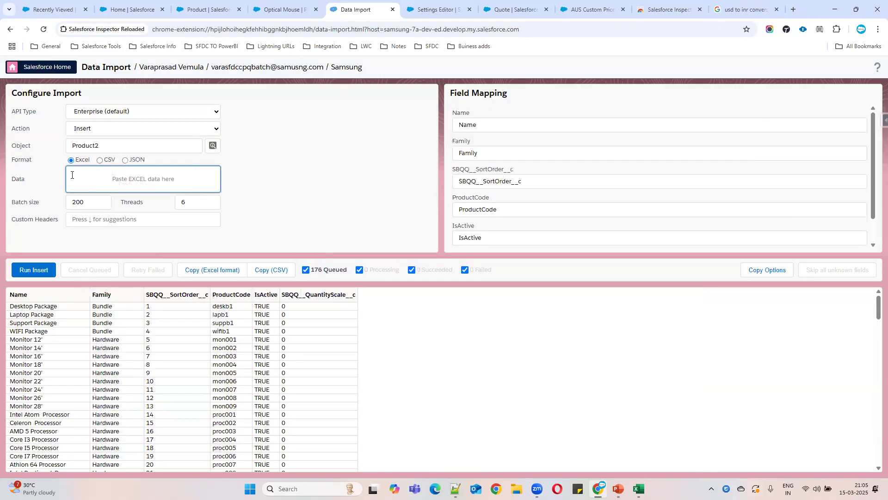
Step: Set the import's batch size to 25 and its threads to 3
drag(87, 201, 46, 204)
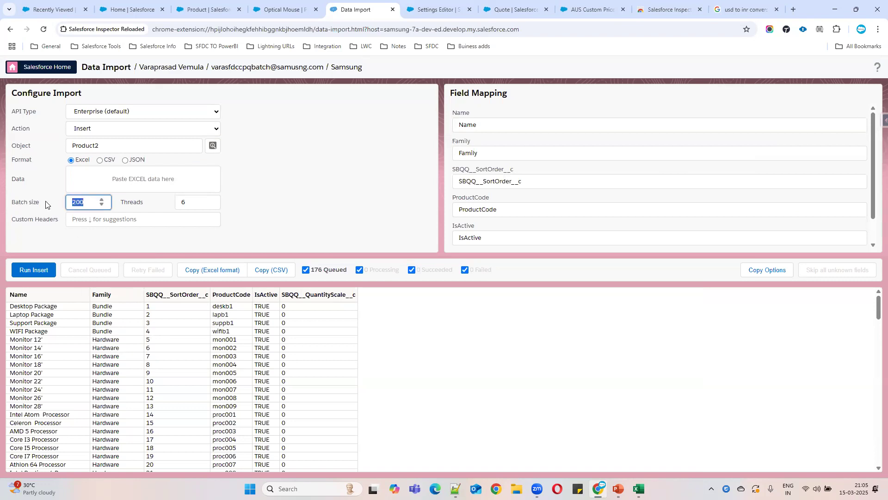
text(2)
key(BackSpace)
key(BackSpace)
key(BackSpace)
text(2)
drag(190, 202, 177, 201)
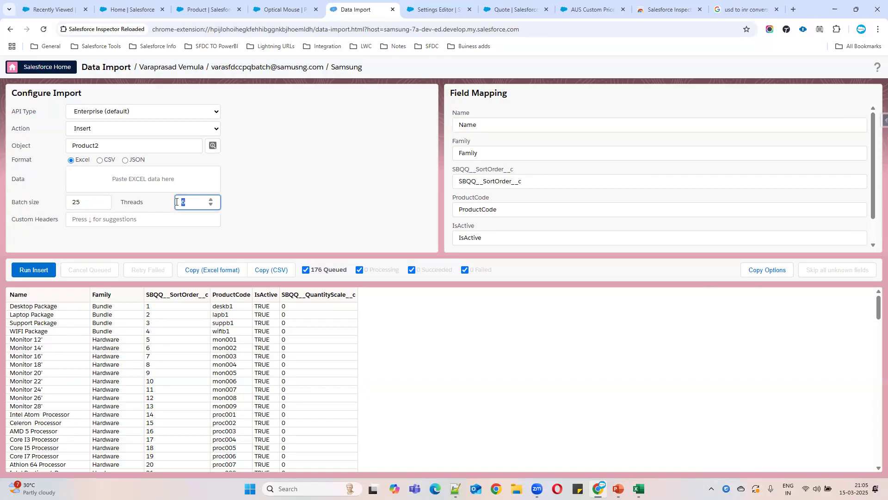
key(BackSpace)
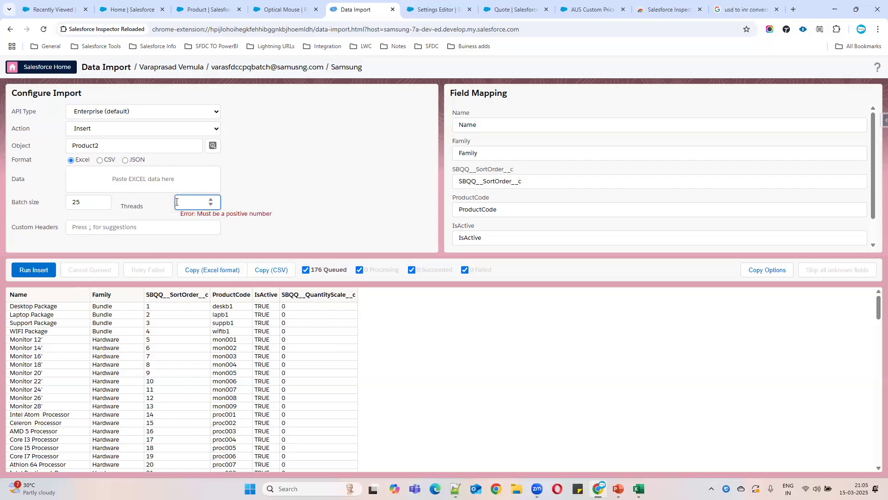
text(3)
click(298, 228)
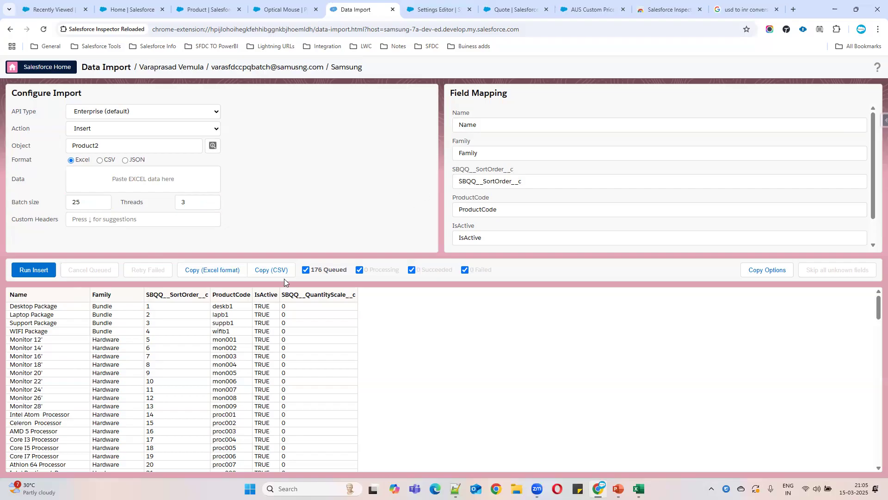
Step: Compare the import's field mappings with the column headers on the Products sheet of the Productsentries workbook
drag(28, 295, 16, 295)
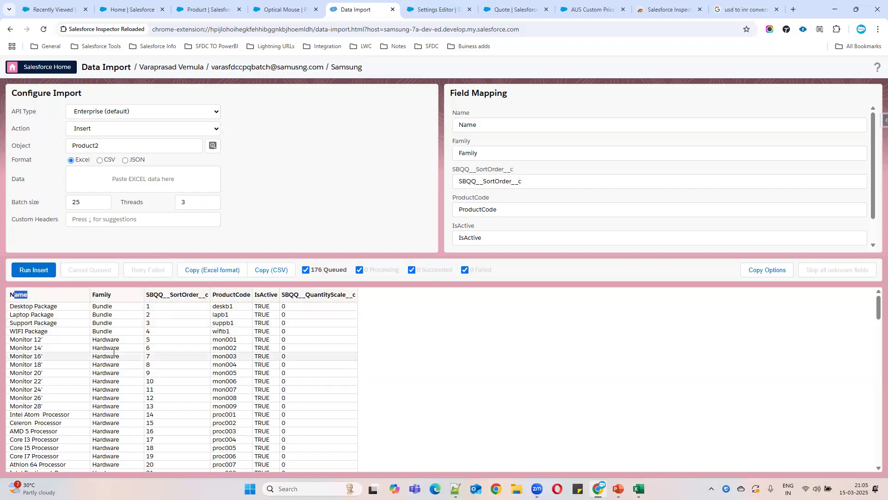
click(499, 123)
click(470, 151)
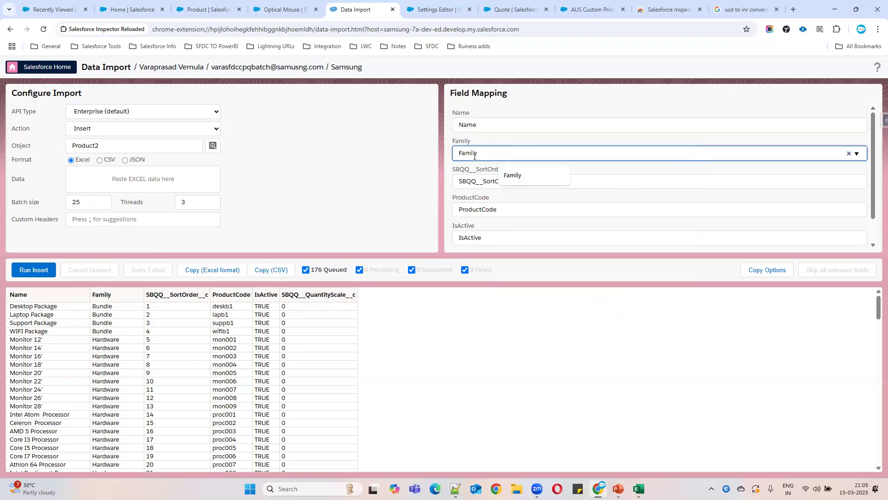
click(497, 170)
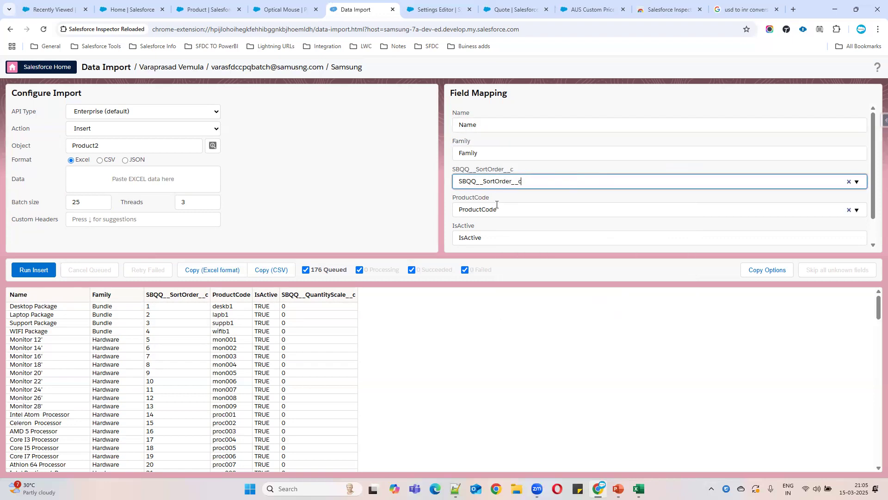
scroll(460, 203, down, 1)
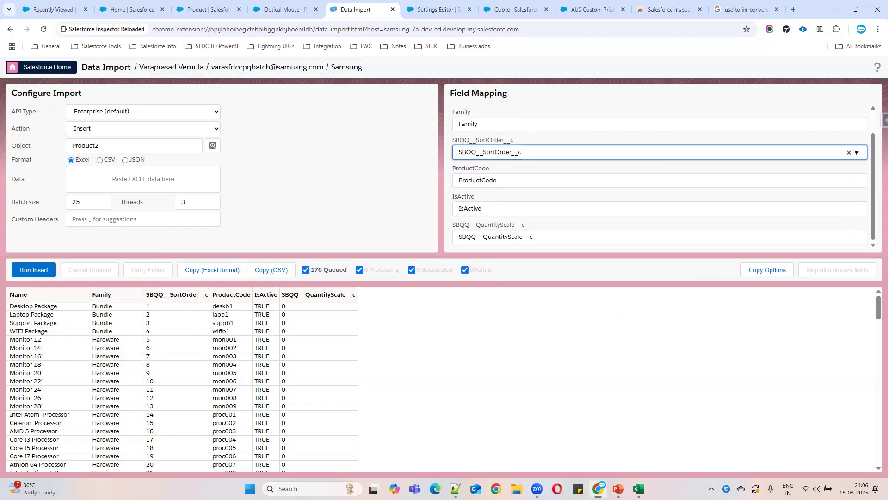
click(641, 486)
click(589, 437)
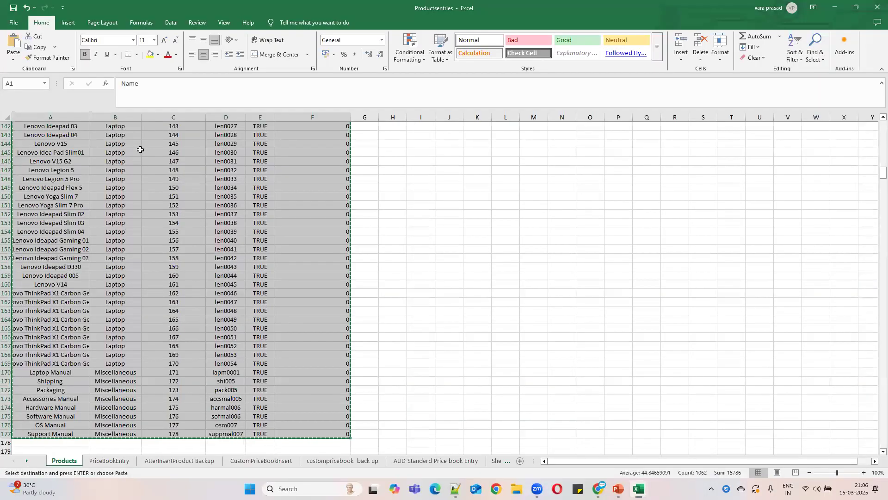
scroll(195, 216, up, 20)
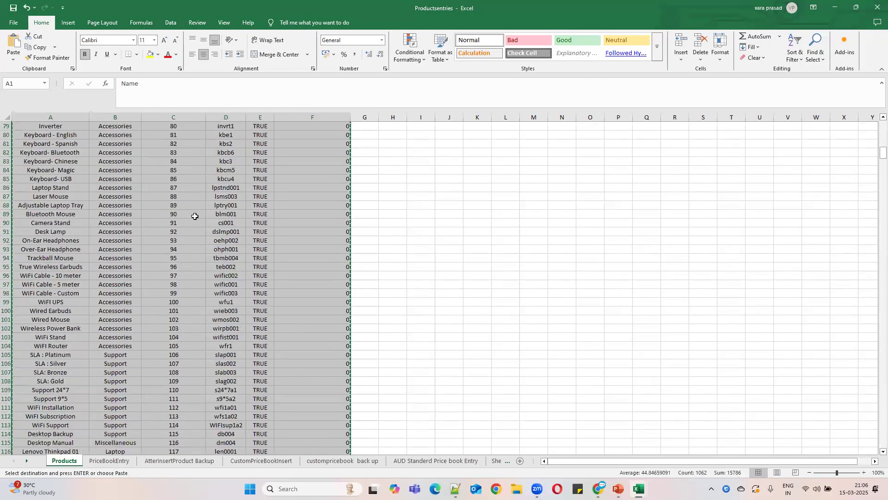
scroll(195, 216, up, 2)
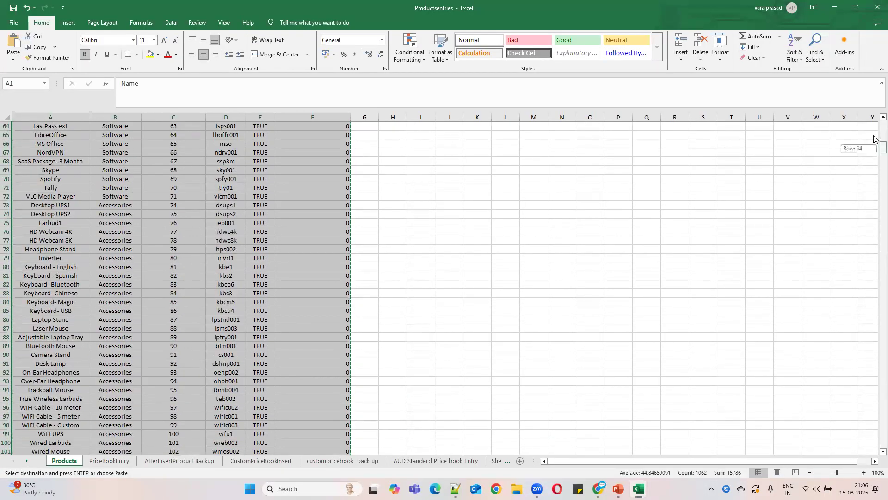
drag(877, 147, 874, 117)
drag(70, 127, 320, 131)
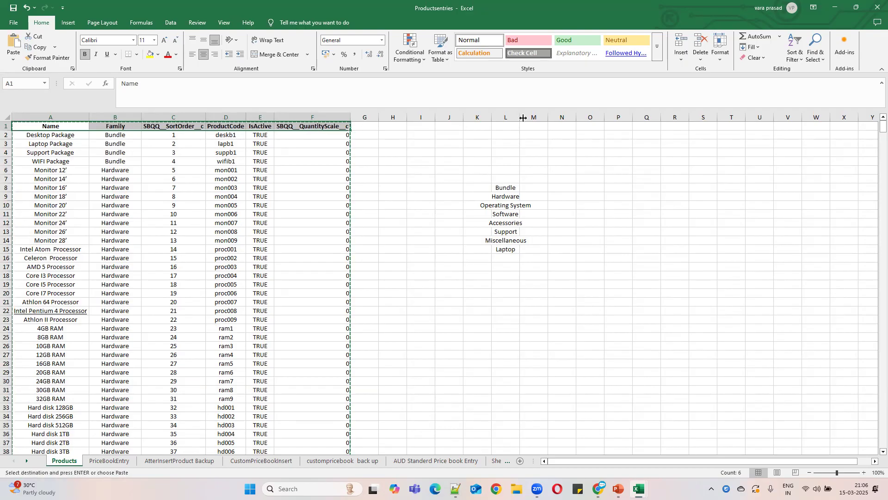
click(835, 8)
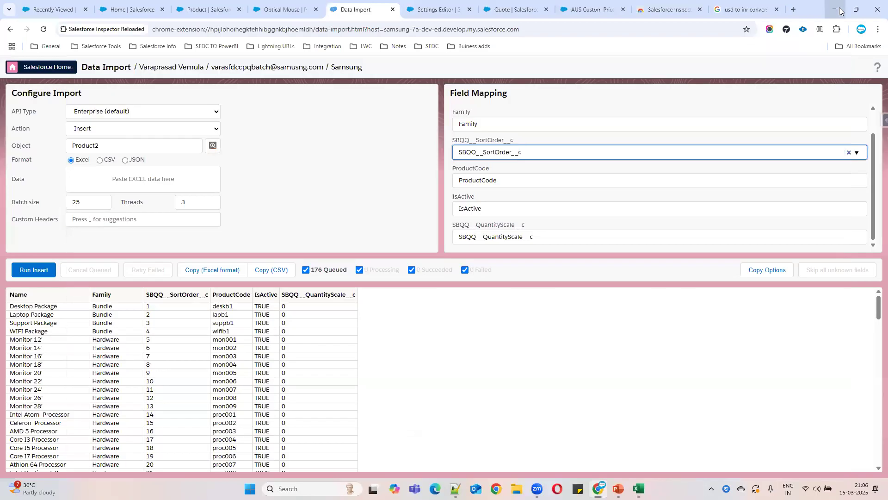
Step: Recheck the field mappings from Name to SBQQ__QuantityScale__c, then run and confirm the Product2 insert
drag(477, 113, 450, 114)
click(477, 125)
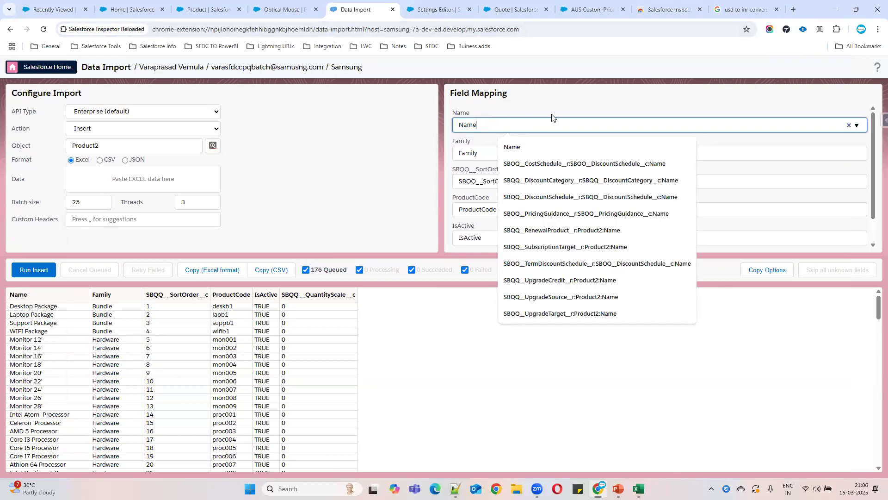
key(Escape)
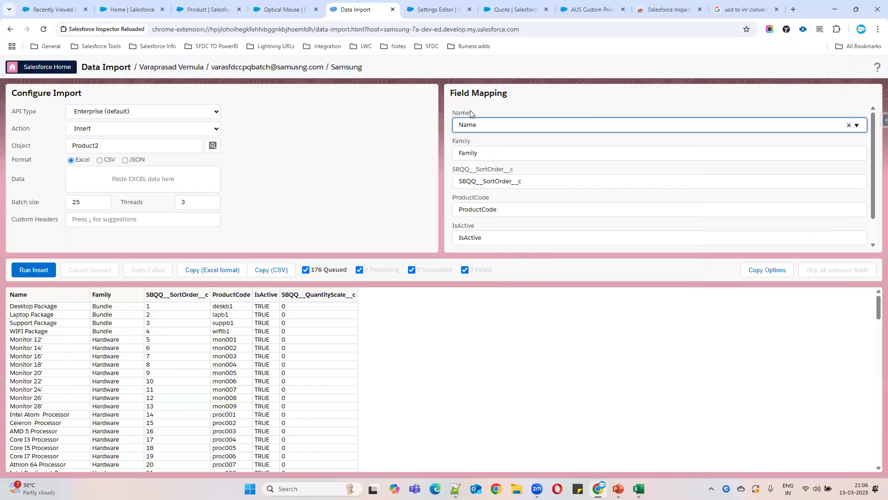
drag(452, 112, 476, 113)
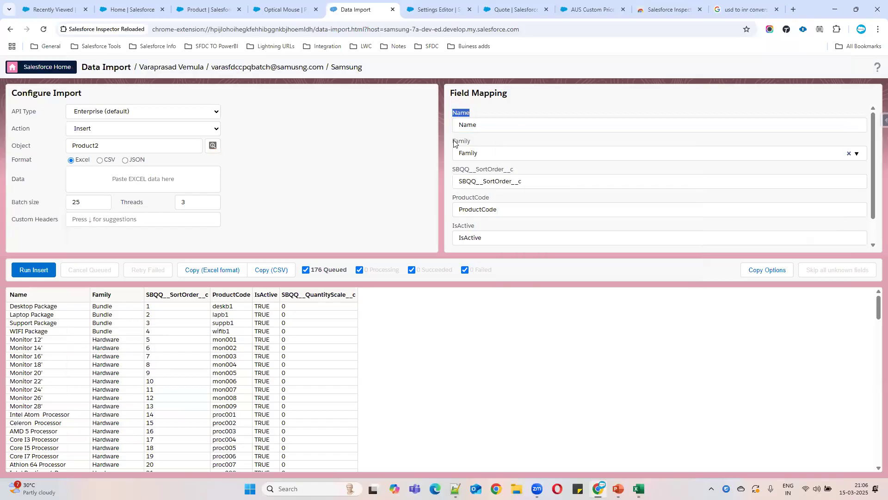
drag(453, 141, 478, 143)
scroll(552, 195, down, 1)
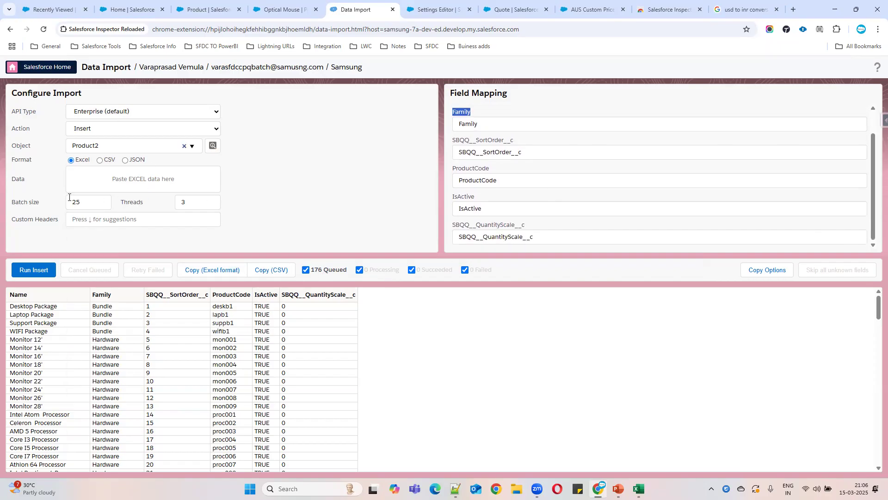
click(27, 269)
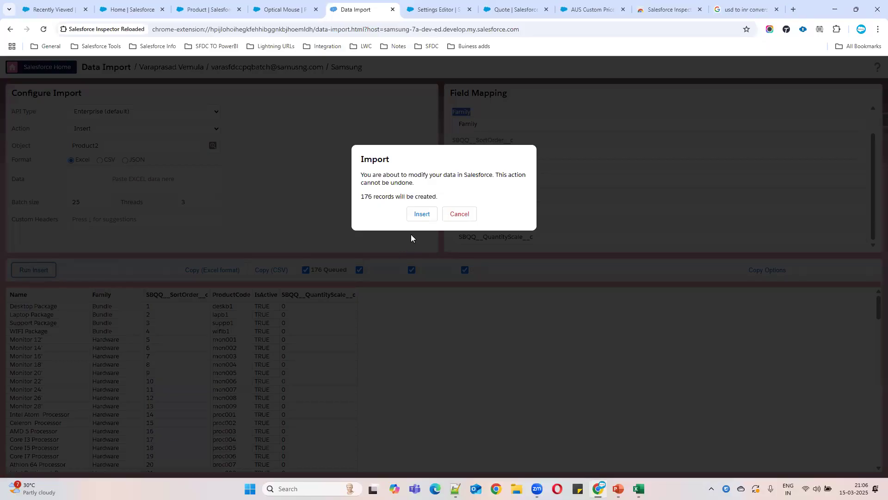
click(421, 213)
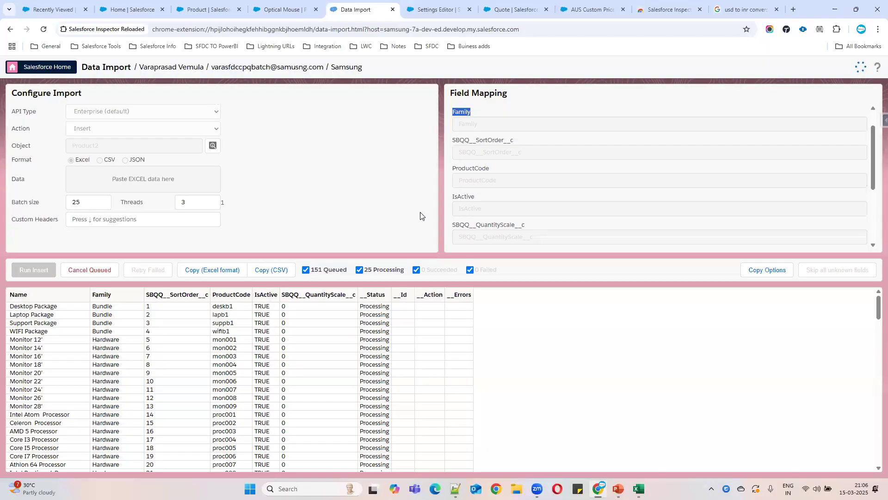
Step: Review the status, Id and error columns for all product rows in the import results
scroll(424, 340, down, 10)
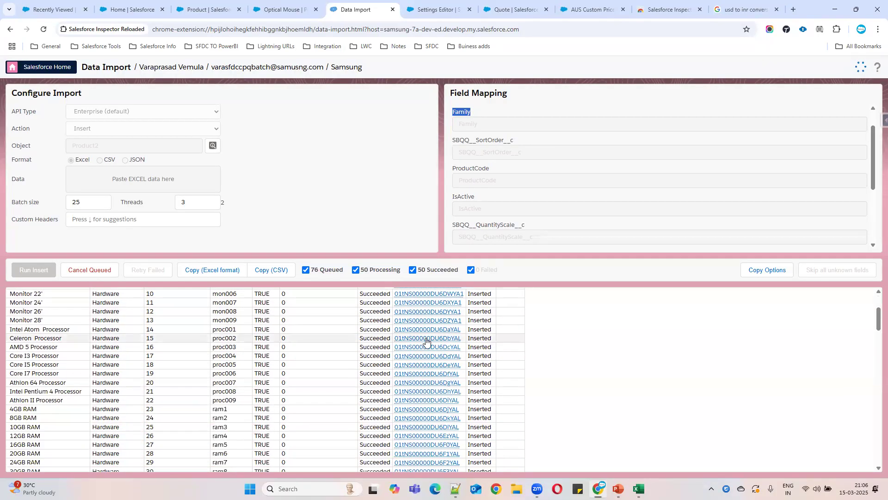
scroll(425, 341, down, 13)
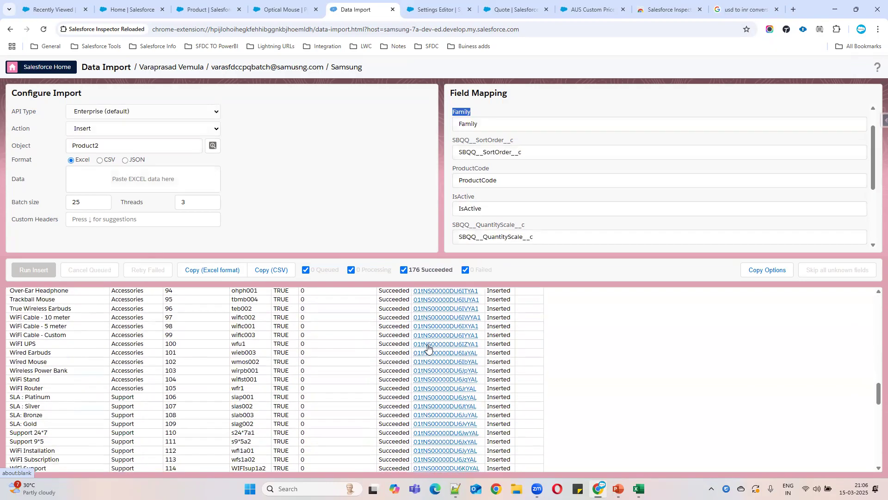
scroll(434, 370, down, 8)
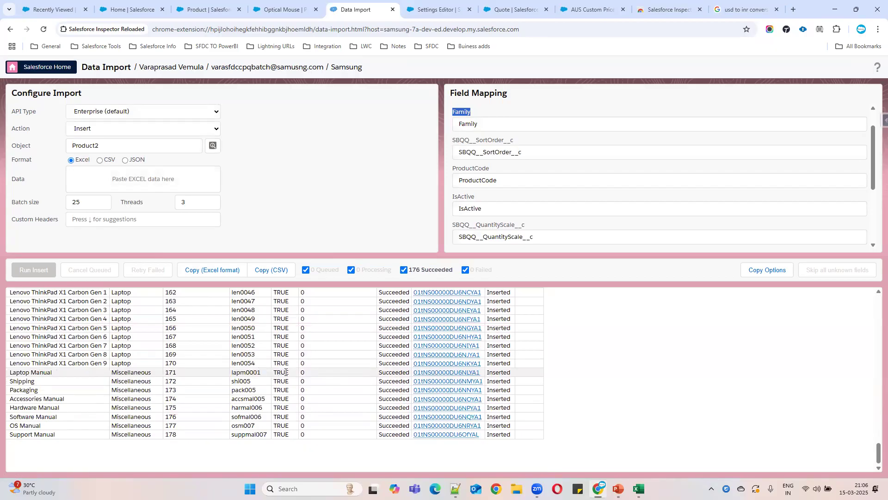
scroll(286, 371, up, 20)
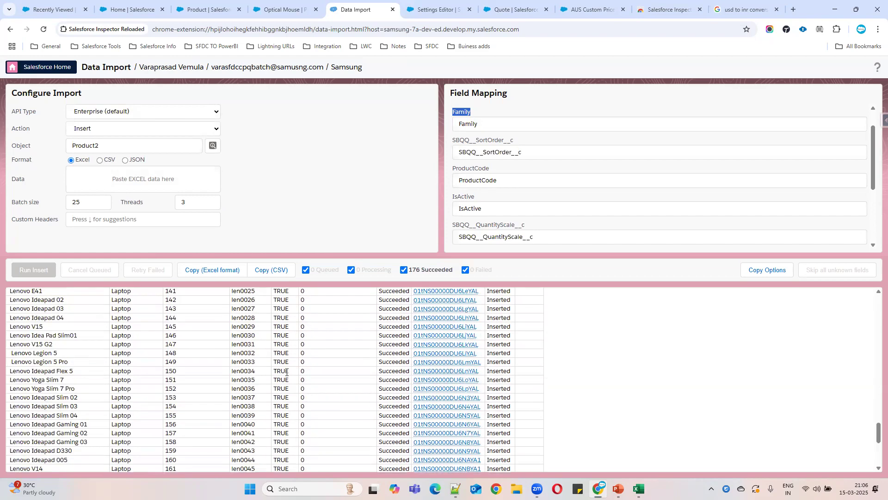
scroll(286, 372, up, 12)
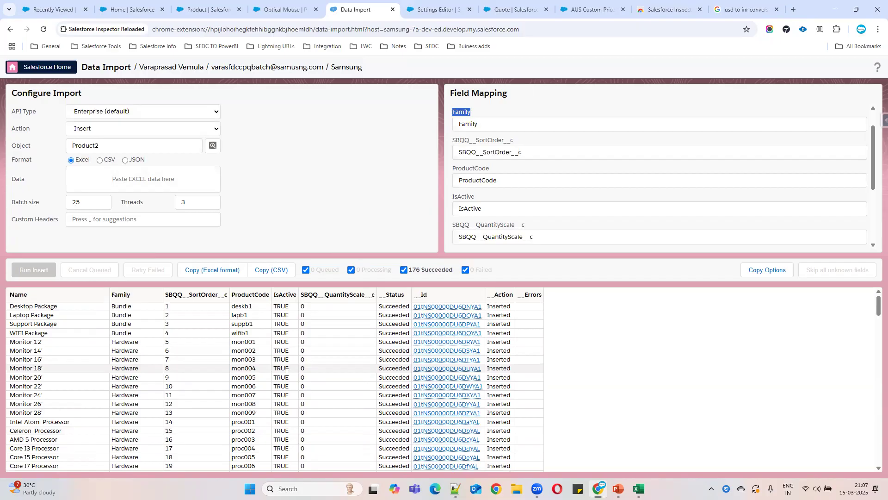
Step: Switch to the Book1 workbook in Excel and add a new sheet
mouse_move(639, 489)
click(685, 456)
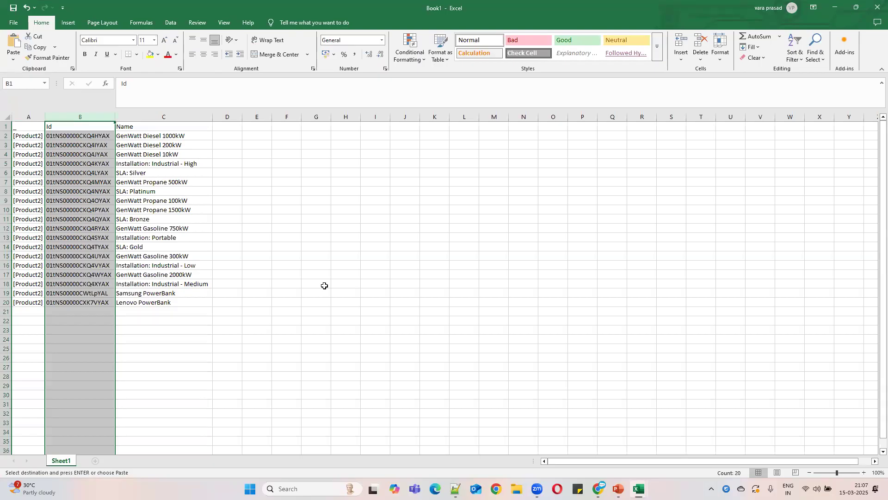
click(95, 460)
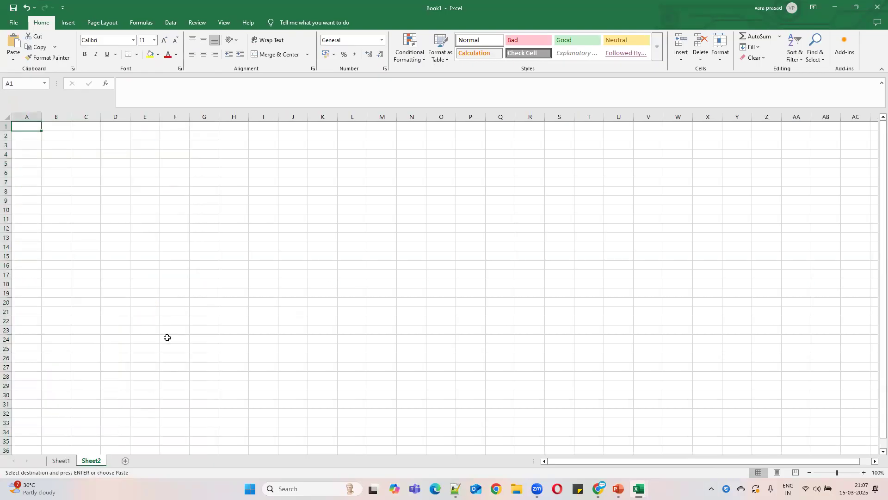
mouse_move(638, 488)
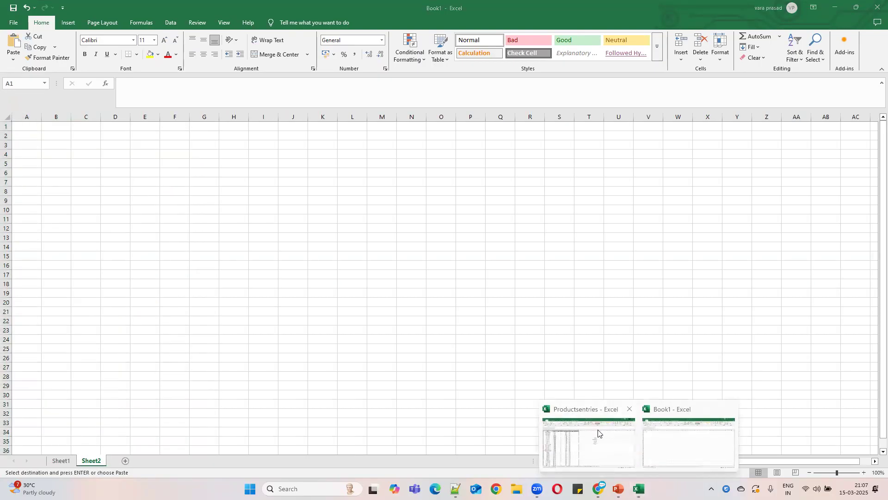
click(597, 432)
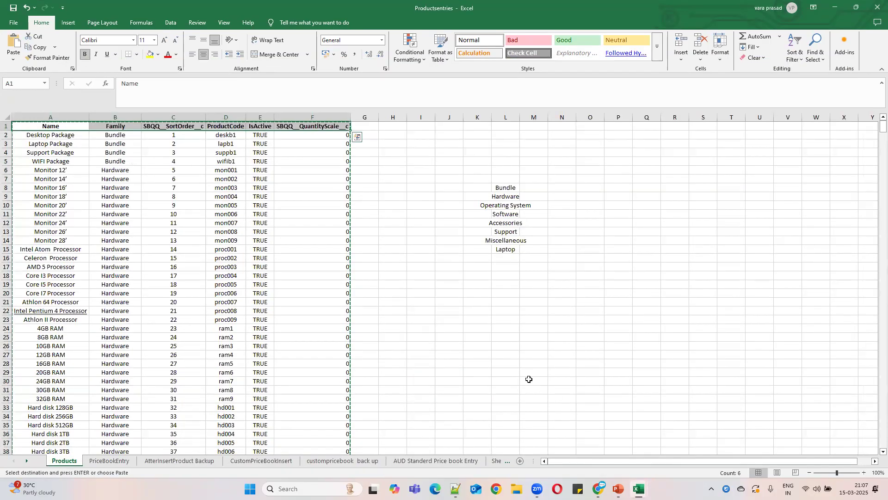
mouse_move(658, 484)
click(685, 464)
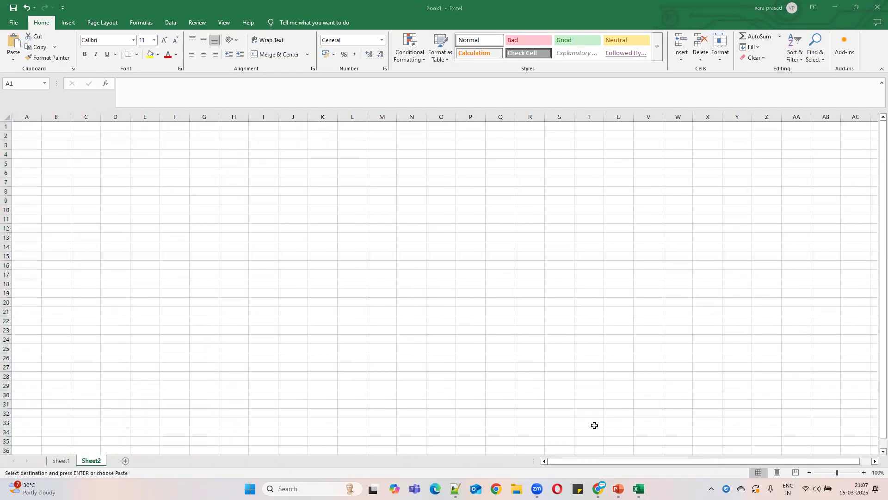
text(Name	Family	SBQQ__SortOrder__c	ProductCode	IsActive	SBQQ__QuantityScale__c)
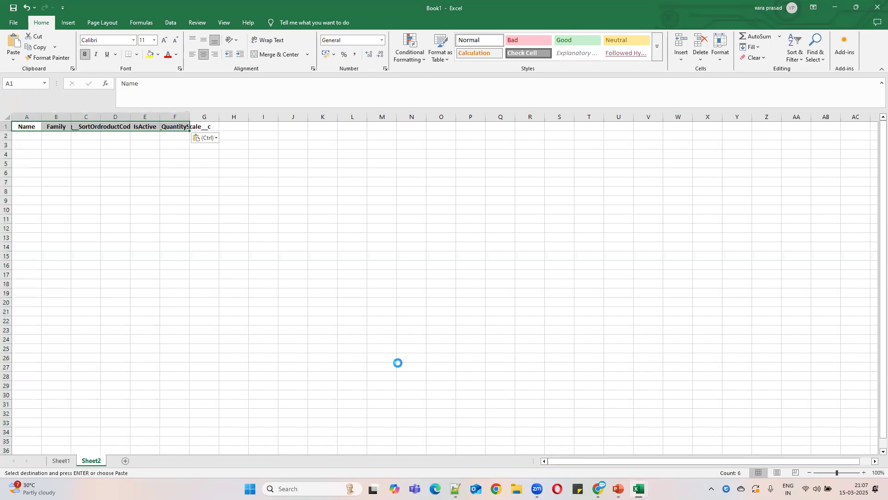
key(ctrl+z)
Step: Copy the entire product table from the Productsentries workbook's Products sheet and paste it at A1 of Book1's new sheet
key(alt+Tab)
click(64, 214)
key(ctrl+a)
key(ctrl+c)
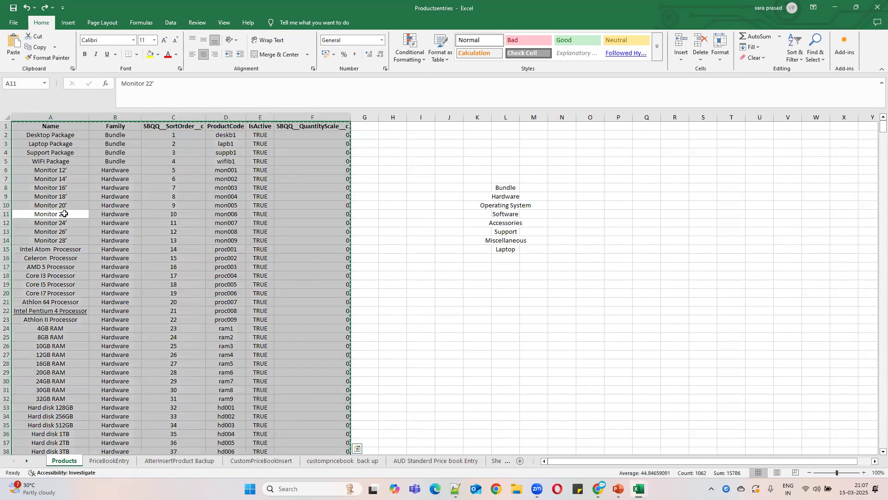
mouse_move(638, 488)
click(678, 444)
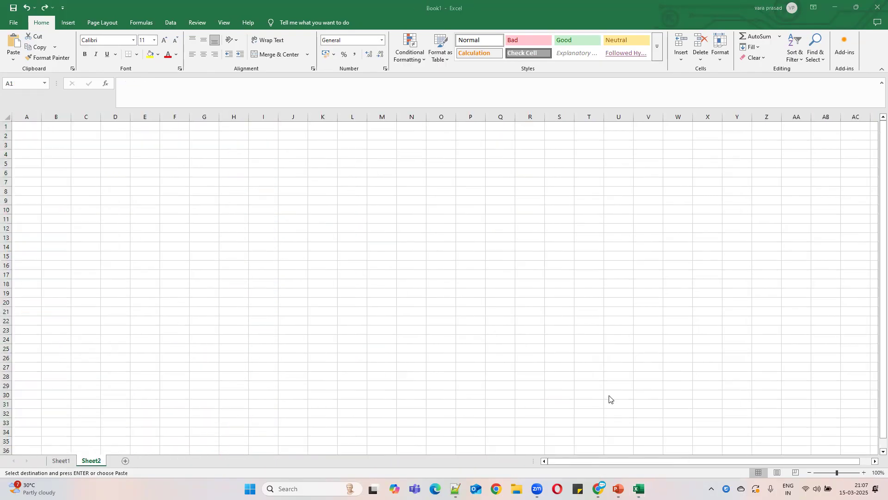
click(32, 126)
key(ctrl+v)
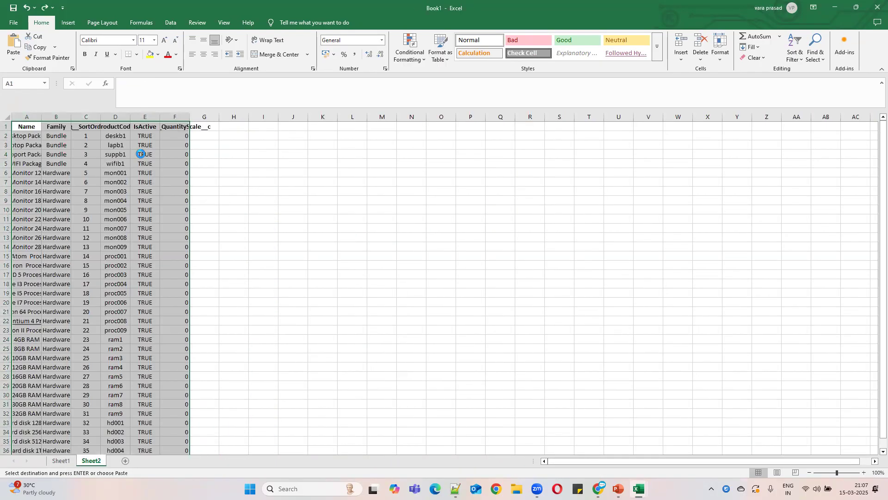
Step: Fit all column widths on the new sheet to their contents and look through the pasted product rows
key(ctrl+a)
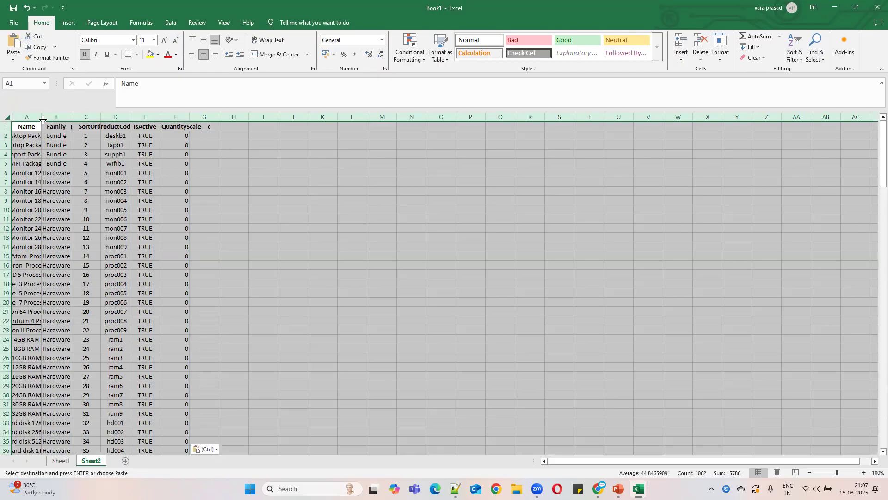
double_click(41, 117)
scroll(464, 252, down, 5)
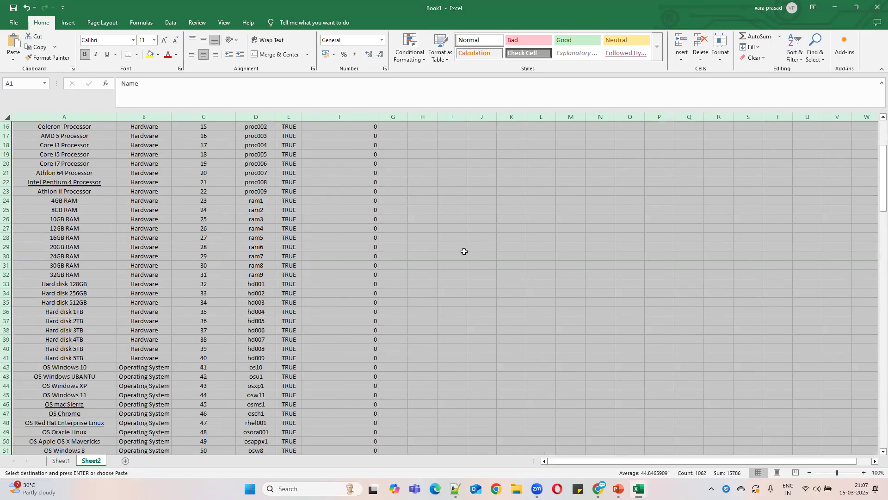
scroll(396, 406, down, 4)
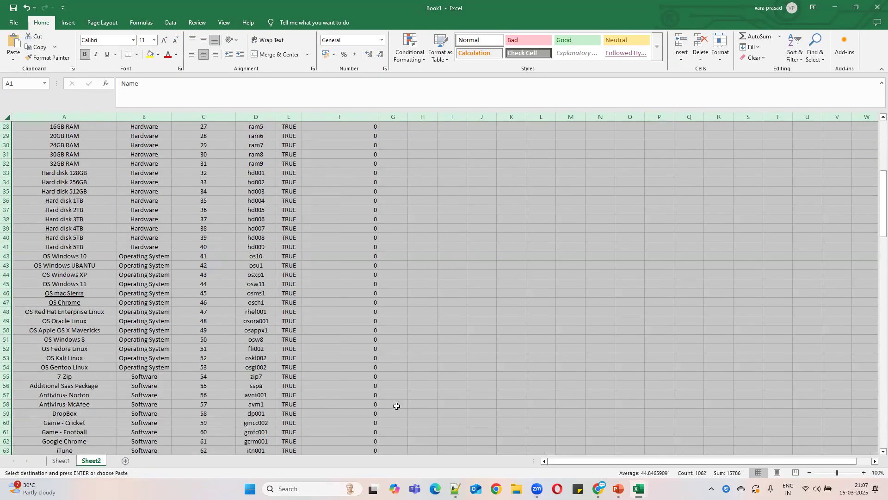
Step: Rename the sheet holding the pasted product table as Products
right_click(95, 461)
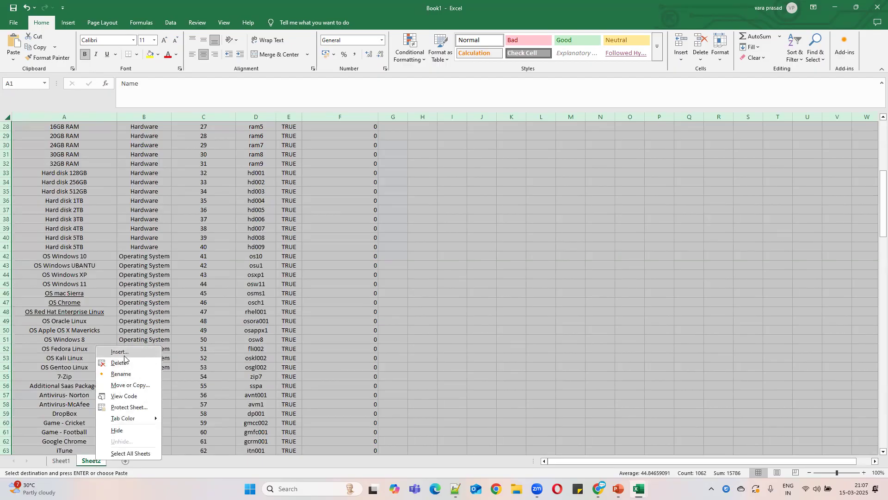
click(122, 374)
text(Products)
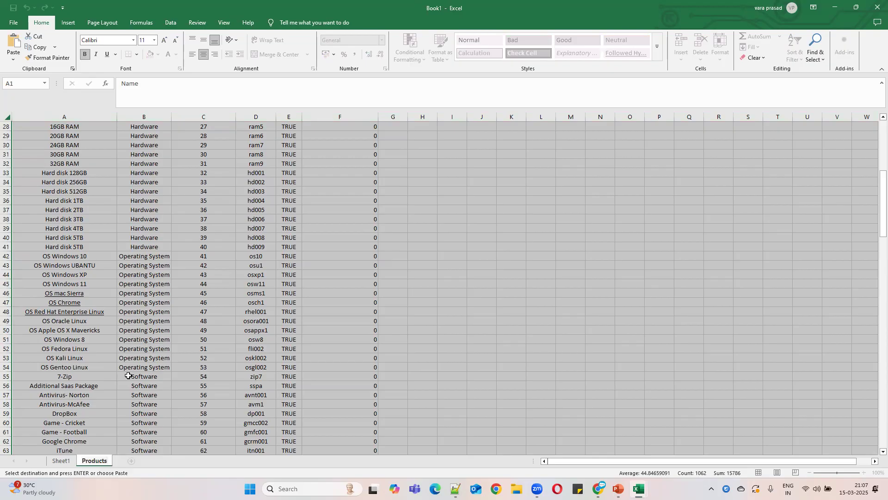
Step: Delete Sheet1 with the old Product2 query data from Book1 and confirm the deletion
click(61, 460)
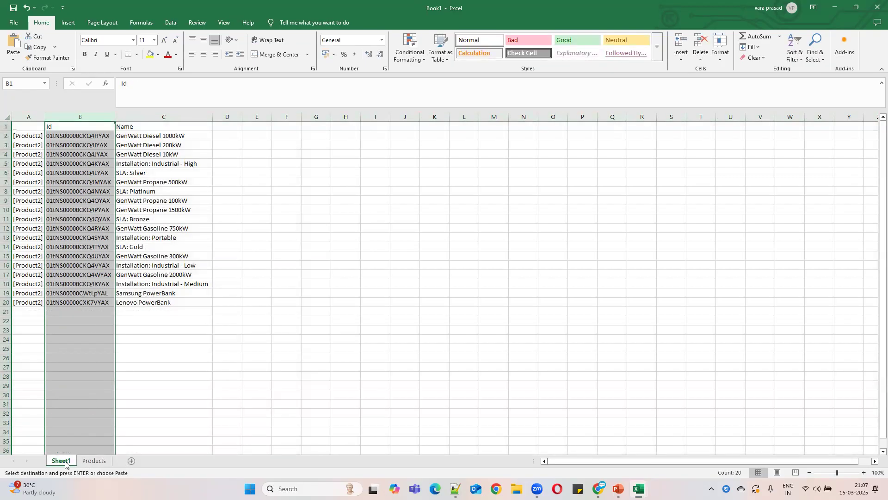
right_click(65, 463)
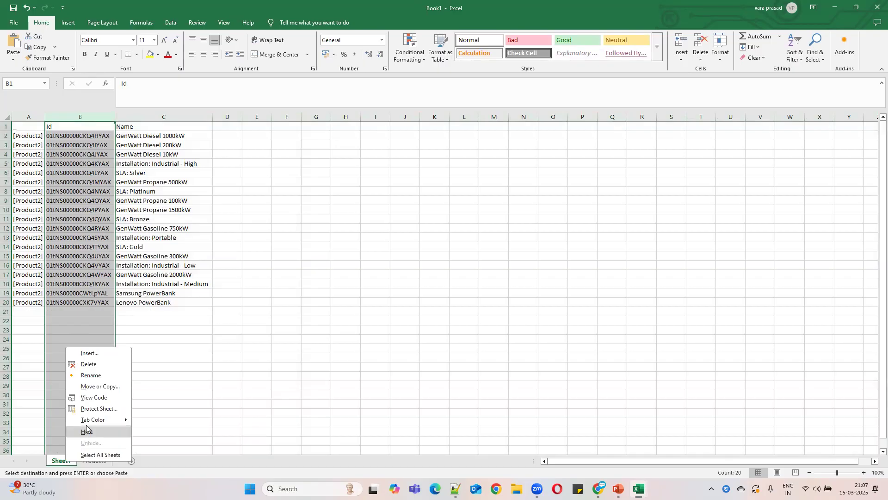
click(88, 364)
click(417, 268)
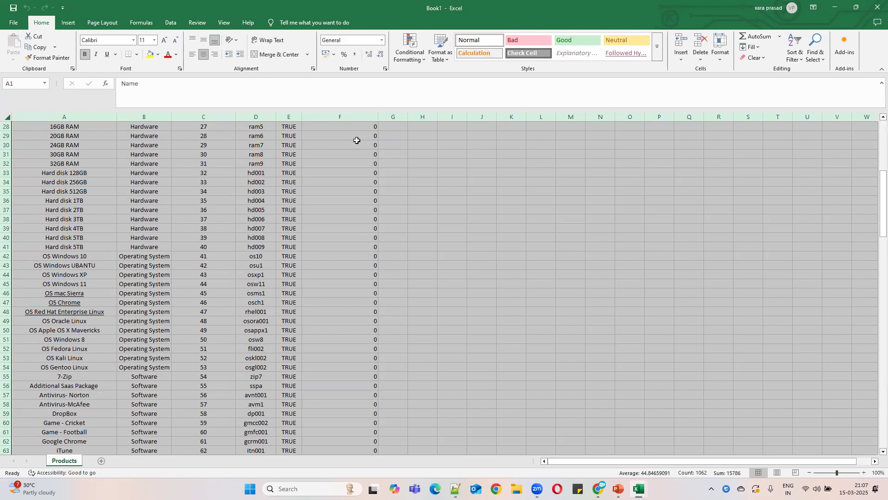
Step: Return to Data Import in the browser and copy the insert results, including the __Id column, in Excel format
click(835, 7)
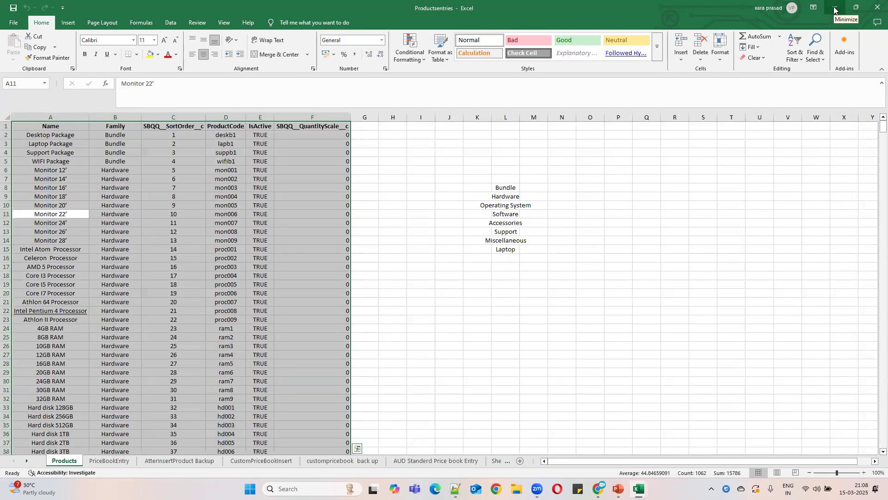
click(835, 8)
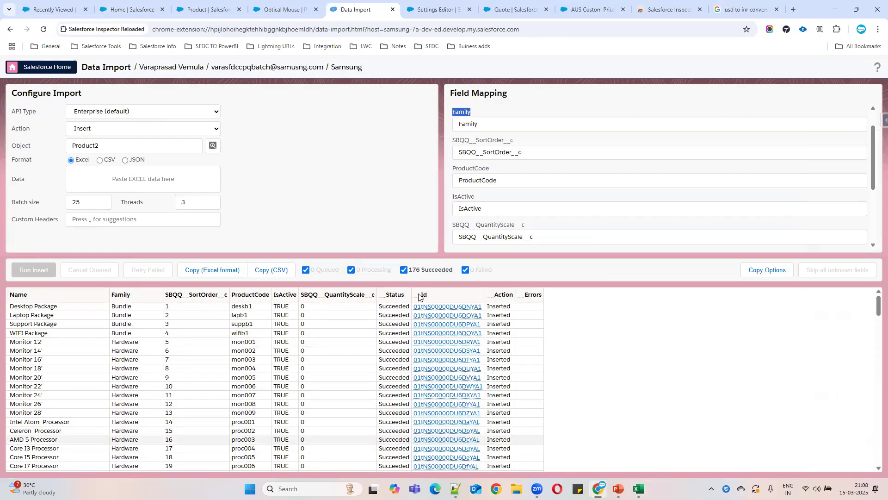
double_click(439, 295)
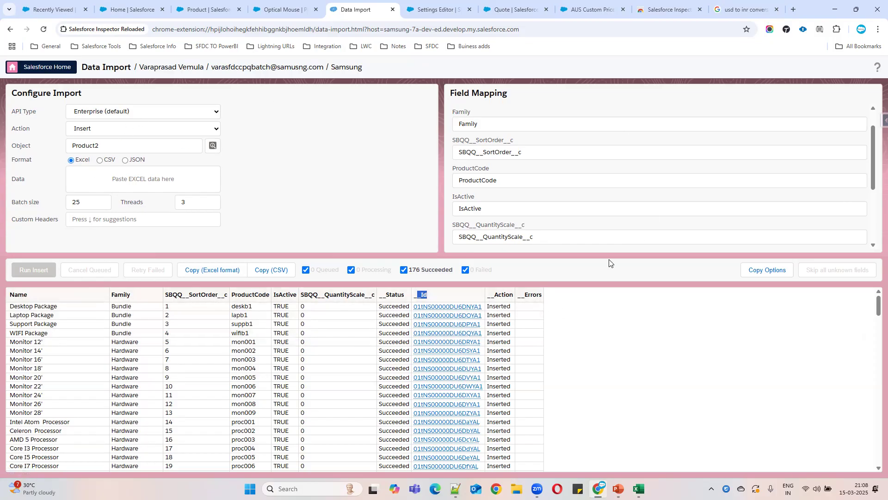
click(213, 268)
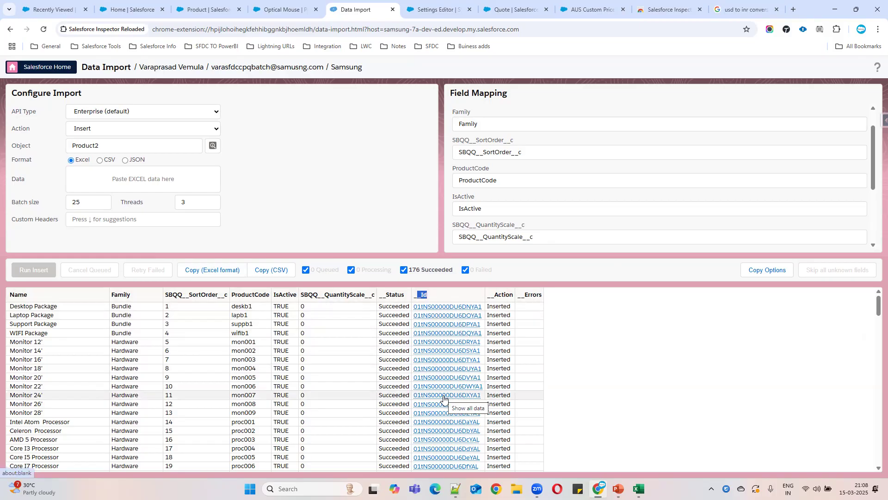
click(216, 273)
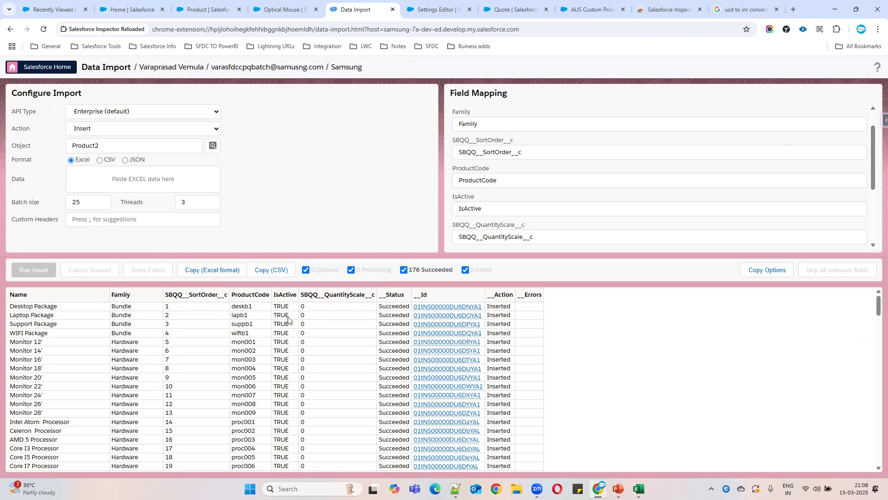
Step: Switch to Book1 in Excel, add another sheet and paste the copied import results at A1
mouse_move(638, 489)
click(679, 444)
click(101, 460)
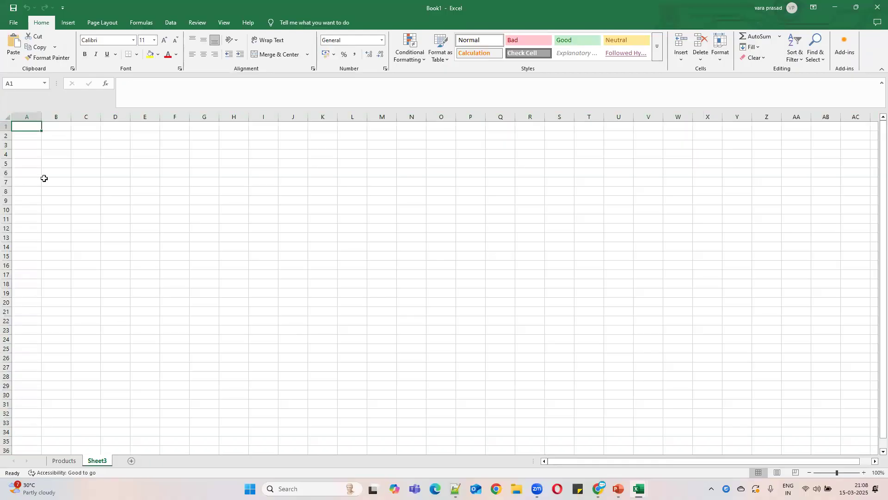
key(ctrl+v)
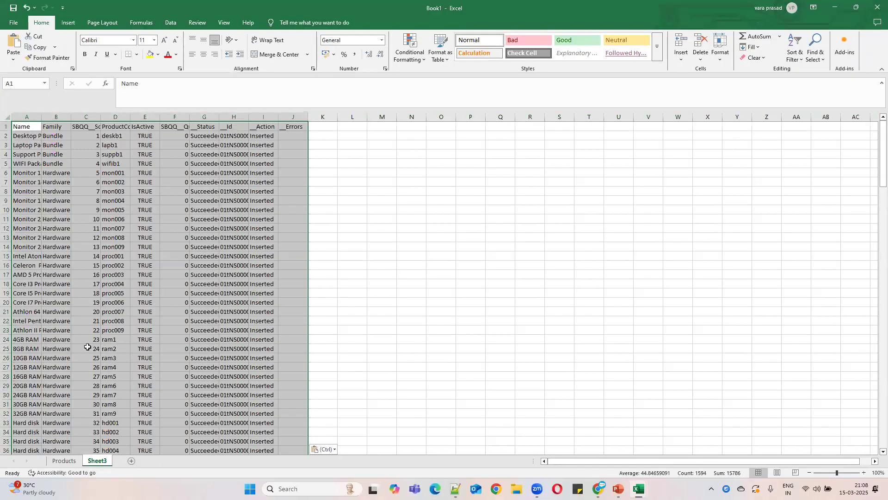
Step: Rename the results sheet as Products SUccess File and fit the __Id column's width to its contents
right_click(100, 462)
click(125, 375)
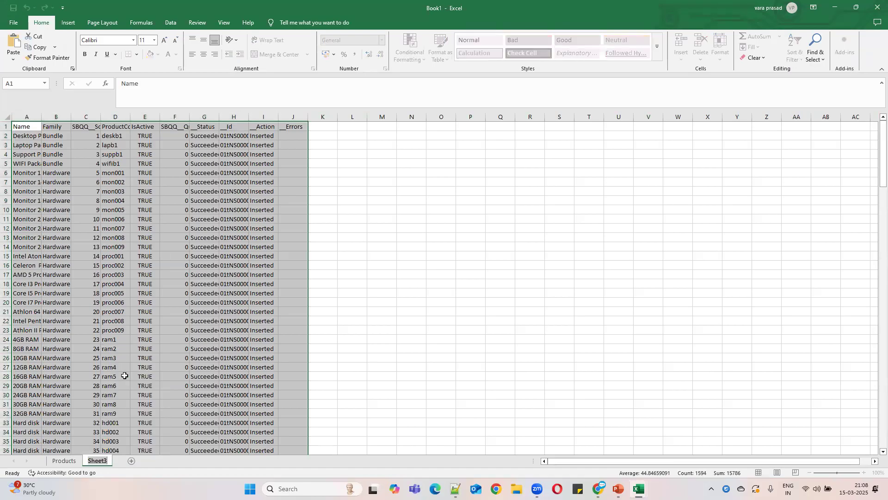
text(Products SUccess )
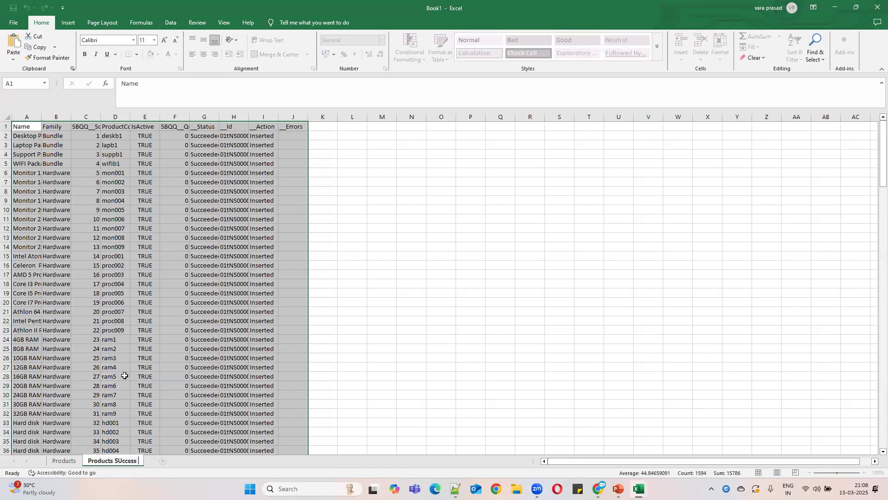
text(File)
click(584, 336)
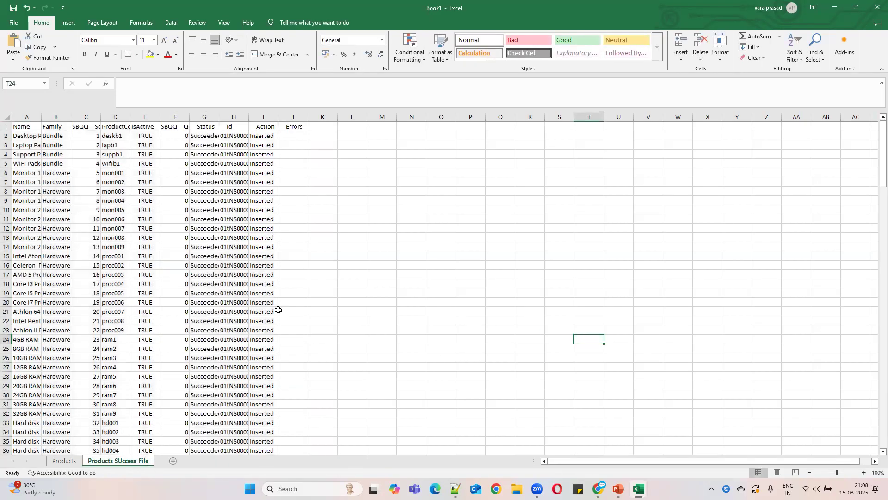
double_click(249, 117)
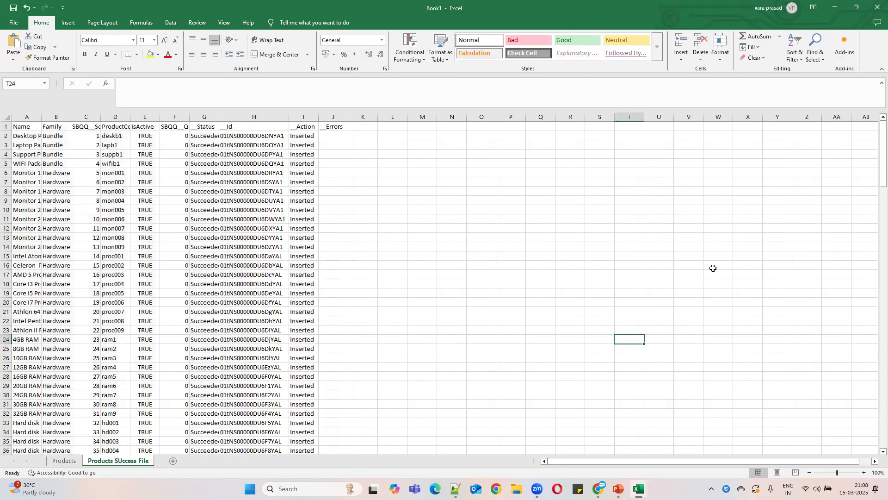
Step: Switch to the Productsentries workbook and open its PriceBookEntry sheet
click(638, 489)
click(587, 454)
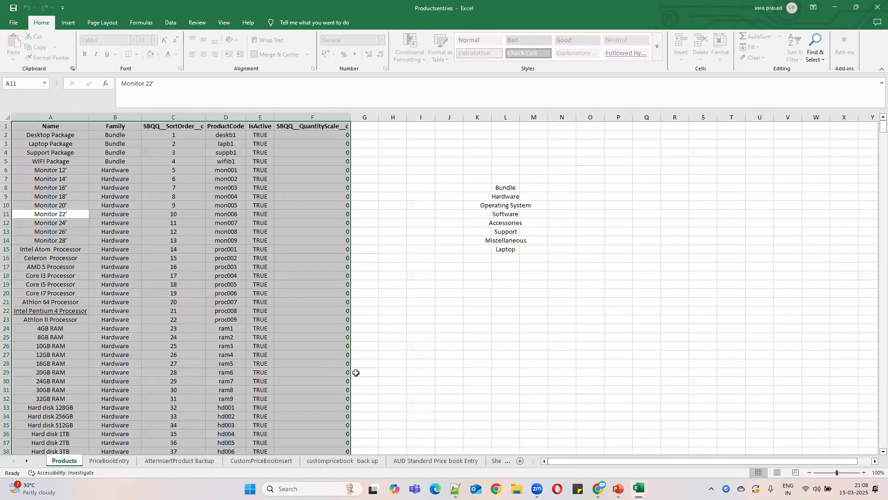
click(114, 461)
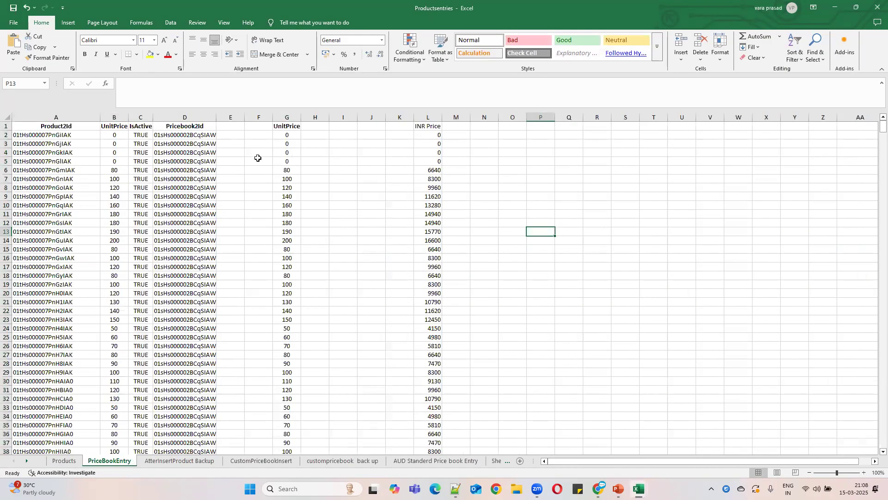
click(287, 144)
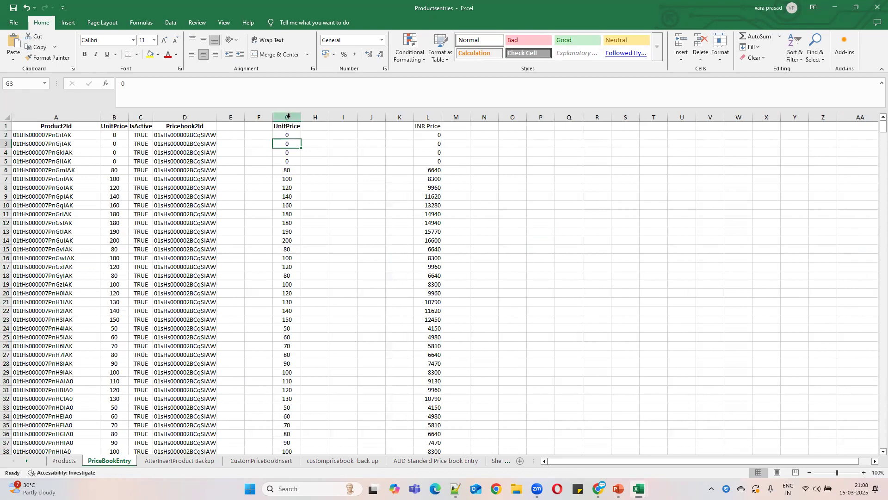
click(288, 117)
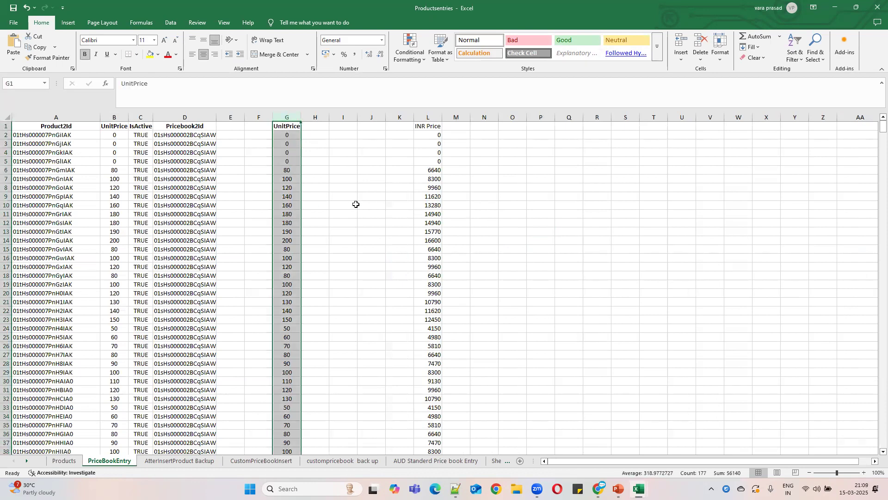
click(355, 205)
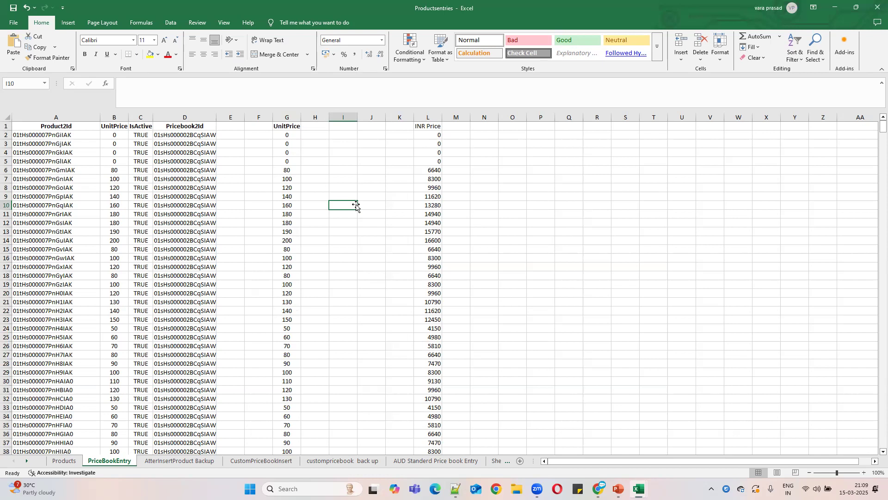
Step: Switch to Book1, copy the __Id column from Products SUccess File and paste it at A1 of a new sheet
mouse_move(647, 487)
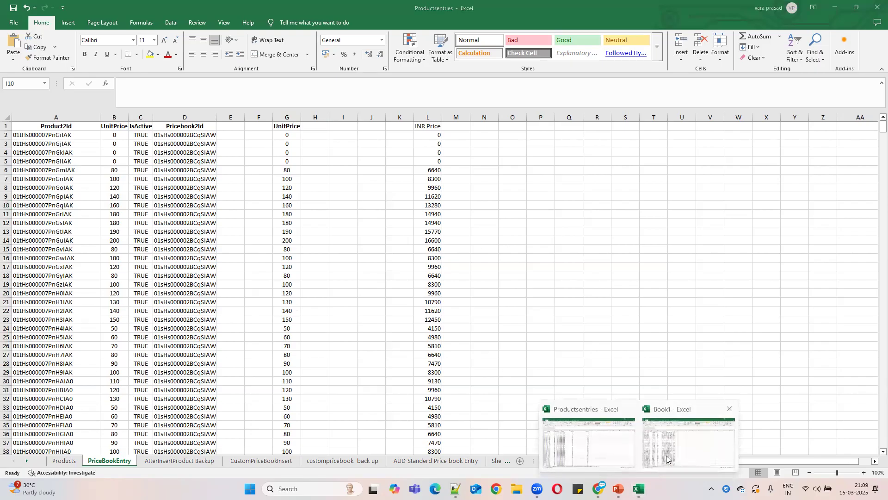
click(669, 460)
click(250, 116)
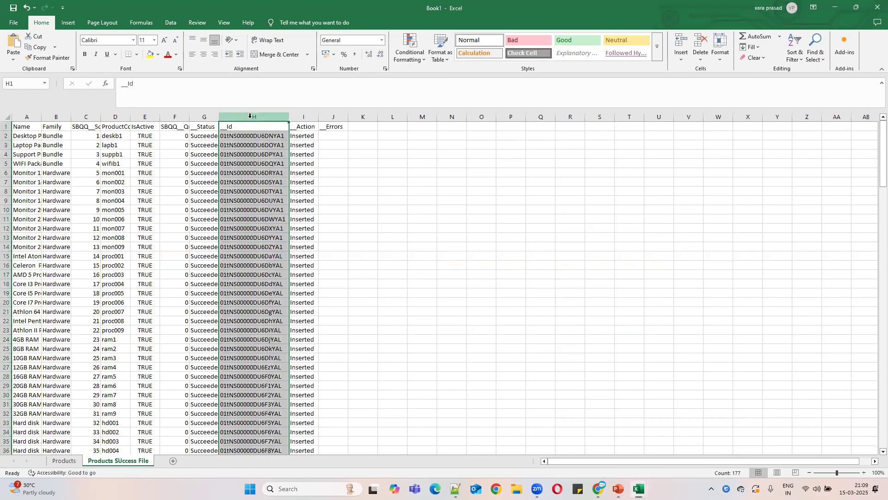
key(ctrl+c)
click(173, 461)
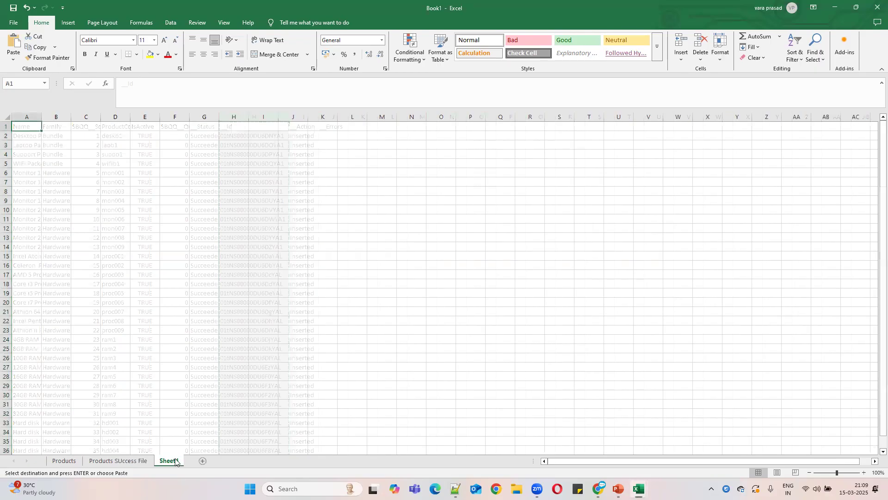
key(ctrl+v)
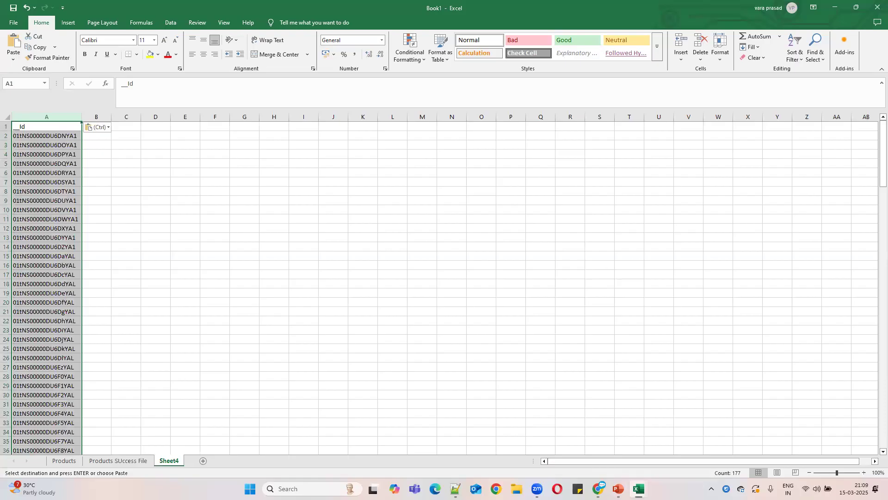
Step: Copy the Product2Id header from the Productsentries workbook's PriceBookEntry sheet and paste it over the __Id header in Book1's new sheet
mouse_move(639, 489)
click(599, 441)
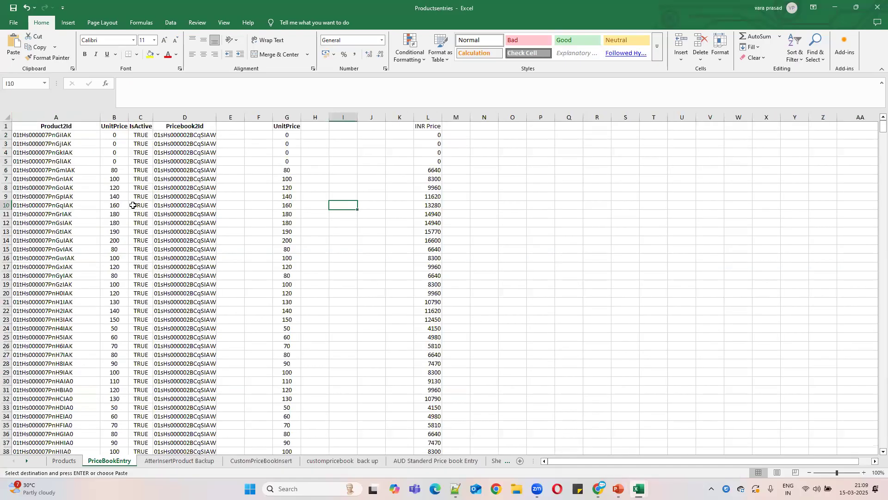
click(61, 128)
key(ctrl+c)
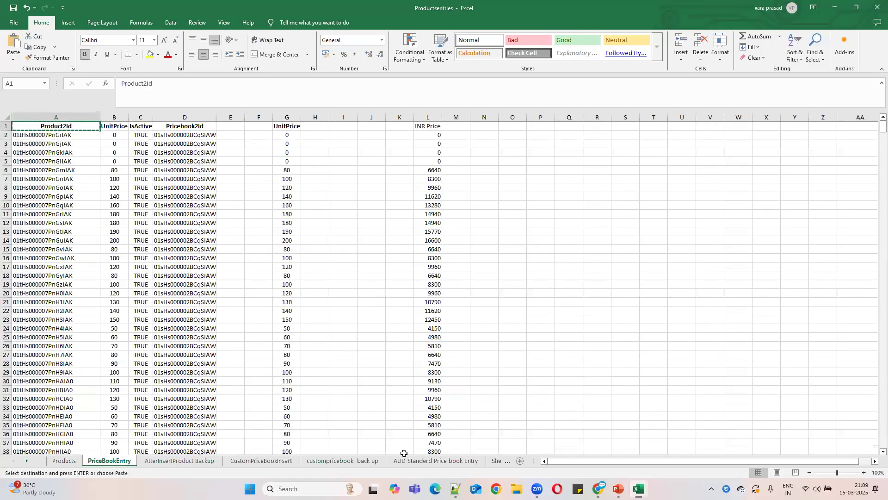
mouse_move(641, 483)
click(675, 460)
click(50, 127)
key(ctrl+v)
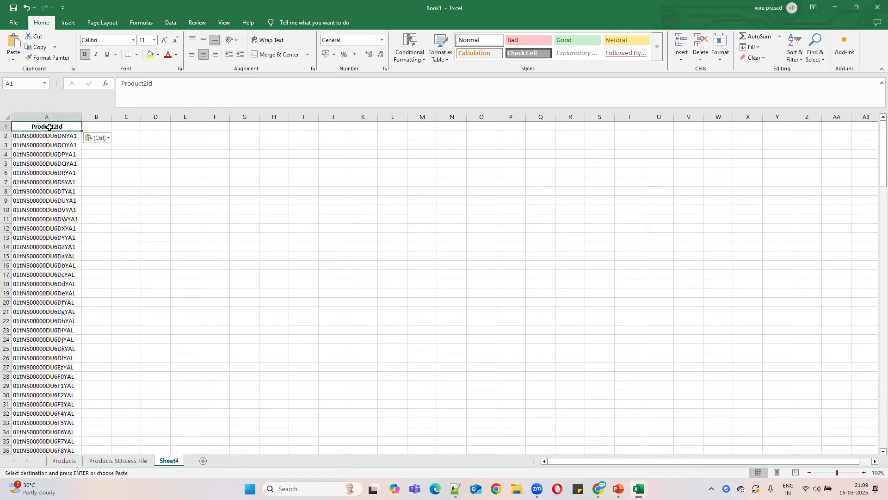
click(137, 174)
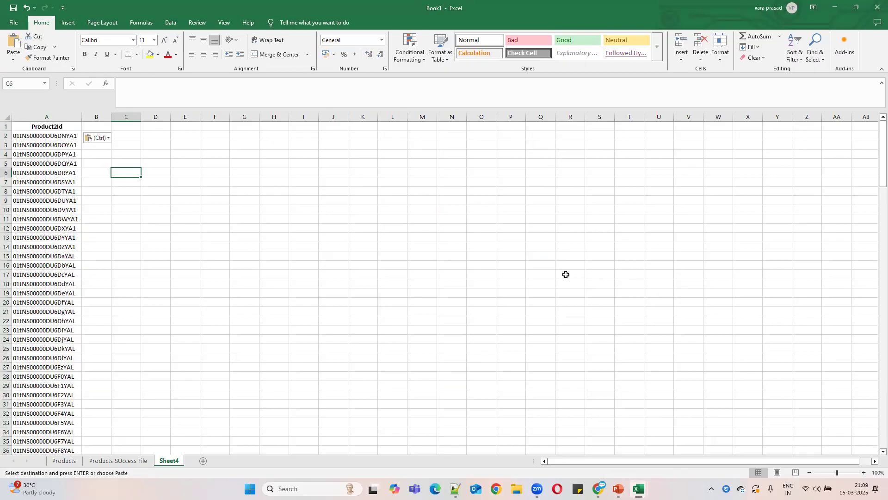
Step: Copy the Pricebook2Id header from PriceBookEntry into B1 of Book1's new sheet and fit column B's width to it
click(639, 489)
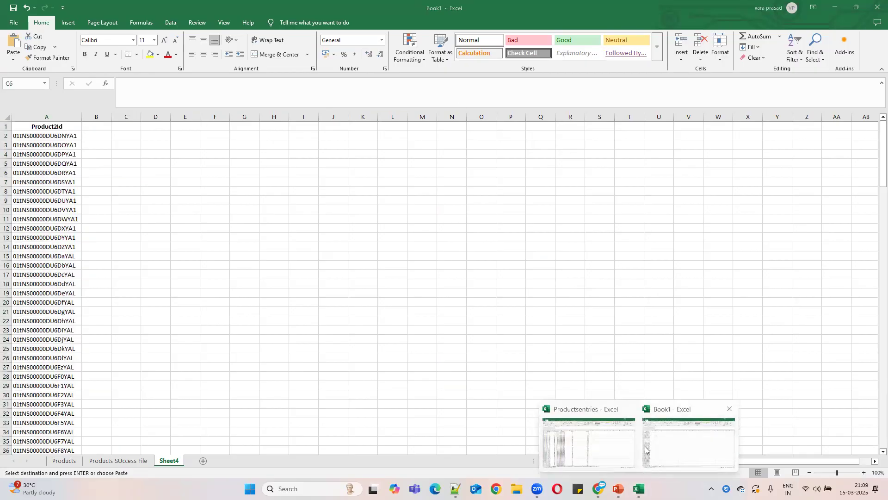
click(592, 446)
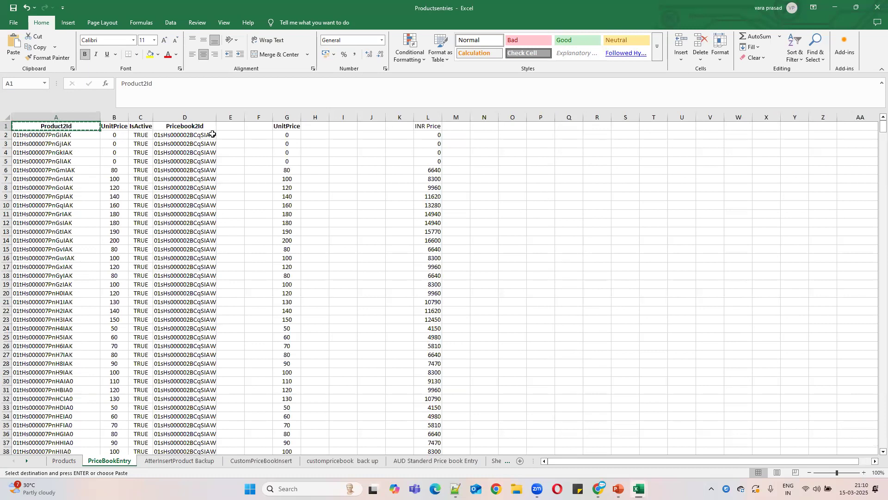
click(199, 126)
key(ctrl+c)
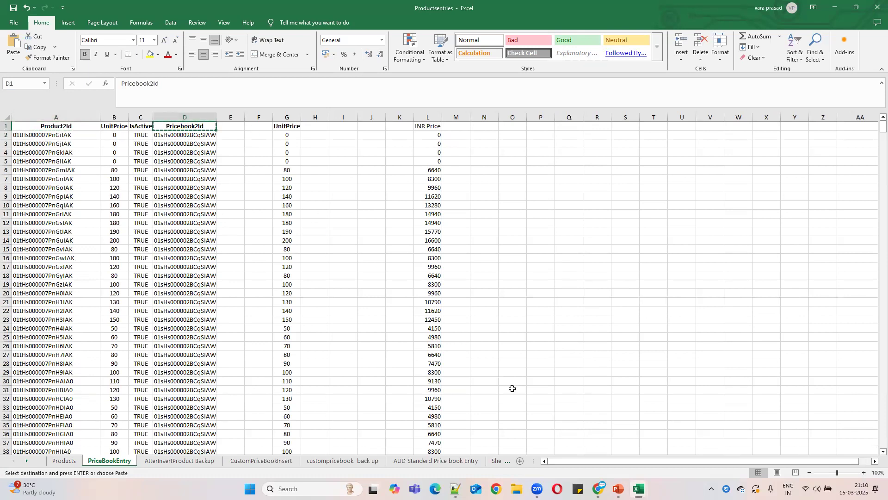
click(638, 488)
click(694, 458)
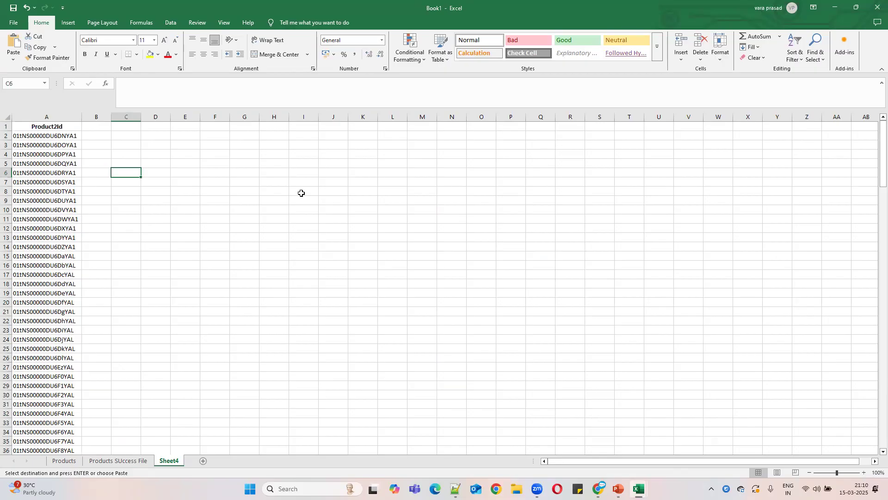
click(90, 127)
key(ctrl+v)
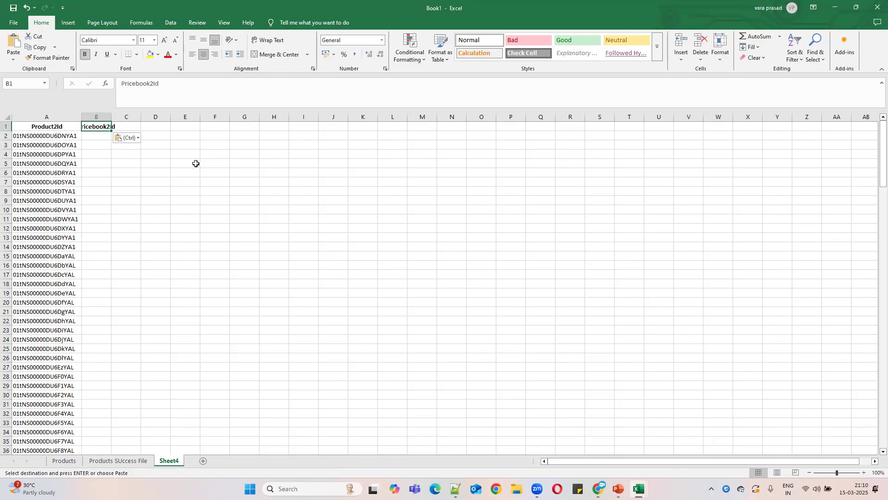
double_click(111, 116)
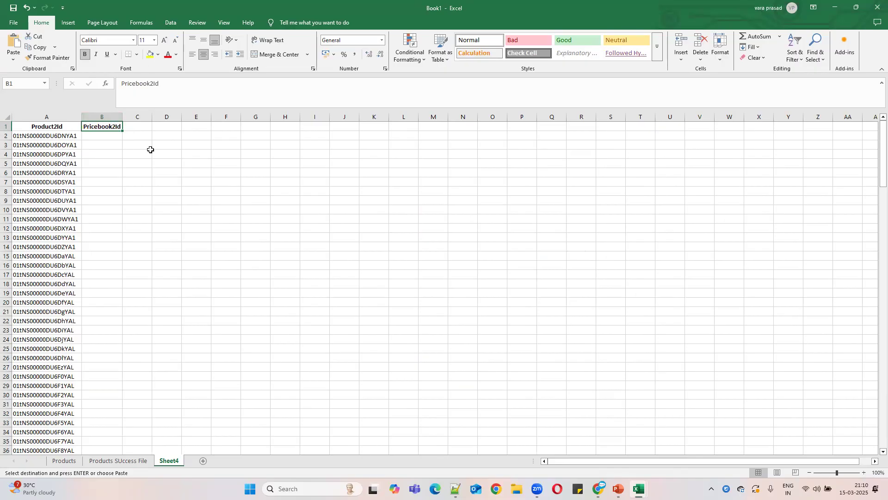
click(113, 136)
Step: Switch to Salesforce in the browser and show the All Price Books list view
click(832, 10)
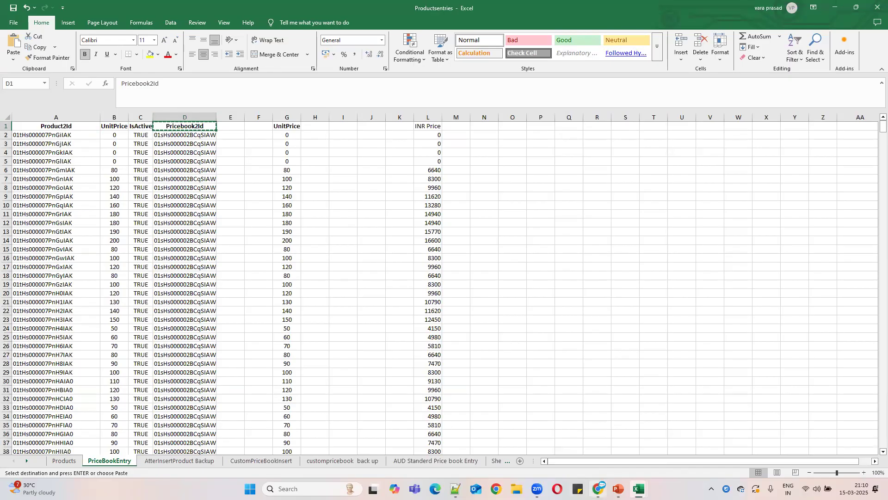
click(598, 488)
click(128, 10)
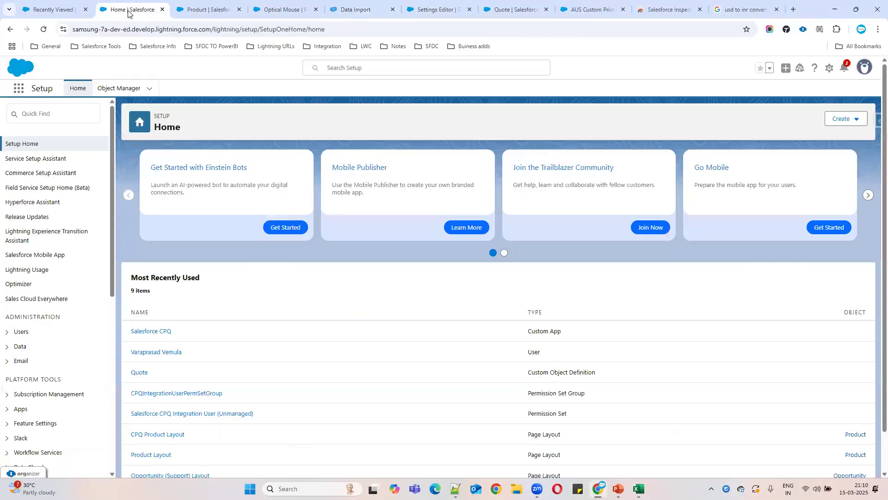
click(44, 9)
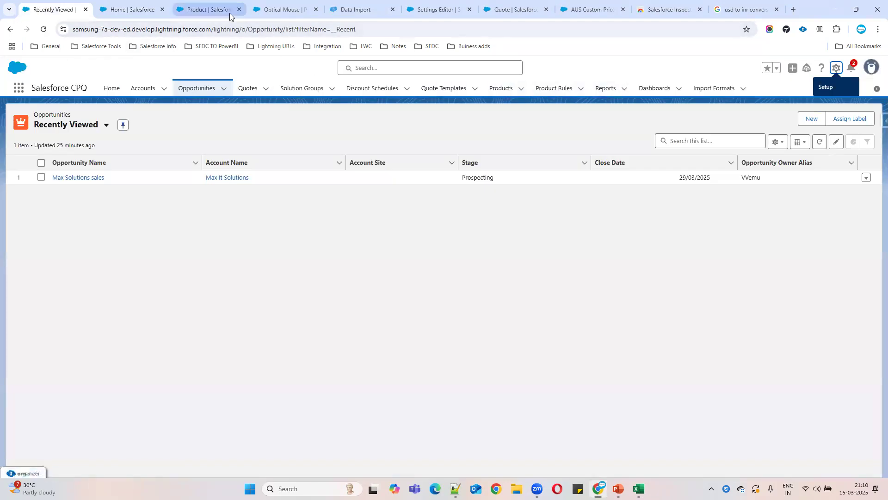
click(573, 10)
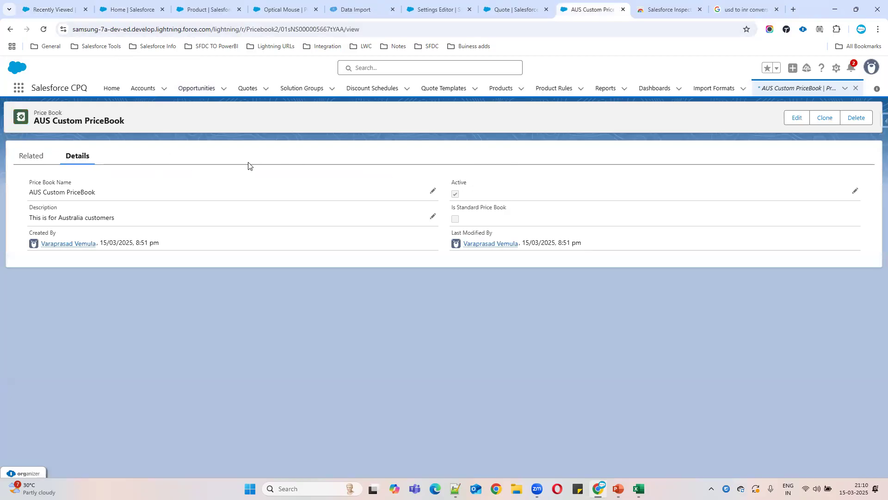
click(769, 91)
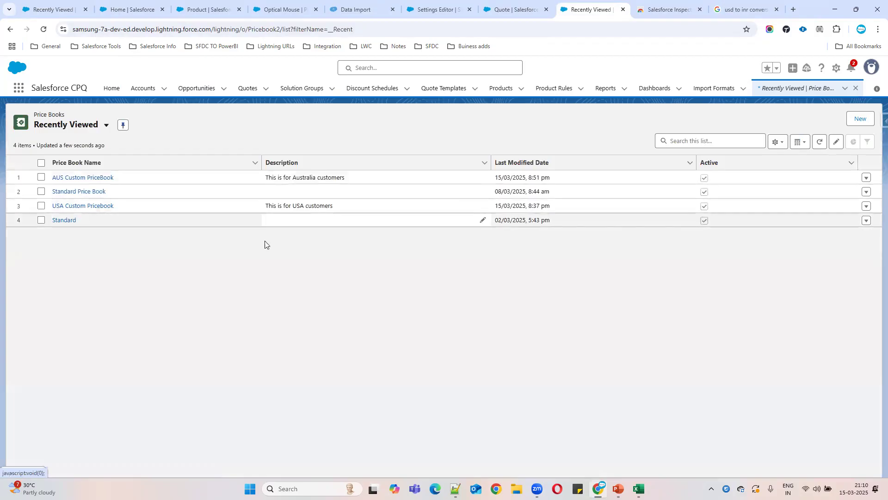
click(106, 125)
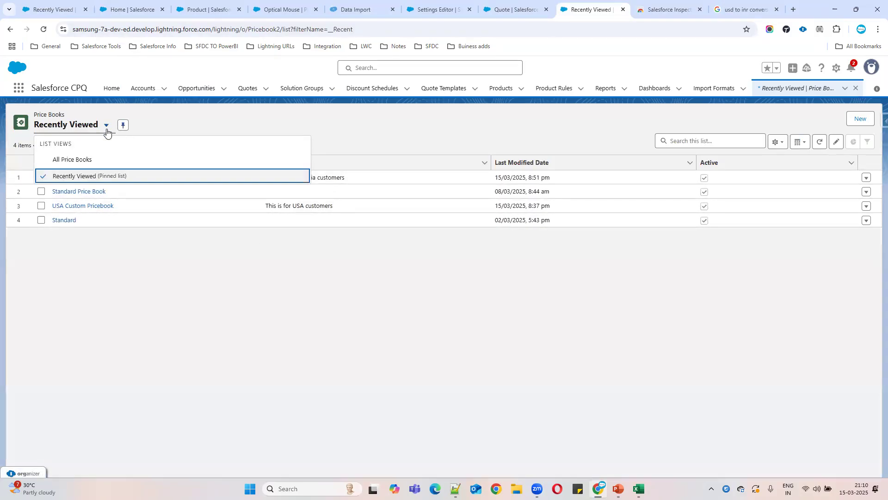
click(71, 159)
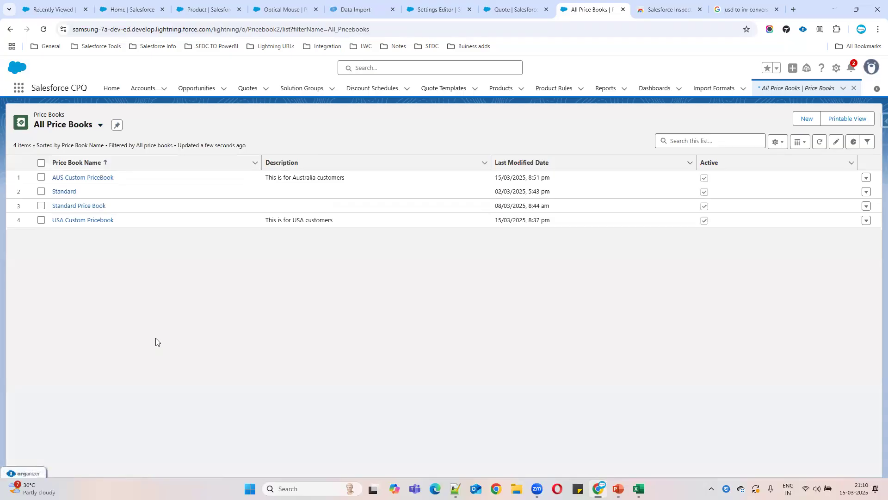
Step: Open the Standard Price Book record, check its Is Standard Price Book field and select the record ID in its URL
click(73, 206)
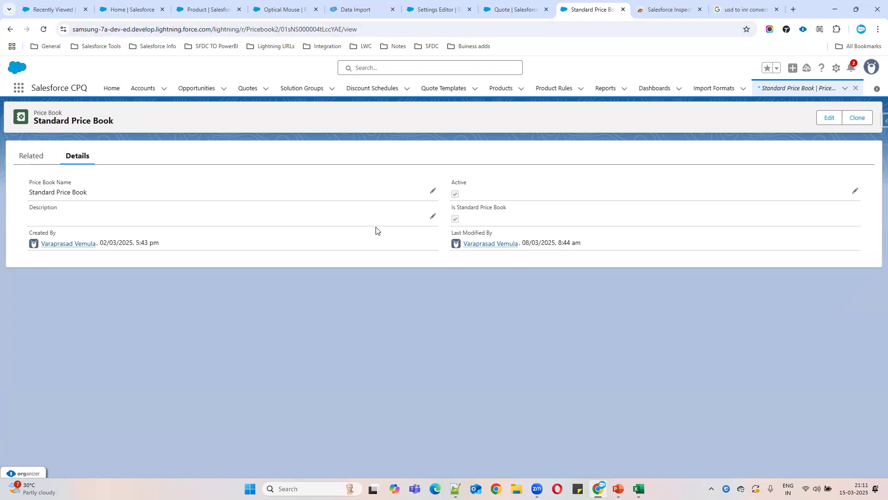
double_click(301, 30)
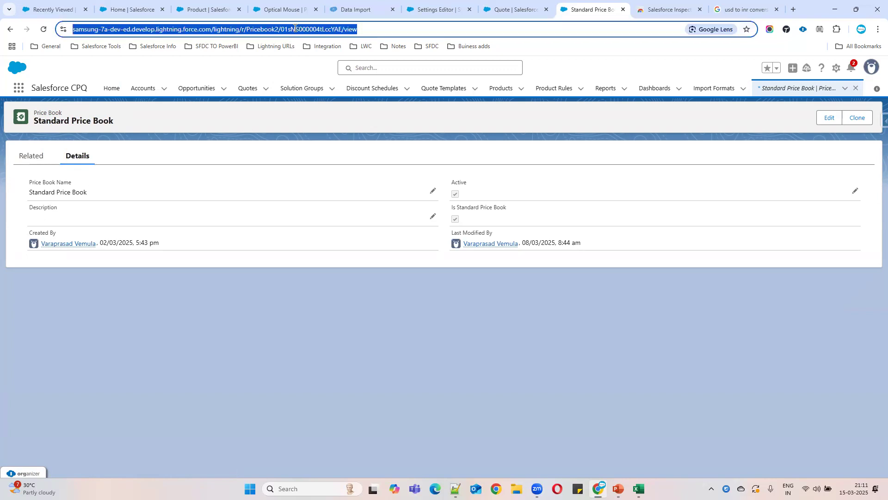
drag(35, 121, 140, 122)
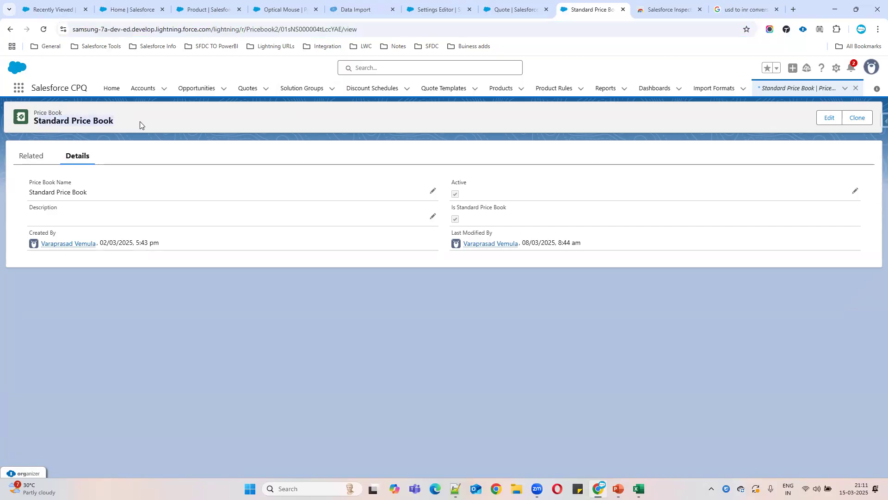
drag(451, 209, 510, 210)
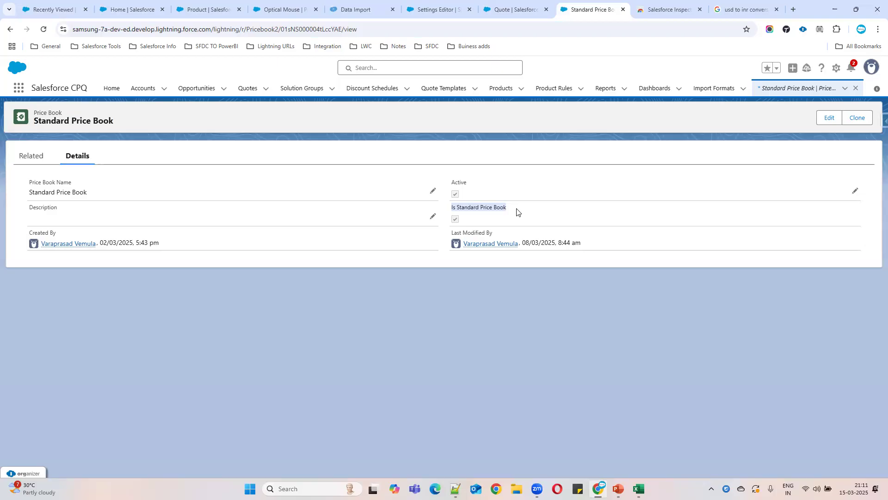
double_click(326, 29)
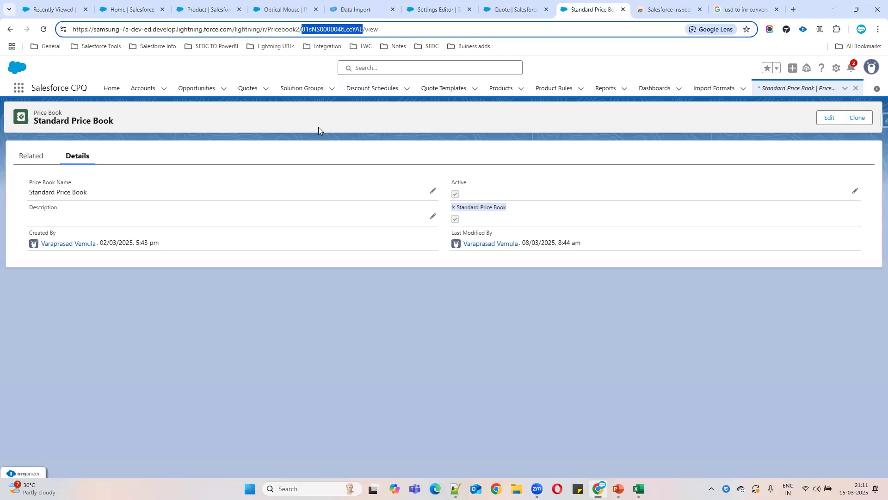
Step: Open Salesforce Inspector's Data Export from the Recently Viewed opportunities page
click(53, 9)
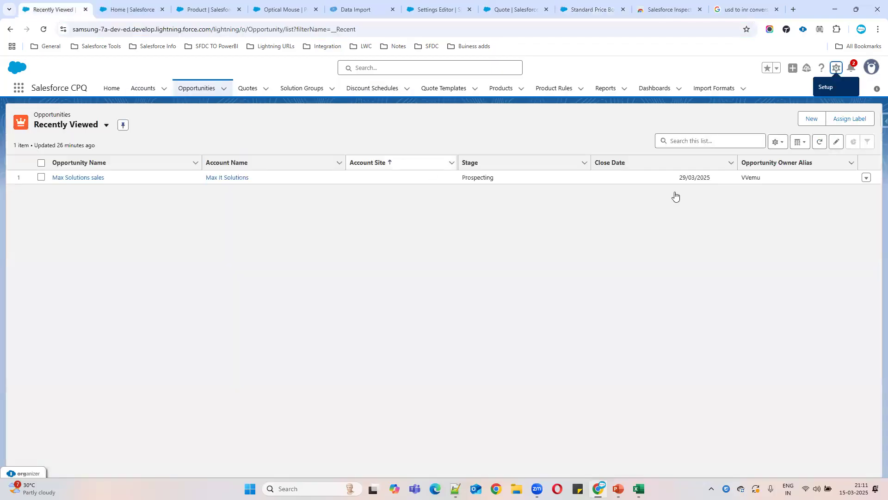
click(884, 122)
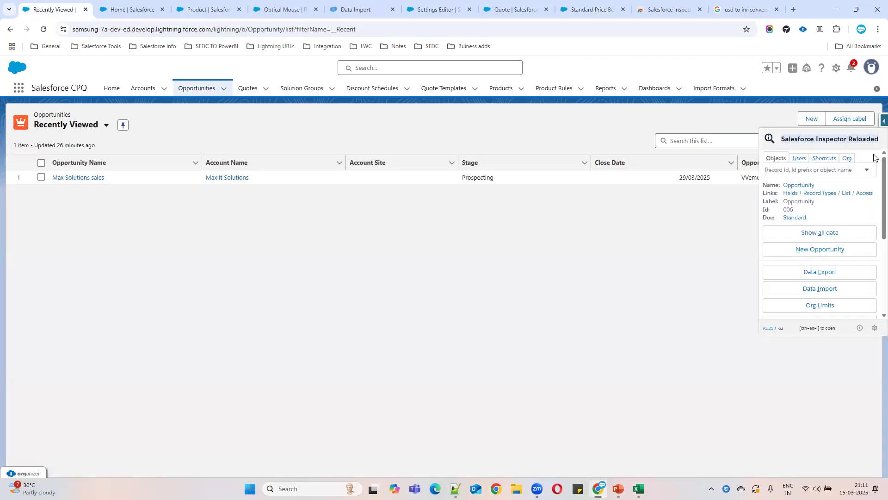
click(811, 272)
Step: Change the export query to SELECT Id,name FROM Pricebook2 and run it
double_click(94, 116)
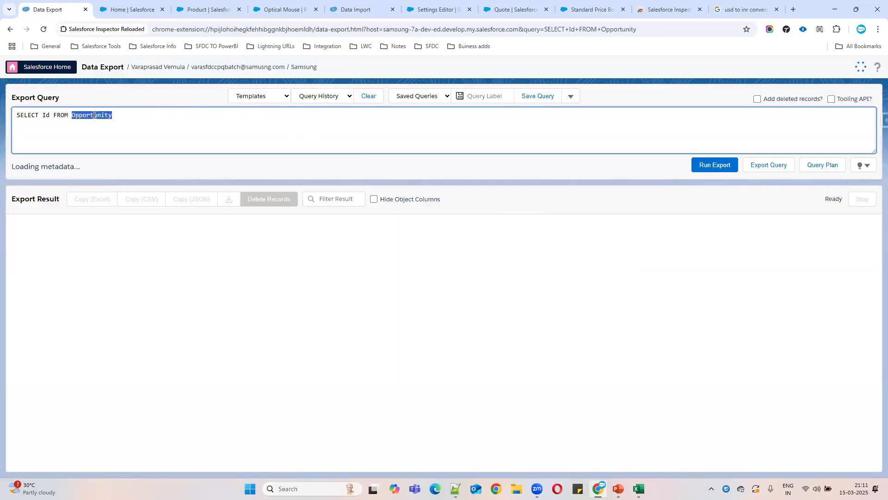
text(Price)
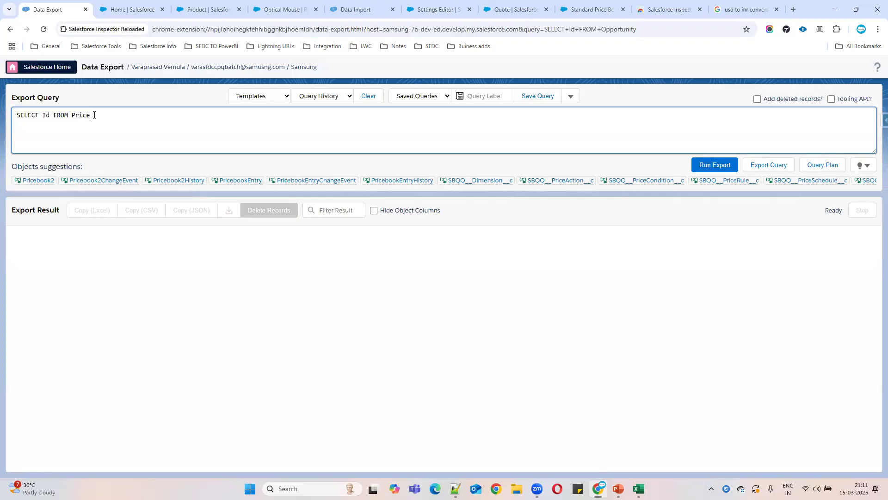
text(book2)
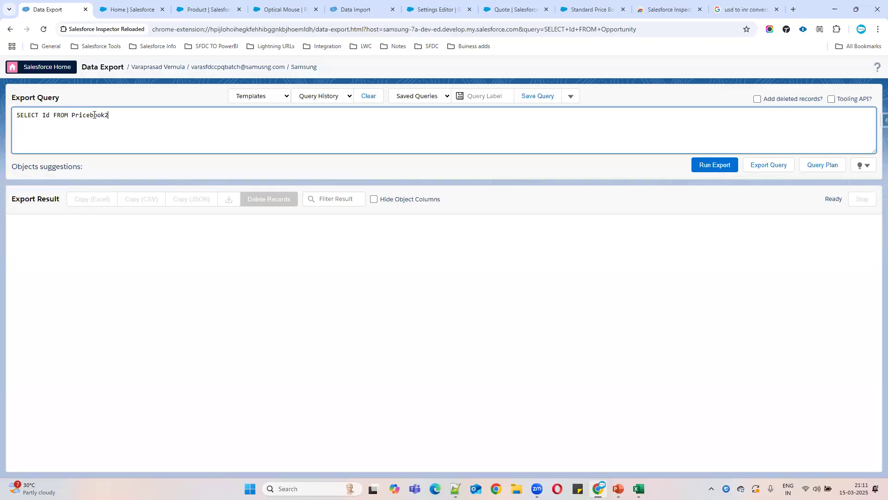
click(51, 114)
text(,name)
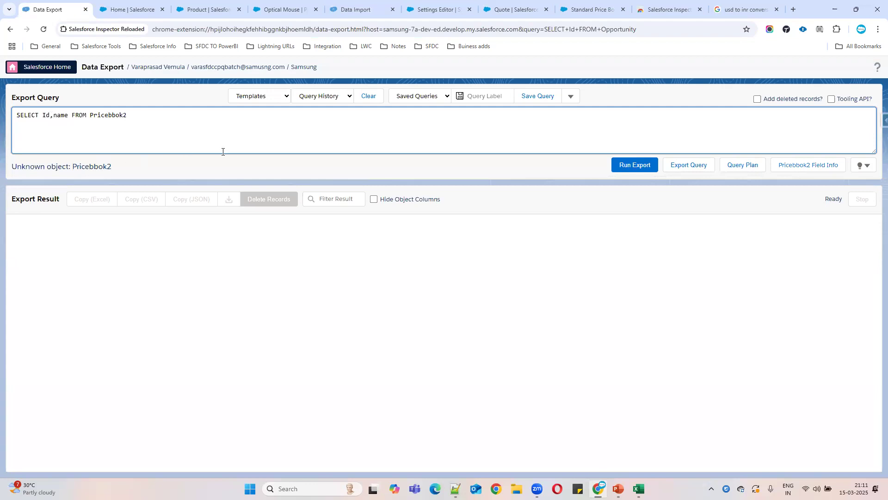
click(115, 114)
key(BackSpace)
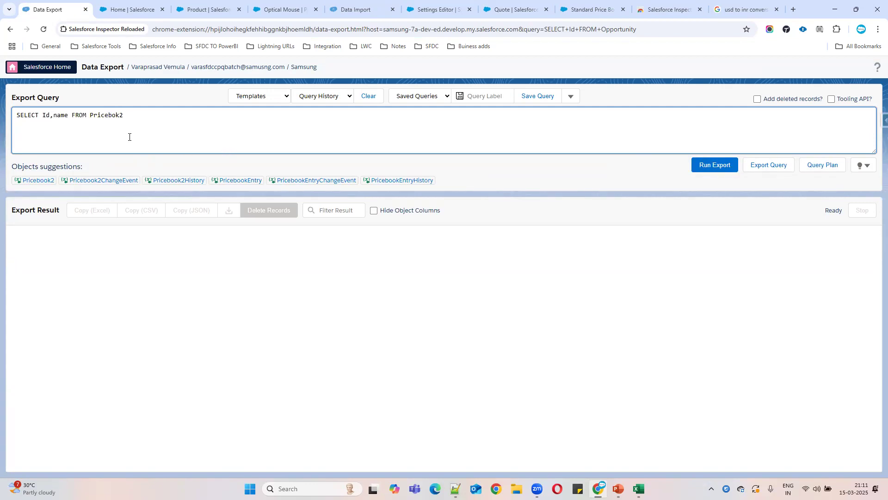
text(o)
double_click(121, 115)
click(635, 166)
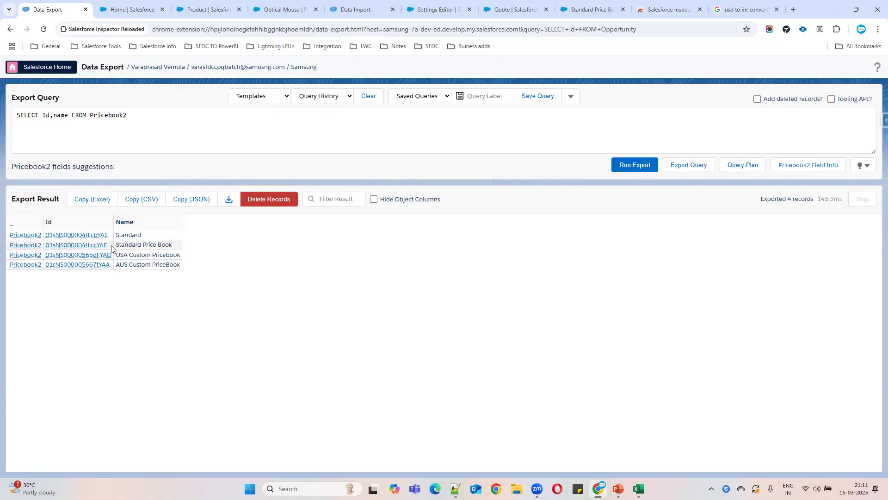
Step: Copy the Standard Price Book's Id from the export result into B2 of Book1's Sheet4 and widen column B to fit it
drag(110, 248, 45, 245)
key(ctrl+c)
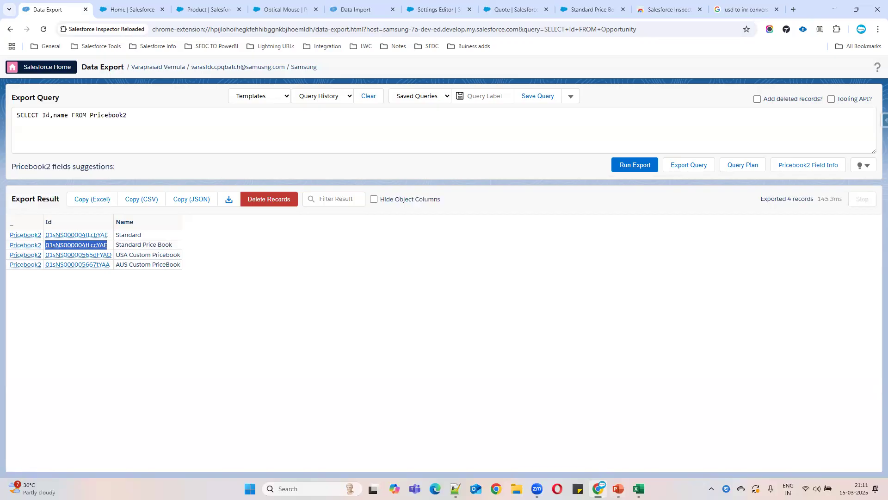
click(638, 489)
click(682, 444)
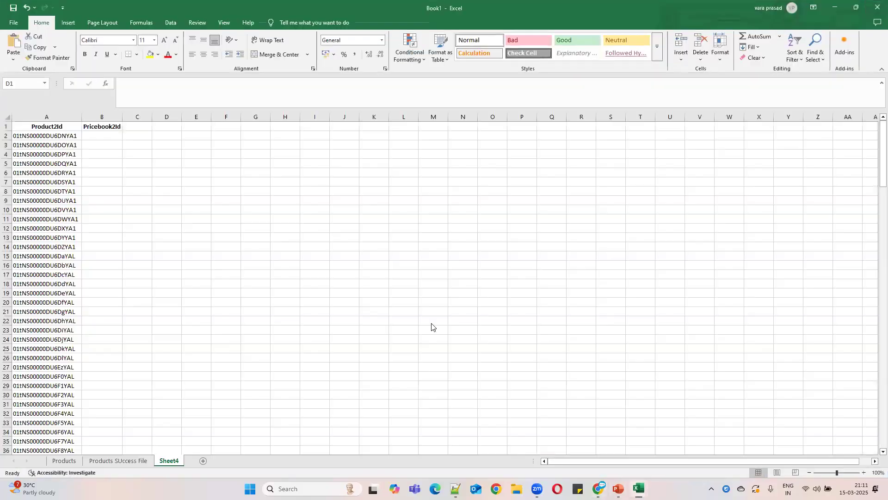
key(ctrl+v)
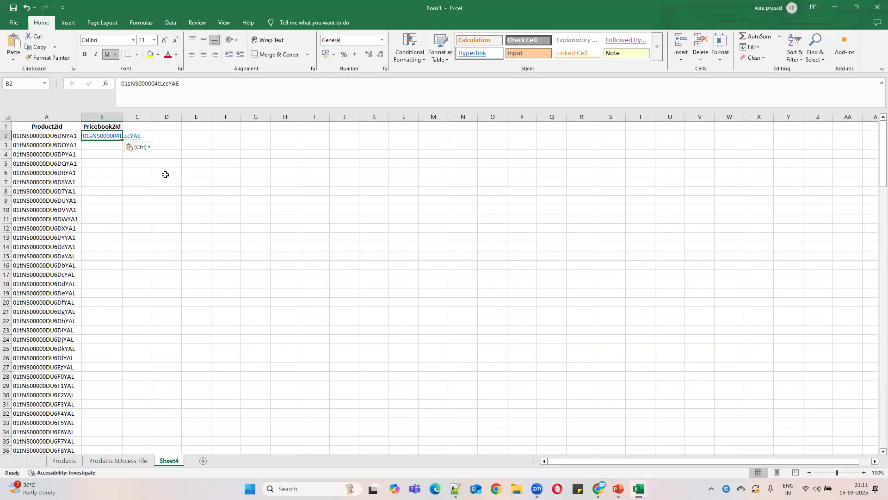
drag(122, 119, 144, 119)
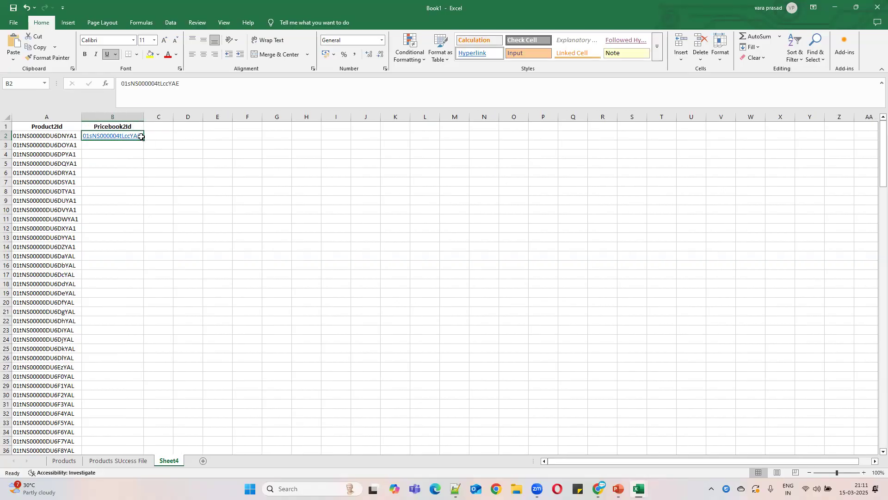
Step: Remove the hyperlink from the pasted price book ID in B2
right_click(137, 137)
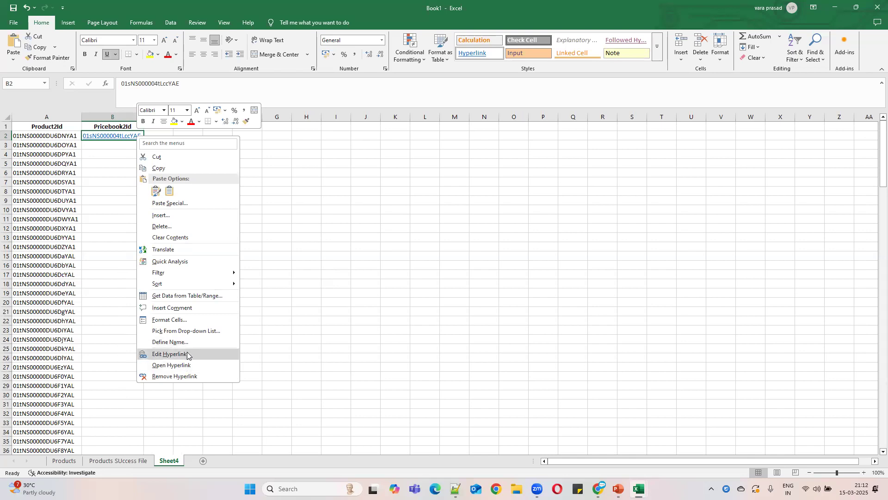
click(178, 376)
click(159, 181)
Step: Fill the price book ID in B2 down column B for all product rows and check the filled range
click(134, 136)
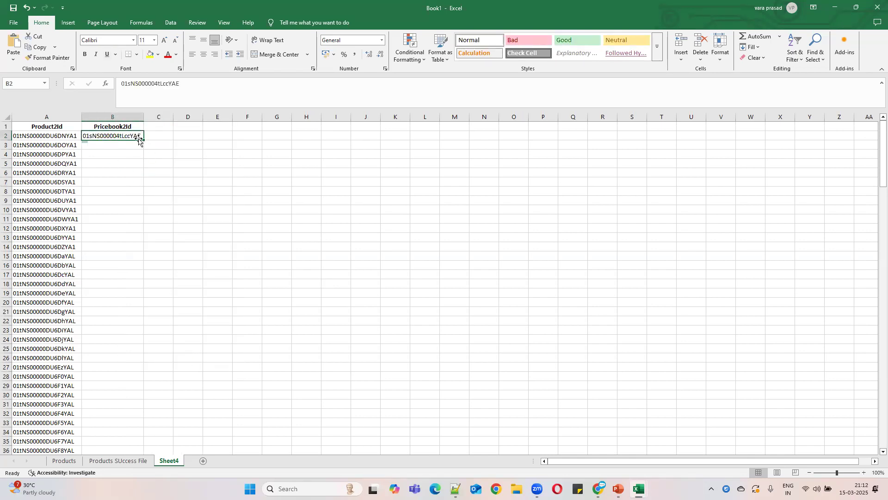
double_click(144, 140)
scroll(203, 323, down, 6)
scroll(210, 334, down, 13)
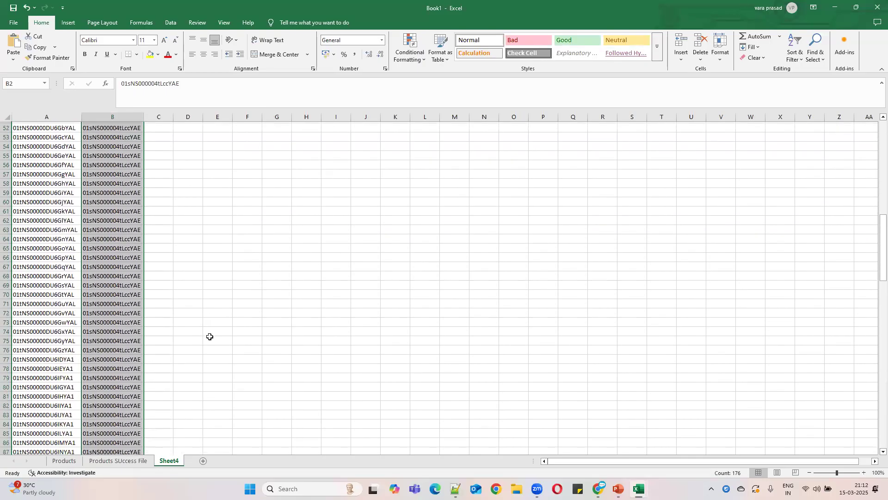
scroll(213, 339, down, 14)
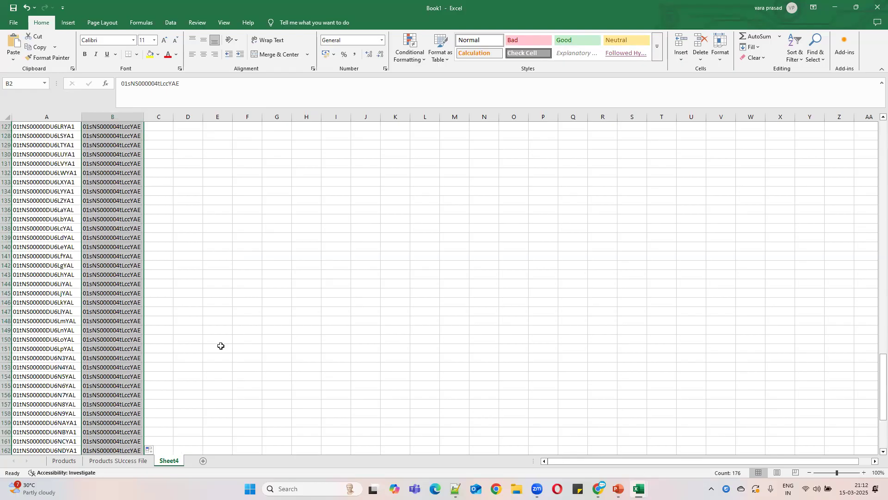
scroll(220, 346, up, 2)
scroll(221, 346, up, 20)
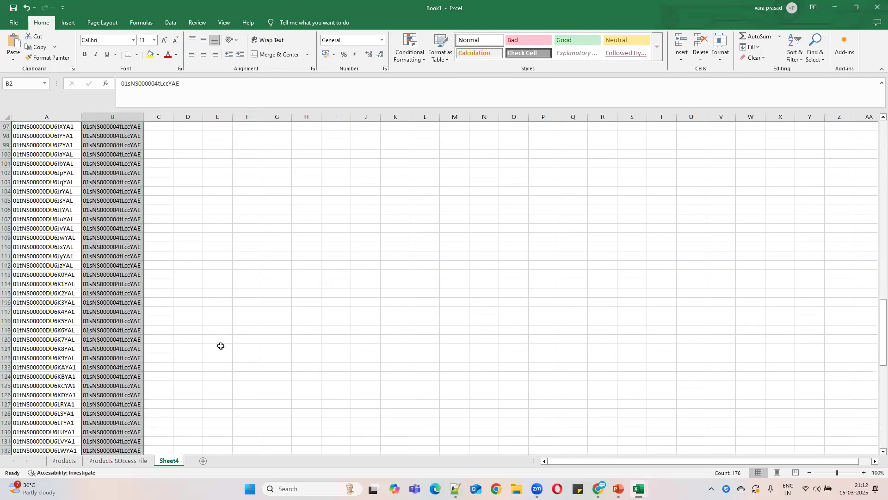
scroll(221, 346, up, 11)
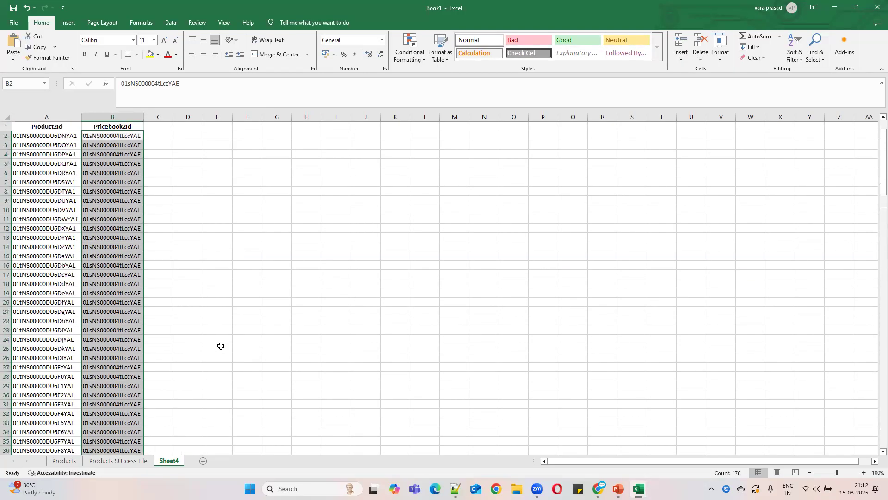
Step: Review Sheet4's two headers, select C1 and compare with the columns of PriceBookEntry in the Productsentries workbook
drag(46, 127, 114, 125)
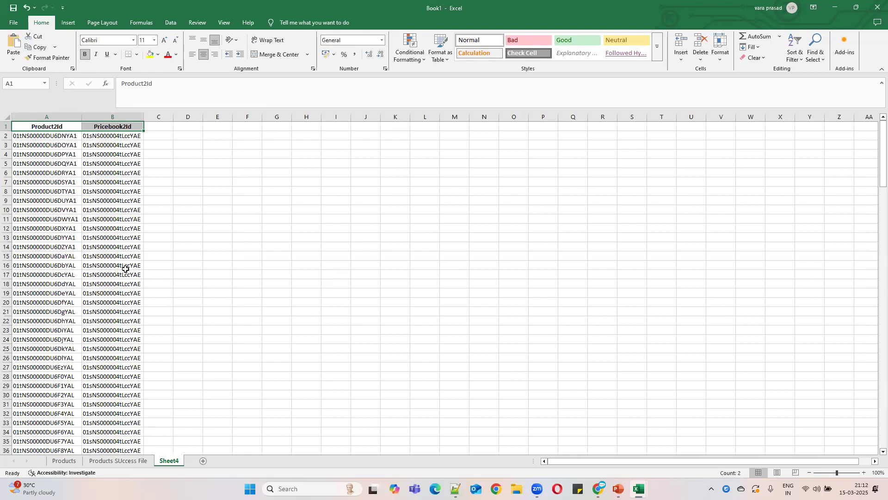
click(160, 128)
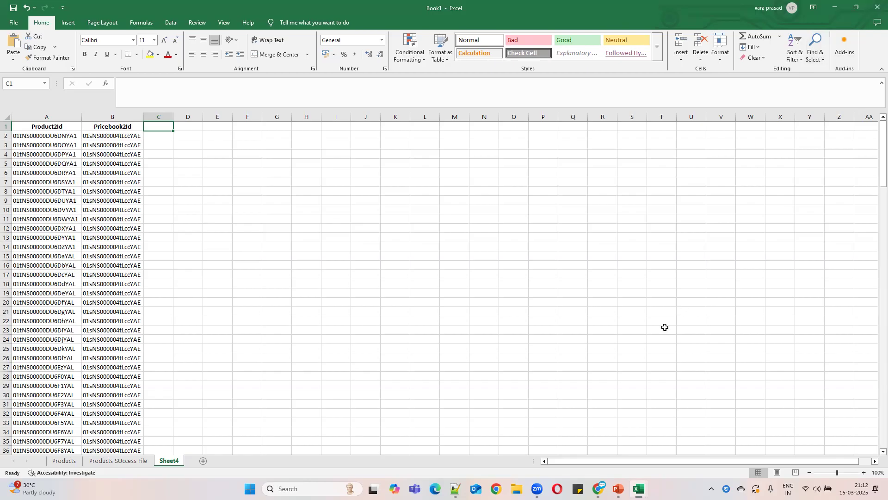
mouse_move(639, 489)
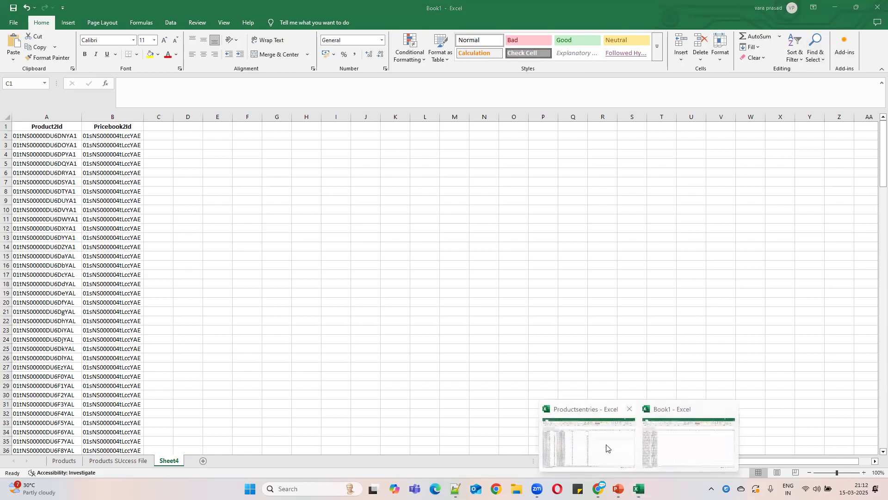
click(605, 444)
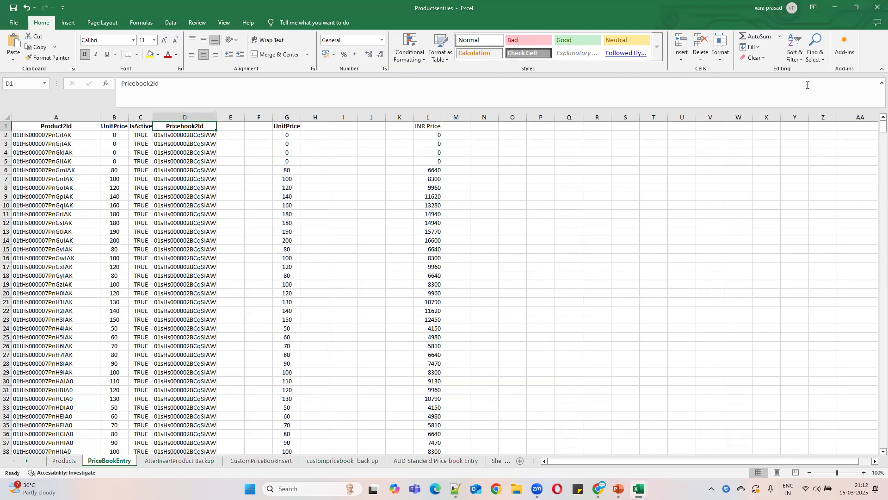
click(834, 8)
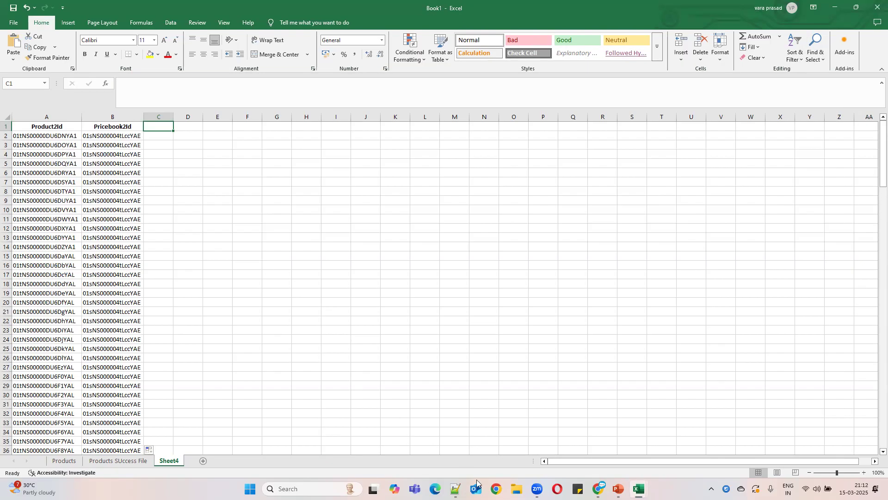
Step: Switch to Data Export in the browser, add CurrencyIsoCode to the Pricebook2 query and rerun it
click(598, 489)
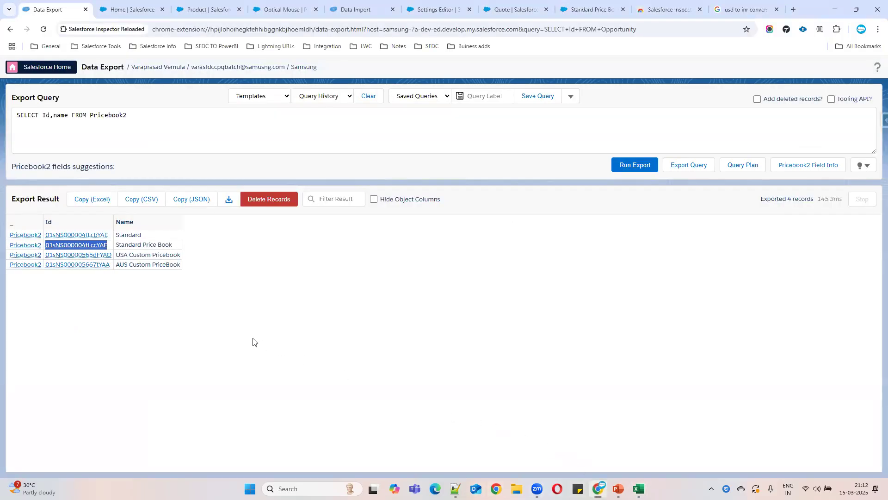
click(70, 121)
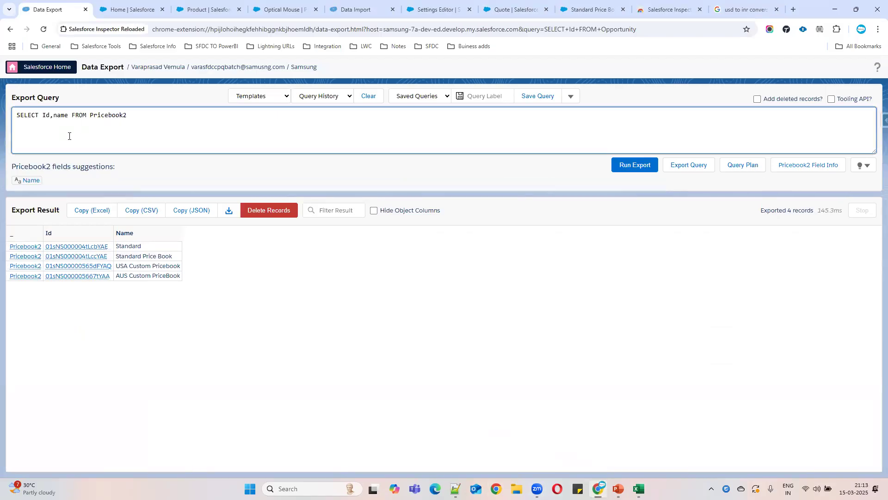
text(,cuu)
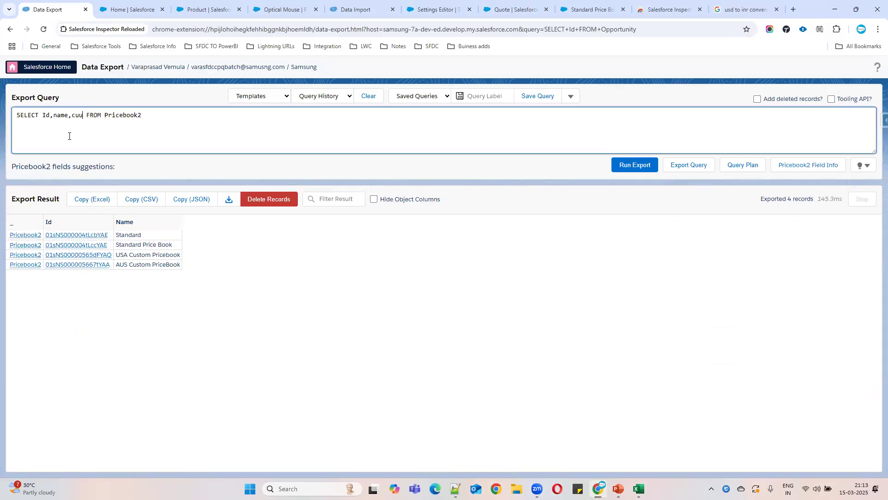
key(BackSpace)
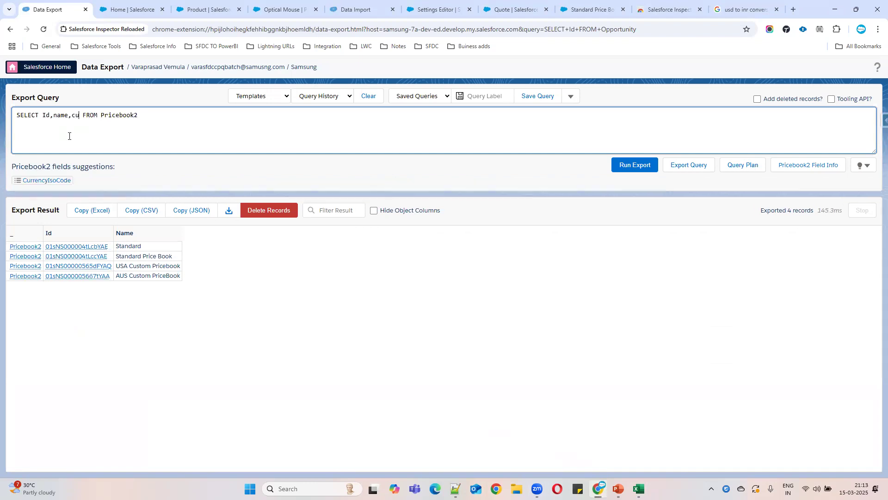
click(53, 181)
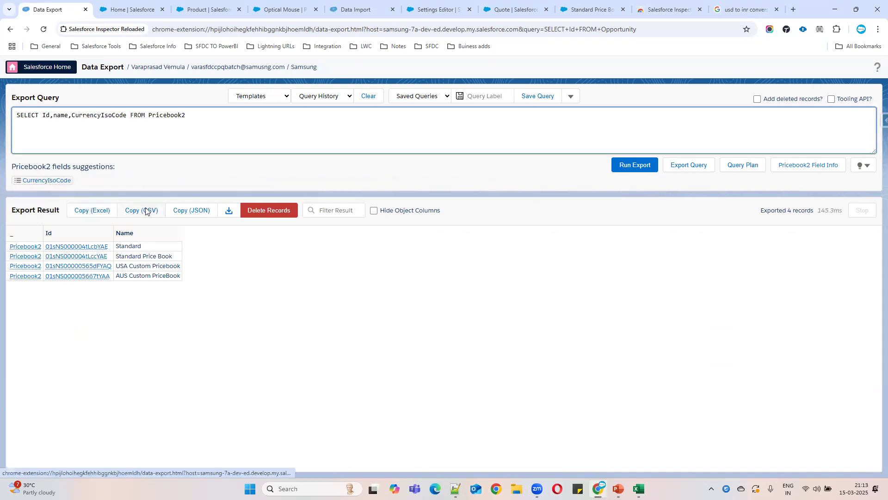
click(630, 165)
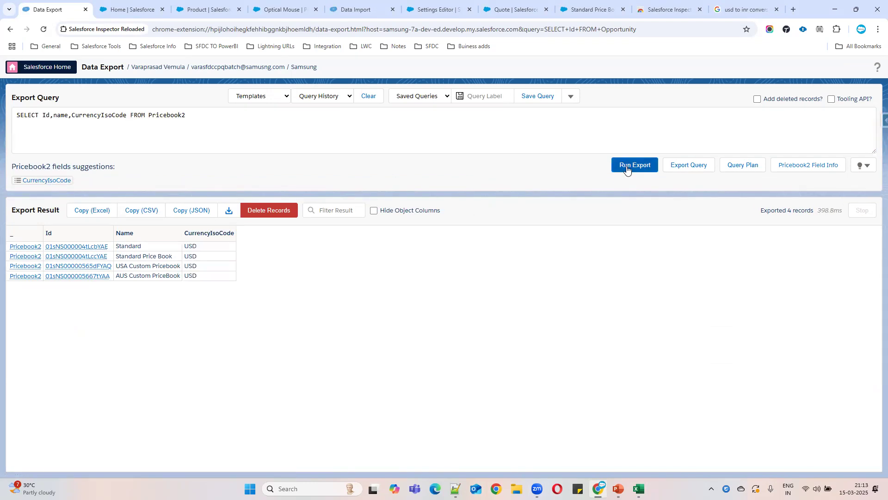
Step: Copy the CurrencyIsoCode field name from the query into C1 of Book1's Sheet4 as a header
double_click(110, 115)
key(ctrl+c)
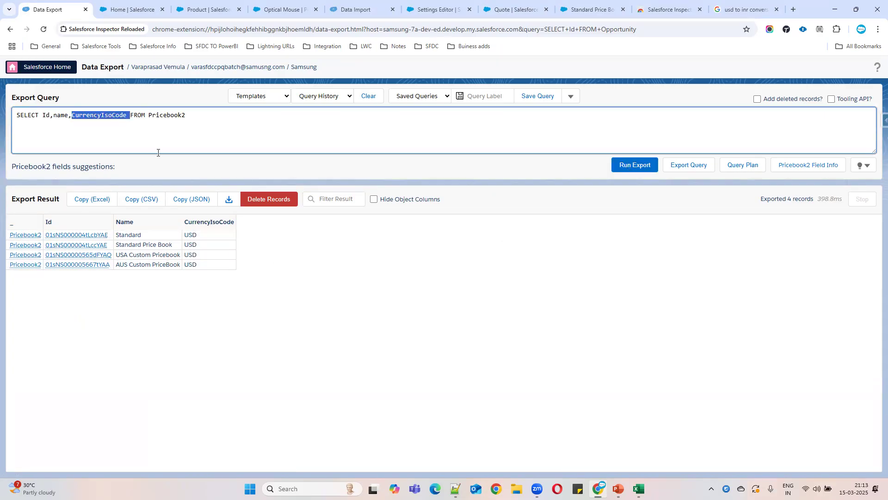
mouse_move(638, 488)
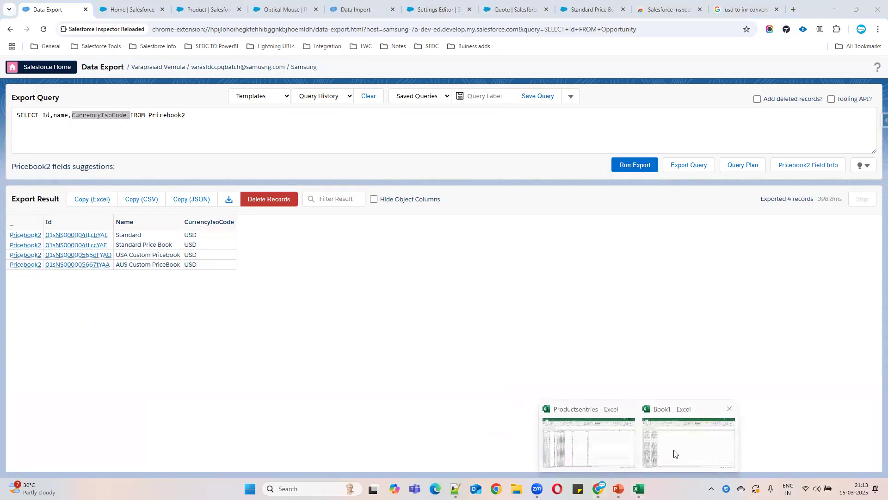
click(674, 452)
key(ctrl+v)
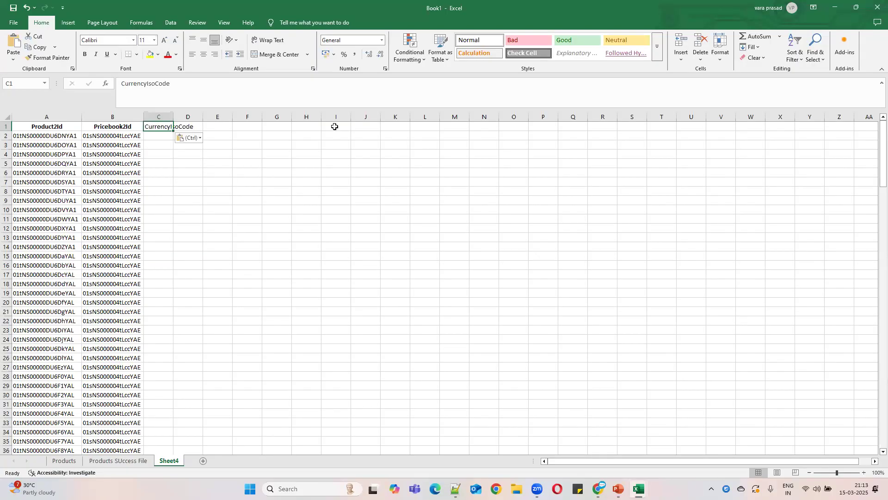
Step: Copy the Standard Price Book's currency code USD from the export result into C2 of Book1's Sheet4
click(835, 8)
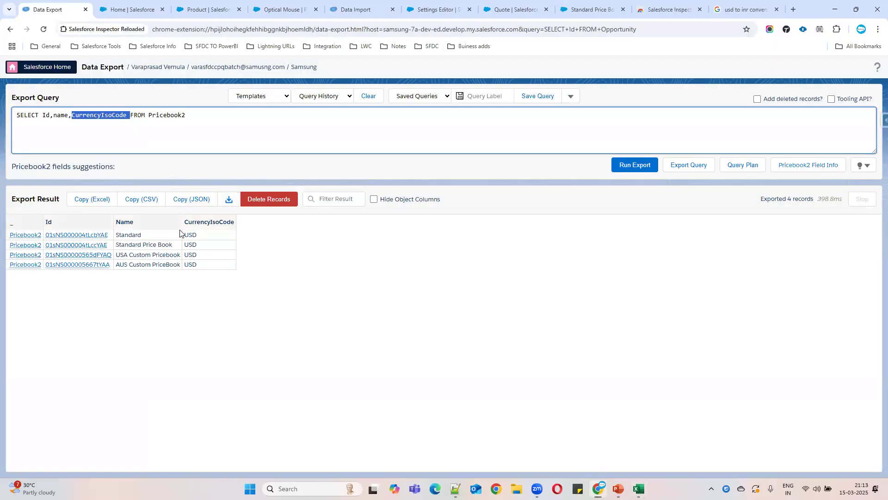
mouse_move(198, 235)
mouse_down()
mouse_move(185, 236)
mouse_move(195, 245)
mouse_move(187, 245)
mouse_up()
key(ctrl+c)
click(638, 488)
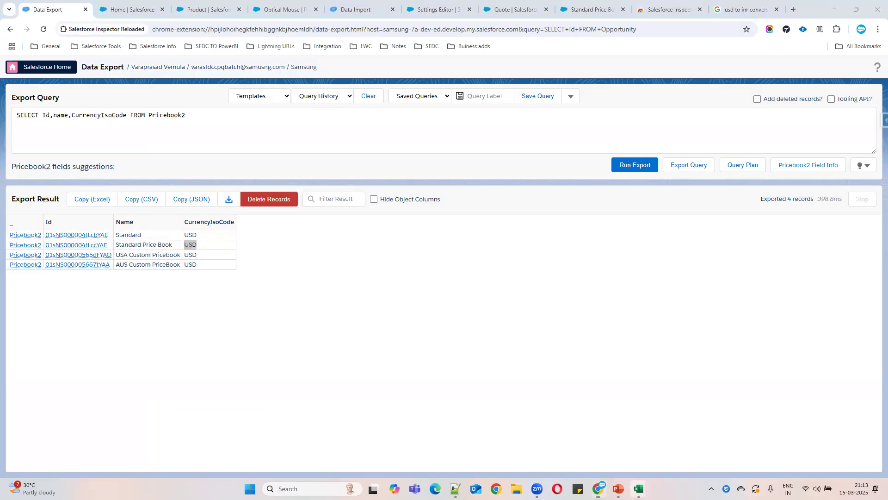
click(662, 450)
click(167, 145)
click(161, 134)
key(ctrl+v)
key(ctrl)
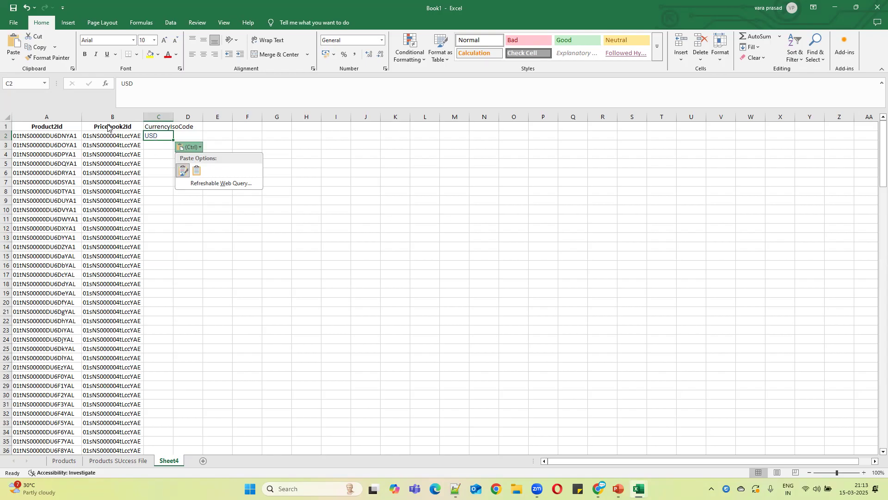
Step: Fill the USD code down column C of Sheet4 for every product row and check the columns down to the last row
key(Escape)
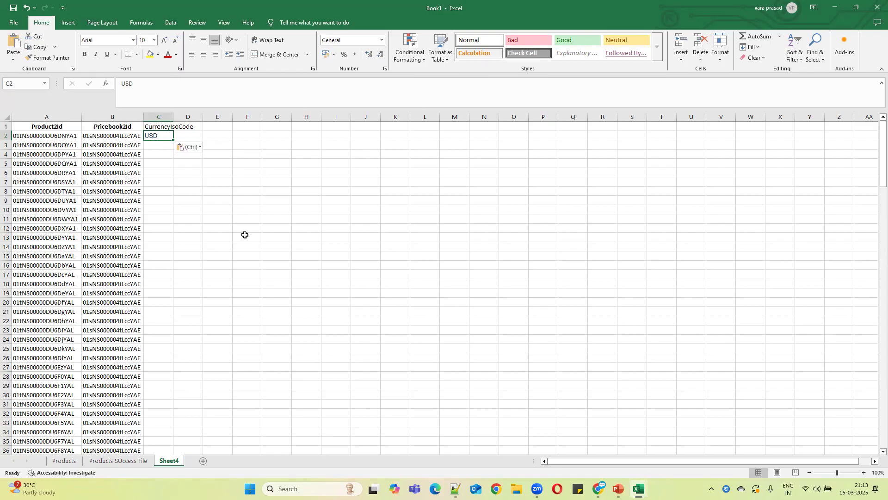
double_click(172, 140)
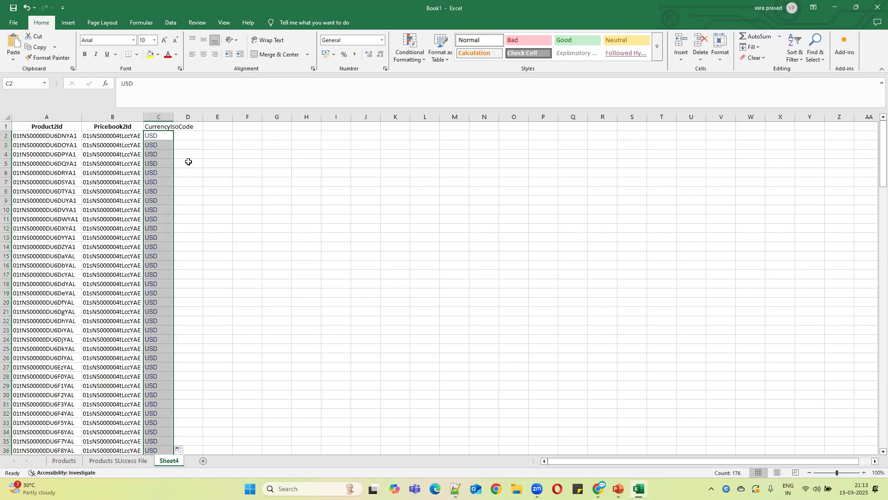
scroll(276, 297, down, 7)
scroll(277, 313, down, 20)
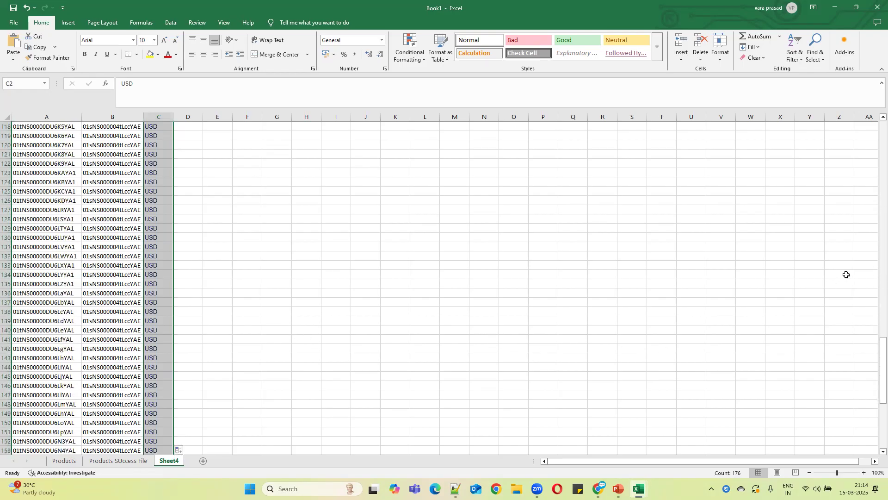
drag(876, 363, 874, 138)
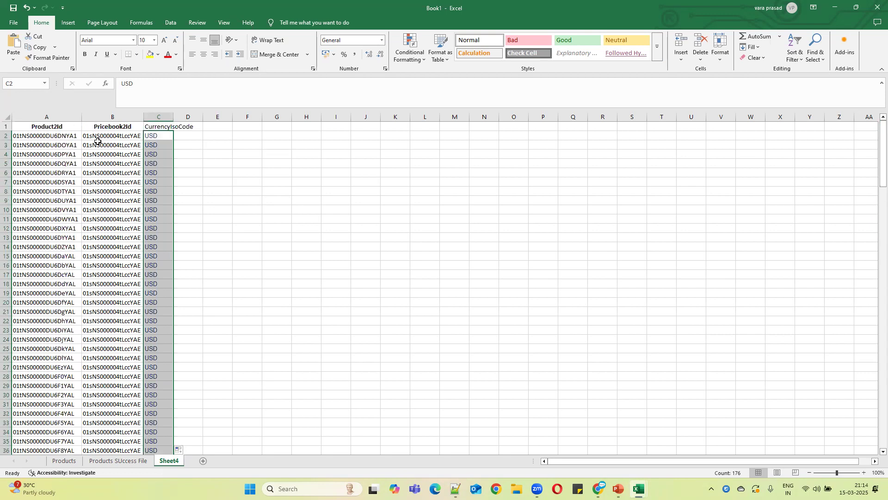
click(65, 125)
click(95, 128)
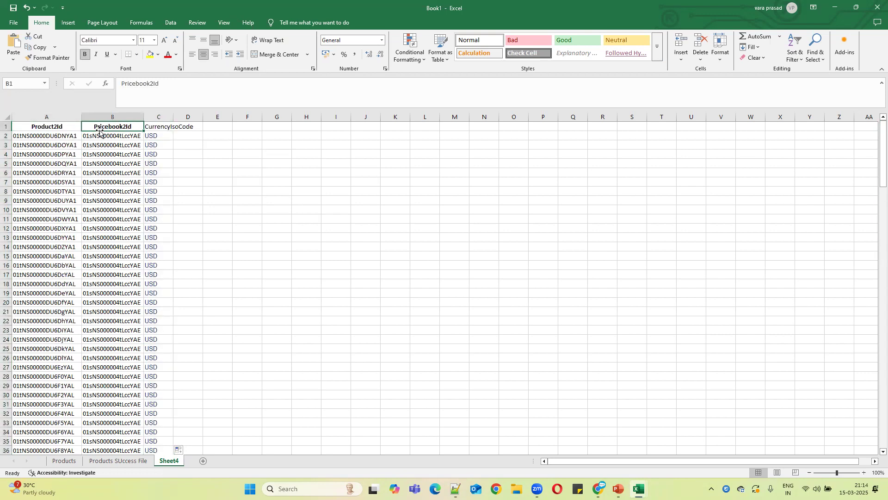
key(ctrl+Down)
click(157, 191)
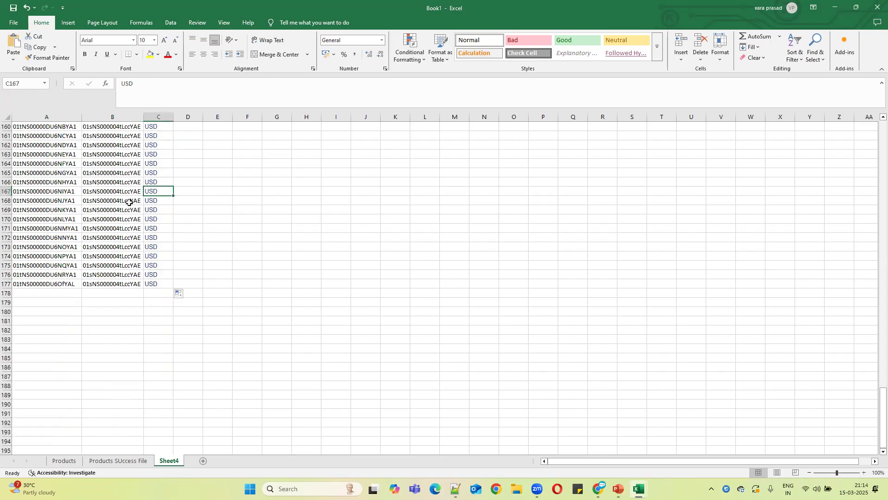
scroll(329, 354, up, 10)
scroll(329, 354, up, 20)
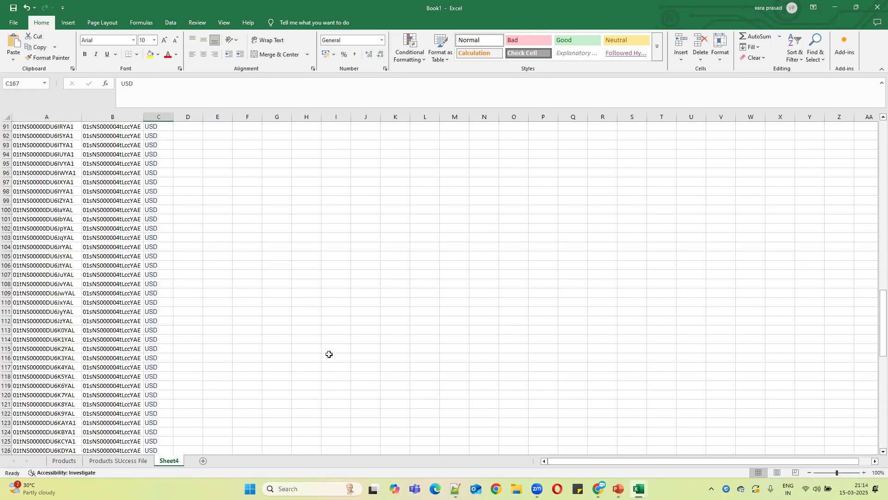
scroll(329, 354, up, 19)
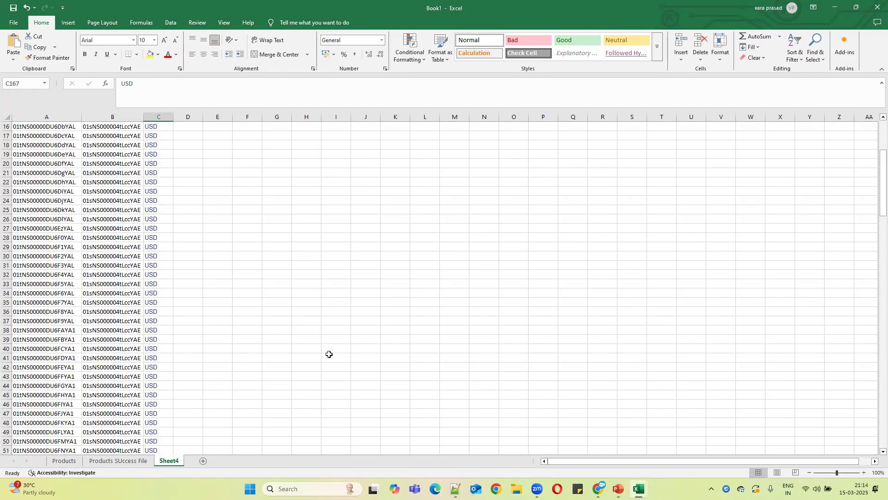
Step: Rename Sheet4 as USD Standard pricebook
right_click(169, 460)
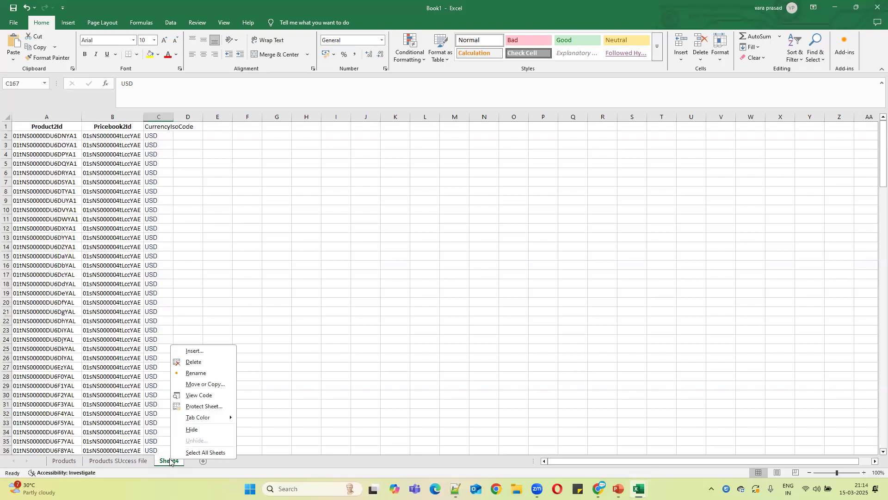
click(195, 373)
text(USD)
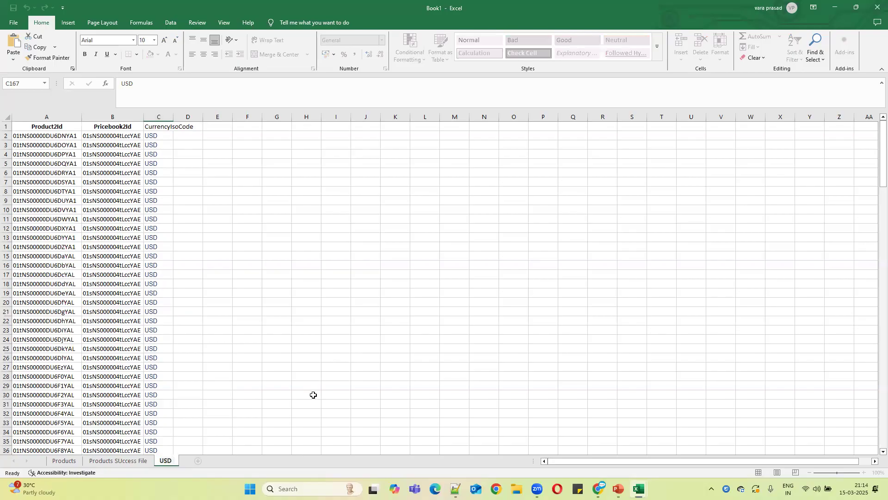
text( Standard priceb)
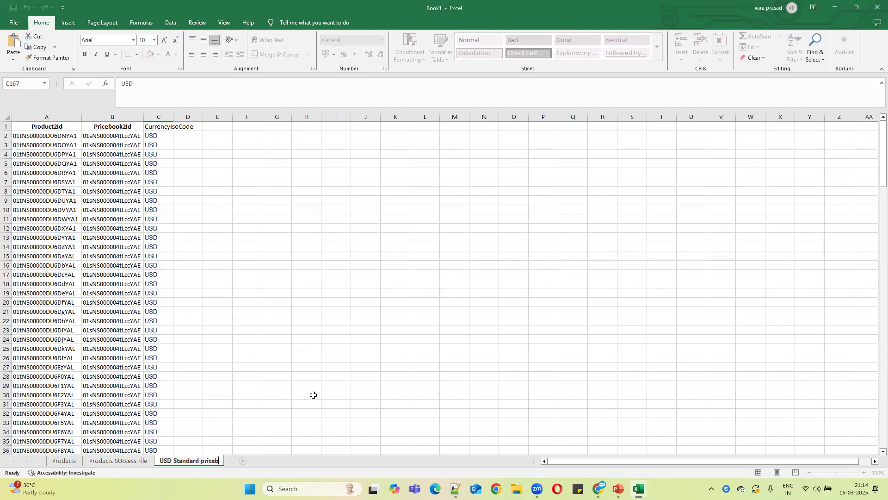
text(ook)
click(313, 395)
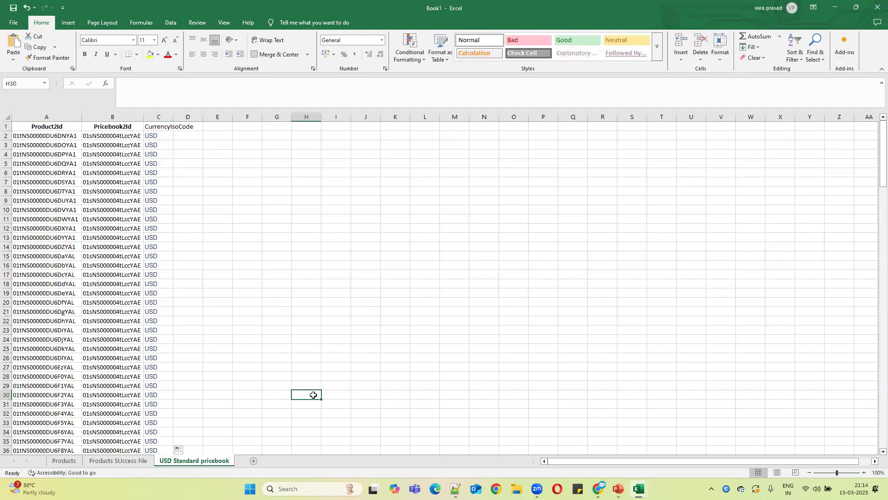
Step: Copy the UnitPrice column G from PriceBookEntry in the Productsentries workbook into column D of Book1's USD Standard pricebook sheet
key(alt+Tab)
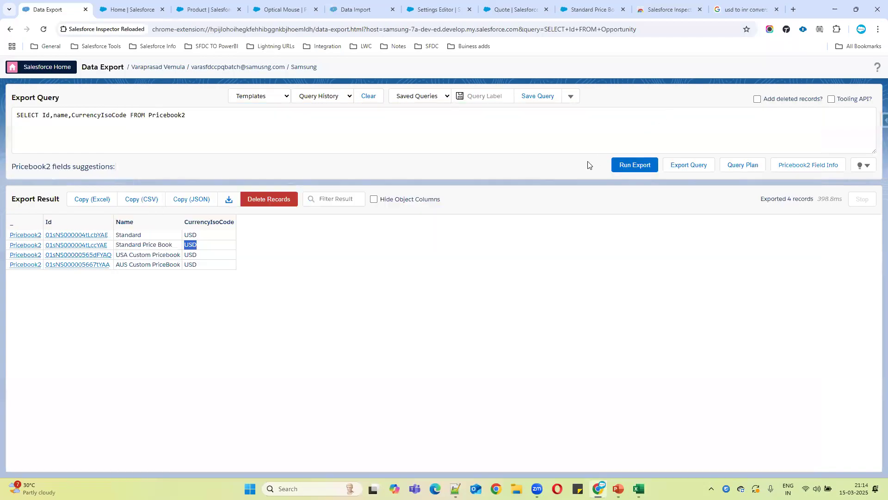
mouse_move(639, 489)
click(582, 449)
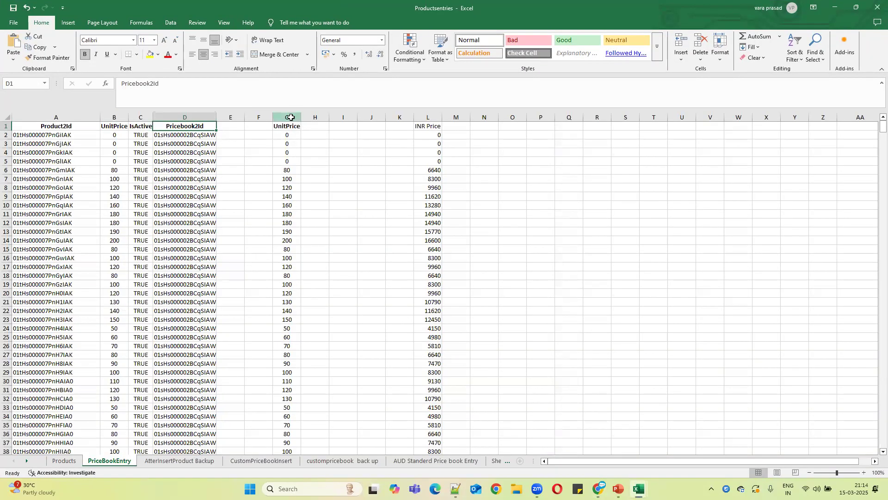
click(290, 117)
key(ctrl+c)
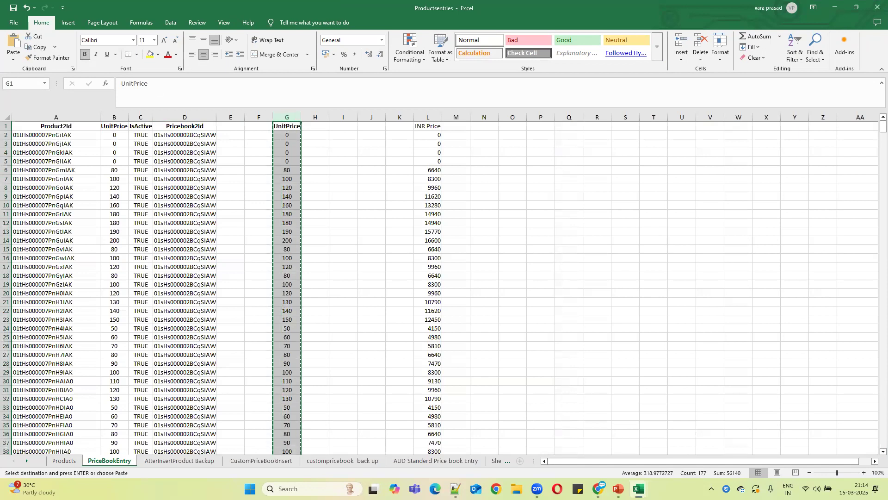
click(686, 457)
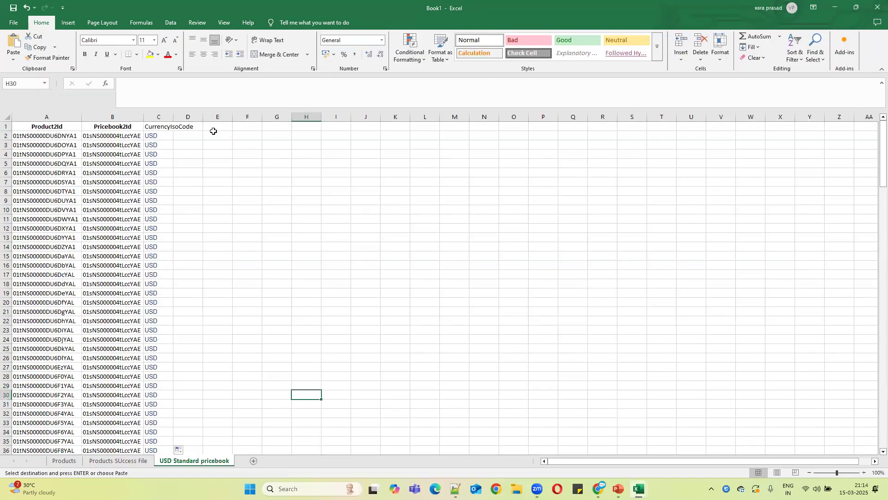
click(198, 125)
key(ctrl+v)
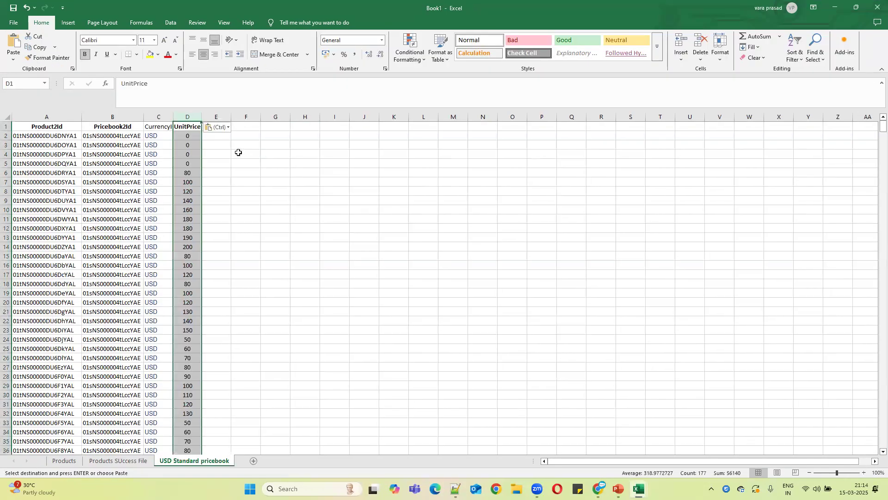
Step: Fit column C's width to the CurrencyIsoCode header and review the headers in columns A to D
double_click(174, 118)
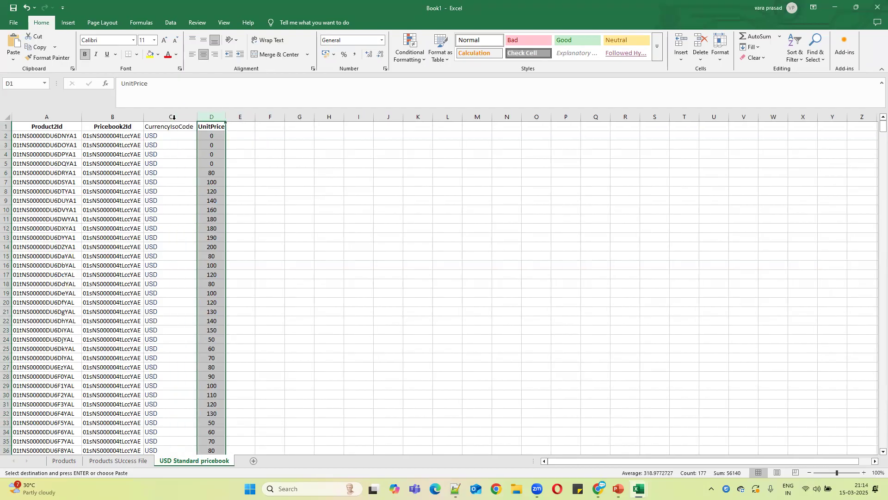
click(347, 156)
click(178, 127)
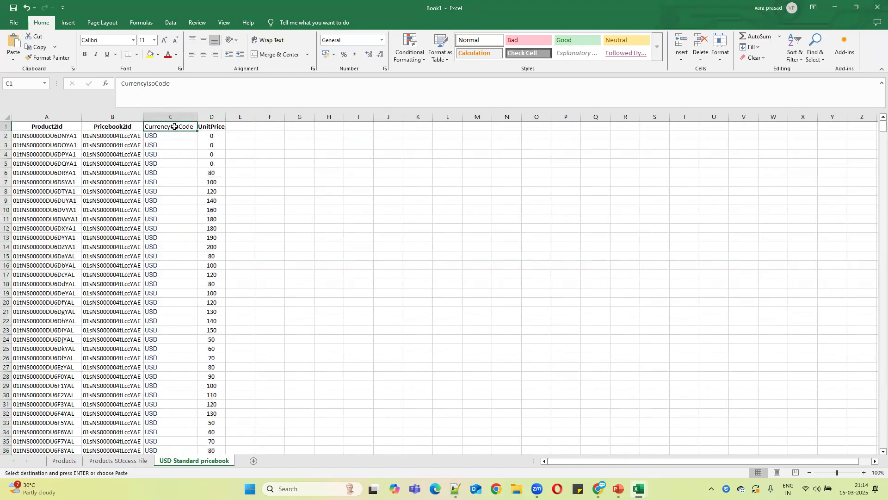
click(51, 128)
click(110, 129)
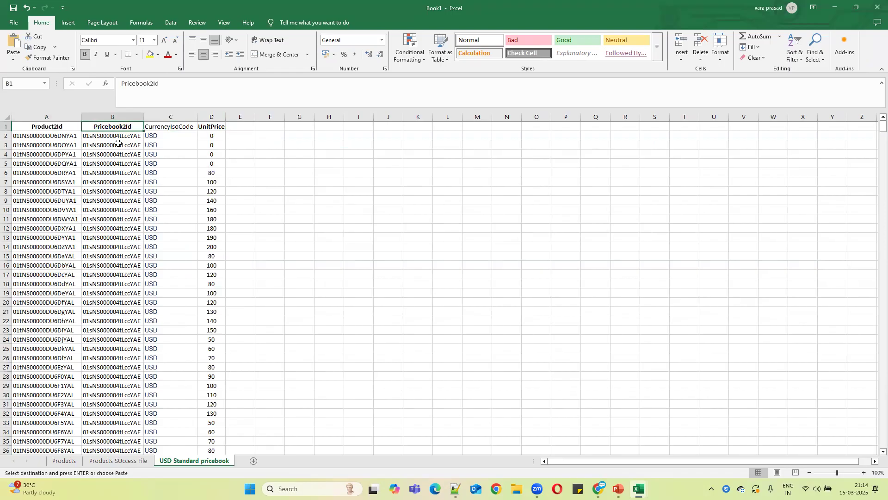
click(169, 129)
click(222, 127)
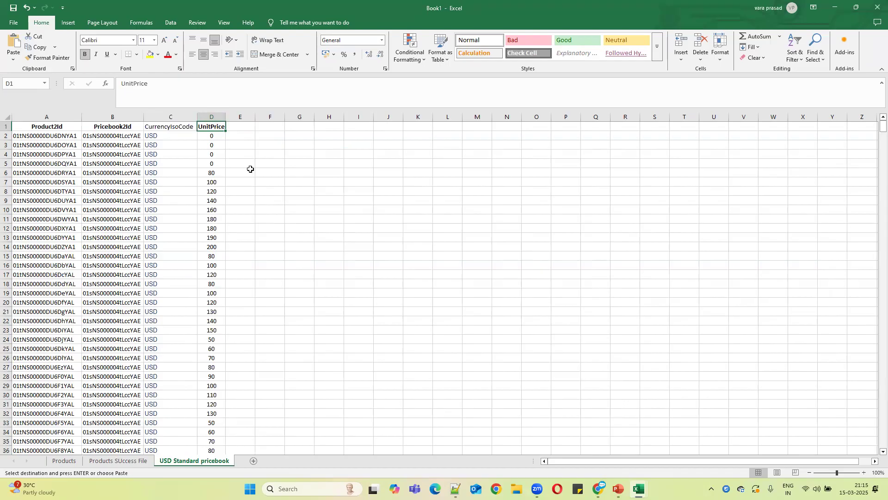
Step: Copy the IsActive header and its first two TRUE values from Productsentries' PriceBookEntry sheet into E1:E3 of Book1's USD Standard pricebook sheet
click(246, 126)
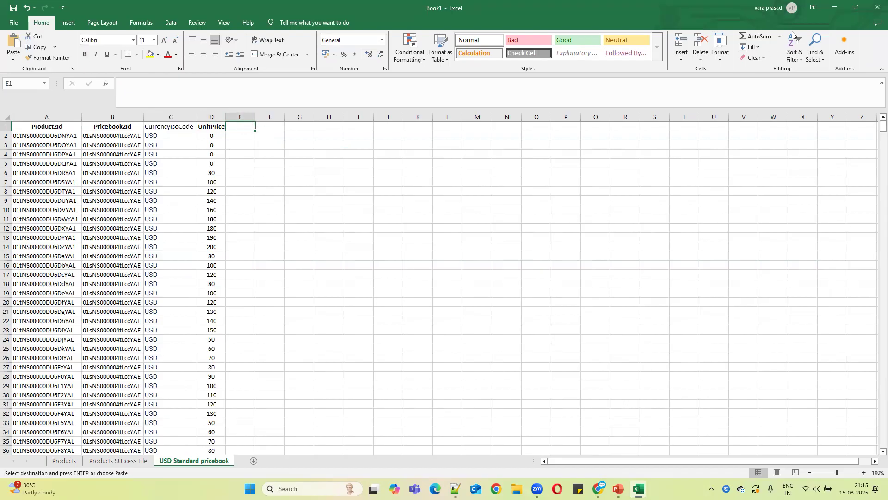
click(842, 7)
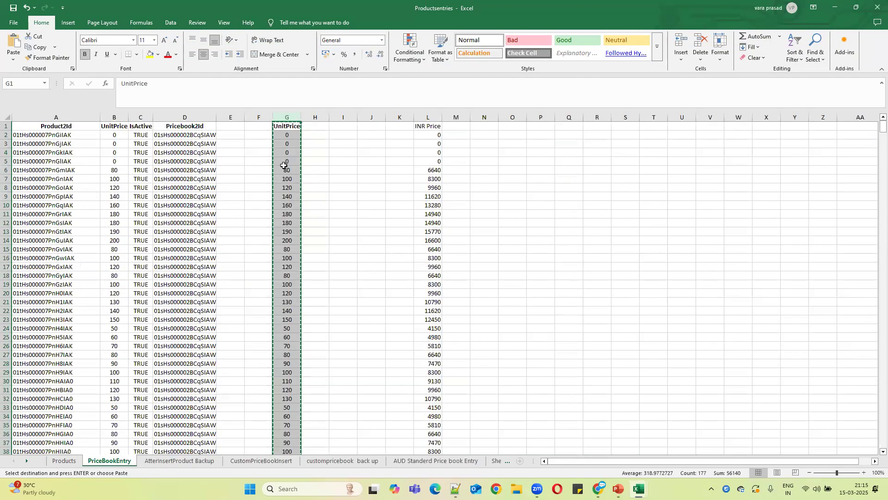
click(141, 127)
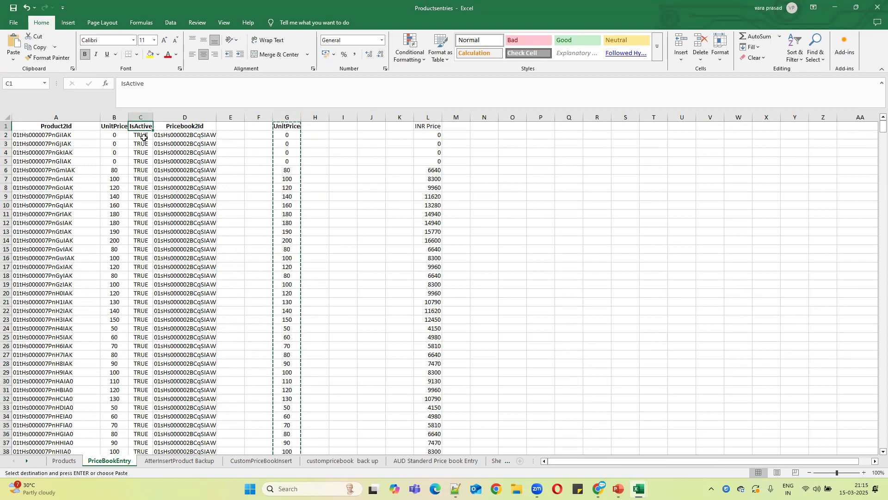
drag(140, 124, 144, 143)
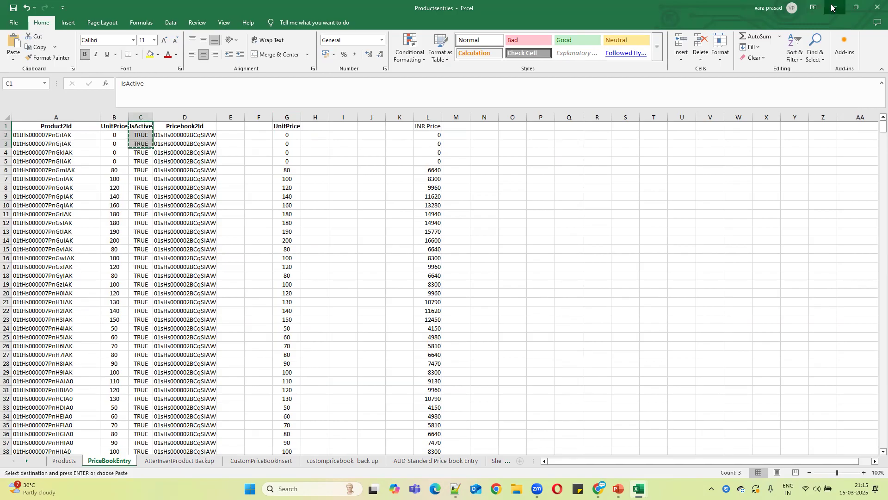
click(835, 7)
click(563, 388)
key(ctrl+v)
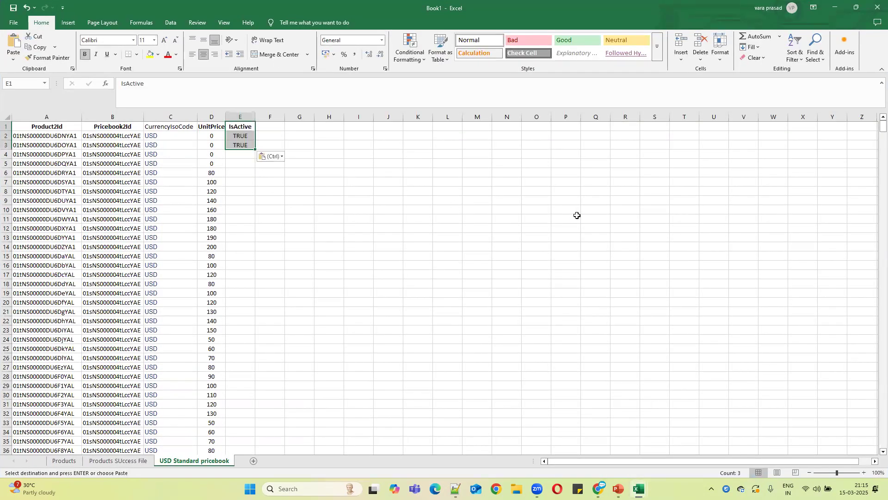
Step: Fill the TRUE values from E2:E3 down the IsActive column for every product row
click(319, 237)
drag(241, 124, 244, 146)
click(253, 146)
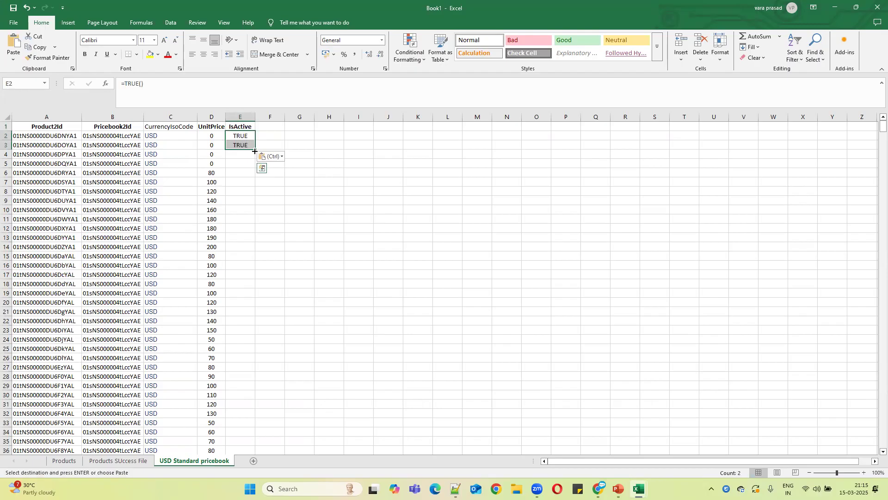
click(446, 218)
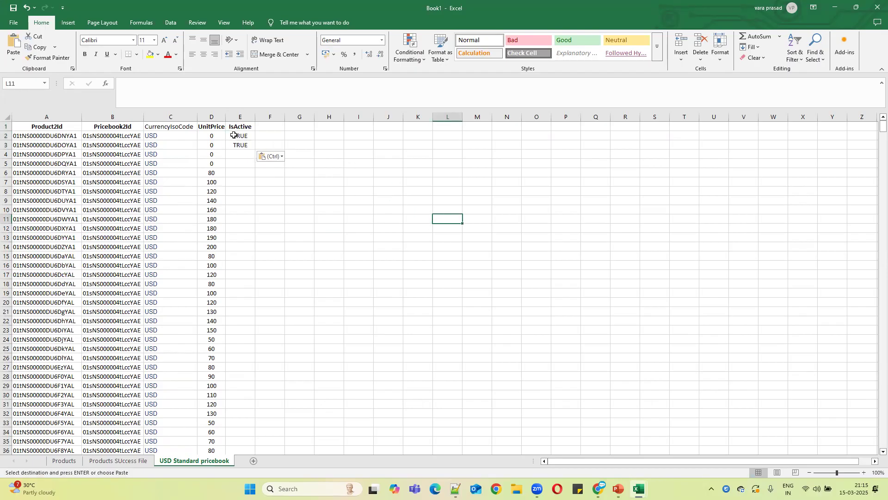
drag(238, 134, 239, 144)
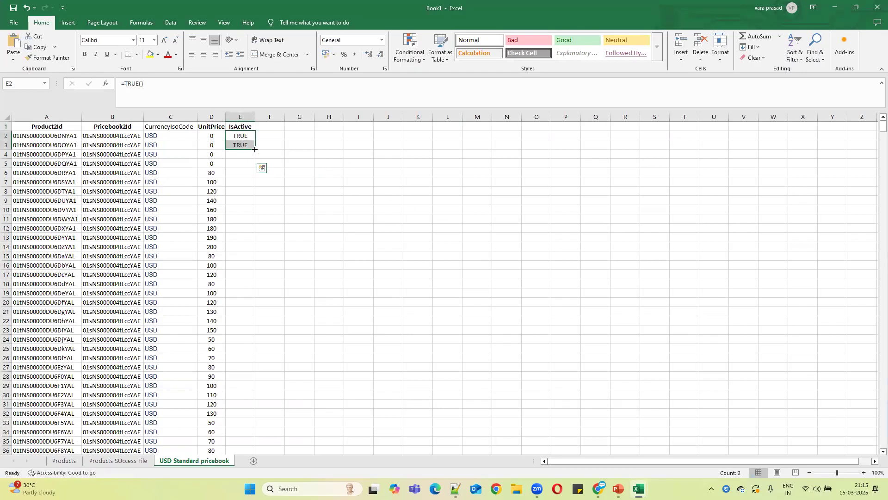
double_click(254, 149)
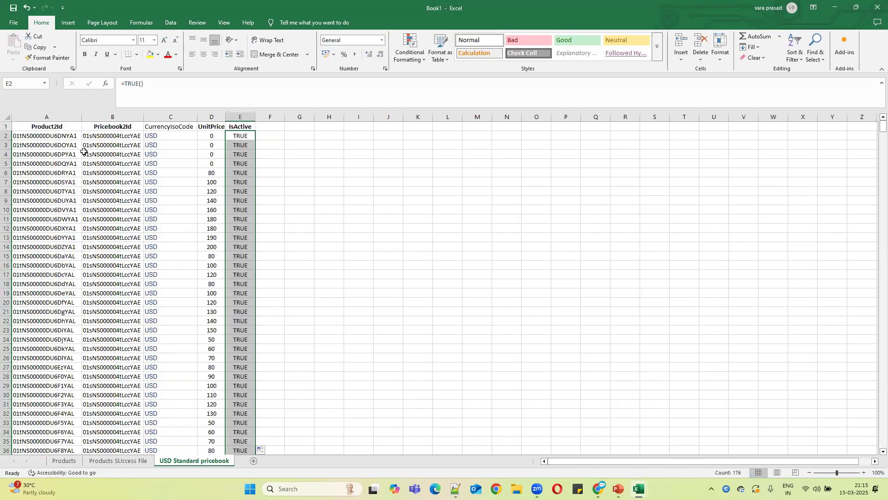
click(431, 206)
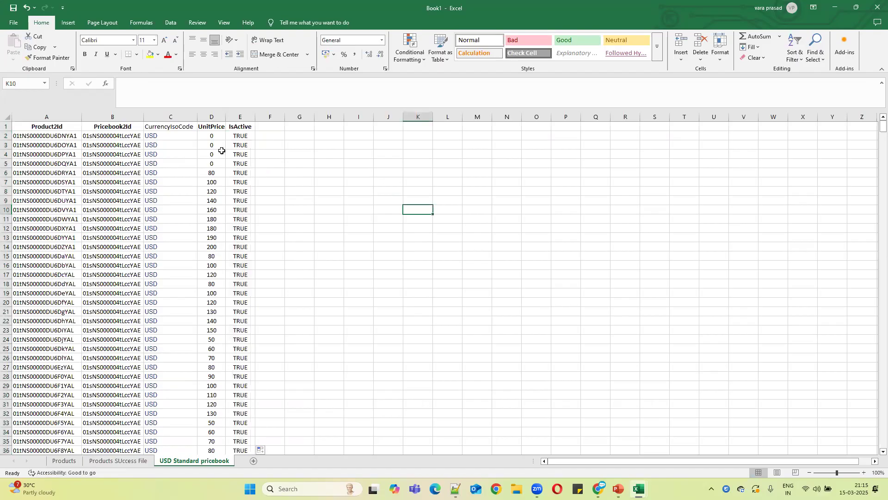
Step: Make the CurrencyIsoCode header in C1 bold and check the filled rows of the sheet
click(178, 129)
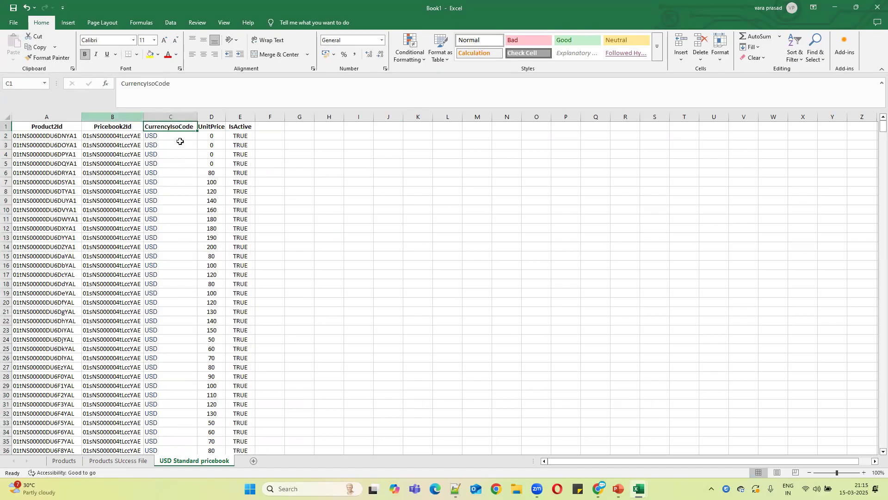
click(397, 218)
scroll(173, 250, down, 6)
scroll(173, 250, down, 20)
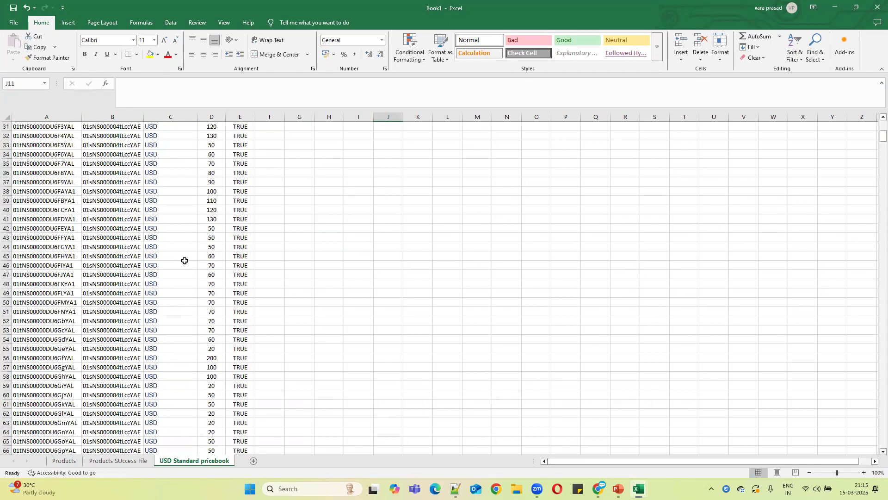
drag(884, 152, 874, 126)
click(283, 255)
Step: Copy the entire USD Standard pricebook table with its headers and switch to the Salesforce Inspector page in Chrome
click(50, 182)
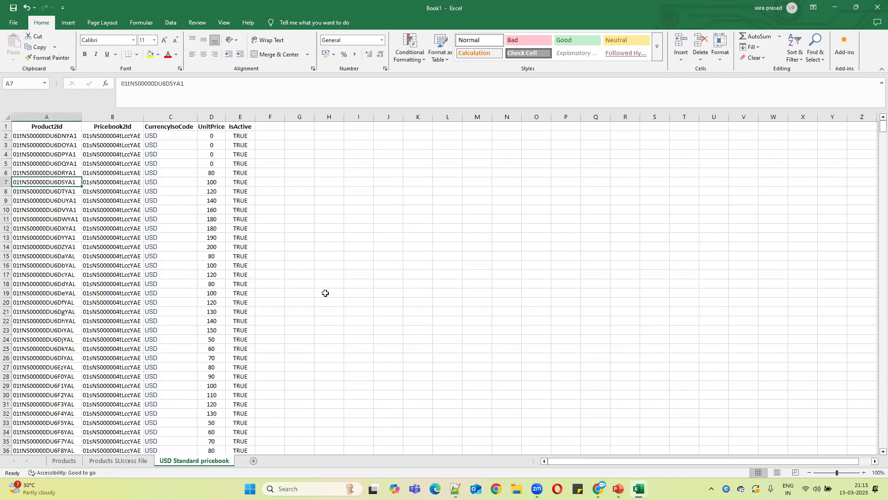
key(ctrl+a)
key(ctrl+c)
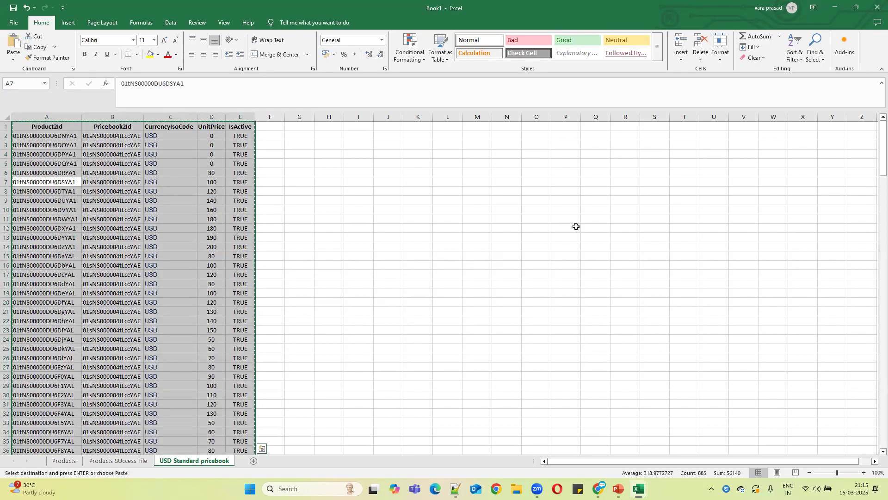
key(alt+Tab)
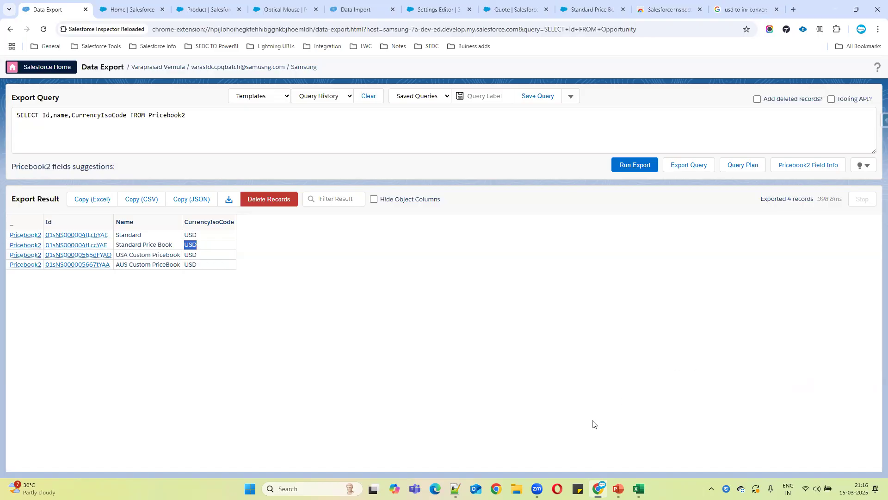
click(536, 488)
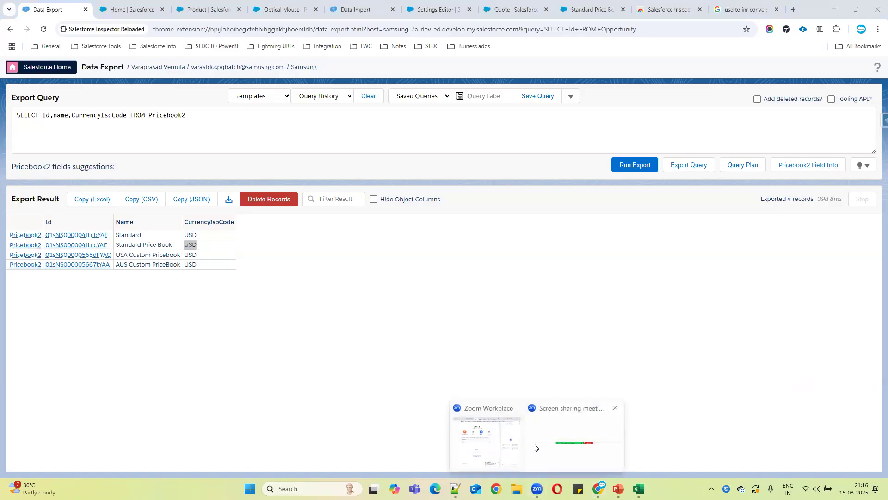
click(491, 436)
click(731, 115)
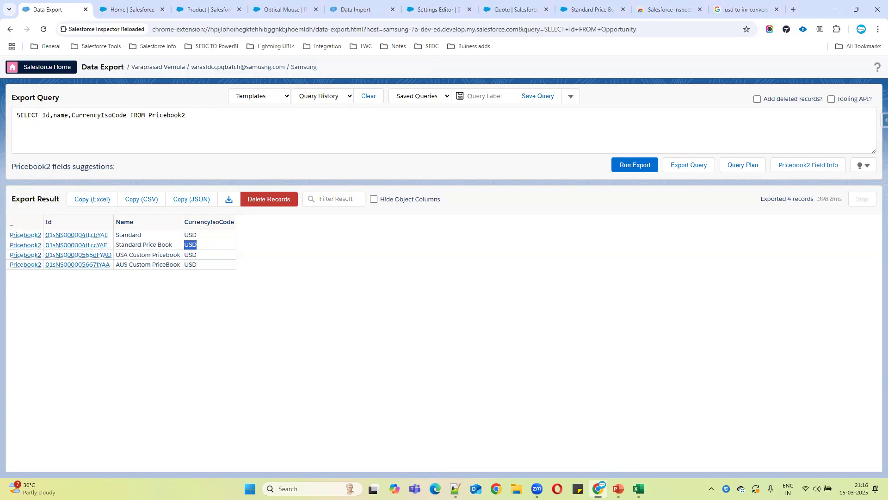
mouse_move(536, 488)
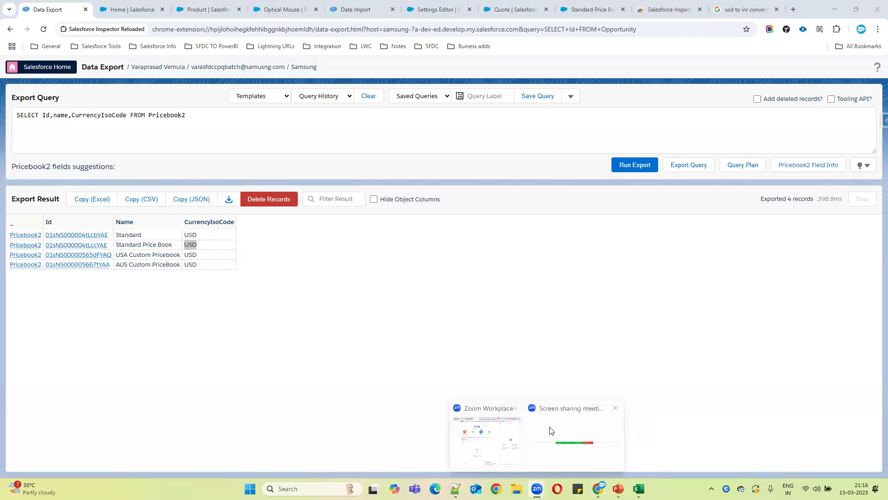
click(507, 436)
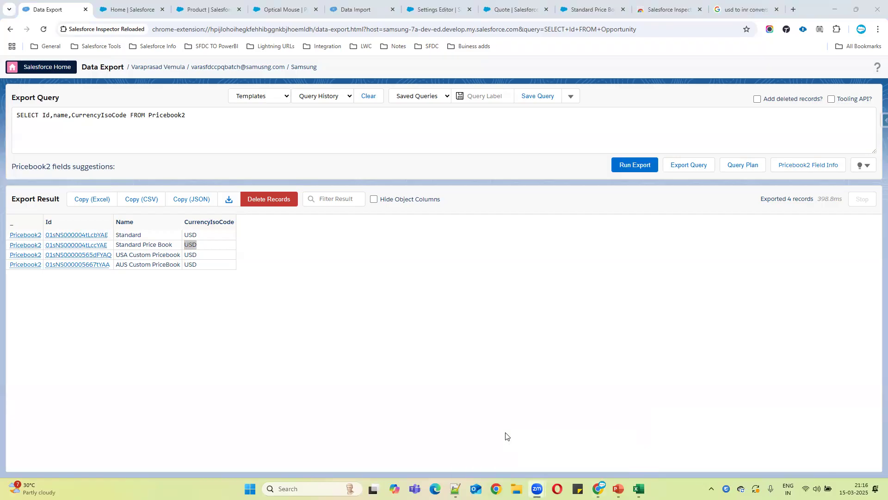
click(664, 133)
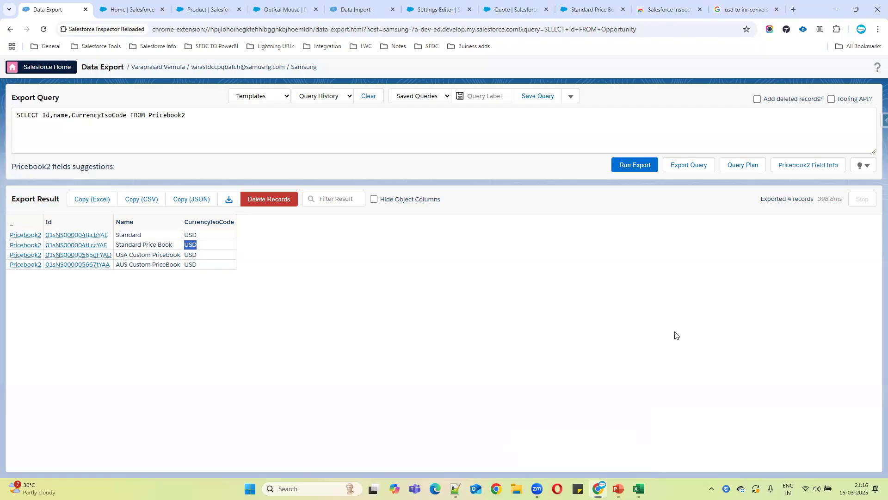
click(537, 488)
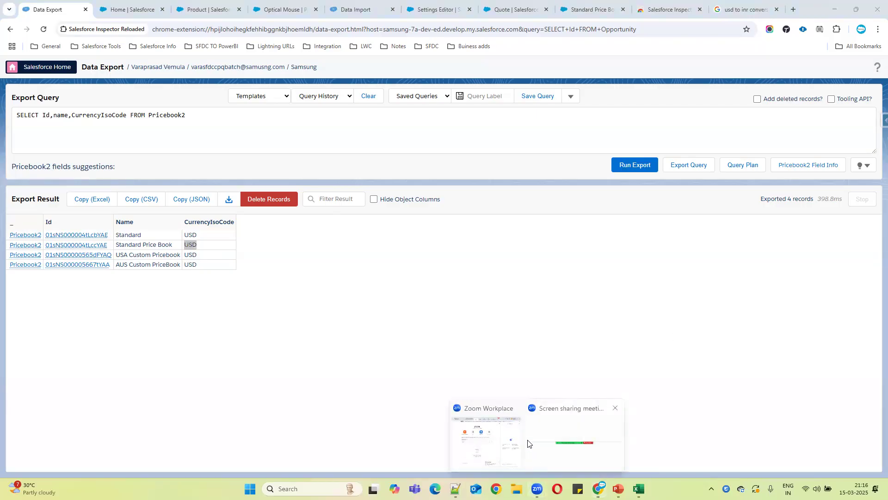
click(508, 435)
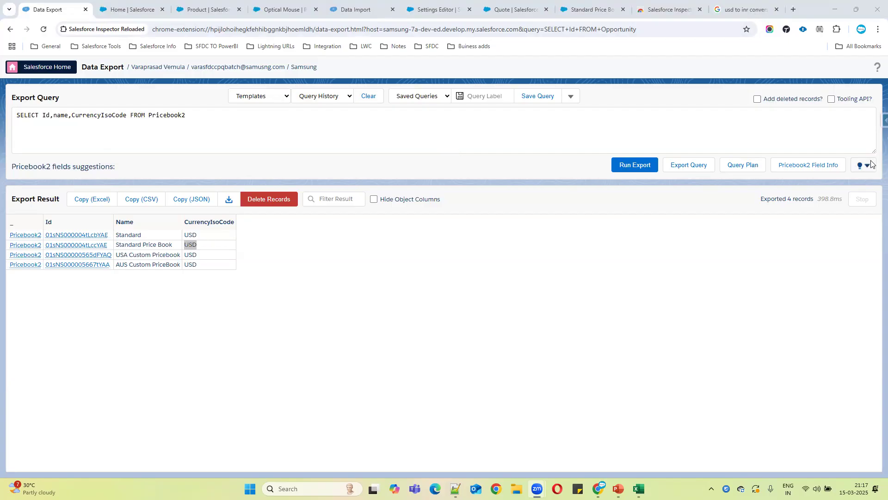
Step: Open Salesforce Inspector's Data Import page and set the object for the insert to PricebookEntry
click(881, 121)
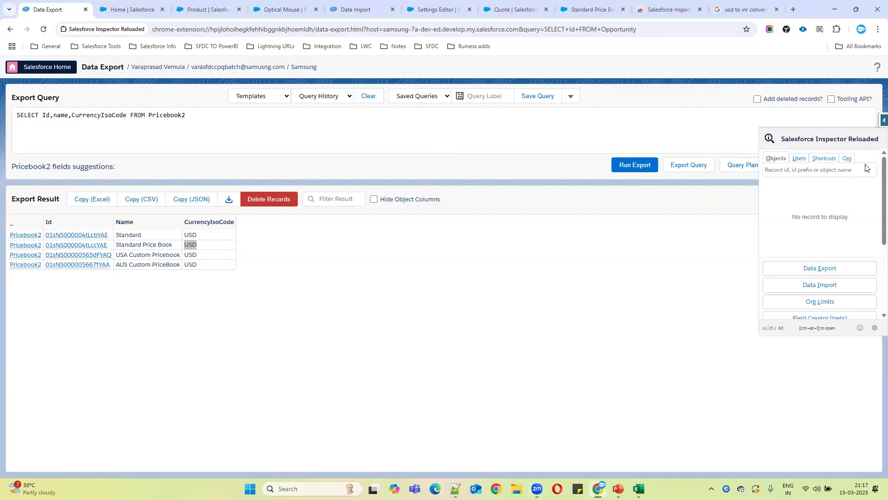
click(832, 284)
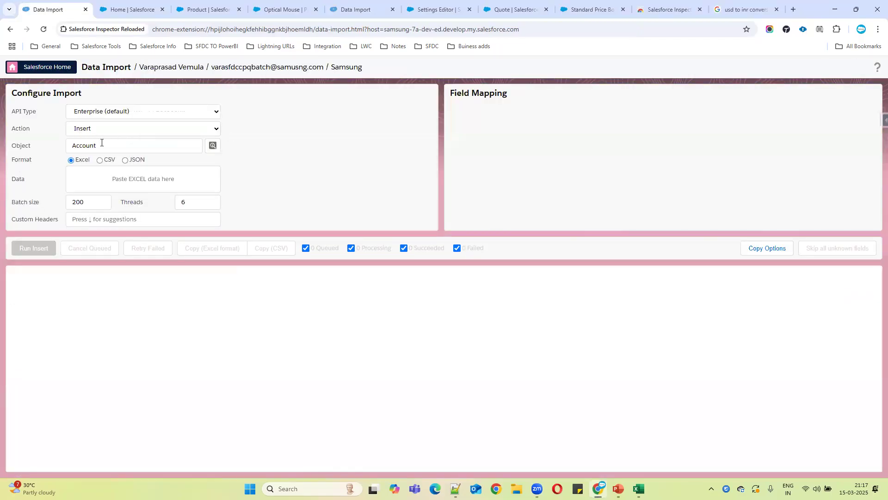
click(104, 145)
drag(104, 145, 48, 148)
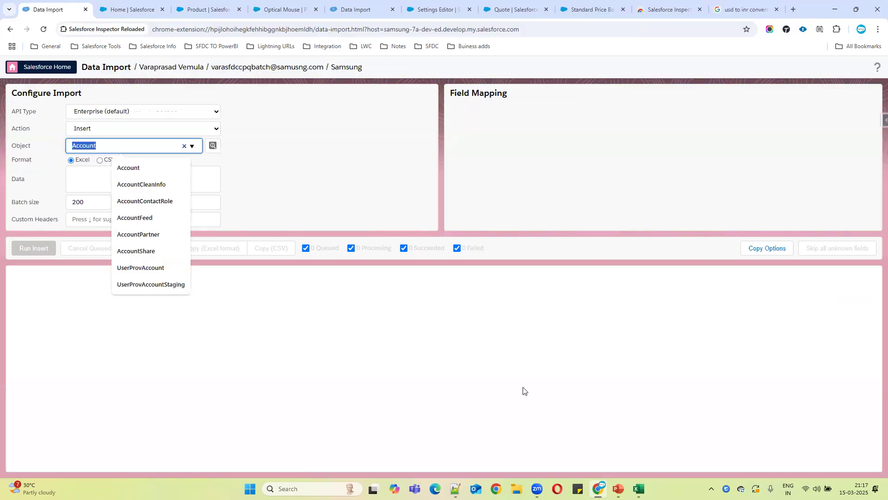
click(685, 437)
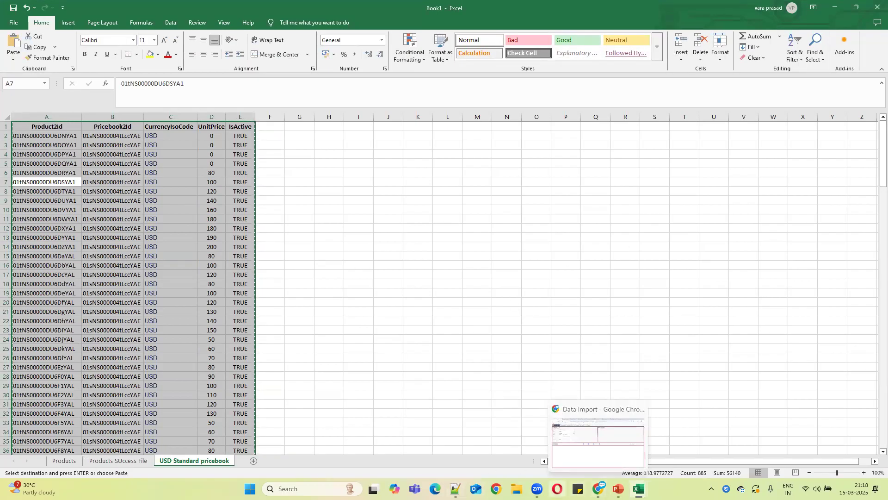
mouse_move(536, 489)
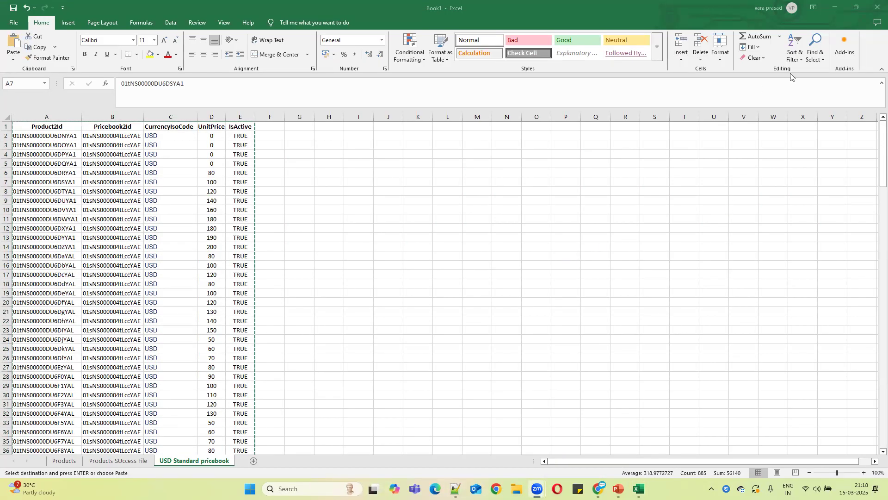
click(831, 12)
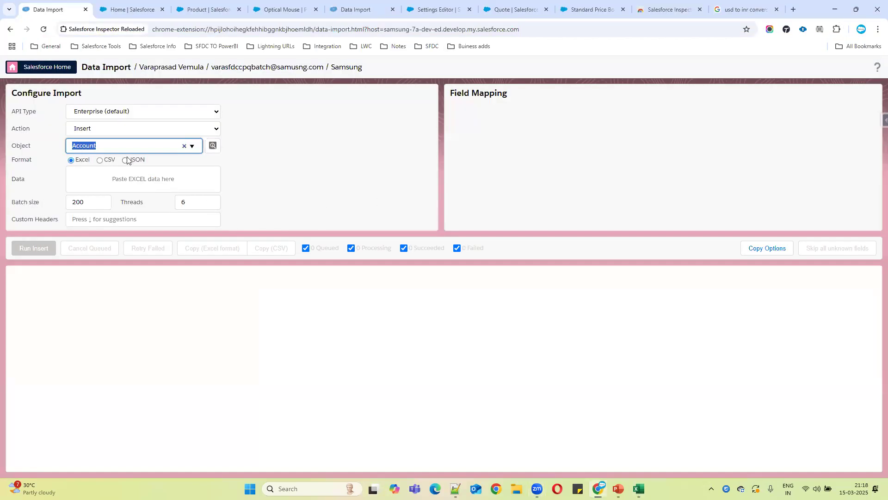
click(117, 147)
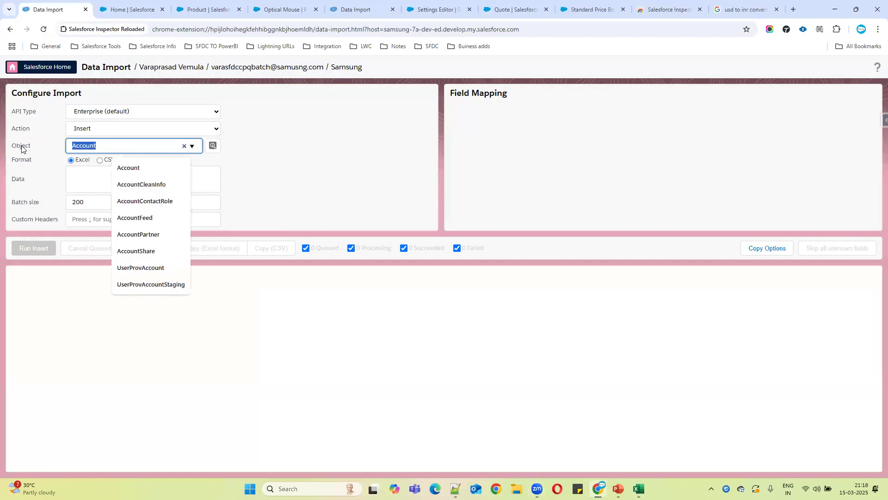
text(price)
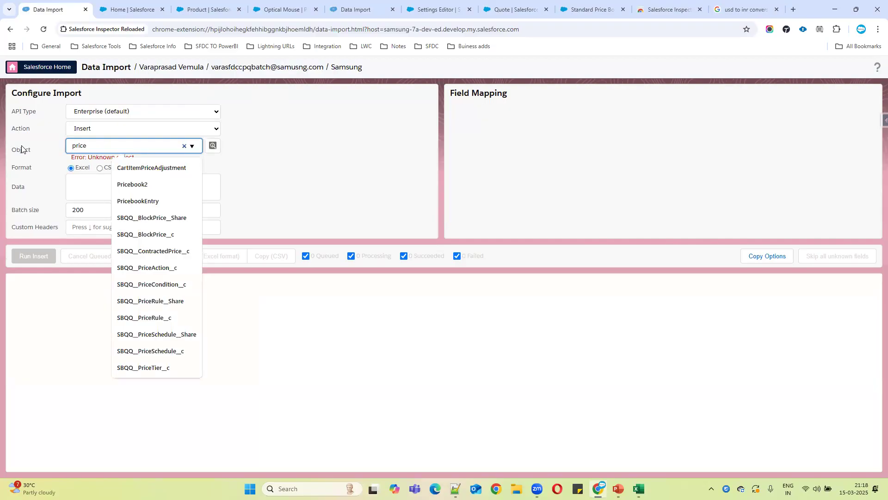
text(boo)
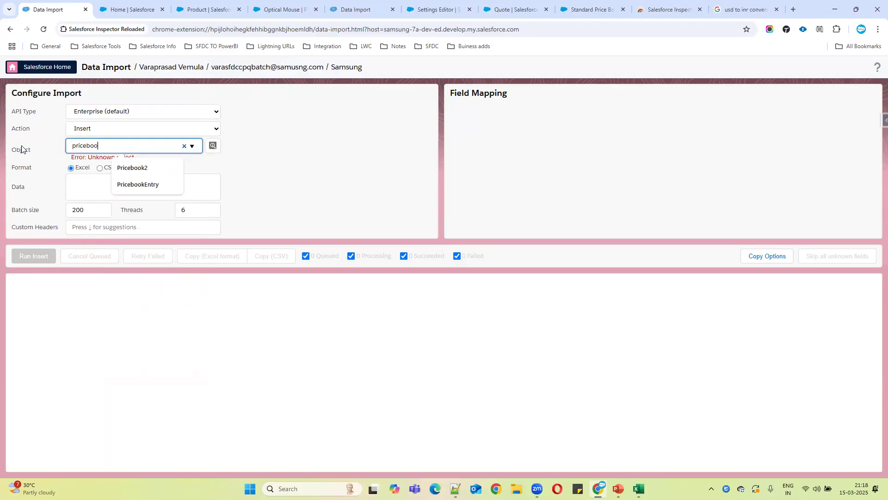
click(135, 186)
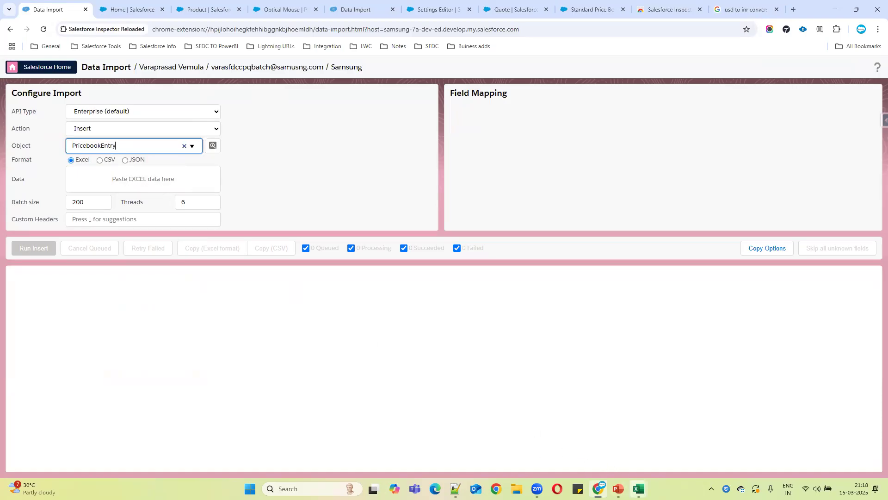
Step: Reselect the whole USD Standard pricebook table in Book1 and paste it as the Excel data of the PricebookEntry import
mouse_move(638, 488)
click(664, 439)
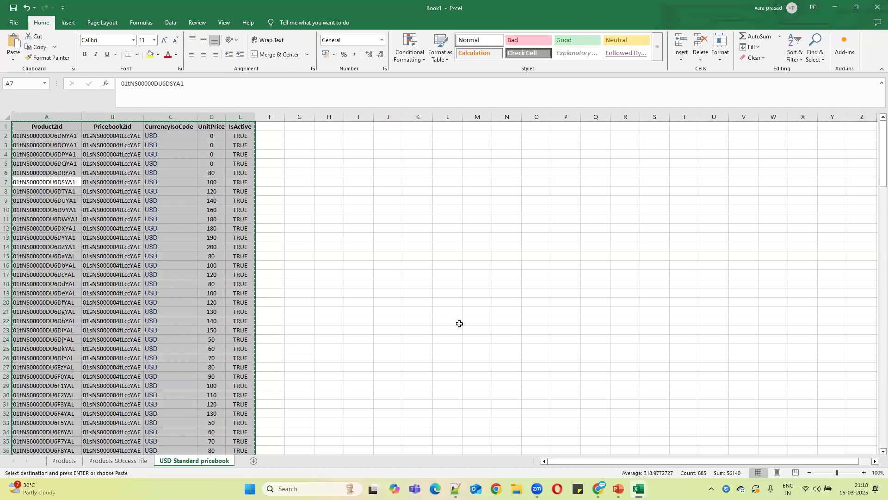
click(214, 257)
key(ctrl+a)
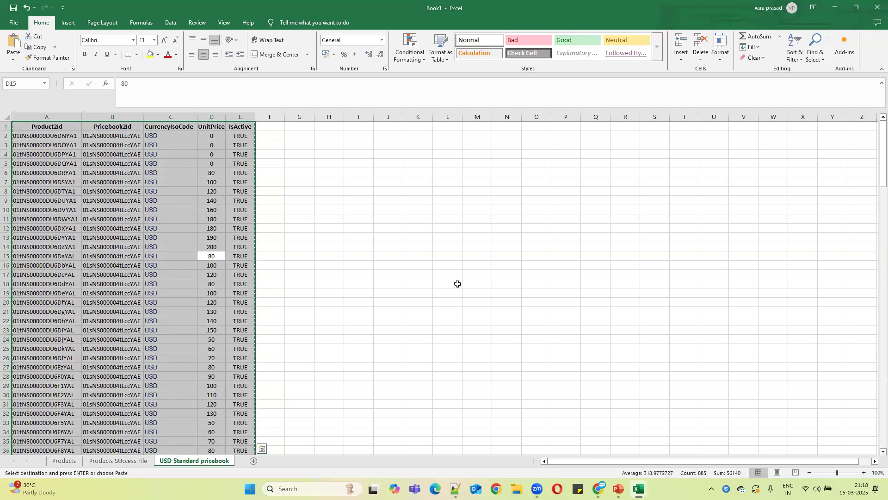
click(835, 8)
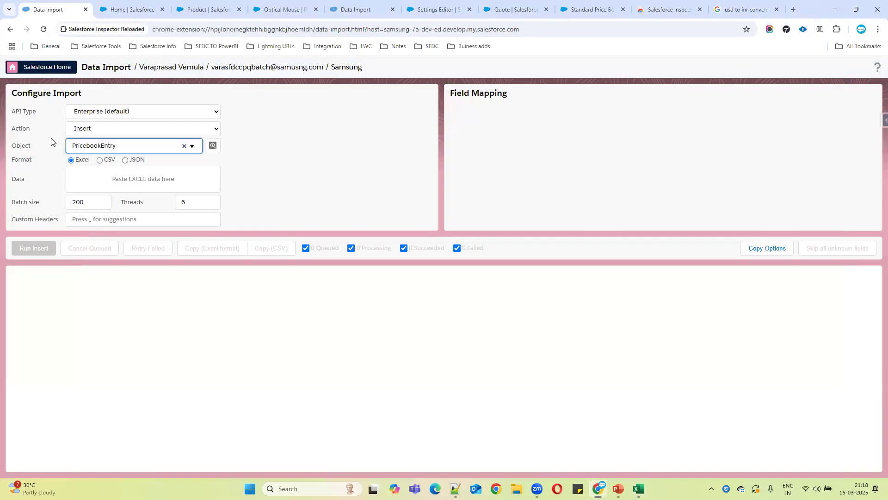
click(99, 173)
key(ctrl+v)
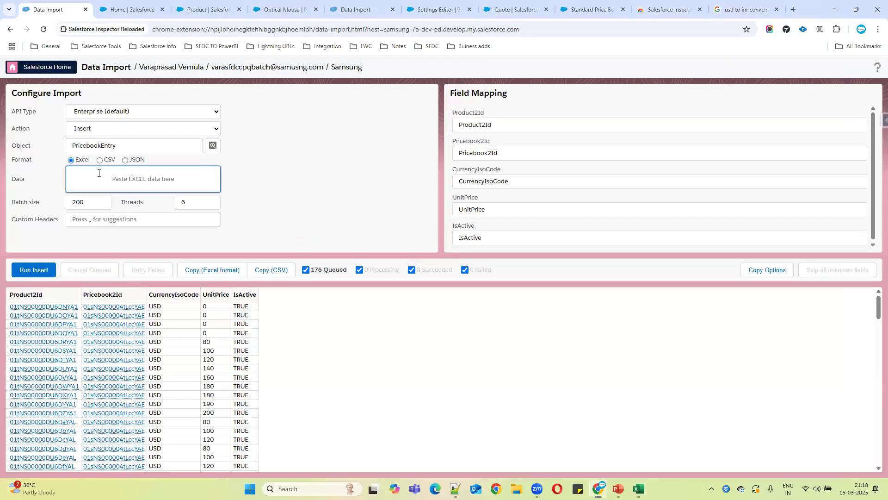
Step: Set the import's batch size to 25 and its threads to 4
key(Tab)
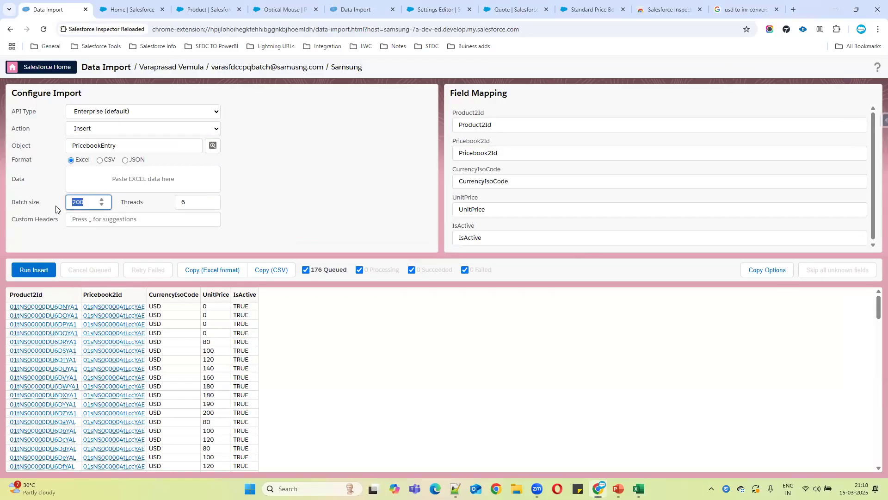
text(25)
key(Tab)
text(4)
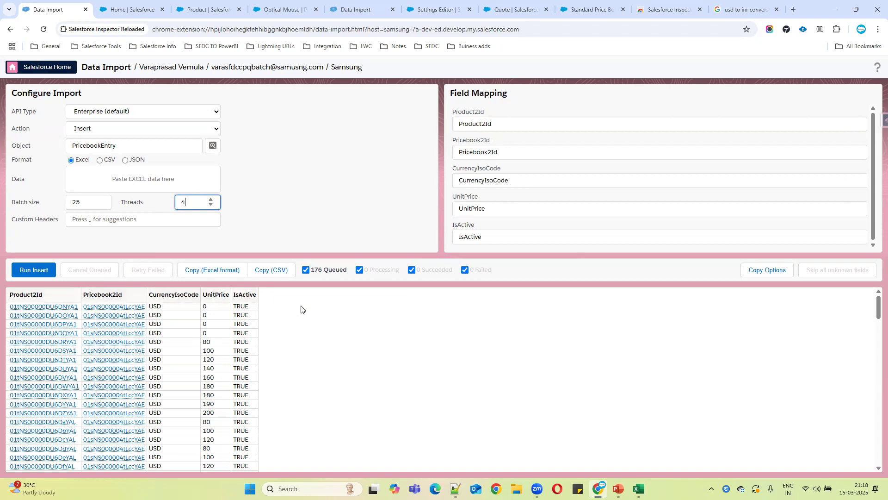
Step: Run and confirm the insert of the price book entries and check the status of the rows down to the last one
click(37, 269)
click(423, 215)
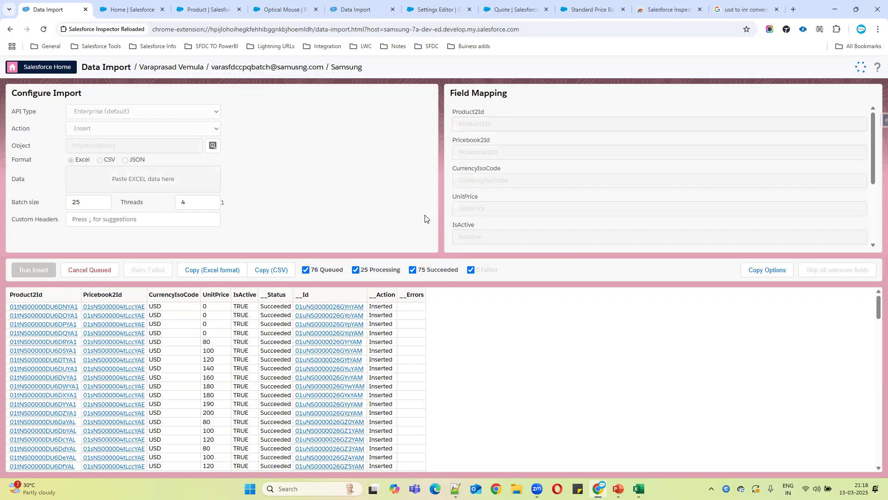
scroll(437, 365, down, 4)
scroll(436, 364, down, 12)
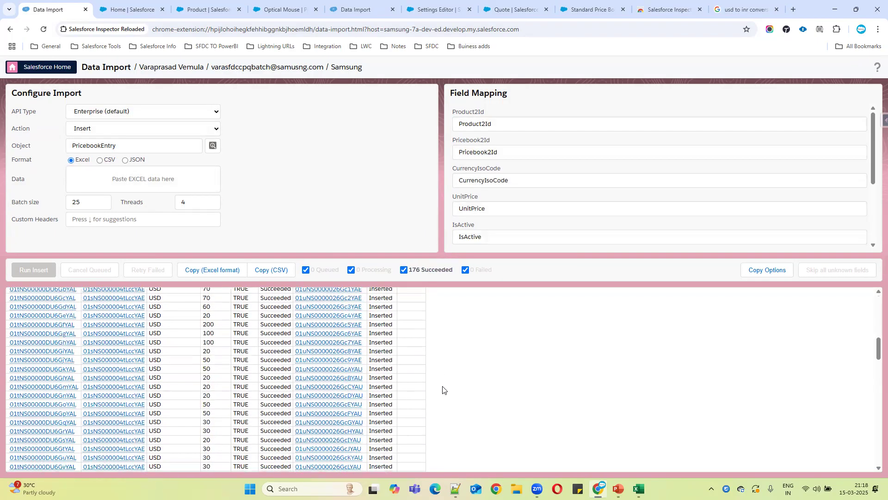
scroll(461, 399, down, 10)
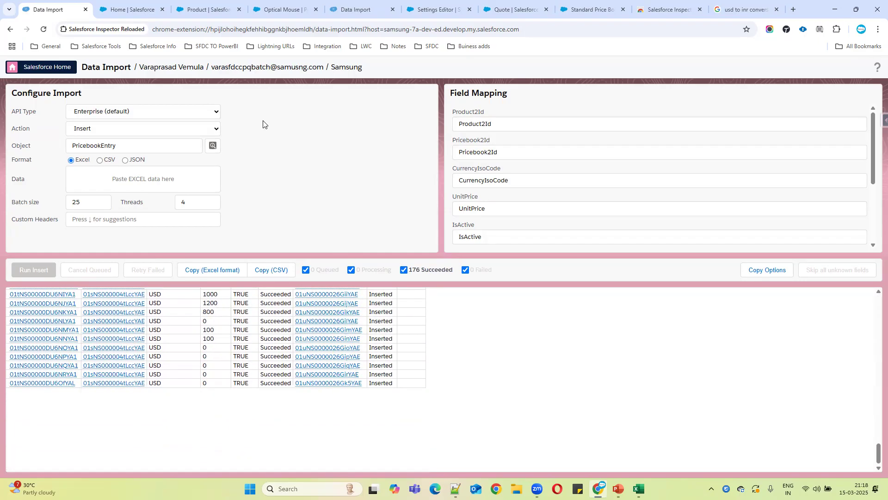
Step: Launch the Salesforce CPQ app from the Setup home and open its Products list
click(208, 9)
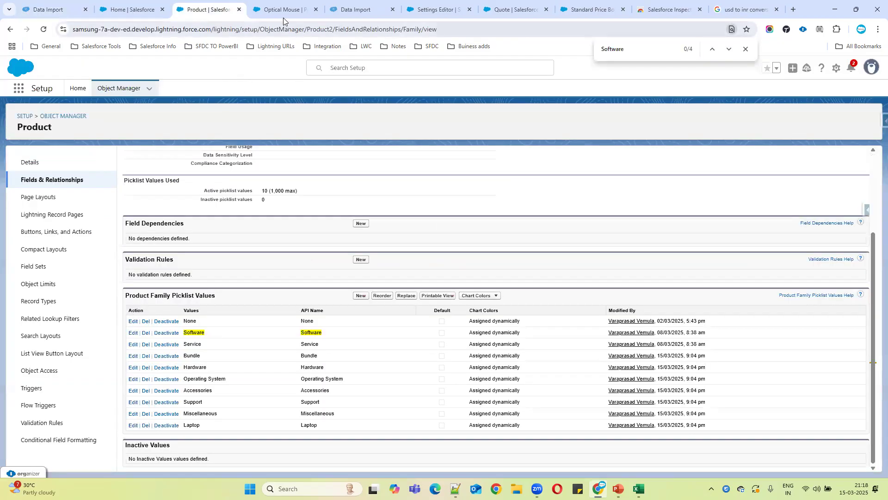
click(138, 9)
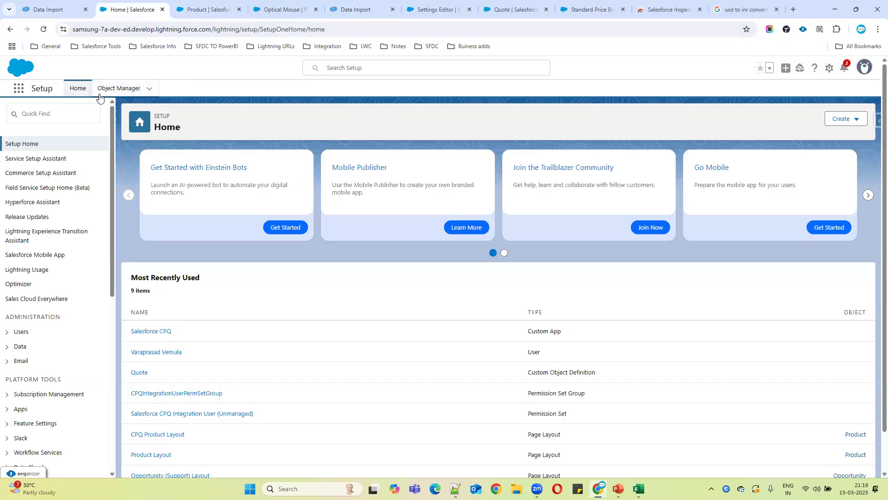
click(13, 92)
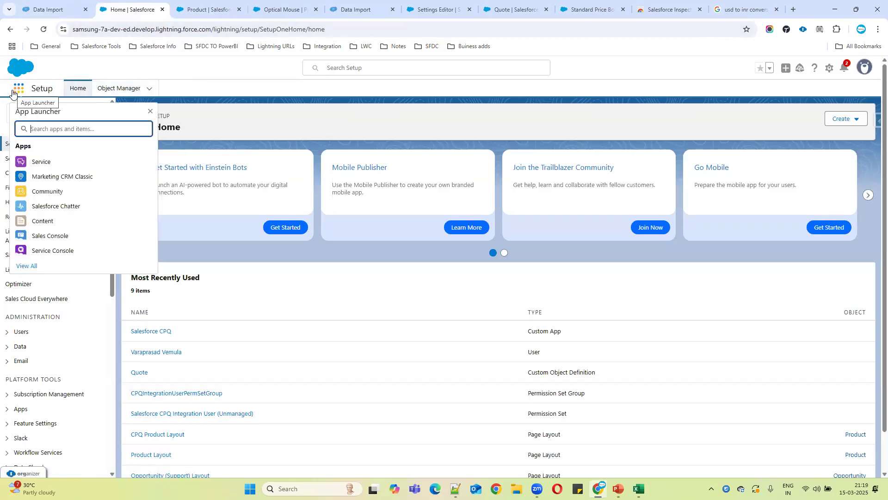
text(cpq)
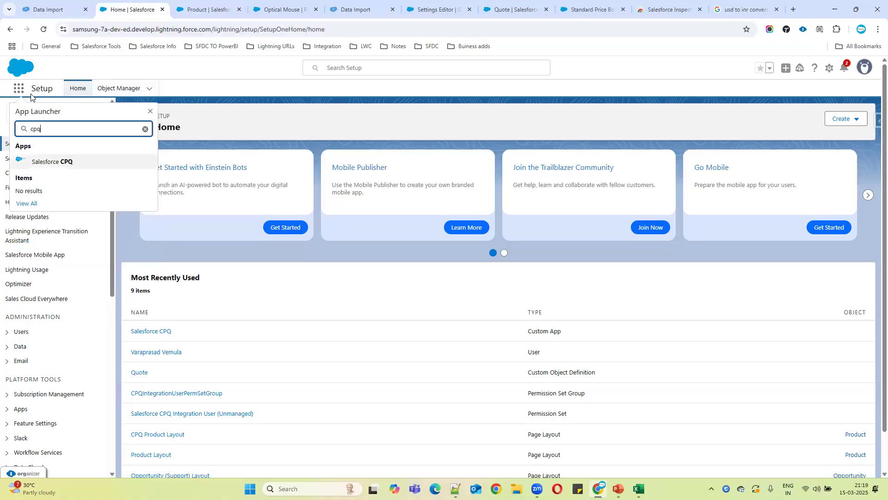
click(69, 162)
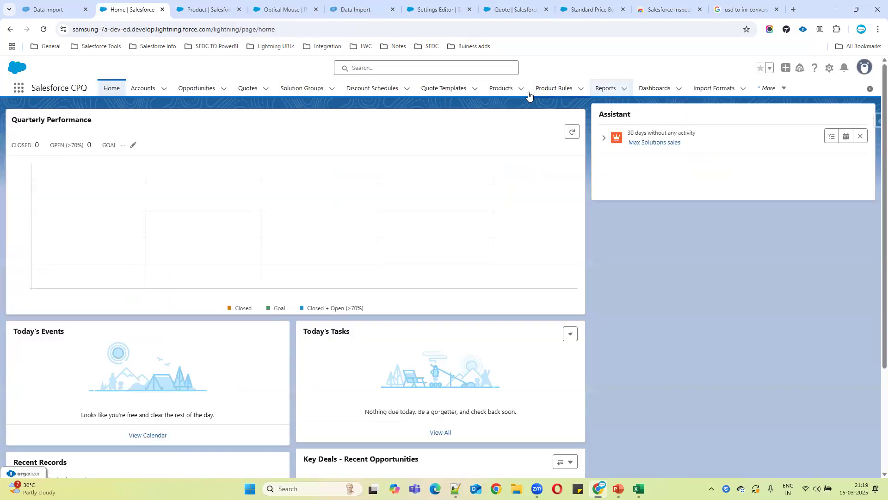
click(506, 93)
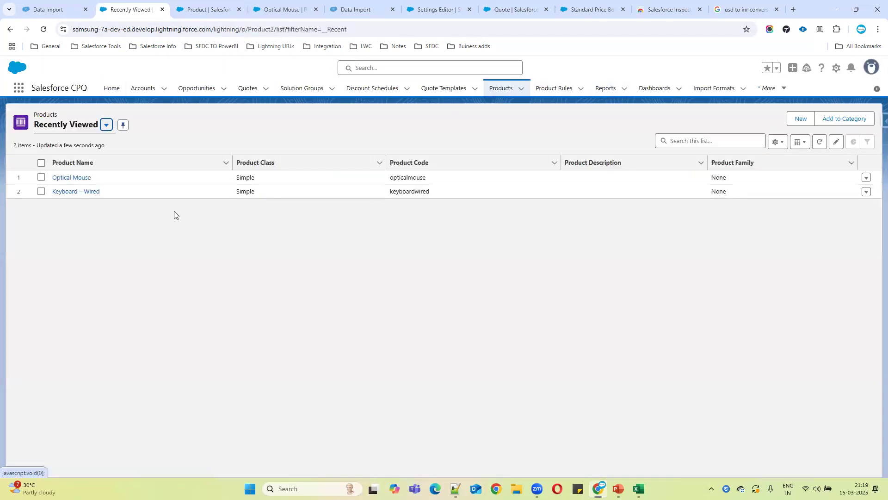
Step: Open the 32GB RAM product from the All Products list and check its related Price Books entry and list price
click(103, 131)
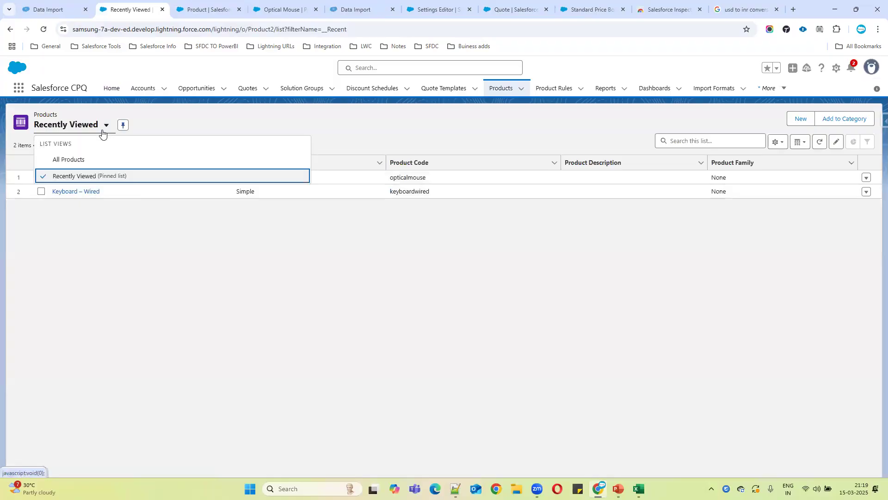
click(83, 158)
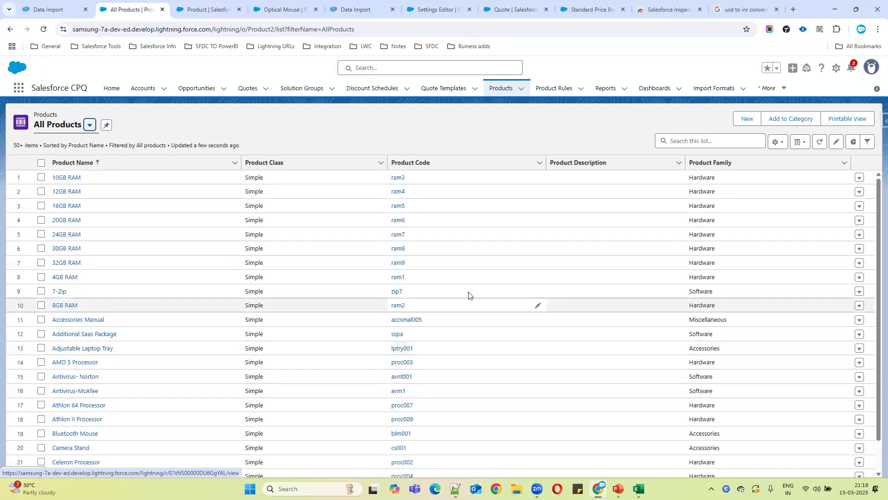
click(66, 263)
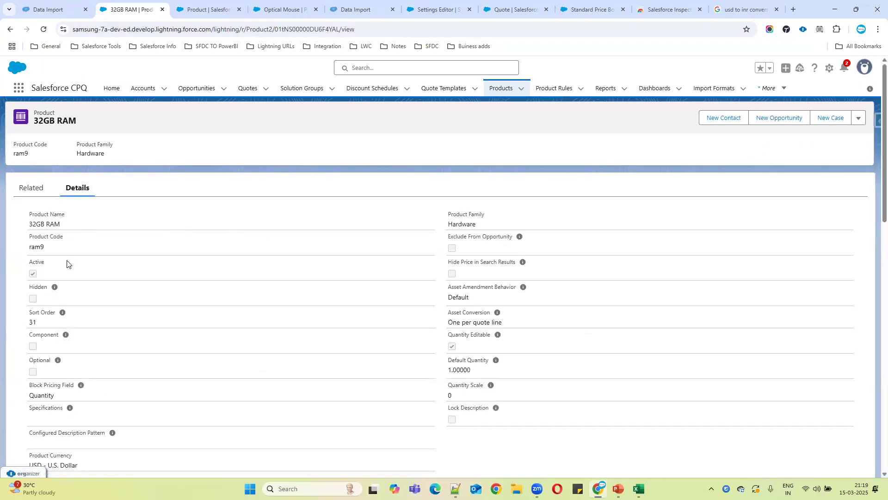
click(30, 188)
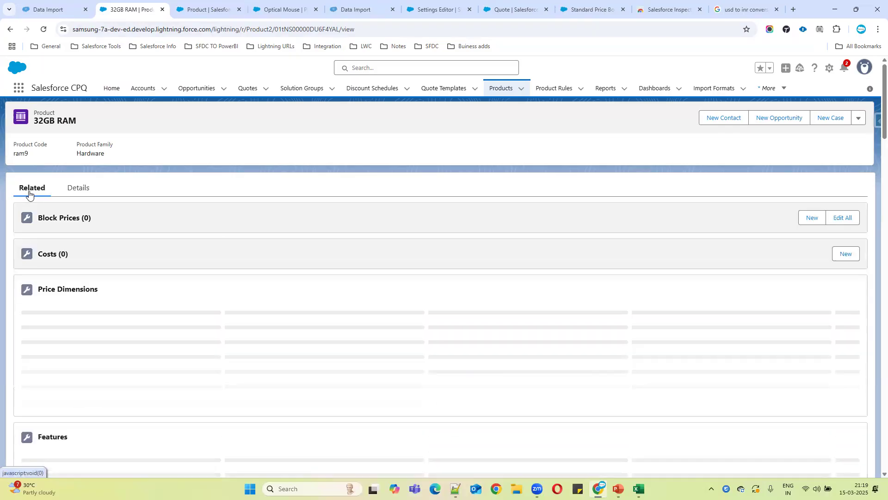
scroll(484, 335, down, 5)
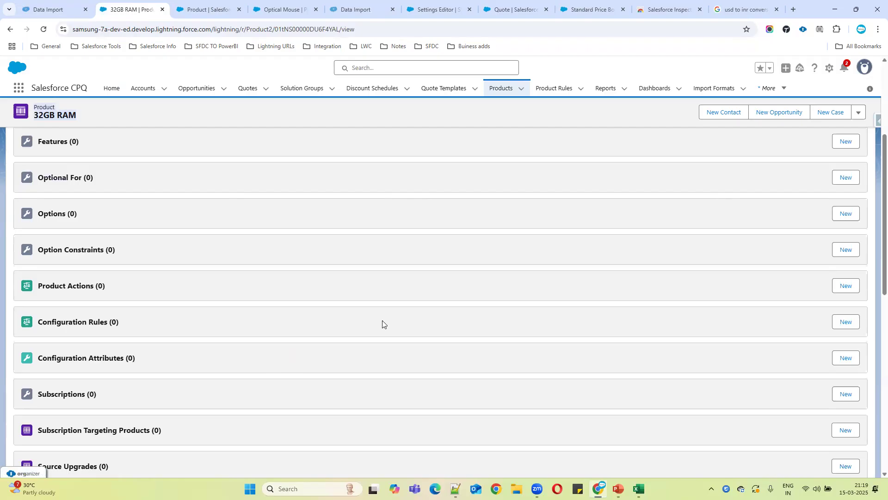
scroll(382, 324, down, 5)
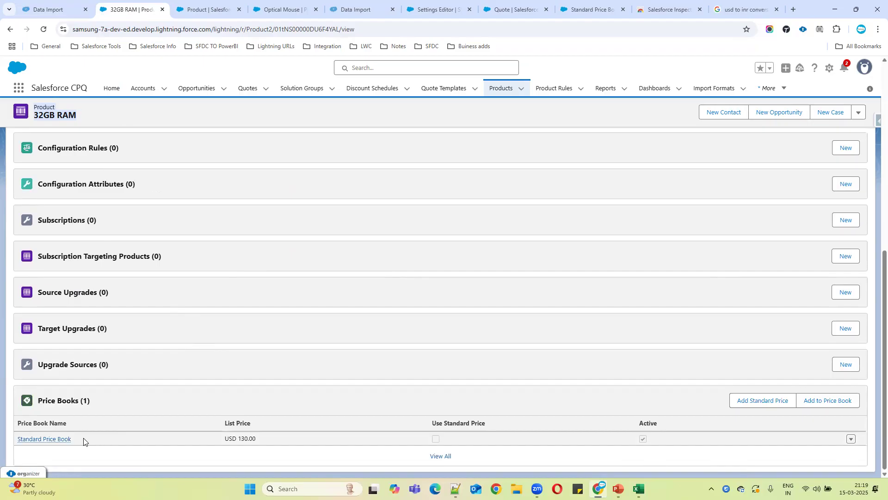
click(88, 441)
click(339, 440)
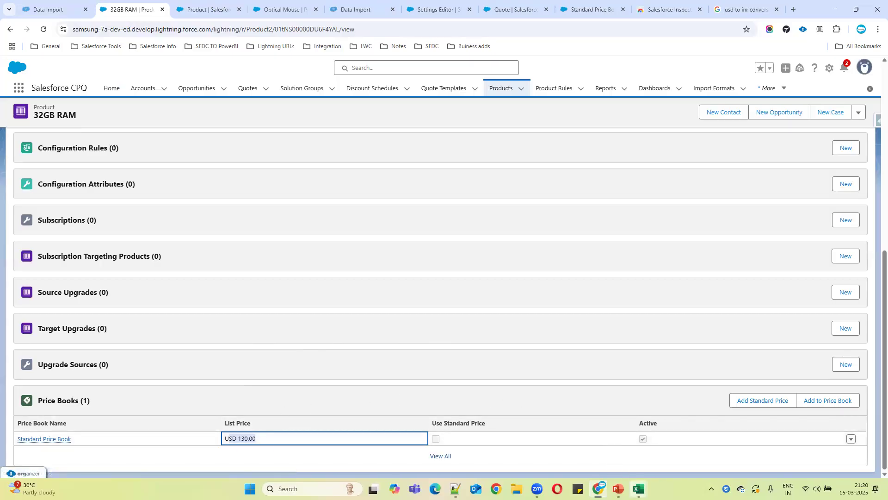
Step: Switch to Book1 in Excel and paste the whole copied USD Standard pricebook table into a new sheet
mouse_move(639, 489)
click(664, 451)
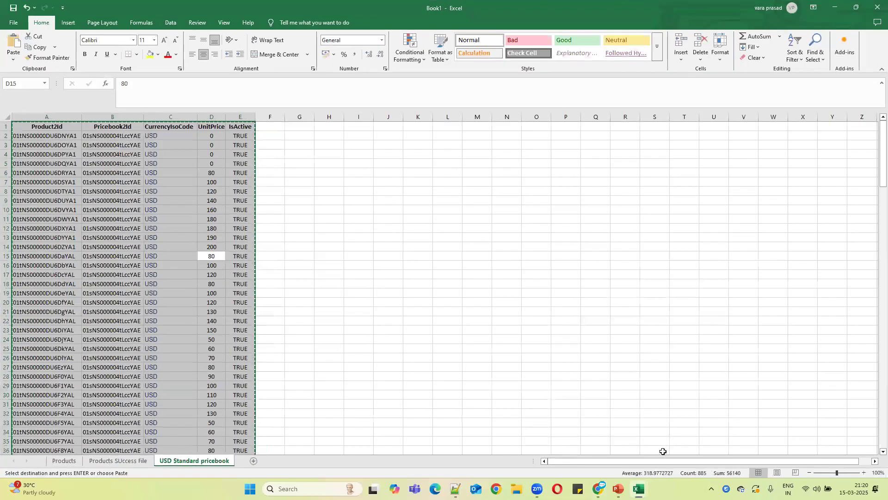
click(835, 7)
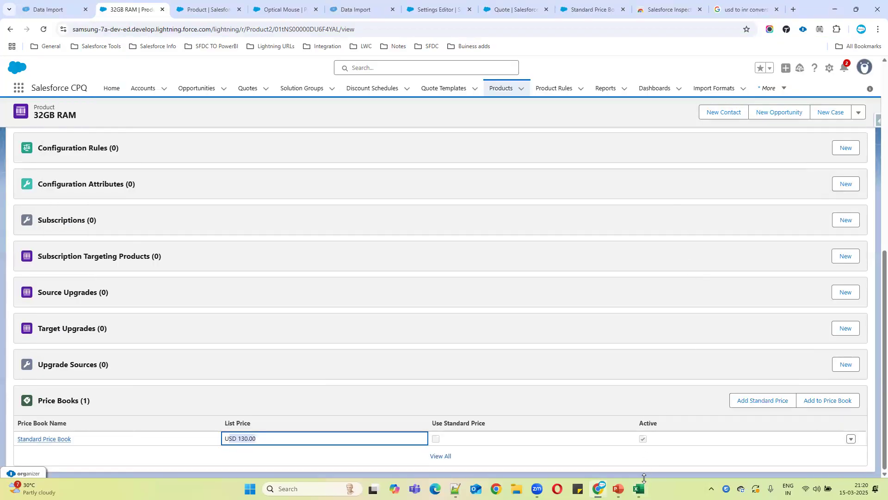
mouse_move(638, 488)
click(674, 452)
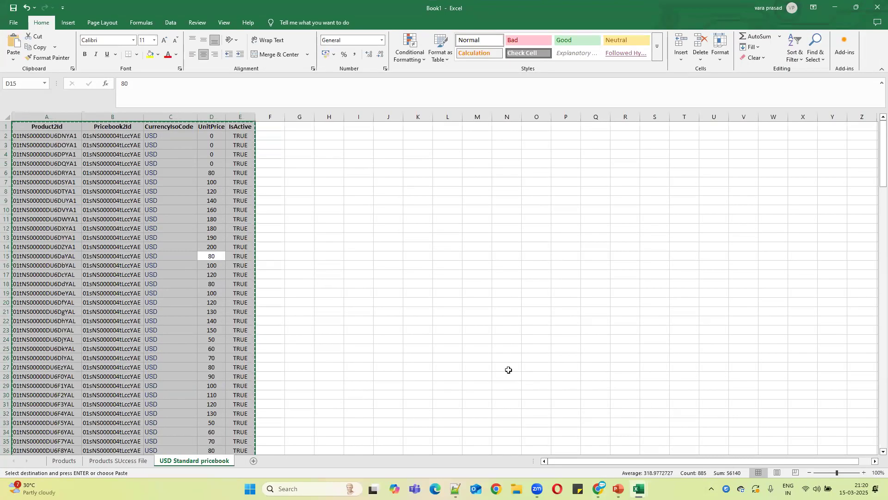
click(113, 200)
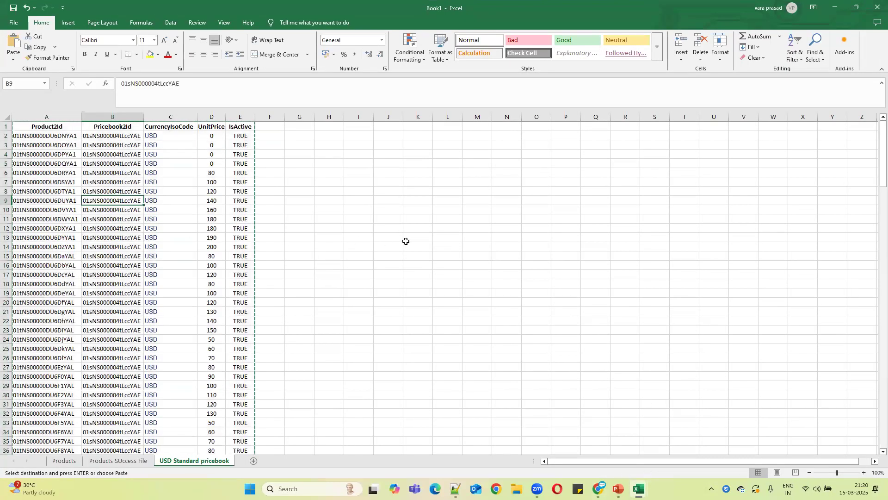
key(ctrl+a)
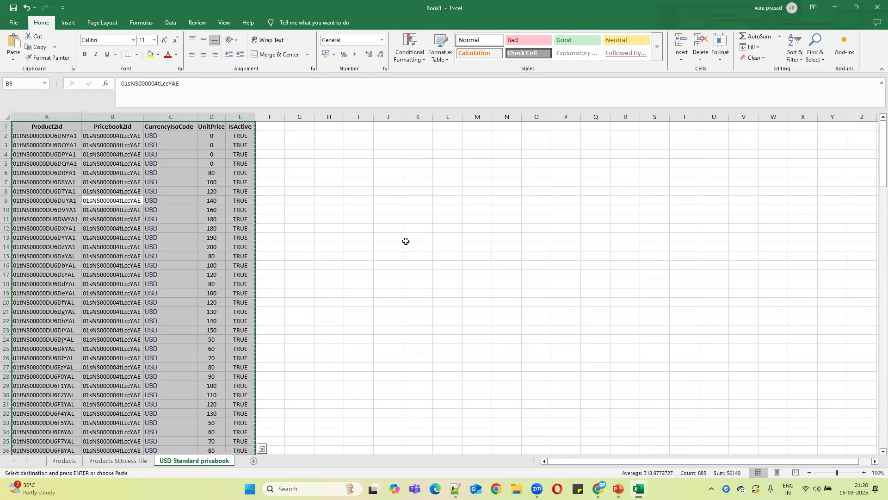
click(254, 461)
key(ctrl+v)
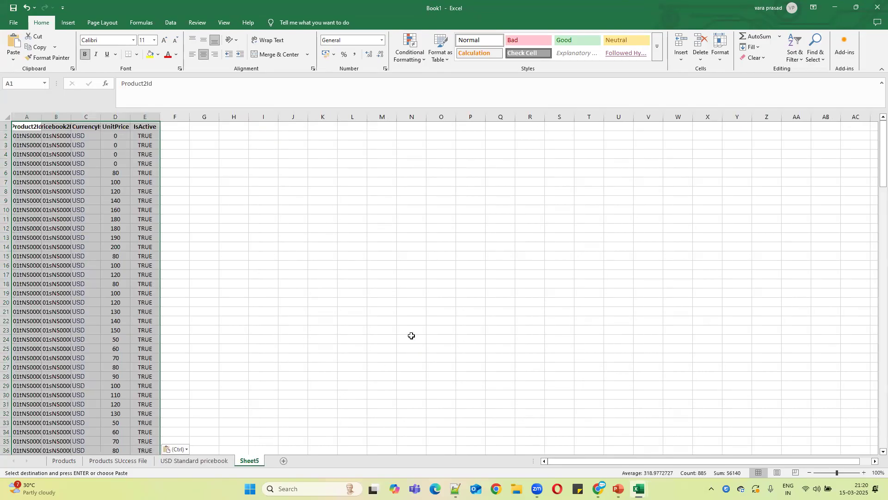
Step: Fit the new sheet's column widths to their contents and review the Pricebook2Id values
double_click(41, 118)
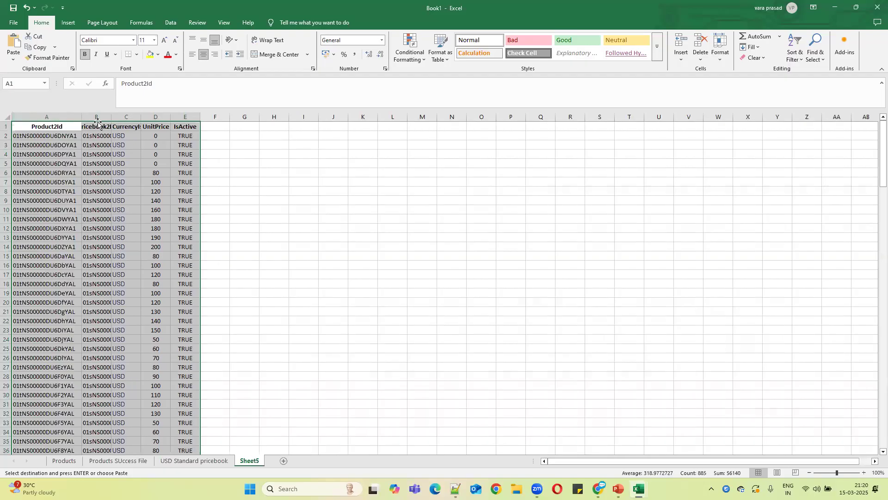
click(7, 118)
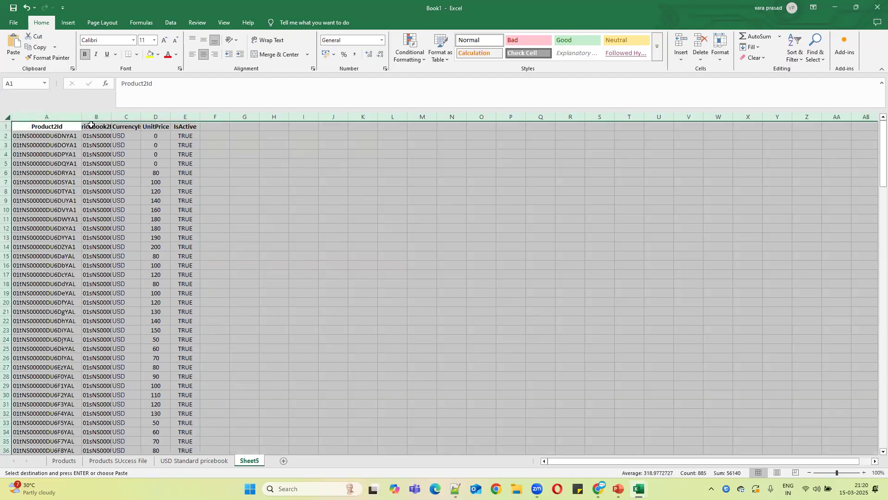
double_click(110, 119)
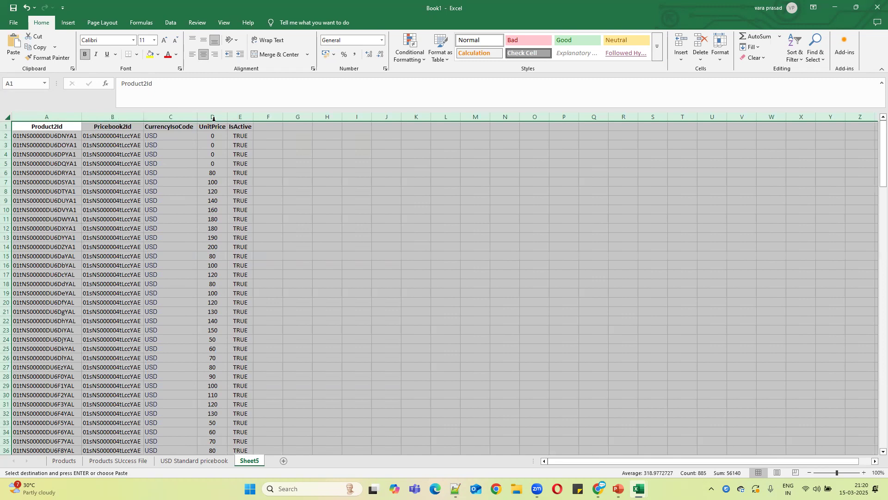
click(215, 219)
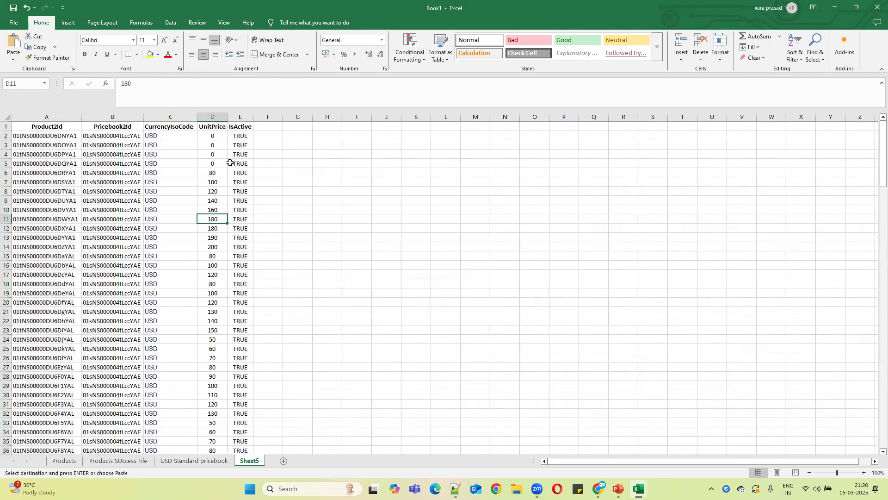
click(121, 128)
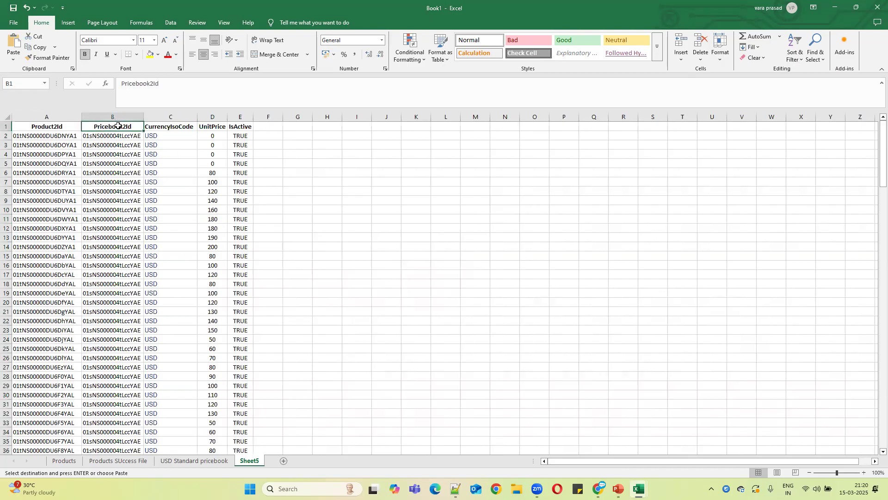
drag(114, 136, 117, 415)
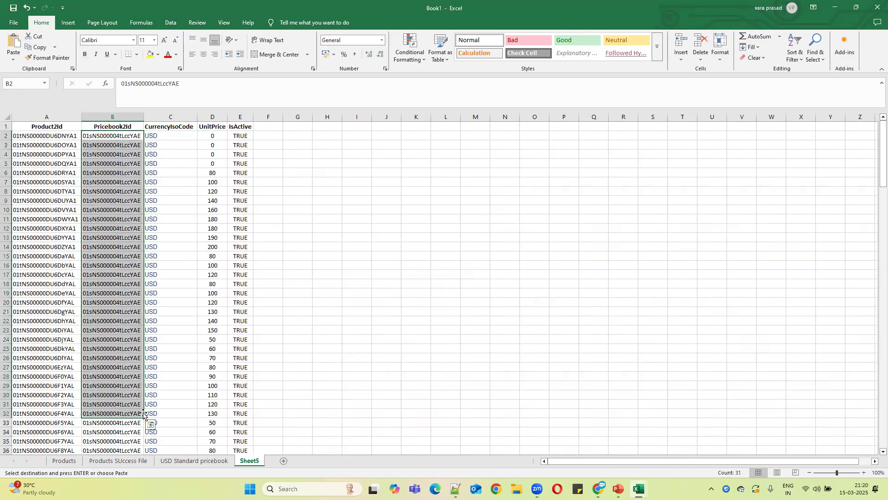
Step: Rename the new sheet as USA Custom Pricebook
right_click(249, 463)
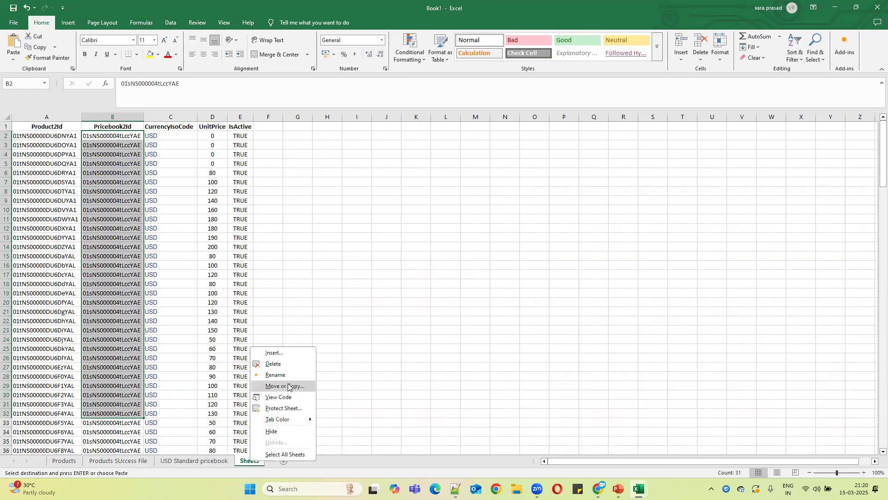
click(276, 375)
text(U)
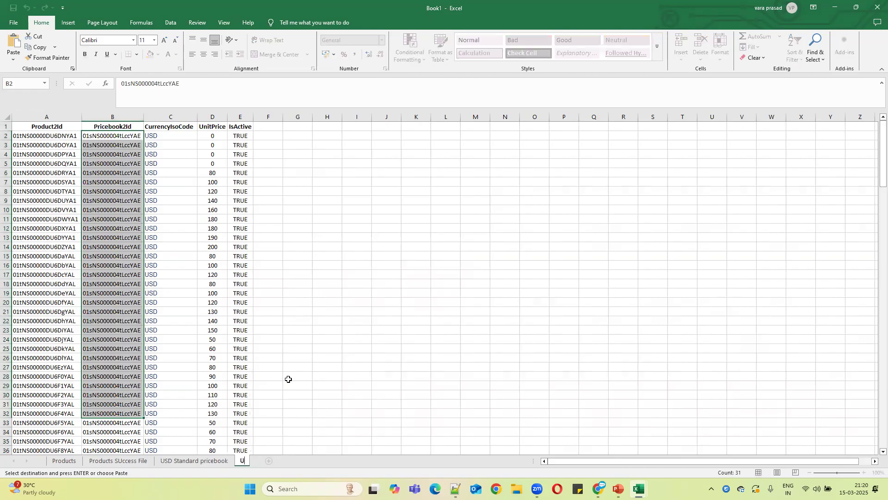
text(SA Custom Pricebook)
click(347, 374)
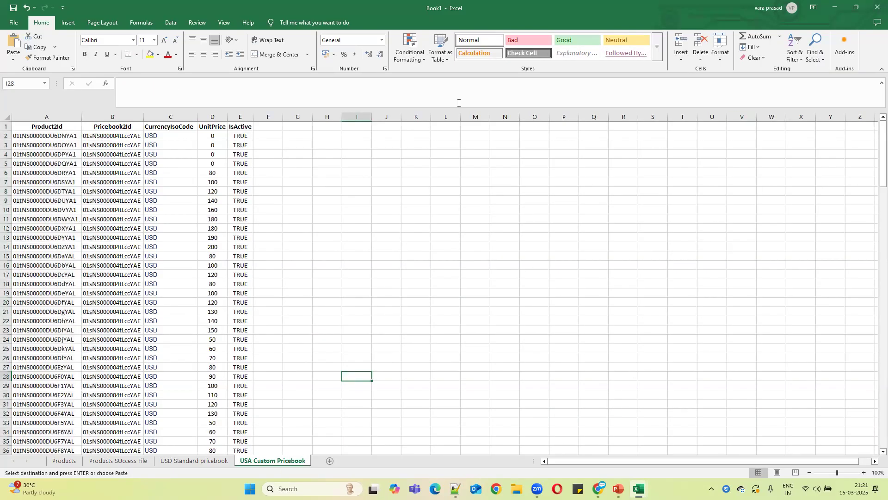
click(435, 17)
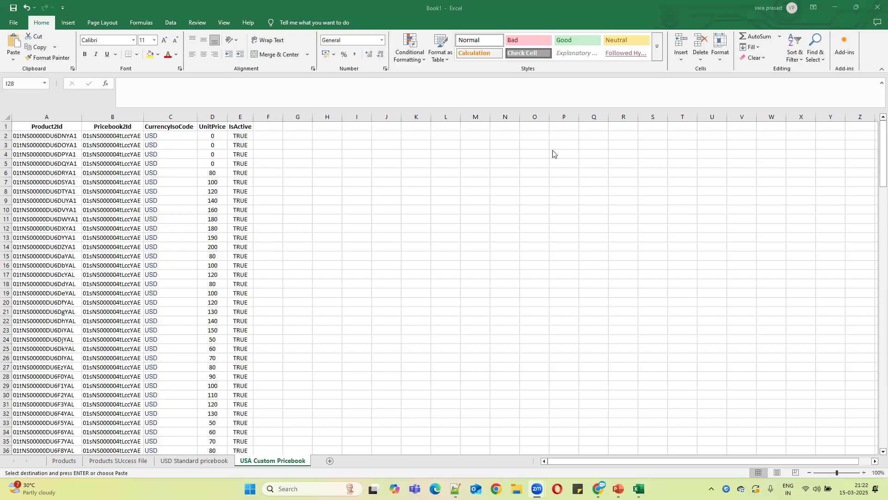
Step: Switch to Salesforce, open the USA Custom Pricebook record from Price Books, and select its record ID in the page address
click(834, 7)
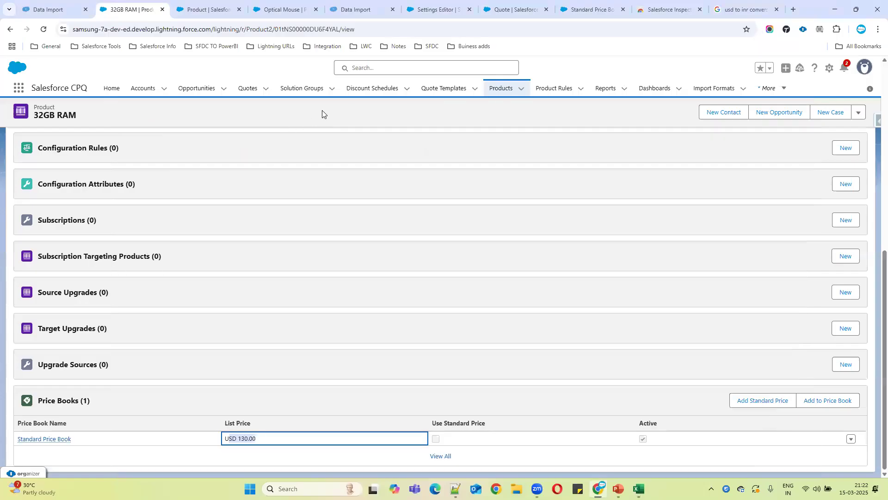
click(18, 90)
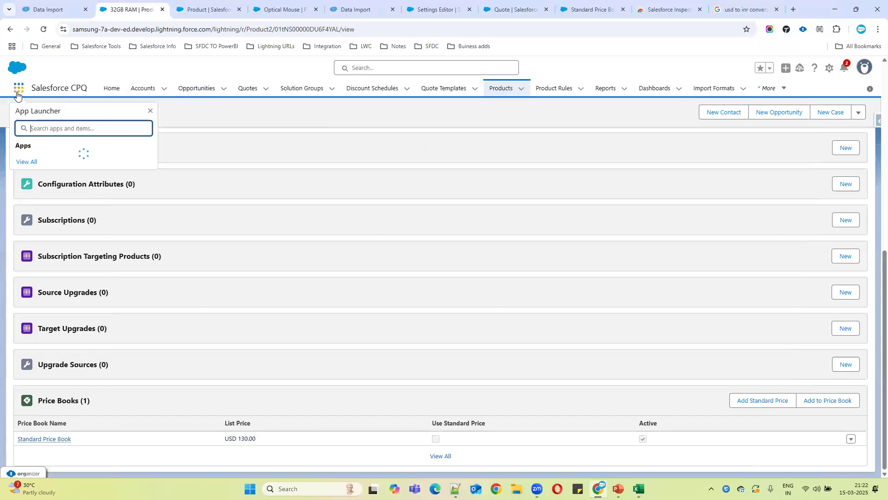
text(pric)
text(e)
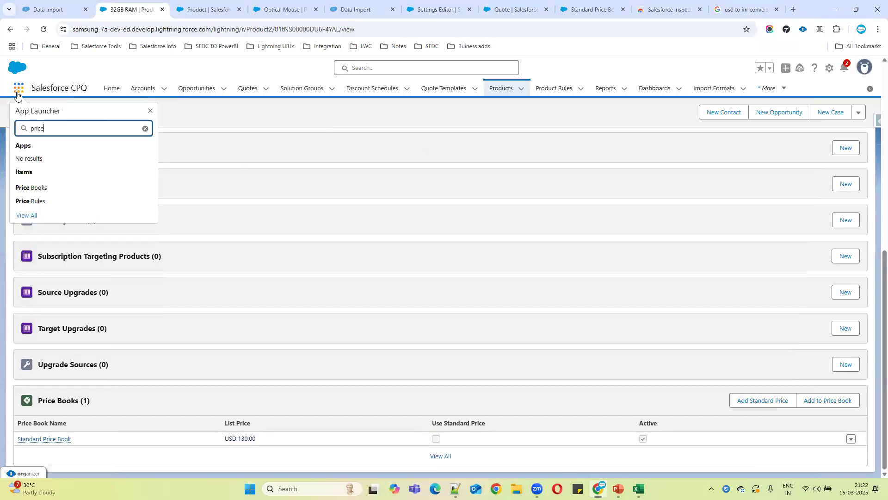
click(40, 187)
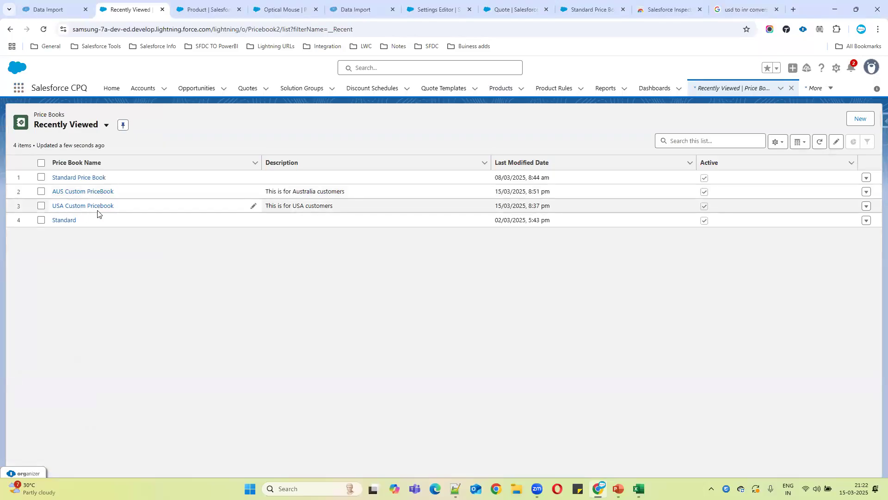
click(87, 208)
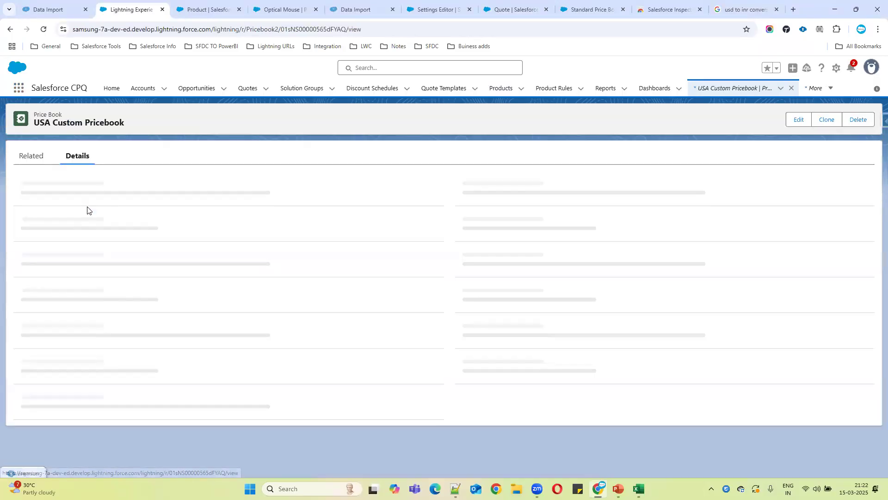
double_click(334, 29)
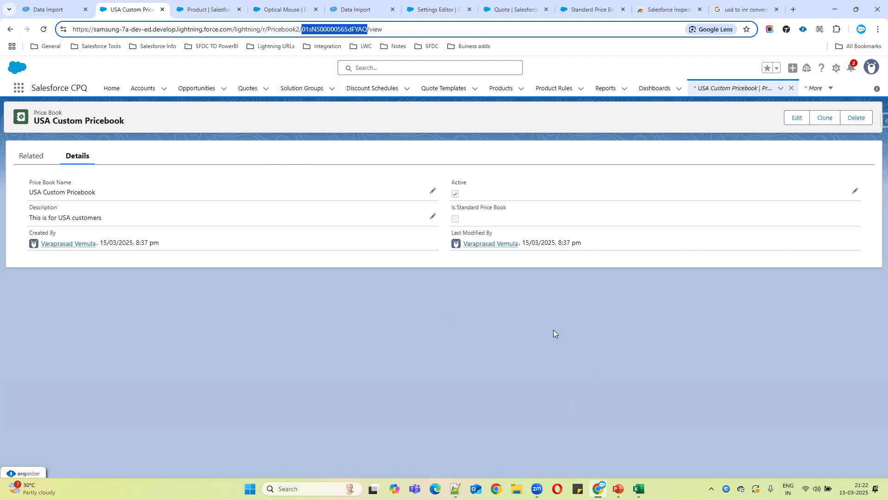
Step: Try to paste the price book ID into the first Pricebook2Id cell of the USA Custom Pricebook sheet, and undo the paste
mouse_move(639, 488)
click(661, 451)
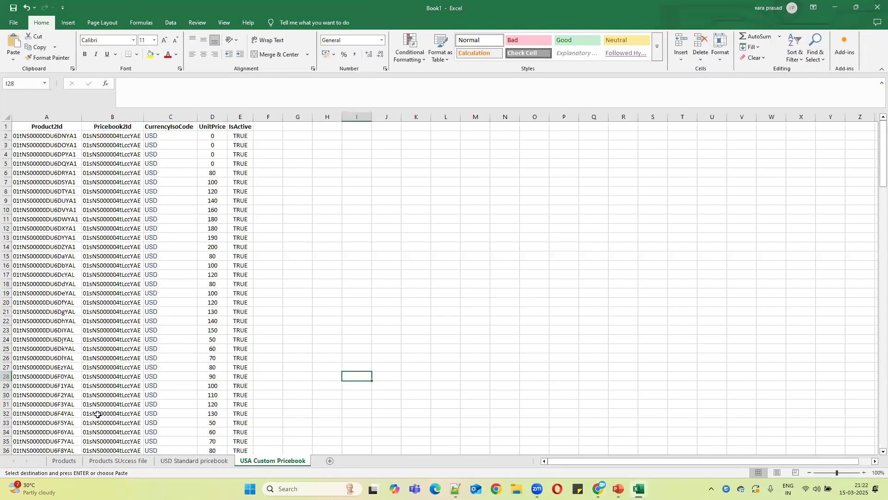
click(107, 137)
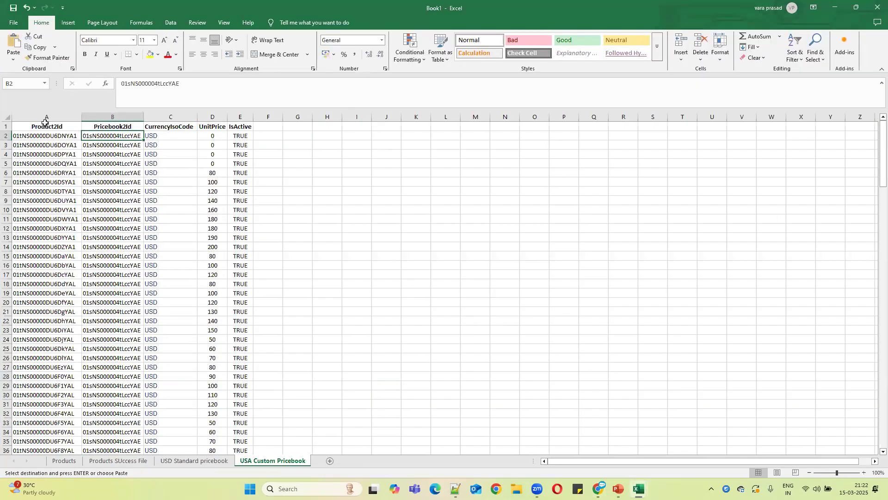
key(ctrl+v)
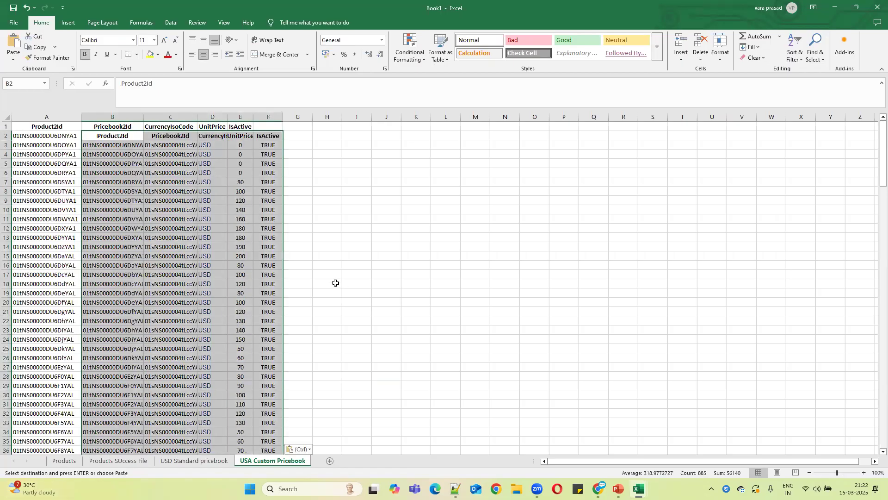
key(ctrl+z)
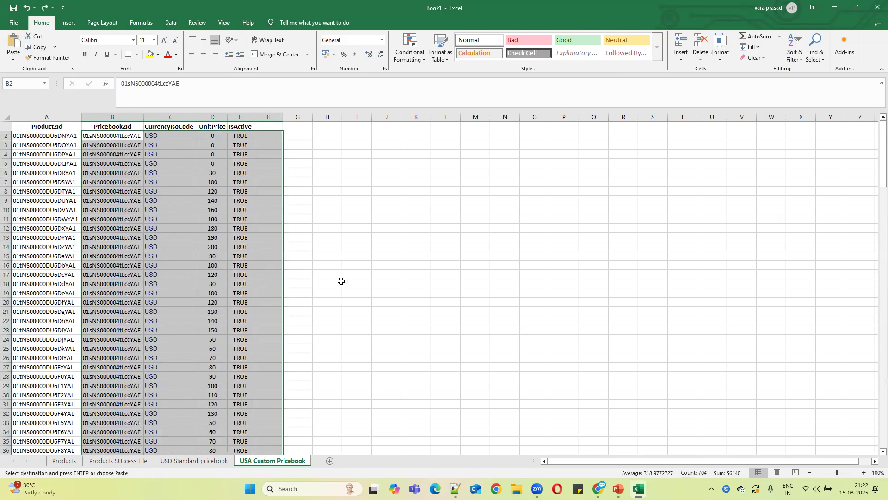
Step: Return to the USA Custom Pricebook record in Salesforce and copy its record ID from the page address
key(alt+Tab)
click(188, 132)
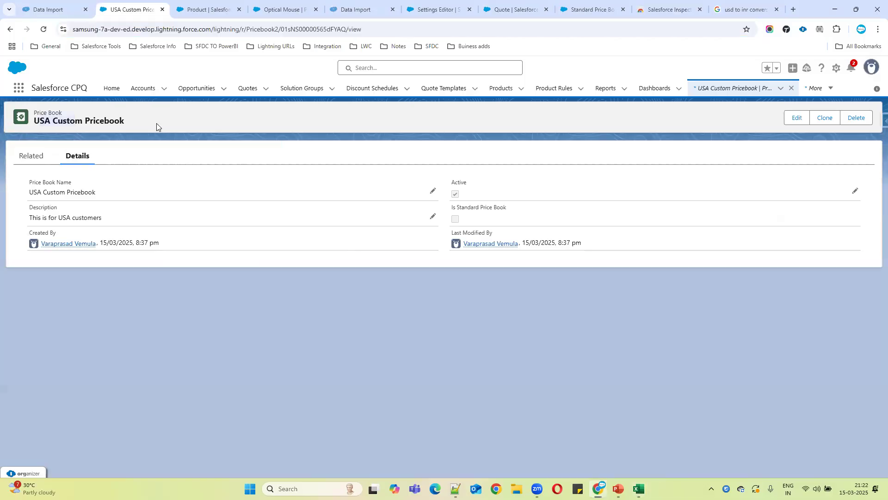
double_click(309, 29)
key(ctrl+c)
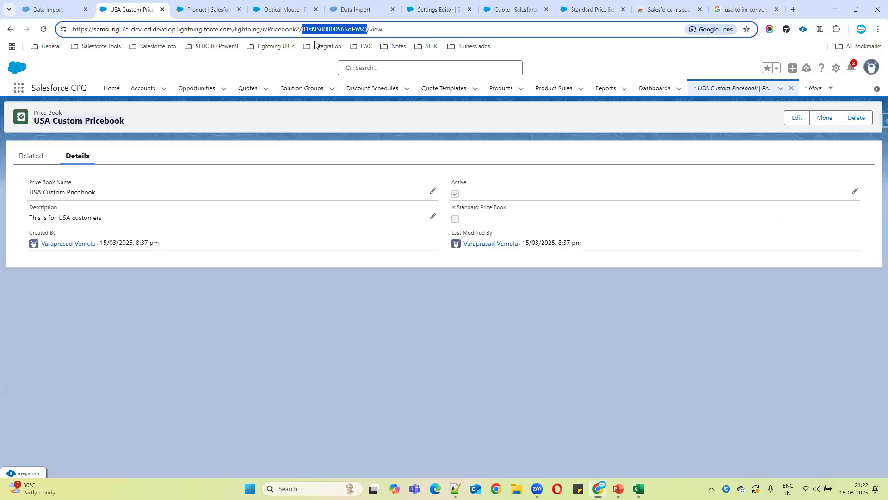
Step: Switch to Book1 in Excel, try pasting the price book ID into cells B2 and K12 of USA Custom Pricebook, and undo both pastes
click(639, 488)
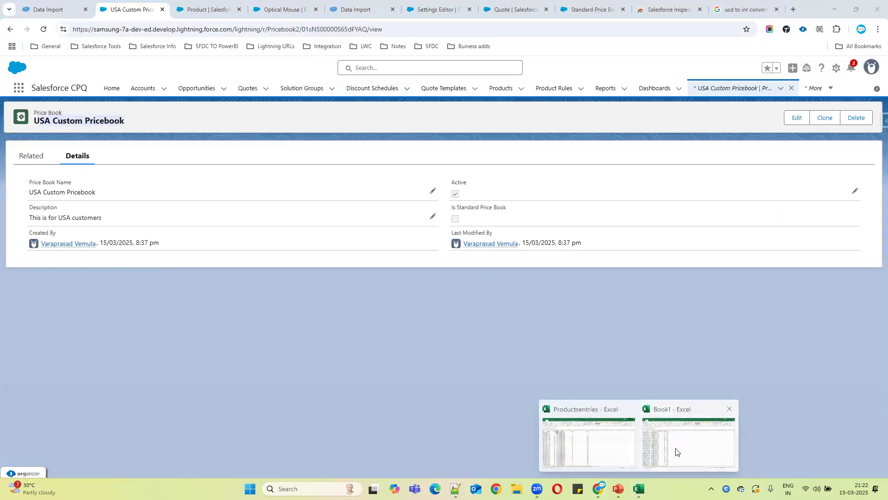
click(673, 450)
click(110, 136)
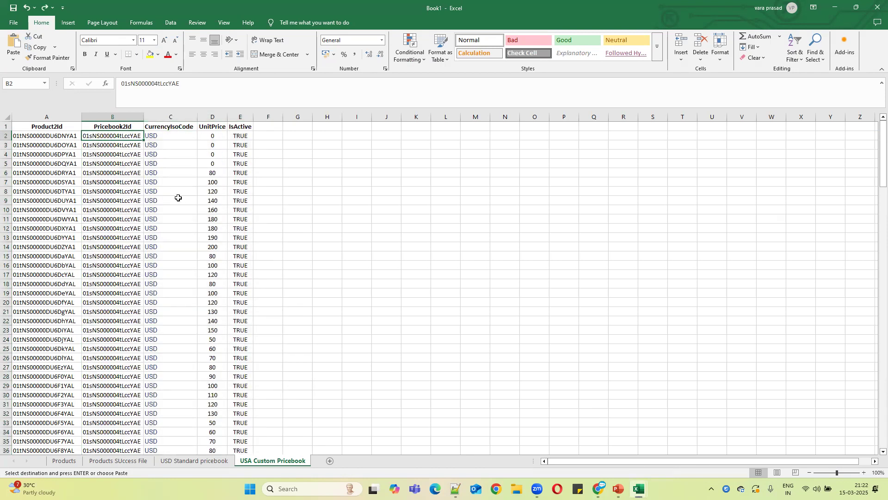
key(ctrl+v)
key(ctrl+z)
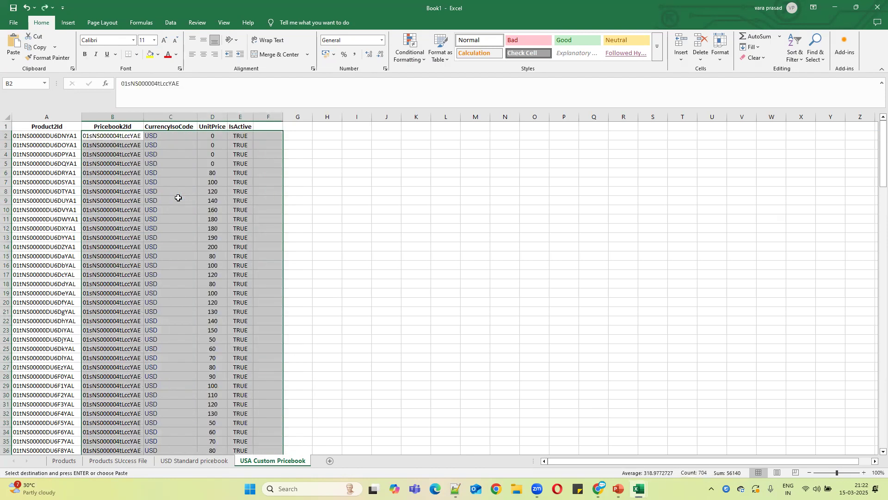
click(422, 226)
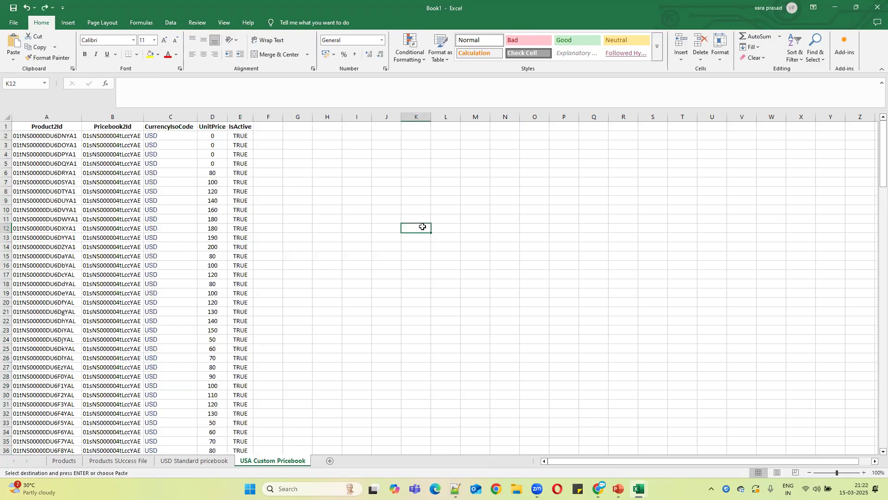
key(ctrl+v)
key(ctrl+z)
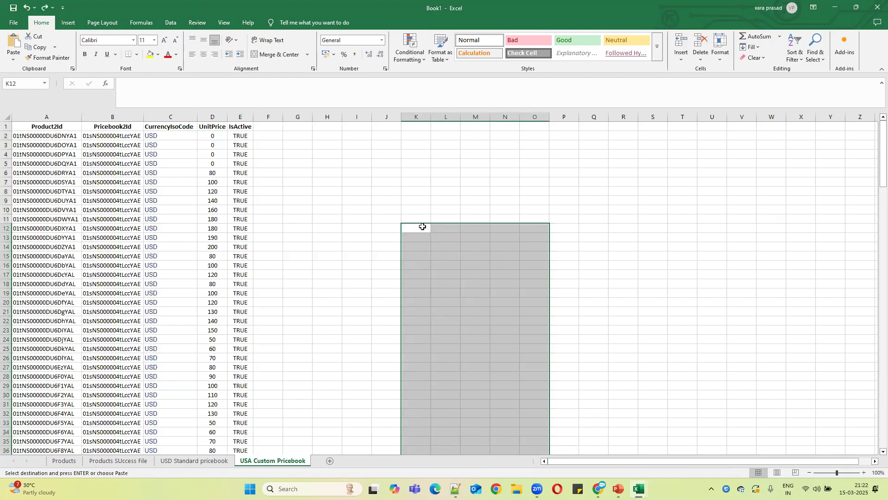
Step: Switch to Notepad++ and paste the price book ID 01sNS00000565dFYAQ on a new line below the product family list
key(alt+Tab)
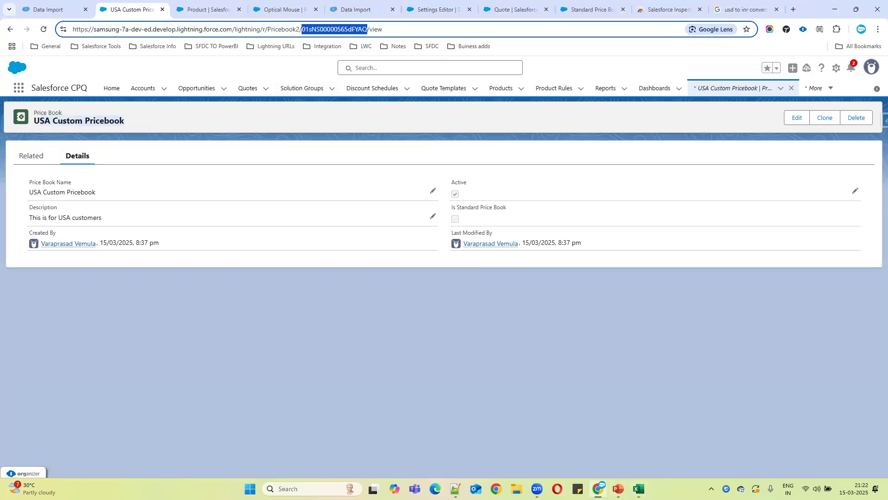
click(456, 488)
click(290, 349)
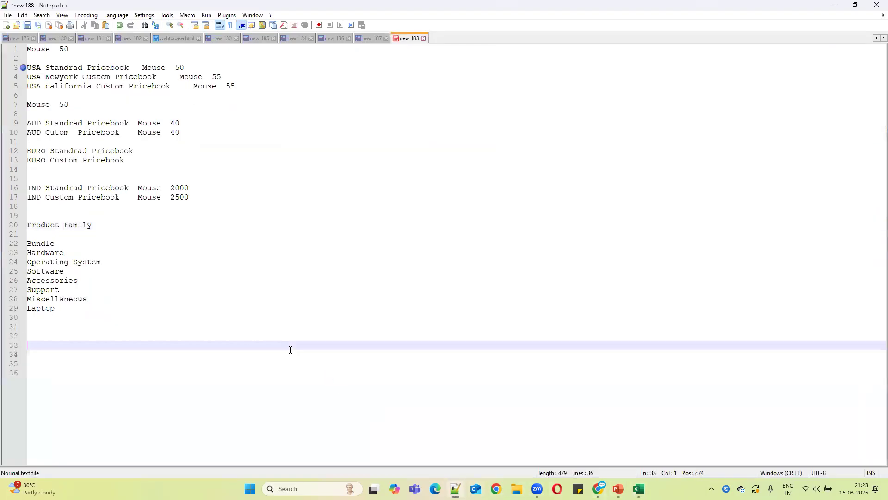
key(Return)
key(Return)
key(ctrl+v)
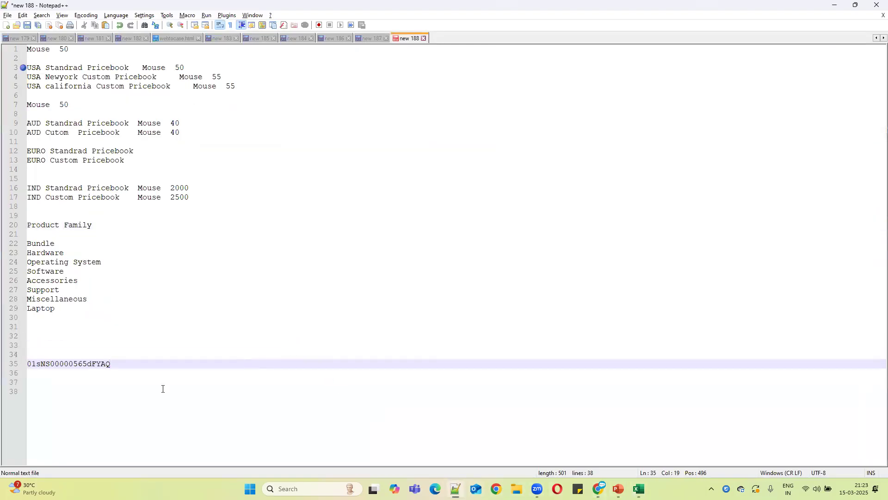
double_click(83, 364)
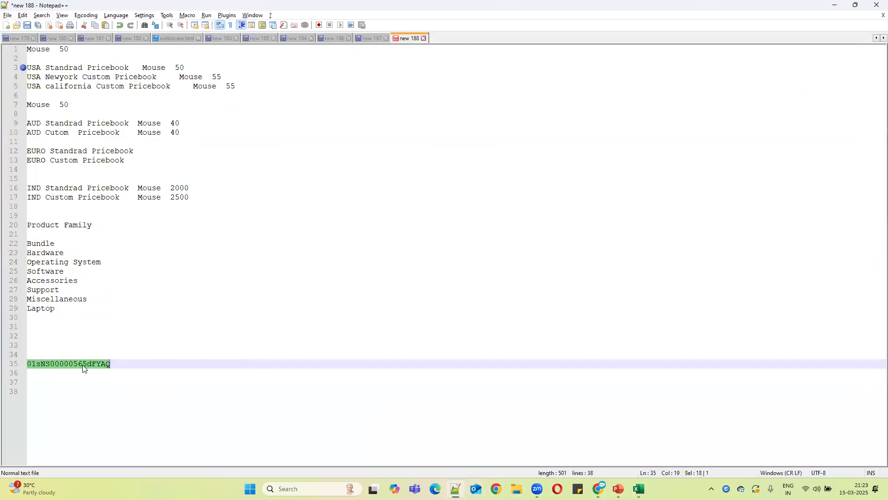
Step: Return to Book1, try again to paste the copied ID into cell B2, and undo the paste
click(828, 11)
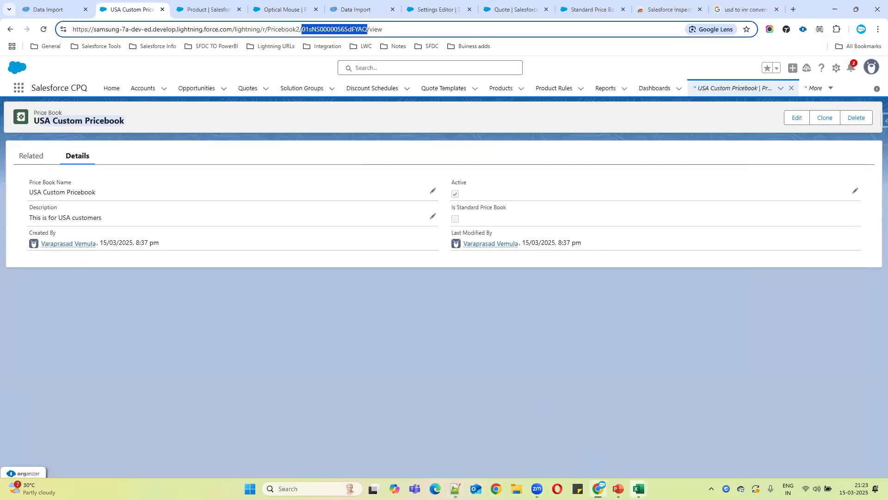
click(638, 489)
click(678, 452)
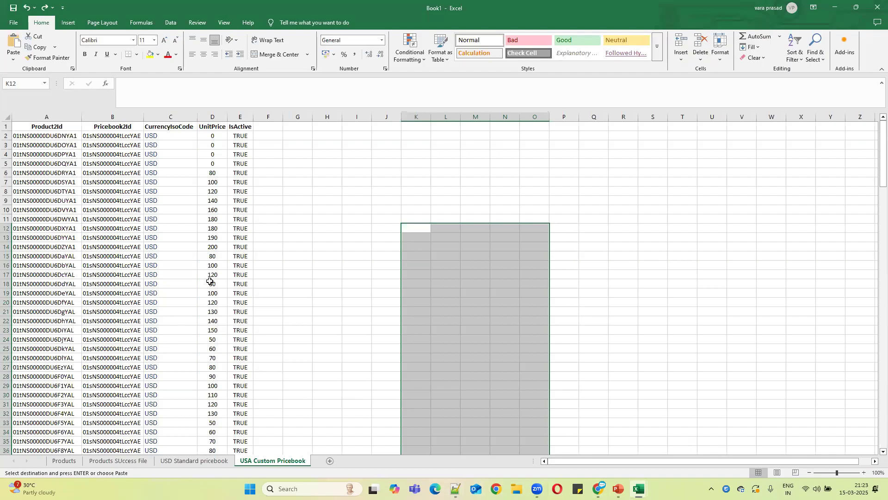
click(114, 138)
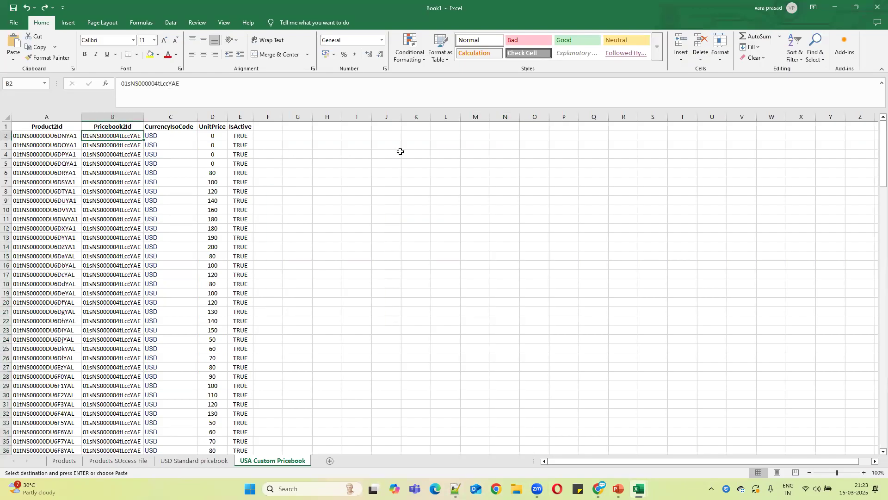
key(ctrl+v)
key(ctrl+z)
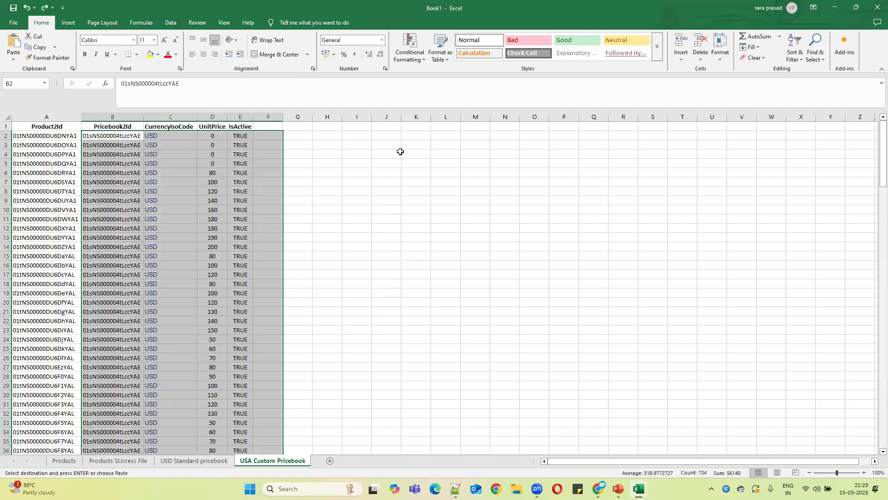
click(401, 153)
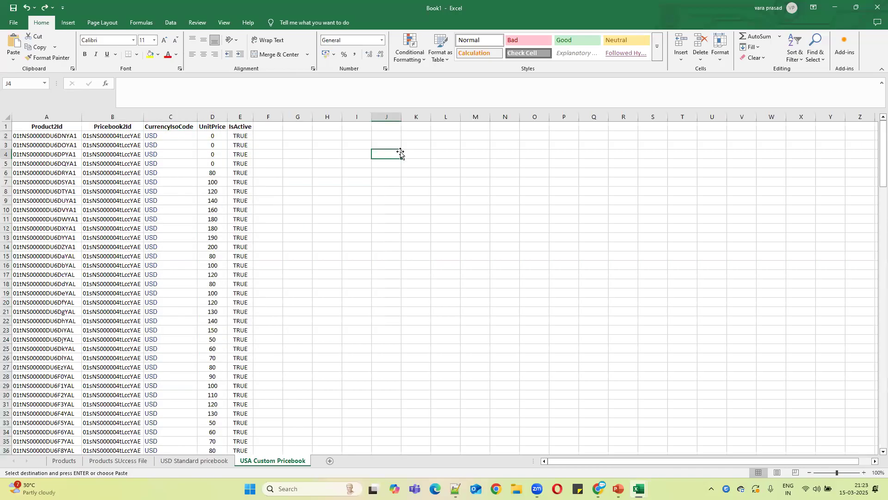
Step: Recopy the USA Custom Pricebook record ID from its Salesforce page address, try to paste it into Book1's cell B2, and undo the paste
click(835, 6)
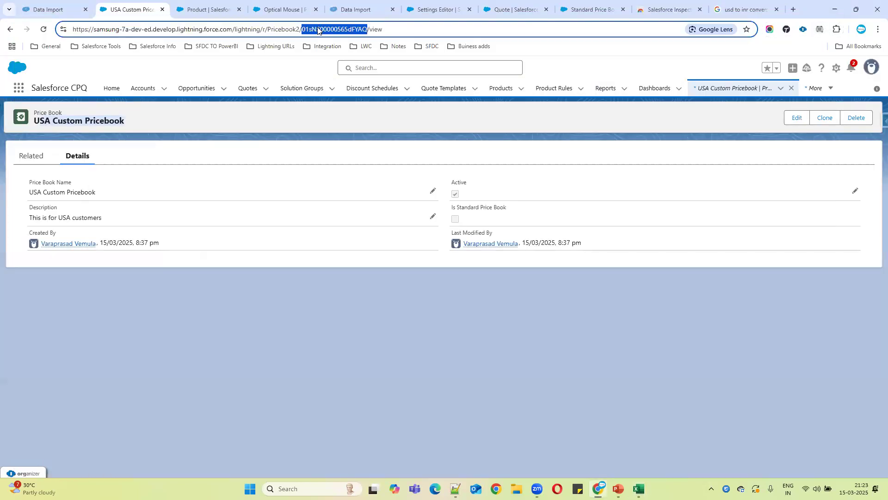
right_click(317, 30)
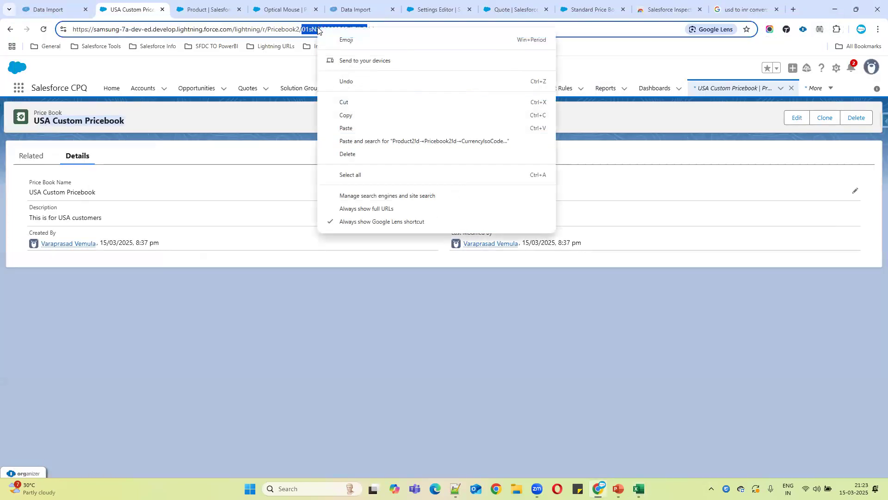
click(354, 116)
mouse_move(639, 488)
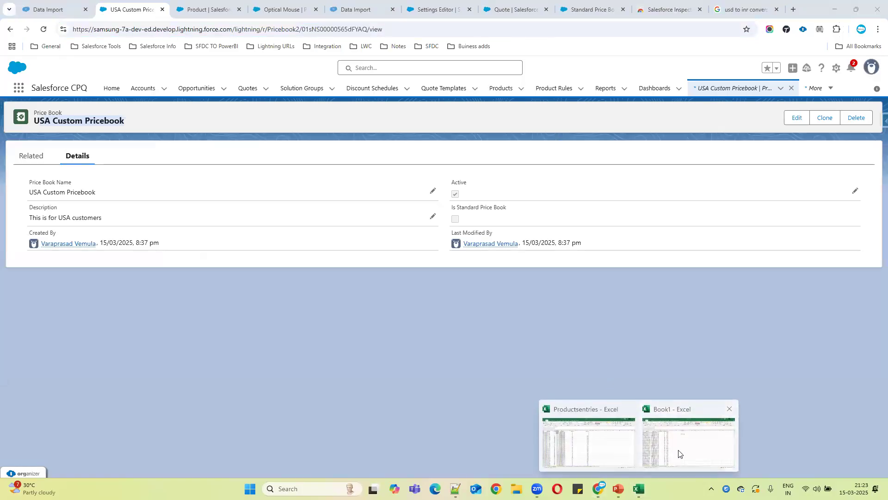
click(678, 454)
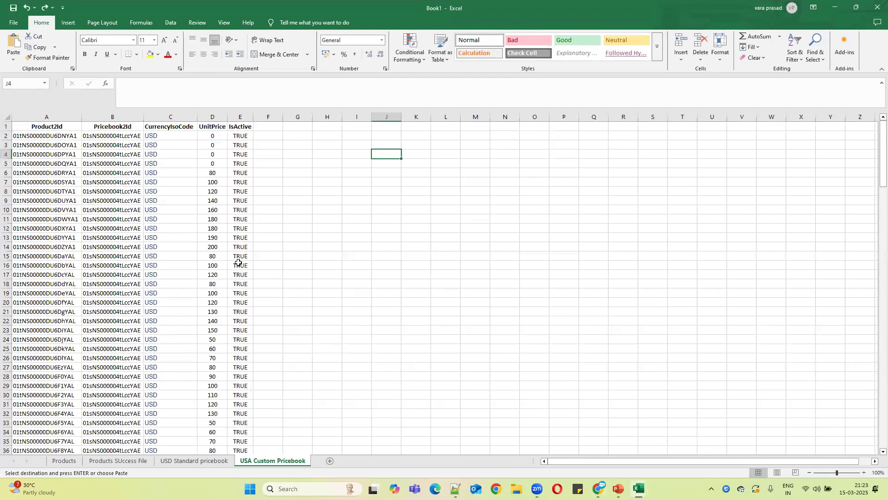
click(119, 135)
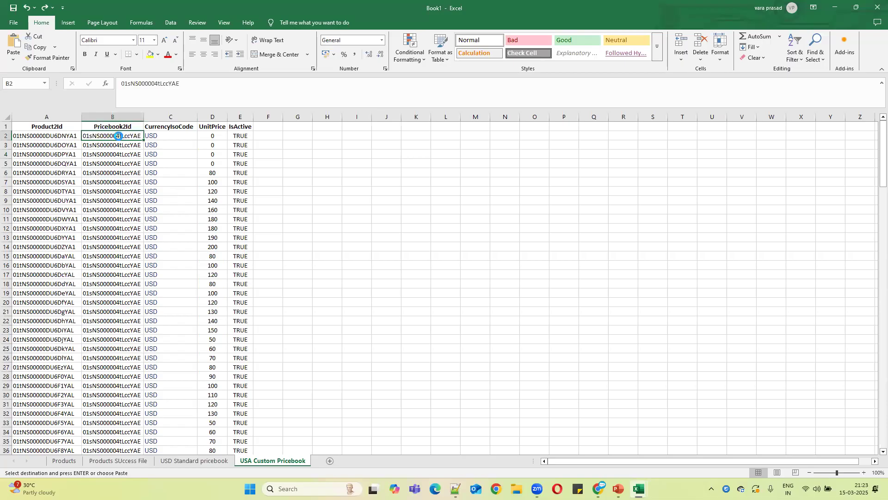
key(ctrl+v)
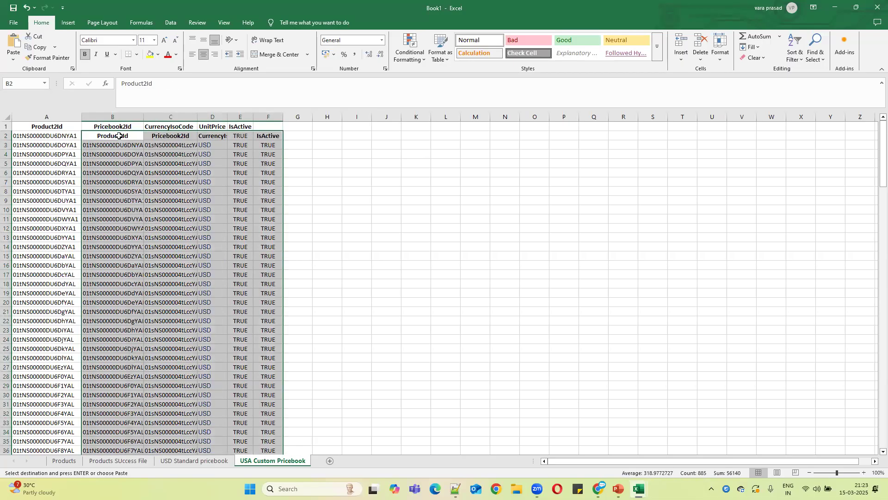
key(ctrl+z)
Step: Clear the old price book ID from cell B2 of the USA Custom Pricebook sheet
double_click(118, 136)
drag(142, 135, 83, 133)
key(BackSpace)
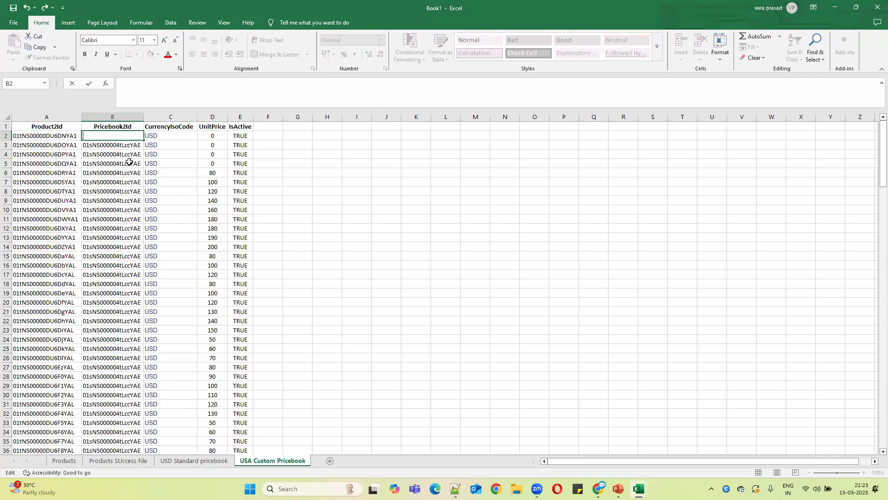
key(Return)
click(116, 137)
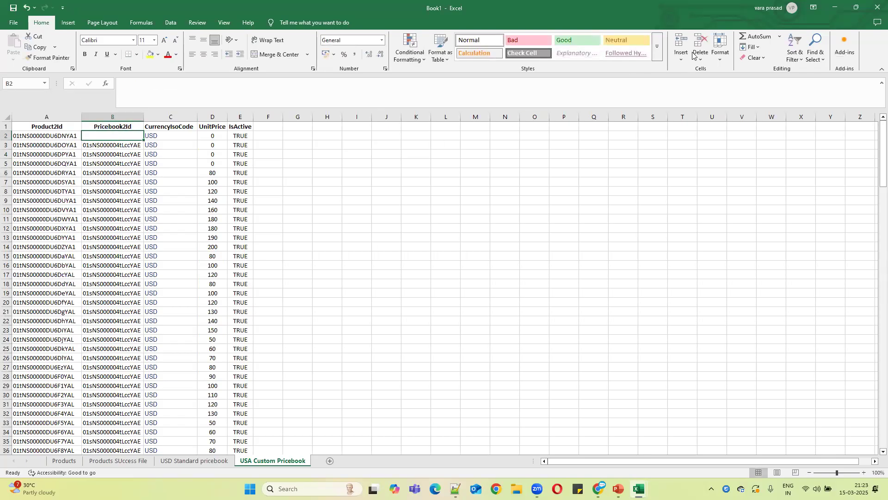
Step: Copy 01sNS00000565dFYAQ from Notepad++ into cell B2 of the USA Custom Pricebook sheet, and fit the Pricebook2Id column to its contents
click(455, 488)
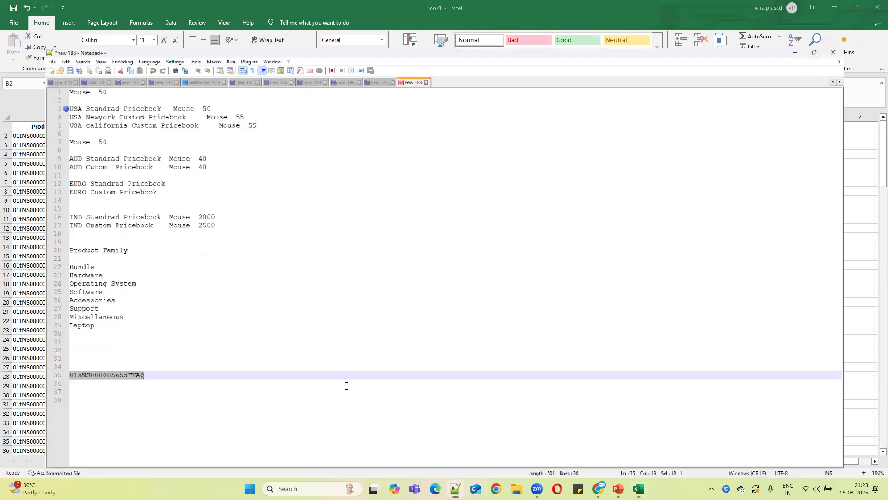
double_click(100, 364)
right_click(98, 366)
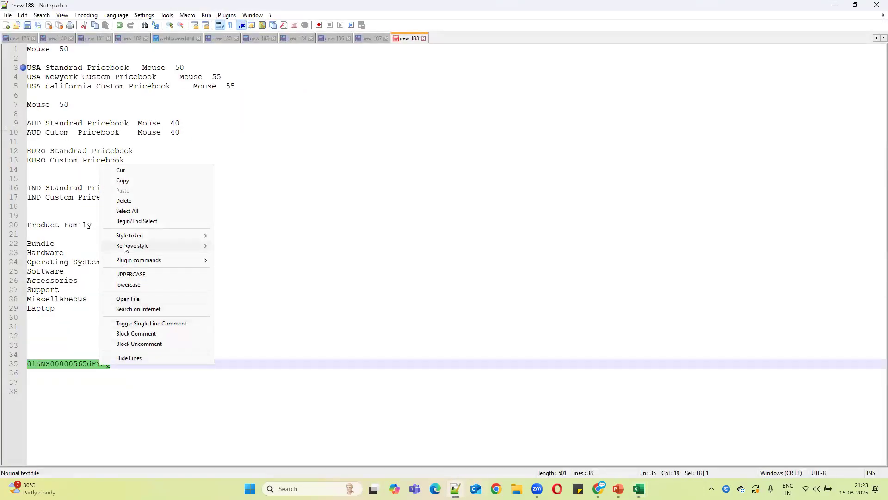
click(135, 182)
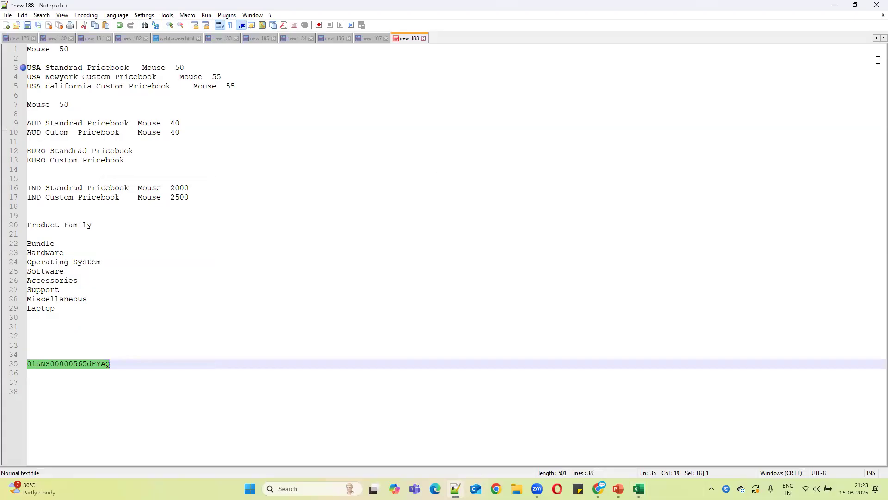
click(835, 5)
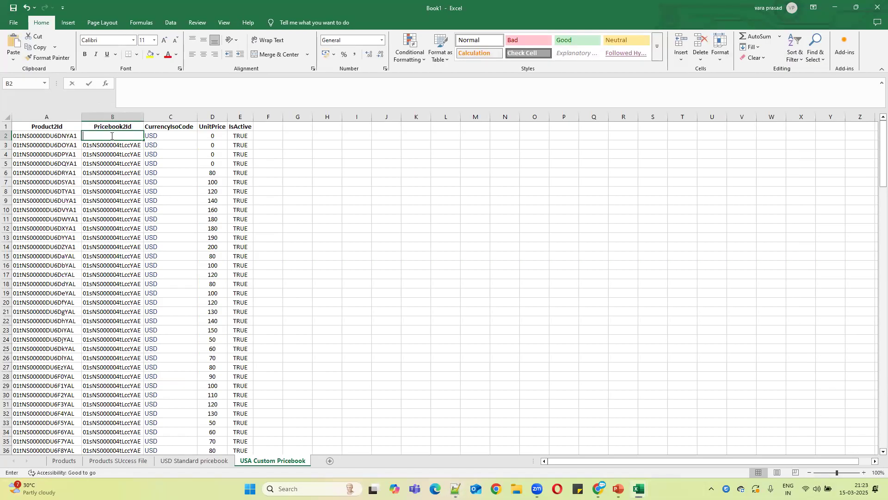
key(ctrl+v)
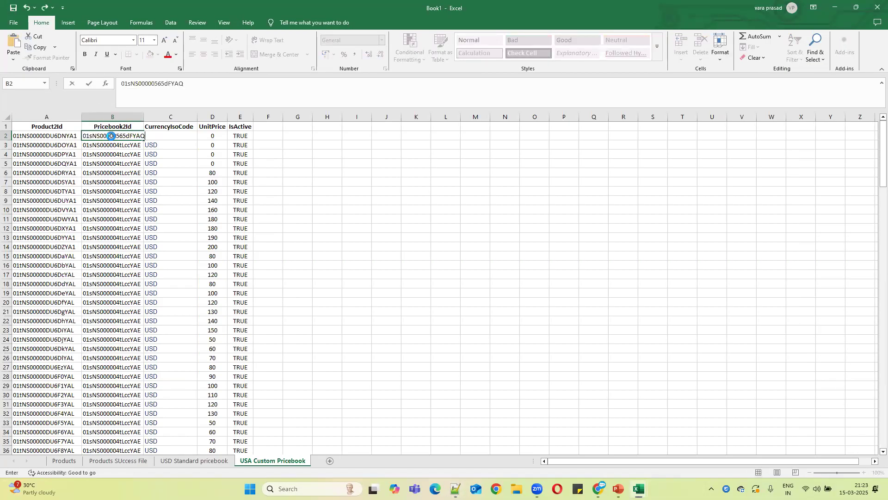
click(495, 184)
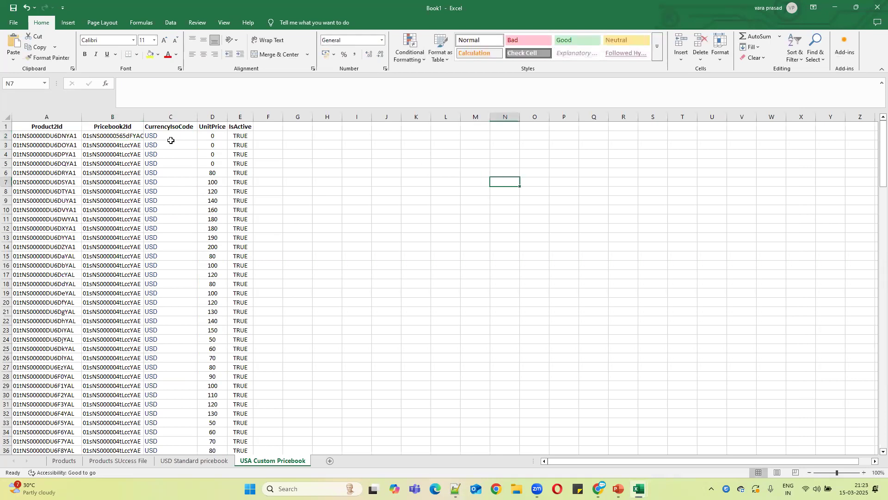
double_click(143, 117)
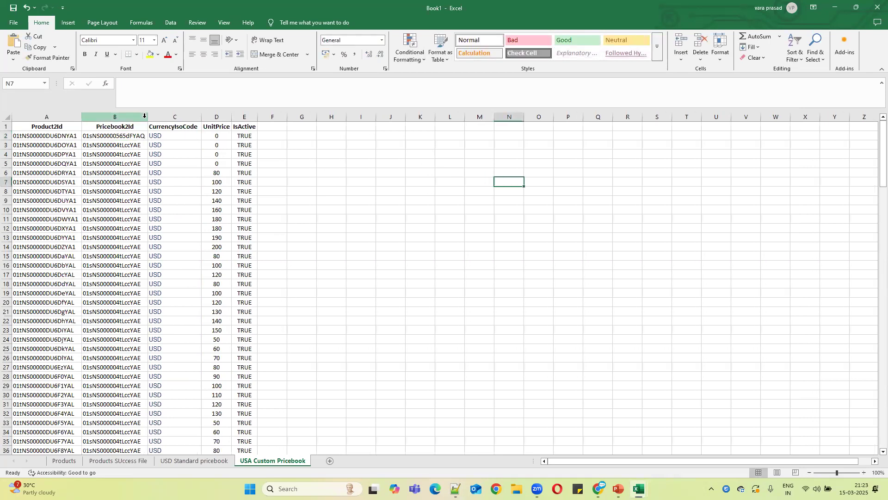
Step: Review the Products sheet, the __Id column of Products SUccess File, and the Product2Id and Pricebook2Id columns of USD Standard pricebook
click(64, 462)
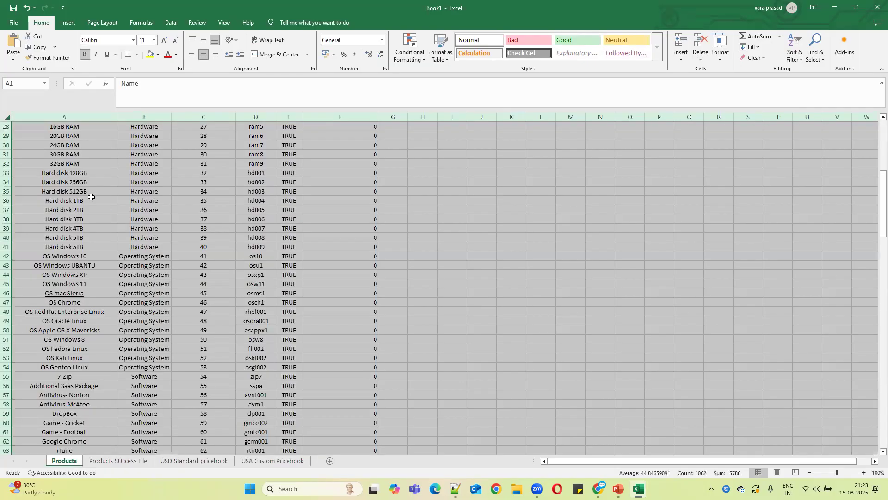
scroll(313, 268, up, 4)
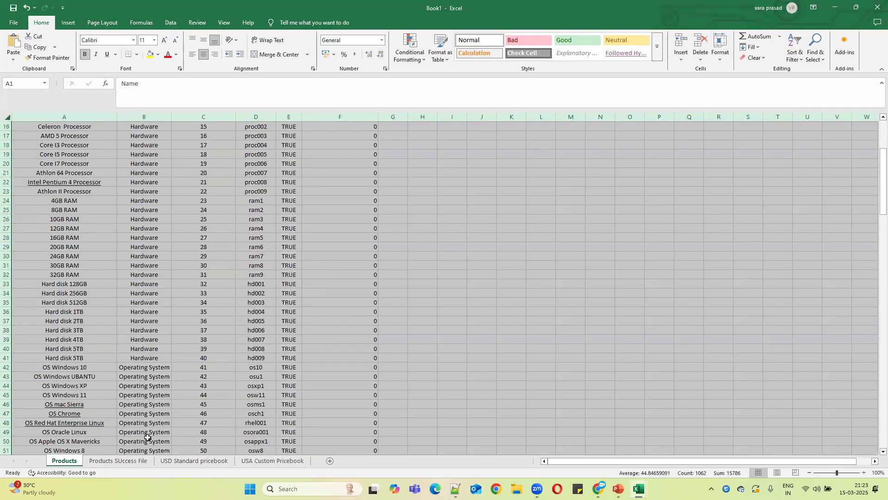
click(118, 461)
drag(247, 126, 127, 469)
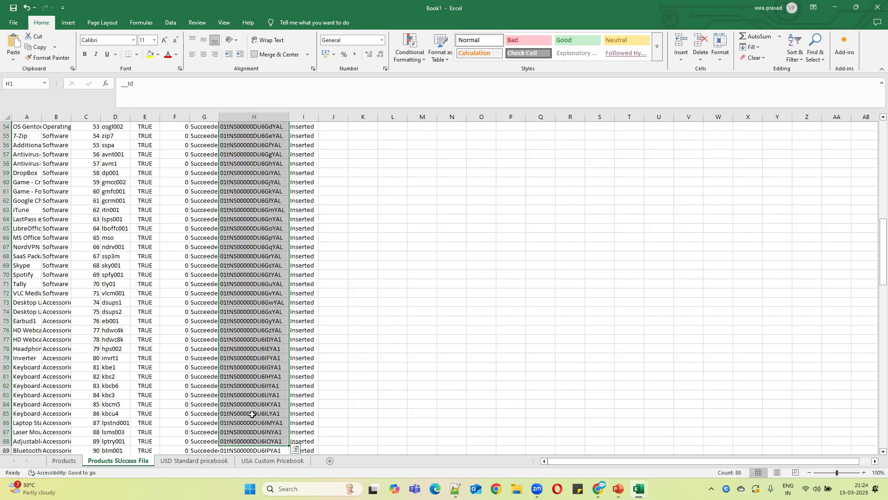
click(206, 463)
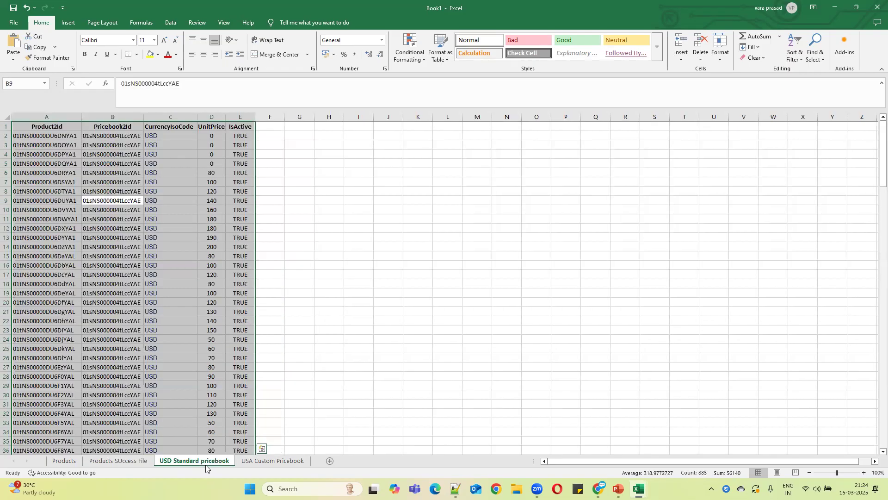
click(66, 128)
click(124, 461)
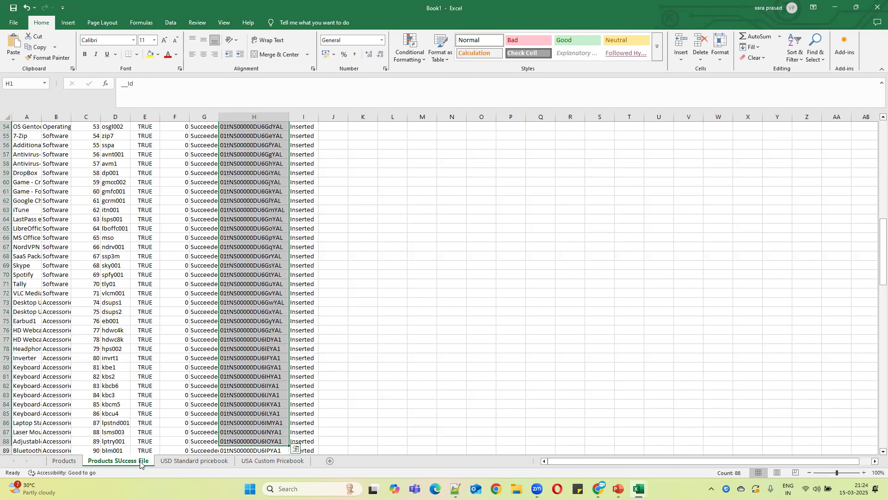
click(181, 461)
click(108, 126)
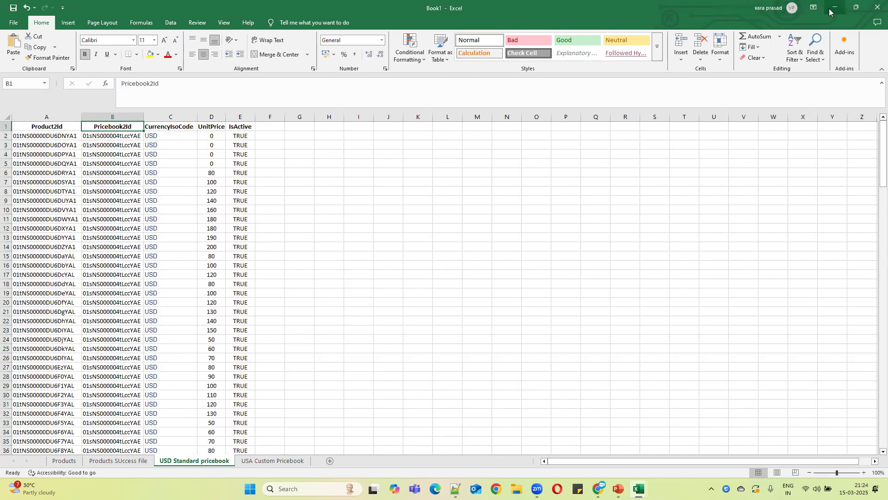
Step: Open the Standard Price Book record in Salesforce from the recently viewed price books to check its record ID
key(alt+Tab)
click(48, 10)
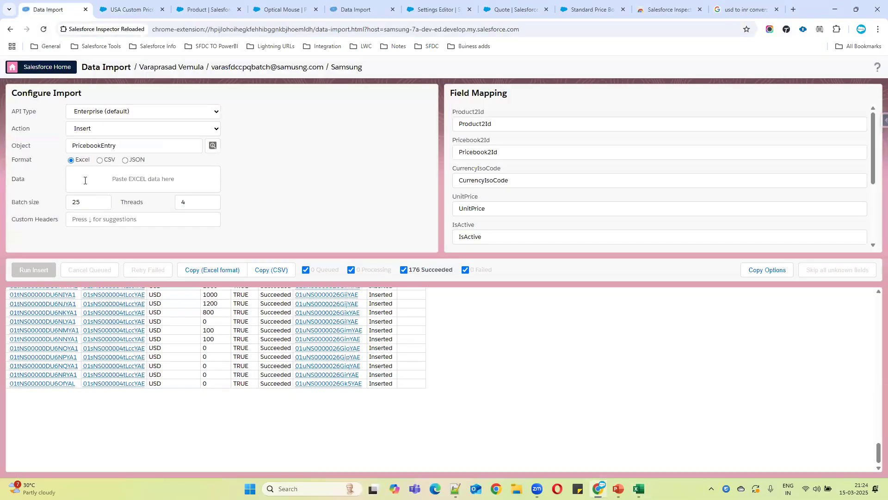
click(130, 9)
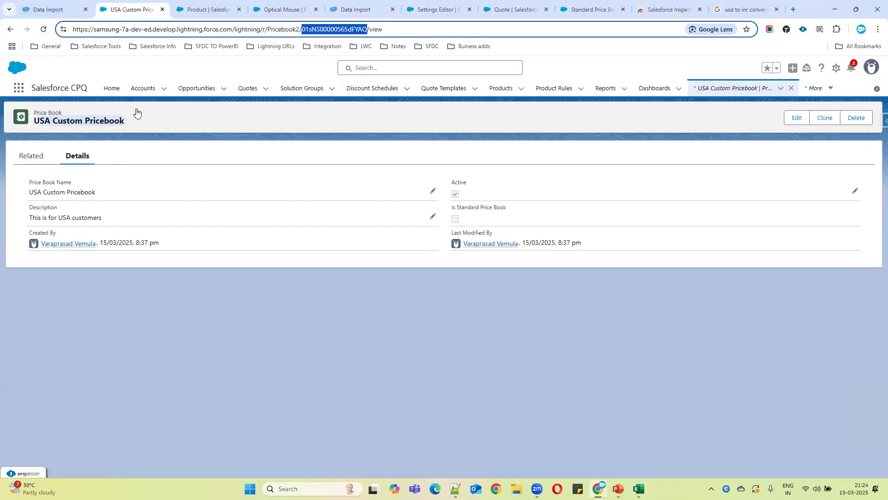
click(10, 29)
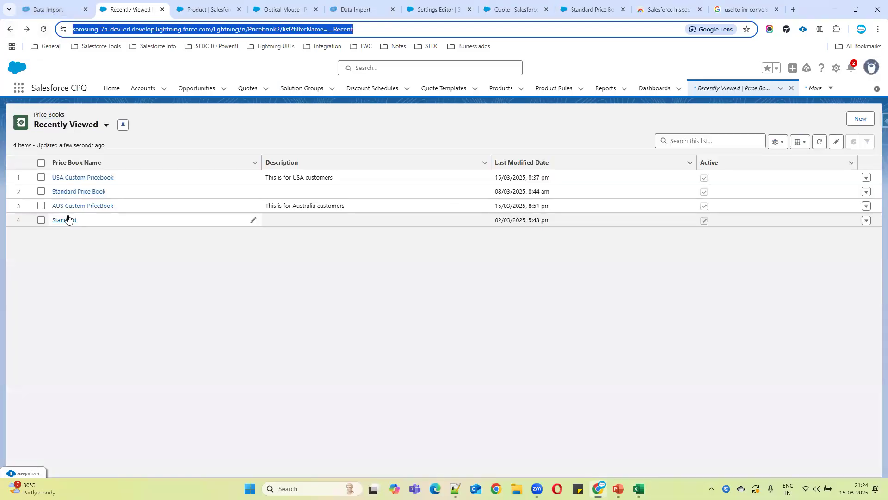
click(76, 192)
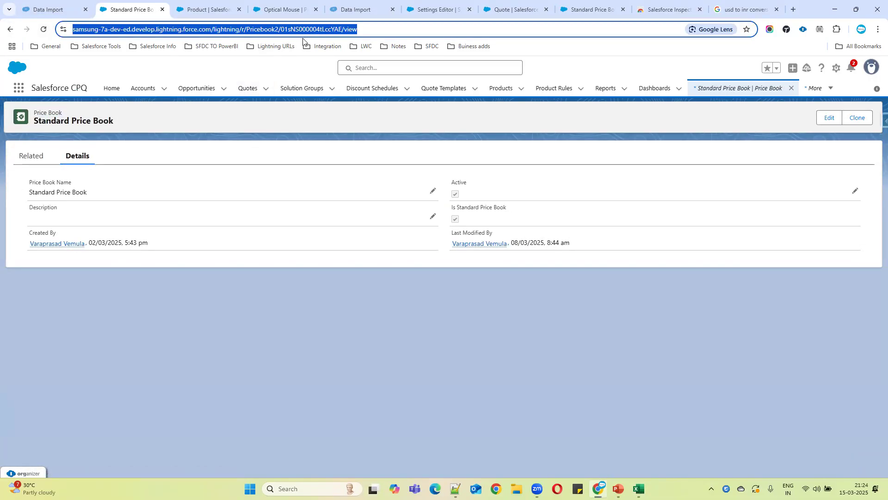
Step: Return to Book1 and compare cell B2's Pricebook2Id on the USD Standard pricebook and USA Custom Pricebook sheets, also checking the currency codes
click(638, 489)
click(648, 429)
drag(163, 135, 180, 256)
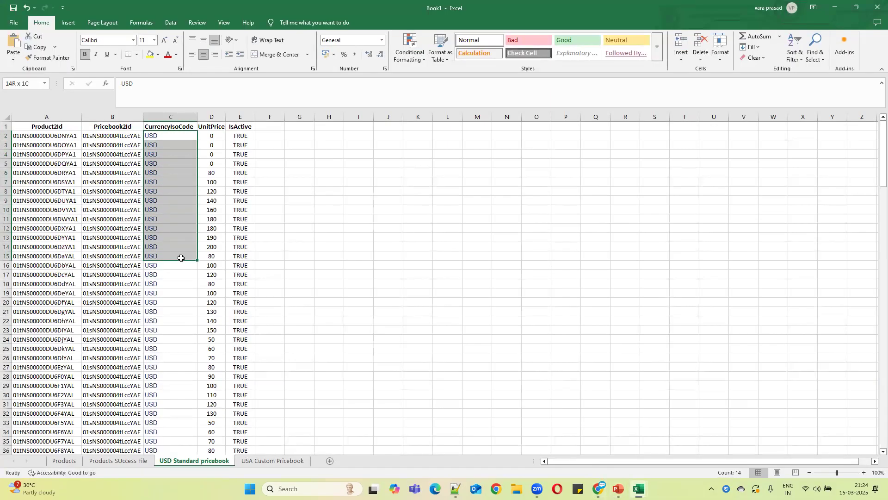
click(156, 135)
click(108, 135)
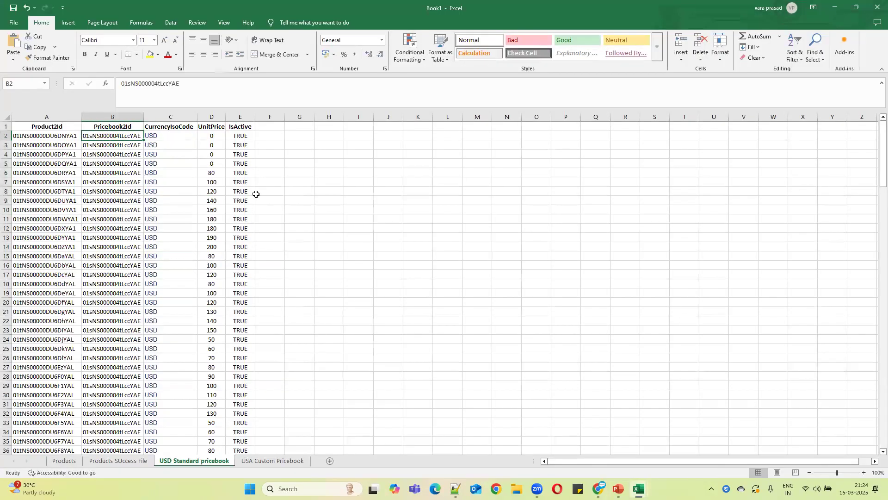
click(272, 461)
click(116, 134)
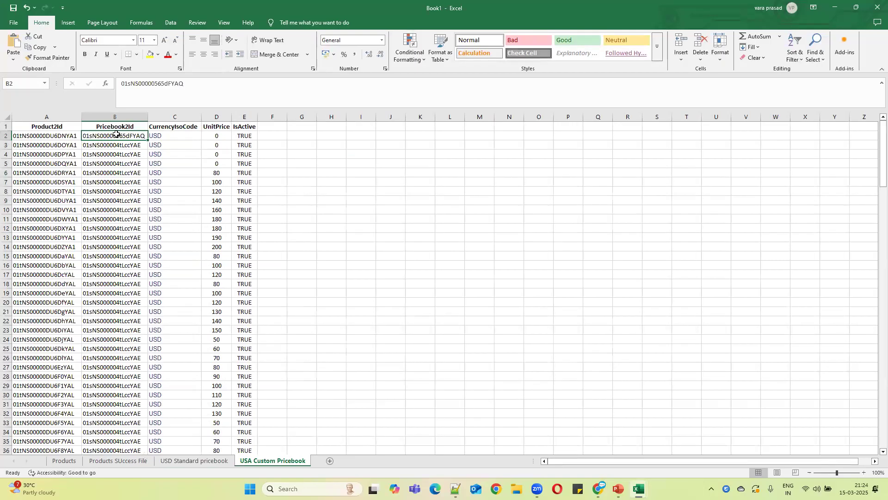
click(173, 236)
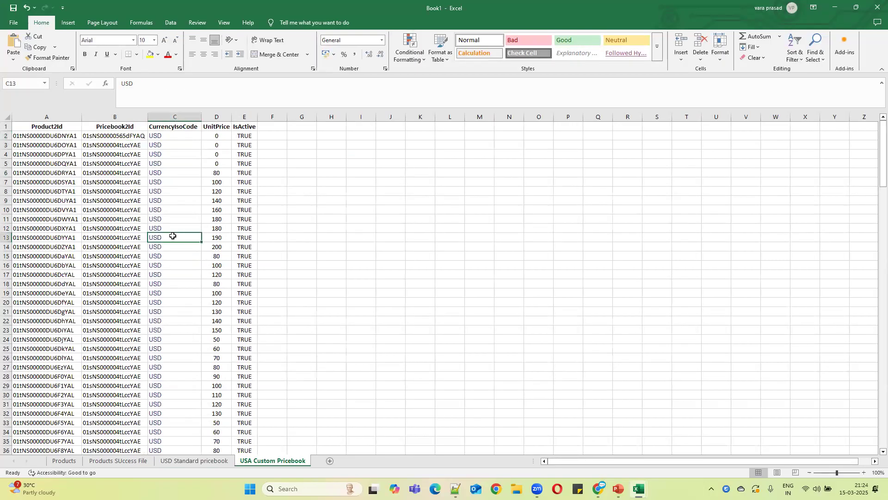
key(ctrl+a)
key(ctrl+c)
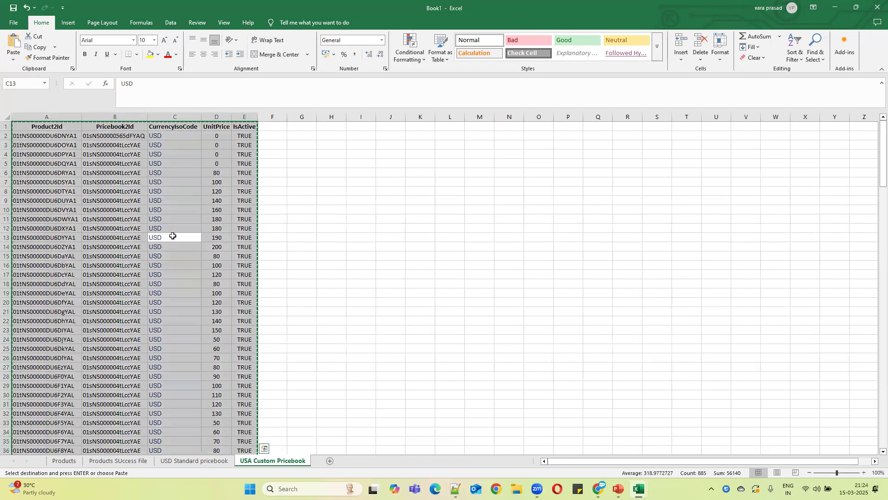
click(349, 216)
Step: Fill the price book ID 01sNS00000565dFYAQ from cell B2 down the whole Pricebook2Id column of the USA Custom Pricebook sheet
click(144, 136)
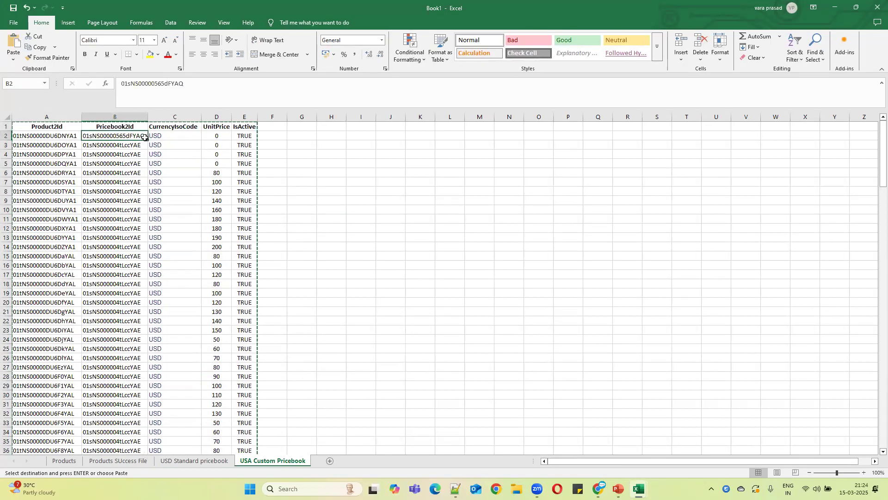
double_click(147, 139)
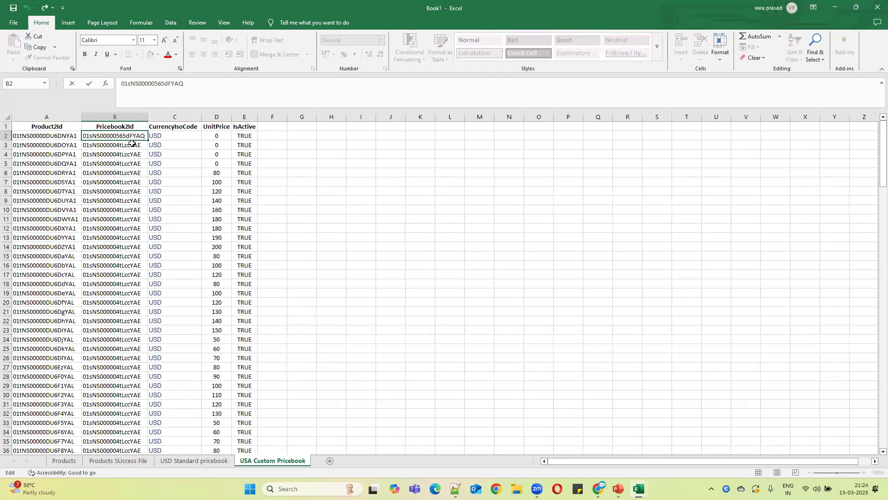
click(161, 164)
click(124, 135)
drag(147, 140, 147, 168)
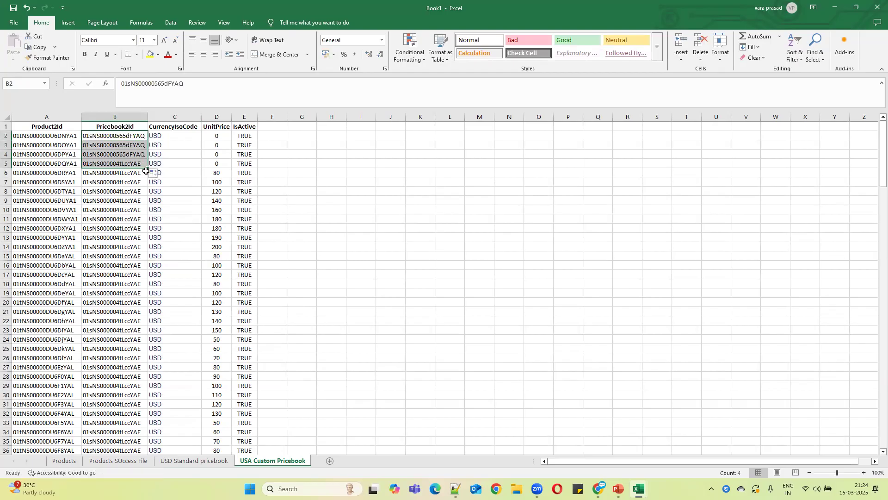
click(133, 141)
drag(131, 136, 135, 161)
double_click(147, 167)
click(185, 262)
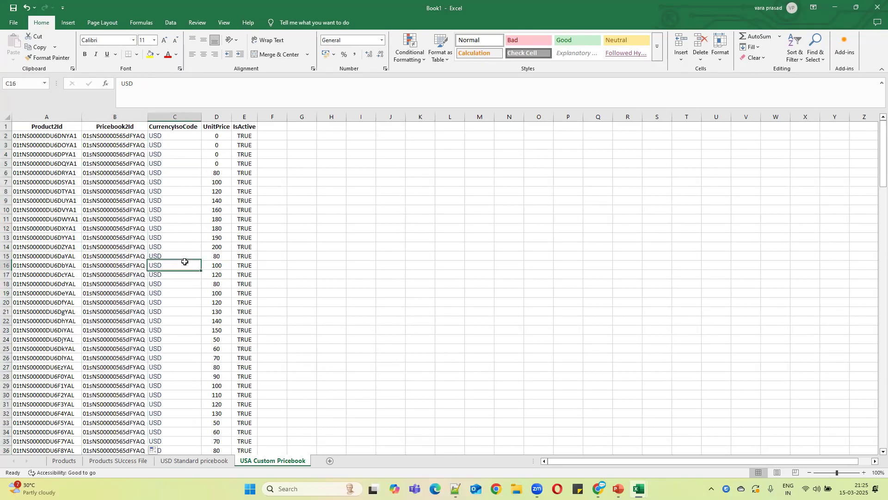
Step: Copy the whole USA Custom Pricebook table and check the filled Pricebook2Id column down through its rows
key(ctrl+a)
key(ctrl+c)
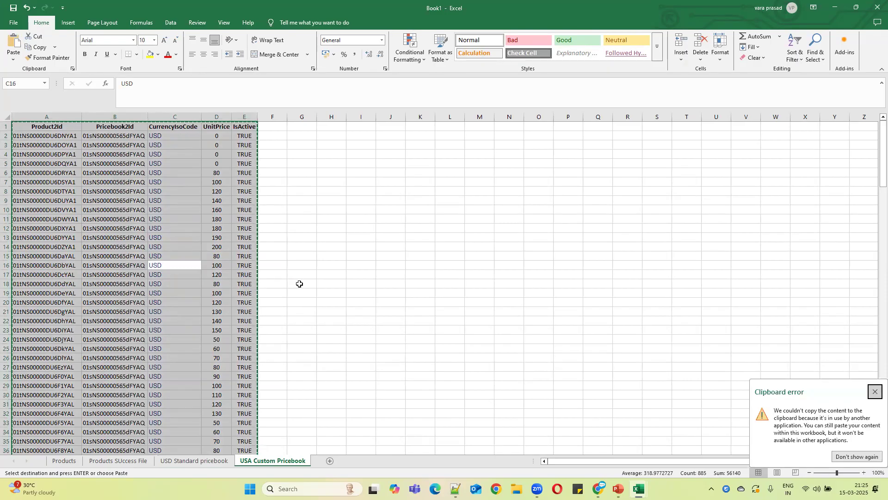
scroll(298, 285, down, 8)
scroll(278, 300, down, 1)
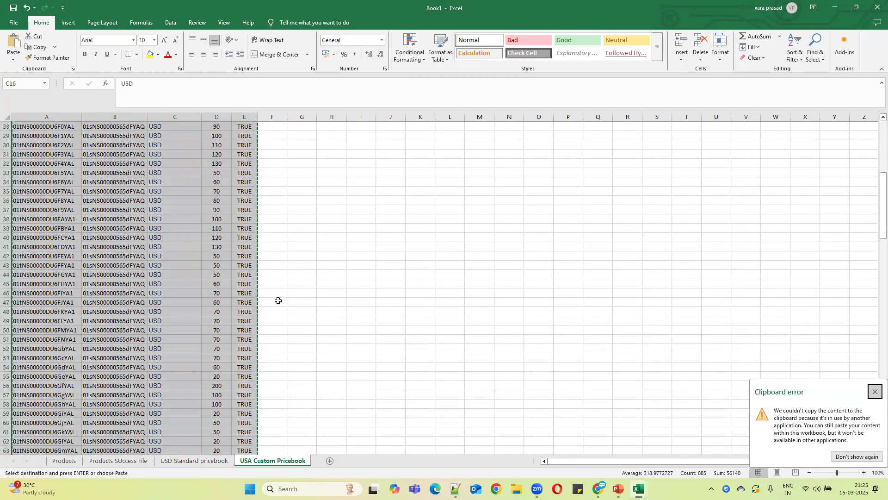
scroll(278, 300, down, 11)
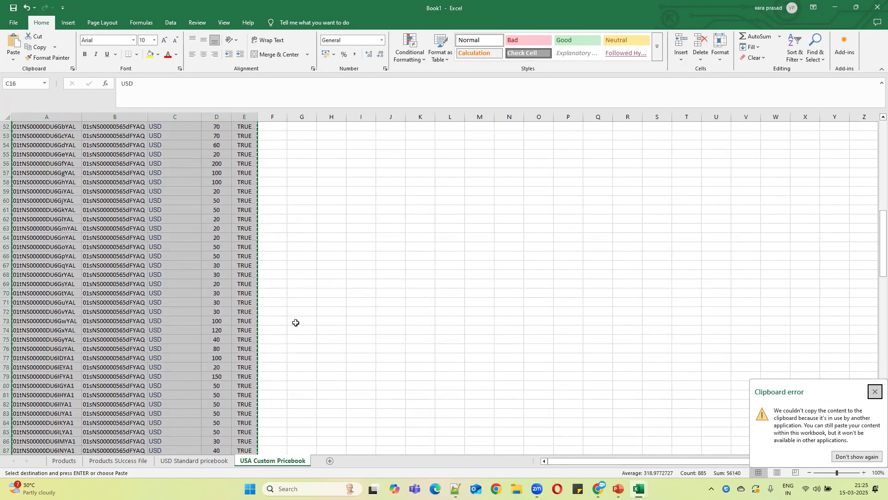
scroll(298, 331, down, 9)
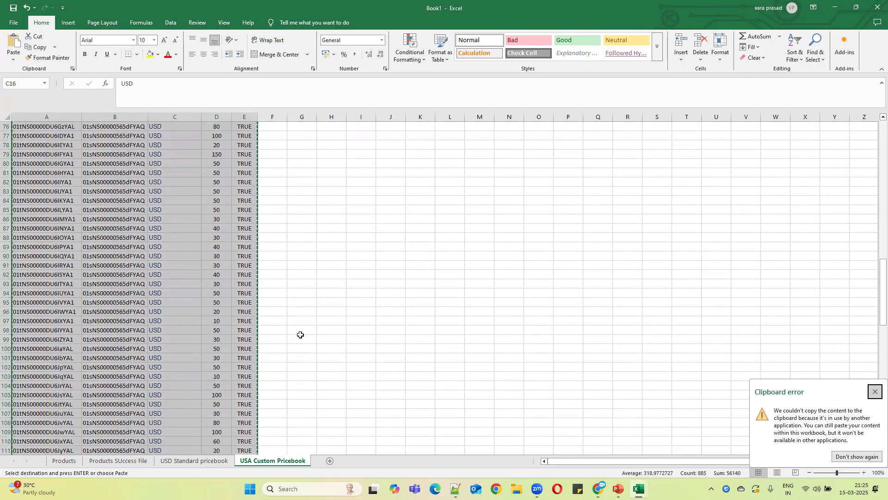
scroll(300, 335, down, 4)
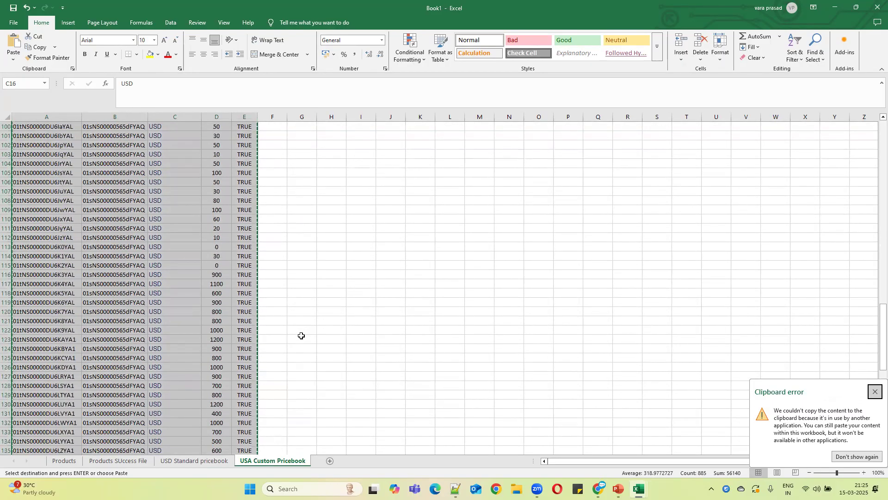
click(874, 392)
scroll(164, 338, down, 4)
scroll(167, 350, down, 5)
scroll(168, 348, up, 20)
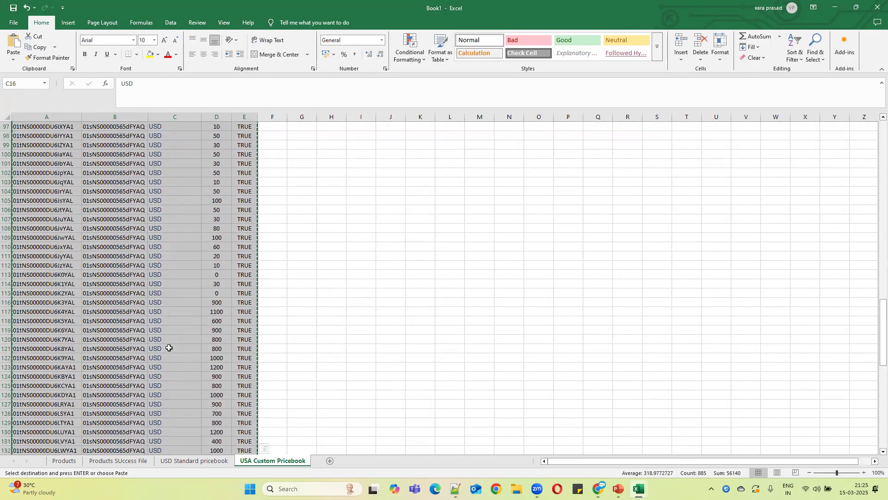
scroll(169, 348, up, 14)
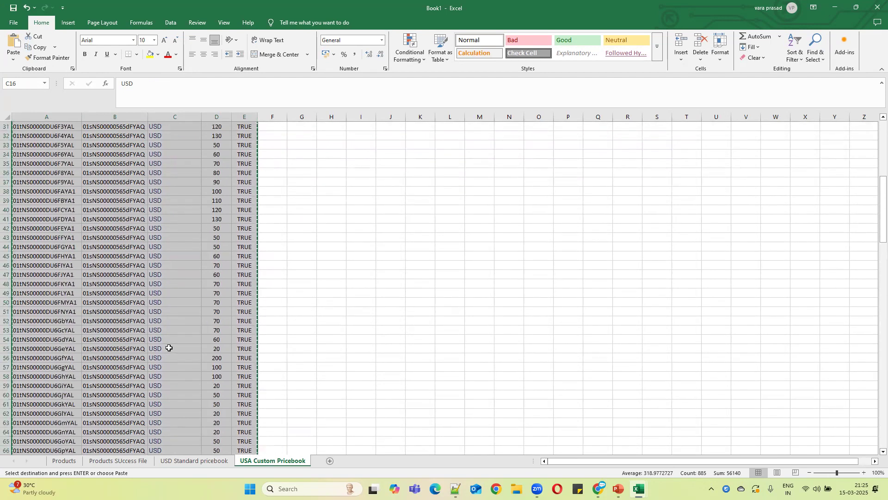
click(101, 221)
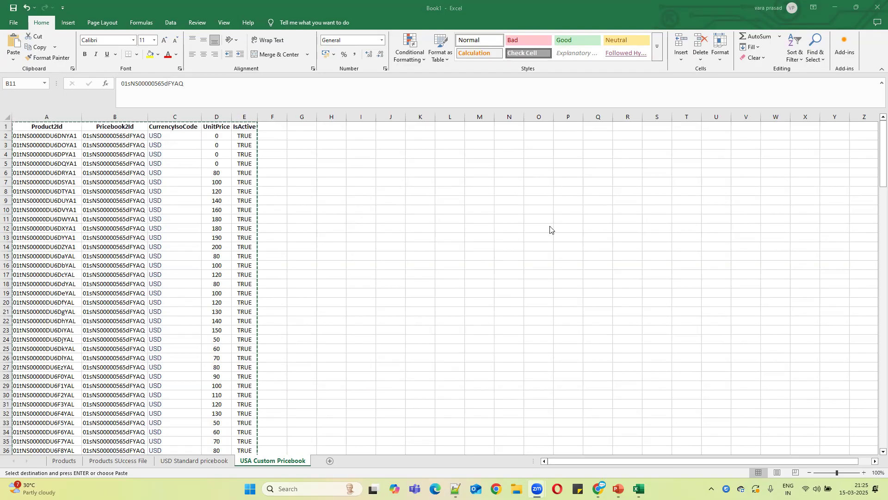
Step: Select the whole USA Custom Pricebook table again and paste it as the Excel data for the PricebookEntry import in Salesforce Inspector
click(178, 194)
key(ctrl+a)
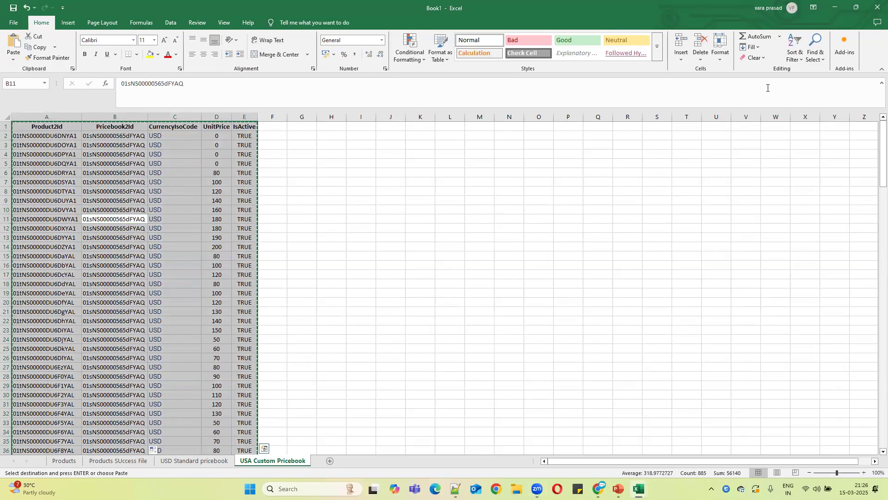
click(835, 7)
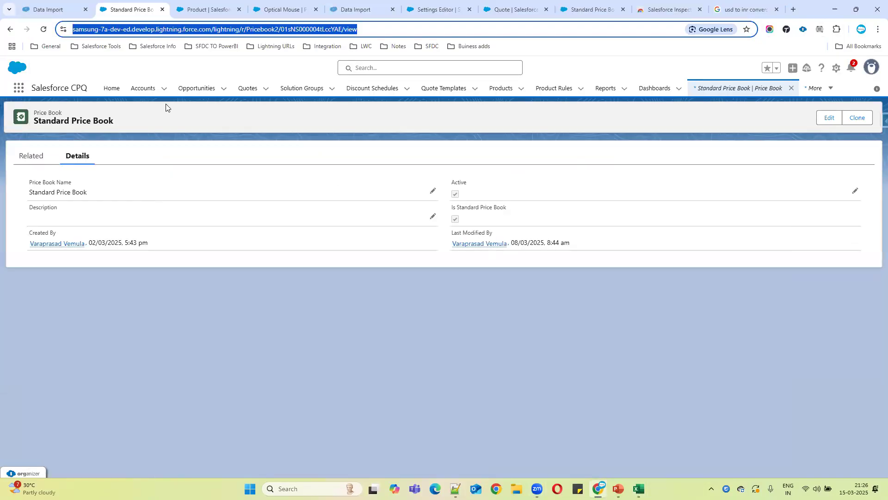
click(59, 13)
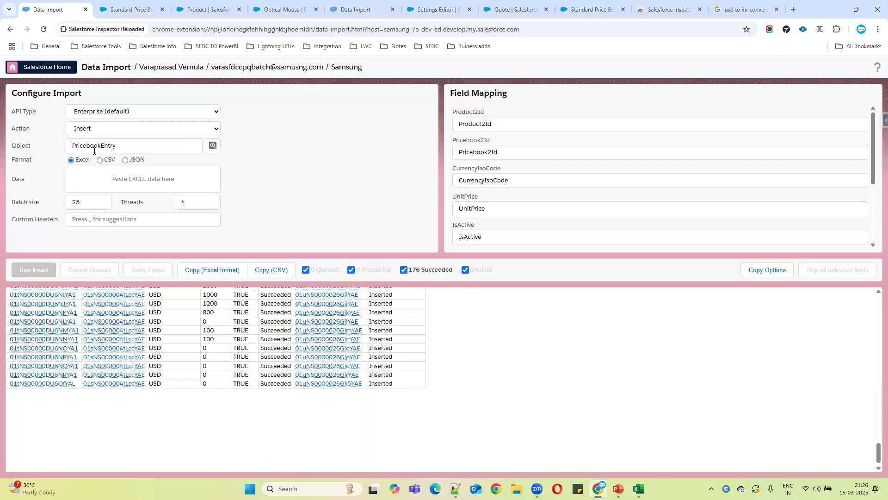
click(107, 175)
key(ctrl+v)
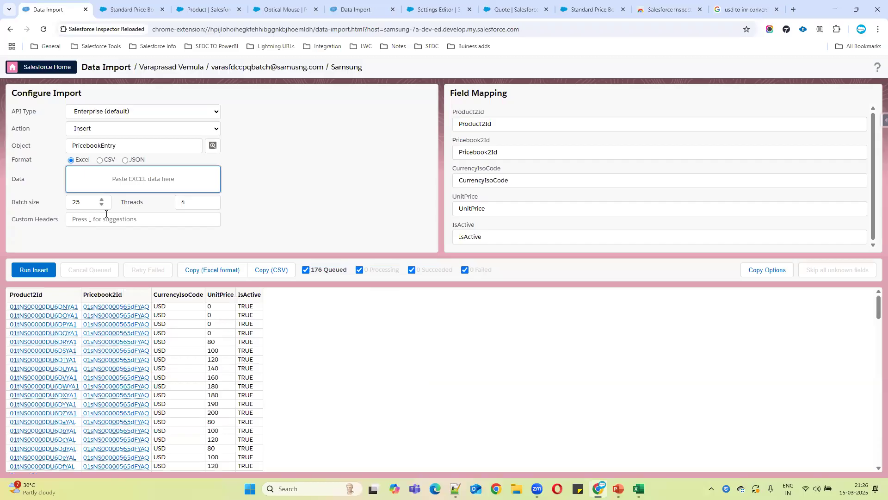
Step: Run the insert of the custom price book entries into PricebookEntry and review the status of the imported rows
double_click(70, 203)
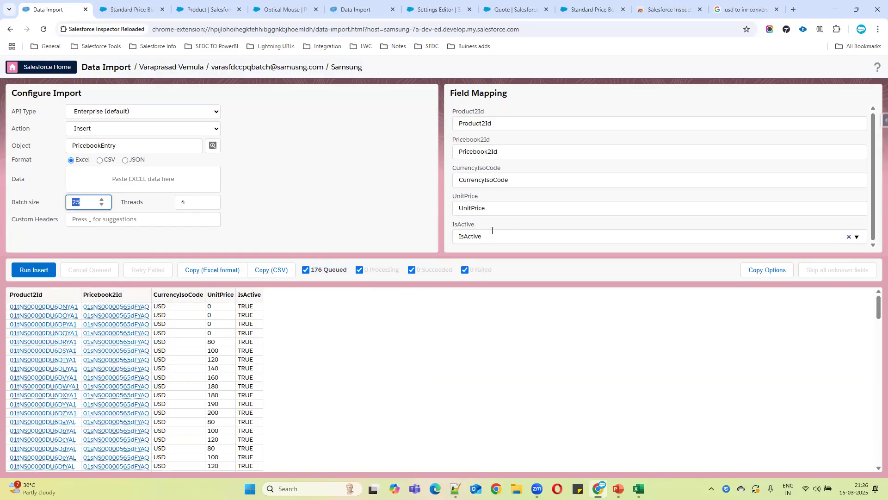
click(40, 273)
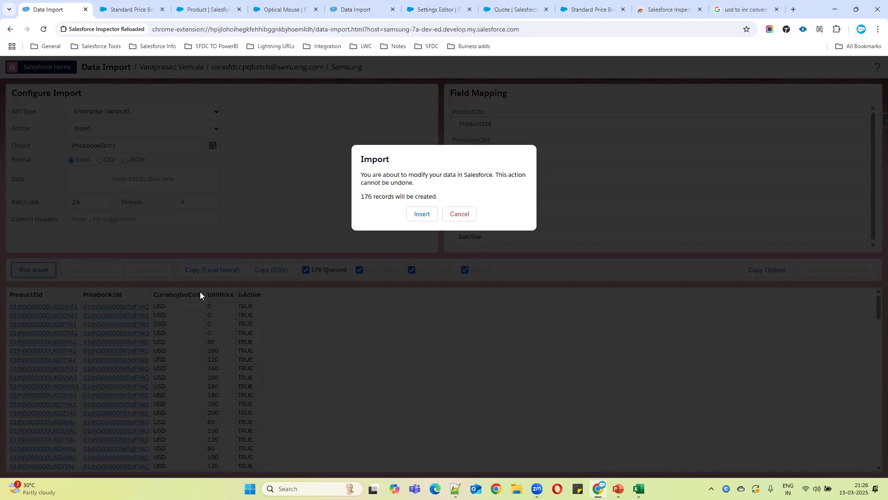
click(422, 214)
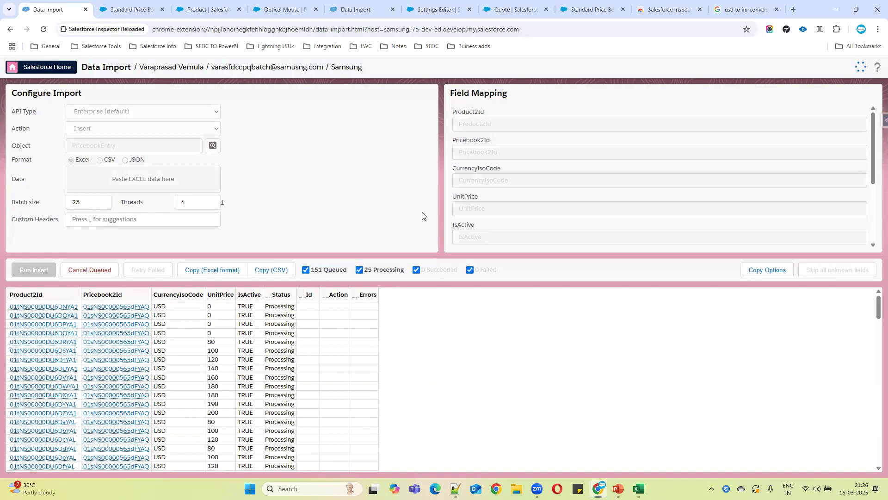
scroll(397, 370, down, 10)
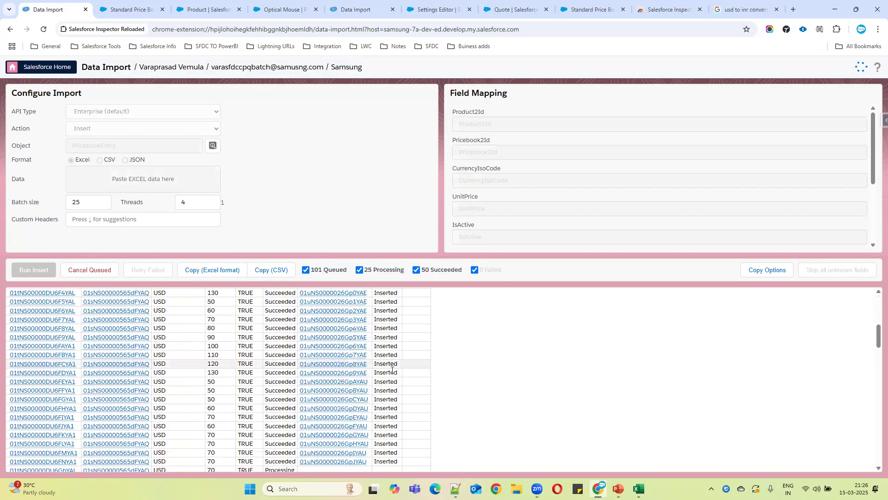
scroll(392, 372, down, 10)
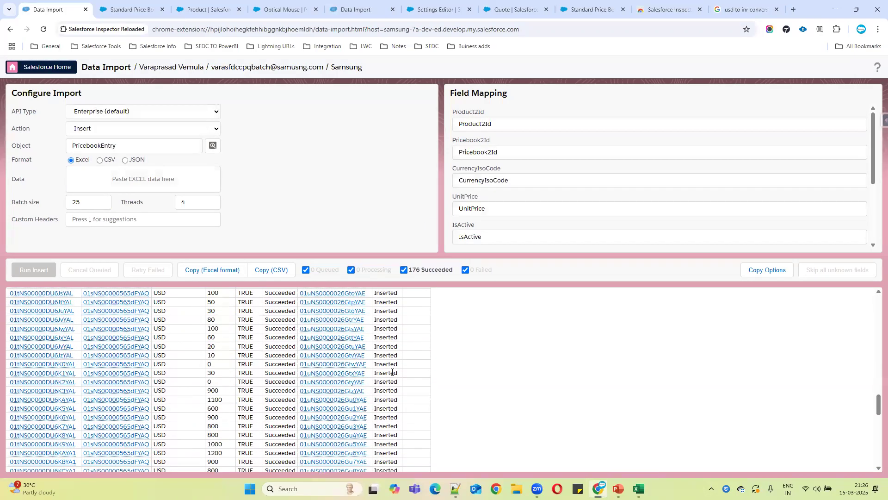
scroll(392, 372, down, 5)
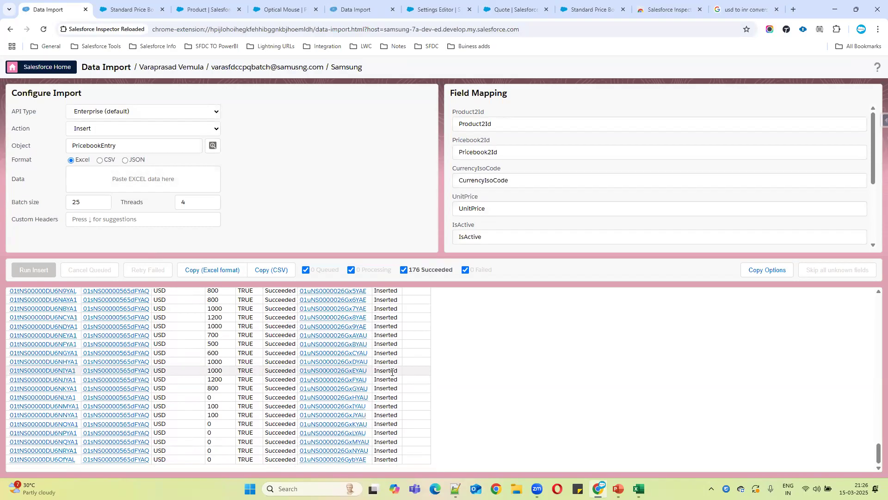
Step: Open the 32GB RAM product in Salesforce CPQ and check the standard and custom price books in its Price Books related list
click(126, 9)
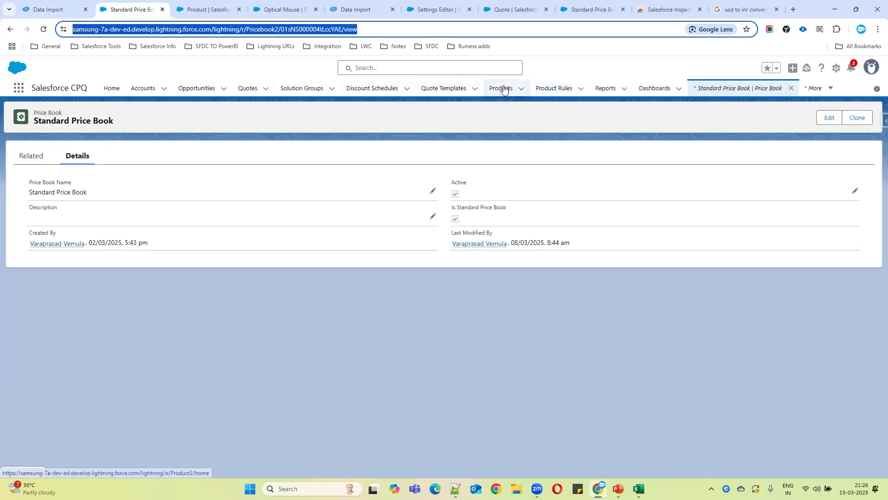
click(503, 89)
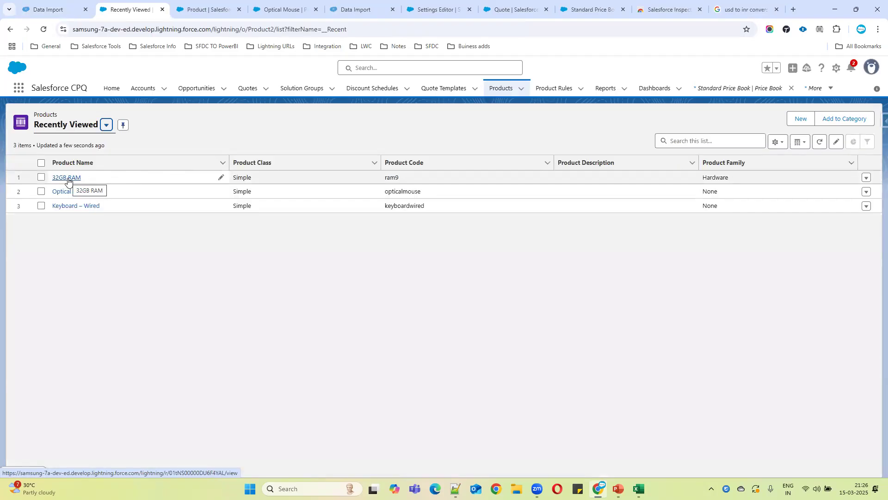
click(67, 178)
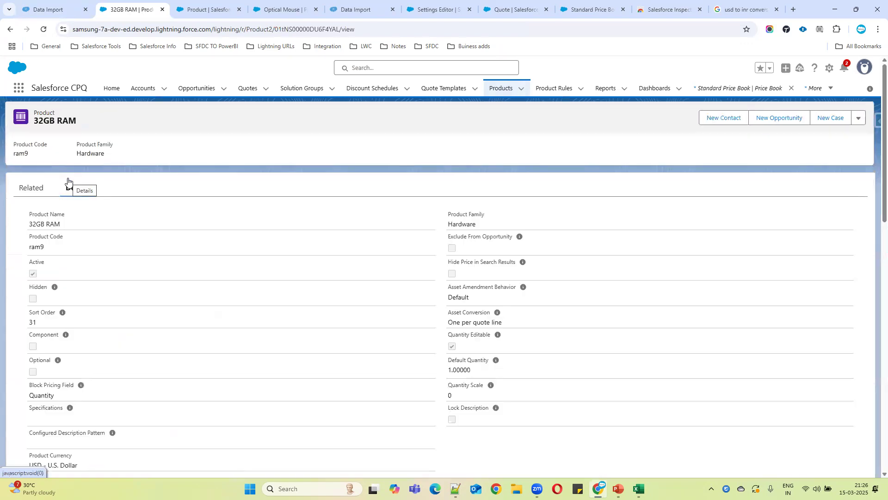
click(44, 186)
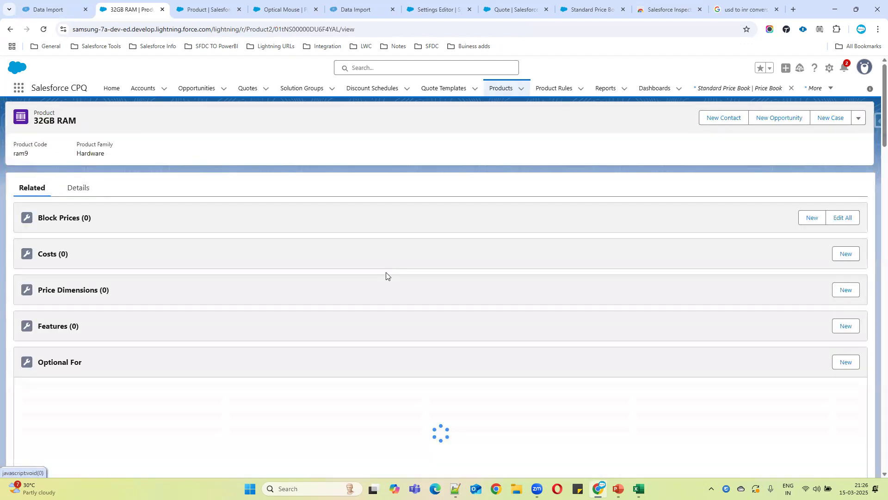
scroll(407, 306, down, 4)
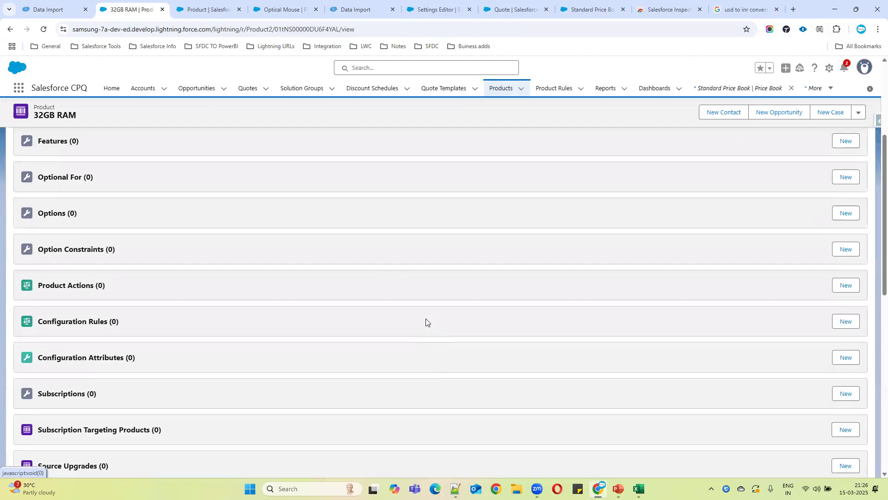
scroll(423, 326, down, 5)
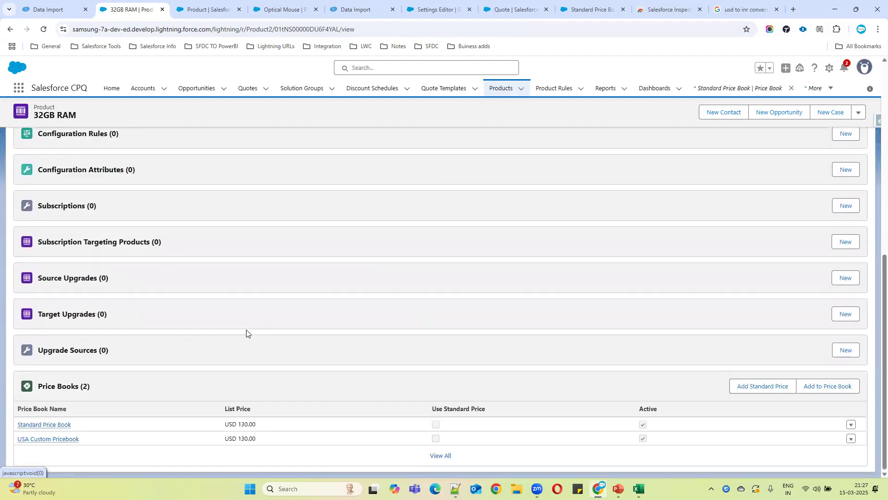
drag(74, 426, 25, 439)
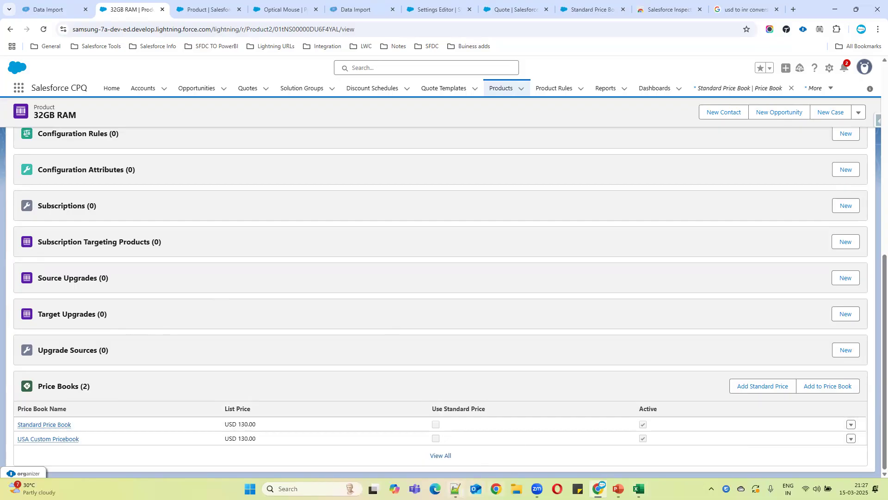
Step: Switch to the Notepad++ notes and add the line "Enable Multi currency" between the IND pricebook lines and the Product Family heading
click(456, 489)
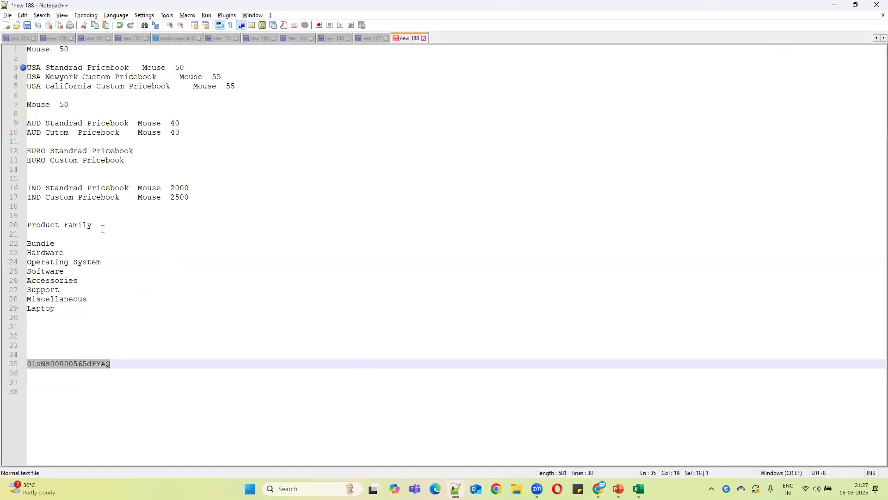
click(56, 211)
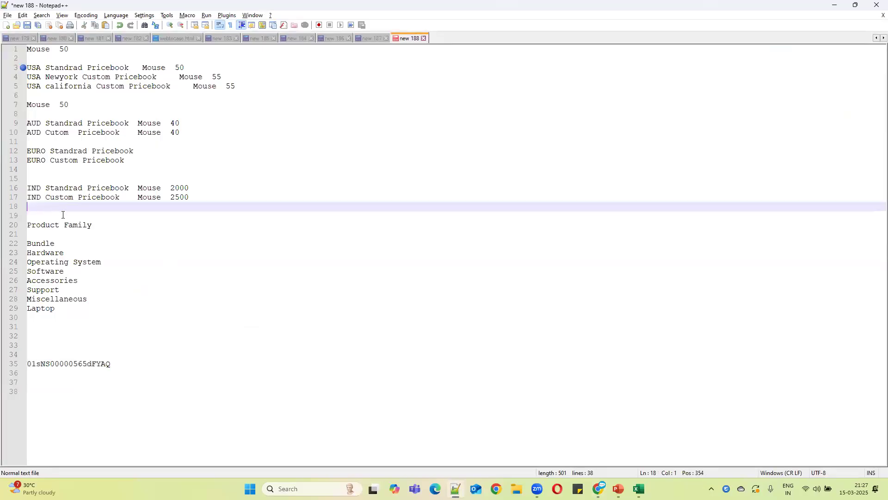
key(Return)
key(Return)
key(Return)
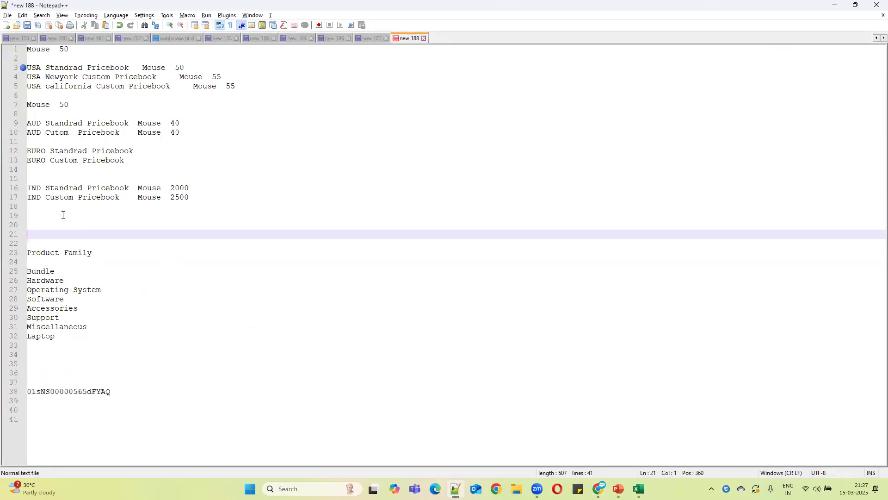
text(Enable Multi currency)
key(Return)
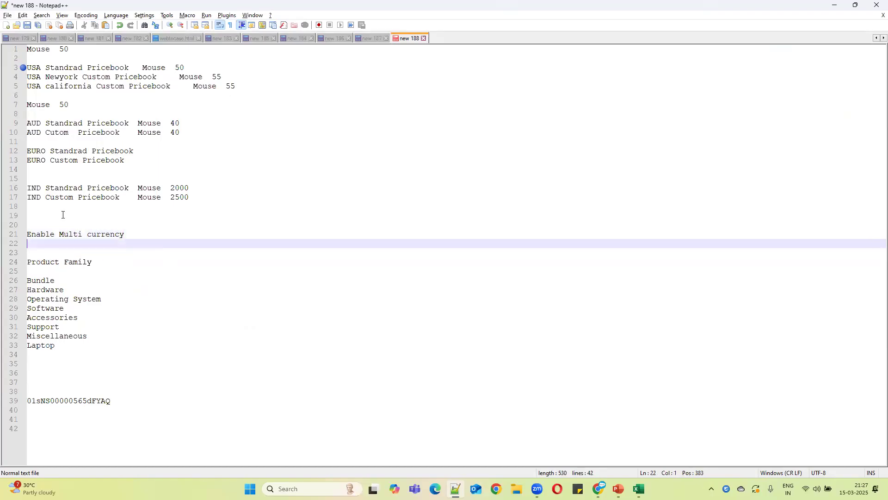
Step: List the currencies USD, AUD and INR on consecutive lines under "Enable Multi currency"
text(USD)
key(Return)
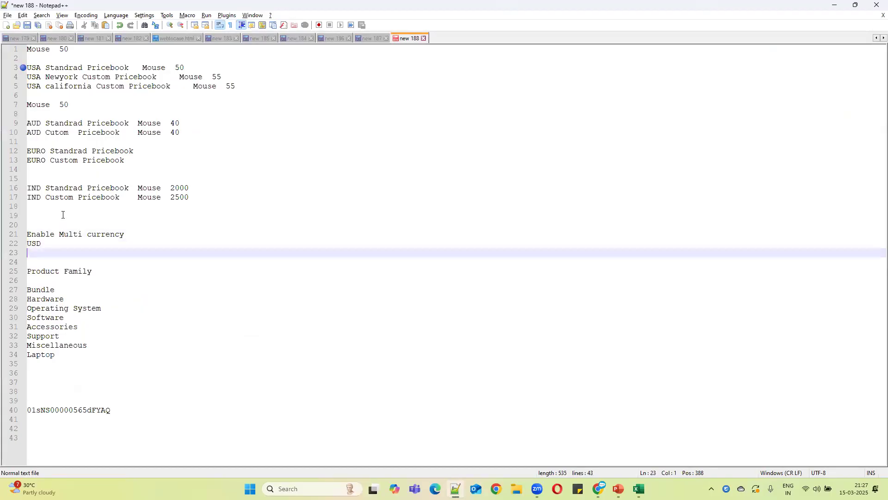
key(Return)
text(AUD )
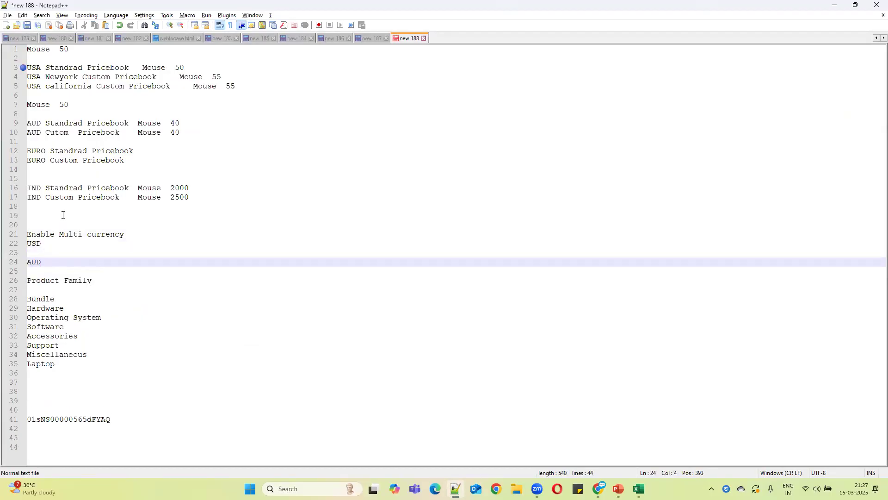
text(NR)
key(Return)
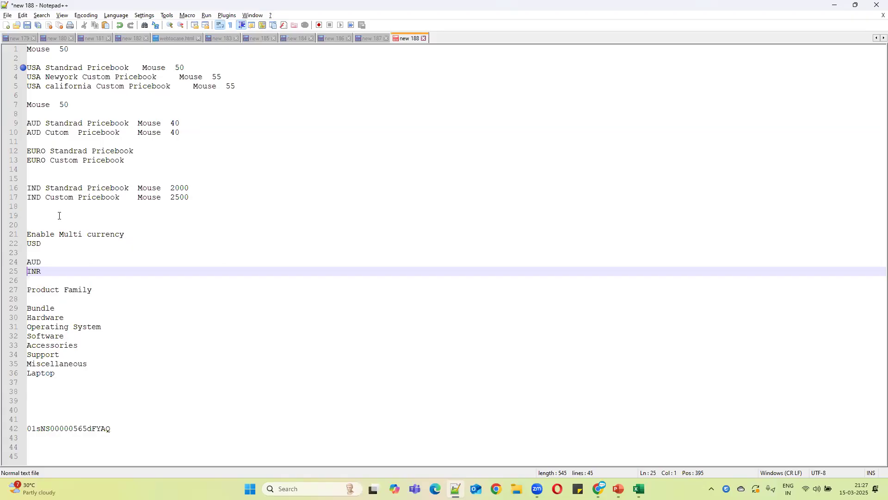
click(41, 243)
key(Delete)
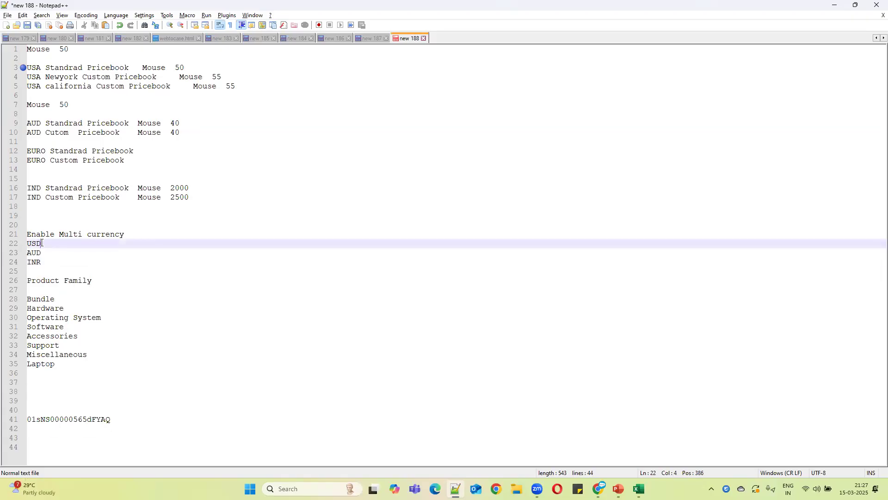
Step: Start a new heading "CReate" below the INR line, separated by a blank line
click(47, 263)
key(Return)
key(Return)
text(CReate)
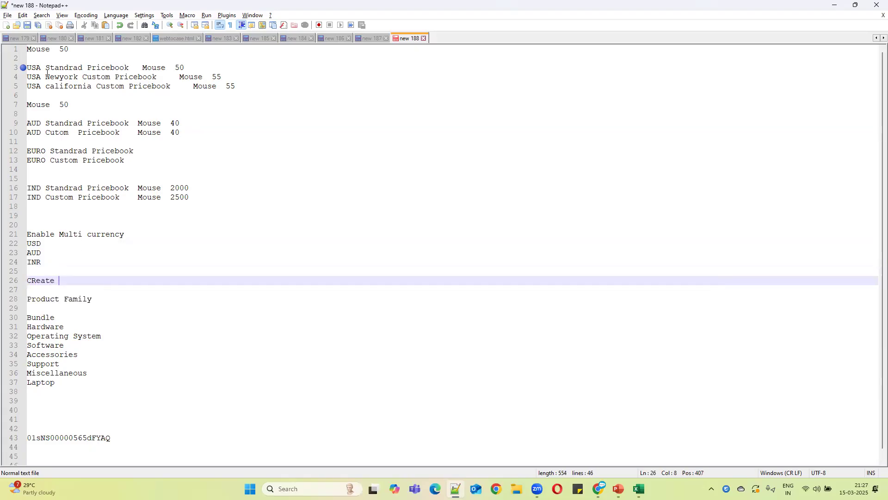
Step: Remove the word "Newyork" from the USA custom pricebook line and delete the USA california Custom Pricebook line
drag(28, 59, 166, 78)
click(99, 78)
double_click(67, 78)
key(Delete)
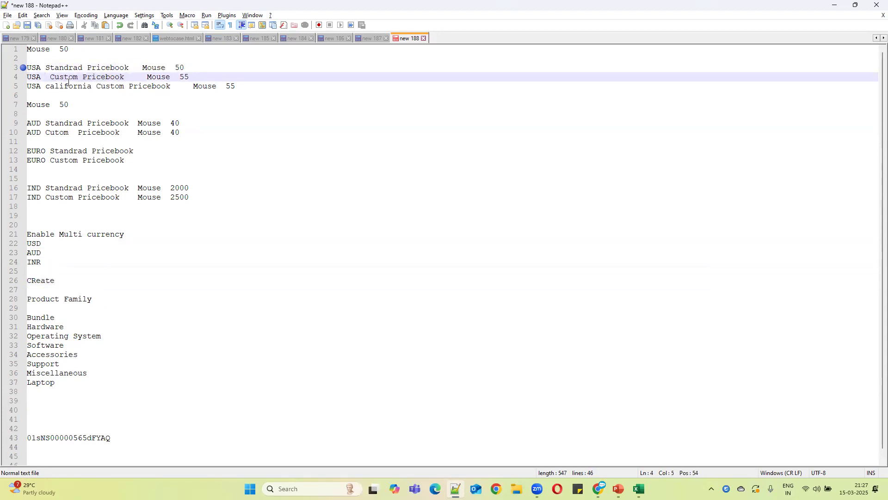
drag(244, 86, 27, 86)
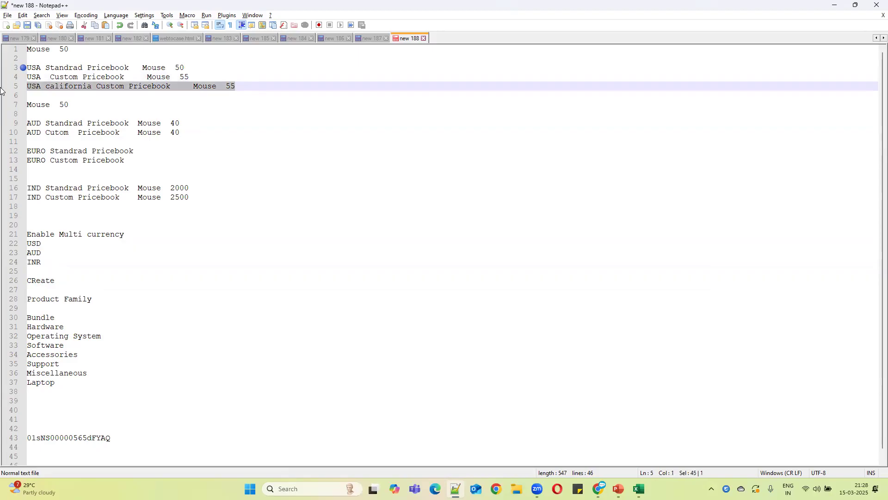
key(Delete)
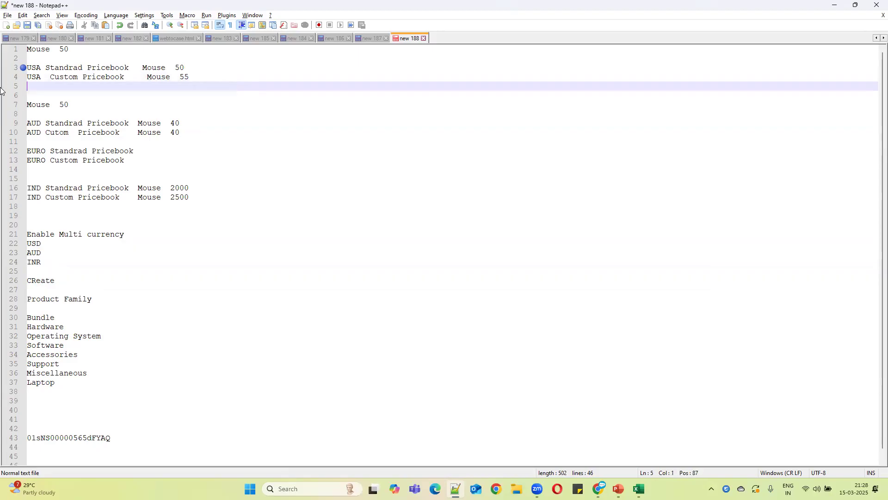
Step: Change the country prefix of the two AUD pricebook lines to AUS
click(47, 124)
key(BackSpace)
text(S)
double_click(37, 123)
key(ctrl+c)
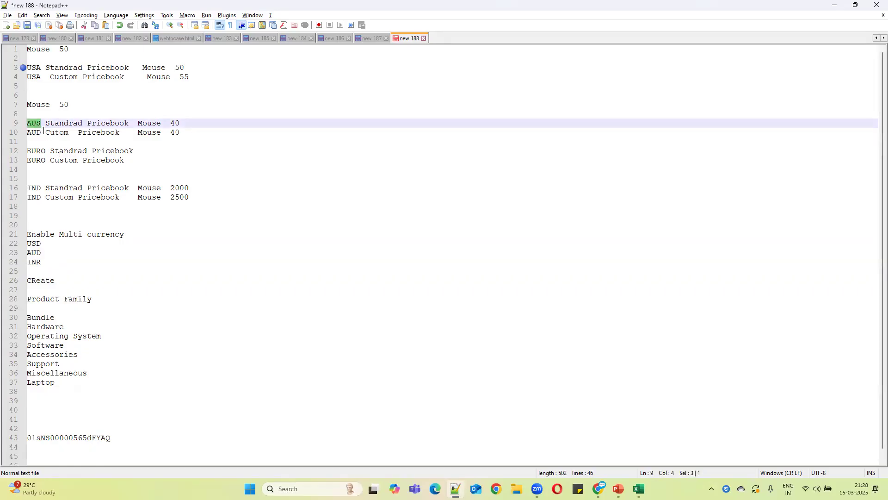
double_click(38, 134)
key(ctrl+v)
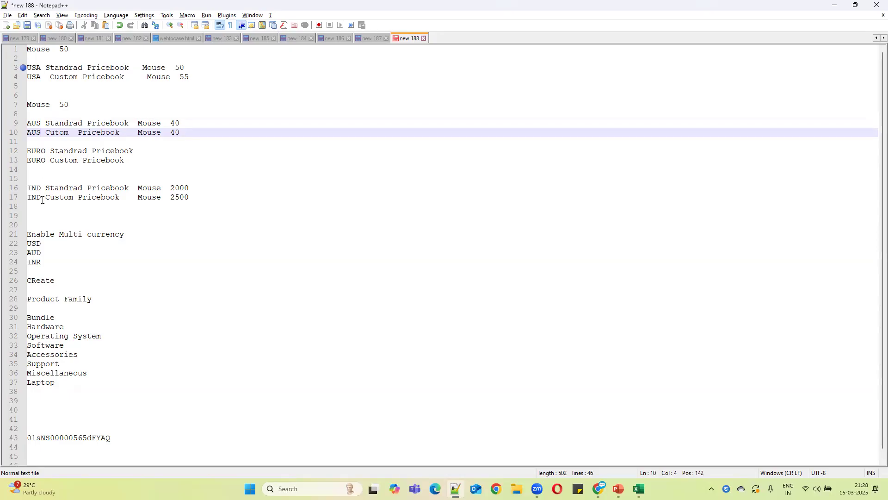
Step: Delete the EURO standard and custom pricebook lines and close up the blank lines above the IND entries
drag(188, 198, 25, 68)
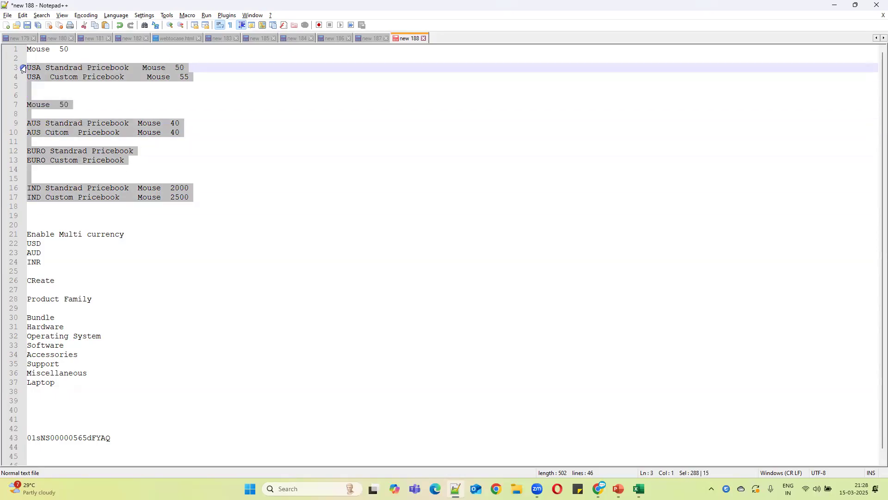
click(63, 141)
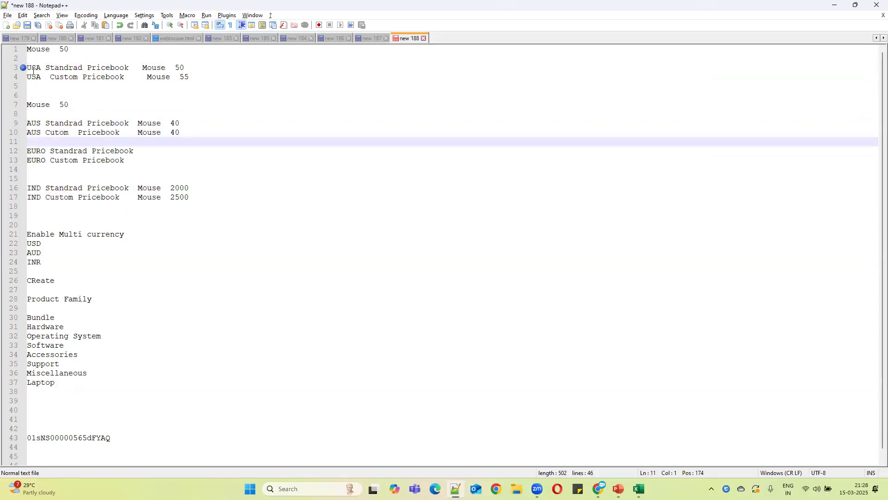
drag(456, 169, 13, 152)
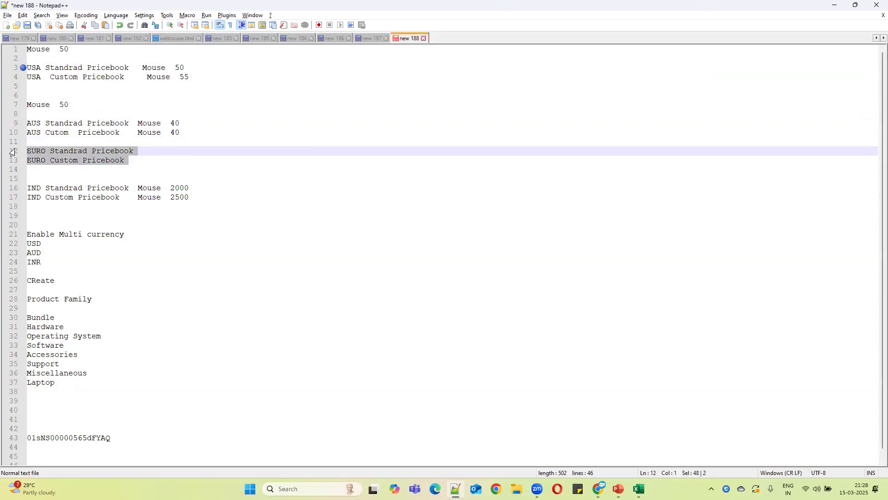
key(Delete)
click(192, 135)
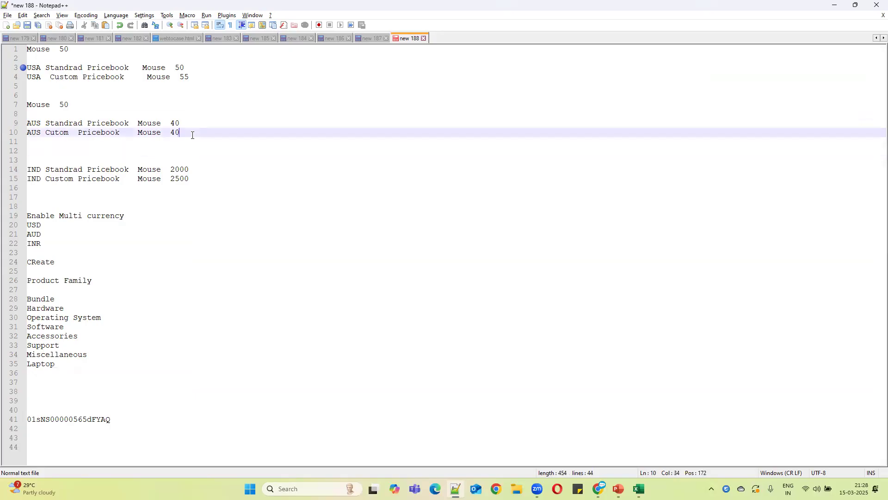
key(Delete)
key(Delete)
Step: Delete the second "Mouse 50" line above the AUS entries along with the extra blank lines there
drag(71, 105, 1, 107)
key(Delete)
key(BackSpace)
key(BackSpace)
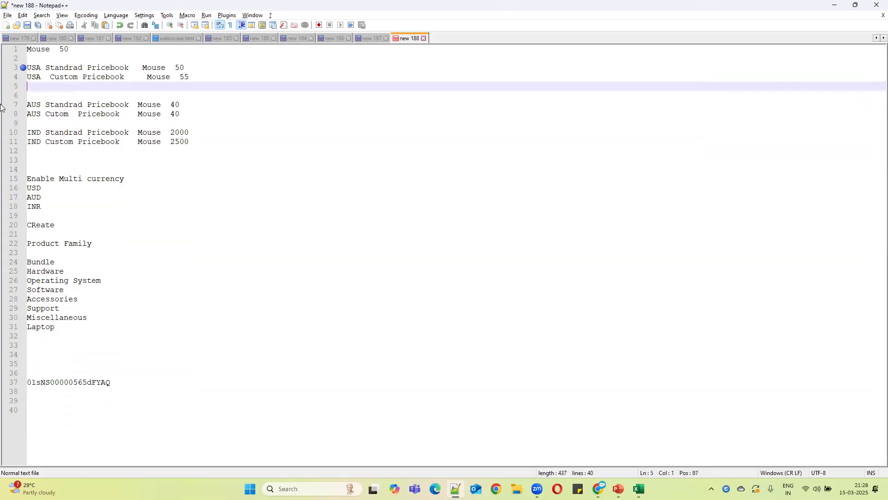
Step: Copy the USA, AUS and IND pricebook lines and paste them below the "CReate" heading
drag(211, 142, 16, 70)
key(ctrl+c)
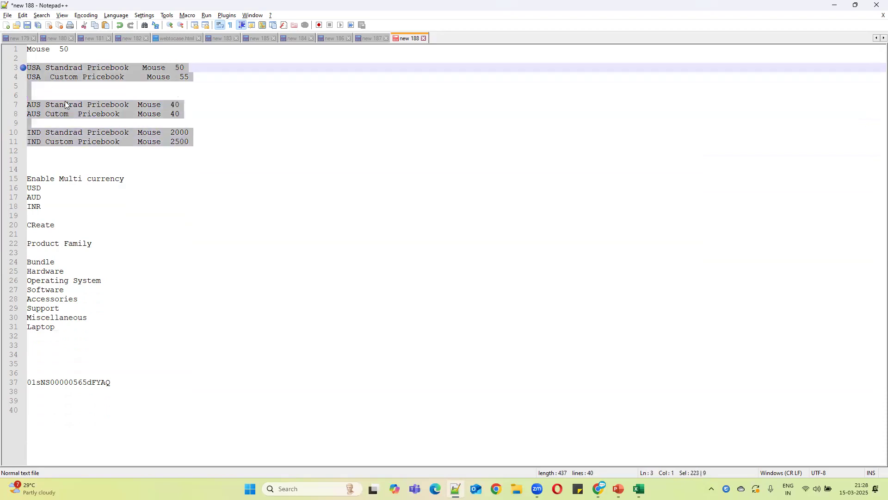
click(70, 224)
key(Return)
key(Return)
key(ctrl+v)
key(Return)
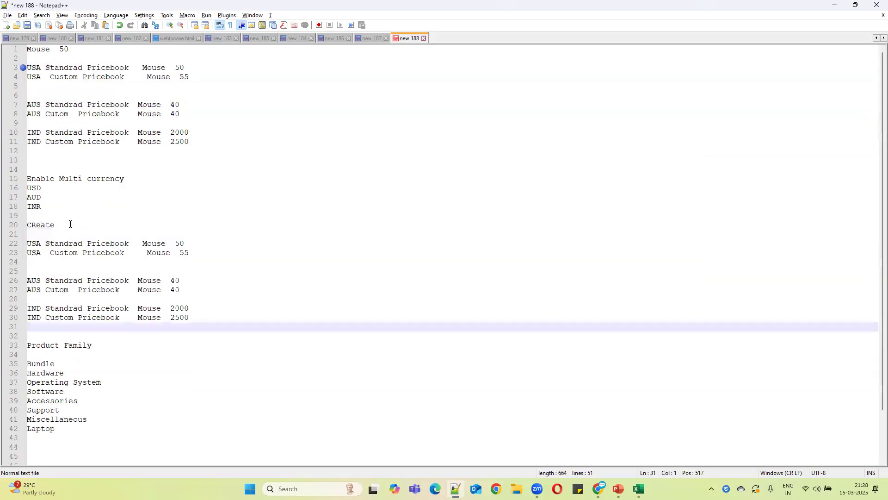
Step: Complete the heading above the copied pricebook lines so it reads "CReate Pricbooks"
click(71, 225)
key(BackSpace)
text(Or)
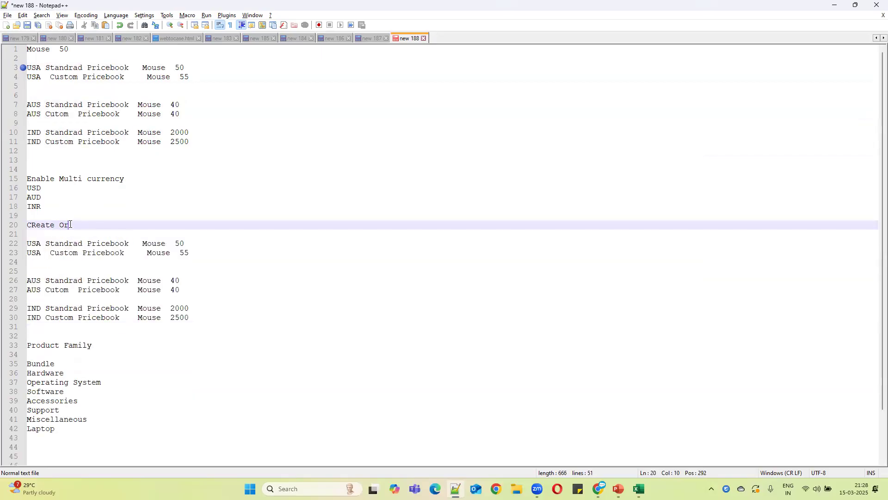
text(icbooks)
click(64, 225)
key(BackSpace)
text(P)
click(141, 218)
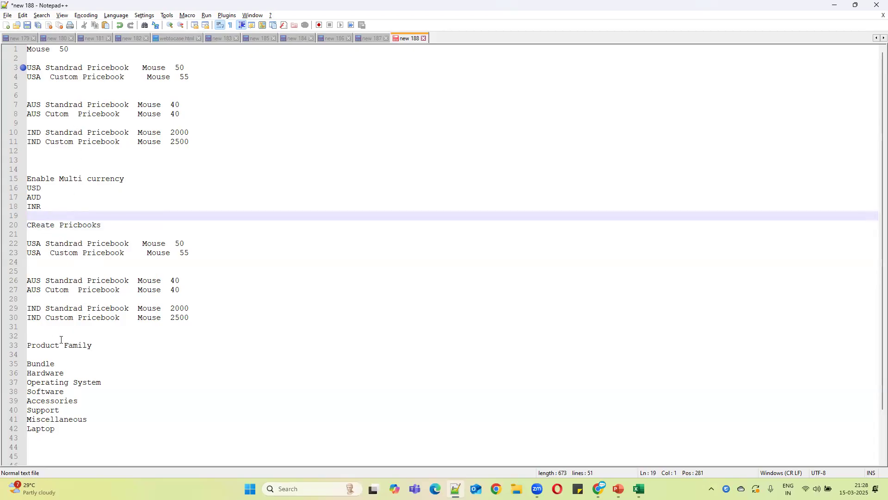
Step: Highlight the Product Family values from Bundle to Laptop in the notes and bring up the Products sheet of Book1 in Excel
drag(56, 429, 24, 366)
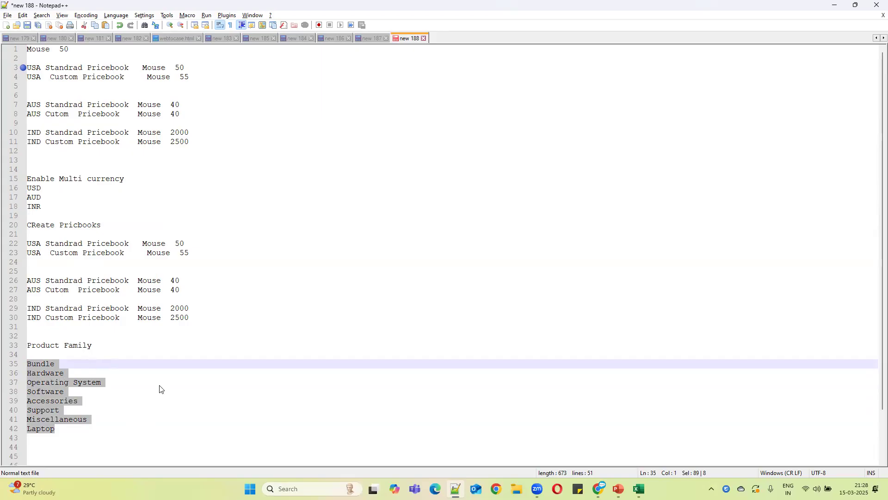
scroll(157, 393, down, 1)
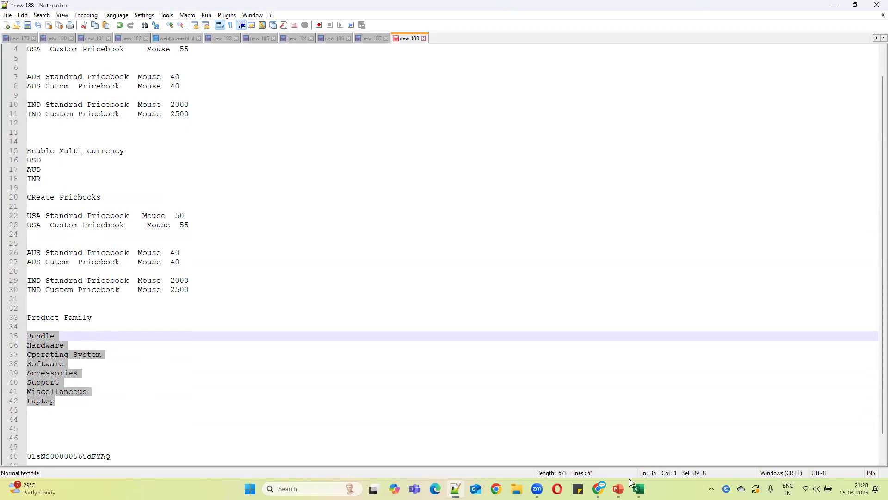
mouse_move(639, 489)
click(644, 432)
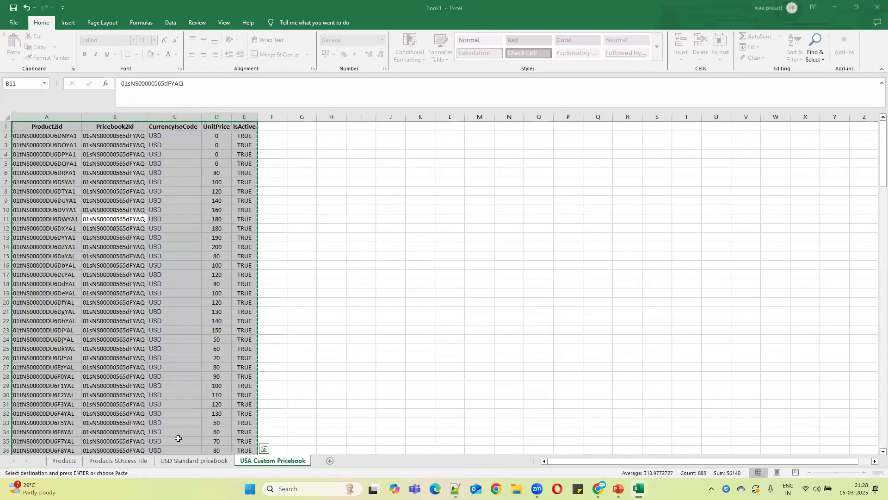
click(64, 461)
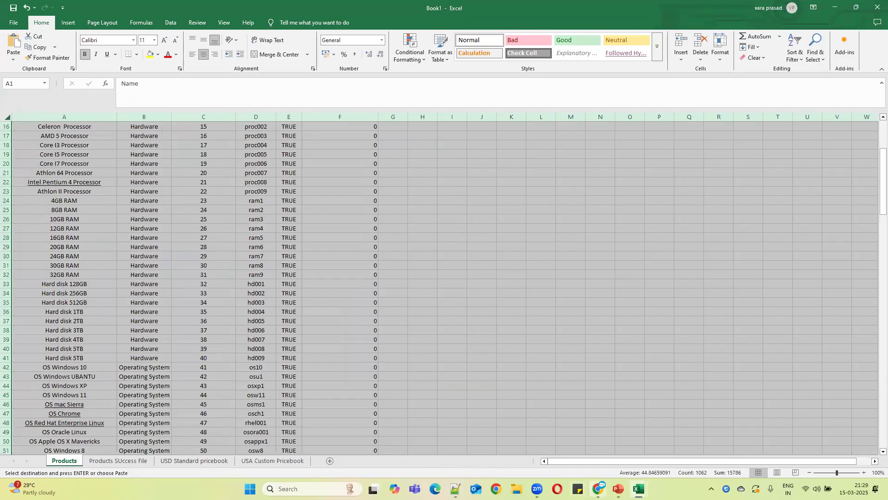
mouse_move(638, 489)
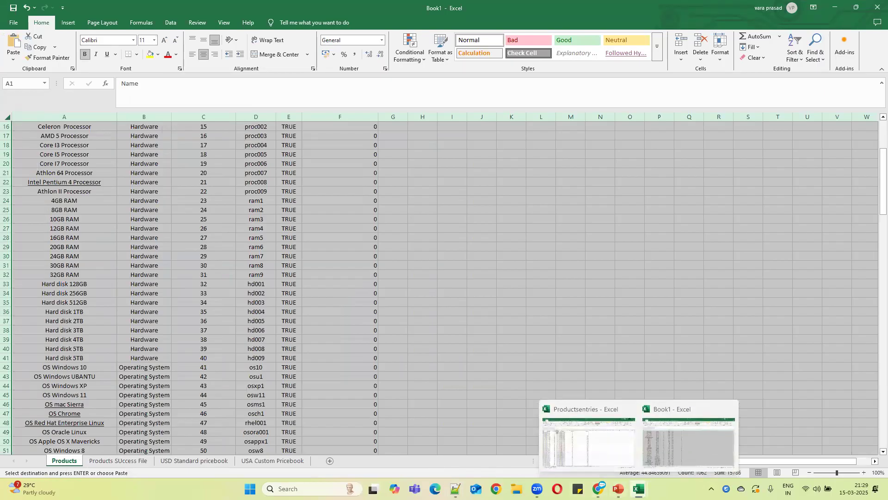